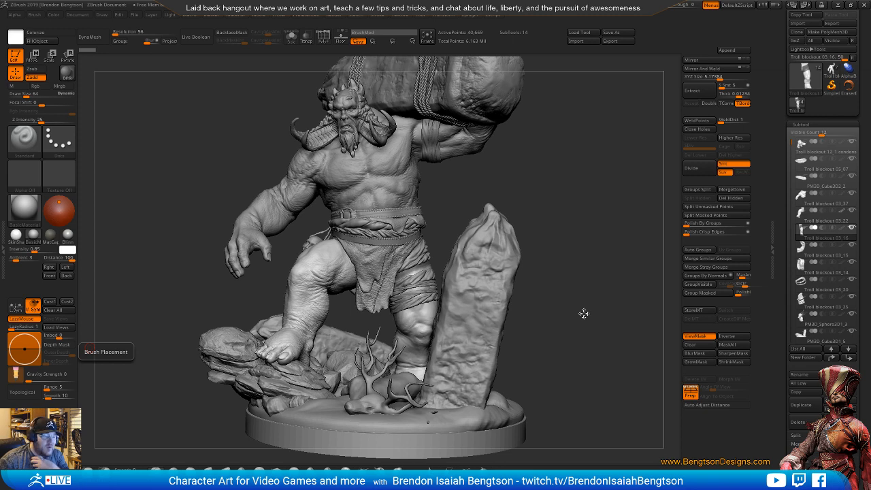
pyautogui.moveTo(557, 358)
pyautogui.mouseDown()
pyautogui.moveTo(538, 332)
pyautogui.moveTo(575, 339)
pyautogui.mouseUp()
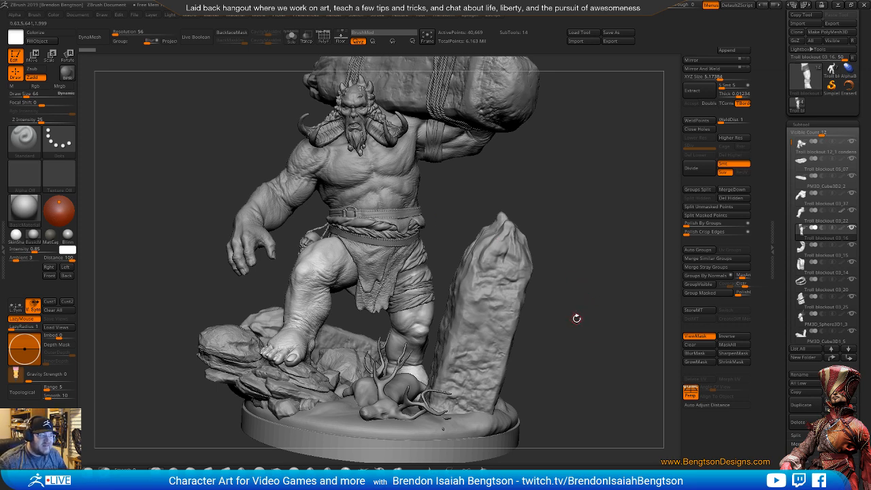
pyautogui.moveTo(575, 317); pyautogui.dragTo(574, 316)
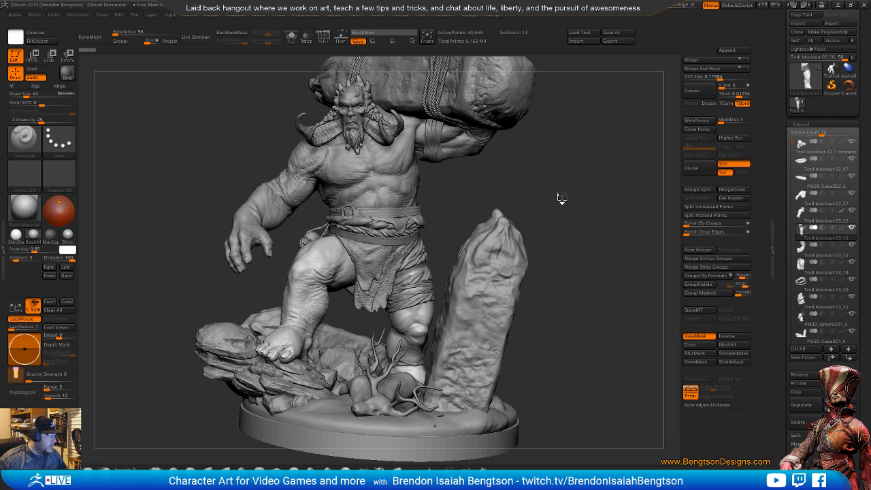
pyautogui.moveTo(560, 208)
pyautogui.mouseDown()
pyautogui.moveTo(569, 210)
pyautogui.moveTo(432, 213)
pyautogui.moveTo(302, 120)
pyautogui.moveTo(399, 250)
pyautogui.moveTo(344, 279)
pyautogui.moveTo(476, 235)
pyautogui.moveTo(555, 223)
pyautogui.moveTo(583, 202)
pyautogui.moveTo(517, 213)
pyautogui.mouseUp()
pyautogui.moveTo(451, 246)
pyautogui.keyDown('shift'); pyautogui.mouseDown()
pyautogui.moveTo(476, 236)
pyautogui.moveTo(382, 239)
pyautogui.moveTo(418, 238)
pyautogui.moveTo(442, 204)
pyautogui.moveTo(385, 127)
pyautogui.mouseUp(); pyautogui.keyUp('shift')
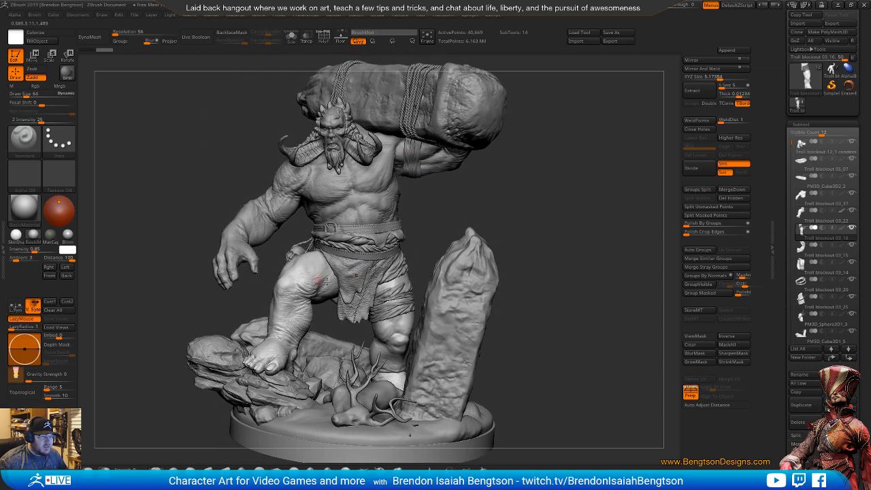
pyautogui.moveTo(356, 278)
pyautogui.mouseDown(button='right')
pyautogui.moveTo(357, 248)
pyautogui.moveTo(368, 322)
pyautogui.moveTo(426, 334)
pyautogui.moveTo(394, 330)
pyautogui.moveTo(389, 317)
pyautogui.mouseUp(button='right')
pyautogui.moveTo(560, 297); pyautogui.dragTo(438, 305, button='right')
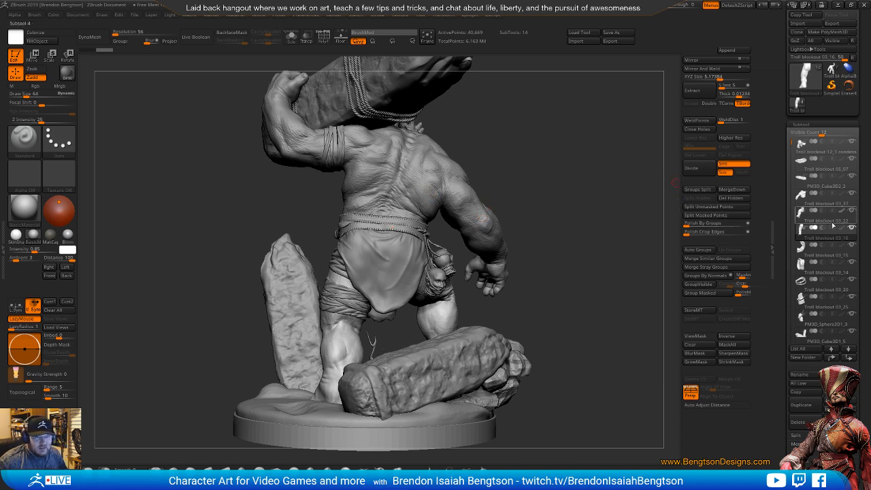
# - Isolate the troll's standing leg, leaving only the bent leg, torso, raised arm and head subtools shown with it
pyautogui.keyDown('shift'); pyautogui.click(852, 230); pyautogui.keyUp('shift')
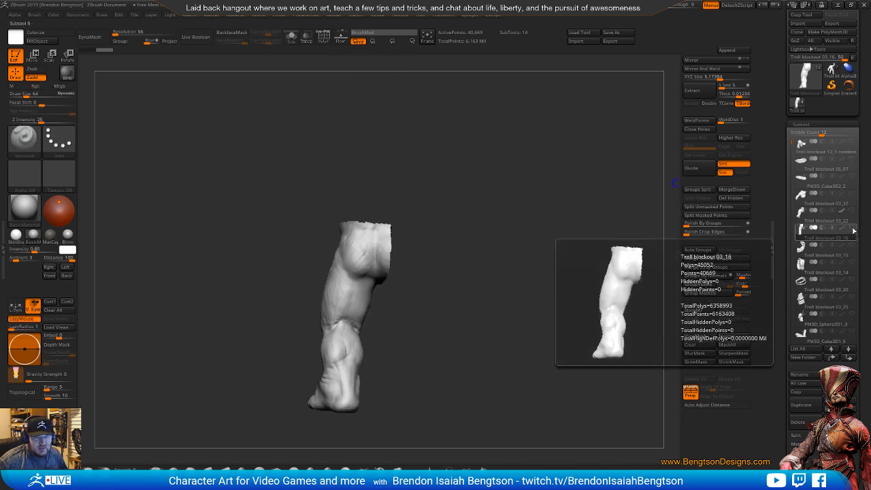
pyautogui.click(851, 211)
pyautogui.click(854, 194)
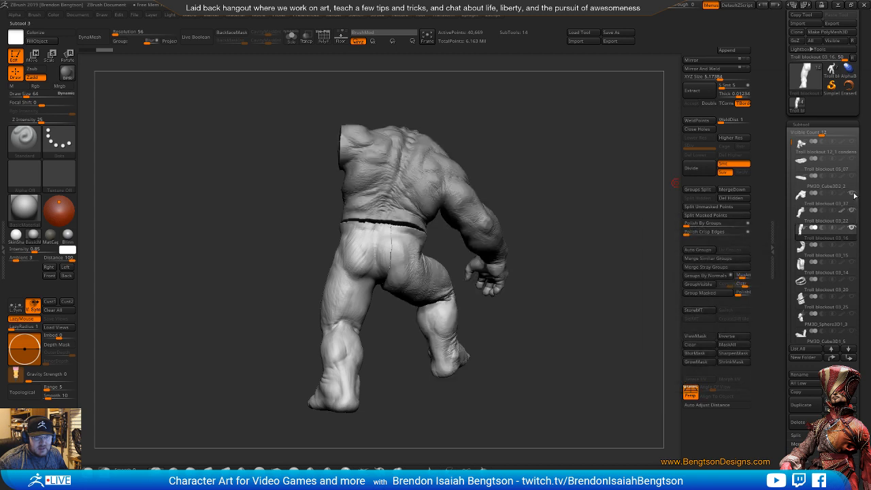
pyautogui.click(851, 245)
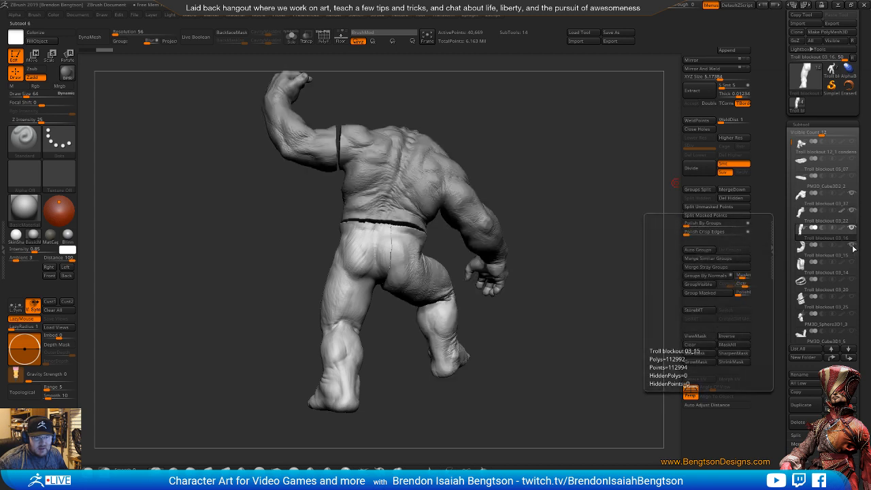
pyautogui.click(852, 142)
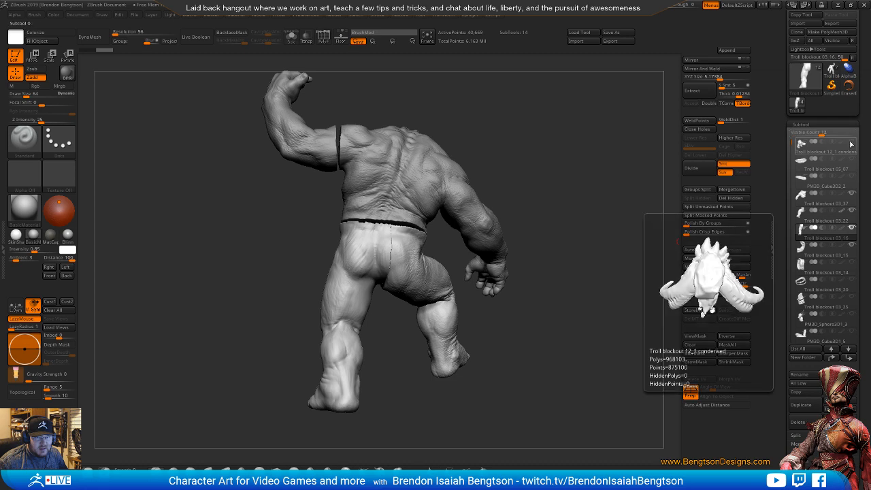
# - Examine the seams between the troll's separate body parts from the front, side and back
pyautogui.moveTo(565, 275)
pyautogui.mouseDown()
pyautogui.moveTo(464, 274)
pyautogui.moveTo(632, 277)
pyautogui.mouseUp()
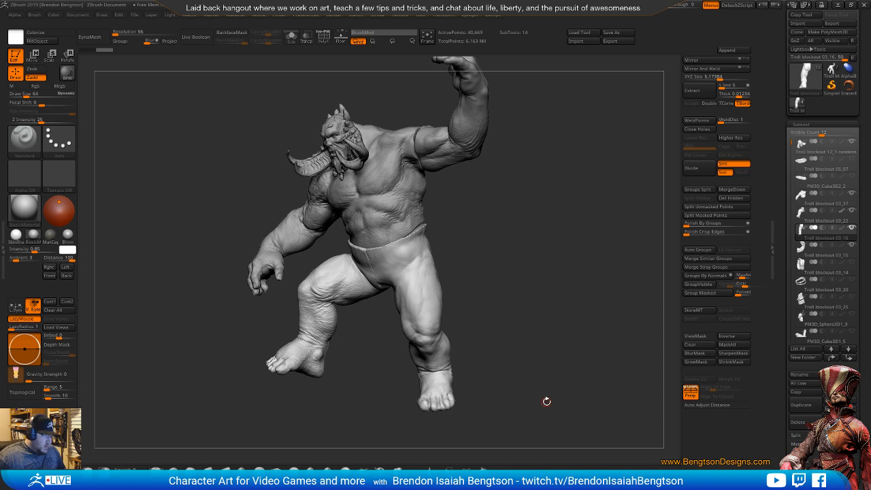
pyautogui.moveTo(501, 379); pyautogui.dragTo(513, 333)
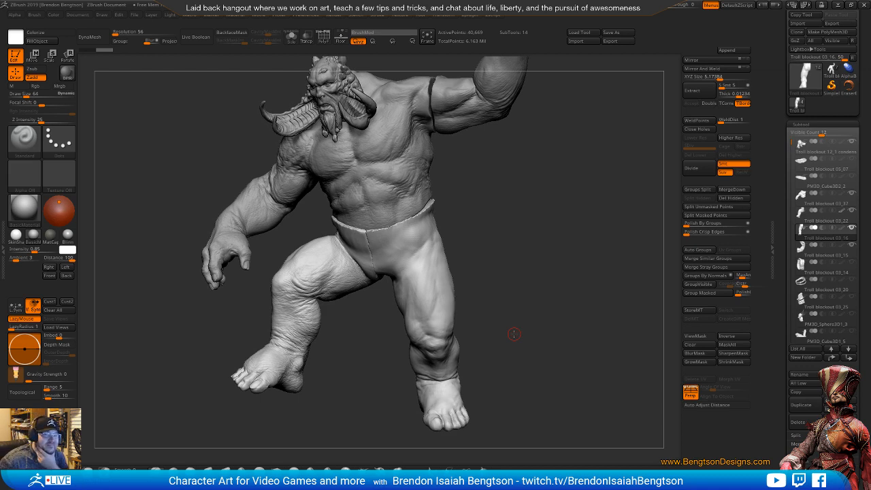
pyautogui.moveTo(513, 334); pyautogui.dragTo(477, 311)
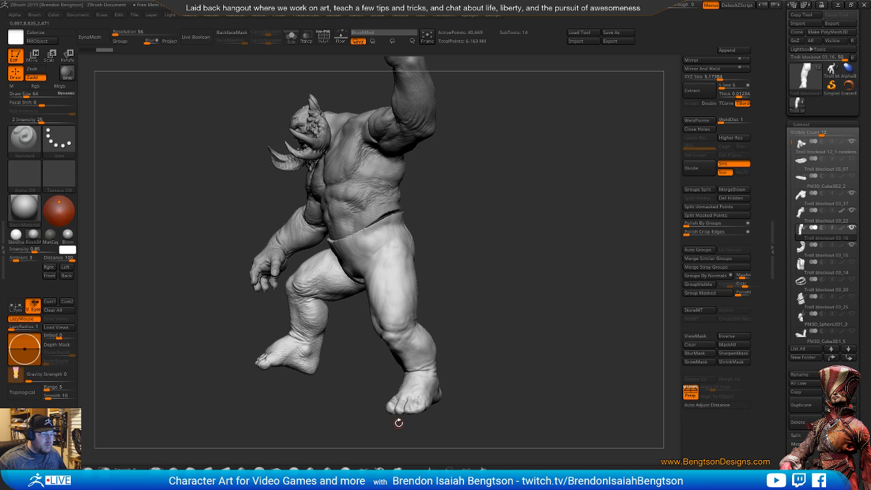
pyautogui.moveTo(358, 197)
pyautogui.mouseDown()
pyautogui.moveTo(398, 206)
pyautogui.moveTo(297, 196)
pyautogui.moveTo(291, 213)
pyautogui.mouseUp()
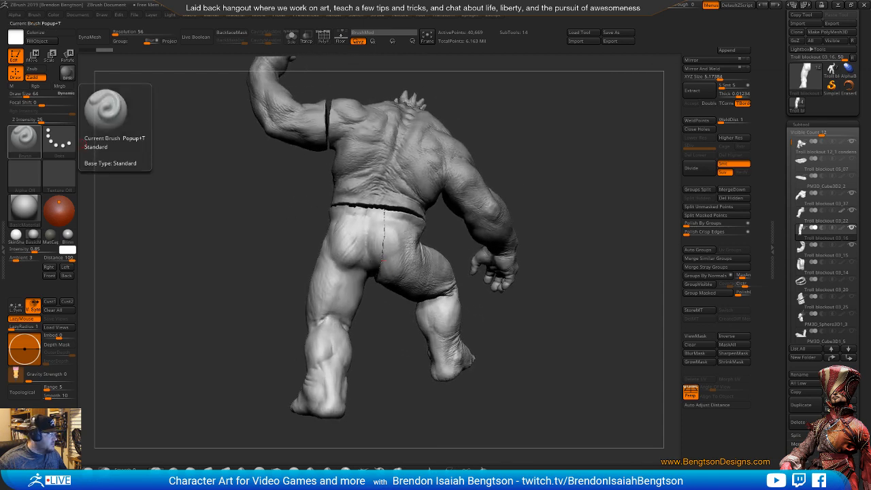
pyautogui.moveTo(173, 218)
pyautogui.mouseDown()
pyautogui.moveTo(443, 282)
pyautogui.moveTo(517, 289)
pyautogui.moveTo(439, 261)
pyautogui.moveTo(398, 258)
pyautogui.moveTo(404, 247)
pyautogui.moveTo(511, 224)
pyautogui.mouseUp()
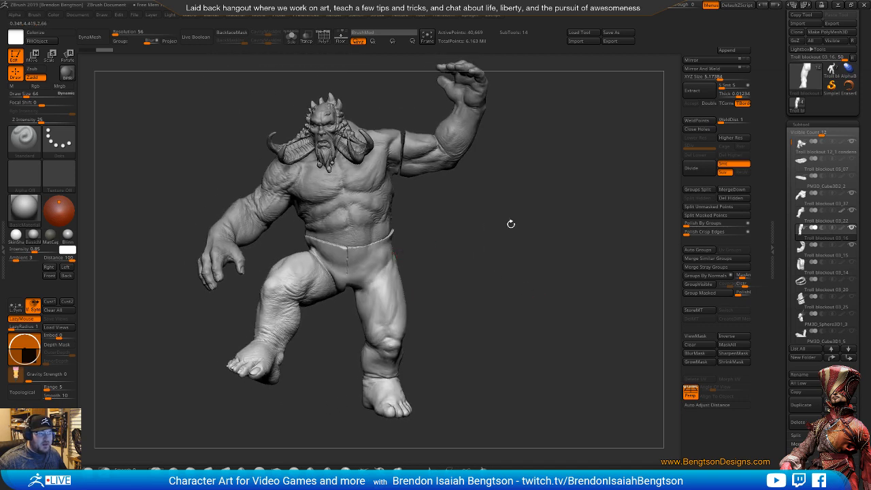
pyautogui.moveTo(802, 215)
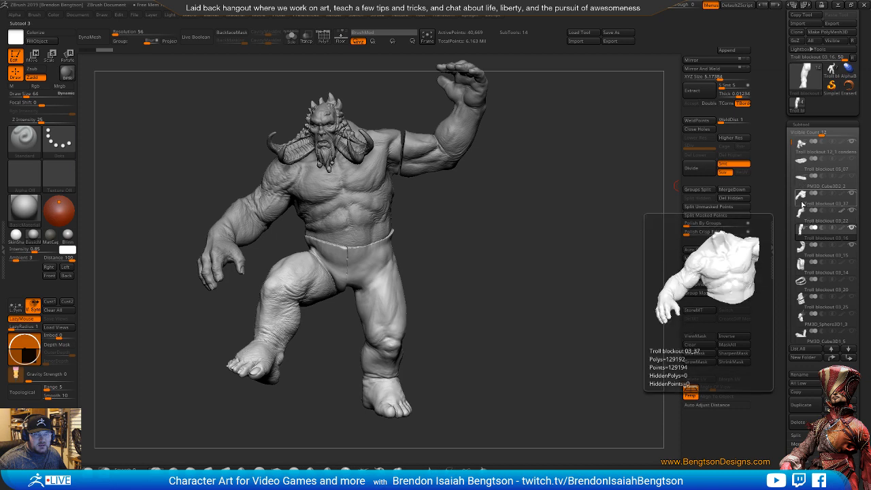
pyautogui.moveTo(426, 216); pyautogui.dragTo(447, 217)
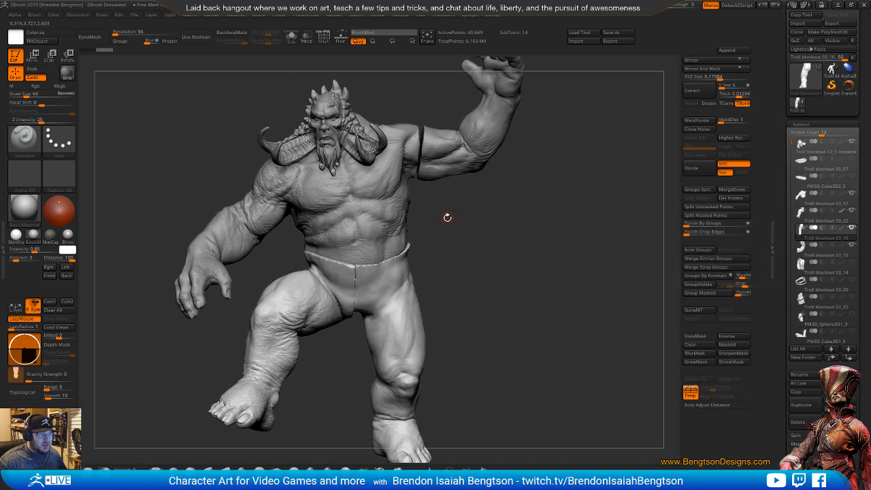
# - Select the raised arm subtool and move it about 0.05 units toward the torso
pyautogui.keyDown('alt'); pyautogui.click(474, 188); pyautogui.keyUp('alt')
pyautogui.press('w')
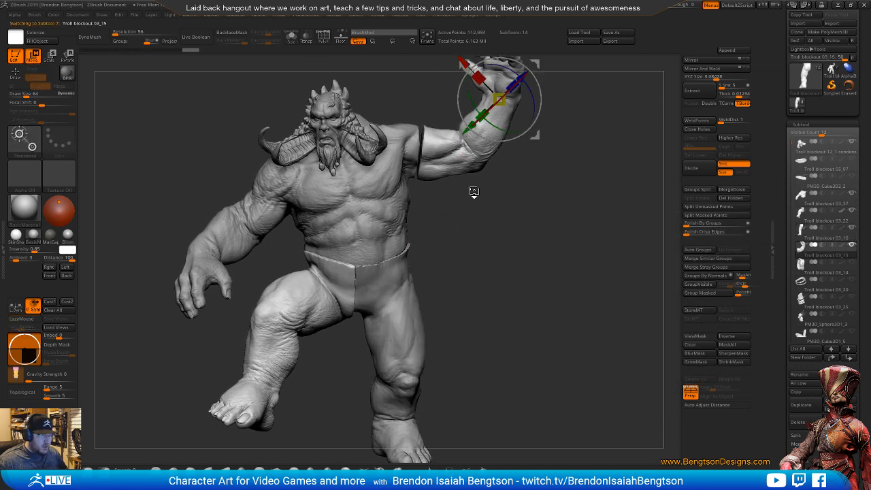
pyautogui.keyDown('alt'); pyautogui.moveTo(523, 171); pyautogui.dragTo(524, 225); pyautogui.keyUp('alt')
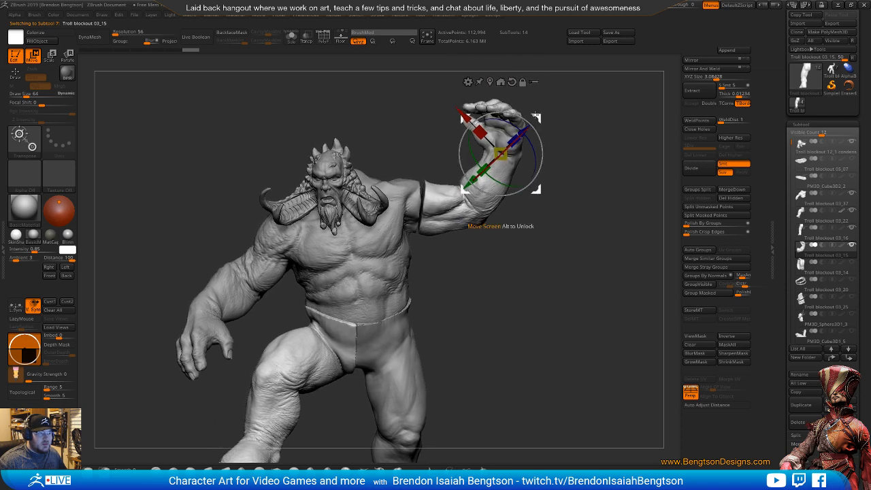
pyautogui.moveTo(535, 118); pyautogui.dragTo(533, 117)
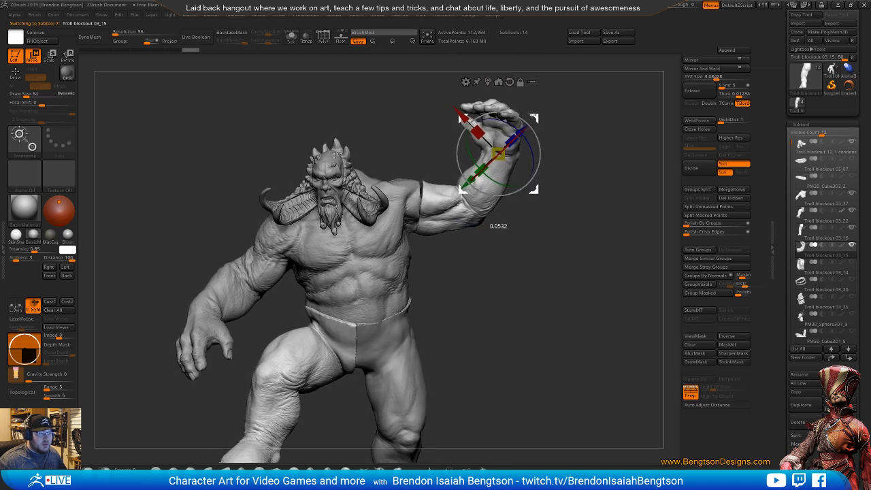
pyautogui.moveTo(515, 334); pyautogui.dragTo(153, 316)
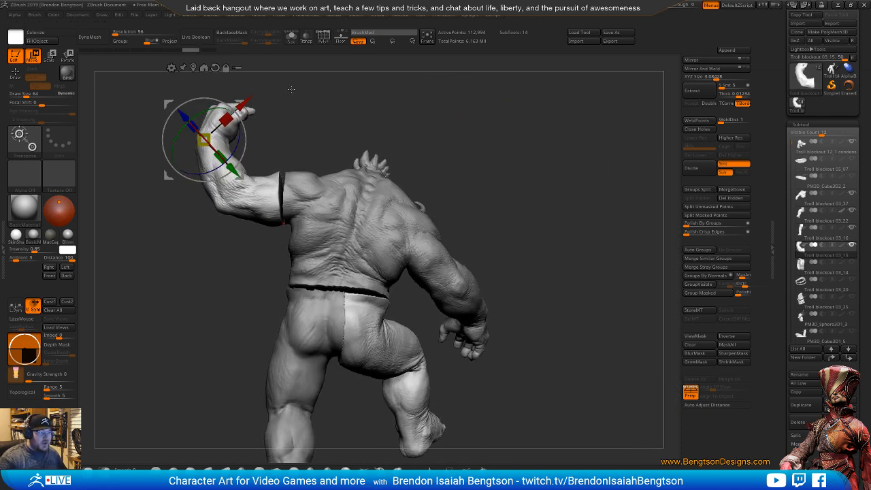
# - Close the gap at the raised arm's shoulder by pulling the arm's cut edge onto the torso with the Move Topological brush at draw size 802
pyautogui.press('q')
pyautogui.press('space')
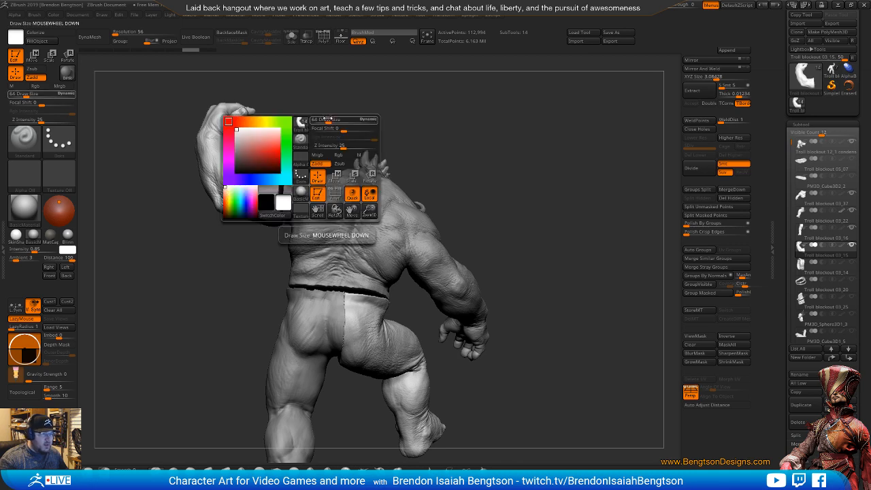
pyautogui.keyDown('alt'); pyautogui.moveTo(390, 134); pyautogui.dragTo(417, 177); pyautogui.keyUp('alt')
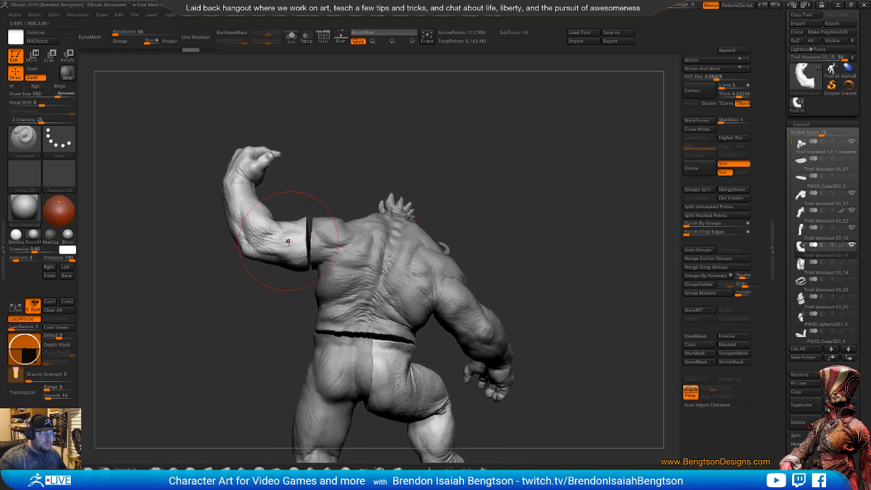
pyautogui.press('space')
pyautogui.click(306, 232)
pyautogui.press('Return')
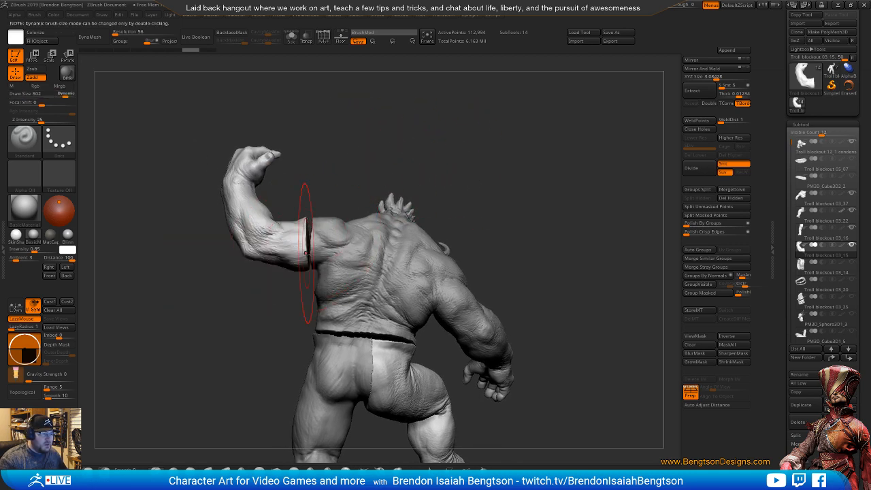
pyautogui.press('b')
pyautogui.press('m')
pyautogui.press('t')
pyautogui.moveTo(304, 234); pyautogui.dragTo(310, 233)
pyautogui.moveTo(304, 265); pyautogui.dragTo(306, 265)
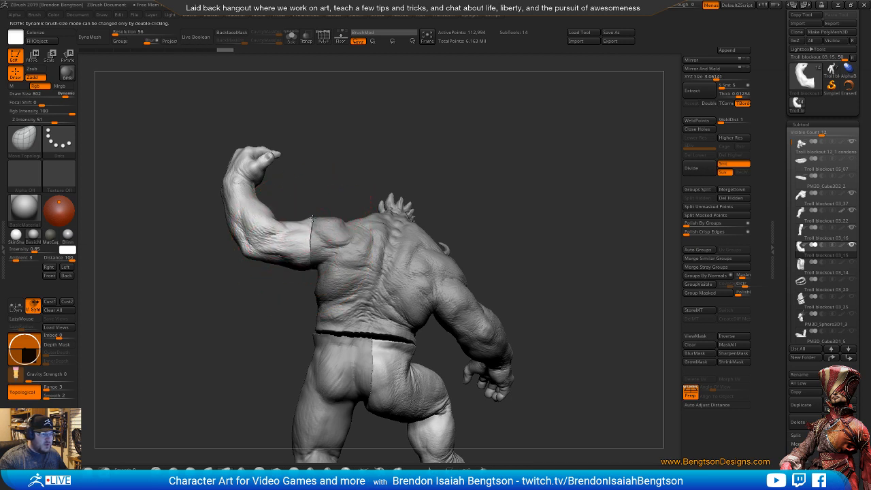
# - Pull the torso's lower back edge toward the hips, and the bent leg's front waist edge up to the torso at draw size 557
pyautogui.moveTo(586, 206)
pyautogui.mouseDown()
pyautogui.moveTo(646, 179)
pyautogui.moveTo(651, 149)
pyautogui.moveTo(655, 163)
pyautogui.mouseUp()
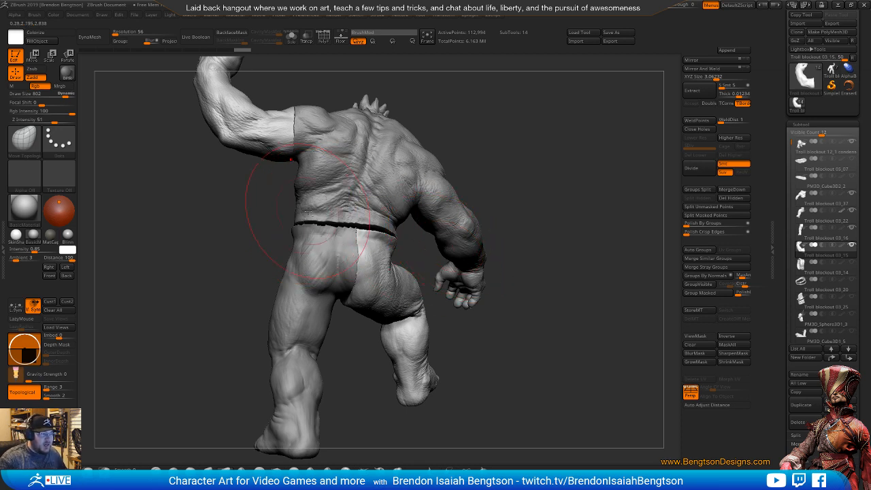
pyautogui.keyDown('alt'); pyautogui.click(307, 219); pyautogui.keyUp('alt')
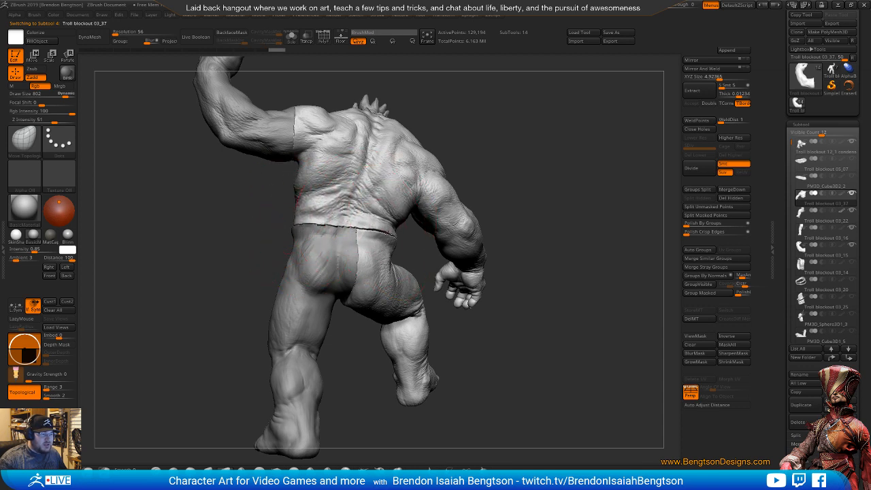
pyautogui.moveTo(571, 204)
pyautogui.mouseDown()
pyautogui.moveTo(462, 211)
pyautogui.moveTo(538, 226)
pyautogui.moveTo(332, 204)
pyautogui.mouseUp()
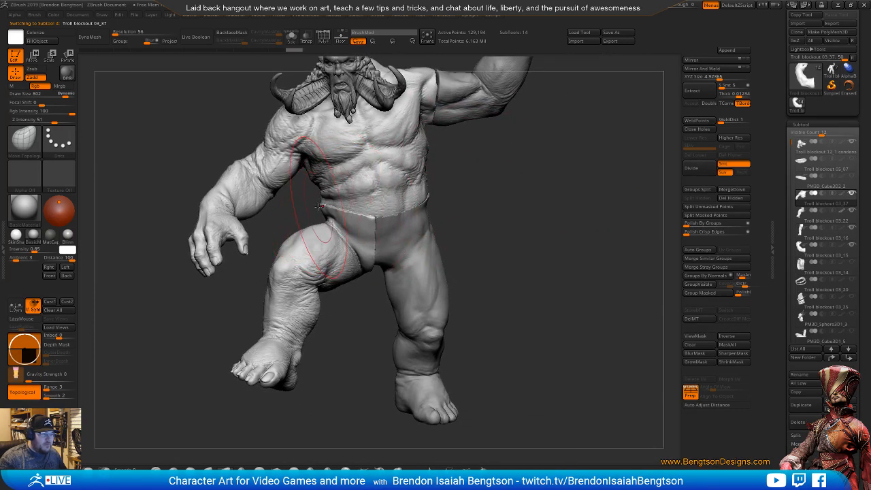
pyautogui.keyDown('alt'); pyautogui.click(323, 210); pyautogui.keyUp('alt')
pyautogui.press('space')
pyautogui.moveTo(323, 204); pyautogui.dragTo(319, 205)
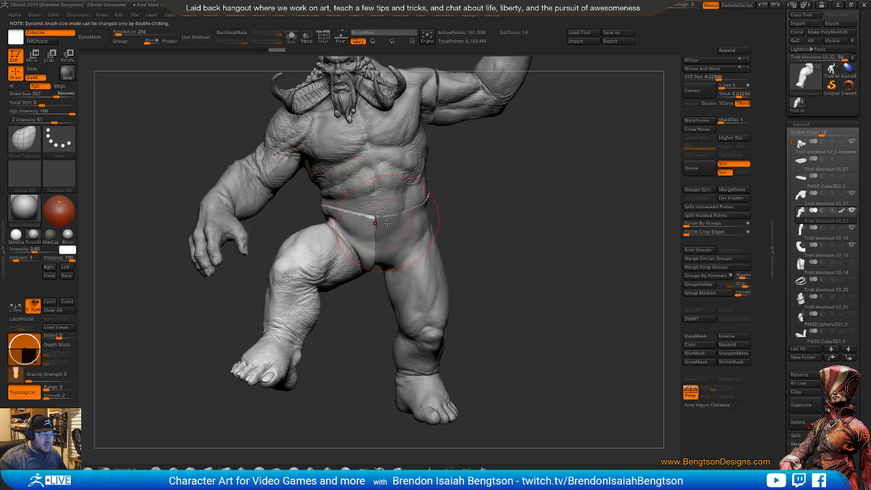
# - Select the torso and pull its side waist edge down to close the gap above the standing leg's hip
pyautogui.moveTo(484, 195); pyautogui.dragTo(347, 217)
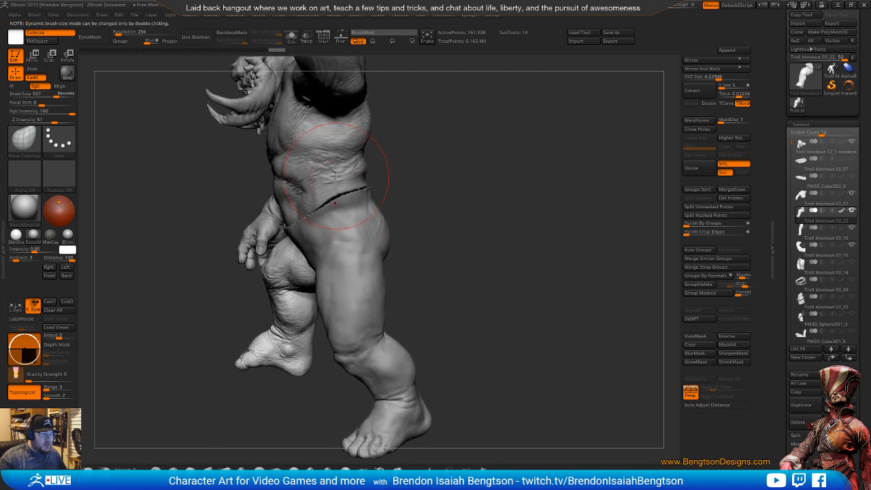
pyautogui.keyDown('alt'); pyautogui.click(330, 197); pyautogui.keyUp('alt')
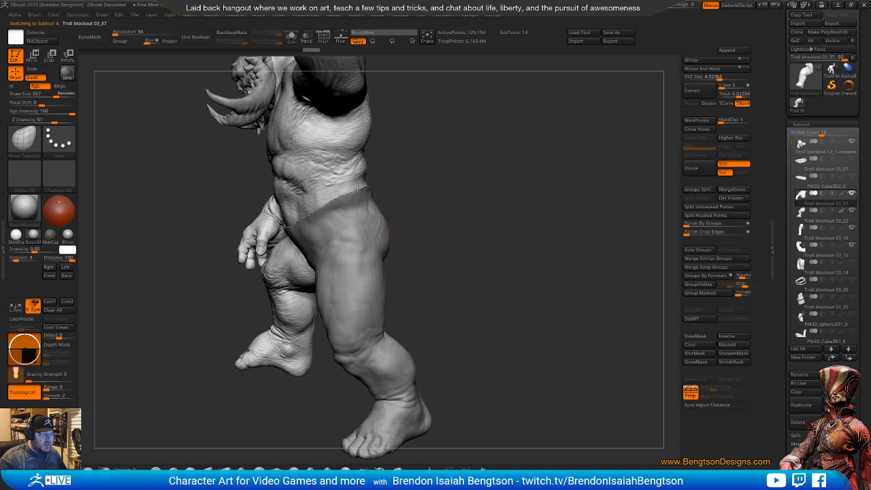
pyautogui.moveTo(439, 195); pyautogui.dragTo(389, 191)
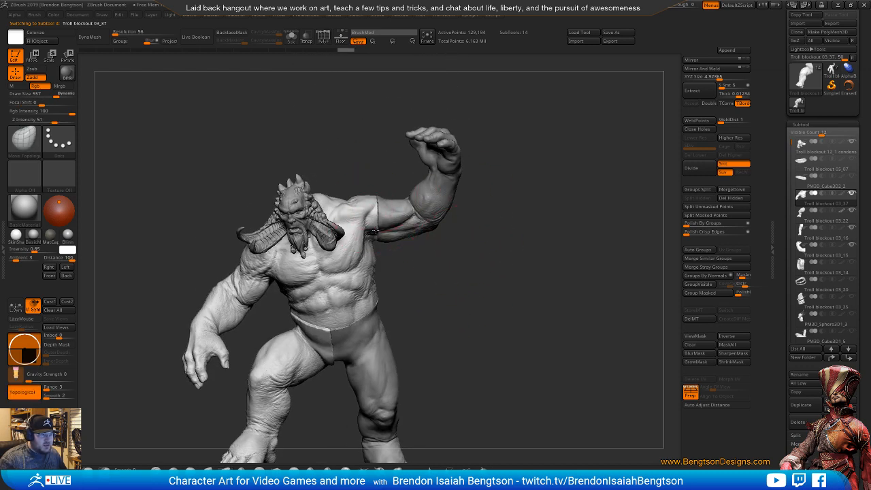
# - Turn the visibility of the rocky base subtool with the standing stone back on beneath the troll
pyautogui.moveTo(467, 313); pyautogui.dragTo(491, 153)
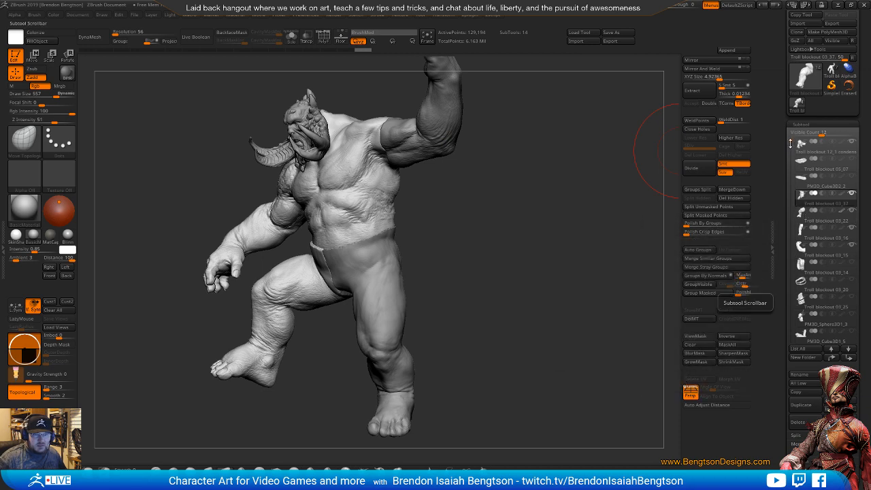
pyautogui.moveTo(790, 144); pyautogui.dragTo(792, 204)
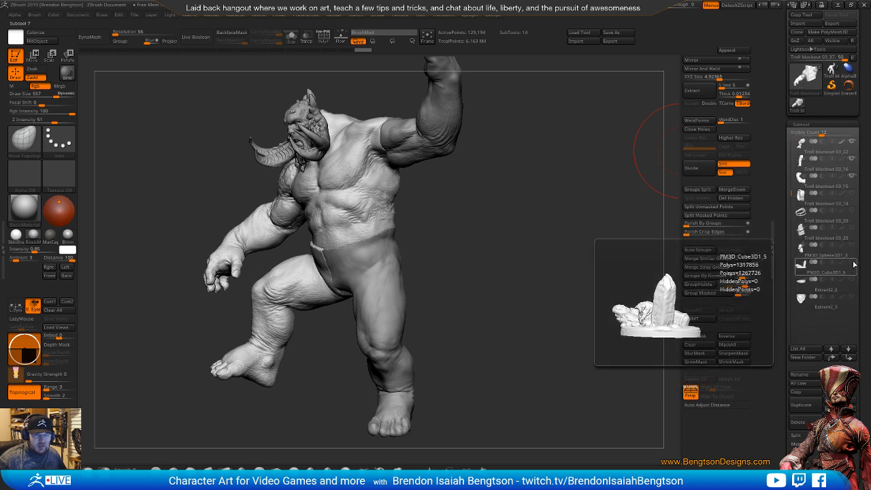
pyautogui.click(853, 263)
pyautogui.keyDown('alt'); pyautogui.moveTo(538, 304); pyautogui.dragTo(543, 213); pyautogui.keyUp('alt')
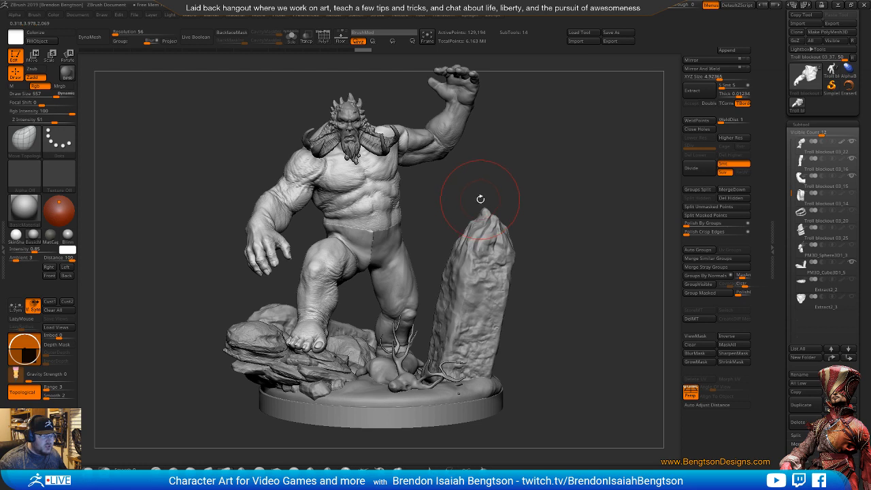
pyautogui.moveTo(478, 195)
pyautogui.mouseDown()
pyautogui.moveTo(442, 187)
pyautogui.moveTo(425, 204)
pyautogui.moveTo(457, 199)
pyautogui.moveTo(410, 221)
pyautogui.moveTo(408, 239)
pyautogui.moveTo(423, 224)
pyautogui.mouseUp()
pyautogui.moveTo(464, 197)
pyautogui.mouseDown()
pyautogui.moveTo(446, 204)
pyautogui.moveTo(456, 212)
pyautogui.moveTo(440, 218)
pyautogui.moveTo(451, 245)
pyautogui.moveTo(440, 243)
pyautogui.moveTo(449, 232)
pyautogui.moveTo(476, 262)
pyautogui.moveTo(476, 247)
pyautogui.moveTo(477, 264)
pyautogui.mouseUp()
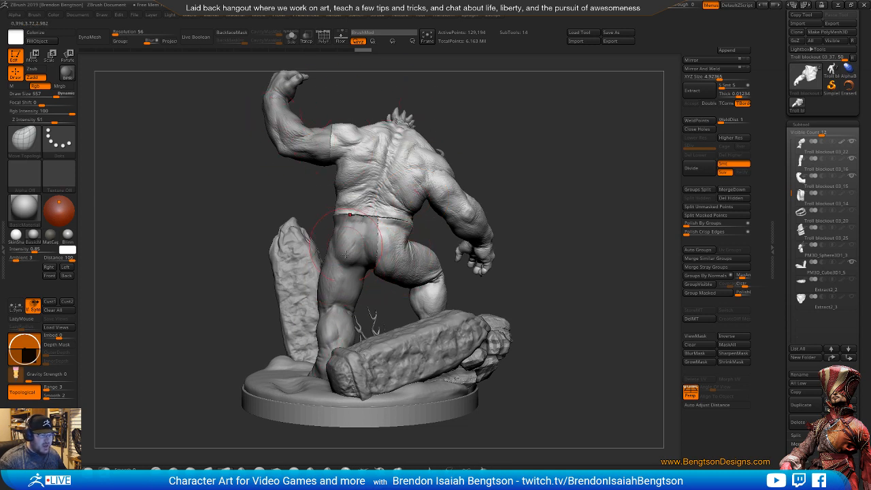
pyautogui.moveTo(390, 233); pyautogui.dragTo(381, 230, button='right')
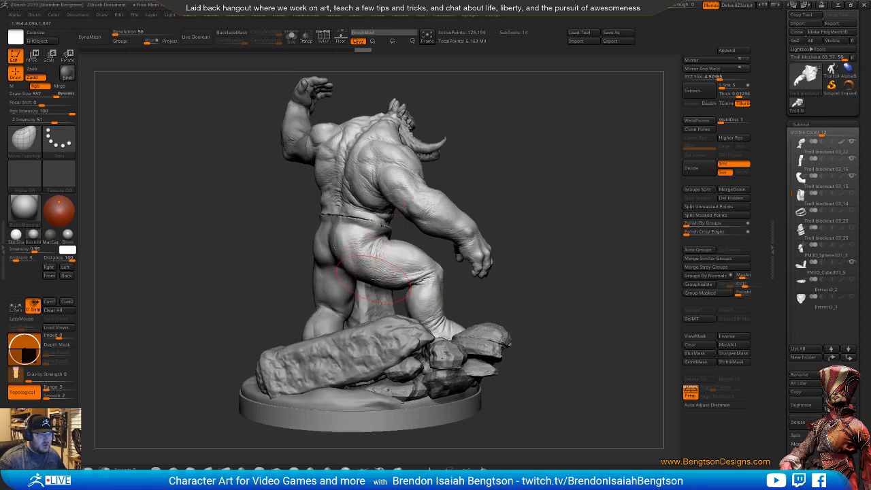
# - Set the Move Topological brush's draw size to 956
pyautogui.moveTo(563, 285); pyautogui.dragTo(521, 279, button='right')
pyautogui.moveTo(554, 207); pyautogui.dragTo(552, 246, button='right')
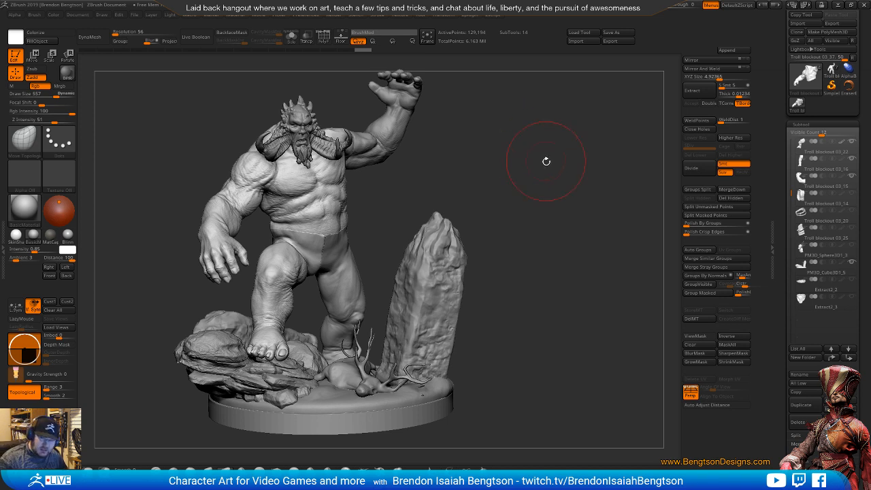
pyautogui.moveTo(551, 221)
pyautogui.mouseDown()
pyautogui.moveTo(559, 238)
pyautogui.moveTo(533, 214)
pyautogui.moveTo(558, 206)
pyautogui.moveTo(542, 206)
pyautogui.moveTo(562, 200)
pyautogui.moveTo(553, 194)
pyautogui.mouseUp()
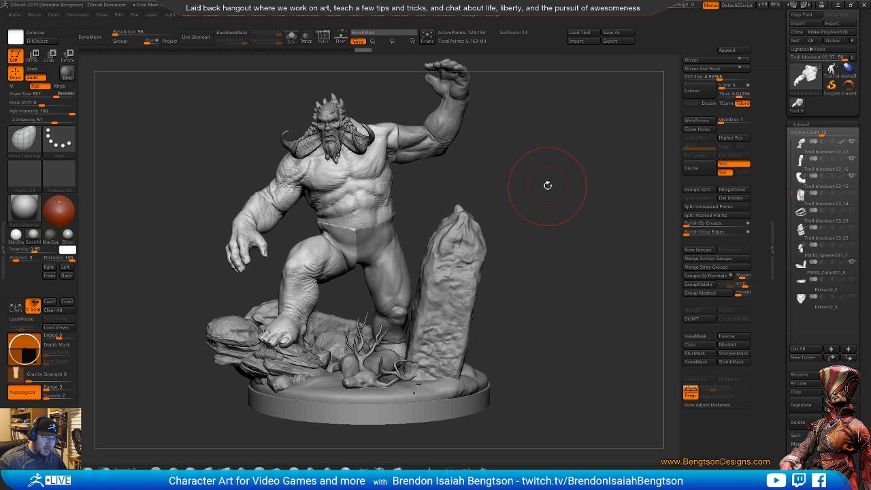
pyautogui.press('space')
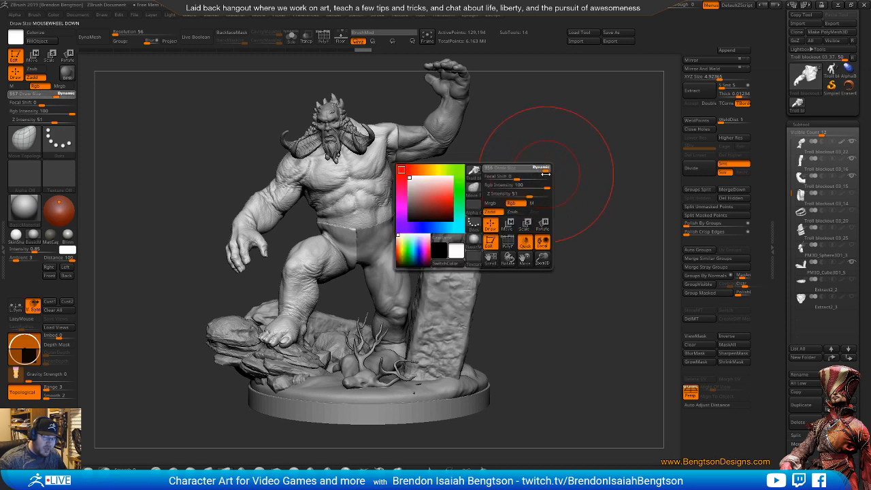
pyautogui.moveTo(563, 183)
pyautogui.mouseDown()
pyautogui.moveTo(571, 200)
pyautogui.moveTo(570, 171)
pyautogui.moveTo(571, 185)
pyautogui.mouseUp()
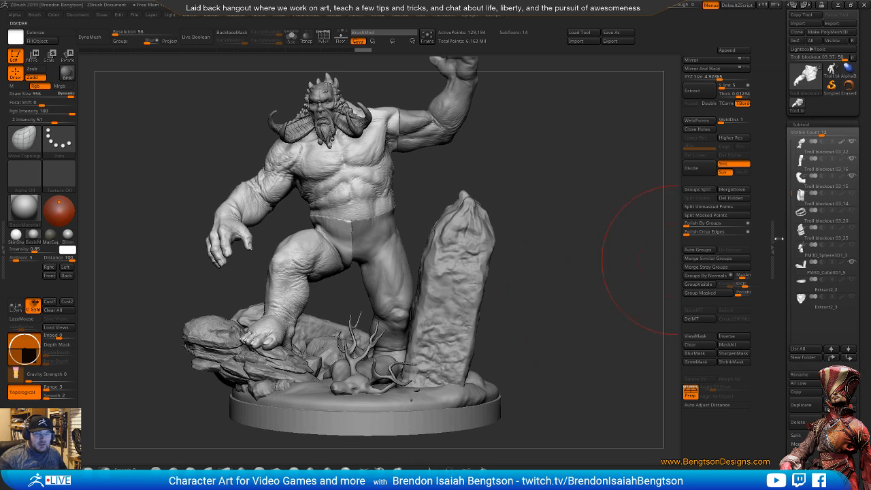
# - Duplicate the subtools of the torso, the raised arm, the standing leg and the bent leg
pyautogui.moveTo(788, 170); pyautogui.dragTo(791, 156)
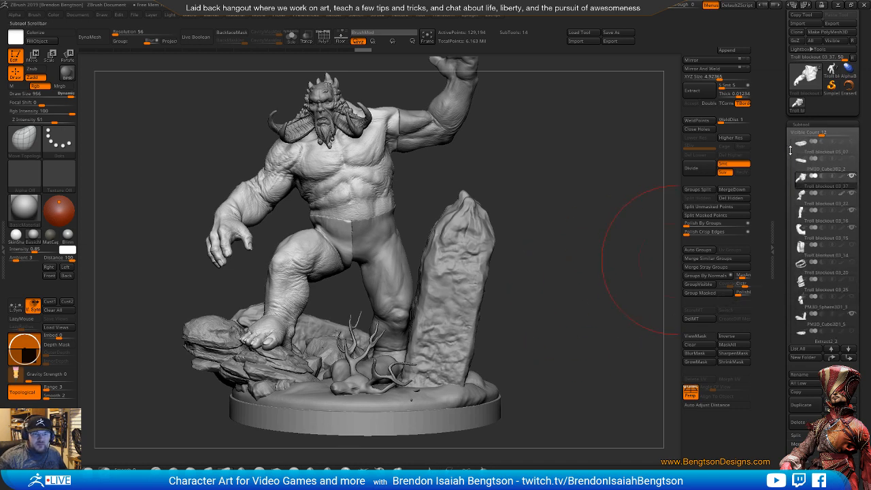
pyautogui.click(801, 404)
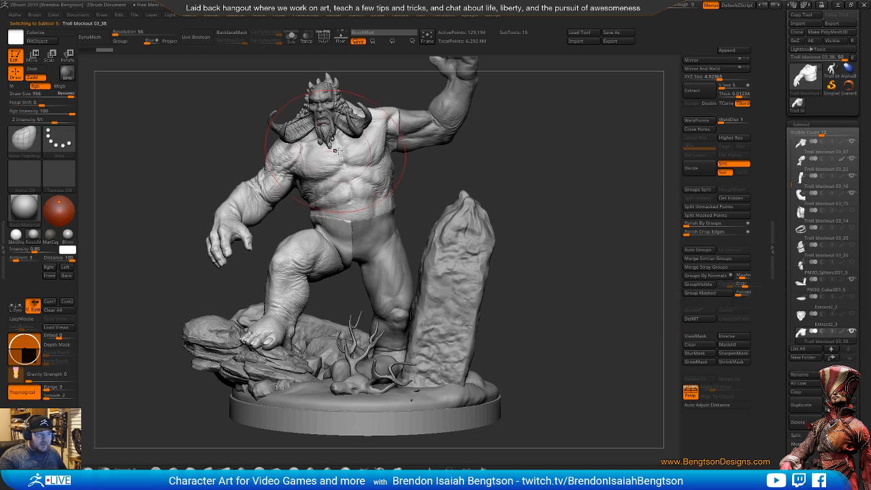
pyautogui.keyDown('alt'); pyautogui.click(455, 109); pyautogui.keyUp('alt')
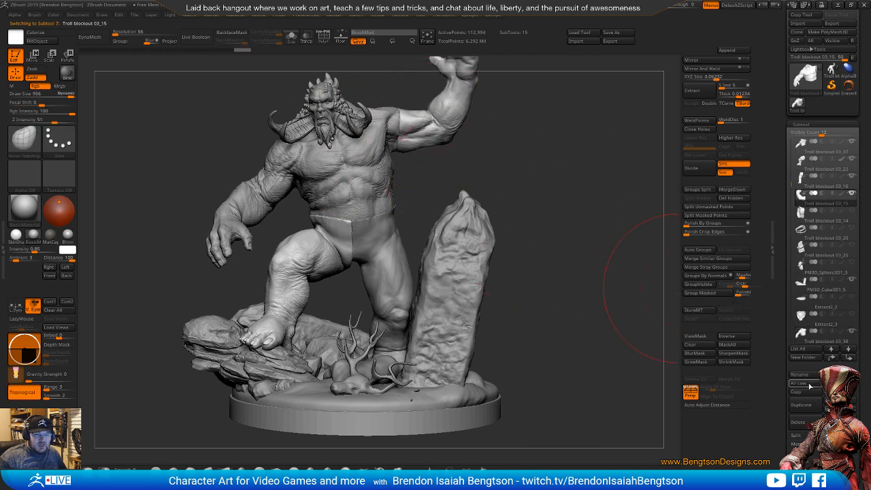
pyautogui.click(802, 404)
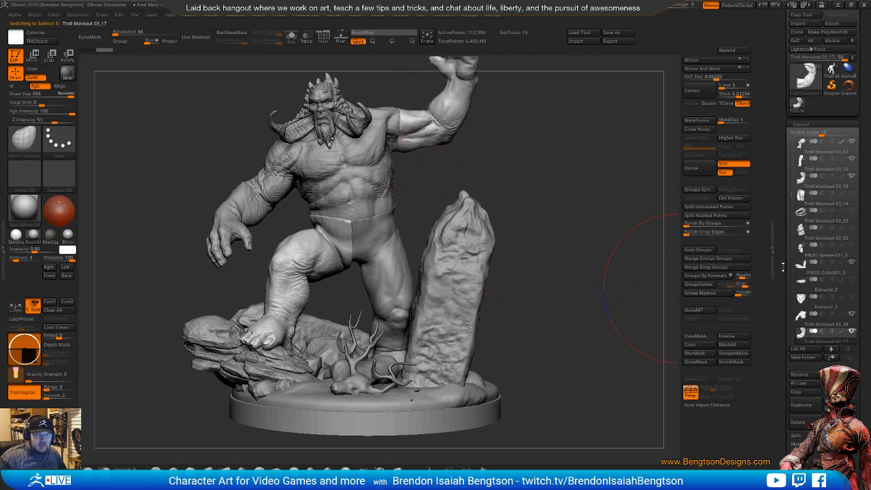
pyautogui.keyDown('alt'); pyautogui.click(353, 179); pyautogui.keyUp('alt')
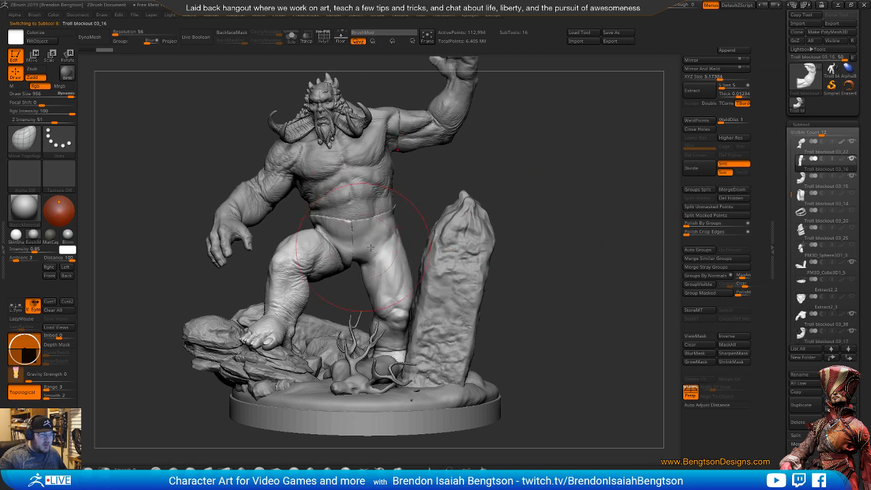
pyautogui.click(802, 405)
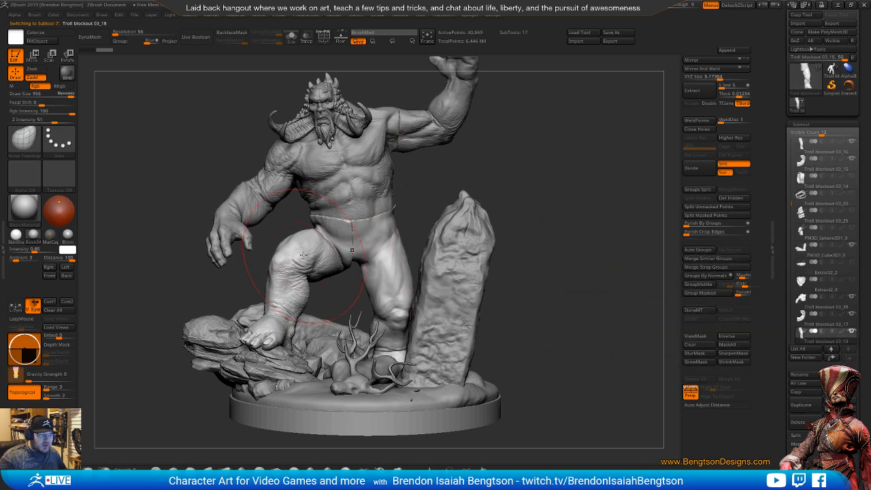
pyautogui.keyDown('alt'); pyautogui.click(303, 256); pyautogui.keyUp('alt')
pyautogui.click(801, 405)
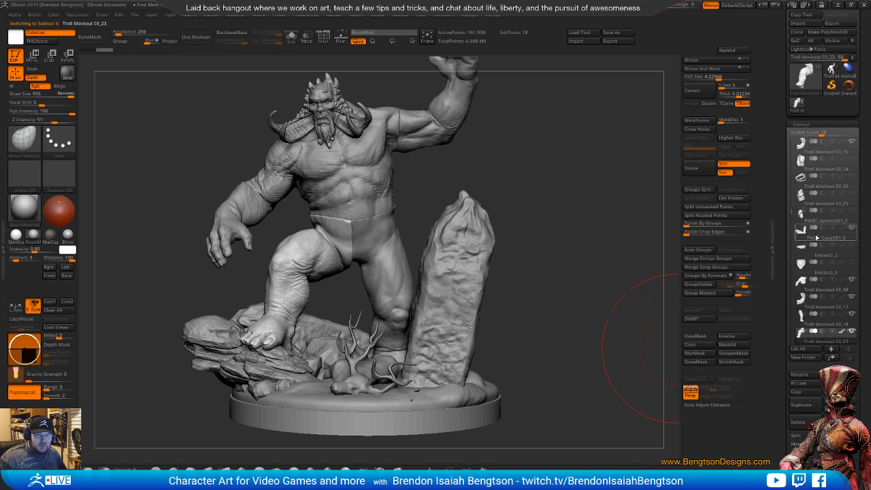
# - Show only the four duplicated body part subtools, with the head, base, loincloth and original parts hidden
pyautogui.click(852, 332)
pyautogui.click(851, 315)
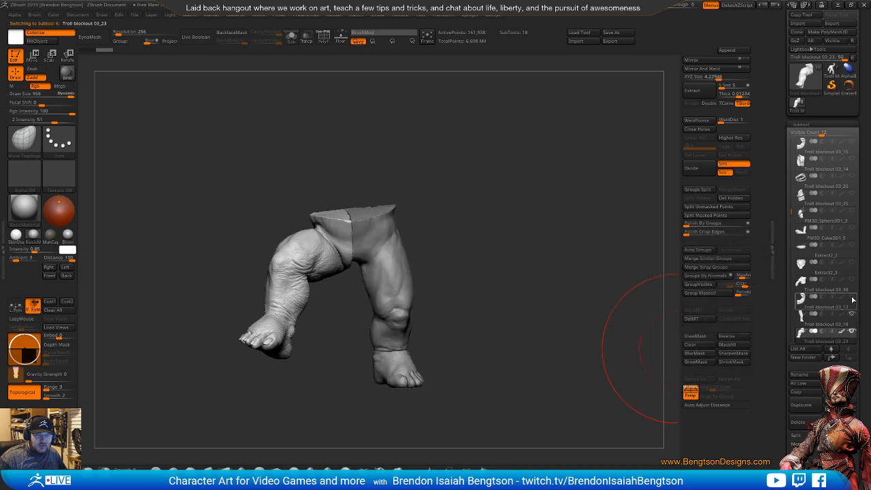
pyautogui.click(852, 297)
pyautogui.click(851, 280)
pyautogui.click(852, 264)
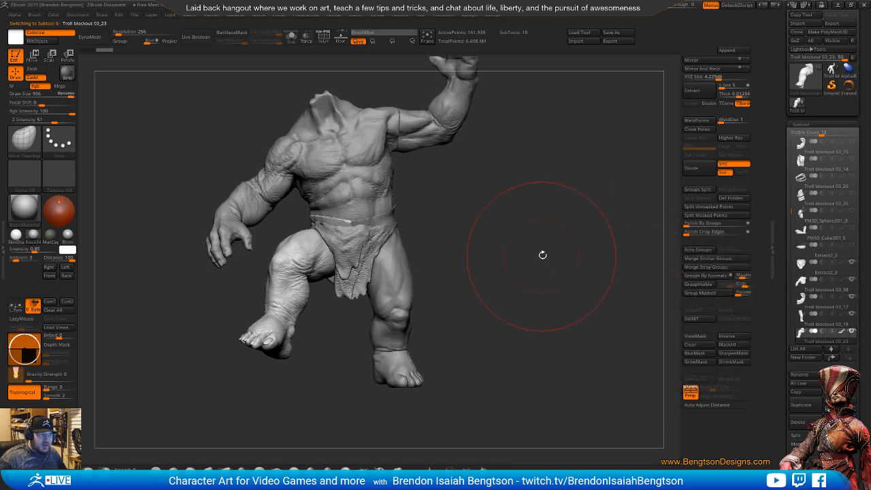
pyautogui.click(853, 265)
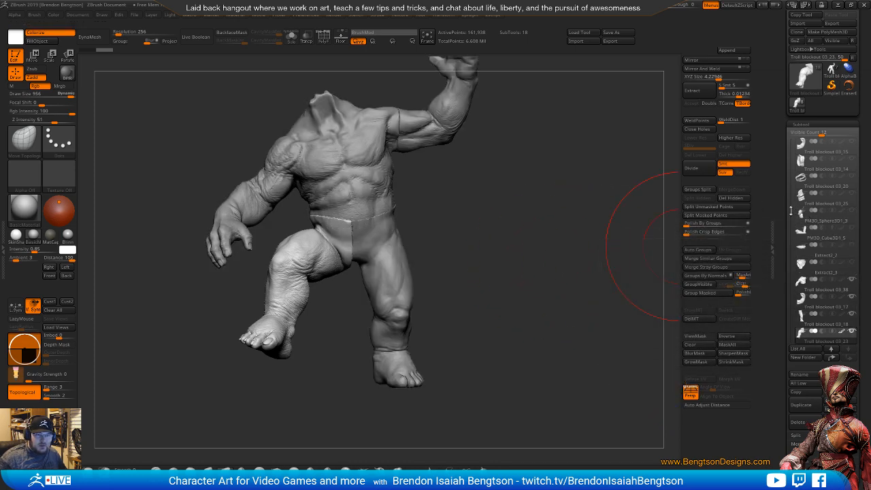
pyautogui.moveTo(790, 212); pyautogui.dragTo(790, 230)
pyautogui.moveTo(589, 262); pyautogui.dragTo(599, 285)
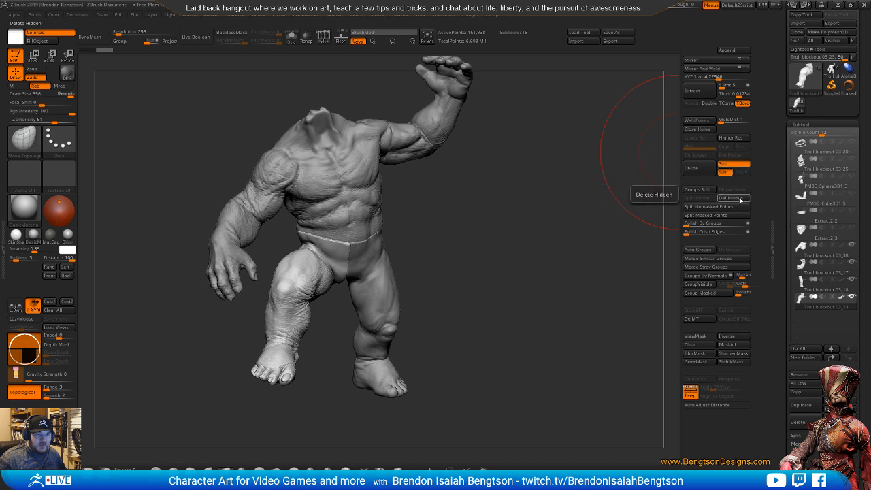
# - Merge the duplicated torso, raised arm, standing leg and bent leg into one subtool, starting from the torso copy
pyautogui.click(805, 252)
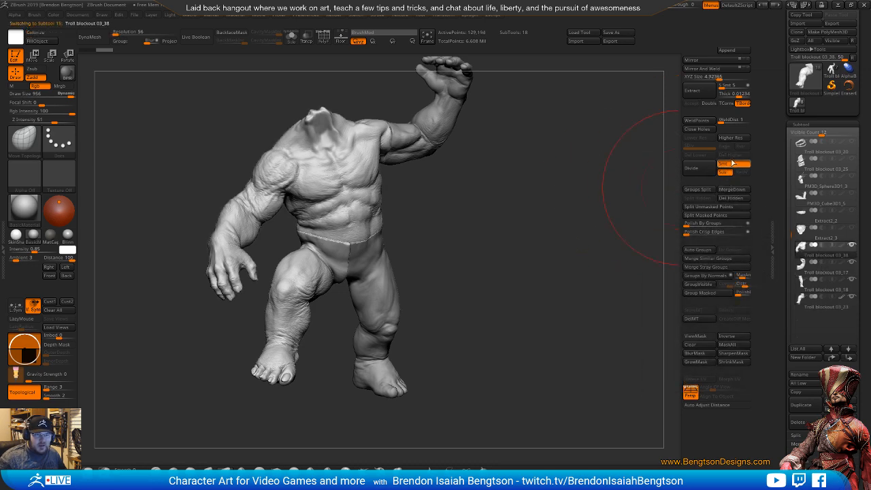
pyautogui.click(734, 191)
pyautogui.click(734, 209)
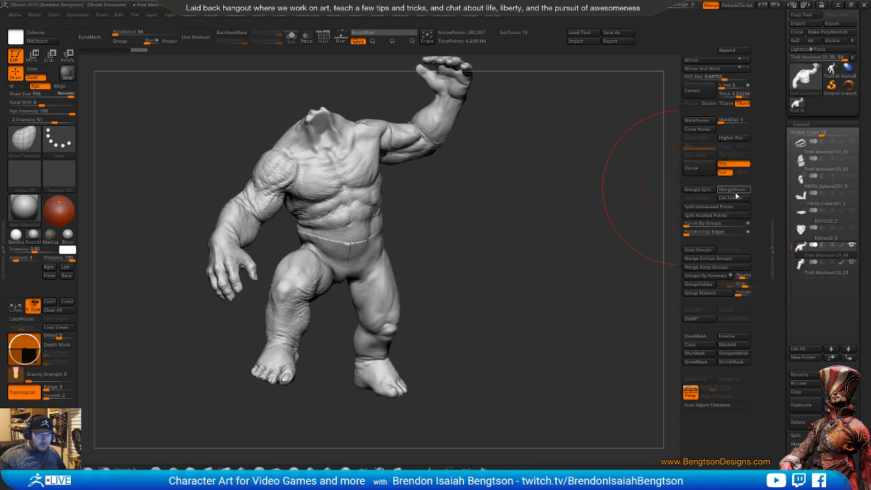
pyautogui.moveTo(599, 231); pyautogui.dragTo(529, 300)
pyautogui.moveTo(805, 253)
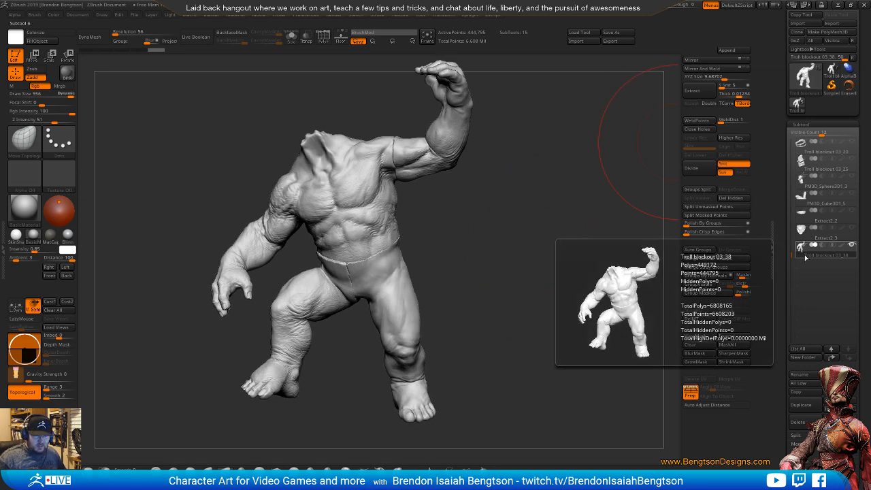
# - Try DynaMesh on the merged body at resolutions 56 and 256, checking the polyframe, and undo each attempt
pyautogui.keyDown('alt'); pyautogui.moveTo(534, 269); pyautogui.dragTo(527, 220); pyautogui.keyUp('alt')
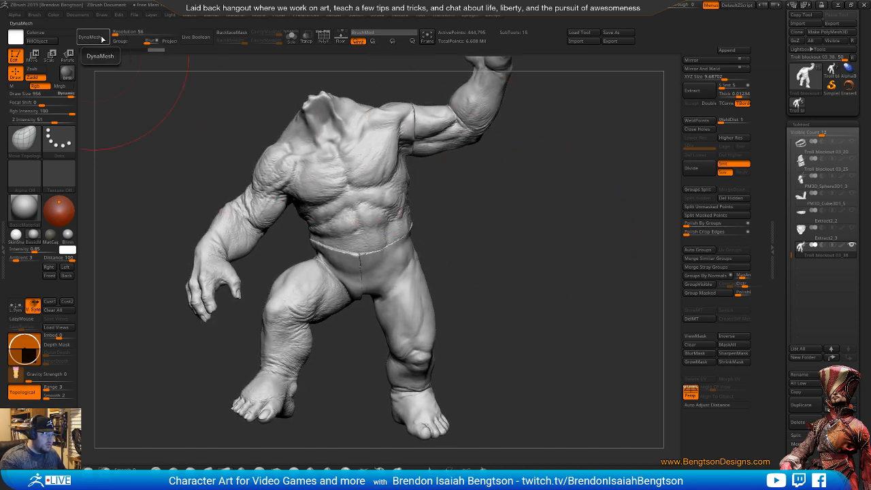
pyautogui.click(102, 41)
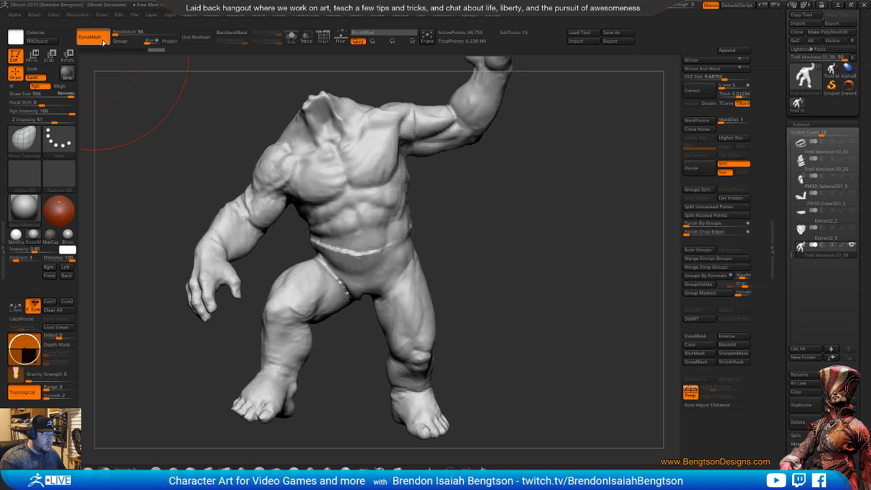
pyautogui.hotkey('shift', 'f')
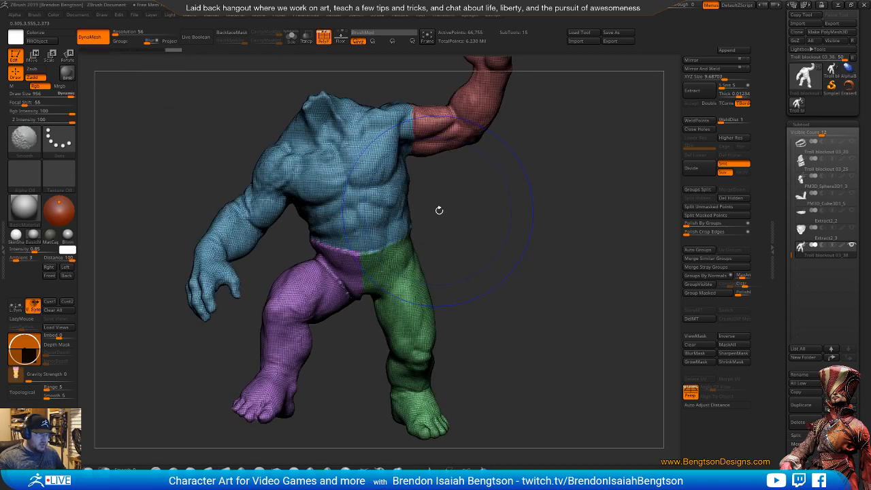
pyautogui.hotkey('ctrl', 'z')
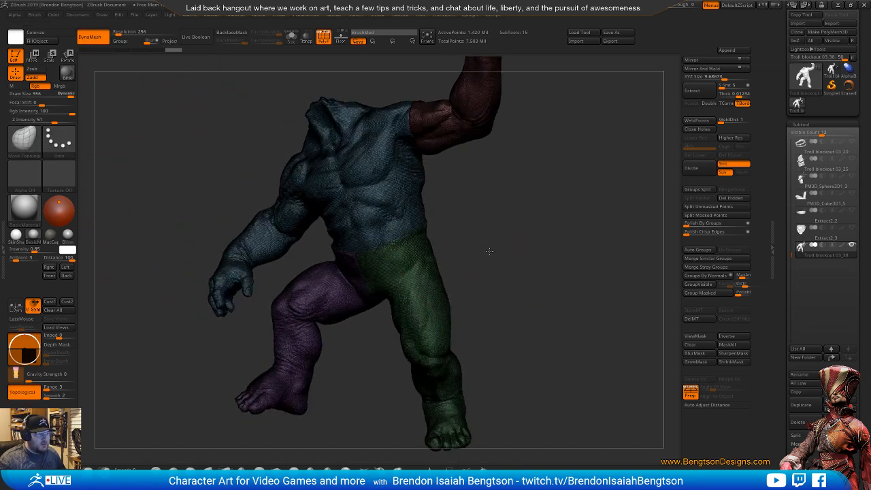
pyautogui.keyDown('ctrl'); pyautogui.moveTo(478, 243); pyautogui.dragTo(507, 304, button='right'); pyautogui.keyUp('ctrl')
pyautogui.hotkey('ctrl', 'z')
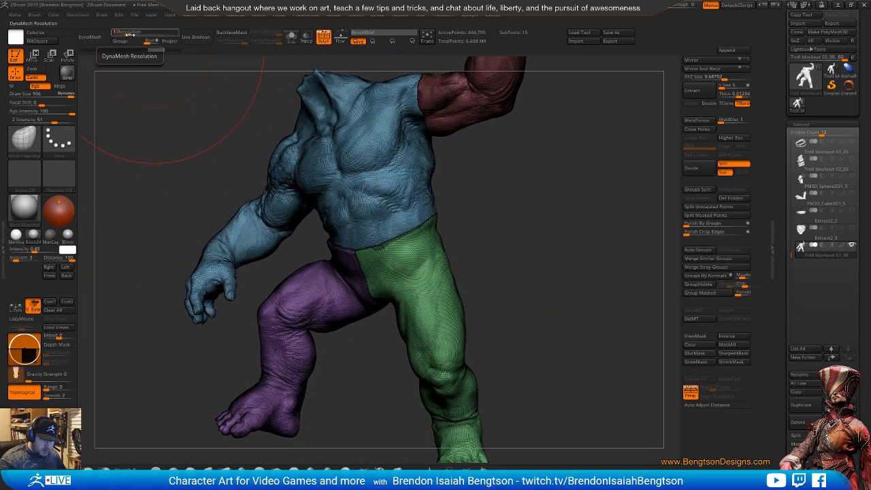
# - DynaMesh the merged body at resolution 128, select the ClayBuildup brush and turn the polyframe display off
pyautogui.click(89, 37)
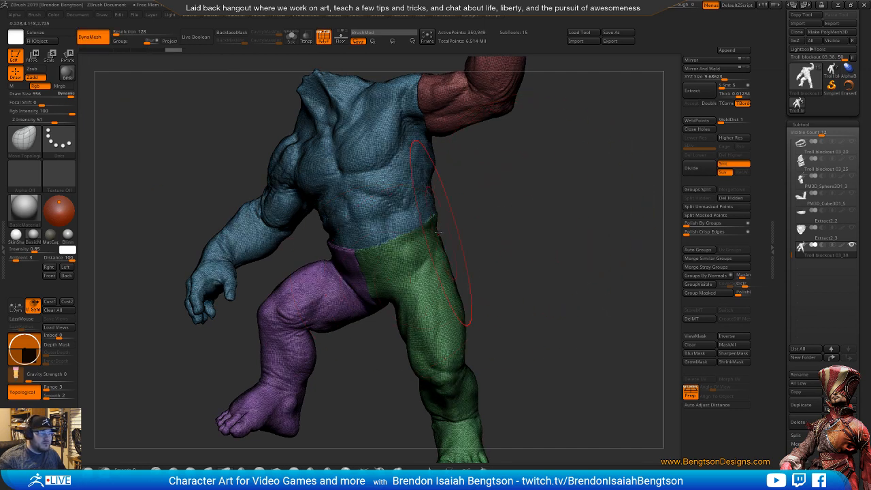
pyautogui.press('b')
pyautogui.press('c')
pyautogui.press('b')
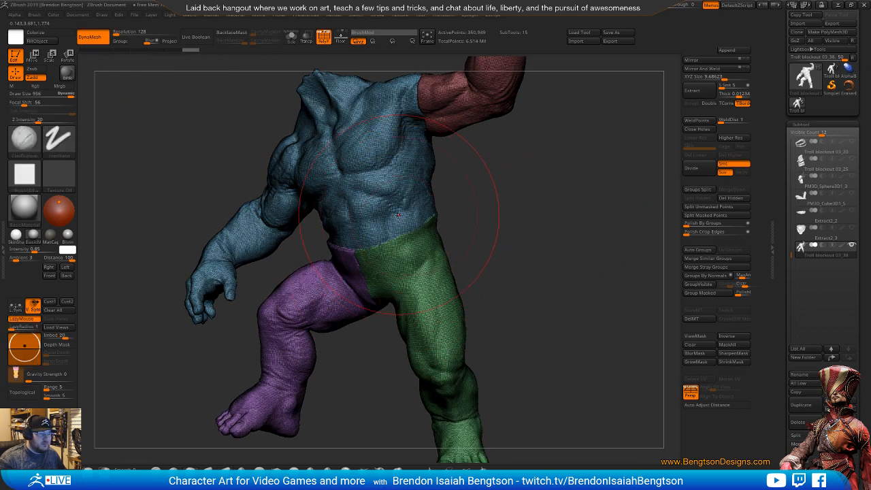
pyautogui.hotkey('shift', 'f')
# - Pull the edge of the open seam across the lower back with the Move Topological brush at draw size 322
pyautogui.press('space')
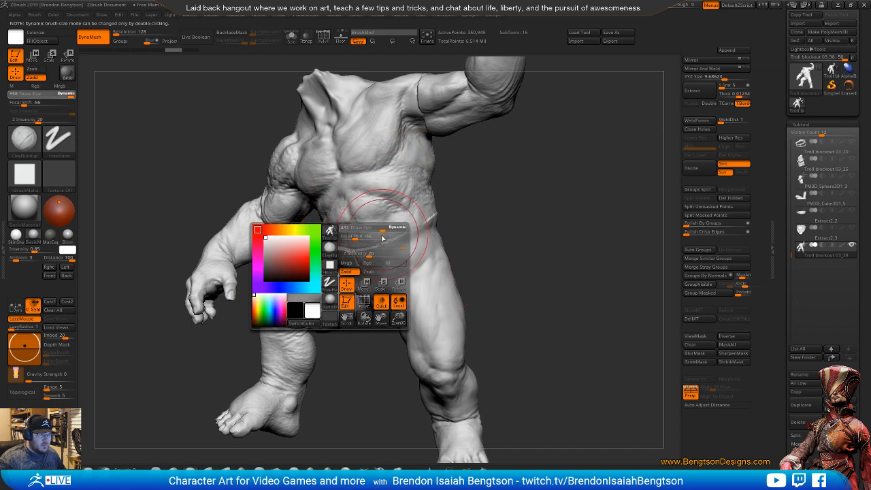
pyautogui.moveTo(364, 243); pyautogui.dragTo(381, 240)
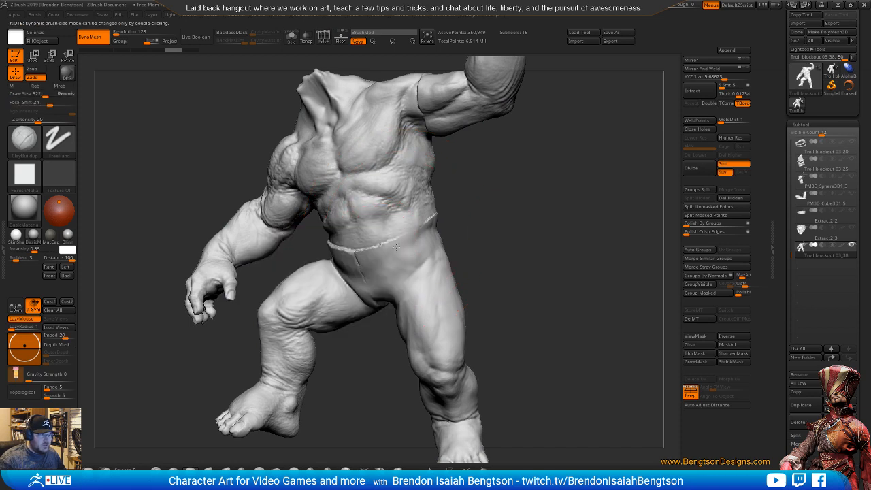
pyautogui.moveTo(540, 239)
pyautogui.mouseDown()
pyautogui.moveTo(523, 241)
pyautogui.moveTo(507, 225)
pyautogui.moveTo(544, 204)
pyautogui.moveTo(590, 131)
pyautogui.mouseUp()
pyautogui.press('b')
pyautogui.press('m')
pyautogui.press('t')
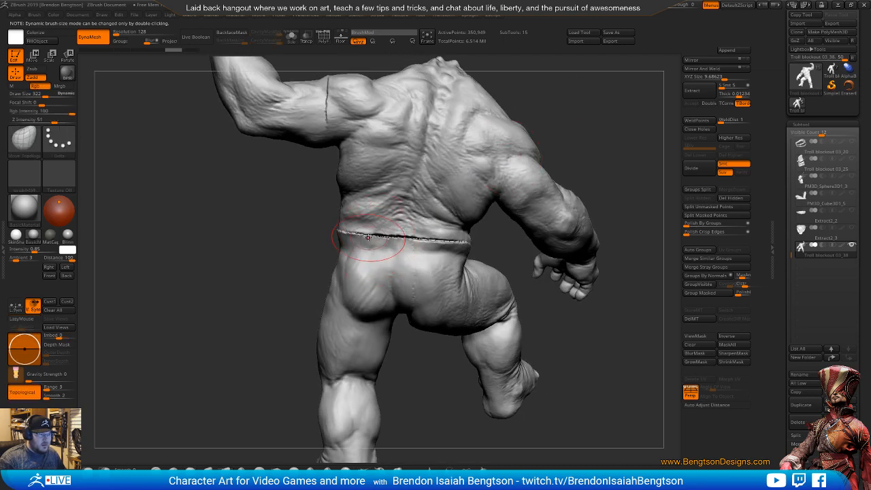
pyautogui.moveTo(381, 229); pyautogui.dragTo(376, 236)
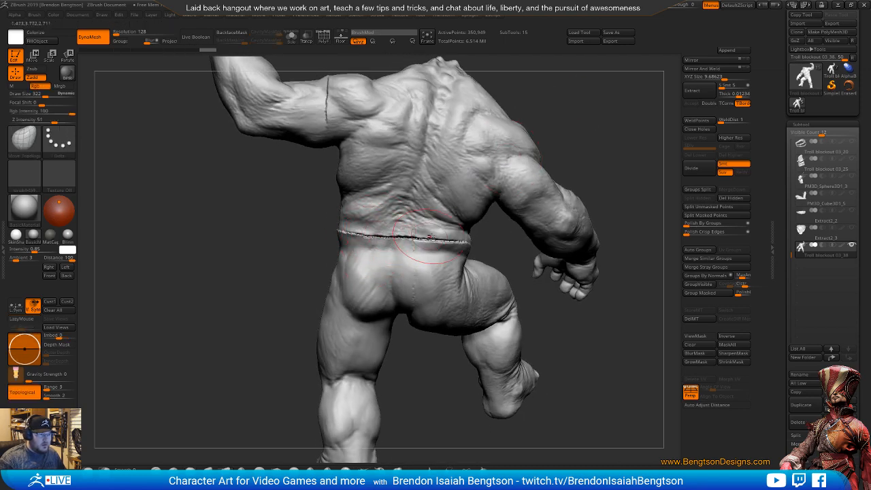
# - Set the draw size to 163 and try the Inflate and Snake Hook brushes for the lower back seam
pyautogui.press('b')
pyautogui.press('i')
pyautogui.press('n')
pyautogui.press('space')
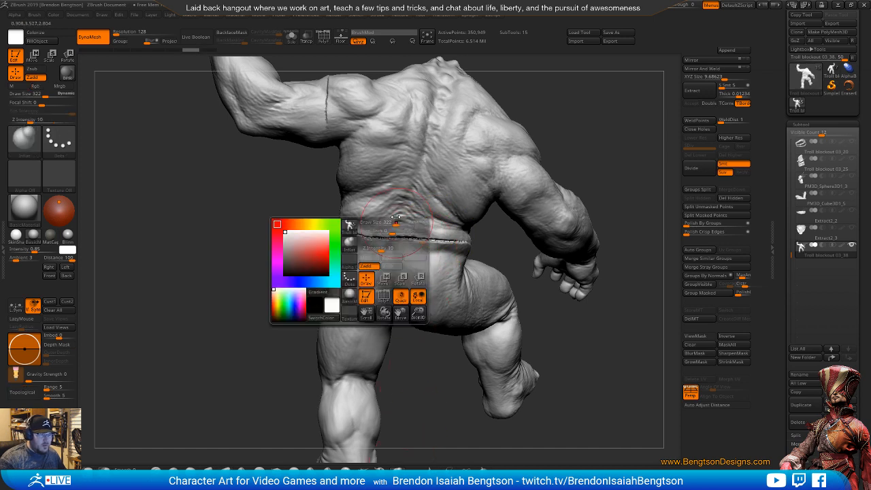
pyautogui.moveTo(391, 217); pyautogui.dragTo(375, 219)
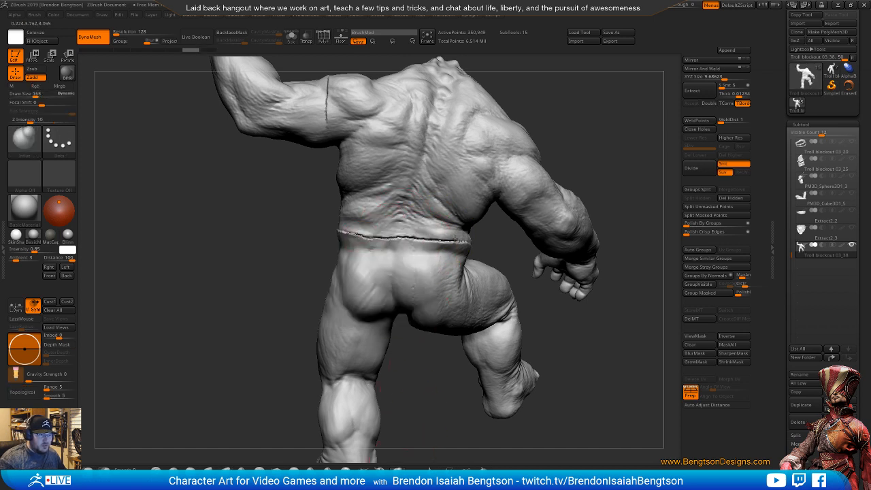
pyautogui.press('b')
pyautogui.press('s')
pyautogui.press('h')
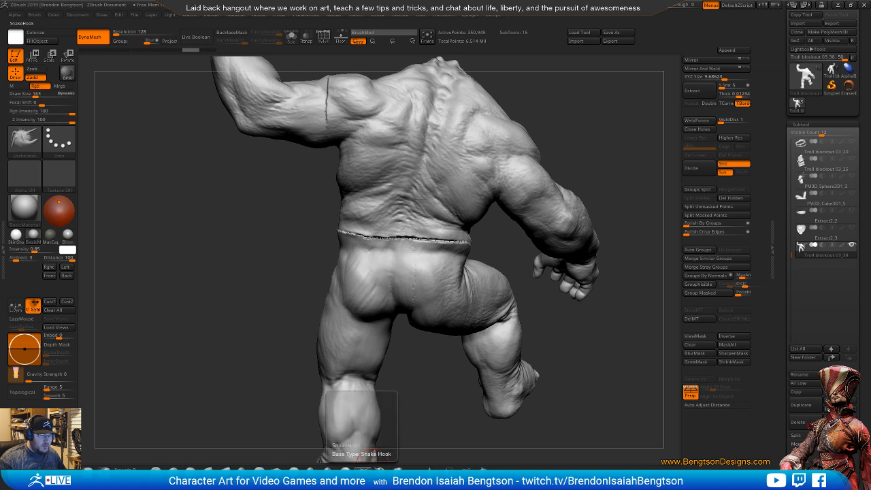
# - Draw the lower back gap together with the Pinch brush and re-DynaMesh the body to fuse the touching edges
pyautogui.press('b')
pyautogui.press('p')
pyautogui.press('i')
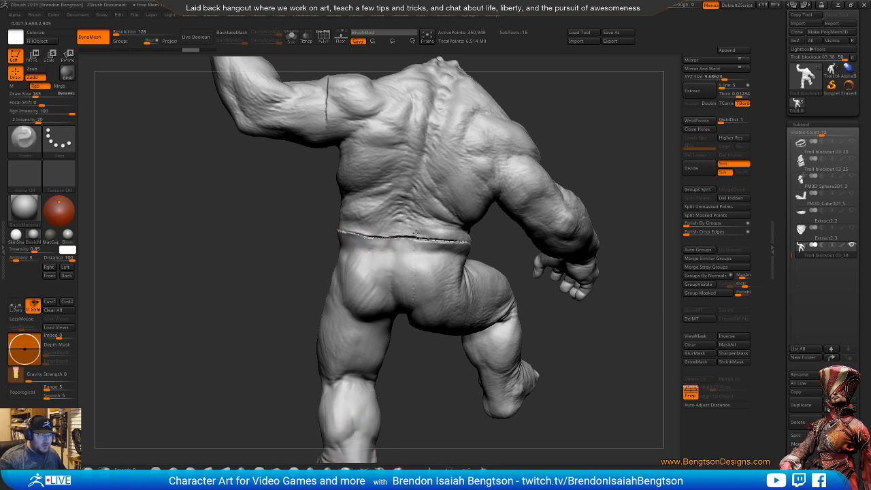
pyautogui.moveTo(416, 234); pyautogui.dragTo(443, 242)
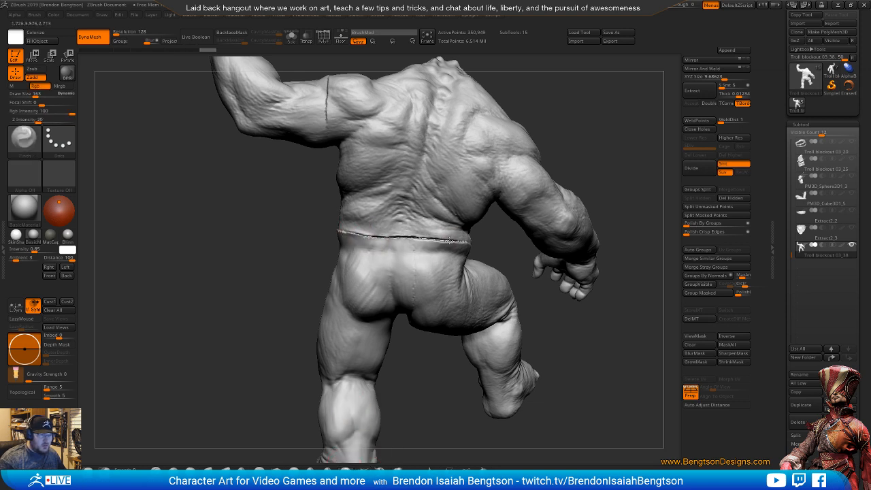
pyautogui.moveTo(383, 238); pyautogui.dragTo(346, 236)
pyautogui.keyDown('ctrl'); pyautogui.moveTo(235, 254); pyautogui.dragTo(227, 296); pyautogui.keyUp('ctrl')
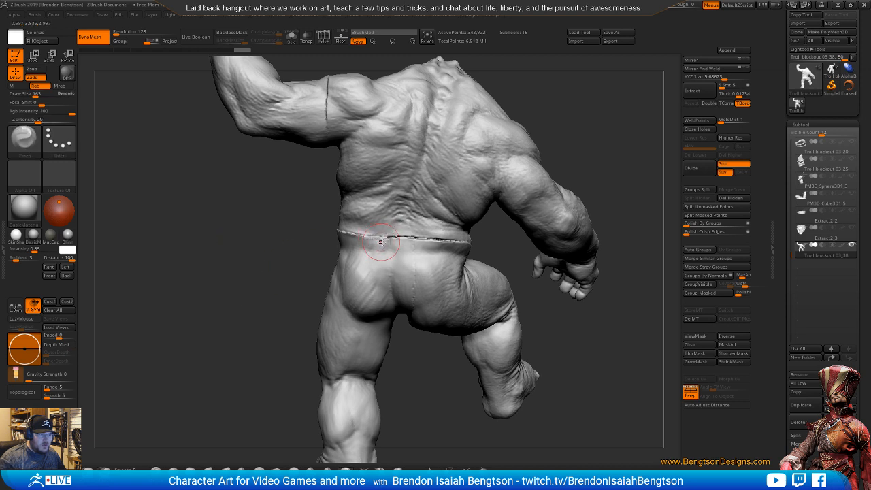
# - Smooth the fused seam across the lower back and re-DynaMesh the body
pyautogui.keyDown('shift'); pyautogui.moveTo(383, 241); pyautogui.dragTo(447, 240); pyautogui.keyUp('shift')
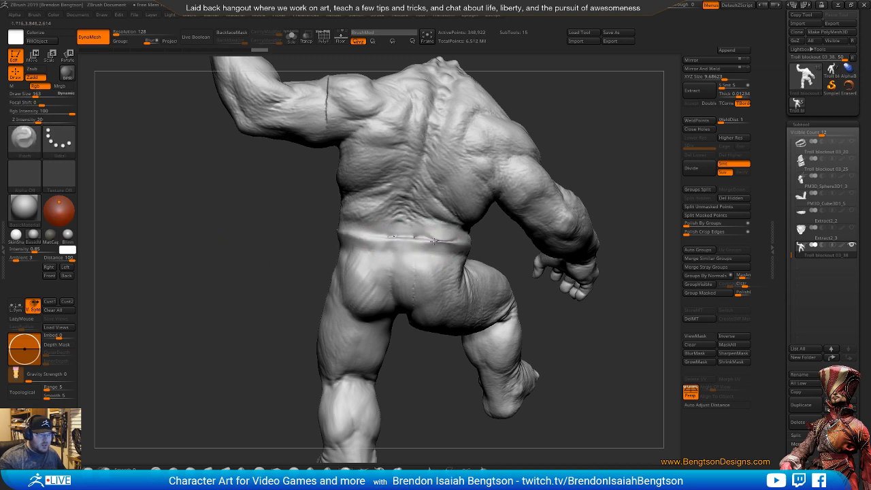
pyautogui.moveTo(386, 236); pyautogui.dragTo(344, 240)
pyautogui.moveTo(224, 266)
pyautogui.keyDown('ctrl'); pyautogui.mouseDown()
pyautogui.moveTo(233, 317)
pyautogui.moveTo(593, 219)
pyautogui.moveTo(544, 225)
pyautogui.mouseUp(); pyautogui.keyUp('ctrl')
# - Reshape the groin area from the front with the Move Topological brush
pyautogui.keyDown('alt'); pyautogui.moveTo(562, 257); pyautogui.dragTo(524, 258); pyautogui.keyUp('alt')
pyautogui.moveTo(524, 281)
pyautogui.keyDown('alt'); pyautogui.mouseDown()
pyautogui.moveTo(540, 218)
pyautogui.moveTo(507, 206)
pyautogui.mouseUp(); pyautogui.keyUp('alt')
pyautogui.press('b')
pyautogui.press('m')
pyautogui.press('t')
pyautogui.moveTo(345, 348)
pyautogui.mouseDown()
pyautogui.moveTo(361, 356)
pyautogui.moveTo(348, 338)
pyautogui.mouseUp()
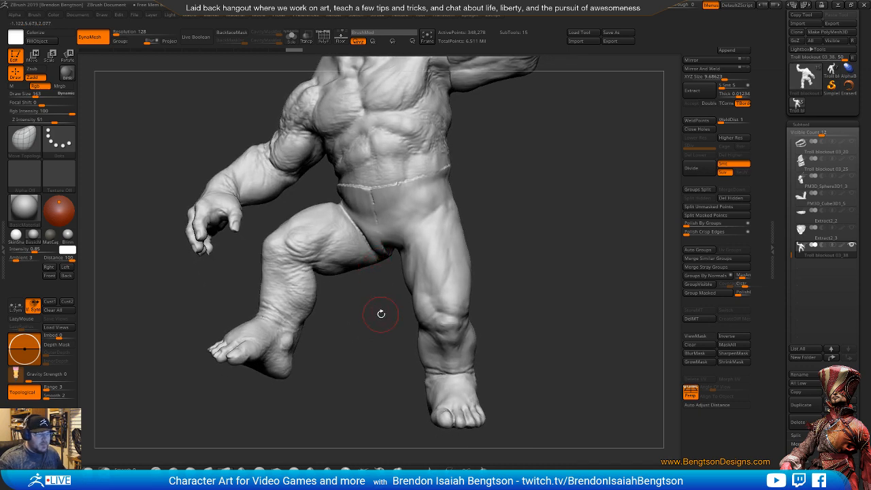
pyautogui.moveTo(381, 313)
pyautogui.mouseDown()
pyautogui.moveTo(375, 301)
pyautogui.moveTo(360, 344)
pyautogui.moveTo(362, 332)
pyautogui.mouseUp()
pyautogui.moveTo(441, 217)
pyautogui.mouseDown()
pyautogui.moveTo(521, 219)
pyautogui.moveTo(535, 231)
pyautogui.moveTo(480, 214)
pyautogui.moveTo(491, 231)
pyautogui.moveTo(476, 233)
pyautogui.mouseUp()
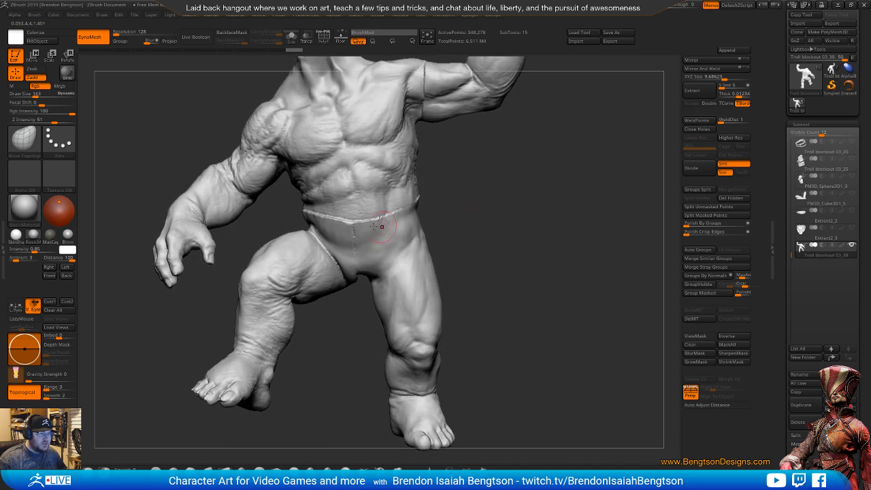
# - Try the Dam Standard brush at draw size 188 and pull the underside of the crotch into shape with Move Topological
pyautogui.press('b')
pyautogui.press('d')
pyautogui.press('s')
pyautogui.press('space')
pyautogui.moveTo(339, 226); pyautogui.dragTo(315, 227)
pyautogui.keyDown('alt'); pyautogui.moveTo(500, 209); pyautogui.dragTo(510, 229); pyautogui.keyUp('alt')
pyautogui.press('b')
pyautogui.press('m')
pyautogui.press('t')
pyautogui.moveTo(354, 300); pyautogui.dragTo(362, 296)
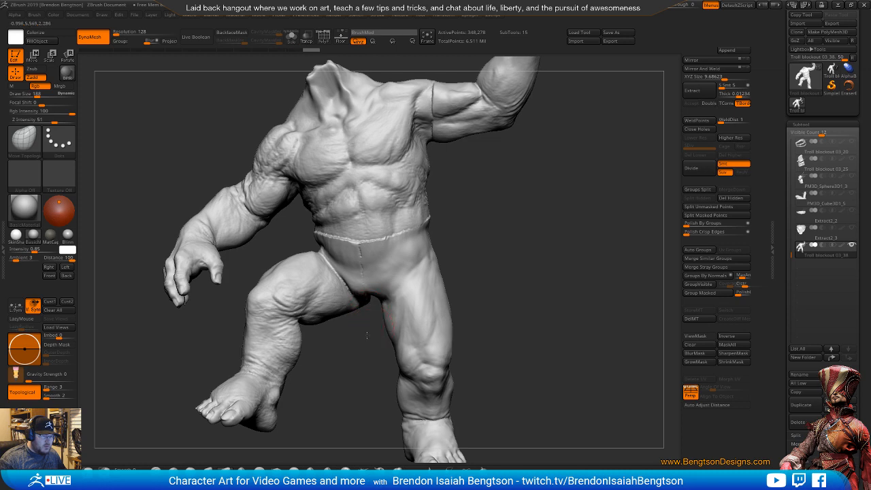
# - Set the draw size to 289 and adjust the form between the buttocks and thighs with Move Topological
pyautogui.moveTo(367, 335)
pyautogui.mouseDown()
pyautogui.moveTo(527, 335)
pyautogui.moveTo(535, 347)
pyautogui.mouseUp()
pyautogui.press('space')
pyautogui.moveTo(352, 298)
pyautogui.mouseDown()
pyautogui.moveTo(361, 297)
pyautogui.moveTo(361, 275)
pyautogui.mouseUp()
pyautogui.moveTo(352, 329); pyautogui.dragTo(366, 329)
# - Build up volume on the underside of the buttocks and crotch with the ClayBuildup brush
pyautogui.press('b')
pyautogui.press('c')
pyautogui.press('b')
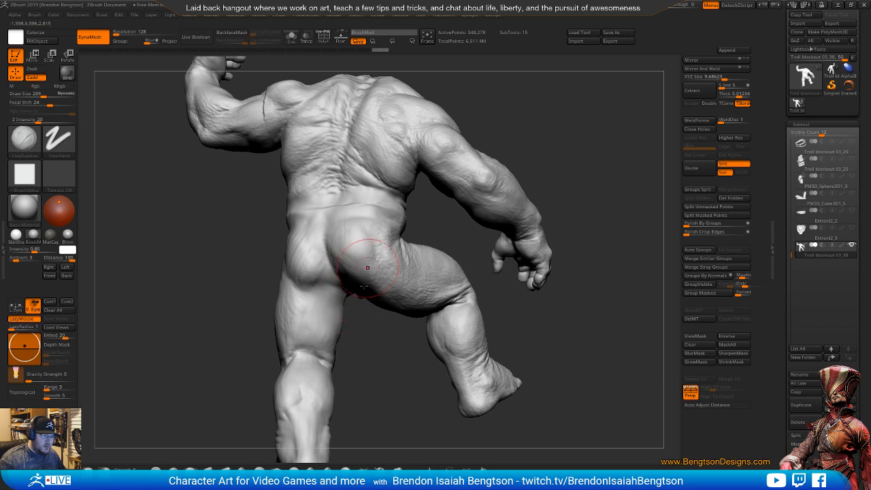
pyautogui.moveTo(367, 267); pyautogui.dragTo(352, 304)
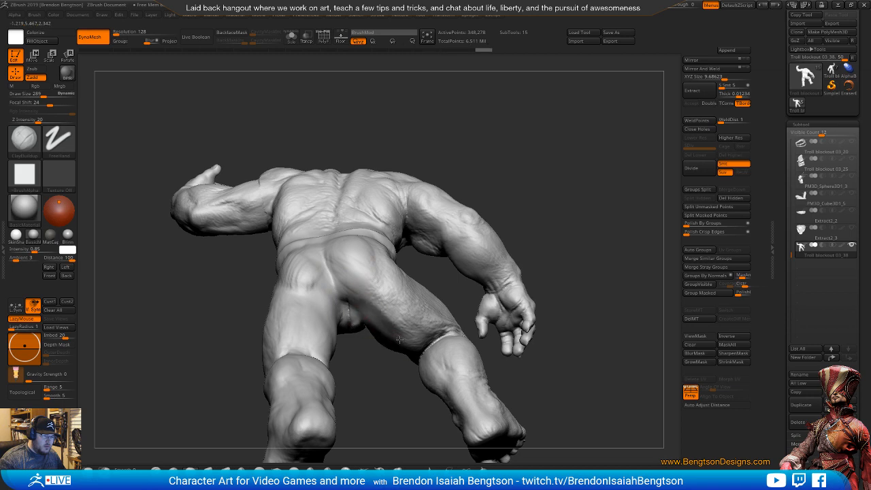
pyautogui.moveTo(400, 406)
pyautogui.mouseDown()
pyautogui.moveTo(374, 370)
pyautogui.moveTo(498, 360)
pyautogui.moveTo(509, 381)
pyautogui.moveTo(530, 388)
pyautogui.moveTo(512, 385)
pyautogui.mouseUp()
# - Adjust the hip and buttock shape with the Move Topological brush and re-DynaMesh the body
pyautogui.press('b')
pyautogui.press('m')
pyautogui.press('t')
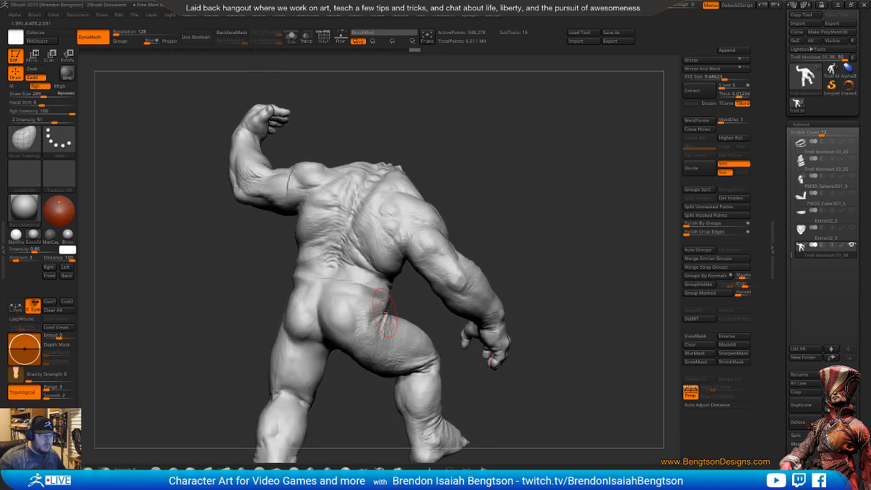
pyautogui.moveTo(412, 297)
pyautogui.mouseDown()
pyautogui.moveTo(394, 295)
pyautogui.moveTo(406, 303)
pyautogui.moveTo(409, 355)
pyautogui.moveTo(592, 212)
pyautogui.moveTo(381, 234)
pyautogui.moveTo(592, 152)
pyautogui.moveTo(595, 167)
pyautogui.mouseUp()
pyautogui.press('shift')
pyautogui.keyDown('alt'); pyautogui.moveTo(610, 261); pyautogui.dragTo(522, 105); pyautogui.keyUp('alt')
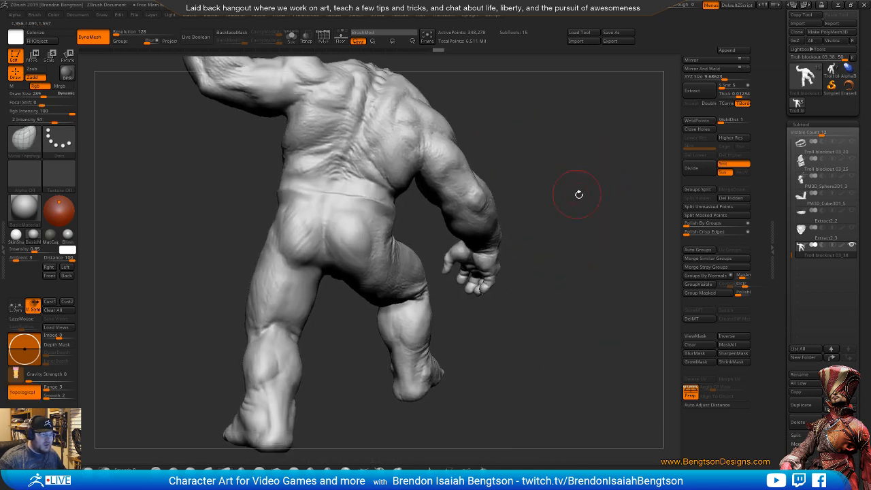
pyautogui.keyDown('ctrl'); pyautogui.moveTo(584, 174); pyautogui.dragTo(559, 272); pyautogui.keyUp('ctrl')
# - Try smoothing the seam across the front of the waist
pyautogui.moveTo(563, 382)
pyautogui.mouseDown()
pyautogui.moveTo(477, 385)
pyautogui.moveTo(445, 356)
pyautogui.mouseUp()
pyautogui.moveTo(446, 356)
pyautogui.keyDown('alt'); pyautogui.mouseDown()
pyautogui.moveTo(544, 312)
pyautogui.moveTo(637, 308)
pyautogui.mouseUp(); pyautogui.keyUp('alt')
pyautogui.press('shift')
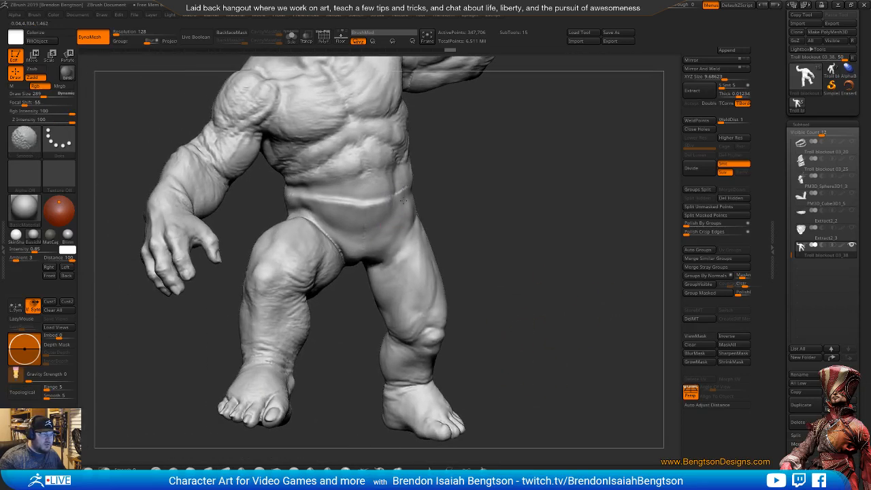
pyautogui.moveTo(403, 201)
pyautogui.keyDown('shift'); pyautogui.mouseDown()
pyautogui.moveTo(382, 216)
pyautogui.moveTo(402, 205)
pyautogui.mouseUp(); pyautogui.keyUp('shift')
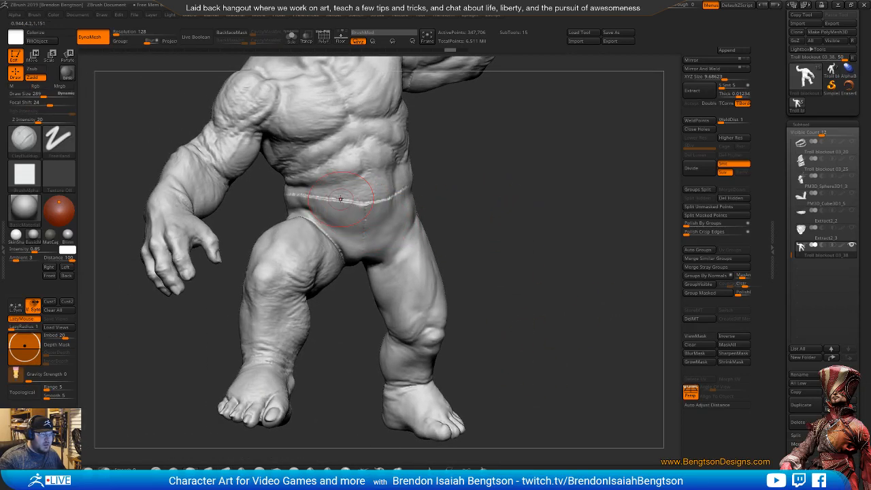
# - Fill and smooth the front waist seam with ClayBuildup at draw size 182 and a lower focal shift, and re-DynaMesh the body
pyautogui.press('space')
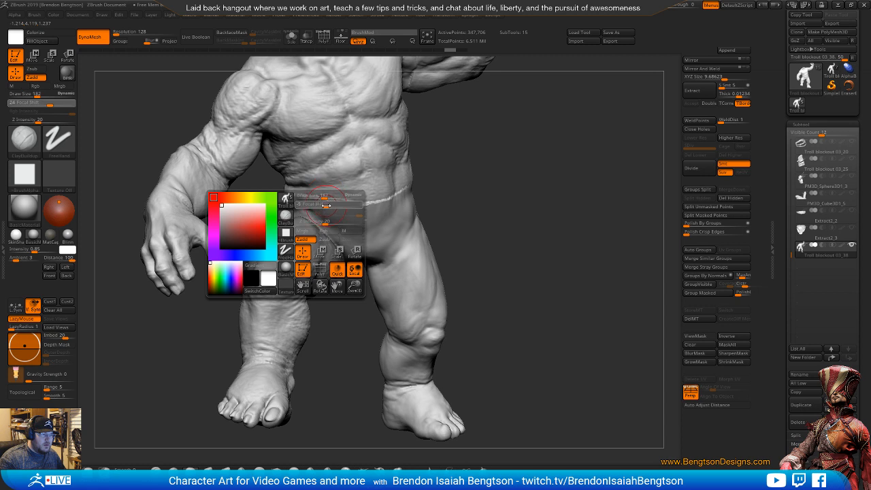
pyautogui.moveTo(326, 204); pyautogui.dragTo(324, 205)
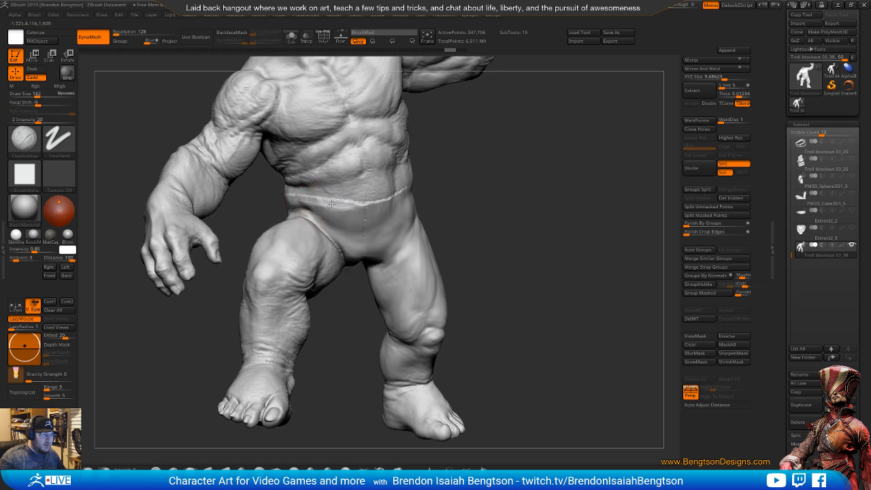
pyautogui.keyDown('shift'); pyautogui.moveTo(396, 196); pyautogui.dragTo(341, 213); pyautogui.keyUp('shift')
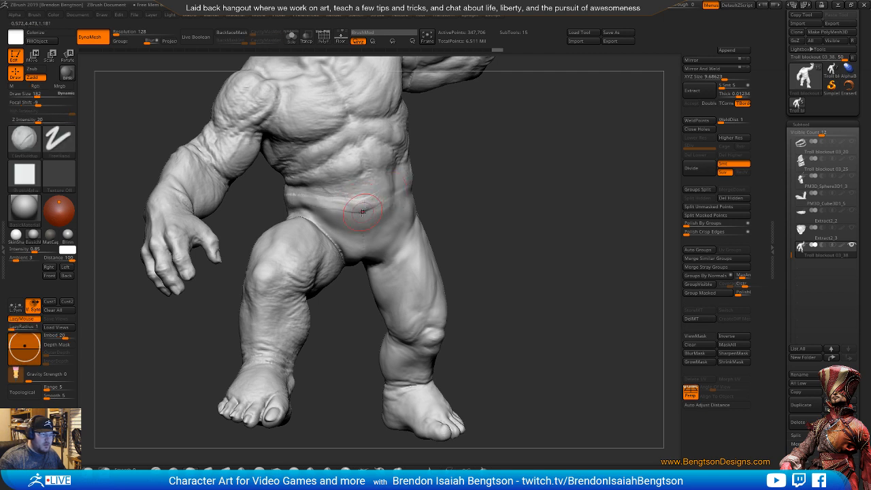
pyautogui.moveTo(362, 212)
pyautogui.keyDown('shift'); pyautogui.mouseDown()
pyautogui.moveTo(355, 206)
pyautogui.moveTo(362, 233)
pyautogui.mouseUp(); pyautogui.keyUp('shift')
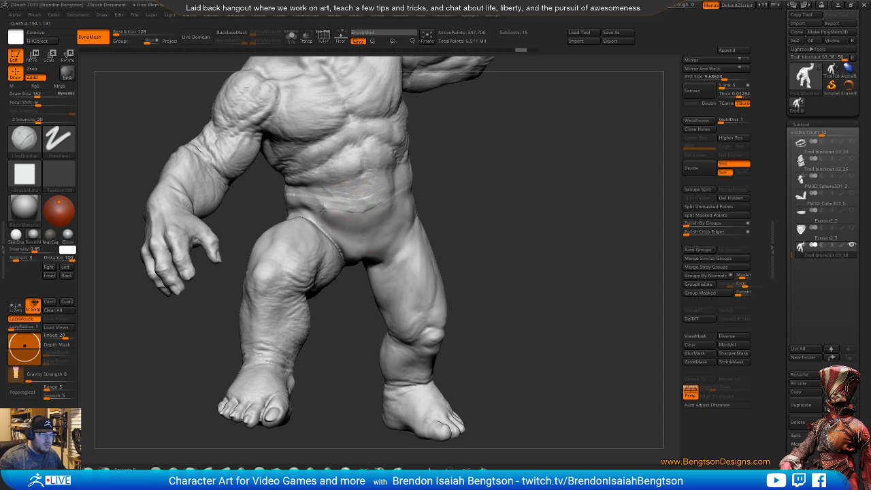
pyautogui.moveTo(474, 192)
pyautogui.mouseDown()
pyautogui.moveTo(577, 266)
pyautogui.moveTo(537, 202)
pyautogui.mouseUp()
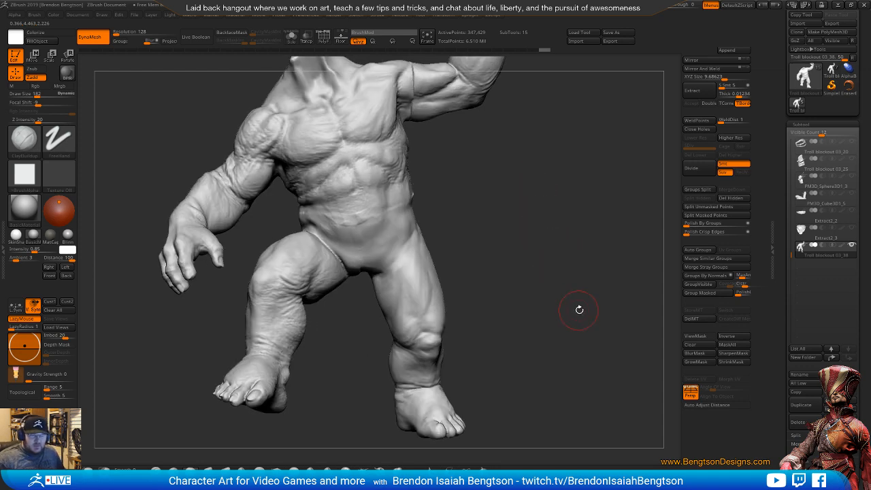
# - Fill and smooth the seam around the upper part of the raised arm with ClayBuildup
pyautogui.moveTo(579, 309)
pyautogui.mouseDown()
pyautogui.moveTo(576, 316)
pyautogui.moveTo(504, 237)
pyautogui.mouseUp()
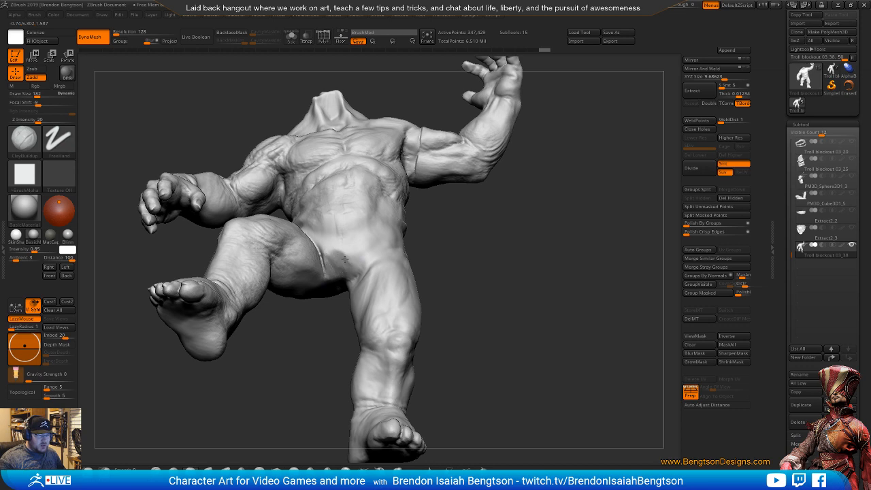
pyautogui.moveTo(344, 259); pyautogui.dragTo(494, 307)
pyautogui.keyDown('alt'); pyautogui.moveTo(472, 259); pyautogui.dragTo(490, 288); pyautogui.keyUp('alt')
pyautogui.keyDown('alt'); pyautogui.moveTo(496, 205); pyautogui.dragTo(500, 436); pyautogui.keyUp('alt')
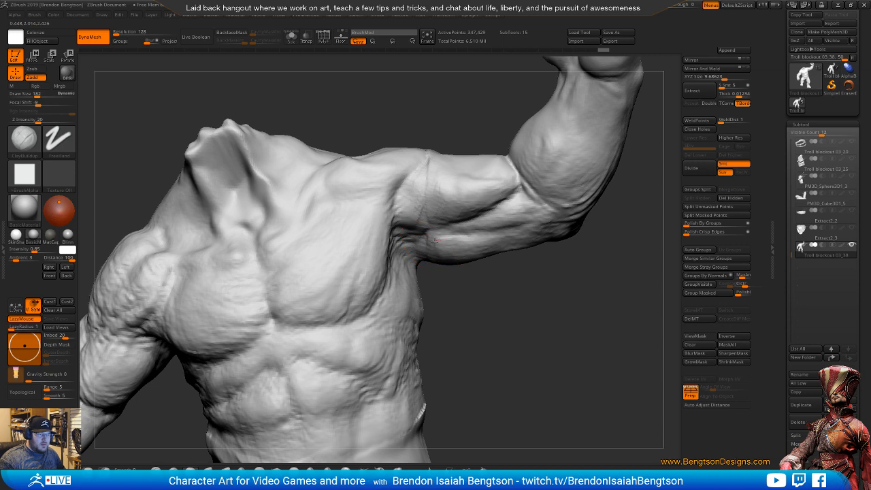
pyautogui.keyDown('alt'); pyautogui.moveTo(466, 279); pyautogui.dragTo(469, 296); pyautogui.keyUp('alt')
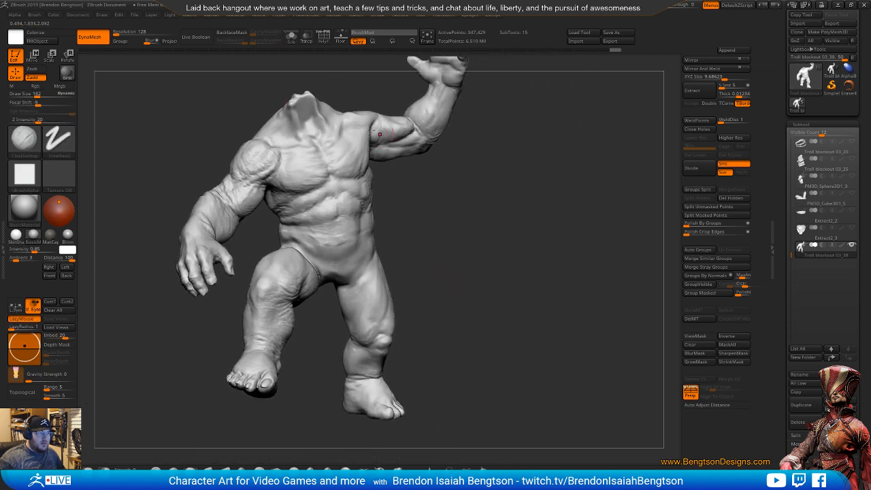
# - Return the body to undo history state 6, the first DynaMesh at resolution 128, and duplicate the subtool
pyautogui.click(146, 53)
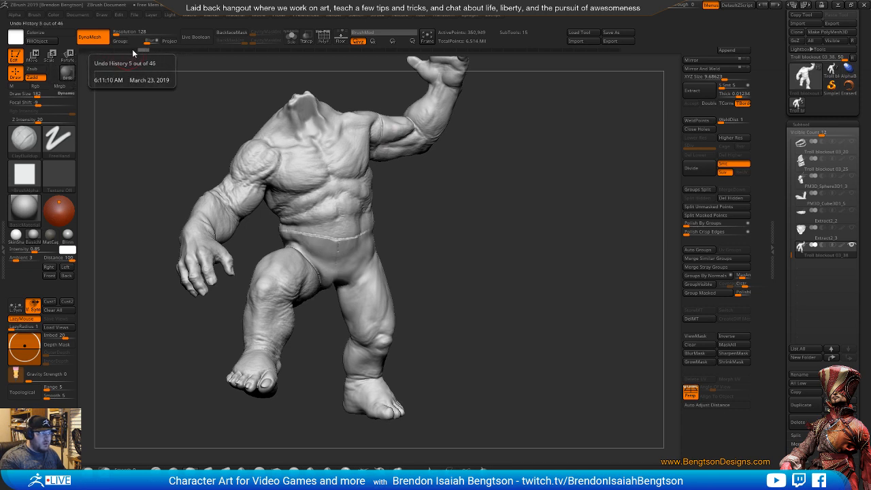
pyautogui.click(132, 50)
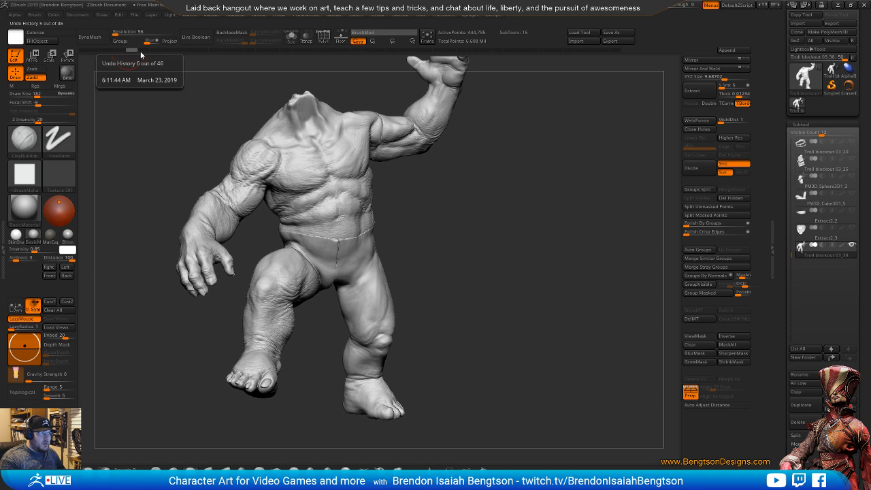
pyautogui.click(142, 51)
pyautogui.moveTo(529, 269)
pyautogui.keyDown('alt'); pyautogui.mouseDown()
pyautogui.moveTo(519, 291)
pyautogui.moveTo(518, 270)
pyautogui.moveTo(521, 304)
pyautogui.moveTo(527, 288)
pyautogui.mouseUp(); pyautogui.keyUp('alt')
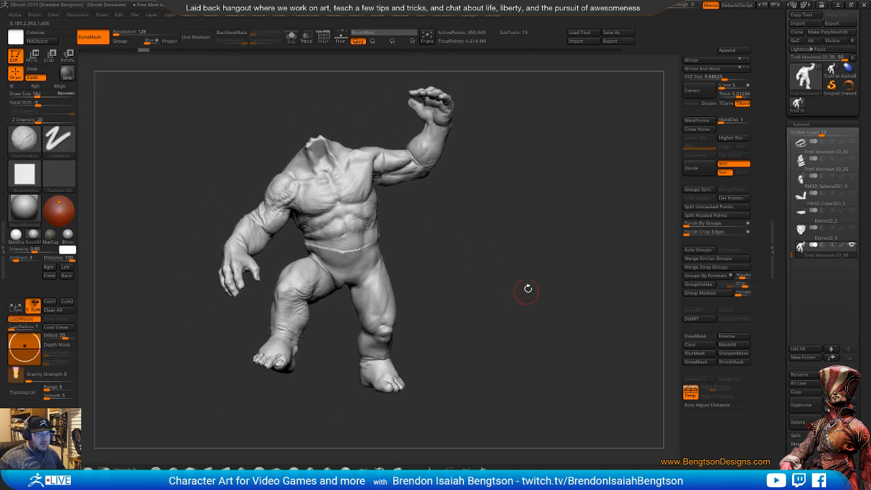
pyautogui.click(801, 405)
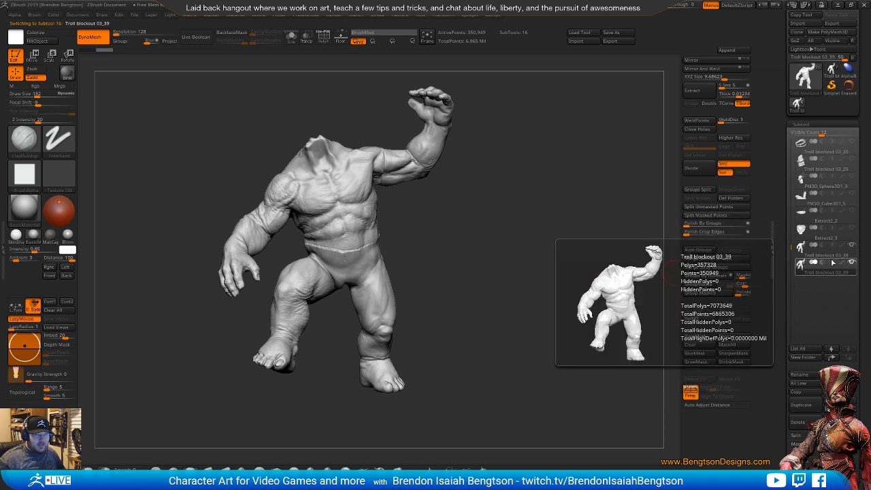
# - Reselect the Troll blockout 03_38 subtool and restore its latest undo history state
pyautogui.click(831, 251)
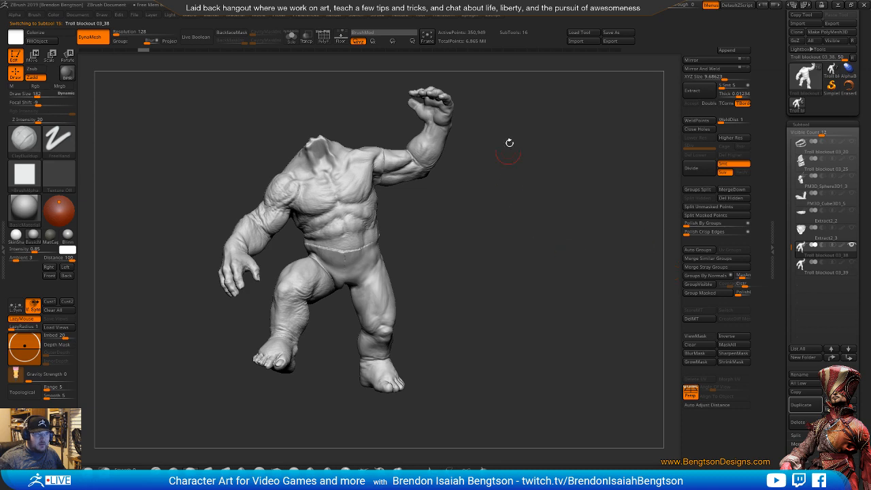
pyautogui.click(616, 50)
pyautogui.moveTo(511, 288)
pyautogui.keyDown('alt'); pyautogui.mouseDown()
pyautogui.moveTo(513, 305)
pyautogui.moveTo(468, 273)
pyautogui.moveTo(510, 292)
pyautogui.moveTo(502, 281)
pyautogui.moveTo(469, 276)
pyautogui.moveTo(515, 253)
pyautogui.moveTo(487, 293)
pyautogui.moveTo(471, 301)
pyautogui.moveTo(548, 181)
pyautogui.moveTo(501, 188)
pyautogui.moveTo(531, 215)
pyautogui.moveTo(521, 233)
pyautogui.moveTo(461, 234)
pyautogui.moveTo(517, 253)
pyautogui.moveTo(500, 272)
pyautogui.moveTo(506, 171)
pyautogui.moveTo(489, 178)
pyautogui.moveTo(528, 182)
pyautogui.mouseUp(); pyautogui.keyUp('alt')
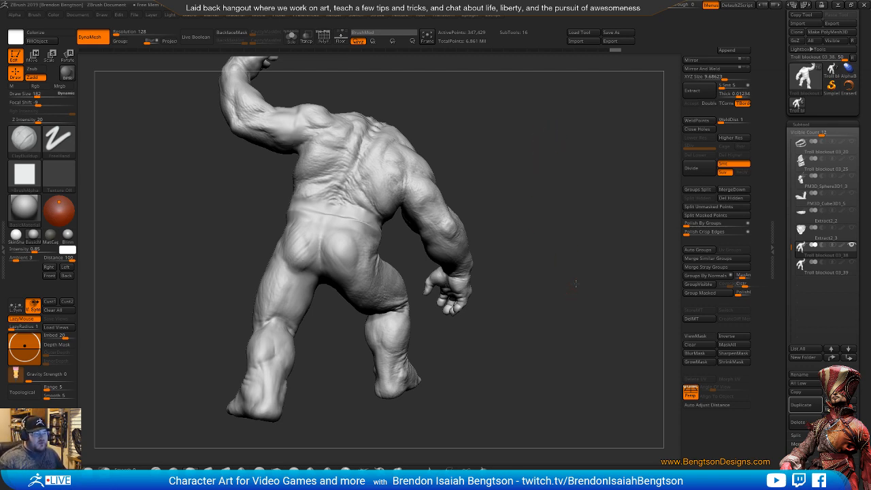
# - Carve a skin fold around the side of the waist below the raised arm with Dam Standard at draw size 169
pyautogui.moveTo(575, 285)
pyautogui.mouseDown()
pyautogui.moveTo(573, 297)
pyautogui.moveTo(602, 292)
pyautogui.moveTo(583, 278)
pyautogui.moveTo(593, 270)
pyautogui.moveTo(554, 277)
pyautogui.moveTo(571, 292)
pyautogui.moveTo(562, 278)
pyautogui.moveTo(574, 292)
pyautogui.moveTo(528, 290)
pyautogui.moveTo(567, 277)
pyautogui.moveTo(549, 287)
pyautogui.moveTo(557, 302)
pyautogui.moveTo(525, 283)
pyautogui.mouseUp()
pyautogui.press('b')
pyautogui.press('d')
pyautogui.press('s')
pyautogui.press('space')
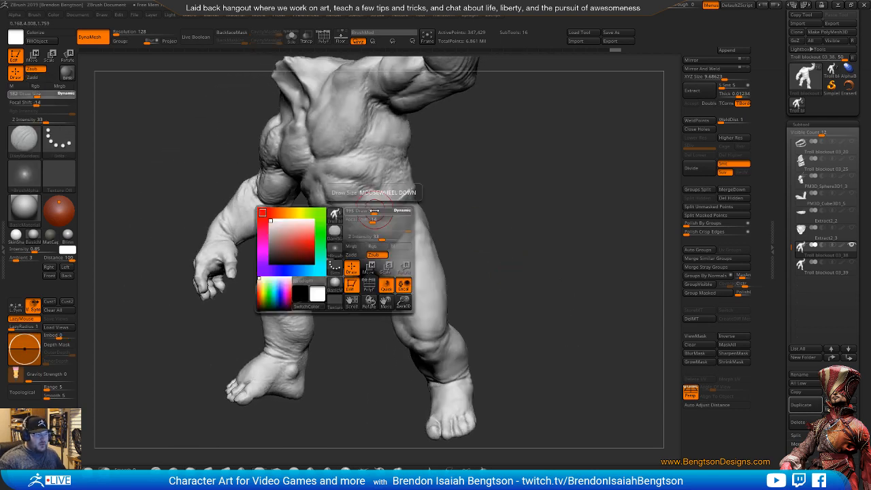
pyautogui.moveTo(371, 211); pyautogui.dragTo(372, 210)
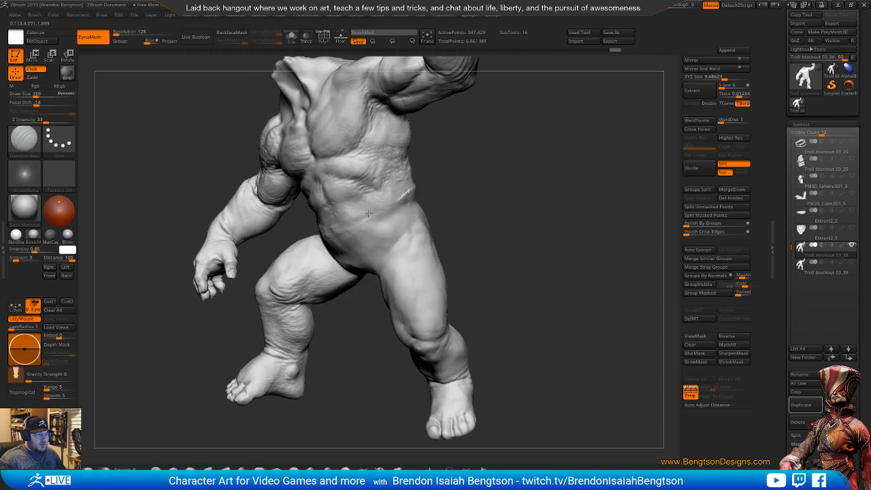
pyautogui.keyDown('alt'); pyautogui.moveTo(481, 198); pyautogui.dragTo(459, 207); pyautogui.keyUp('alt')
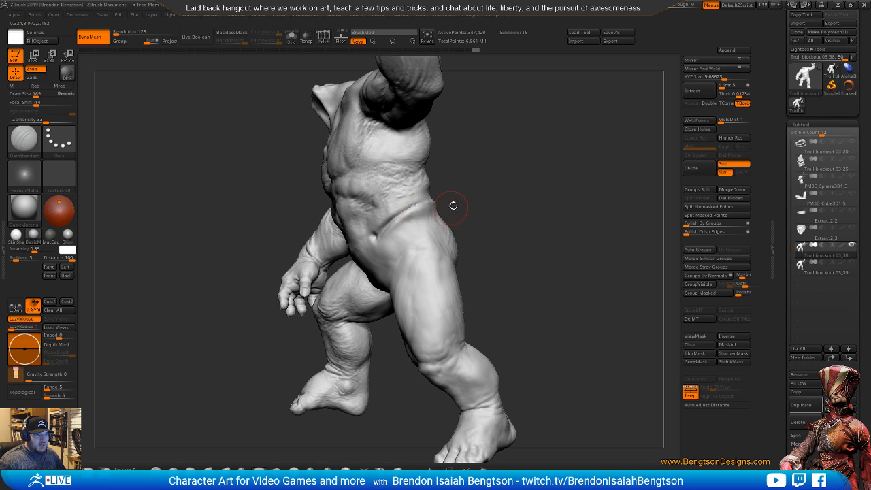
pyautogui.moveTo(453, 205)
pyautogui.mouseDown()
pyautogui.moveTo(517, 204)
pyautogui.moveTo(462, 198)
pyautogui.moveTo(477, 203)
pyautogui.moveTo(451, 208)
pyautogui.mouseUp()
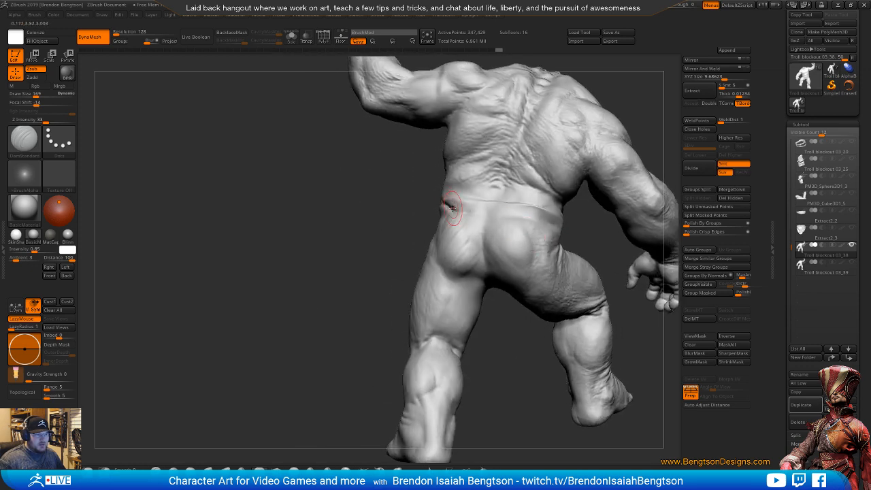
# - Carve creases into the hip above the raised leg with the Dam Standard brush
pyautogui.moveTo(347, 255); pyautogui.dragTo(430, 242)
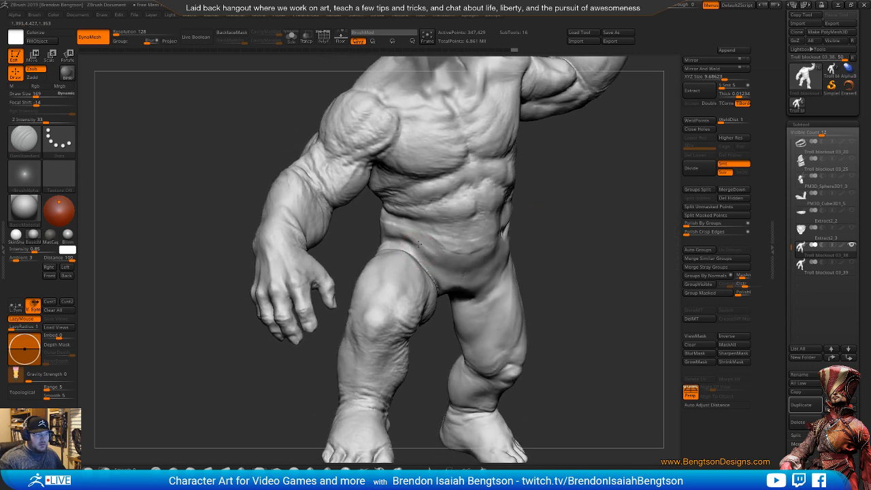
pyautogui.keyDown('alt'); pyautogui.moveTo(612, 277); pyautogui.dragTo(475, 236); pyautogui.keyUp('alt')
pyautogui.moveTo(432, 215); pyautogui.dragTo(456, 224)
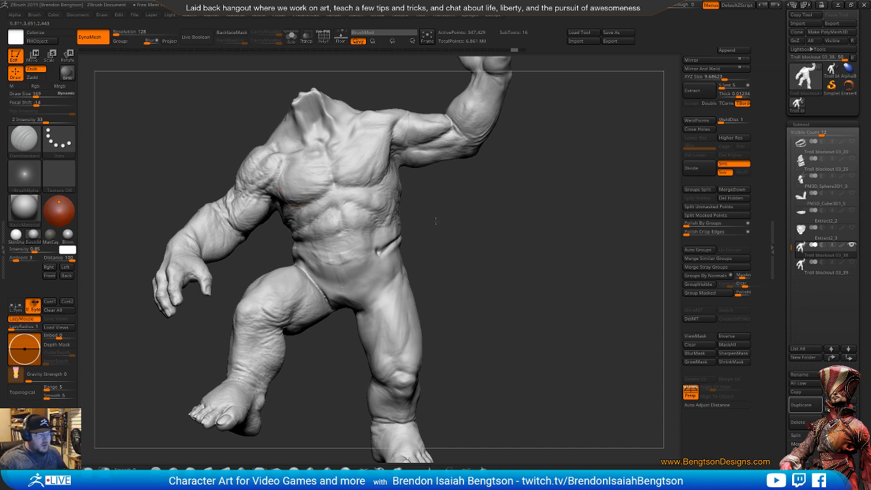
# - Carve the vertical midline between the abdominal muscles with the Dam Standard brush
pyautogui.moveTo(435, 220); pyautogui.dragTo(325, 255)
pyautogui.moveTo(423, 202); pyautogui.dragTo(369, 208)
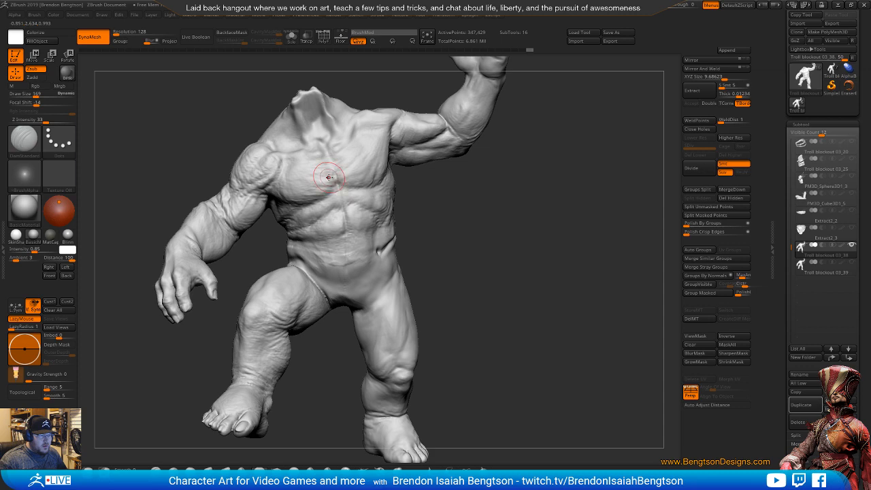
pyautogui.moveTo(445, 241); pyautogui.dragTo(394, 179)
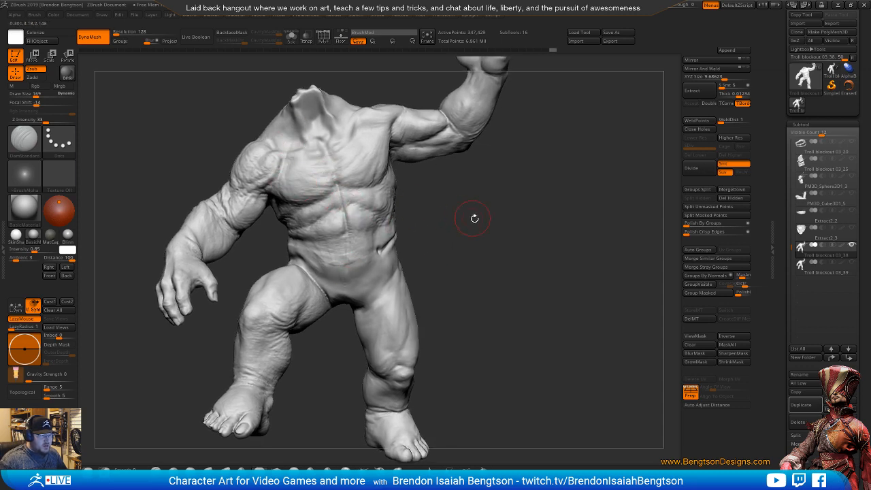
pyautogui.moveTo(474, 218)
pyautogui.mouseDown()
pyautogui.moveTo(435, 204)
pyautogui.moveTo(368, 202)
pyautogui.mouseUp()
# - Define the muscle creases on the upper abdomen and upper chest with the Dam Standard brush
pyautogui.moveTo(444, 209)
pyautogui.mouseDown()
pyautogui.moveTo(490, 207)
pyautogui.moveTo(454, 206)
pyautogui.mouseUp()
pyautogui.moveTo(313, 215); pyautogui.dragTo(325, 202)
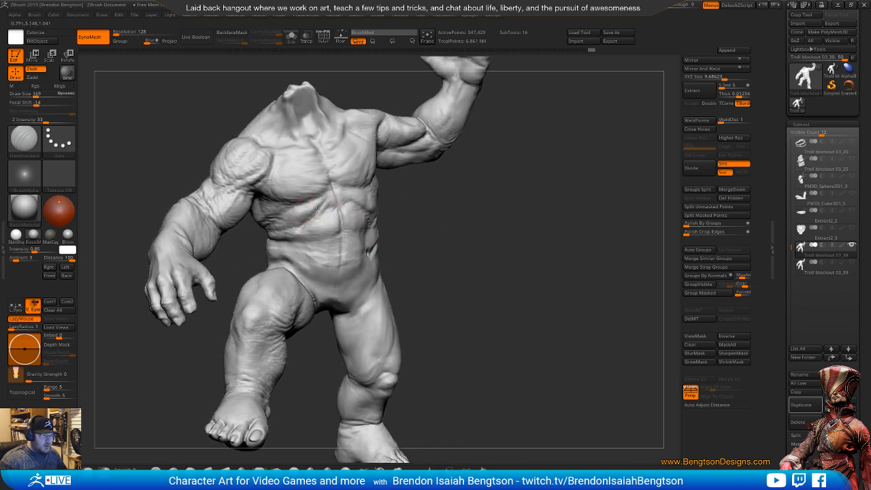
pyautogui.moveTo(461, 229); pyautogui.dragTo(416, 221)
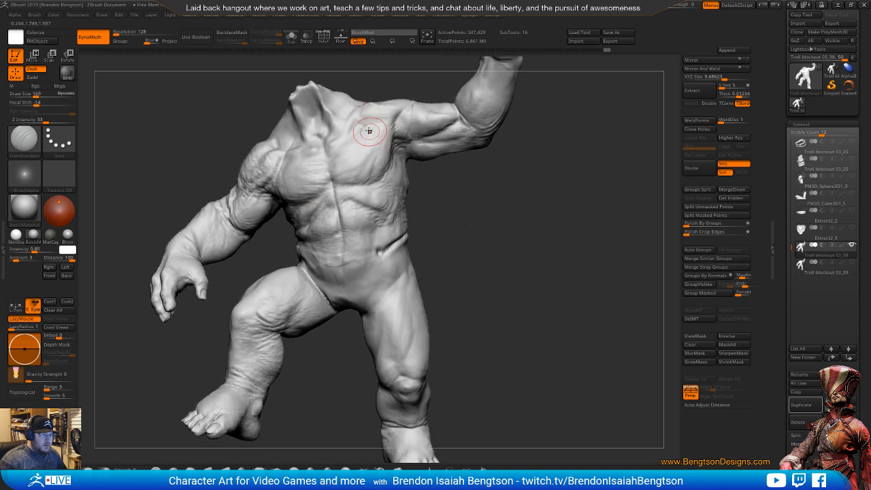
pyautogui.moveTo(357, 116); pyautogui.dragTo(346, 118)
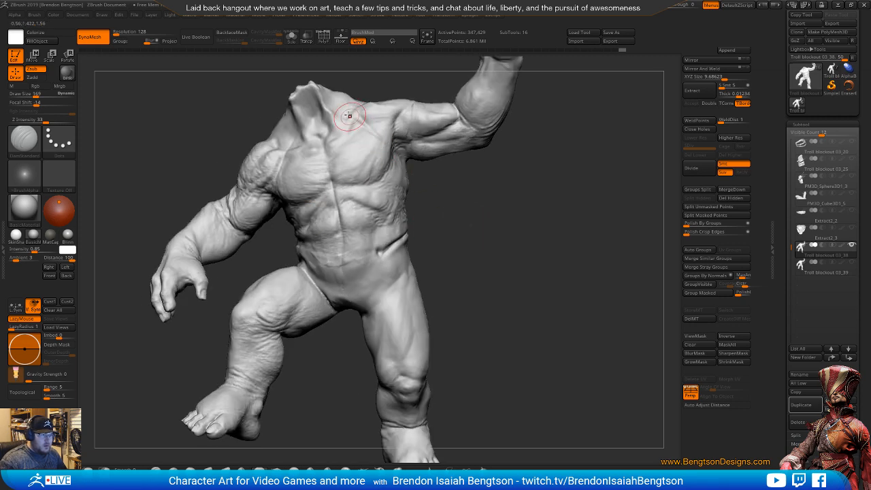
# - Refine the creases over the chest, the abdomen and the flank above the raised leg with the Dam Standard brush
pyautogui.moveTo(464, 230); pyautogui.dragTo(405, 172)
pyautogui.moveTo(319, 281); pyautogui.dragTo(394, 272)
pyautogui.moveTo(385, 209)
pyautogui.mouseDown()
pyautogui.moveTo(430, 223)
pyautogui.moveTo(396, 214)
pyautogui.moveTo(340, 230)
pyautogui.mouseUp()
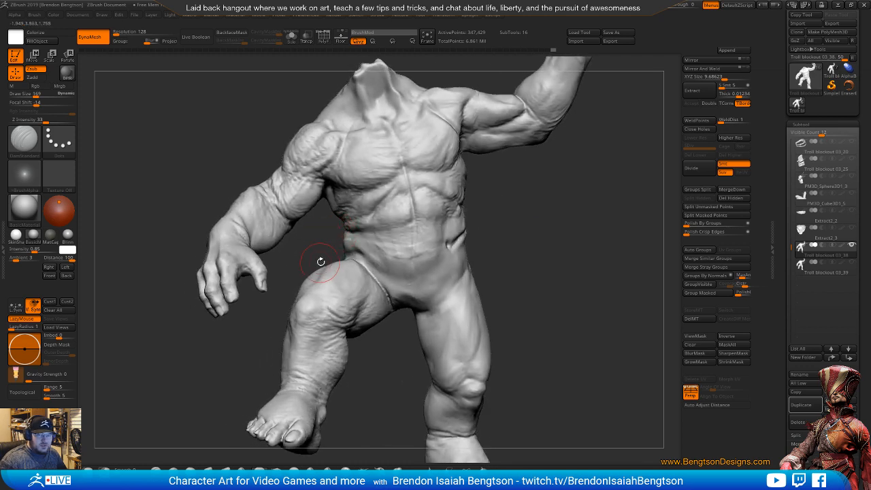
pyautogui.moveTo(321, 261); pyautogui.dragTo(374, 291)
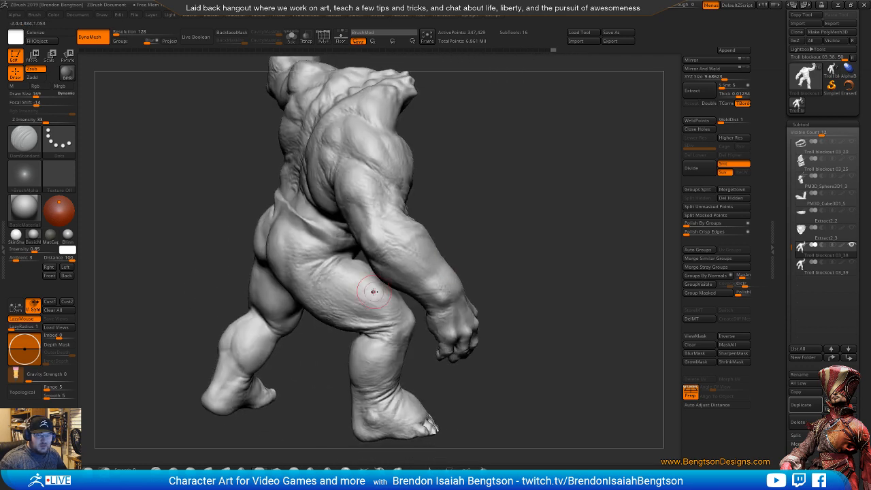
pyautogui.moveTo(490, 239)
pyautogui.mouseDown()
pyautogui.moveTo(519, 218)
pyautogui.moveTo(519, 189)
pyautogui.moveTo(517, 213)
pyautogui.moveTo(335, 233)
pyautogui.mouseUp()
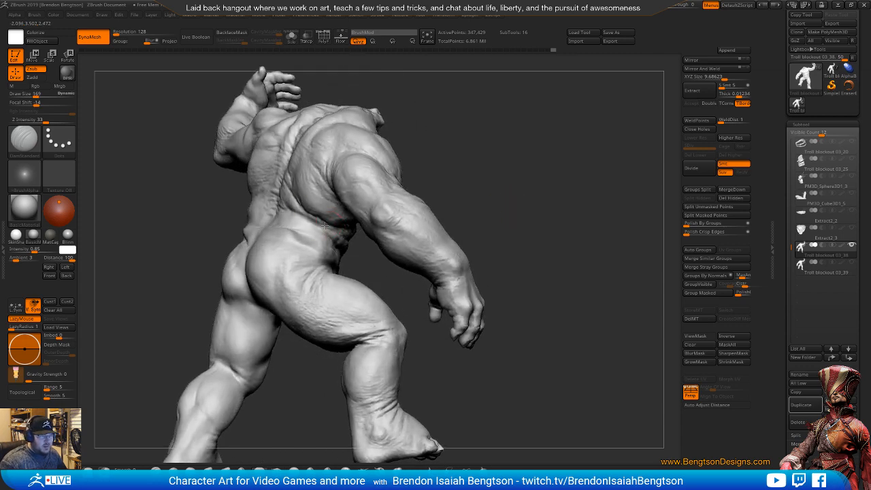
pyautogui.moveTo(482, 195)
pyautogui.mouseDown()
pyautogui.moveTo(479, 208)
pyautogui.moveTo(415, 150)
pyautogui.moveTo(502, 282)
pyautogui.moveTo(492, 229)
pyautogui.moveTo(367, 215)
pyautogui.mouseUp()
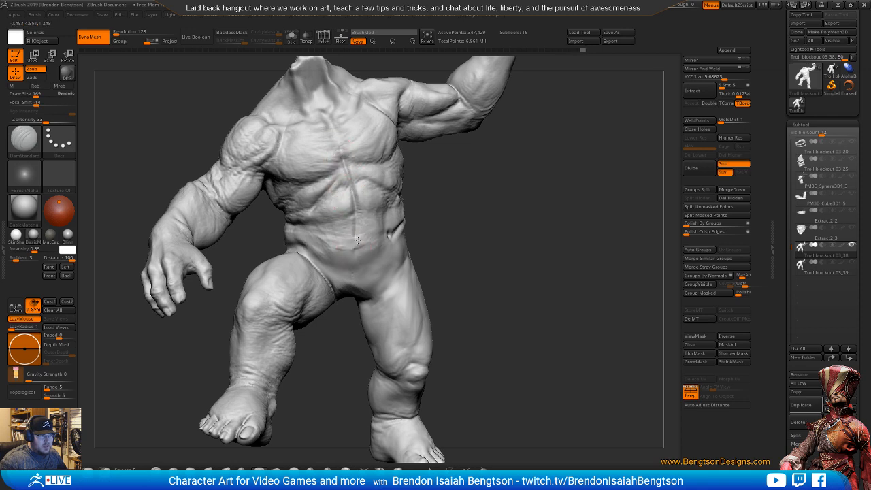
# - Carve skin folds from the waist above the raised leg around to the lower back with Dam Standard
pyautogui.moveTo(499, 243)
pyautogui.mouseDown()
pyautogui.moveTo(496, 265)
pyautogui.moveTo(519, 265)
pyautogui.moveTo(462, 240)
pyautogui.moveTo(415, 244)
pyautogui.moveTo(513, 229)
pyautogui.moveTo(513, 243)
pyautogui.moveTo(503, 221)
pyautogui.mouseUp()
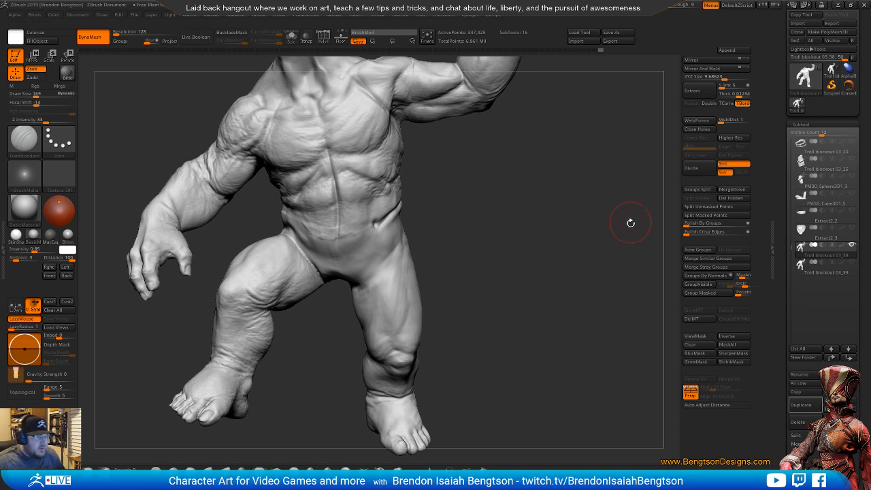
pyautogui.moveTo(523, 218); pyautogui.dragTo(491, 206)
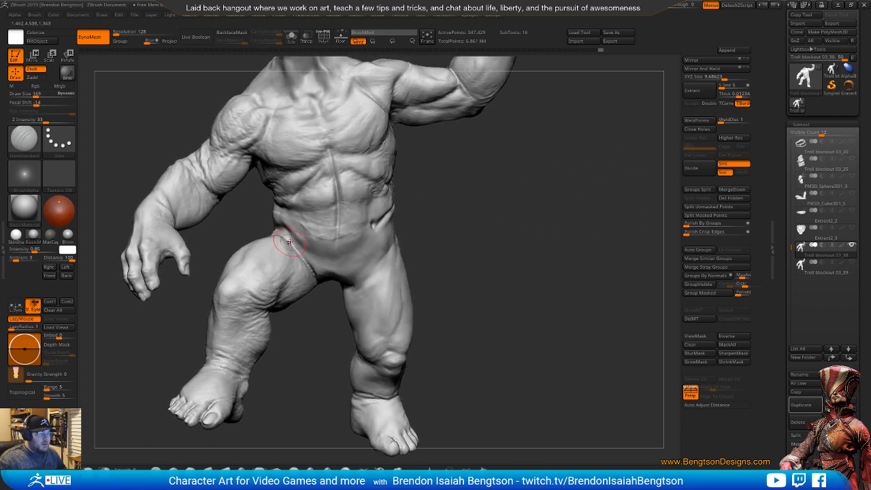
pyautogui.moveTo(435, 212)
pyautogui.mouseDown()
pyautogui.moveTo(467, 218)
pyautogui.moveTo(471, 209)
pyautogui.moveTo(432, 221)
pyautogui.mouseUp()
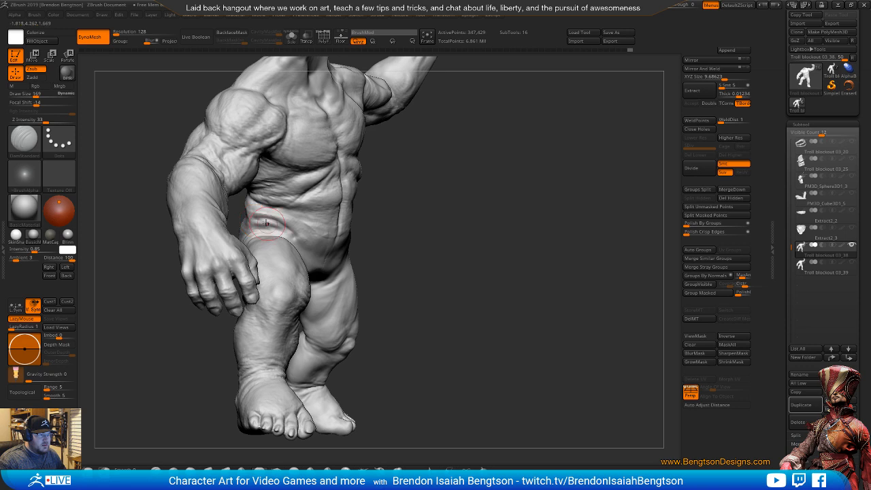
pyautogui.moveTo(388, 210); pyautogui.dragTo(485, 182)
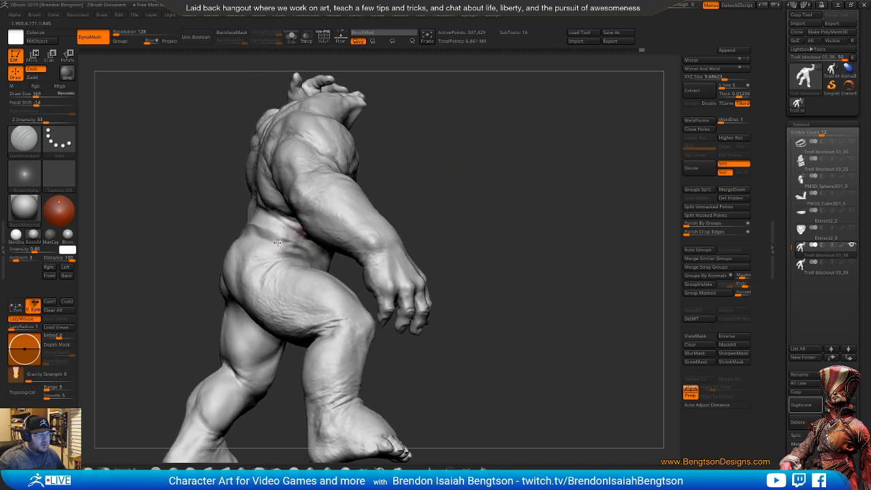
pyautogui.moveTo(397, 163); pyautogui.dragTo(451, 179)
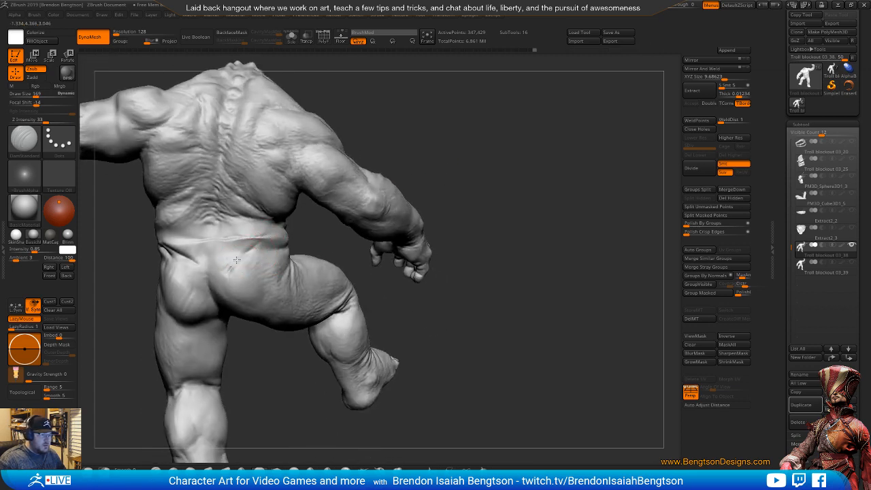
# - Carve the groin creases where both thighs meet the pelvis with the Dam Standard brush
pyautogui.moveTo(404, 151); pyautogui.dragTo(462, 210)
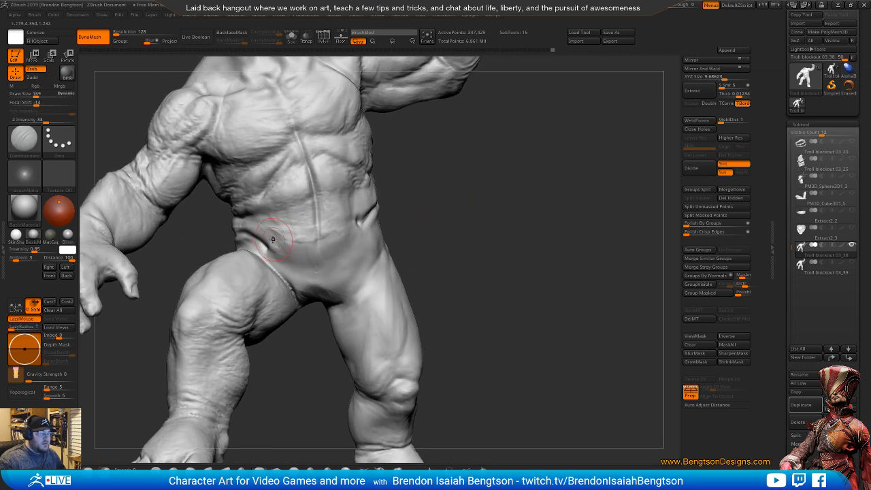
pyautogui.keyDown('alt'); pyautogui.moveTo(520, 250); pyautogui.dragTo(449, 245); pyautogui.keyUp('alt')
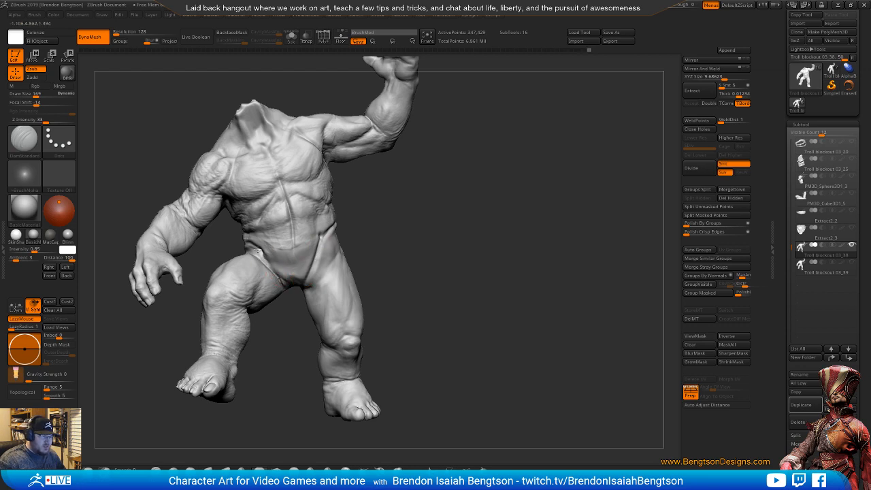
pyautogui.moveTo(422, 289)
pyautogui.mouseDown()
pyautogui.moveTo(443, 295)
pyautogui.moveTo(447, 282)
pyautogui.moveTo(418, 290)
pyautogui.moveTo(381, 266)
pyautogui.moveTo(377, 252)
pyautogui.moveTo(451, 228)
pyautogui.moveTo(398, 235)
pyautogui.mouseUp()
# - Reshape the pelvis and hips with the Move Topological brush, using draw sizes of 442 and 375
pyautogui.press('b')
pyautogui.press('m')
pyautogui.press('t')
pyautogui.press('space')
pyautogui.moveTo(291, 203); pyautogui.dragTo(305, 203)
pyautogui.moveTo(430, 220)
pyautogui.mouseDown()
pyautogui.moveTo(467, 225)
pyautogui.moveTo(410, 198)
pyautogui.mouseUp()
pyautogui.press('space')
pyautogui.press('space')
pyautogui.click(287, 234)
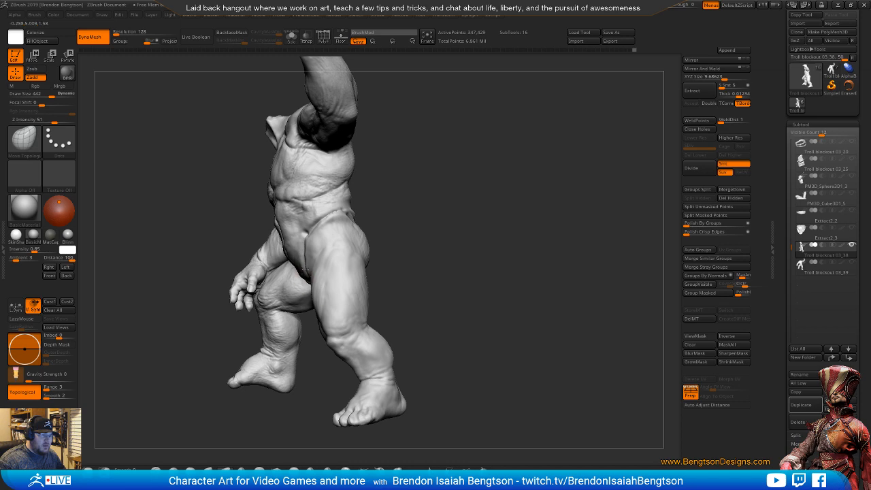
pyautogui.press('space')
pyautogui.click(300, 270)
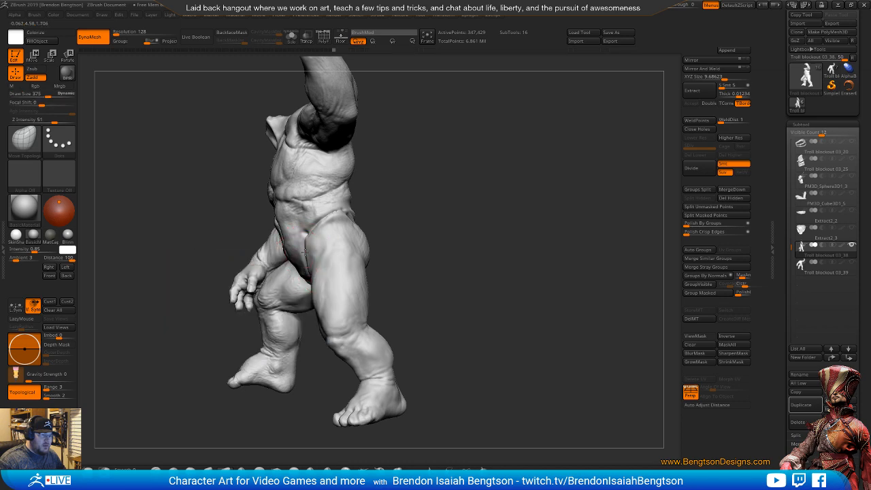
pyautogui.moveTo(495, 232)
pyautogui.mouseDown()
pyautogui.moveTo(501, 241)
pyautogui.moveTo(490, 278)
pyautogui.moveTo(475, 253)
pyautogui.moveTo(505, 252)
pyautogui.moveTo(521, 138)
pyautogui.moveTo(526, 156)
pyautogui.mouseUp()
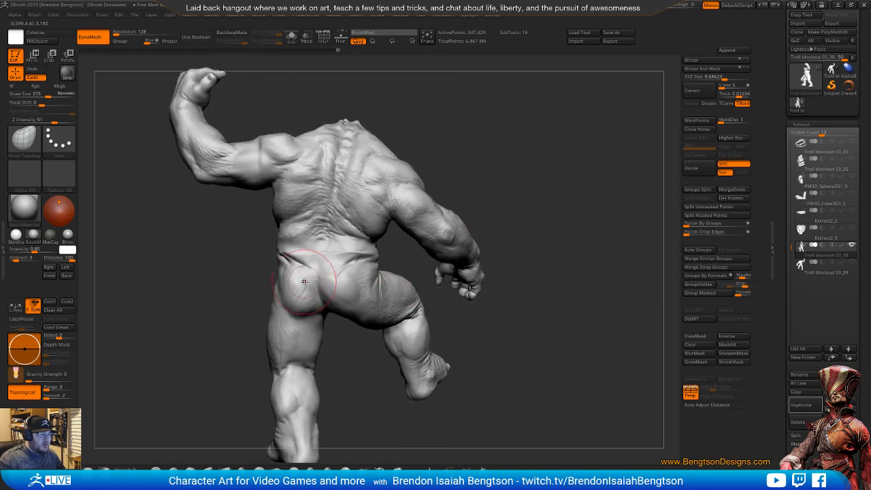
# - Switch back to Dam Standard at draw size 375 and refine the creases on the upper back
pyautogui.press('b')
pyautogui.press('d')
pyautogui.press('s')
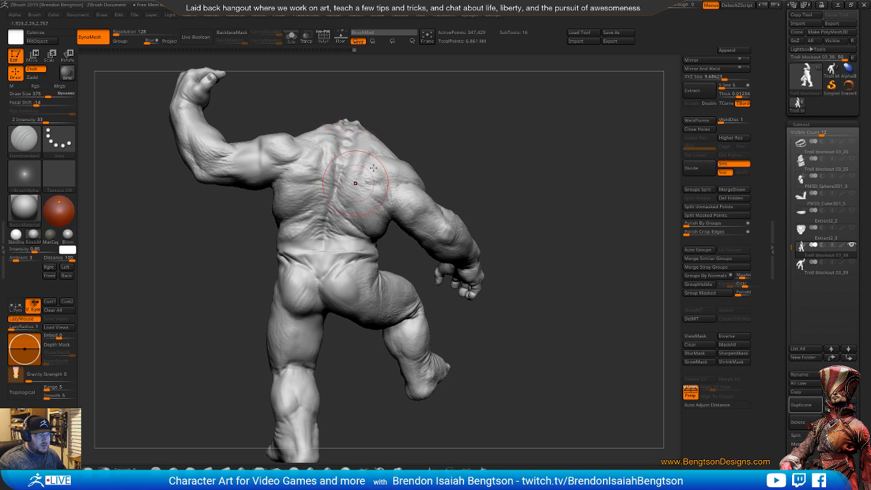
pyautogui.moveTo(503, 170)
pyautogui.mouseDown()
pyautogui.moveTo(521, 180)
pyautogui.moveTo(511, 182)
pyautogui.moveTo(505, 150)
pyautogui.moveTo(539, 198)
pyautogui.mouseUp()
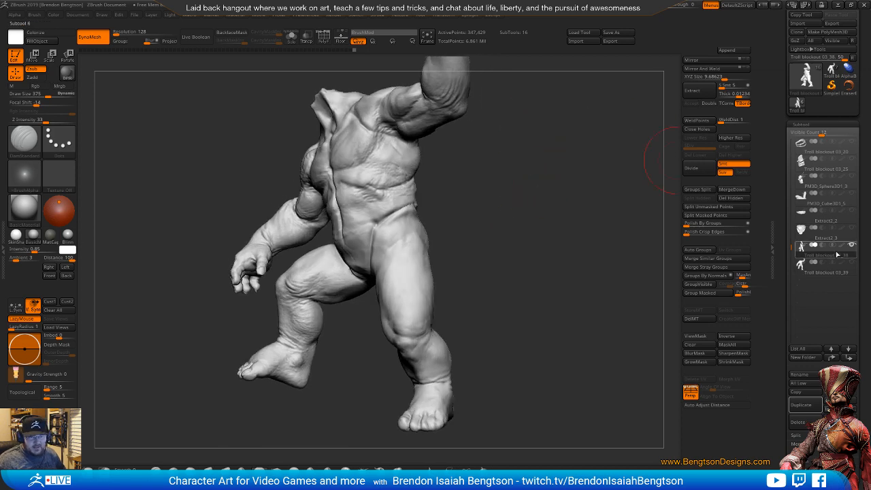
# - Show the PM3D_Cube3D1_5 rock base subtool and turn on transparency to see the troll's stance through it
pyautogui.moveTo(838, 252)
pyautogui.moveTo(845, 238)
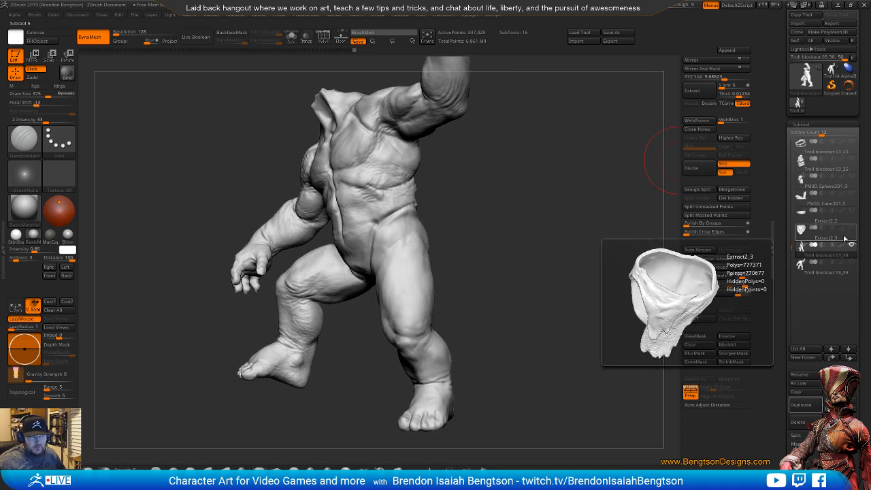
pyautogui.moveTo(556, 282); pyautogui.dragTo(456, 235)
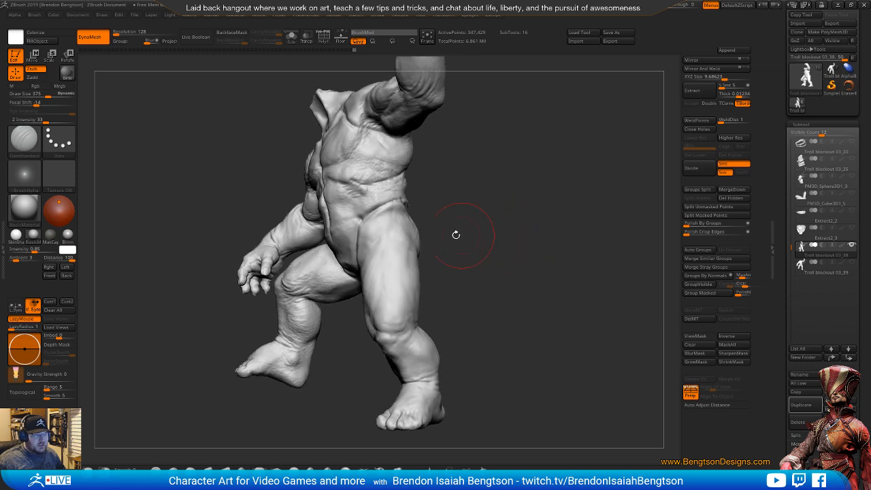
pyautogui.moveTo(406, 315)
pyautogui.mouseDown()
pyautogui.moveTo(526, 252)
pyautogui.moveTo(491, 261)
pyautogui.moveTo(513, 249)
pyautogui.moveTo(558, 263)
pyautogui.moveTo(540, 273)
pyautogui.mouseUp()
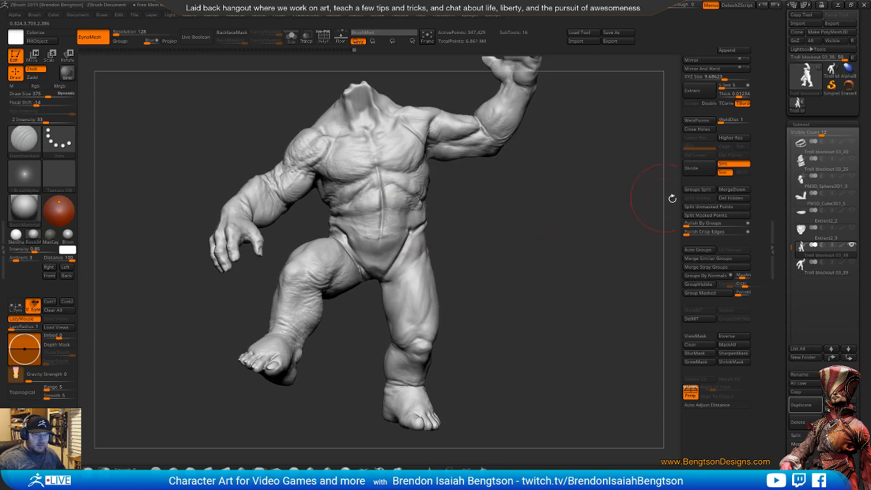
pyautogui.click(851, 195)
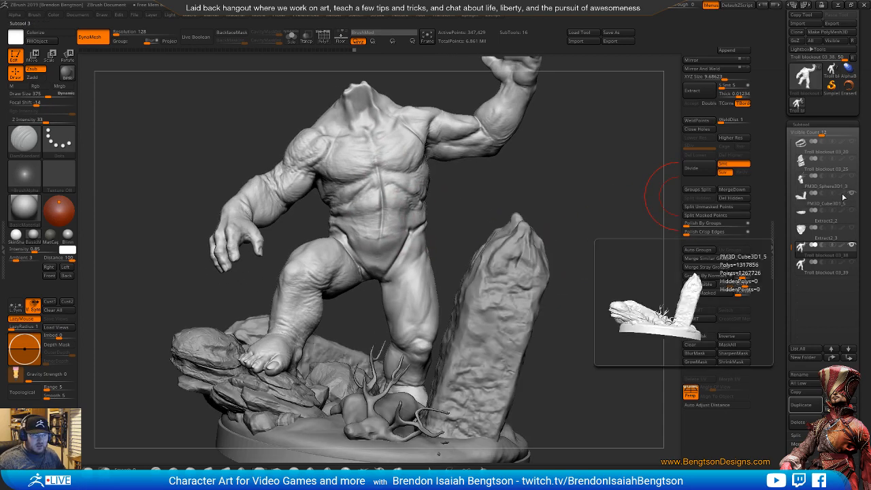
pyautogui.moveTo(597, 311)
pyautogui.keyDown('shift'); pyautogui.mouseDown()
pyautogui.moveTo(585, 321)
pyautogui.moveTo(586, 310)
pyautogui.moveTo(572, 351)
pyautogui.moveTo(589, 290)
pyautogui.moveTo(593, 330)
pyautogui.mouseUp(); pyautogui.keyUp('shift')
pyautogui.moveTo(593, 331)
pyautogui.keyDown('alt'); pyautogui.mouseDown()
pyautogui.moveTo(585, 371)
pyautogui.moveTo(585, 306)
pyautogui.moveTo(579, 331)
pyautogui.moveTo(546, 299)
pyautogui.moveTo(542, 307)
pyautogui.moveTo(563, 308)
pyautogui.mouseUp(); pyautogui.keyUp('alt')
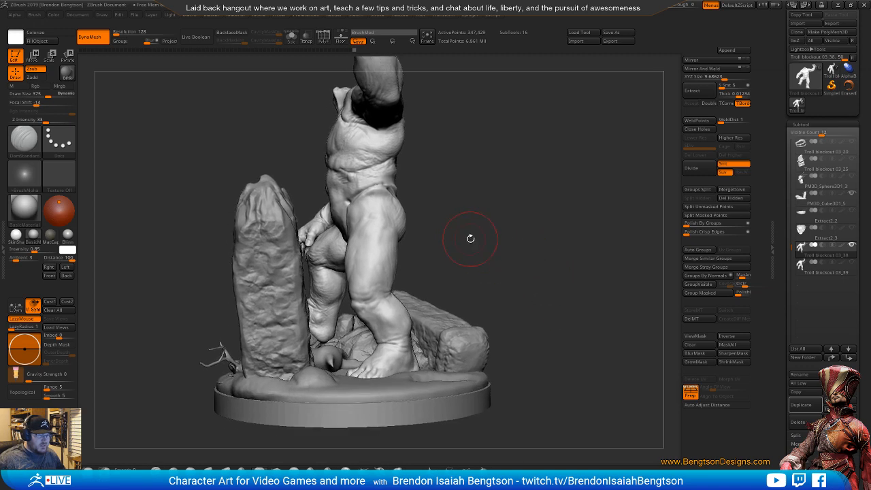
pyautogui.moveTo(470, 238); pyautogui.dragTo(507, 225)
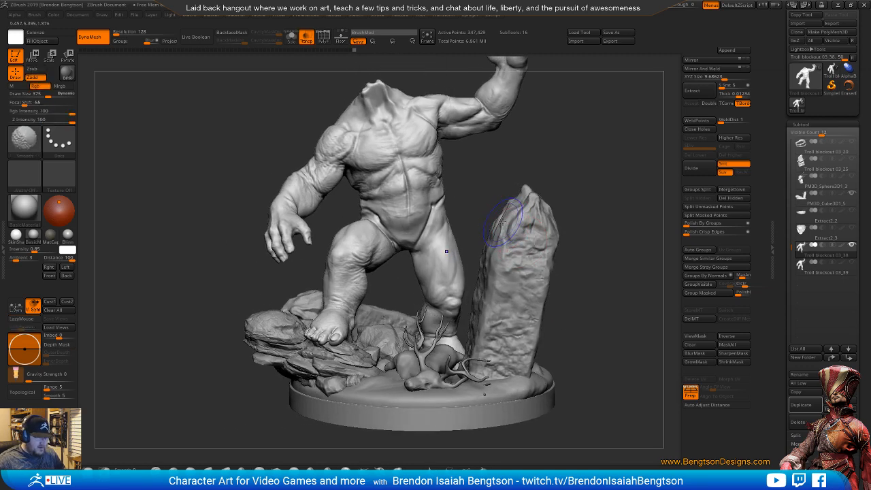
pyautogui.hotkey('shift', 't')
pyautogui.moveTo(544, 185); pyautogui.dragTo(538, 161)
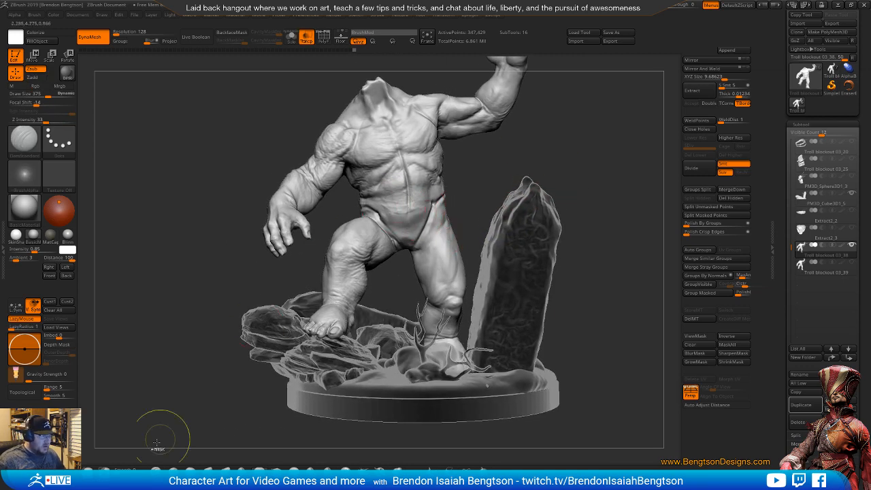
# - Lasso-mask the standing leg and invert the mask so only that leg can be edited
pyautogui.press('ctrl')
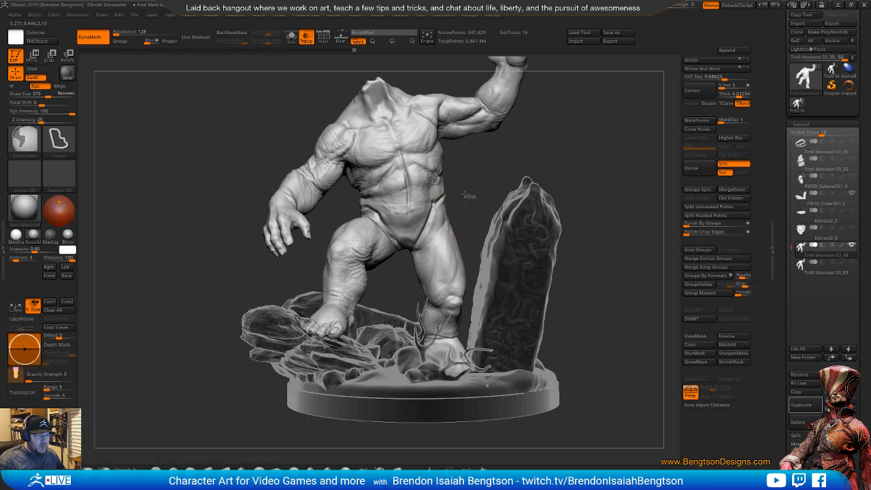
pyautogui.moveTo(446, 197)
pyautogui.keyDown('ctrl'); pyautogui.mouseDown()
pyautogui.moveTo(398, 282)
pyautogui.moveTo(576, 343)
pyautogui.mouseUp(); pyautogui.keyUp('ctrl')
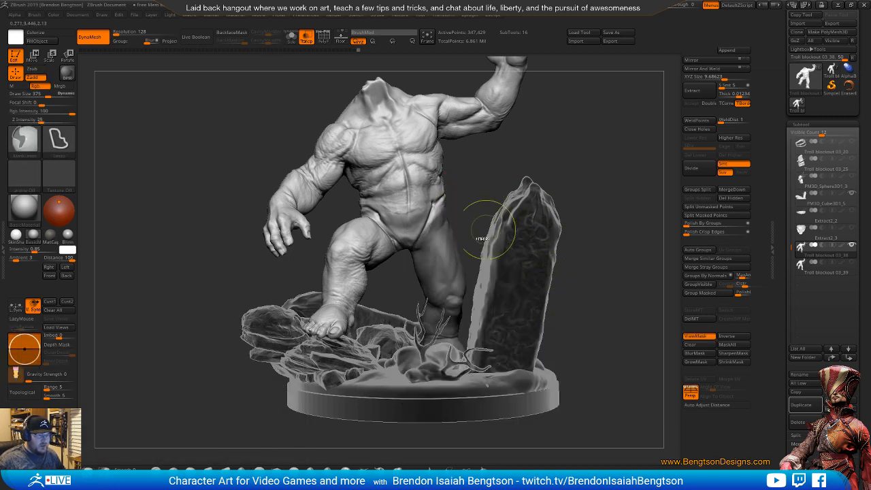
pyautogui.keyDown('ctrl'); pyautogui.click(591, 151); pyautogui.keyUp('ctrl')
pyautogui.moveTo(608, 252); pyautogui.dragTo(552, 252)
pyautogui.moveTo(594, 225)
pyautogui.keyDown('alt'); pyautogui.mouseDown()
pyautogui.moveTo(518, 175)
pyautogui.moveTo(549, 188)
pyautogui.moveTo(533, 228)
pyautogui.mouseUp(); pyautogui.keyUp('alt')
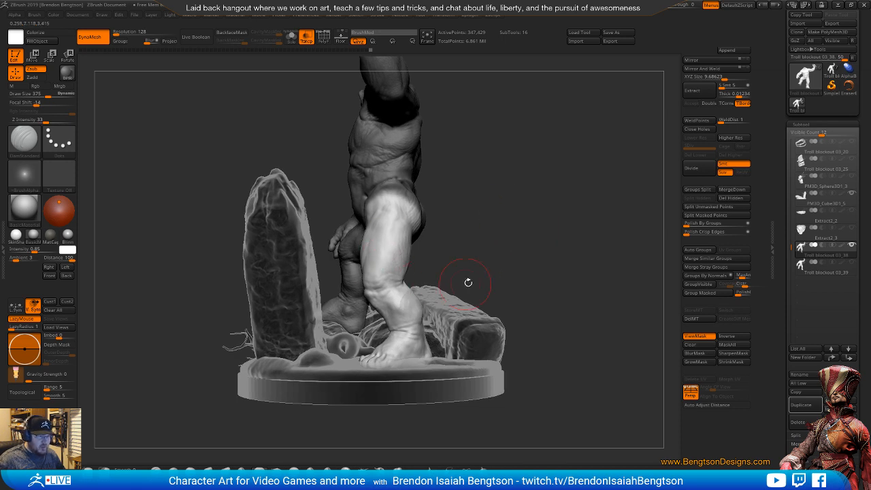
pyautogui.moveTo(482, 240)
pyautogui.mouseDown()
pyautogui.moveTo(544, 248)
pyautogui.moveTo(538, 233)
pyautogui.moveTo(543, 252)
pyautogui.mouseUp()
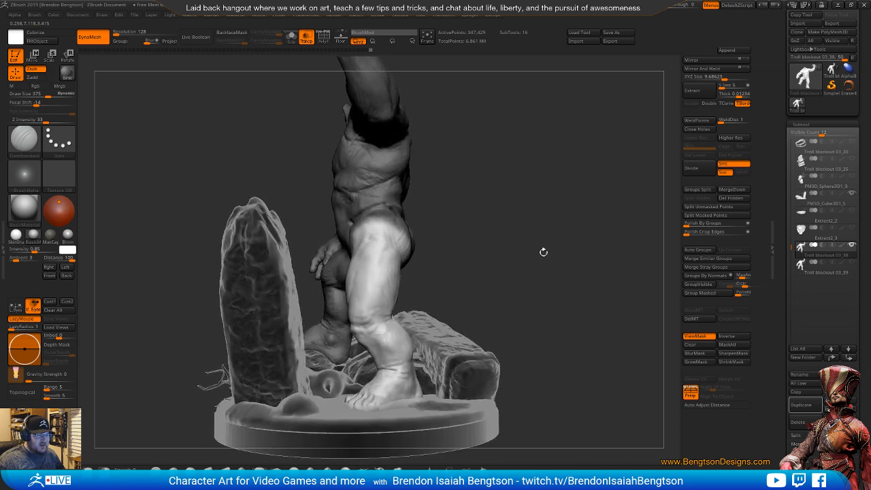
# - Rotate the unmasked standing leg about the hip with the transform gizmo from the side, undoing the first attempt
pyautogui.press('w')
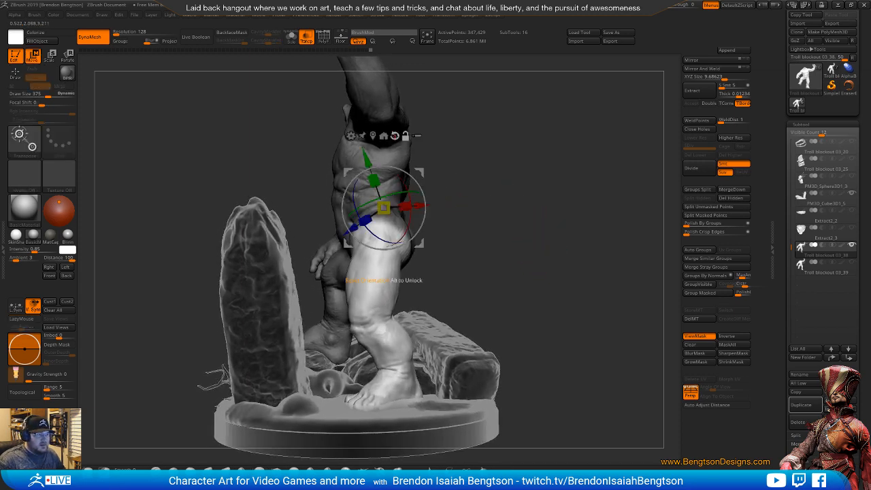
pyautogui.moveTo(421, 170); pyautogui.dragTo(361, 112)
pyautogui.hotkey('ctrl', 'z')
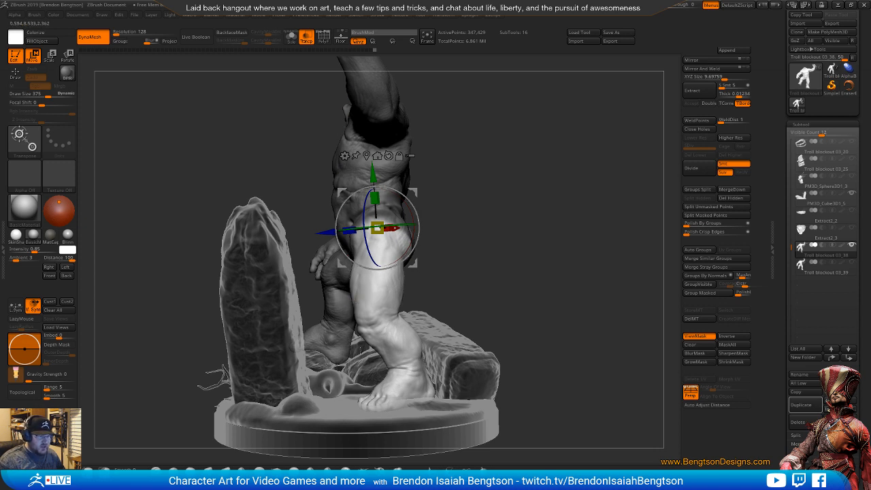
pyautogui.moveTo(411, 203)
pyautogui.mouseDown()
pyautogui.moveTo(410, 193)
pyautogui.moveTo(419, 194)
pyautogui.mouseUp()
pyautogui.press('q')
pyautogui.moveTo(523, 220)
pyautogui.mouseDown()
pyautogui.moveTo(562, 221)
pyautogui.moveTo(574, 236)
pyautogui.moveTo(559, 236)
pyautogui.moveTo(578, 228)
pyautogui.moveTo(571, 214)
pyautogui.moveTo(578, 195)
pyautogui.moveTo(564, 194)
pyautogui.mouseUp()
pyautogui.press('ctrl')
pyautogui.hotkey('ctrl', 'z')
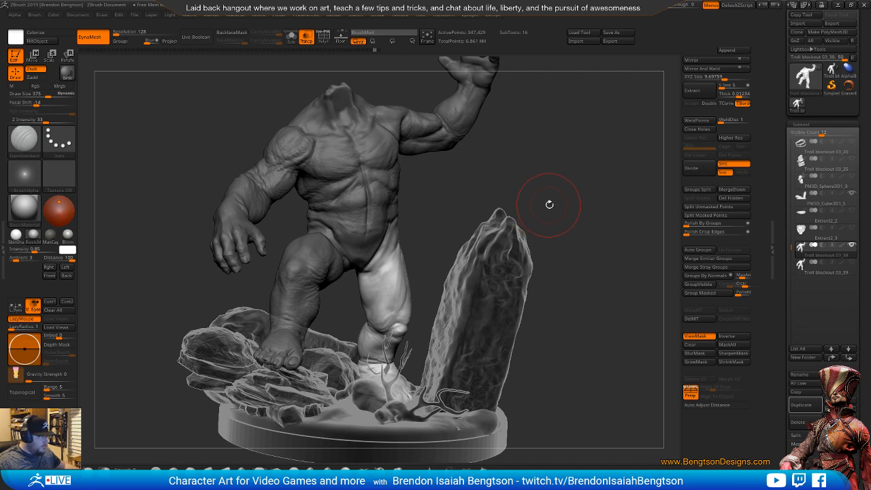
# - Adjust the standing leg's angle at the hip with the gizmo from the front and side views
pyautogui.moveTo(443, 239)
pyautogui.mouseDown()
pyautogui.moveTo(415, 235)
pyautogui.moveTo(444, 232)
pyautogui.mouseUp()
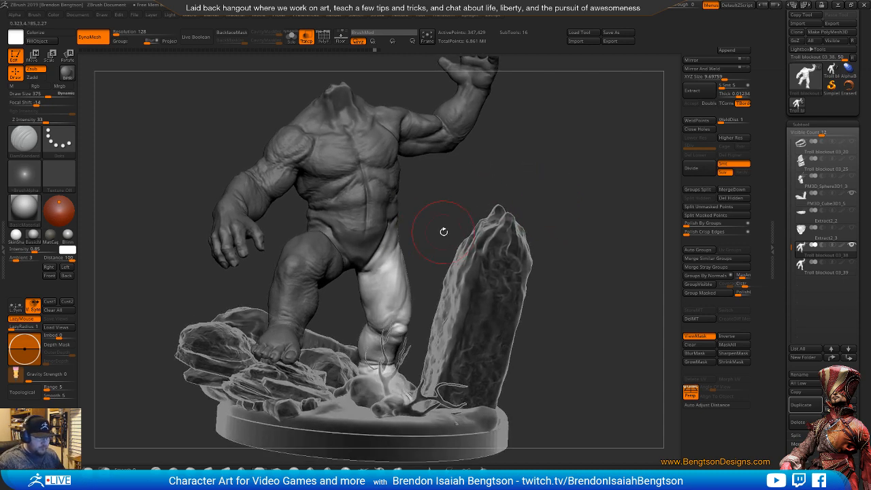
pyautogui.press('w')
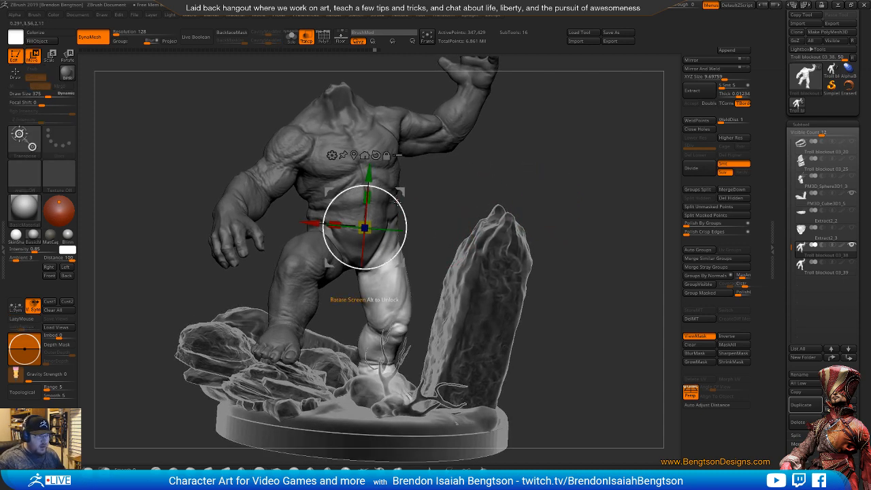
pyautogui.keyDown('alt'); pyautogui.moveTo(399, 193); pyautogui.dragTo(404, 210); pyautogui.keyUp('alt')
pyautogui.moveTo(561, 180); pyautogui.dragTo(475, 174)
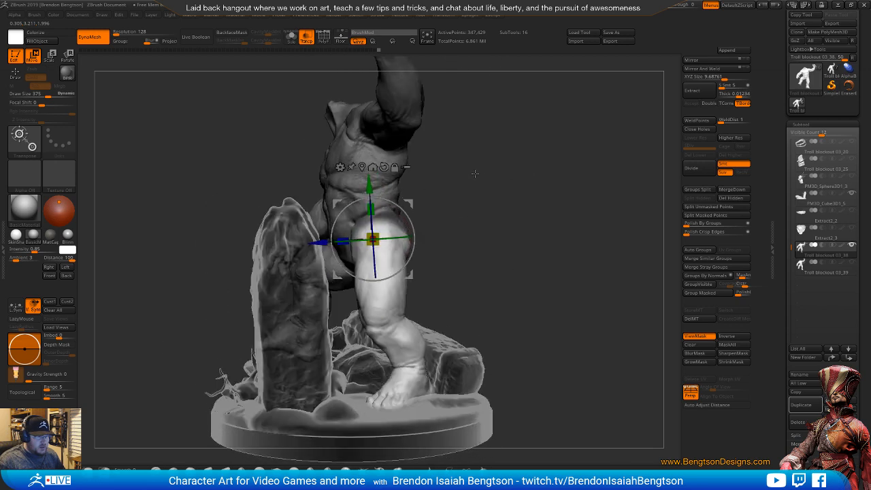
pyautogui.moveTo(490, 209); pyautogui.dragTo(476, 209)
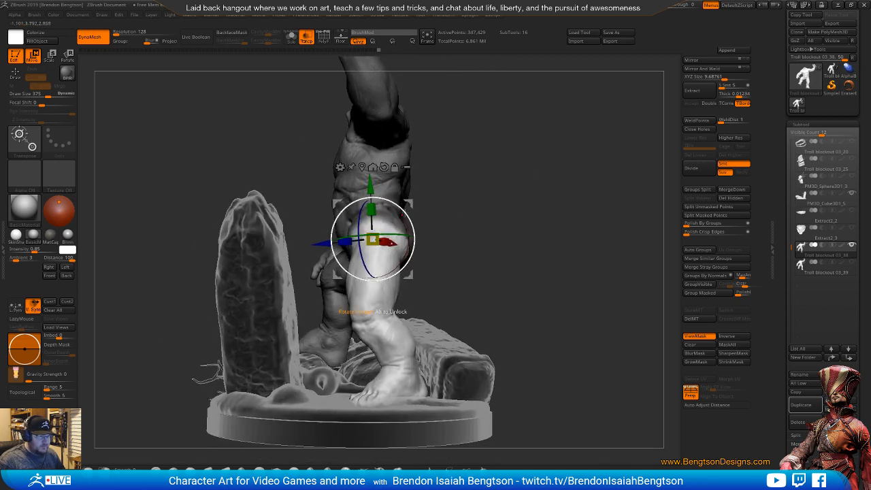
pyautogui.moveTo(404, 212); pyautogui.dragTo(401, 210)
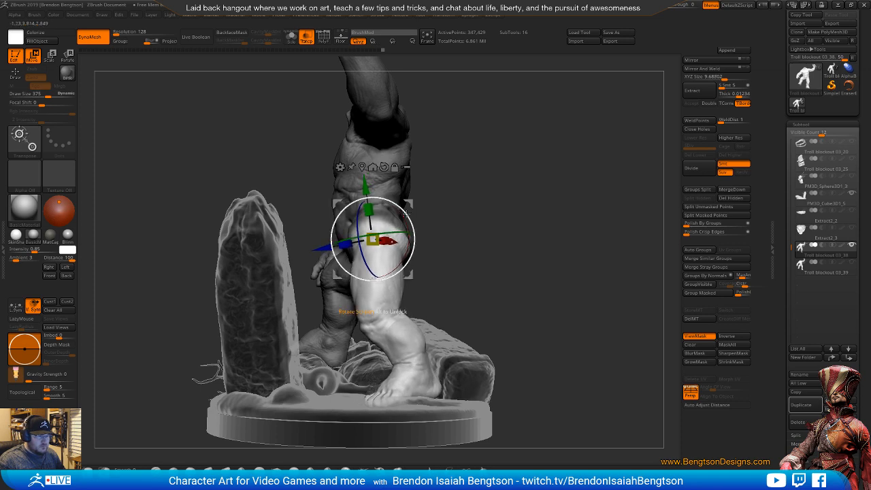
# - Compare the last leg rotation with its previous state, and rotate the unmasked standing leg further back about the hip from the side
pyautogui.hotkey('ctrl', 'z')
pyautogui.hotkey('ctrl', 'shift', 'z')
pyautogui.moveTo(470, 216); pyautogui.dragTo(517, 186)
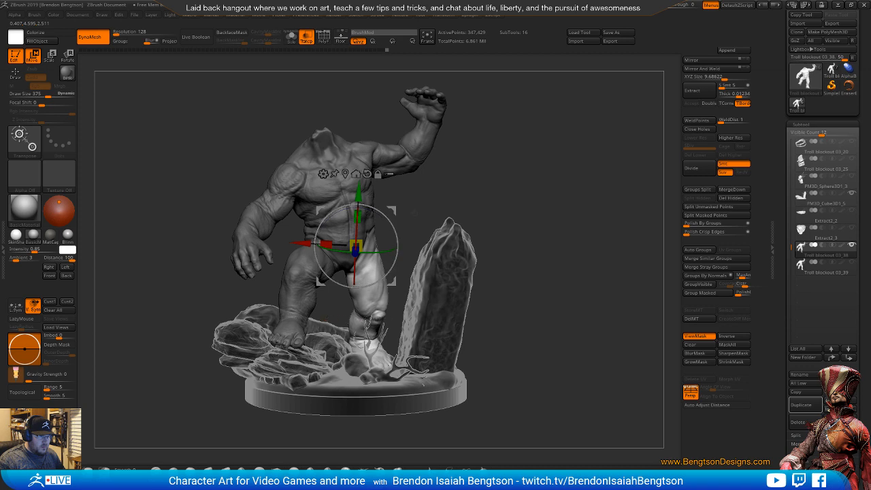
pyautogui.moveTo(395, 221); pyautogui.dragTo(459, 206)
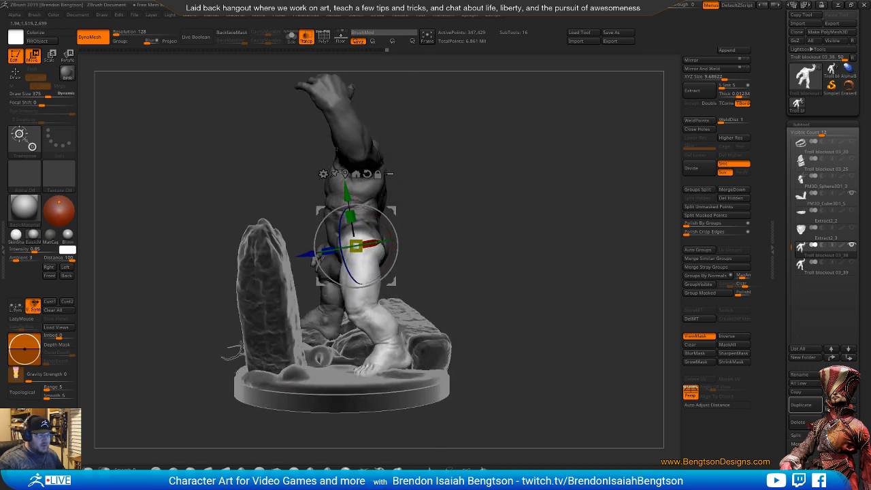
pyautogui.moveTo(385, 215); pyautogui.dragTo(382, 210)
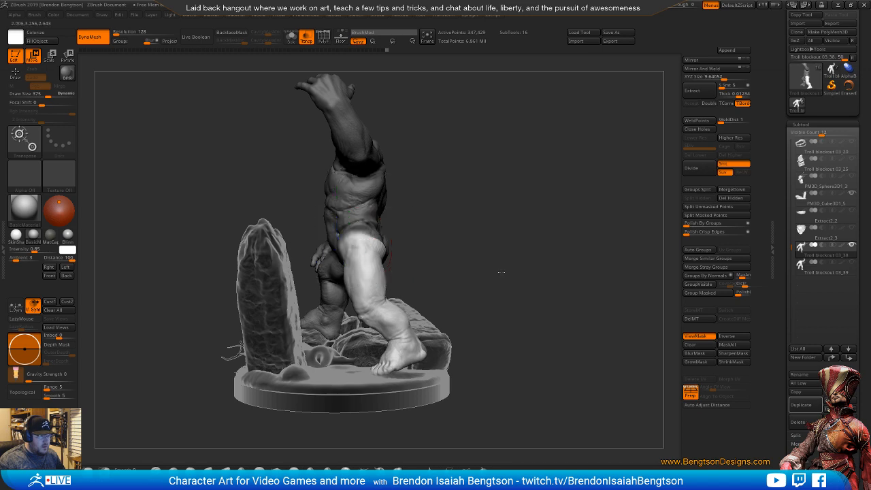
# - Lasso-mask the standing leg down to the ankle and soften the mask edge, leaving only the foot editable
pyautogui.moveTo(501, 273)
pyautogui.mouseDown()
pyautogui.moveTo(507, 264)
pyautogui.moveTo(485, 258)
pyautogui.moveTo(512, 262)
pyautogui.mouseUp()
pyautogui.keyDown('ctrl'); pyautogui.moveTo(512, 262); pyautogui.dragTo(514, 254, button='right'); pyautogui.keyUp('ctrl')
pyautogui.moveTo(513, 254)
pyautogui.keyDown('alt'); pyautogui.mouseDown()
pyautogui.moveTo(510, 235)
pyautogui.moveTo(514, 261)
pyautogui.mouseUp(); pyautogui.keyUp('alt')
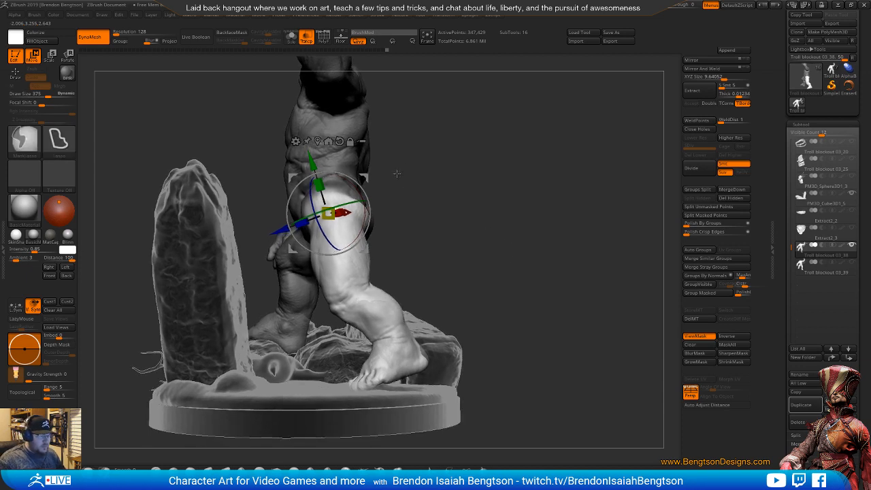
pyautogui.press('q')
pyautogui.moveTo(361, 146)
pyautogui.keyDown('ctrl'); pyautogui.mouseDown()
pyautogui.moveTo(320, 343)
pyautogui.moveTo(344, 352)
pyautogui.moveTo(380, 343)
pyautogui.moveTo(402, 320)
pyautogui.moveTo(483, 272)
pyautogui.mouseUp(); pyautogui.keyUp('ctrl')
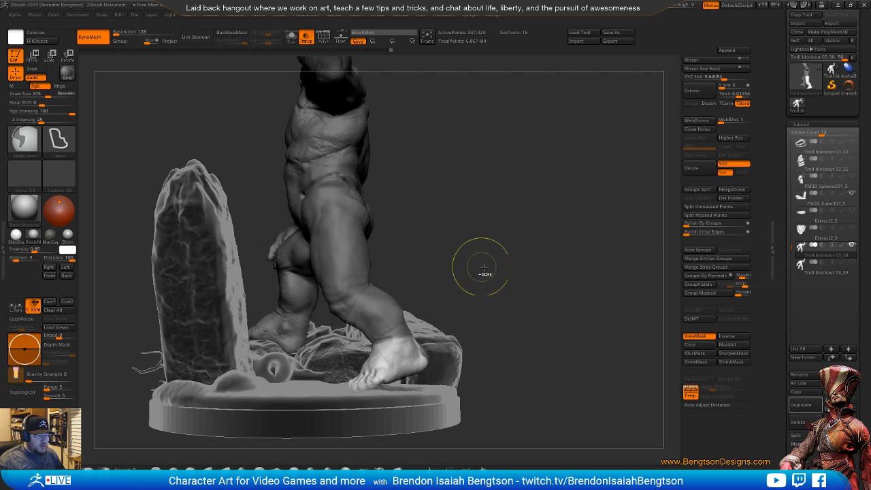
pyautogui.moveTo(521, 302)
pyautogui.mouseDown()
pyautogui.moveTo(425, 325)
pyautogui.moveTo(528, 316)
pyautogui.moveTo(513, 317)
pyautogui.mouseUp()
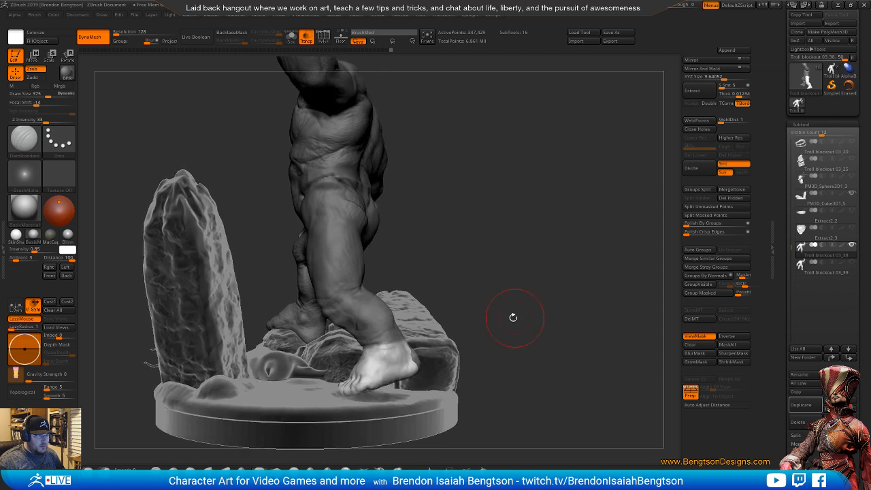
pyautogui.moveTo(419, 320)
pyautogui.keyDown('ctrl'); pyautogui.mouseDown()
pyautogui.moveTo(336, 299)
pyautogui.moveTo(356, 347)
pyautogui.moveTo(439, 341)
pyautogui.moveTo(442, 334)
pyautogui.mouseUp(); pyautogui.keyUp('ctrl')
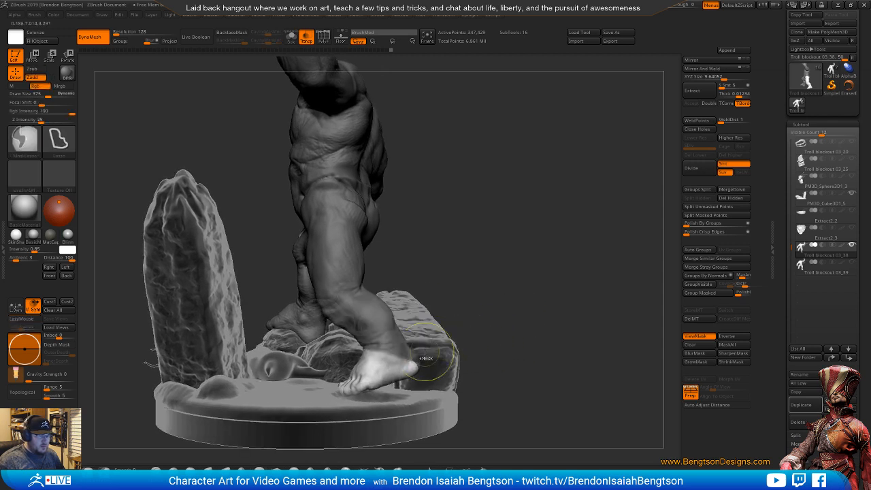
pyautogui.keyDown('ctrl'); pyautogui.click(386, 369); pyautogui.keyUp('ctrl')
pyautogui.keyDown('ctrl'); pyautogui.click(507, 248); pyautogui.keyUp('ctrl')
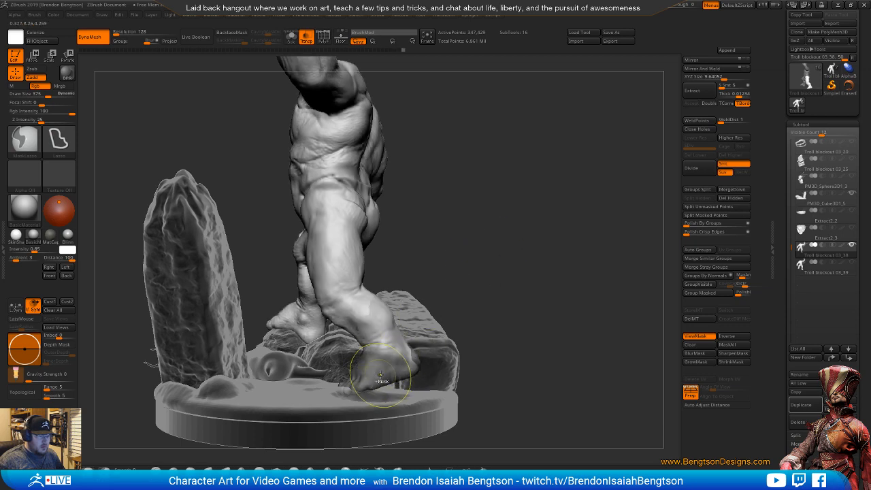
pyautogui.keyDown('ctrl'); pyautogui.click(502, 253); pyautogui.keyUp('ctrl')
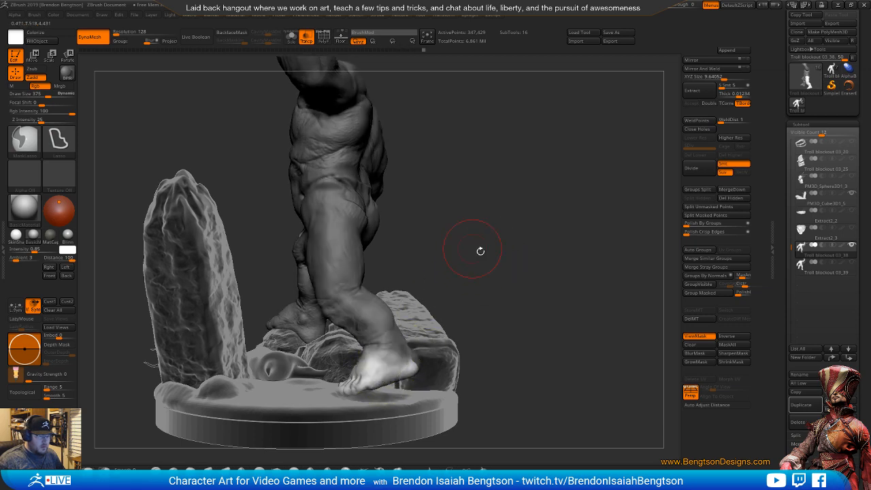
# - Place the transform gizmo at the standing leg's ankle and rotate the unmasked foot to sit flatter on the base
pyautogui.moveTo(480, 251); pyautogui.dragTo(515, 298)
pyautogui.press('w')
pyautogui.keyDown('alt'); pyautogui.moveTo(364, 185); pyautogui.dragTo(424, 317); pyautogui.keyUp('alt')
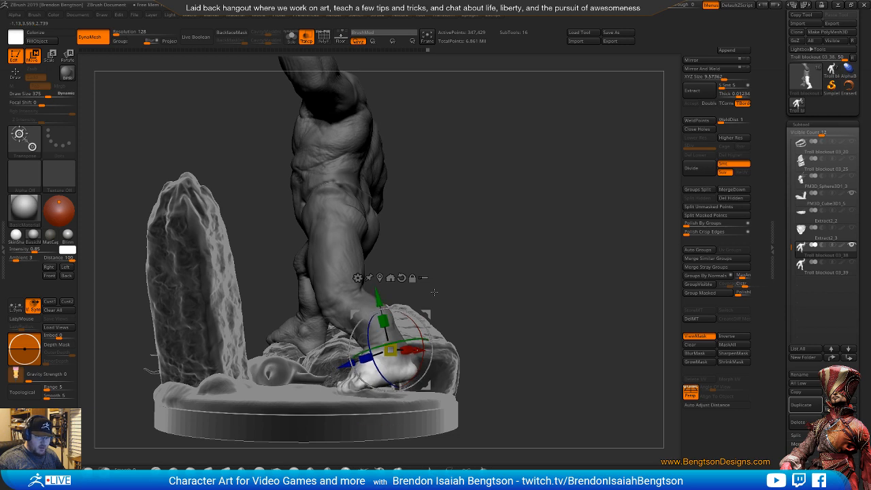
pyautogui.moveTo(434, 292)
pyautogui.mouseDown()
pyautogui.moveTo(559, 276)
pyautogui.moveTo(561, 268)
pyautogui.moveTo(554, 302)
pyautogui.moveTo(545, 262)
pyautogui.mouseUp()
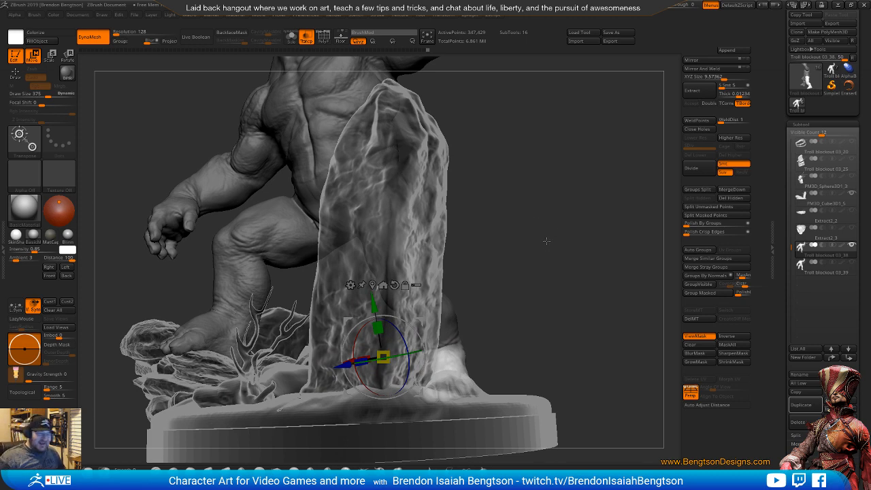
pyautogui.moveTo(537, 277)
pyautogui.mouseDown()
pyautogui.moveTo(559, 276)
pyautogui.moveTo(575, 249)
pyautogui.moveTo(572, 272)
pyautogui.moveTo(510, 294)
pyautogui.mouseUp()
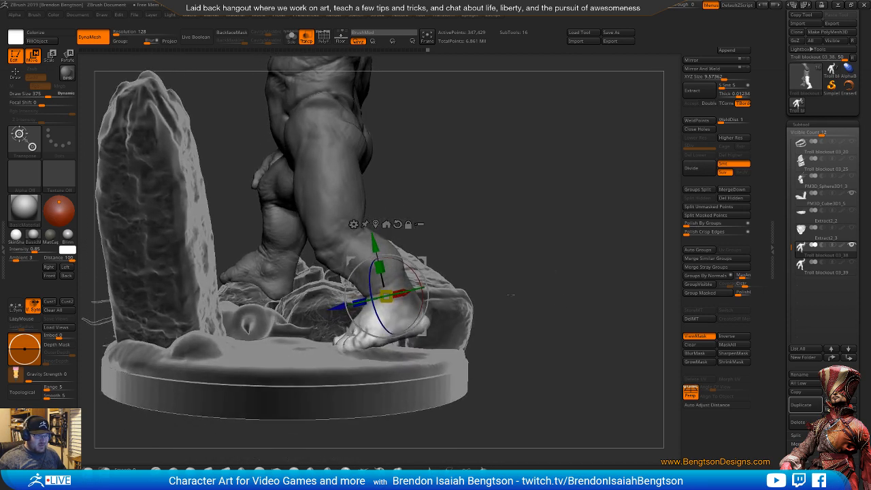
pyautogui.moveTo(432, 306); pyautogui.dragTo(408, 325)
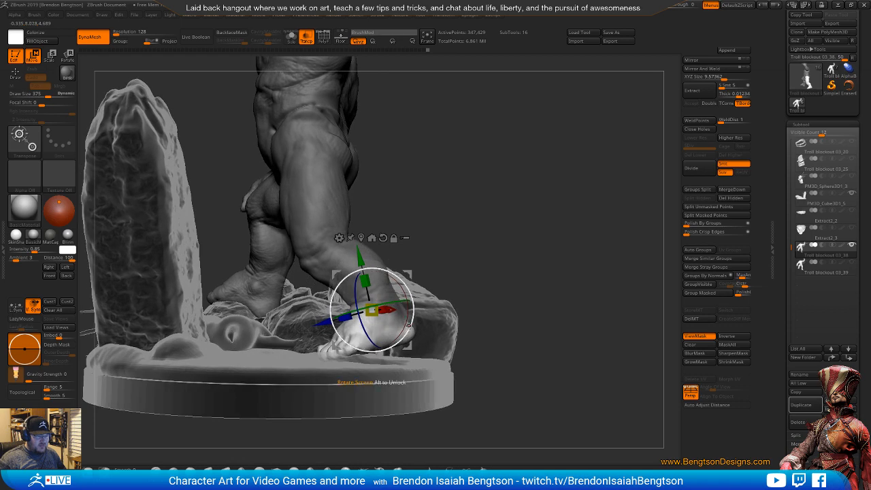
pyautogui.moveTo(485, 261); pyautogui.dragTo(490, 267)
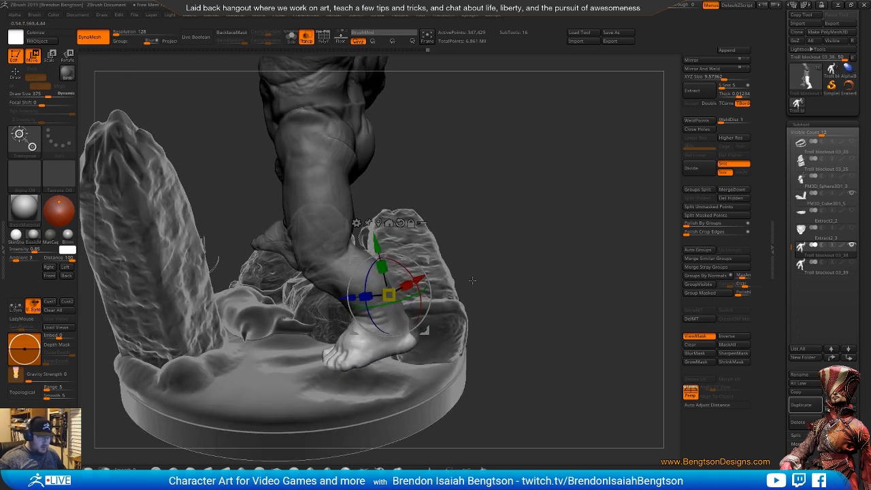
# - Mask the rest of the standing foot with a softened mask edge so only the toes can be edited
pyautogui.press('q')
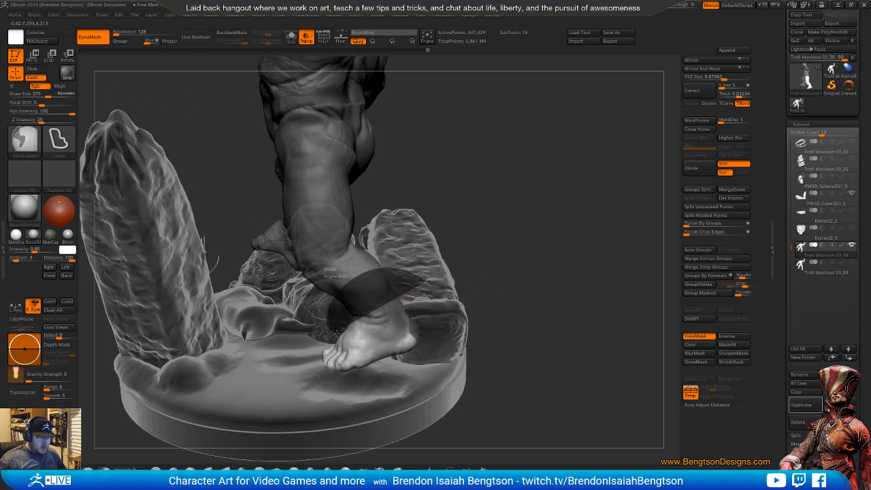
pyautogui.keyDown('ctrl'); pyautogui.moveTo(362, 359); pyautogui.dragTo(367, 354); pyautogui.keyUp('ctrl')
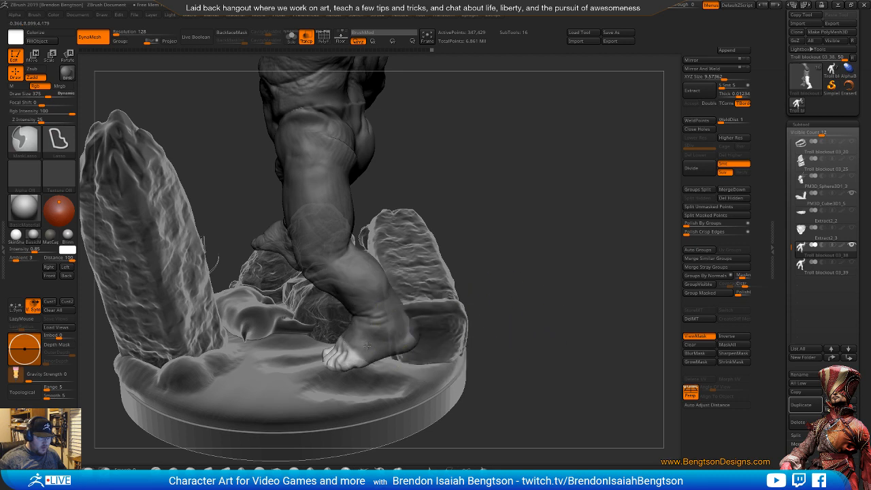
pyautogui.keyDown('ctrl'); pyautogui.moveTo(501, 276); pyautogui.dragTo(493, 282); pyautogui.keyUp('ctrl')
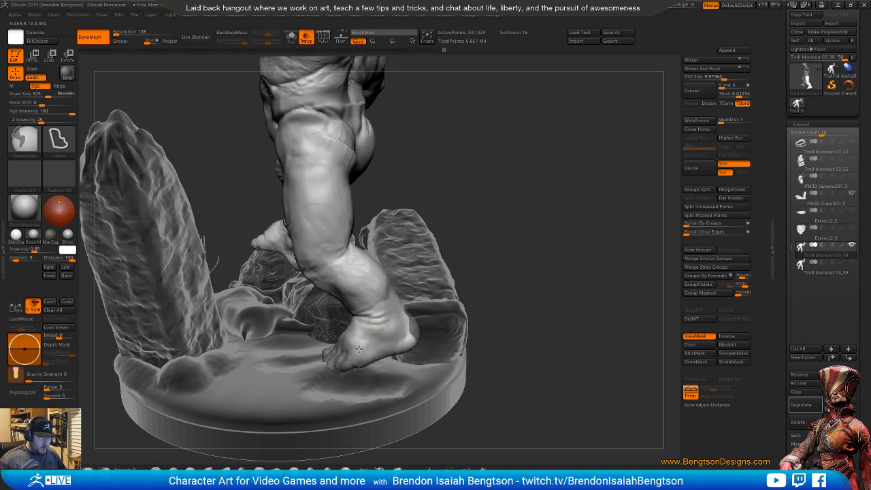
pyautogui.keyDown('ctrl'); pyautogui.moveTo(361, 349); pyautogui.dragTo(364, 367); pyautogui.keyUp('ctrl')
pyautogui.keyDown('ctrl'); pyautogui.click(523, 248); pyautogui.keyUp('ctrl')
# - Adjust the unmasked toes with the transform gizmo so they rest on the rock base
pyautogui.moveTo(548, 310)
pyautogui.mouseDown()
pyautogui.moveTo(550, 287)
pyautogui.moveTo(538, 278)
pyautogui.mouseUp()
pyautogui.press('w')
pyautogui.moveTo(459, 268); pyautogui.dragTo(499, 225)
pyautogui.moveTo(412, 236); pyautogui.dragTo(386, 274)
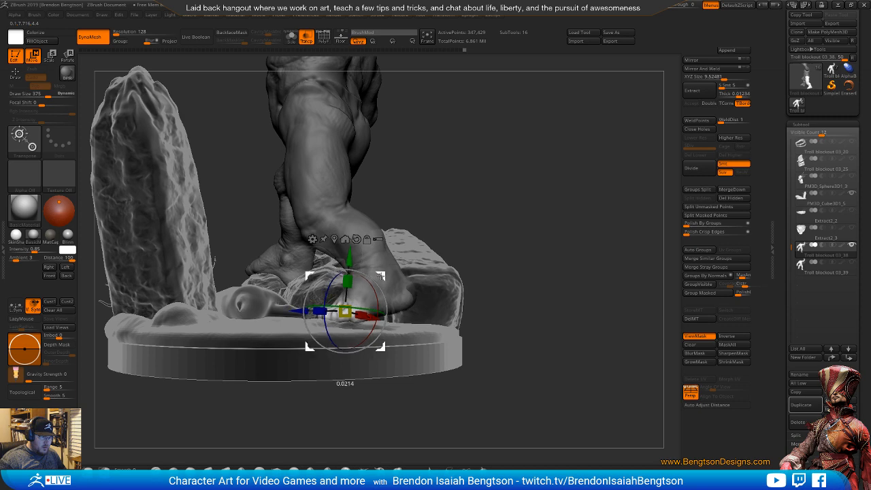
# - Return to sculpting mode and turn off transparency to view the whole statue solid
pyautogui.press('q')
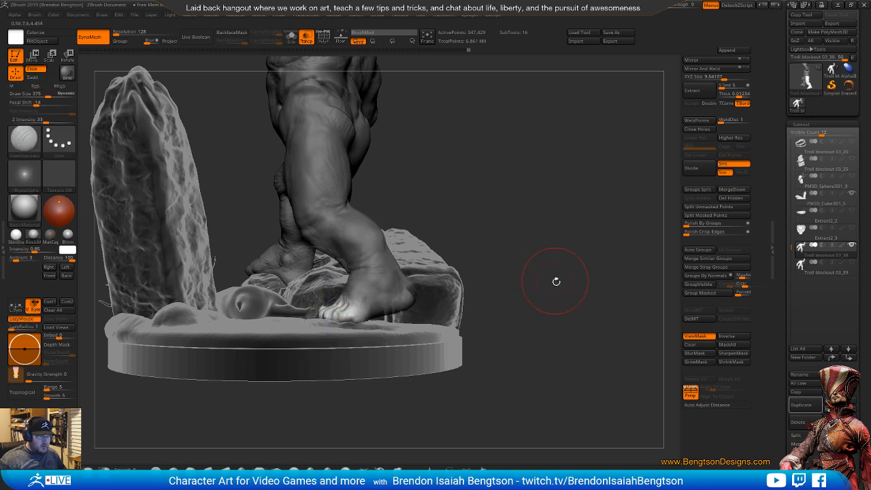
pyautogui.moveTo(555, 281)
pyautogui.keyDown('alt'); pyautogui.mouseDown()
pyautogui.moveTo(546, 254)
pyautogui.moveTo(536, 279)
pyautogui.moveTo(579, 291)
pyautogui.moveTo(559, 287)
pyautogui.moveTo(555, 298)
pyautogui.mouseUp(); pyautogui.keyUp('alt')
pyautogui.hotkey('shift', 't')
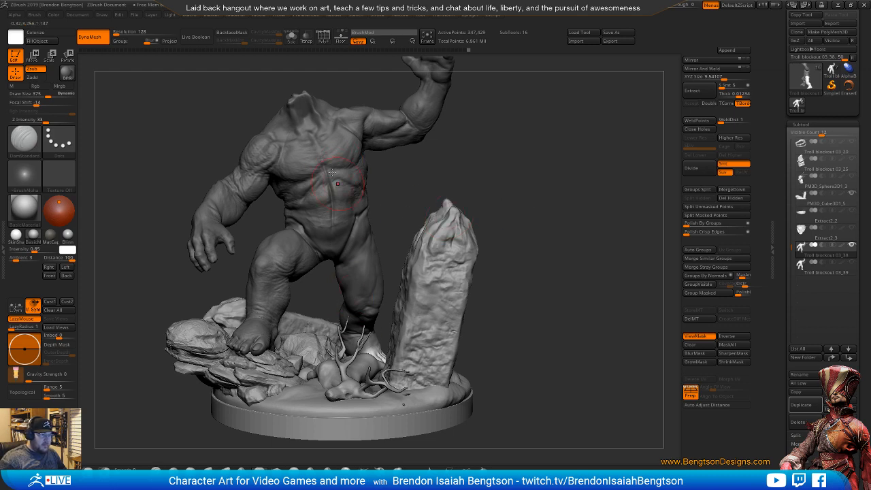
pyautogui.moveTo(544, 250); pyautogui.dragTo(534, 169)
pyautogui.press('f')
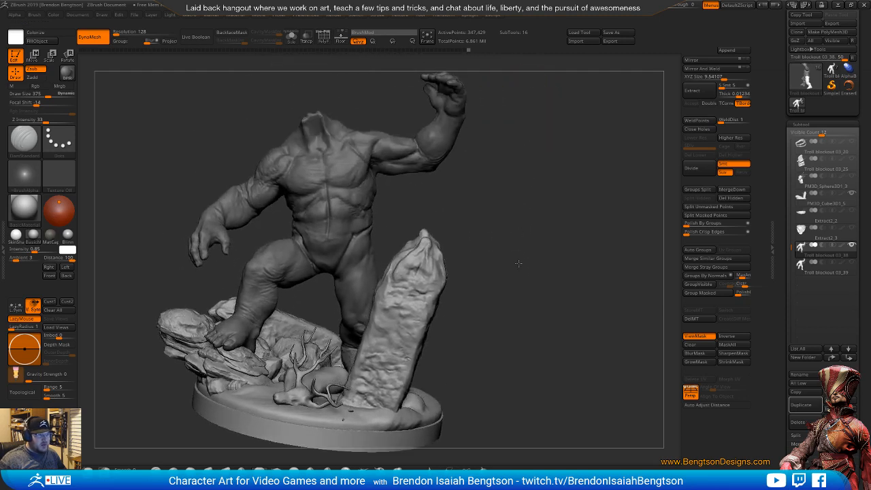
# - Check the reposed standing leg from the back, side and front, and clear the mask
pyautogui.press('f')
pyautogui.keyDown('alt'); pyautogui.moveTo(629, 215); pyautogui.dragTo(545, 225); pyautogui.keyUp('alt')
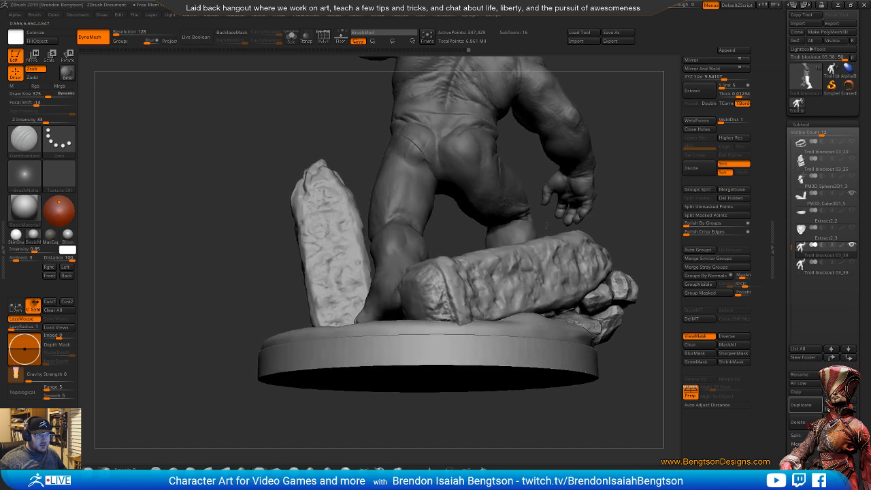
pyautogui.moveTo(615, 213); pyautogui.dragTo(552, 227)
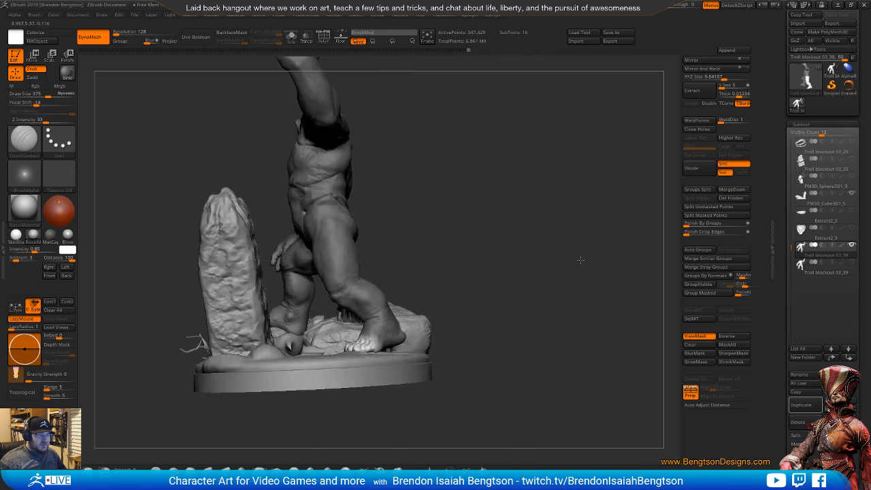
pyautogui.moveTo(580, 259); pyautogui.dragTo(559, 252)
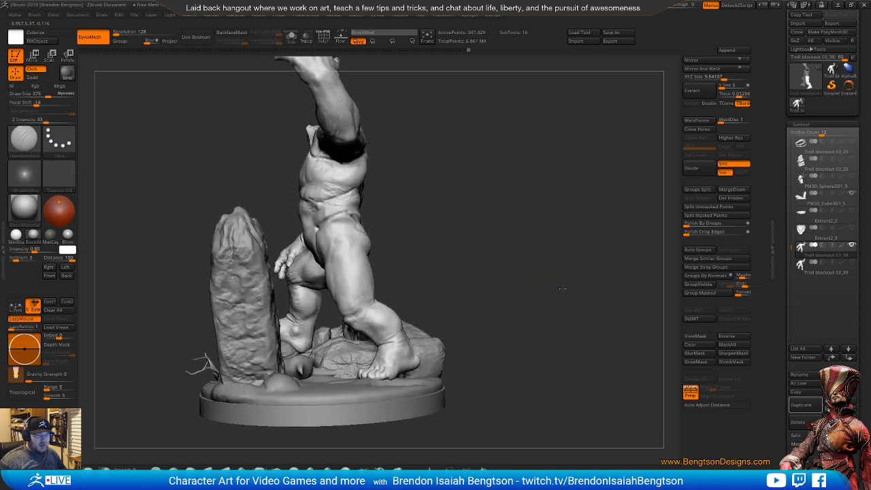
pyautogui.moveTo(561, 288)
pyautogui.mouseDown()
pyautogui.moveTo(573, 329)
pyautogui.moveTo(562, 339)
pyautogui.moveTo(567, 302)
pyautogui.mouseUp()
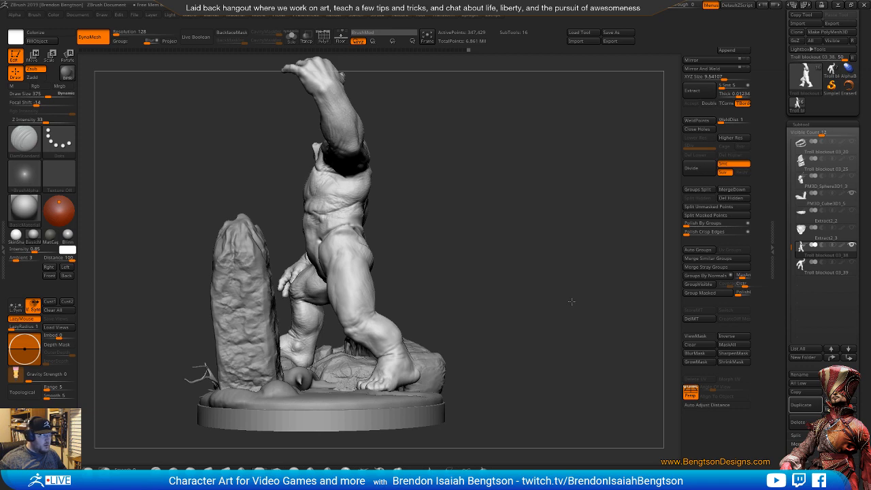
pyautogui.moveTo(572, 302)
pyautogui.mouseDown()
pyautogui.moveTo(590, 307)
pyautogui.moveTo(533, 311)
pyautogui.moveTo(593, 284)
pyautogui.moveTo(582, 253)
pyautogui.moveTo(593, 297)
pyautogui.moveTo(601, 206)
pyautogui.moveTo(564, 179)
pyautogui.moveTo(517, 188)
pyautogui.mouseUp()
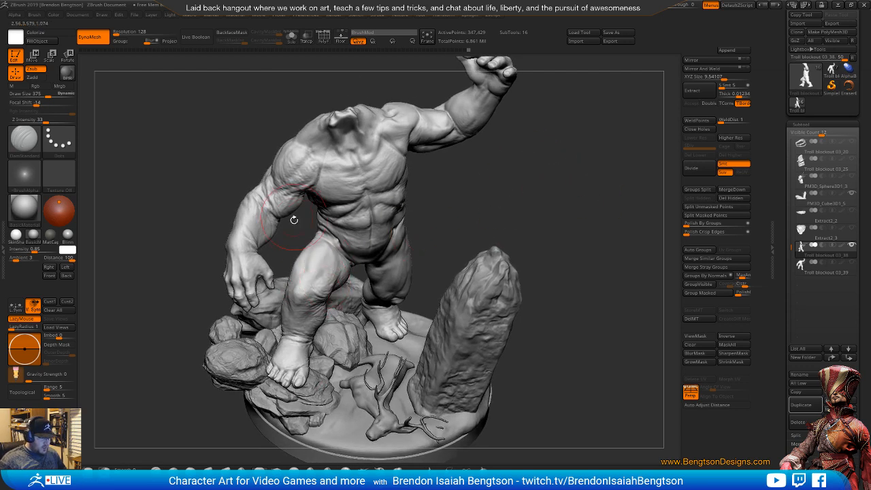
# - Lasso-mask the bent leg standing on the rocks and invert the mask so only that leg can be edited
pyautogui.press('ctrl')
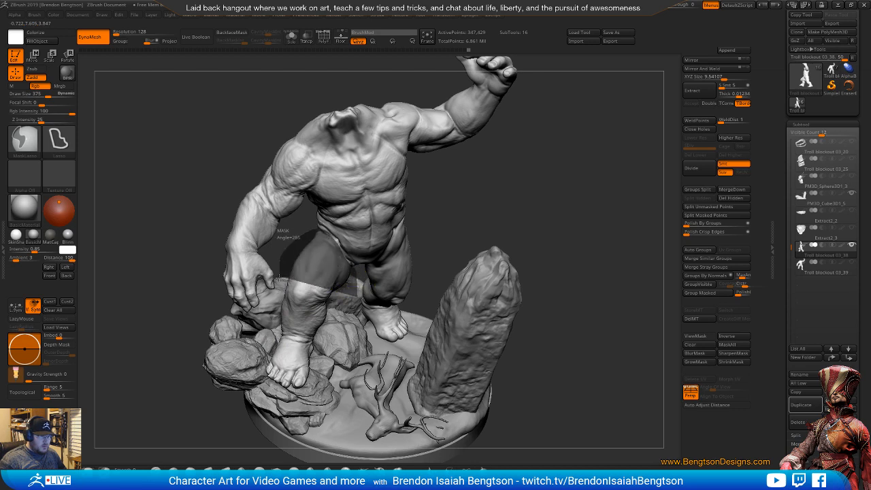
pyautogui.moveTo(506, 198)
pyautogui.mouseDown()
pyautogui.moveTo(563, 152)
pyautogui.moveTo(343, 202)
pyautogui.mouseUp()
pyautogui.hotkey('ctrl', 'shift')
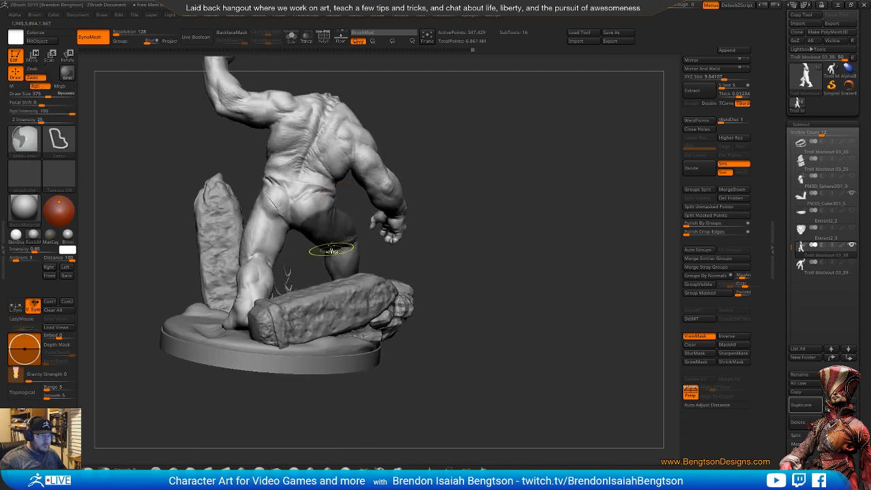
pyautogui.keyDown('ctrl'); pyautogui.click(442, 156); pyautogui.keyUp('ctrl')
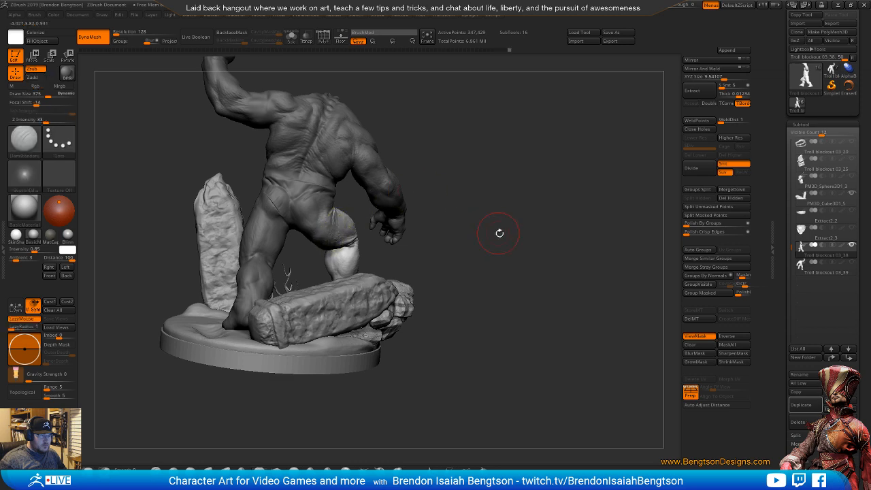
# - Reset the gizmo's orientation, center it on the unmasked bent leg, and adjust the leg's placement over the rocks
pyautogui.moveTo(498, 233)
pyautogui.mouseDown()
pyautogui.moveTo(474, 237)
pyautogui.moveTo(445, 217)
pyautogui.moveTo(478, 158)
pyautogui.moveTo(487, 163)
pyautogui.moveTo(482, 172)
pyautogui.mouseUp()
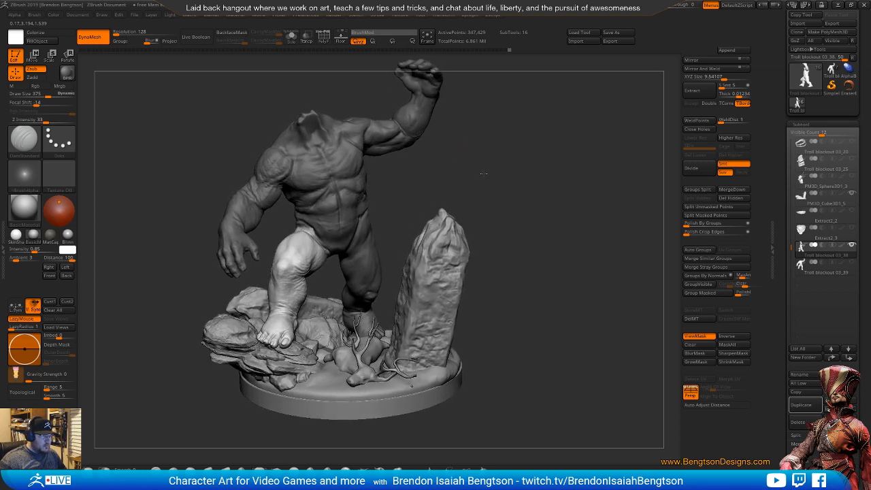
pyautogui.press('w')
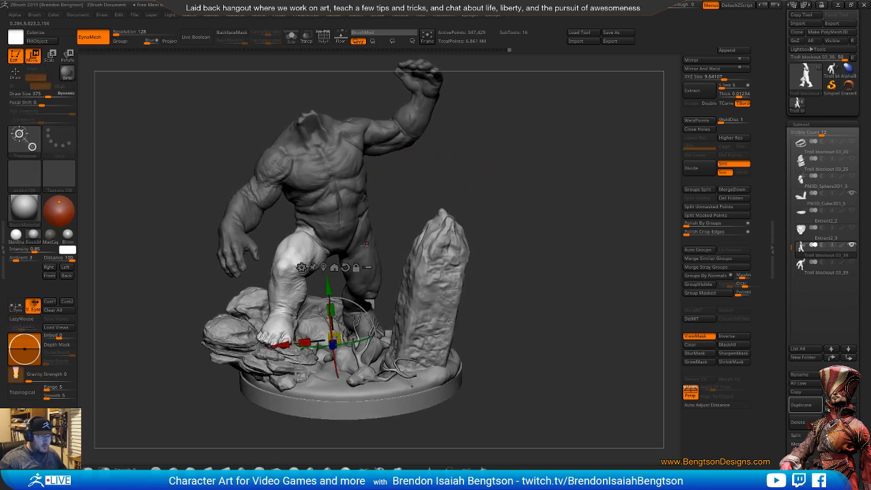
pyautogui.click(345, 268)
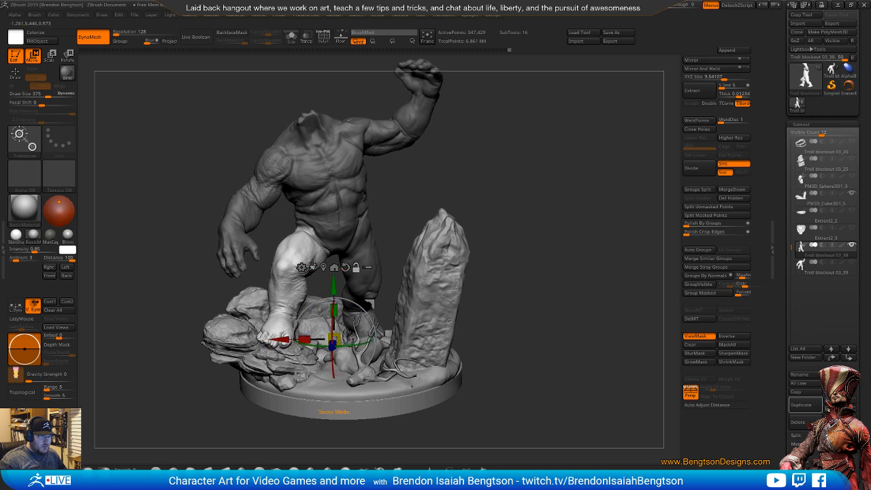
pyautogui.click(323, 267)
pyautogui.moveTo(427, 198)
pyautogui.mouseDown()
pyautogui.moveTo(435, 186)
pyautogui.moveTo(417, 194)
pyautogui.mouseUp()
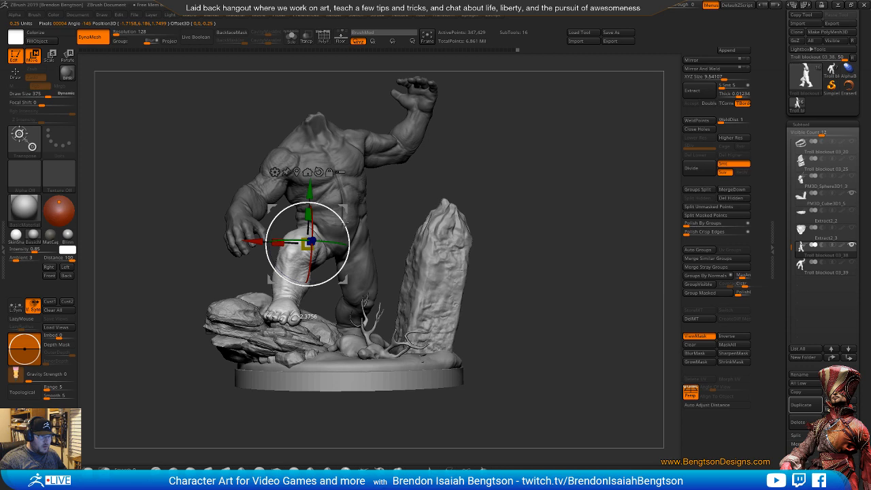
pyautogui.moveTo(463, 190)
pyautogui.mouseDown()
pyautogui.moveTo(469, 221)
pyautogui.moveTo(457, 204)
pyautogui.moveTo(481, 185)
pyautogui.moveTo(477, 175)
pyautogui.moveTo(469, 187)
pyautogui.moveTo(464, 180)
pyautogui.moveTo(459, 193)
pyautogui.moveTo(488, 200)
pyautogui.moveTo(464, 203)
pyautogui.moveTo(485, 210)
pyautogui.moveTo(478, 197)
pyautogui.mouseUp()
# - Return to sculpting mode and show the Troll blockout 03_39 subtool to compare it with the reposed body
pyautogui.press('q')
pyautogui.moveTo(525, 235); pyautogui.dragTo(621, 213)
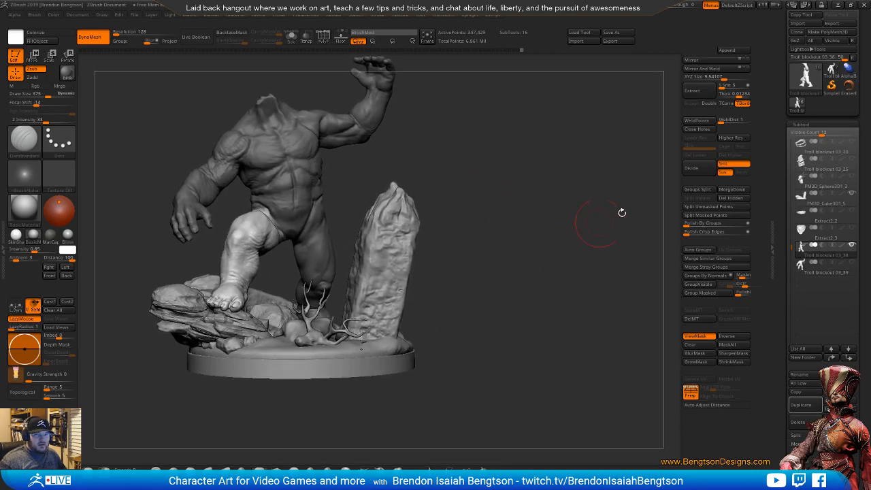
pyautogui.click(851, 263)
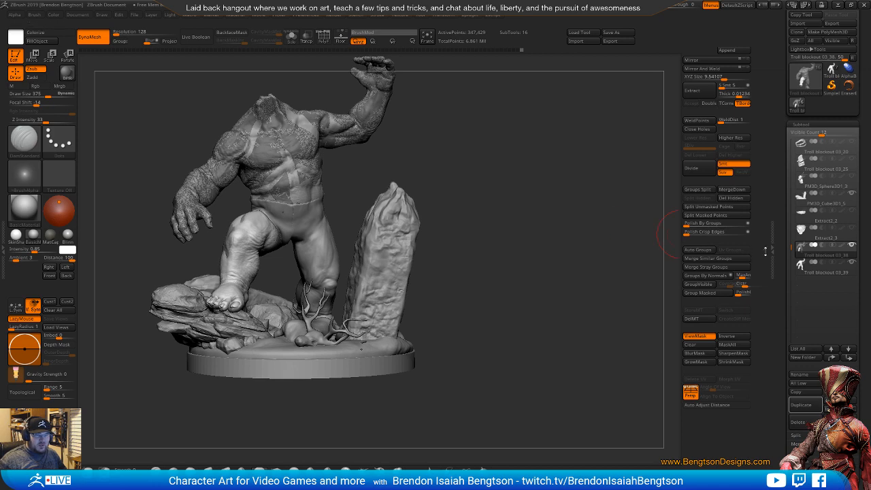
# - Reset the gizmo's orientation on Troll blockout 03_39 and move that body clear of the statue
pyautogui.click(800, 270)
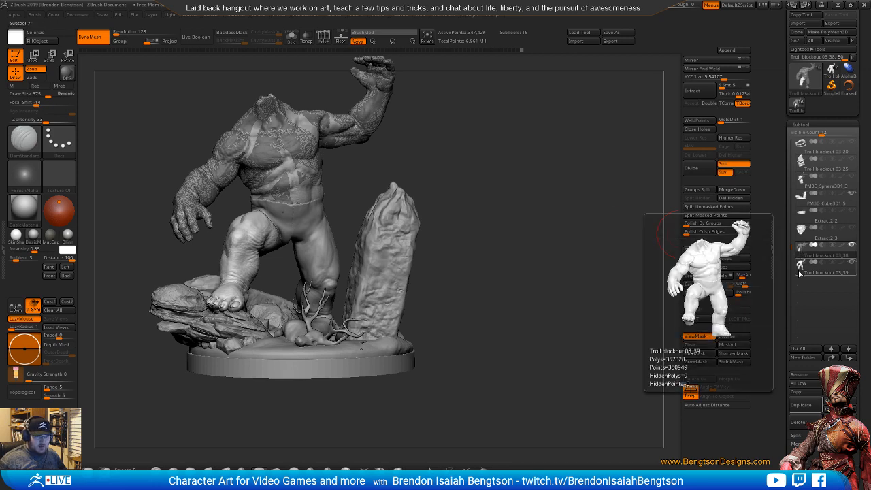
pyautogui.press('w')
pyautogui.moveTo(400, 151); pyautogui.dragTo(370, 161)
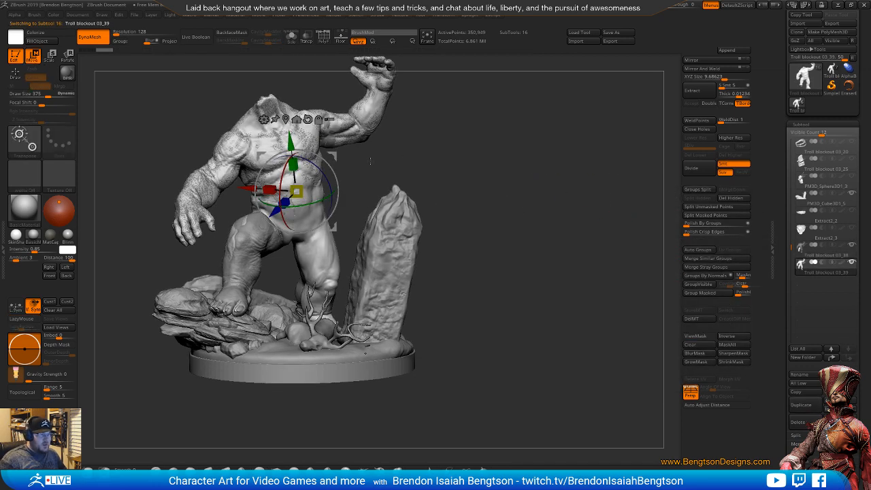
pyautogui.click(295, 119)
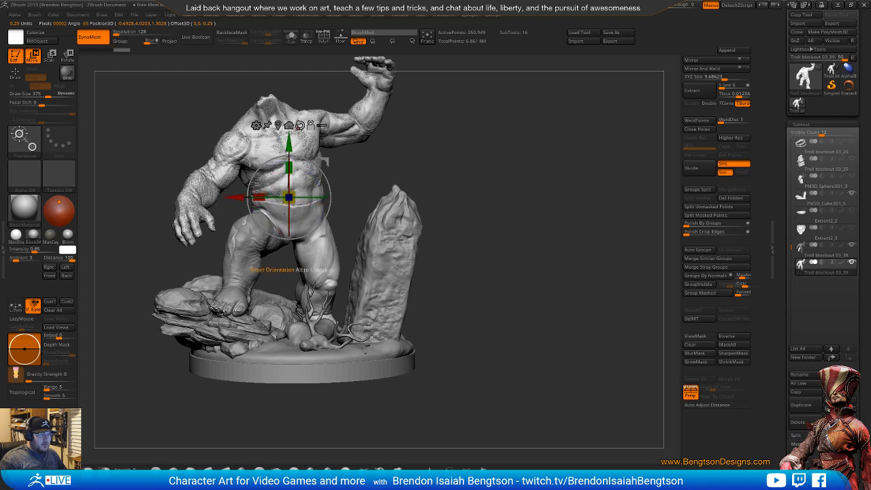
pyautogui.moveTo(235, 193); pyautogui.dragTo(467, 196)
pyautogui.moveTo(466, 383); pyautogui.dragTo(414, 392)
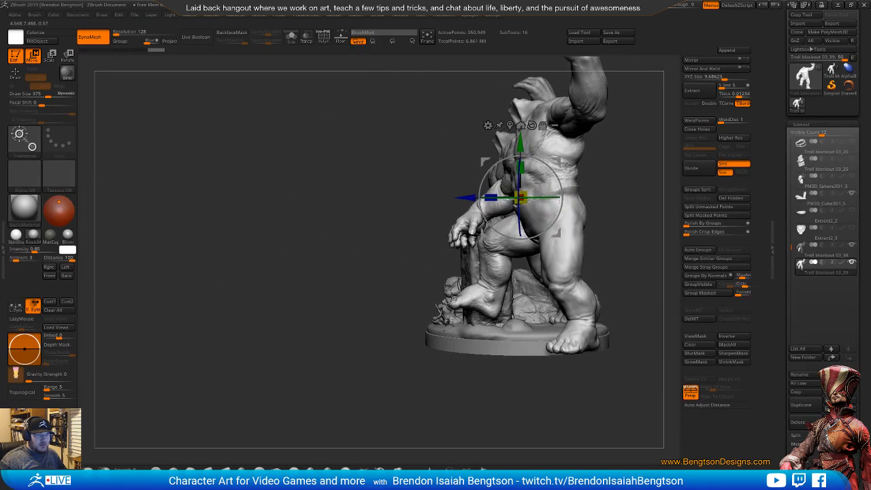
pyautogui.moveTo(467, 199); pyautogui.dragTo(306, 199)
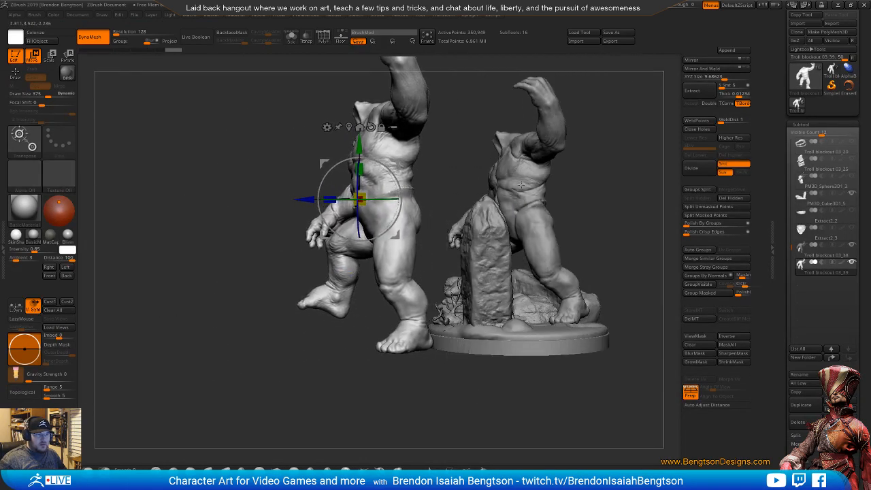
# - Compare the reposed body with the earlier version side by side from the back and front
pyautogui.keyDown('alt'); pyautogui.moveTo(617, 205); pyautogui.dragTo(458, 257); pyautogui.keyUp('alt')
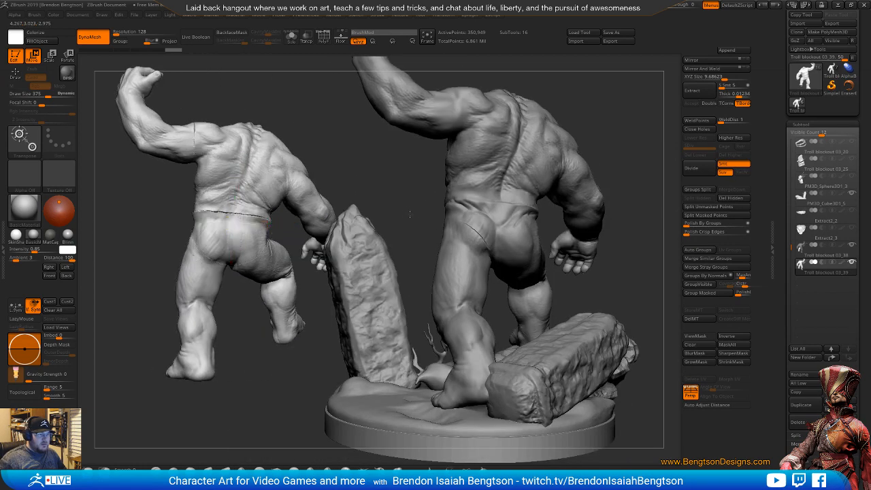
pyautogui.keyDown('alt'); pyautogui.moveTo(410, 214); pyautogui.dragTo(409, 154); pyautogui.keyUp('alt')
pyautogui.moveTo(499, 209)
pyautogui.keyDown('alt'); pyautogui.mouseDown()
pyautogui.moveTo(539, 215)
pyautogui.moveTo(569, 256)
pyautogui.moveTo(558, 258)
pyautogui.mouseUp(); pyautogui.keyUp('alt')
pyautogui.press('q')
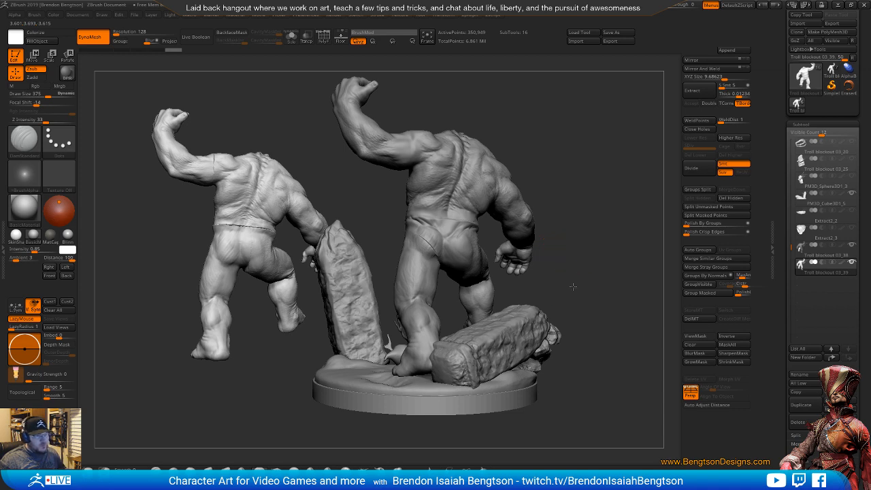
pyautogui.moveTo(573, 286); pyautogui.dragTo(582, 257)
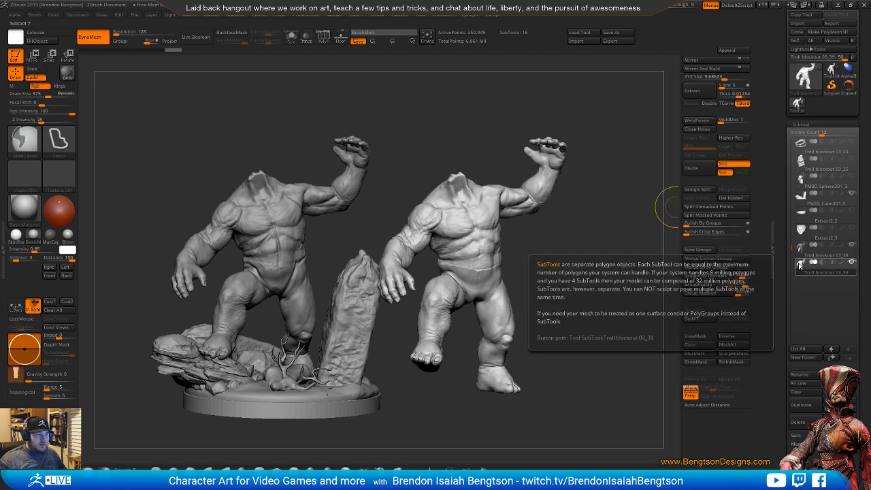
# - Hide the reposed Troll blockout 03_38 body, keep Troll blockout 03_39 displayed, and show the PM3D_Cube3D2_2 stone club
pyautogui.click(851, 261)
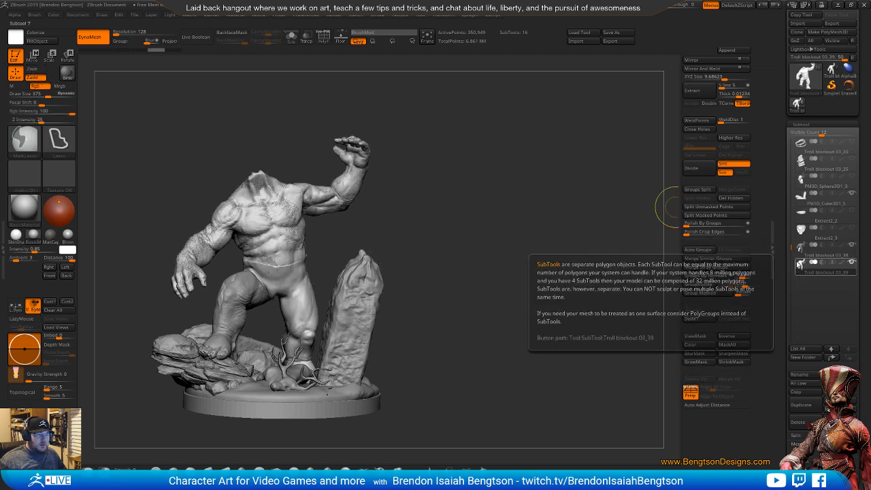
pyautogui.click(852, 248)
pyautogui.moveTo(791, 241); pyautogui.dragTo(795, 147)
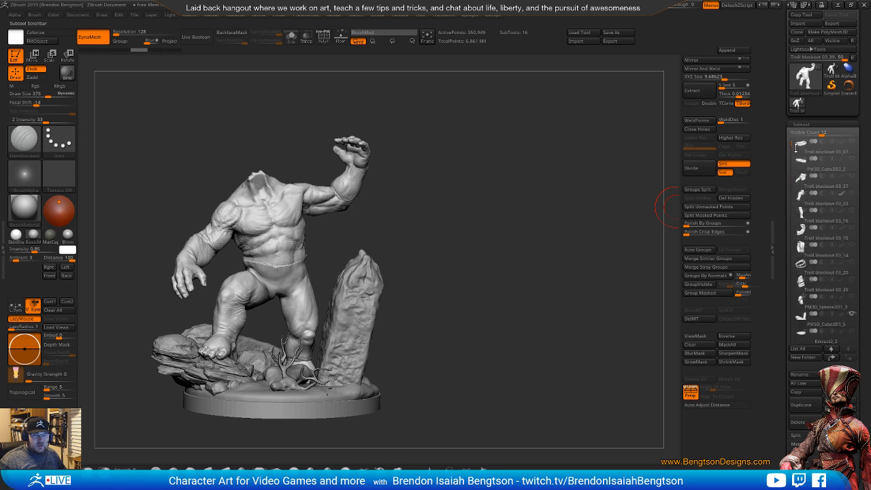
pyautogui.moveTo(803, 168)
pyautogui.click(851, 160)
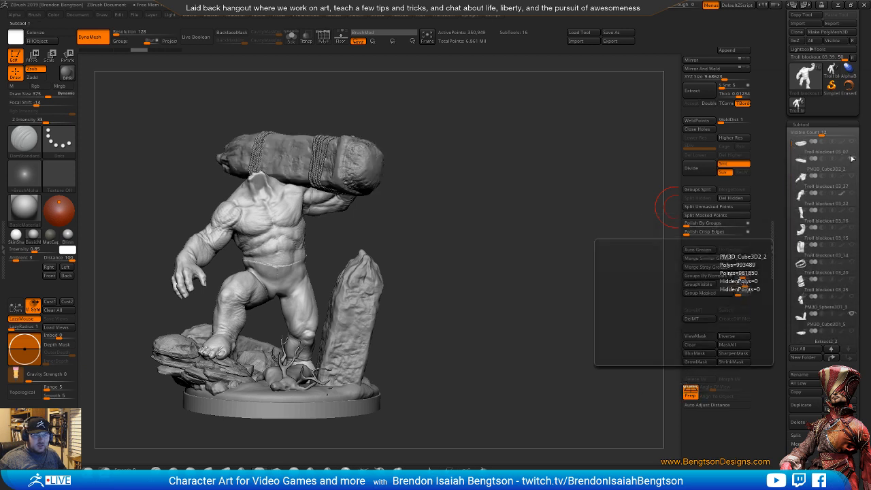
# - Select the rope-bound stone club, reset its gizmo orientation, and adjust its angle above the troll's shoulders
pyautogui.moveTo(508, 252)
pyautogui.keyDown('alt'); pyautogui.mouseDown()
pyautogui.moveTo(577, 243)
pyautogui.moveTo(605, 229)
pyautogui.moveTo(583, 243)
pyautogui.moveTo(578, 228)
pyautogui.mouseUp(); pyautogui.keyUp('alt')
pyautogui.moveTo(577, 228)
pyautogui.keyDown('alt'); pyautogui.mouseDown()
pyautogui.moveTo(578, 247)
pyautogui.moveTo(577, 226)
pyautogui.moveTo(517, 204)
pyautogui.moveTo(506, 186)
pyautogui.moveTo(518, 228)
pyautogui.mouseUp(); pyautogui.keyUp('alt')
pyautogui.keyDown('alt'); pyautogui.click(452, 145); pyautogui.keyUp('alt')
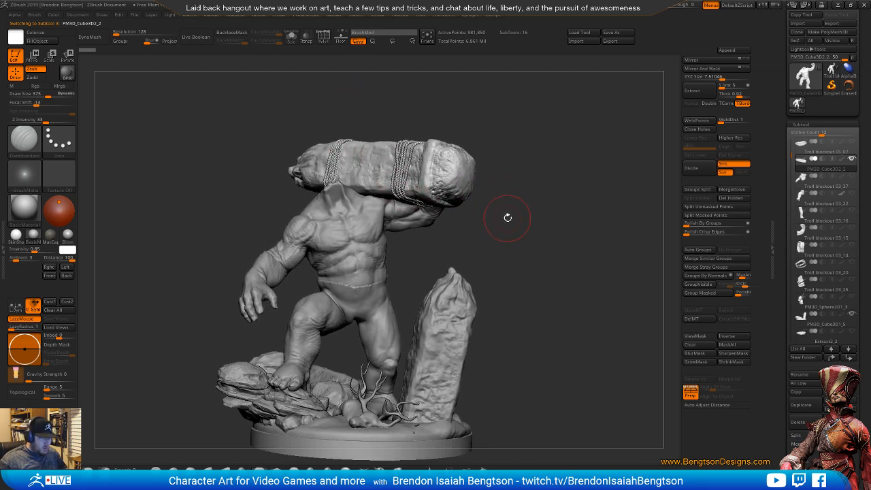
pyautogui.press('w')
pyautogui.click(456, 101)
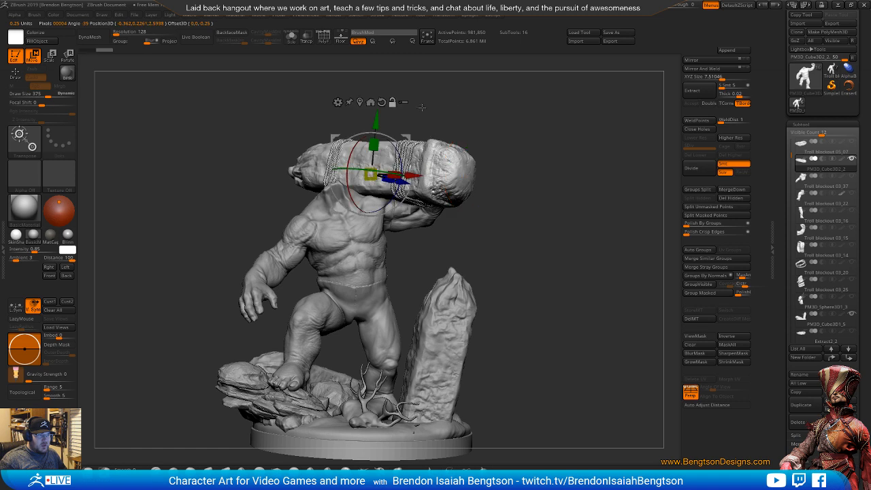
pyautogui.keyDown('alt'); pyautogui.click(382, 102); pyautogui.keyUp('alt')
pyautogui.moveTo(395, 136); pyautogui.dragTo(373, 122)
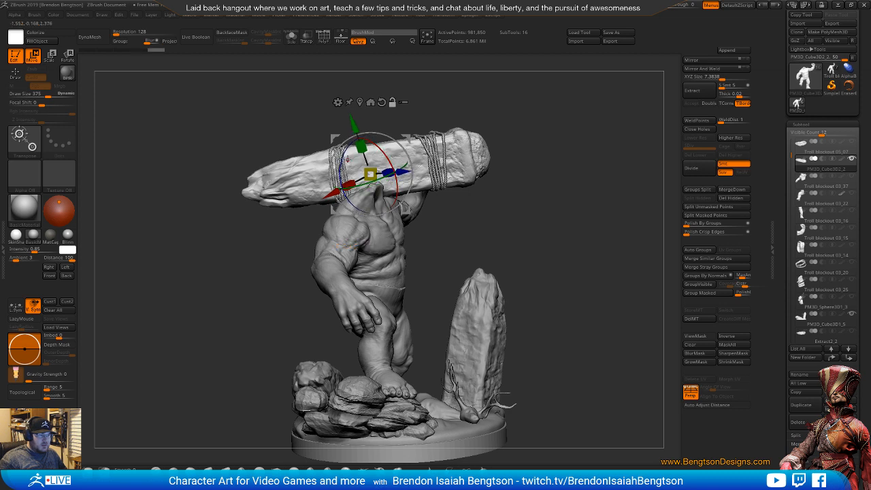
# - Relocate the gizmo to the club's thick end, readjust the club over the raised arm, and check its silhouette
pyautogui.keyDown('alt'); pyautogui.moveTo(377, 165); pyautogui.dragTo(367, 161); pyautogui.keyUp('alt')
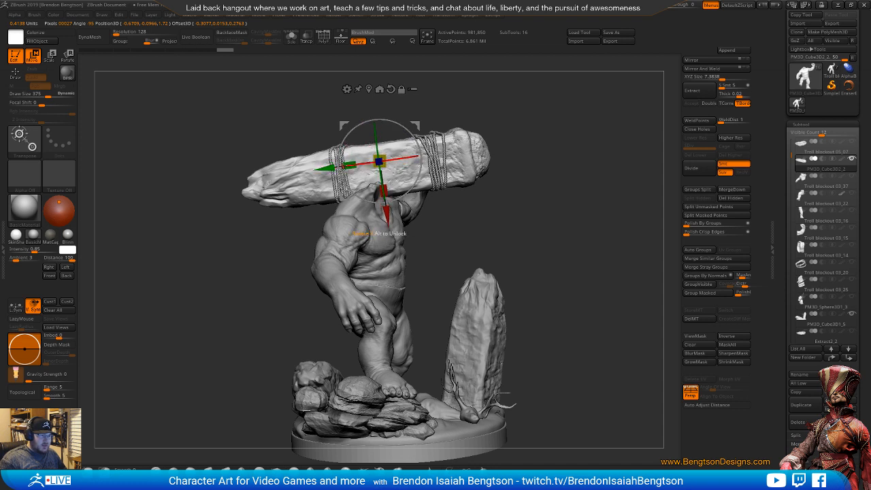
pyautogui.keyDown('alt'); pyautogui.moveTo(379, 161); pyautogui.dragTo(425, 153); pyautogui.keyUp('alt')
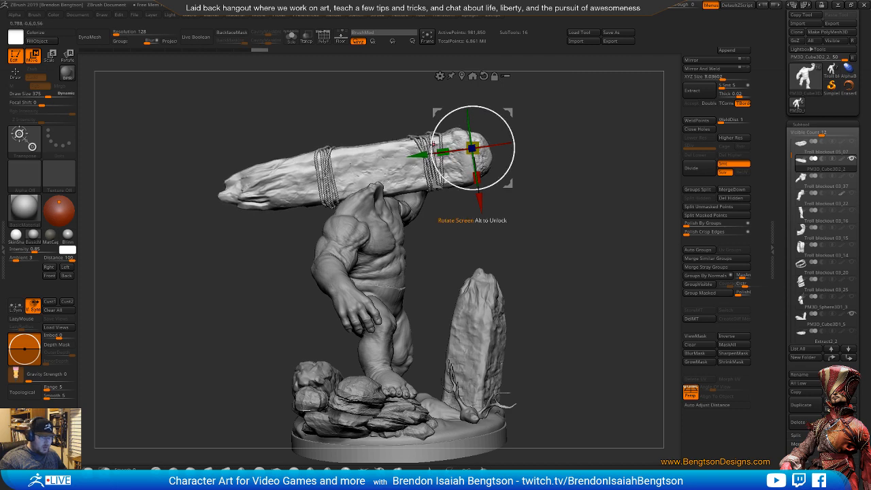
pyautogui.press('q')
pyautogui.moveTo(524, 215)
pyautogui.mouseDown()
pyautogui.moveTo(506, 217)
pyautogui.moveTo(441, 130)
pyautogui.mouseUp()
pyautogui.moveTo(321, 185); pyautogui.dragTo(340, 146)
pyautogui.moveTo(404, 204); pyautogui.dragTo(389, 175)
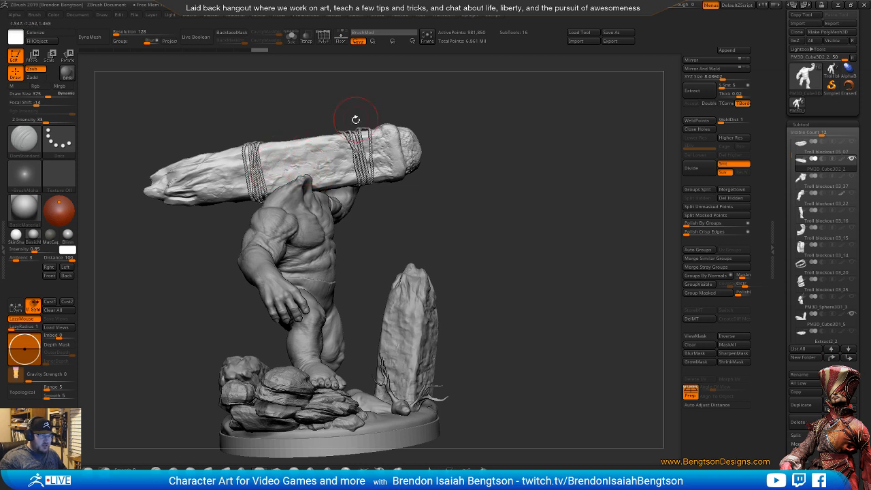
pyautogui.moveTo(416, 214); pyautogui.dragTo(422, 185)
# - Refine the club's position in the raised hand and inspect the grip from the front and back
pyautogui.press('w')
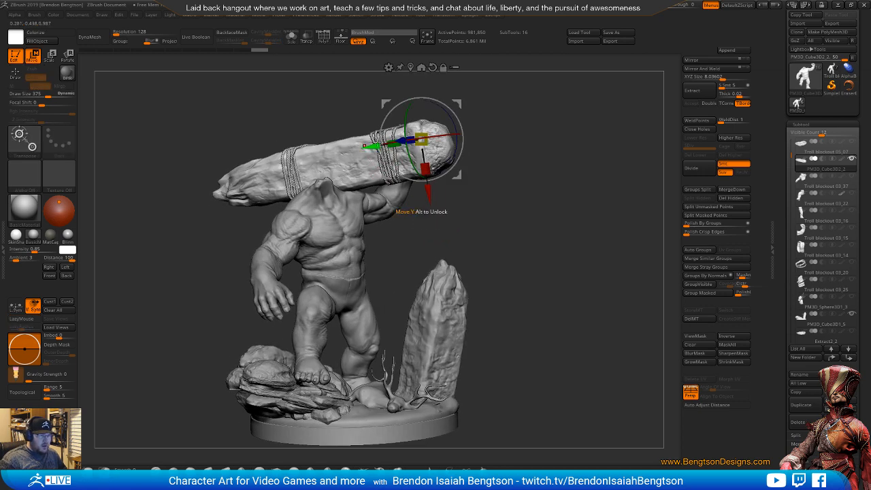
pyautogui.moveTo(465, 103); pyautogui.dragTo(447, 107)
pyautogui.moveTo(526, 217)
pyautogui.mouseDown()
pyautogui.moveTo(515, 219)
pyautogui.moveTo(514, 200)
pyautogui.moveTo(499, 185)
pyautogui.mouseUp()
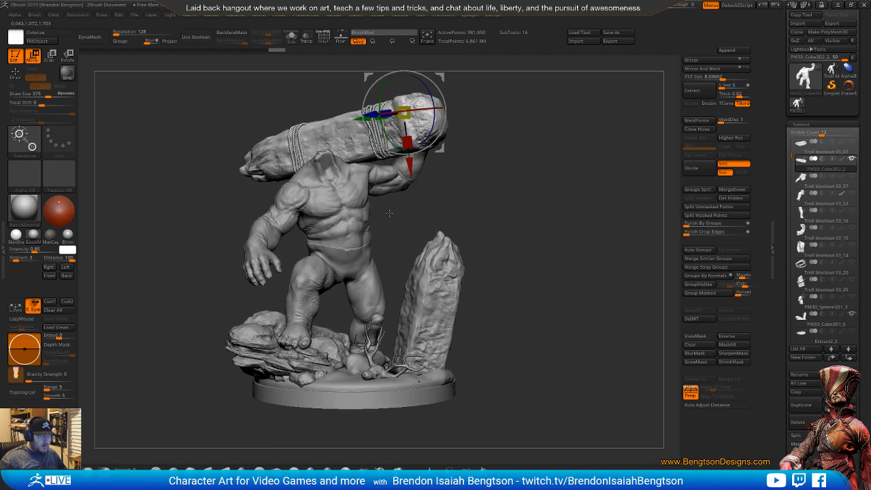
pyautogui.press('q')
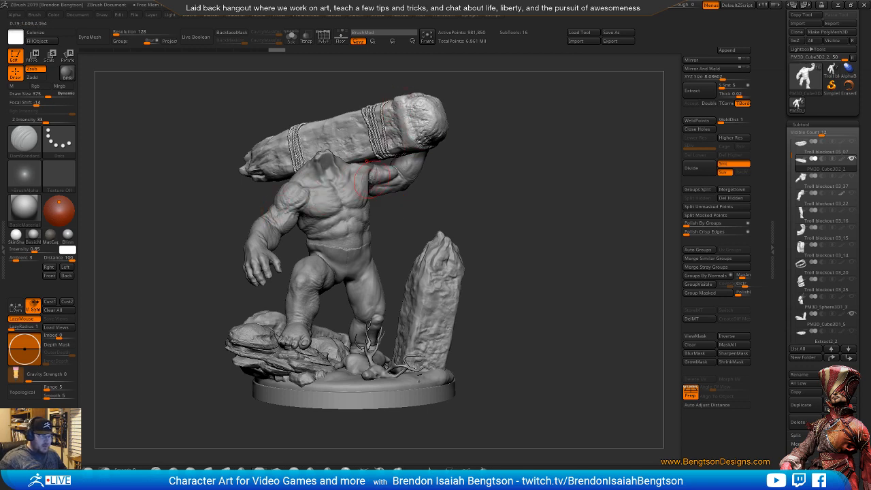
pyautogui.moveTo(462, 185); pyautogui.dragTo(468, 202)
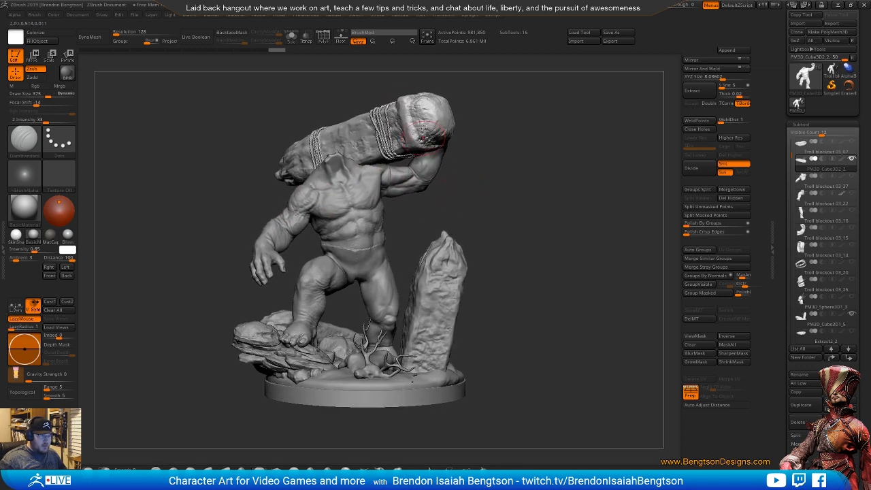
pyautogui.moveTo(468, 166)
pyautogui.mouseDown()
pyautogui.moveTo(535, 228)
pyautogui.moveTo(535, 267)
pyautogui.moveTo(513, 209)
pyautogui.moveTo(554, 197)
pyautogui.moveTo(553, 181)
pyautogui.moveTo(572, 189)
pyautogui.moveTo(531, 240)
pyautogui.mouseUp()
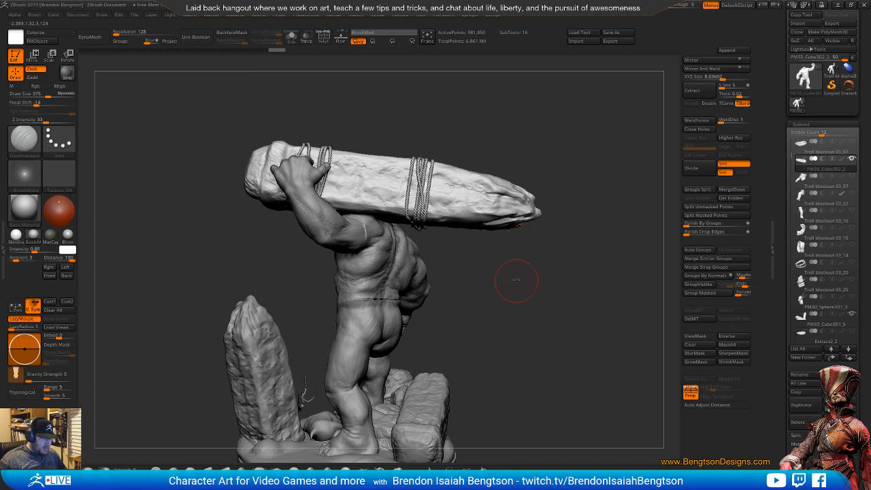
# - Rotate the club slightly about its thick end from the back and front views to balance its tilt
pyautogui.press('w')
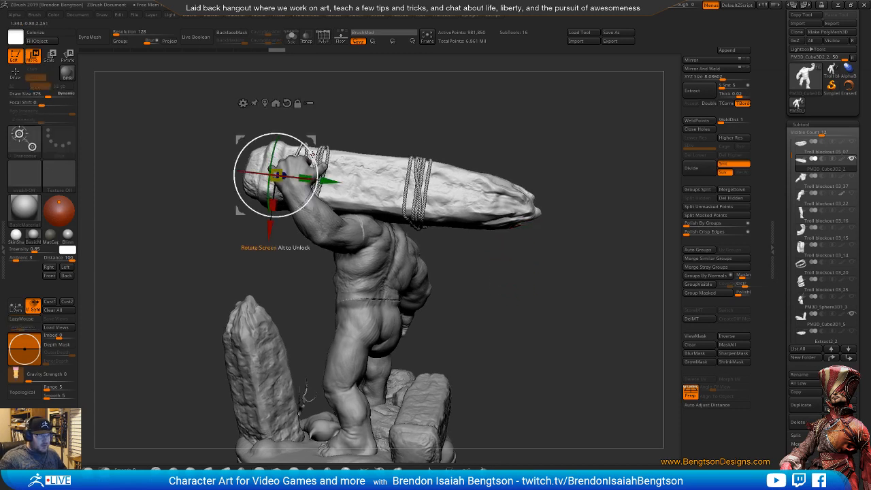
pyautogui.moveTo(315, 155); pyautogui.dragTo(316, 161)
pyautogui.moveTo(443, 136); pyautogui.dragTo(521, 143)
pyautogui.keyDown('alt'); pyautogui.moveTo(428, 171); pyautogui.dragTo(536, 155); pyautogui.keyUp('alt')
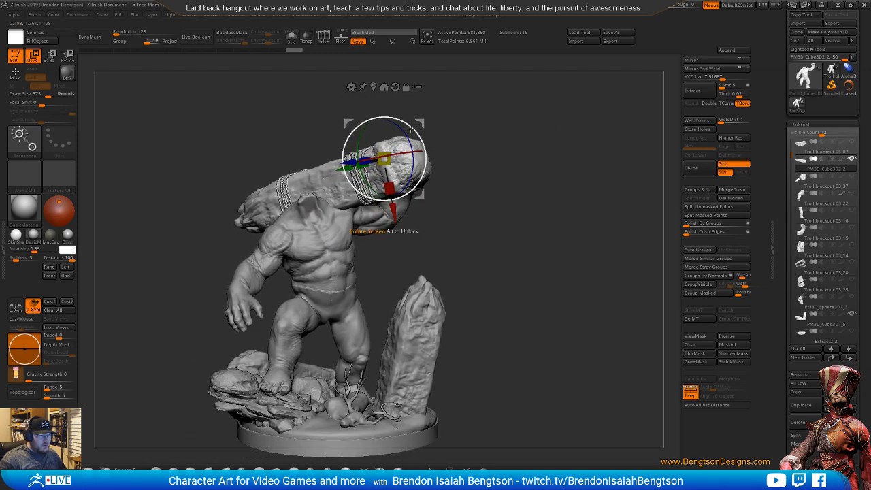
pyautogui.moveTo(404, 129); pyautogui.dragTo(406, 136)
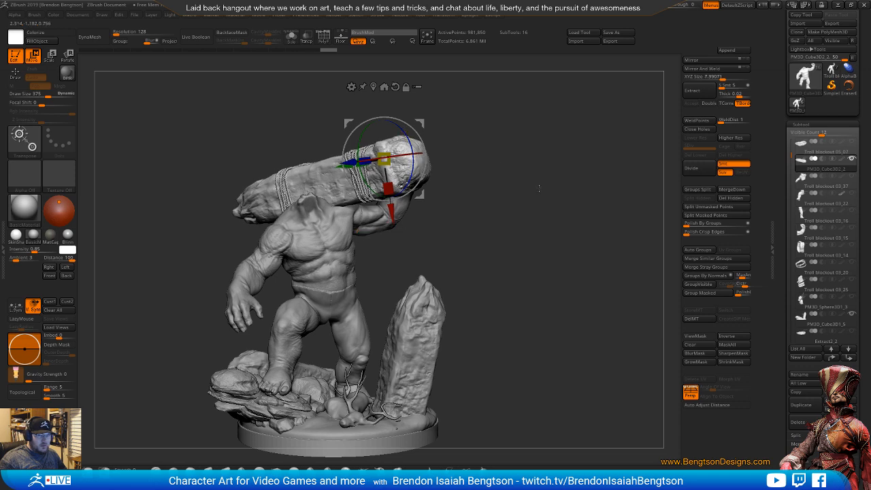
pyautogui.keyDown('alt'); pyautogui.moveTo(571, 246); pyautogui.dragTo(576, 207); pyautogui.keyUp('alt')
pyautogui.press('q')
pyautogui.moveTo(575, 248); pyautogui.dragTo(584, 208)
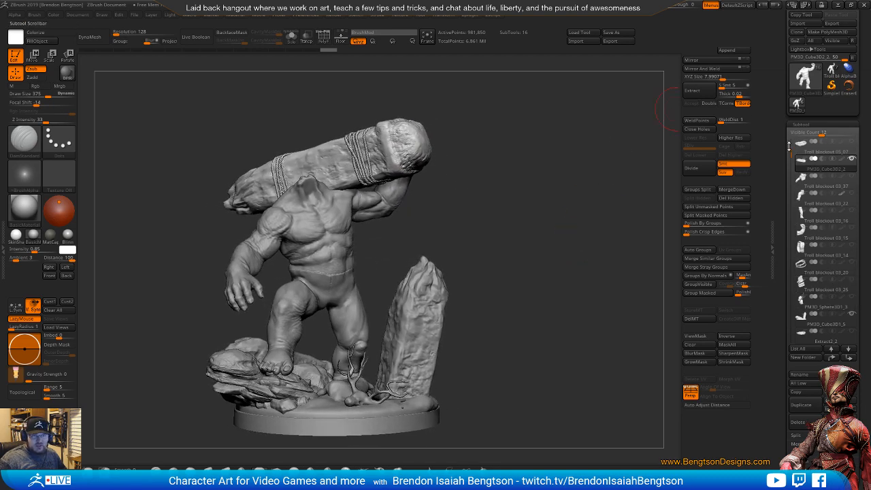
# - Show the Troll blockout 12_1 condensed head subtool, quick-save the project, and view the figure from behind
pyautogui.moveTo(792, 154)
pyautogui.mouseDown()
pyautogui.moveTo(792, 183)
pyautogui.moveTo(794, 139)
pyautogui.mouseUp()
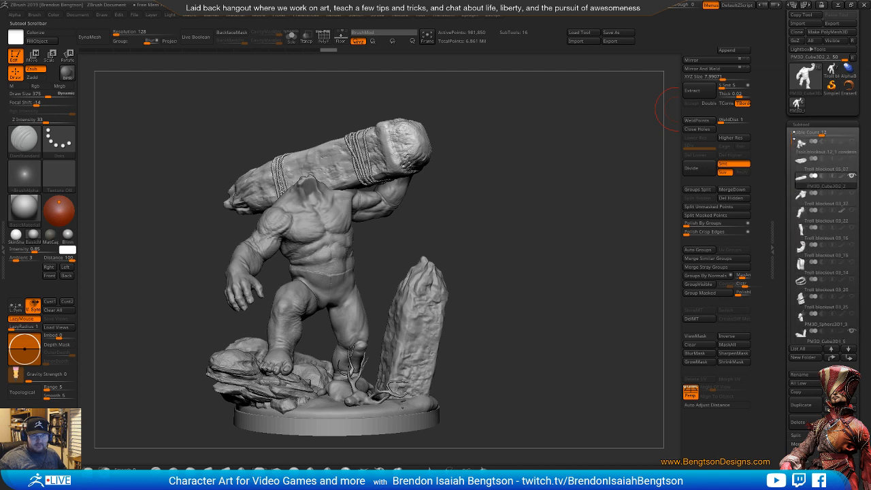
pyautogui.click(850, 144)
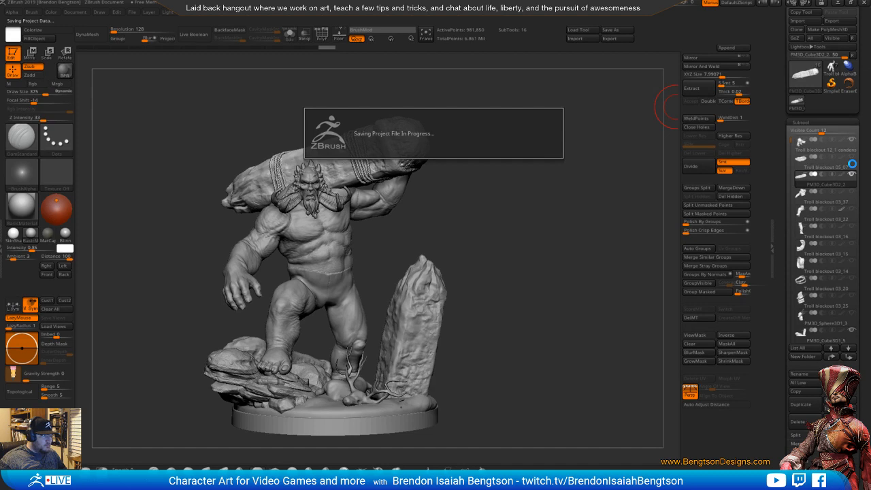
pyautogui.moveTo(614, 286); pyautogui.dragTo(677, 297)
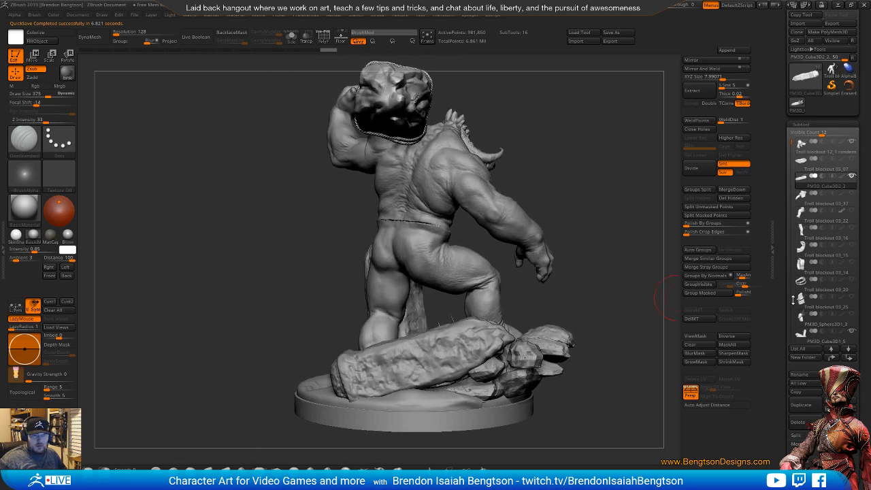
# - Select and show the reposed Troll blockout 03_38 body, hide Troll blockout 03_39, and check the statue from the back
pyautogui.moveTo(801, 183)
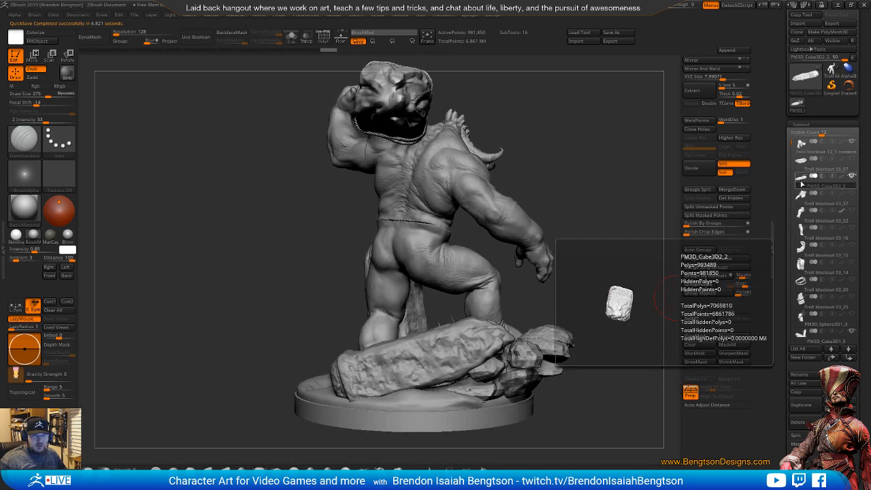
pyautogui.moveTo(803, 158)
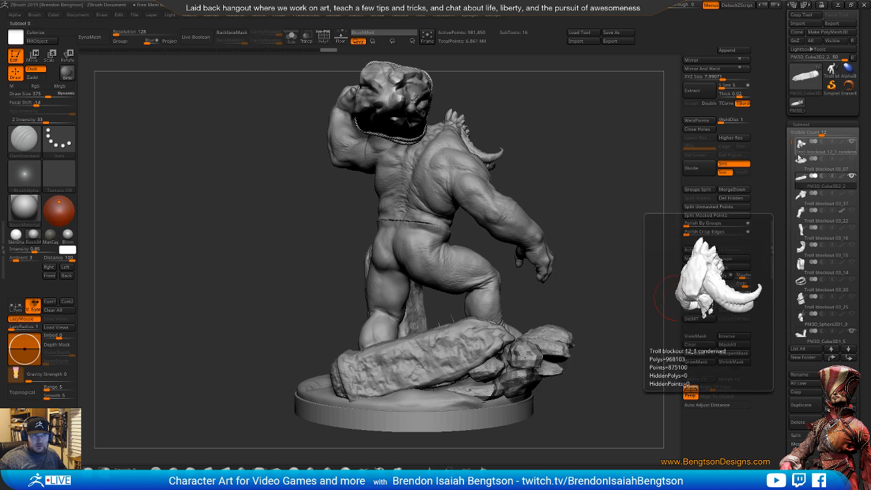
pyautogui.moveTo(792, 143); pyautogui.dragTo(793, 212)
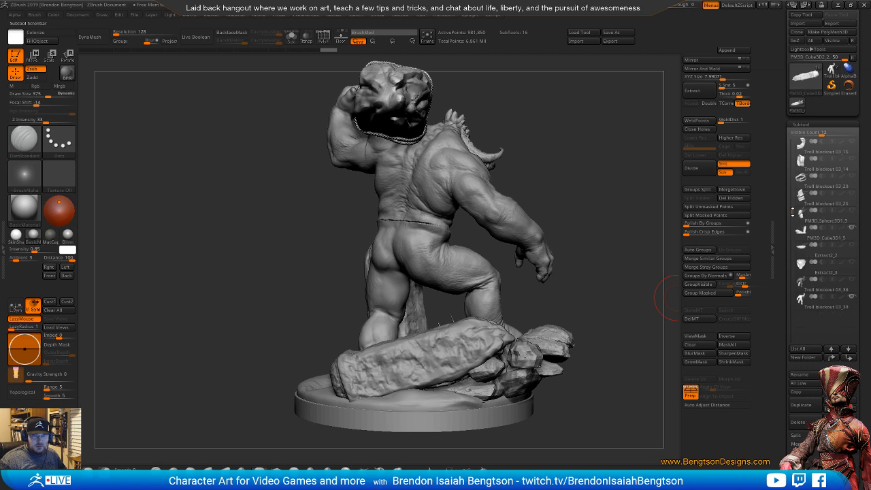
pyautogui.click(812, 291)
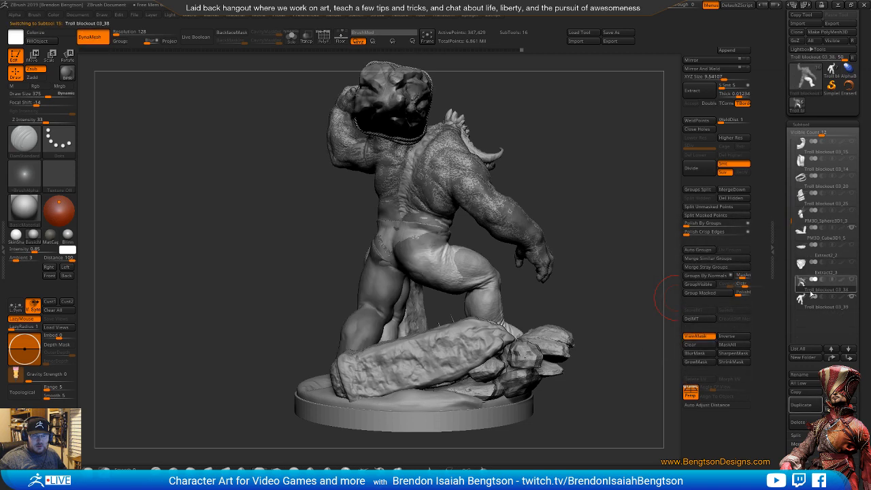
pyautogui.moveTo(814, 307)
pyautogui.click(850, 299)
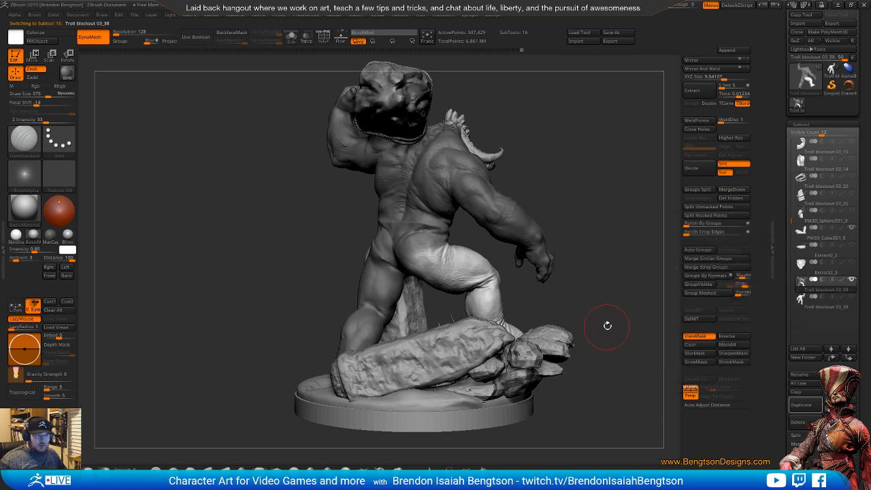
pyautogui.moveTo(608, 323)
pyautogui.mouseDown()
pyautogui.moveTo(569, 306)
pyautogui.moveTo(602, 315)
pyautogui.moveTo(554, 274)
pyautogui.mouseUp()
pyautogui.moveTo(452, 213); pyautogui.dragTo(483, 221)
pyautogui.keyDown('ctrl'); pyautogui.moveTo(436, 199); pyautogui.dragTo(433, 184, button='right'); pyautogui.keyUp('ctrl')
pyautogui.moveTo(409, 229)
pyautogui.mouseDown(button='right')
pyautogui.moveTo(420, 218)
pyautogui.moveTo(474, 215)
pyautogui.moveTo(395, 213)
pyautogui.mouseUp(button='right')
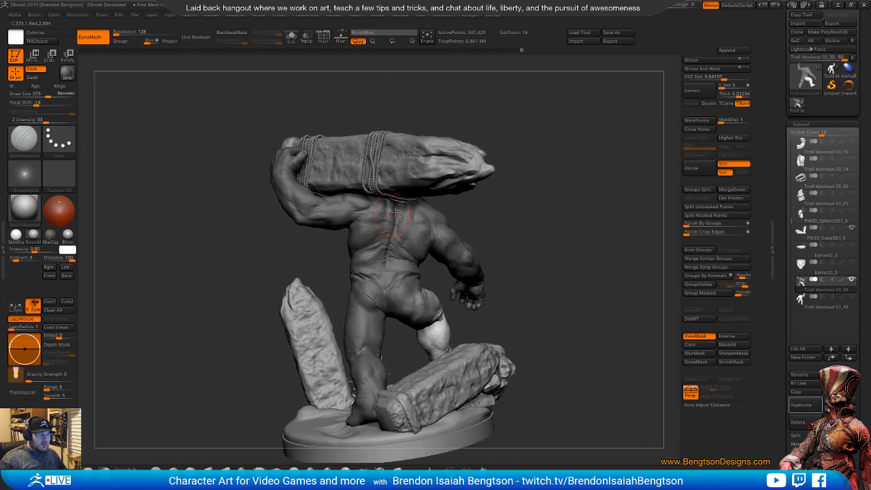
# - Clear the leg mask, then lasso-mask the raised arm and invert so only that arm stays editable
pyautogui.moveTo(511, 239); pyautogui.dragTo(485, 218, button='right')
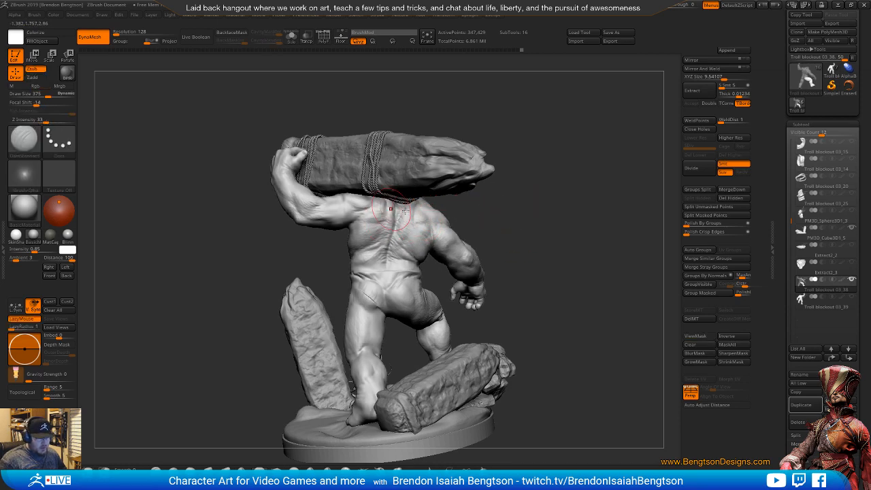
pyautogui.moveTo(391, 209); pyautogui.dragTo(416, 196, button='right')
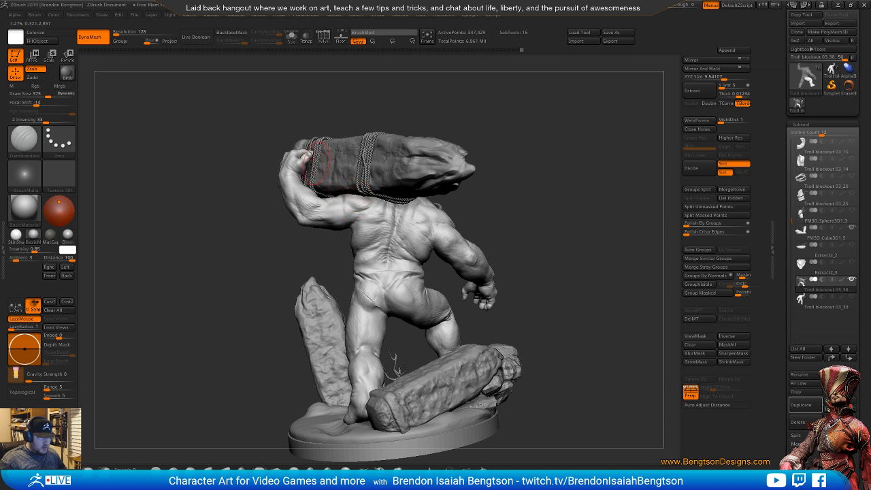
pyautogui.moveTo(332, 110)
pyautogui.keyDown('ctrl'); pyautogui.mouseDown()
pyautogui.moveTo(267, 133)
pyautogui.moveTo(304, 256)
pyautogui.moveTo(347, 236)
pyautogui.moveTo(367, 199)
pyautogui.mouseUp(); pyautogui.keyUp('ctrl')
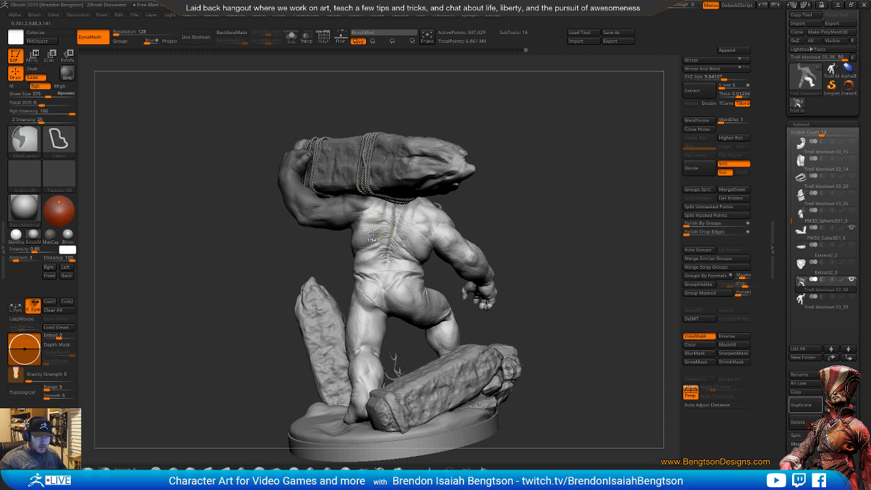
pyautogui.keyDown('ctrl'); pyautogui.click(535, 214); pyautogui.keyUp('ctrl')
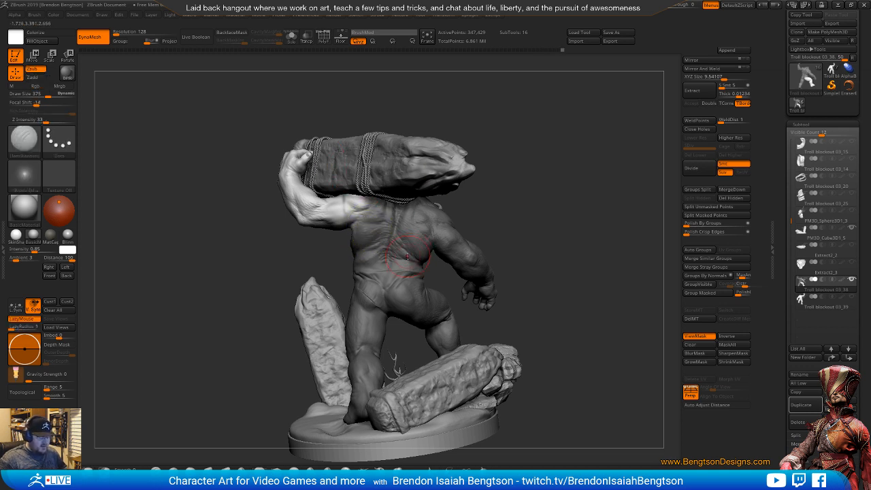
# - Place a Transpose line from the shoulder to the elbow of the raised arm and rotate the arm about the shoulder
pyautogui.press('w')
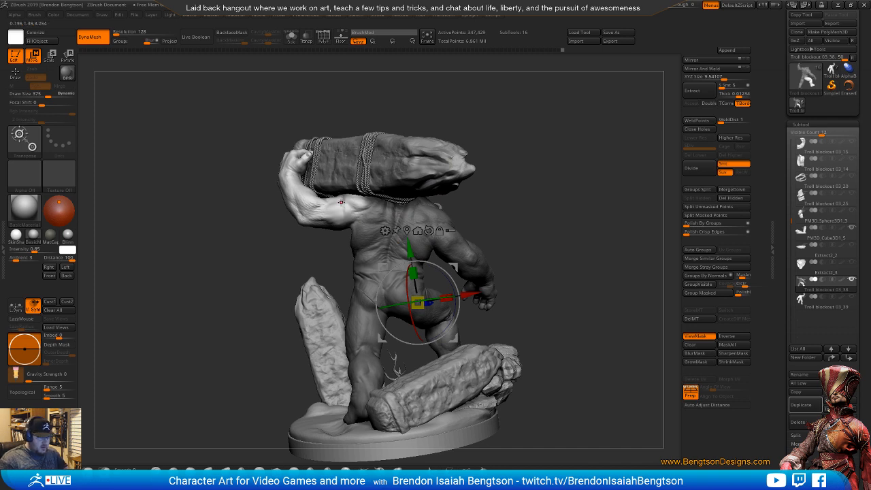
pyautogui.click(341, 202)
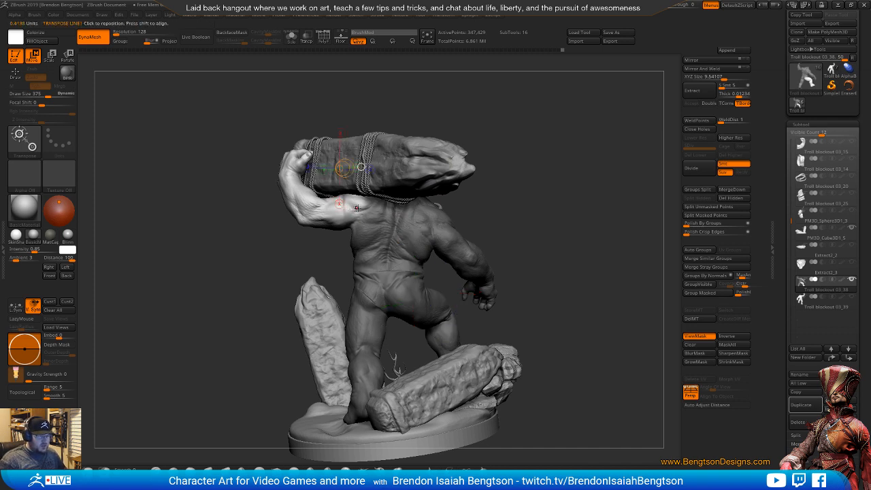
pyautogui.moveTo(357, 207); pyautogui.dragTo(282, 196)
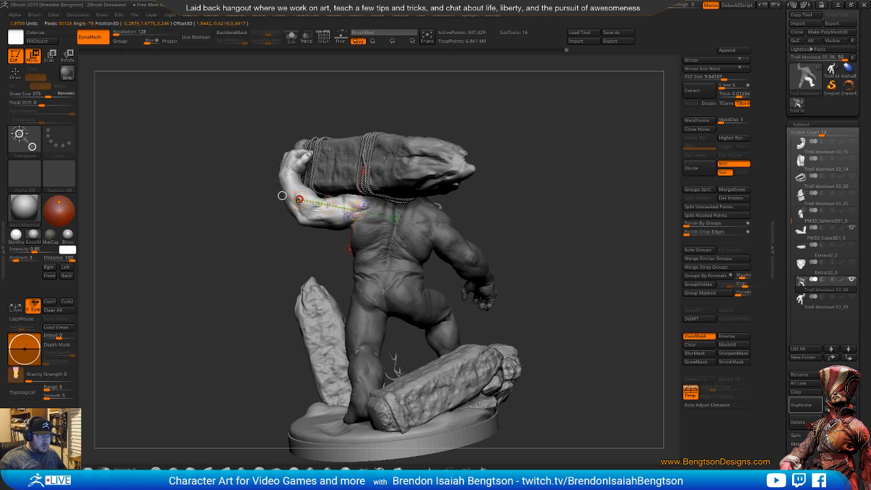
pyautogui.press('r')
pyautogui.moveTo(299, 200); pyautogui.dragTo(427, 187)
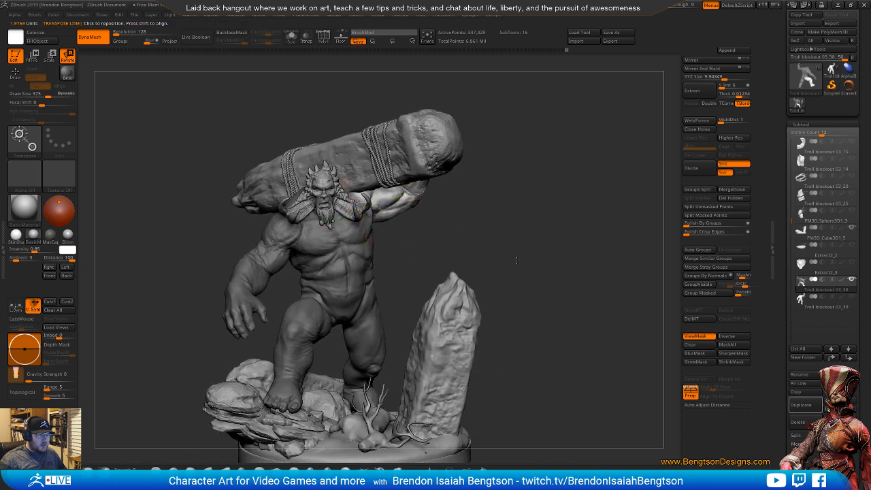
# - Return to Draw mode, clear the mask, and check the raised arm and club from the front
pyautogui.moveTo(517, 261)
pyautogui.mouseDown()
pyautogui.moveTo(513, 196)
pyautogui.moveTo(504, 199)
pyautogui.moveTo(498, 179)
pyautogui.moveTo(486, 225)
pyautogui.moveTo(491, 313)
pyautogui.moveTo(491, 179)
pyautogui.mouseUp()
pyautogui.press('q')
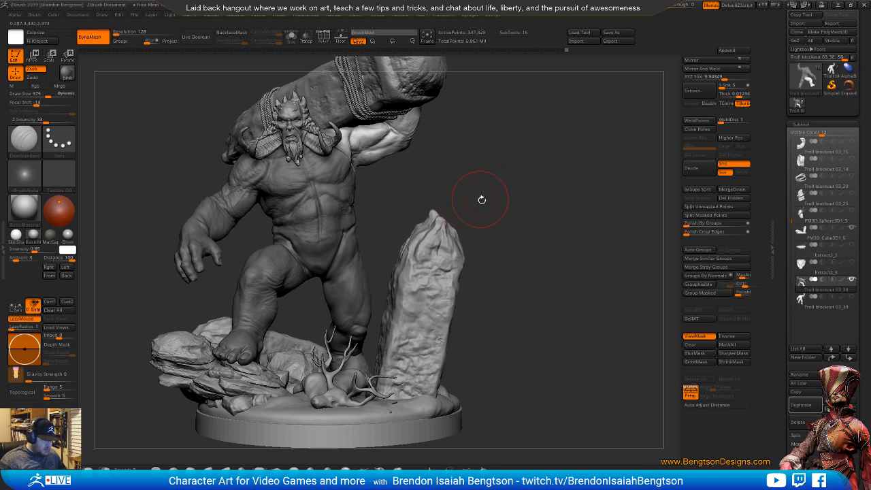
pyautogui.moveTo(482, 200)
pyautogui.mouseDown()
pyautogui.moveTo(486, 185)
pyautogui.moveTo(509, 192)
pyautogui.moveTo(464, 213)
pyautogui.moveTo(485, 197)
pyautogui.mouseUp()
pyautogui.moveTo(429, 231); pyautogui.dragTo(473, 181)
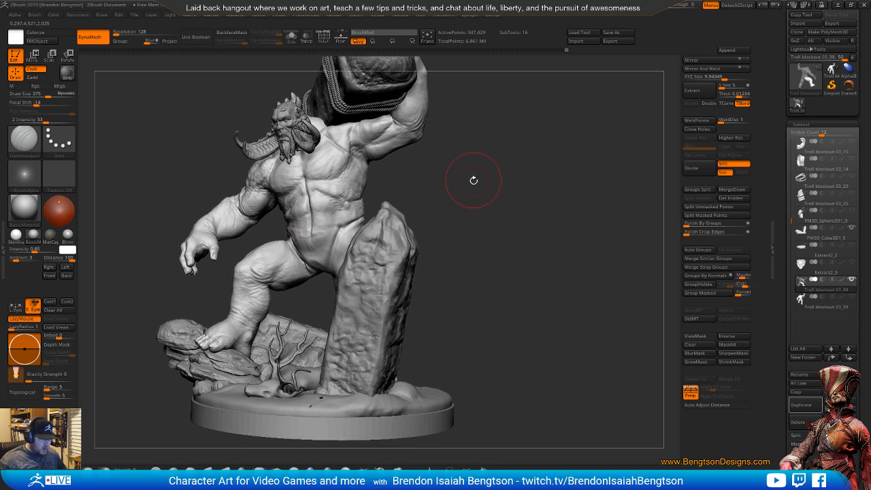
# - Isolate the troll body and set the ClayBuildup brush to draw size 274
pyautogui.hotkey('shift', 's')
pyautogui.moveTo(479, 247)
pyautogui.keyDown('alt'); pyautogui.mouseDown()
pyautogui.moveTo(488, 266)
pyautogui.moveTo(506, 252)
pyautogui.moveTo(495, 255)
pyautogui.mouseUp(); pyautogui.keyUp('alt')
pyautogui.press('b')
pyautogui.press('c')
pyautogui.press('b')
pyautogui.press('space')
pyautogui.moveTo(338, 266); pyautogui.dragTo(339, 266)
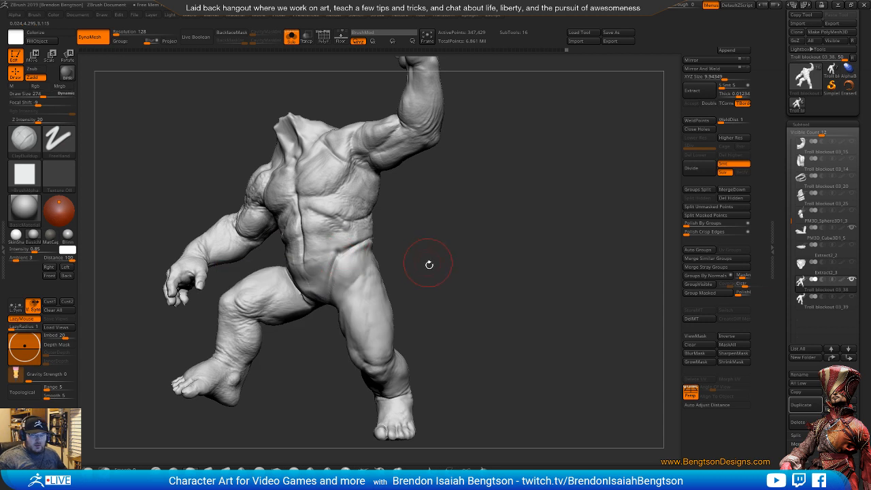
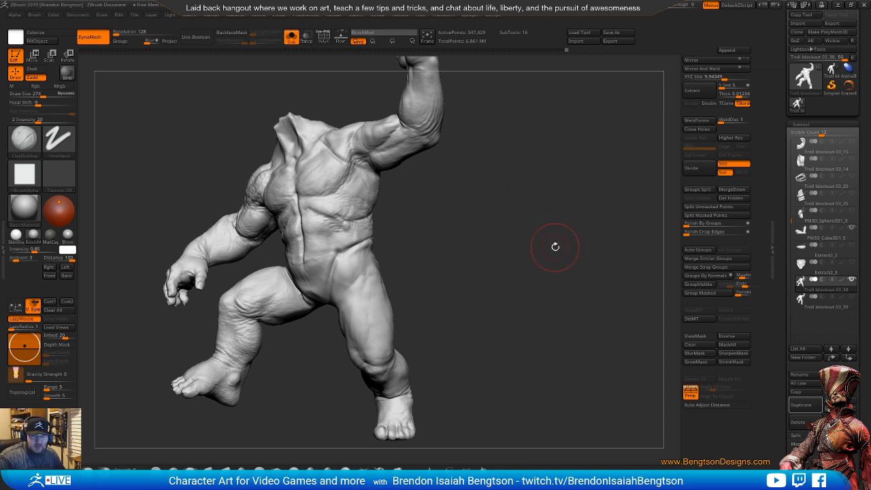
# - Carve the hip crease between the abdomen and the standing leg with DamStandard at draw size 99
pyautogui.moveTo(547, 258)
pyautogui.mouseDown()
pyautogui.moveTo(519, 256)
pyautogui.moveTo(552, 235)
pyautogui.moveTo(554, 258)
pyautogui.moveTo(537, 258)
pyautogui.moveTo(544, 265)
pyautogui.mouseUp()
pyautogui.moveTo(513, 227); pyautogui.dragTo(550, 230)
pyautogui.press('b')
pyautogui.press('d')
pyautogui.press('s')
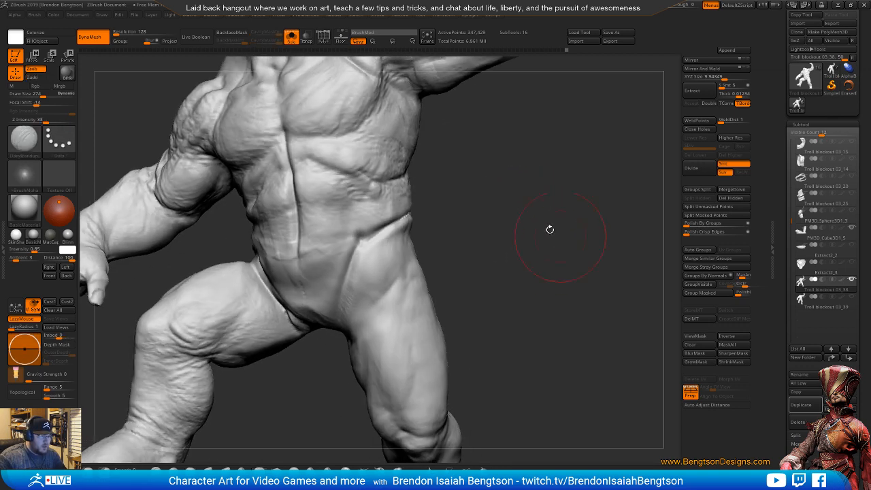
pyautogui.press('space')
pyautogui.moveTo(390, 246); pyautogui.dragTo(369, 247)
pyautogui.moveTo(517, 235)
pyautogui.mouseDown()
pyautogui.moveTo(512, 225)
pyautogui.moveTo(454, 225)
pyautogui.mouseUp()
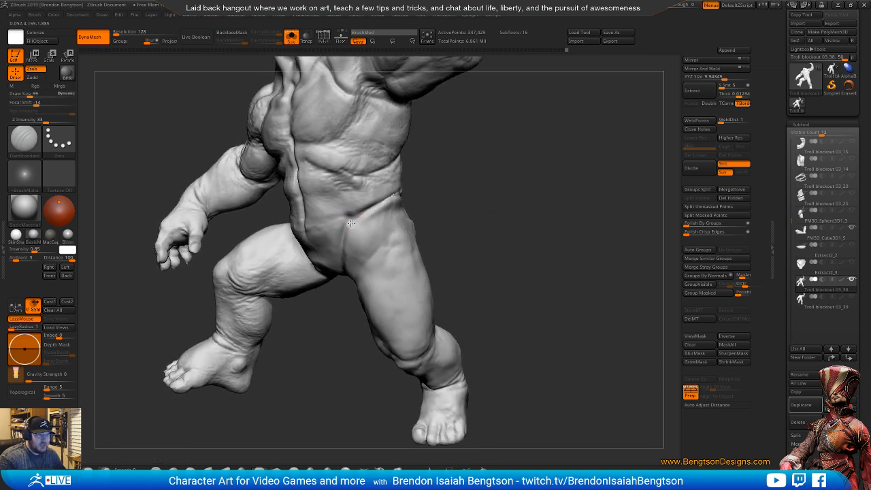
pyautogui.moveTo(350, 222)
pyautogui.mouseDown()
pyautogui.moveTo(353, 206)
pyautogui.moveTo(390, 186)
pyautogui.mouseUp()
pyautogui.moveTo(482, 205)
pyautogui.mouseDown()
pyautogui.moveTo(498, 206)
pyautogui.moveTo(489, 234)
pyautogui.moveTo(511, 202)
pyautogui.mouseUp()
# - Build up the hip and groin of the standing leg with ClayBuildup, enlarging the brush to draw size 222
pyautogui.press('b')
pyautogui.press('c')
pyautogui.press('b')
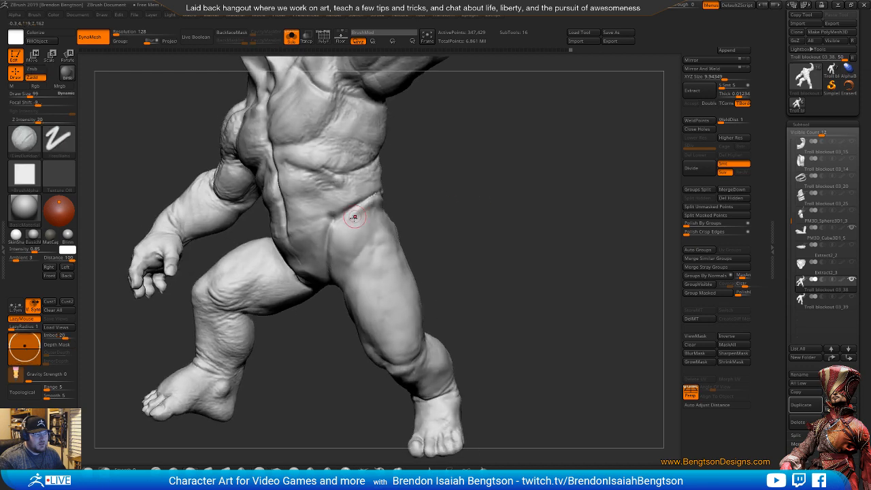
pyautogui.press('space')
pyautogui.moveTo(373, 209); pyautogui.dragTo(376, 207)
pyautogui.moveTo(444, 198); pyautogui.dragTo(381, 204)
pyautogui.press('b')
pyautogui.press('d')
pyautogui.press('s')
pyautogui.press('b')
pyautogui.press('c')
pyautogui.press('b')
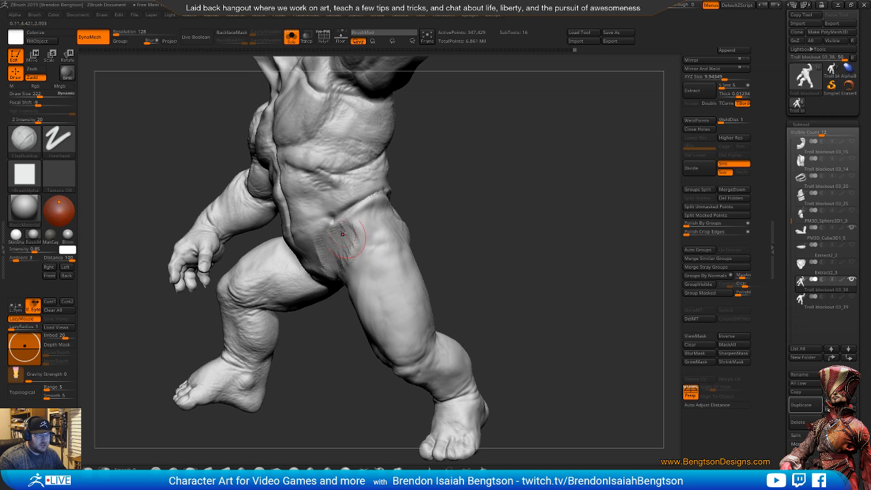
# - Carve muscle separations from the groin down the standing leg's inner thigh with DamStandard at draw size 157
pyautogui.moveTo(443, 197); pyautogui.dragTo(527, 224)
pyautogui.press('b')
pyautogui.press('d')
pyautogui.press('s')
pyautogui.press('space')
pyautogui.moveTo(358, 217); pyautogui.dragTo(347, 219)
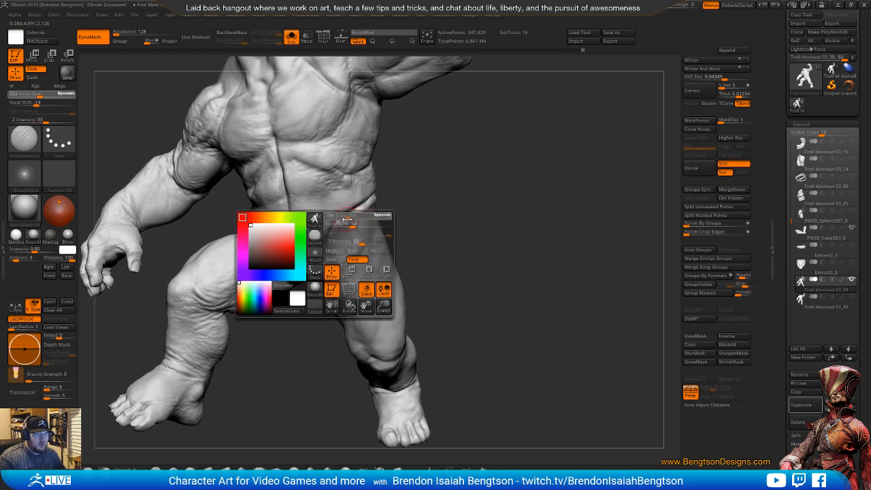
pyautogui.moveTo(490, 206)
pyautogui.mouseDown()
pyautogui.moveTo(545, 210)
pyautogui.moveTo(561, 236)
pyautogui.moveTo(551, 213)
pyautogui.mouseUp()
pyautogui.moveTo(475, 235)
pyautogui.mouseDown()
pyautogui.moveTo(453, 241)
pyautogui.moveTo(468, 228)
pyautogui.moveTo(459, 218)
pyautogui.mouseUp()
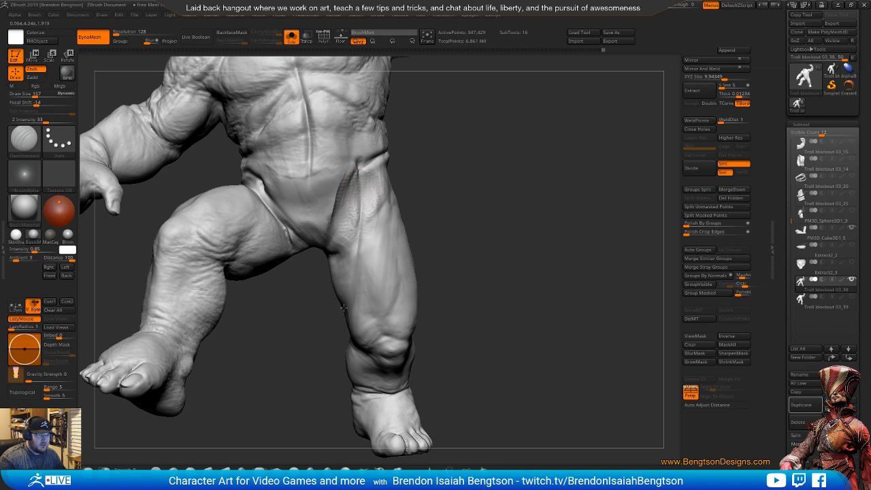
pyautogui.moveTo(340, 315)
pyautogui.mouseDown()
pyautogui.moveTo(486, 220)
pyautogui.moveTo(490, 270)
pyautogui.moveTo(358, 288)
pyautogui.mouseUp()
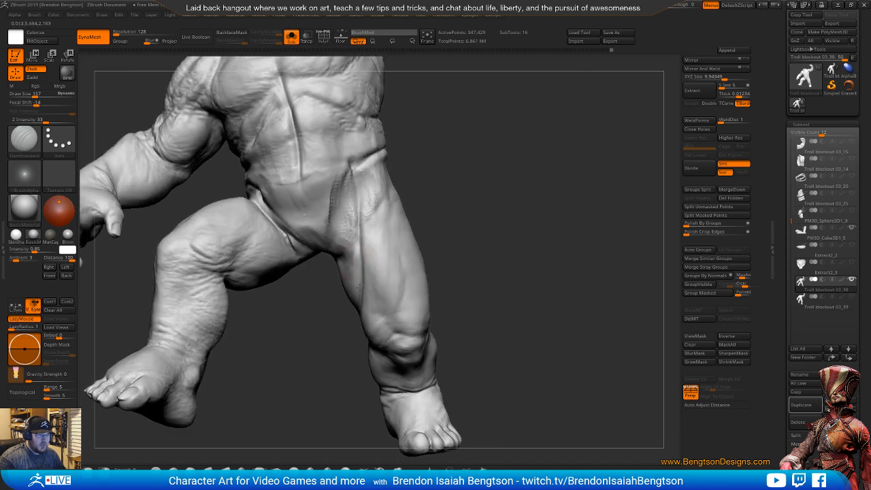
pyautogui.moveTo(445, 202); pyautogui.dragTo(363, 251)
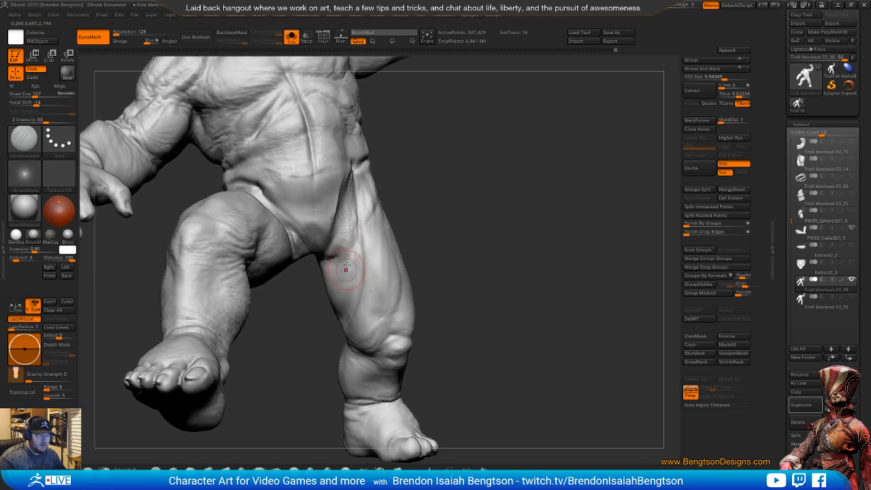
pyautogui.moveTo(496, 217)
pyautogui.mouseDown()
pyautogui.moveTo(515, 204)
pyautogui.moveTo(449, 187)
pyautogui.mouseUp()
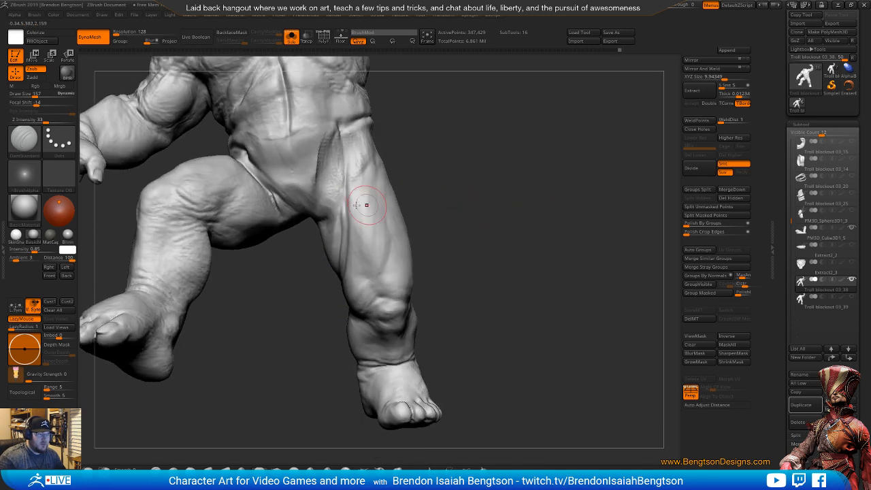
# - Add volume to the standing leg's groin and upper thigh with ClayBuildup at draw size 258
pyautogui.press('b')
pyautogui.press('c')
pyautogui.press('b')
pyautogui.moveTo(454, 150)
pyautogui.mouseDown()
pyautogui.moveTo(479, 171)
pyautogui.moveTo(477, 179)
pyautogui.mouseUp()
pyautogui.press('space')
pyautogui.moveTo(318, 169); pyautogui.dragTo(326, 170)
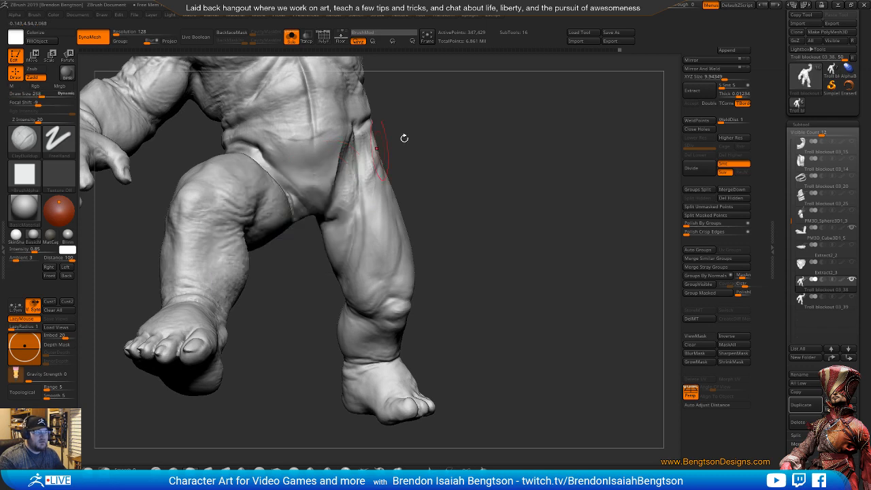
pyautogui.keyDown('alt'); pyautogui.moveTo(416, 160); pyautogui.dragTo(461, 203); pyautogui.keyUp('alt')
pyautogui.moveTo(558, 194); pyautogui.dragTo(376, 236)
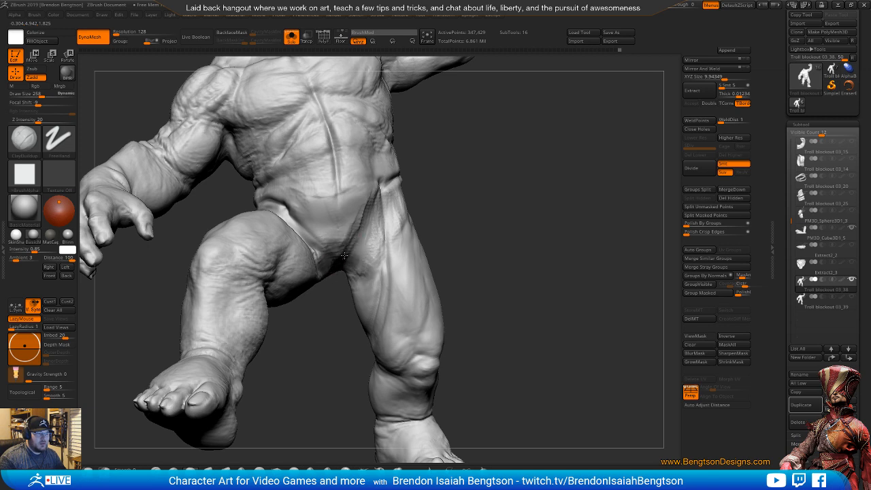
pyautogui.press('f')
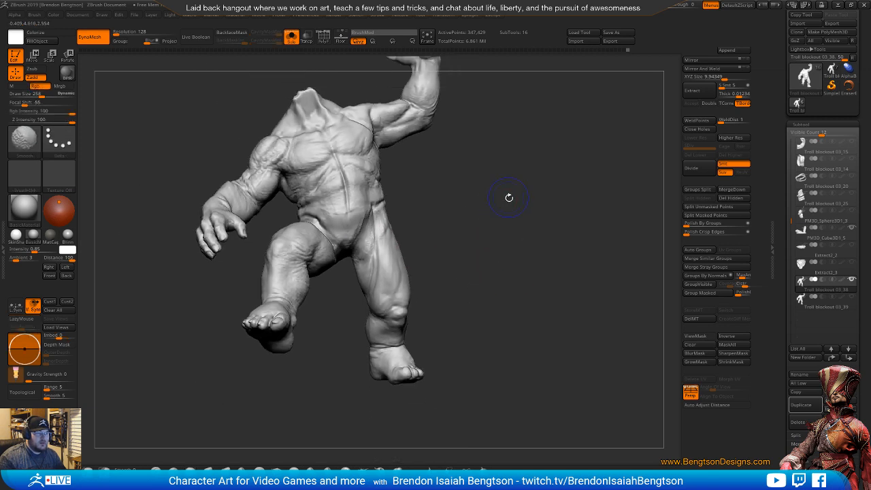
pyautogui.moveTo(508, 196)
pyautogui.mouseDown()
pyautogui.moveTo(465, 274)
pyautogui.moveTo(467, 263)
pyautogui.moveTo(484, 271)
pyautogui.mouseUp()
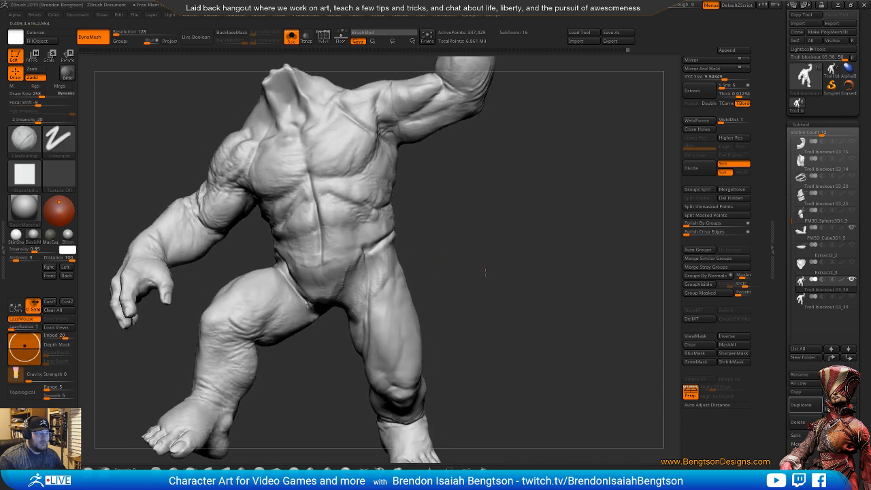
# - Adjust the lower abdomen and groin contours with Move Topological at draw size 366, working from the front and side
pyautogui.press('b')
pyautogui.press('m')
pyautogui.press('t')
pyautogui.press('space')
pyautogui.moveTo(293, 271); pyautogui.dragTo(302, 272)
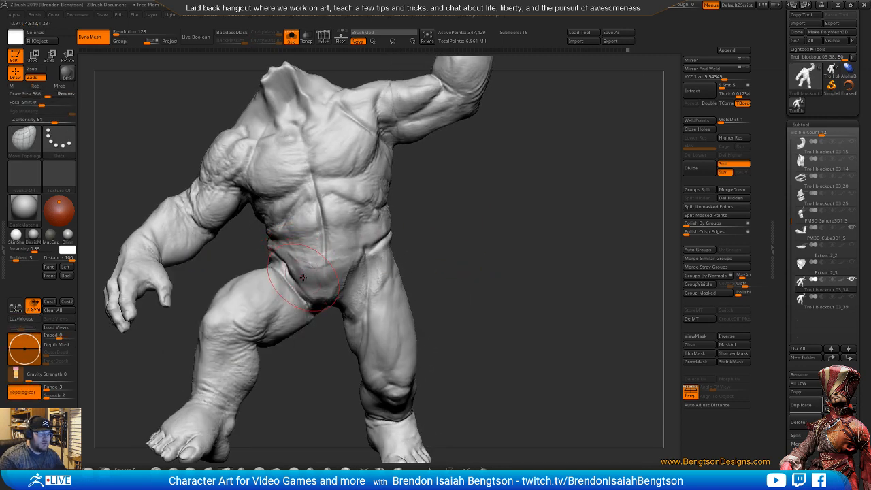
pyautogui.keyDown('alt'); pyautogui.moveTo(476, 264); pyautogui.dragTo(514, 263); pyautogui.keyUp('alt')
pyautogui.moveTo(515, 263); pyautogui.dragTo(408, 267)
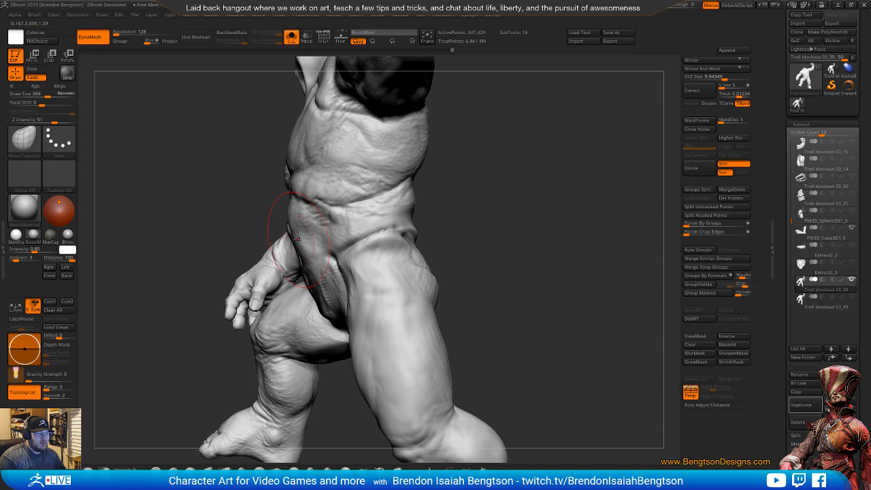
pyautogui.moveTo(237, 222); pyautogui.dragTo(513, 226)
pyautogui.moveTo(560, 293)
pyautogui.mouseDown()
pyautogui.moveTo(544, 296)
pyautogui.moveTo(553, 251)
pyautogui.moveTo(550, 273)
pyautogui.moveTo(543, 232)
pyautogui.mouseUp()
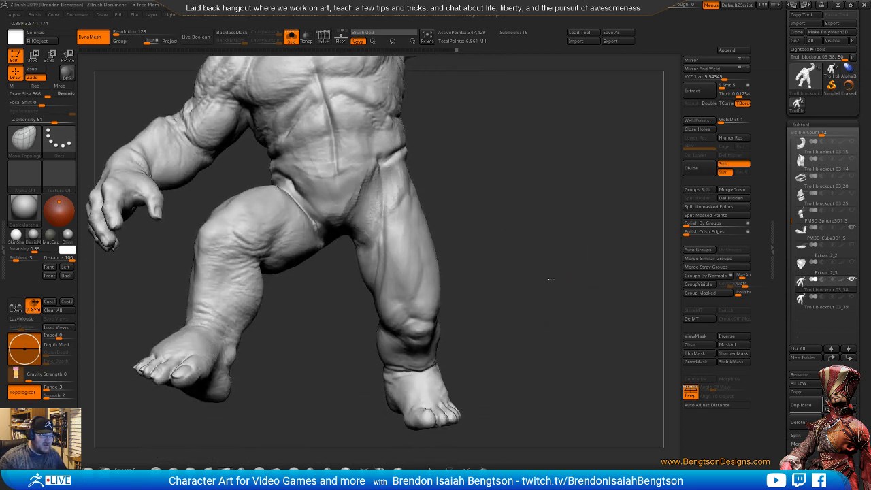
# - Sharpen the groin crease at the top of the standing thigh with DamStandard at draw size 201
pyautogui.moveTo(552, 279); pyautogui.dragTo(546, 255)
pyautogui.press('b')
pyautogui.press('d')
pyautogui.press('s')
pyautogui.press('space')
pyautogui.moveTo(377, 188); pyautogui.dragTo(363, 188)
pyautogui.moveTo(472, 175); pyautogui.dragTo(427, 185)
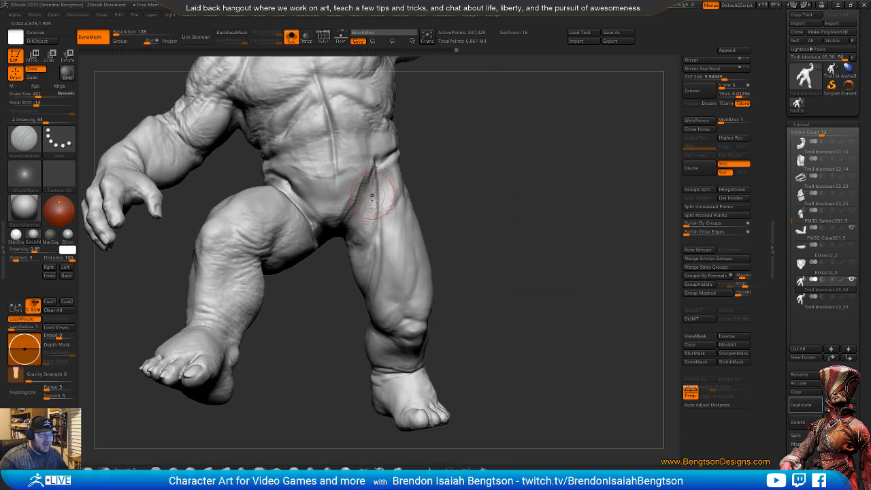
# - Fill out the standing leg's front and inner thigh muscles with ClayBuildup at draw size 201
pyautogui.press('b')
pyautogui.press('c')
pyautogui.press('b')
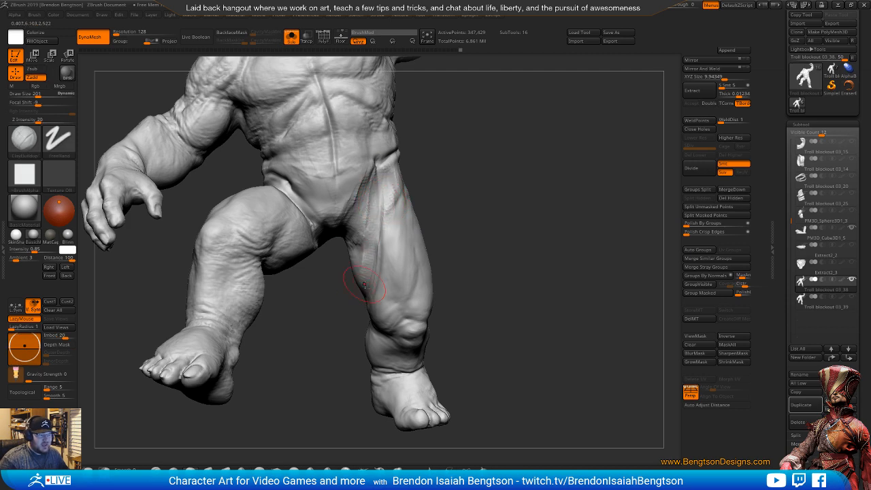
pyautogui.moveTo(374, 171); pyautogui.dragTo(430, 167, button='right')
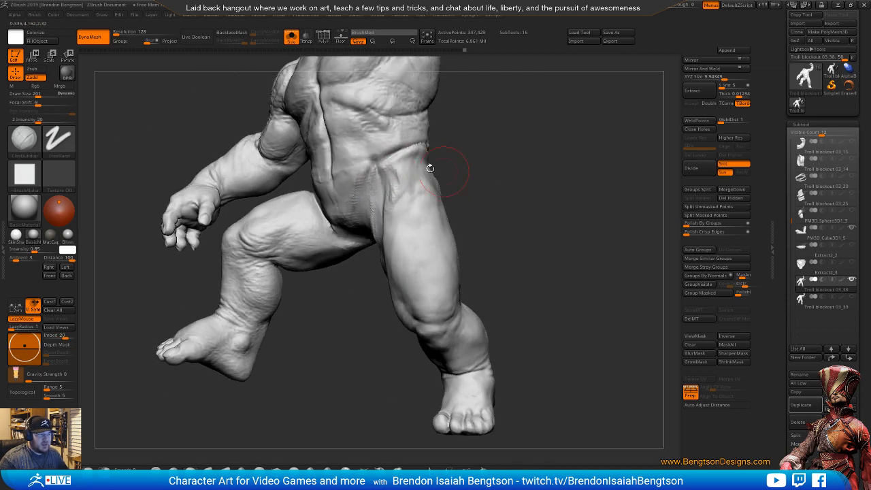
pyautogui.moveTo(513, 192)
pyautogui.mouseDown()
pyautogui.moveTo(490, 160)
pyautogui.moveTo(511, 162)
pyautogui.moveTo(477, 159)
pyautogui.moveTo(423, 177)
pyautogui.mouseUp()
# - Define the long thigh muscle lines from the hip toward the knee of the standing leg with DamStandard
pyautogui.press('b')
pyautogui.press('d')
pyautogui.press('s')
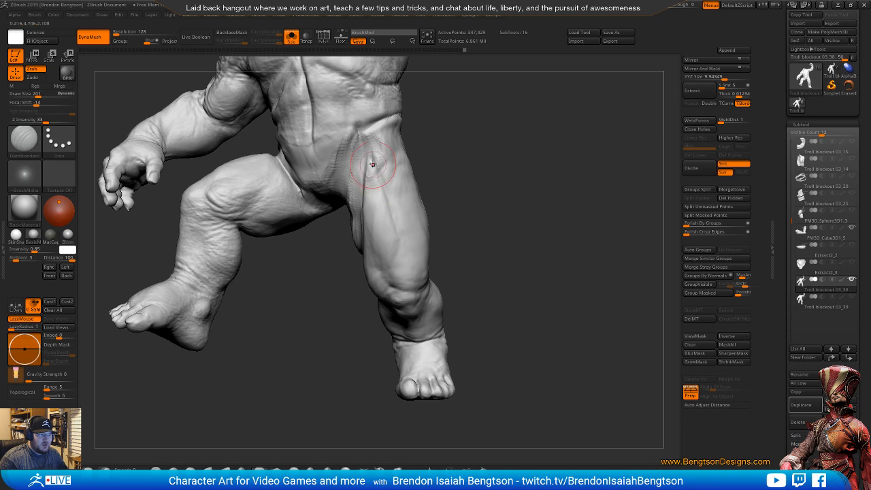
pyautogui.moveTo(400, 234); pyautogui.dragTo(399, 254)
pyautogui.moveTo(479, 243)
pyautogui.mouseDown()
pyautogui.moveTo(496, 245)
pyautogui.moveTo(510, 216)
pyautogui.mouseUp()
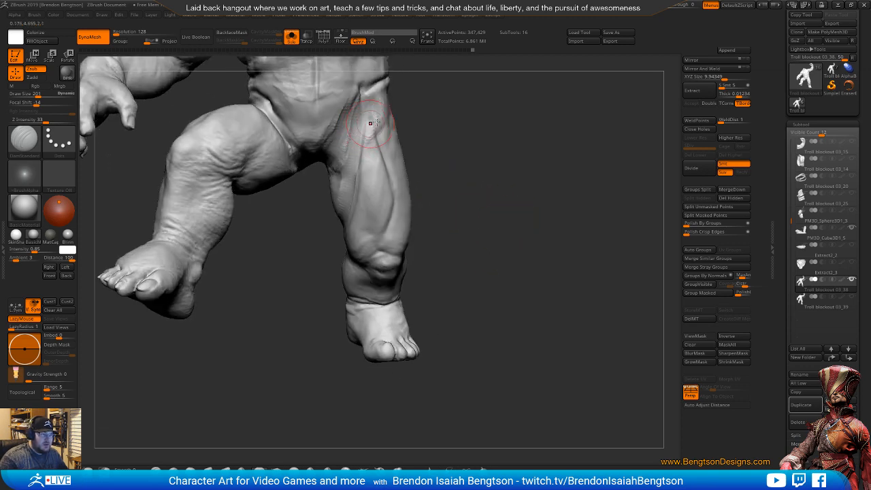
pyautogui.moveTo(408, 120); pyautogui.dragTo(517, 195)
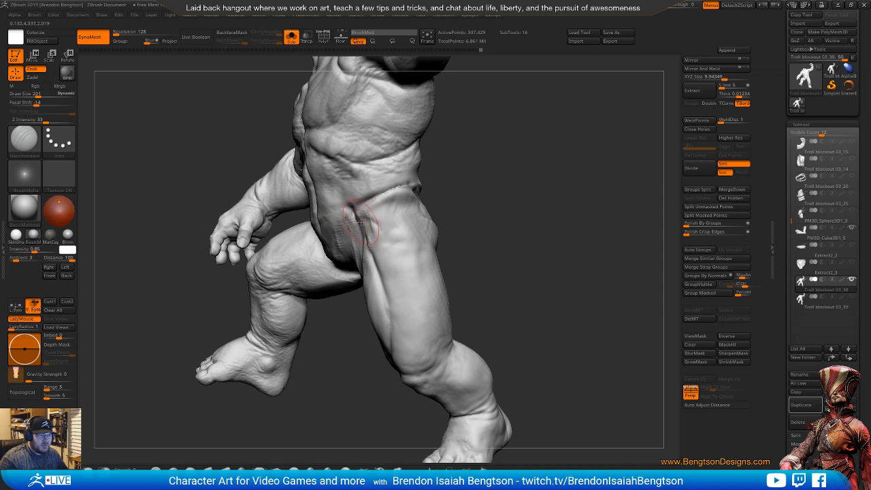
pyautogui.moveTo(502, 208); pyautogui.dragTo(458, 173)
pyautogui.moveTo(490, 228)
pyautogui.mouseDown()
pyautogui.moveTo(386, 232)
pyautogui.moveTo(499, 208)
pyautogui.moveTo(422, 225)
pyautogui.moveTo(449, 183)
pyautogui.mouseUp()
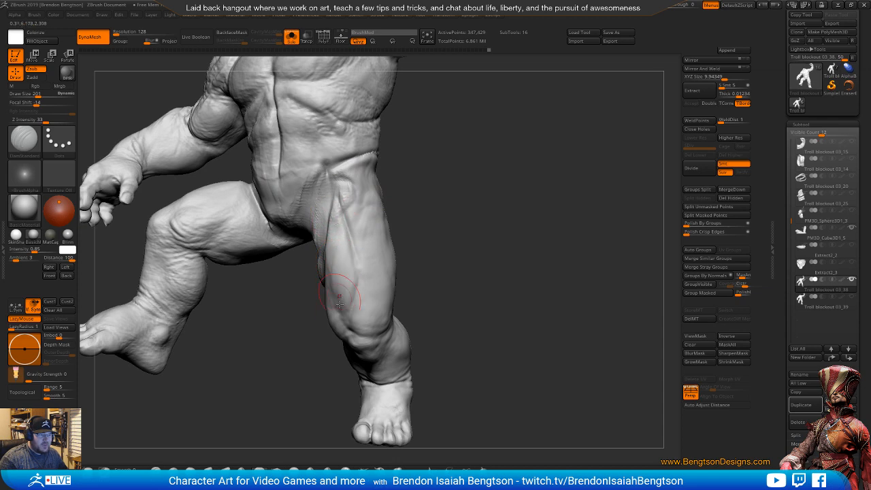
# - Reshape the inner thigh contour of the standing leg with Move Topological, working from a side angle
pyautogui.moveTo(439, 165)
pyautogui.mouseDown()
pyautogui.moveTo(476, 178)
pyautogui.moveTo(450, 184)
pyautogui.moveTo(482, 165)
pyautogui.moveTo(515, 166)
pyautogui.moveTo(483, 170)
pyautogui.mouseUp()
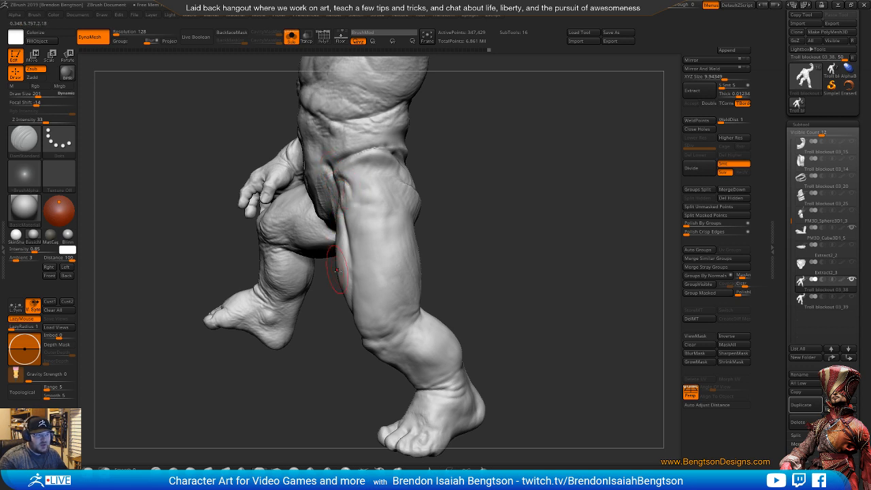
pyautogui.moveTo(499, 174)
pyautogui.mouseDown()
pyautogui.moveTo(490, 189)
pyautogui.moveTo(476, 185)
pyautogui.moveTo(494, 203)
pyautogui.moveTo(457, 178)
pyautogui.mouseUp()
pyautogui.press('b')
pyautogui.press('m')
pyautogui.press('t')
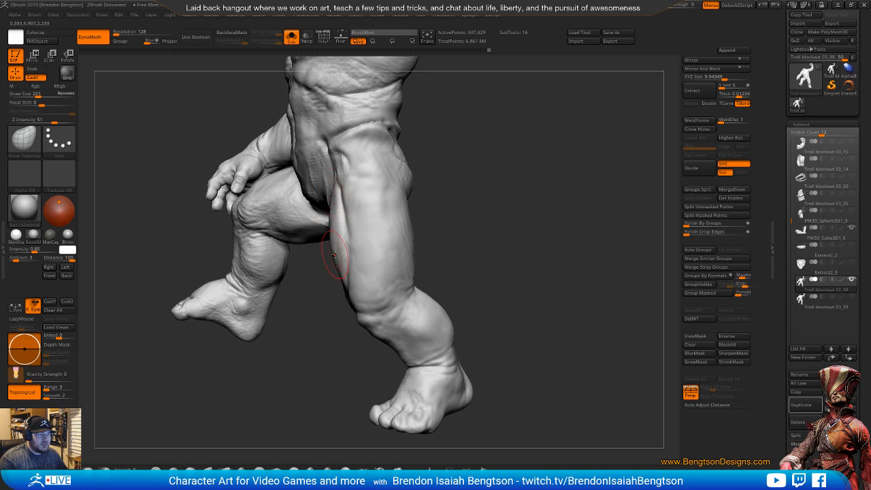
pyautogui.press('space')
pyautogui.moveTo(328, 255); pyautogui.dragTo(336, 272)
pyautogui.moveTo(446, 211)
pyautogui.mouseDown()
pyautogui.moveTo(532, 193)
pyautogui.moveTo(435, 205)
pyautogui.mouseUp()
# - Carve the muscle groove along the outer front thigh of the standing leg with DamStandard at draw size 135
pyautogui.press('b')
pyautogui.press('d')
pyautogui.press('s')
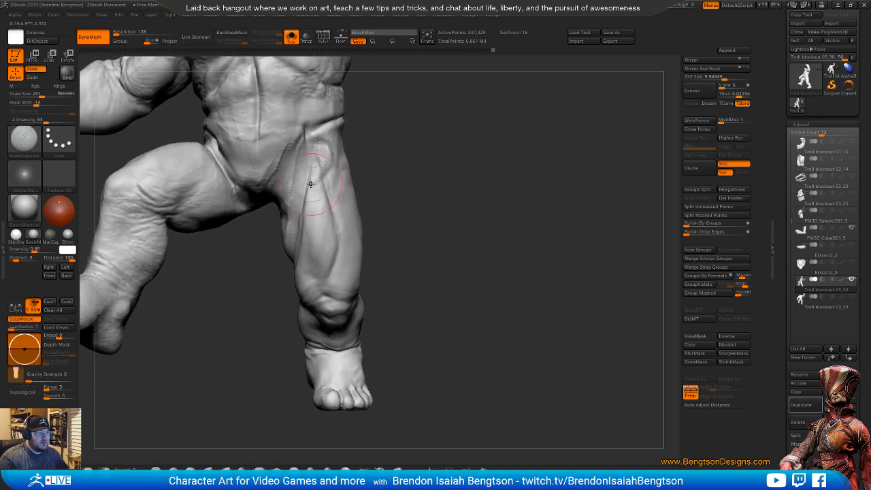
pyautogui.moveTo(386, 191); pyautogui.dragTo(412, 164)
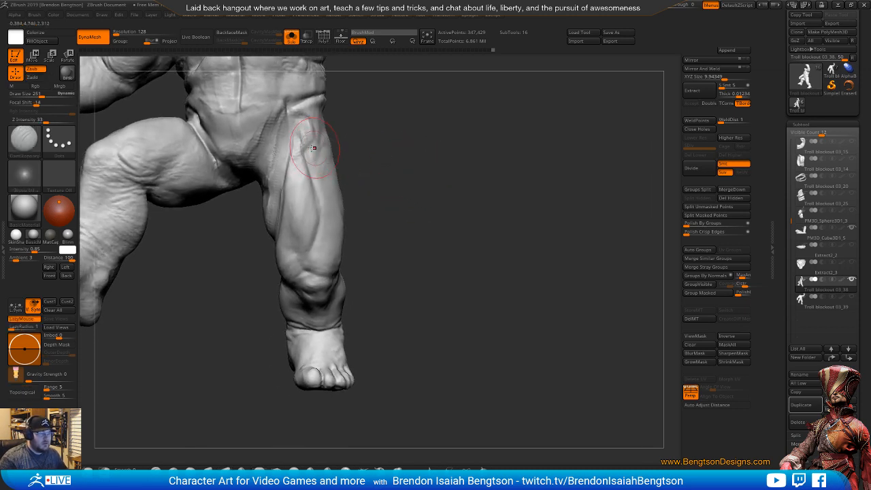
pyautogui.press('space')
pyautogui.moveTo(312, 147)
pyautogui.mouseDown()
pyautogui.moveTo(302, 146)
pyautogui.moveTo(323, 195)
pyautogui.mouseUp()
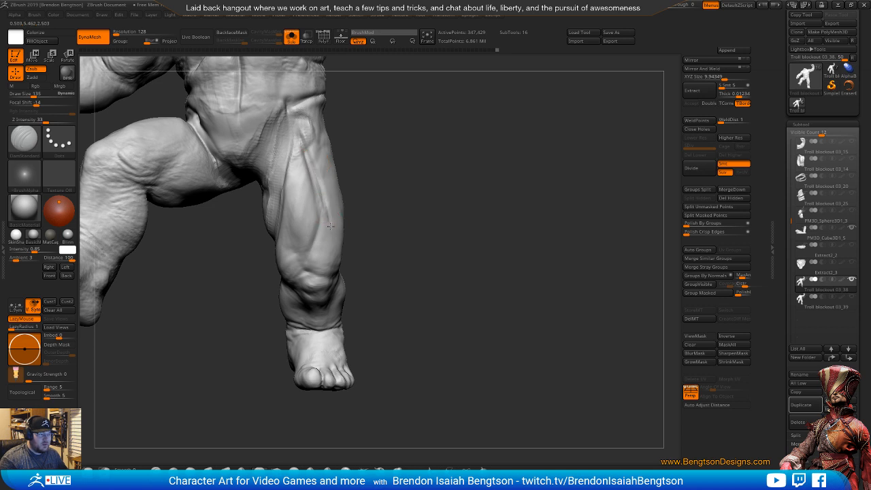
pyautogui.moveTo(330, 226); pyautogui.dragTo(320, 250)
pyautogui.moveTo(472, 243); pyautogui.dragTo(517, 261)
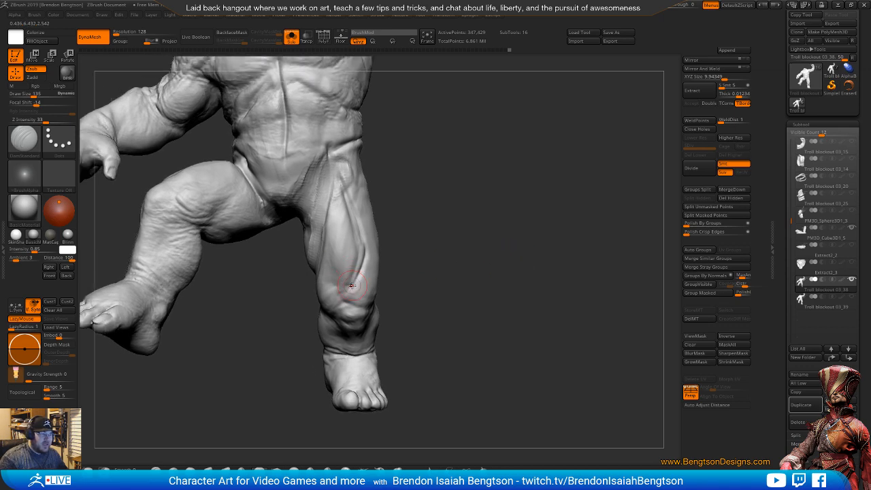
# - Sharpen the creases bordering the central thigh muscle down to the standing knee with DamStandard
pyautogui.moveTo(420, 273)
pyautogui.mouseDown()
pyautogui.moveTo(429, 245)
pyautogui.moveTo(445, 271)
pyautogui.moveTo(429, 259)
pyautogui.moveTo(434, 219)
pyautogui.moveTo(436, 238)
pyautogui.moveTo(474, 233)
pyautogui.moveTo(434, 177)
pyautogui.mouseUp()
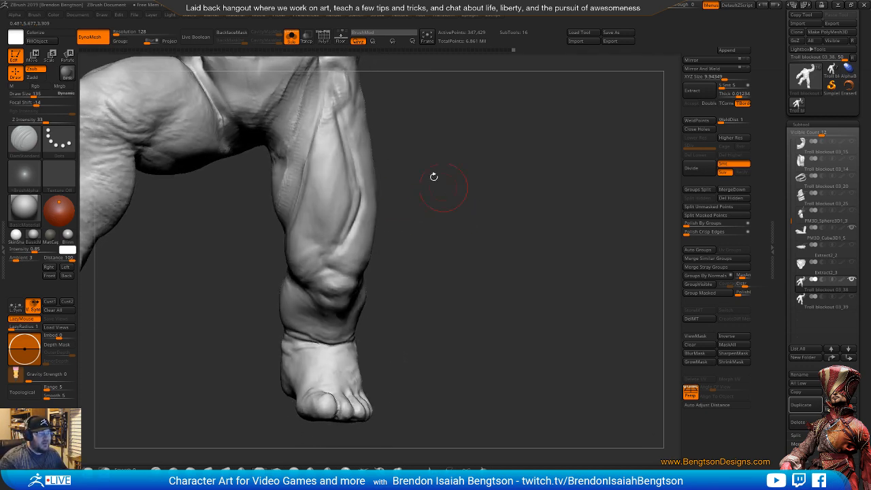
pyautogui.moveTo(387, 220)
pyautogui.mouseDown()
pyautogui.moveTo(399, 198)
pyautogui.moveTo(416, 200)
pyautogui.mouseUp()
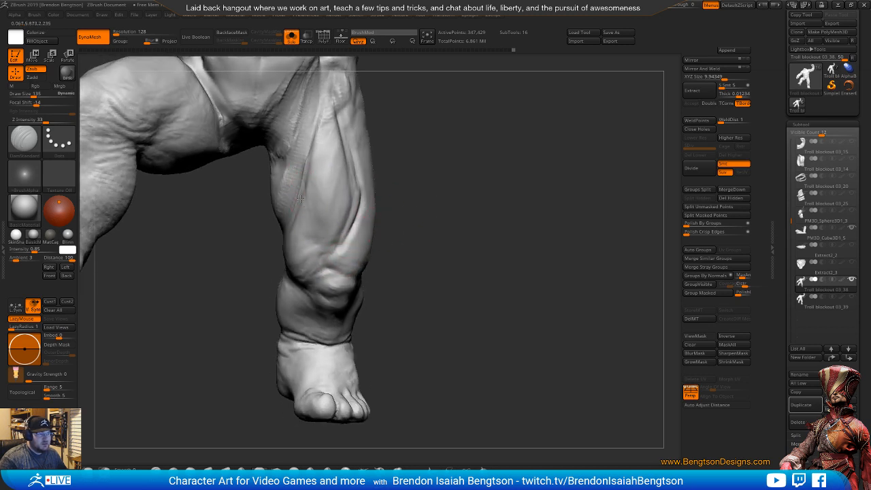
pyautogui.moveTo(304, 202)
pyautogui.mouseDown()
pyautogui.moveTo(302, 146)
pyautogui.moveTo(307, 194)
pyautogui.mouseUp()
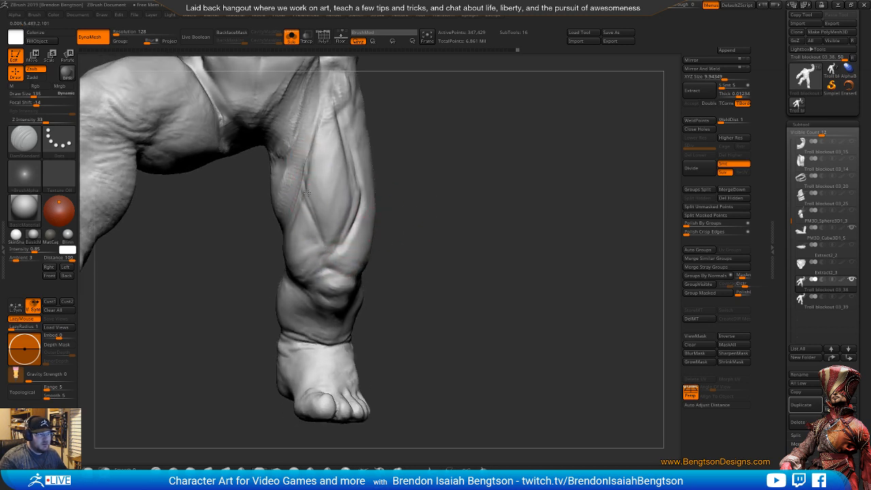
pyautogui.moveTo(409, 204)
pyautogui.mouseDown()
pyautogui.moveTo(433, 194)
pyautogui.moveTo(467, 233)
pyautogui.moveTo(363, 259)
pyautogui.mouseUp()
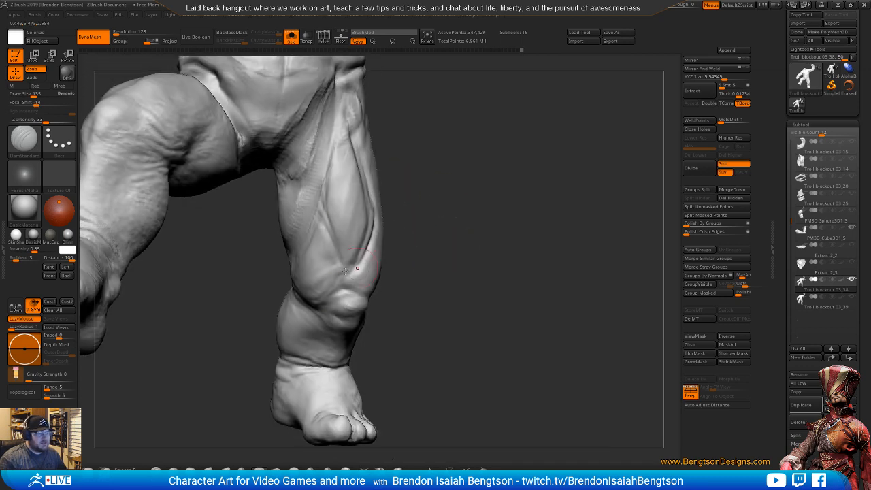
pyautogui.press('shift')
# - Build up the inner side of the standing knee with ClayBuildup, using draw sizes 163 and 208
pyautogui.press('space')
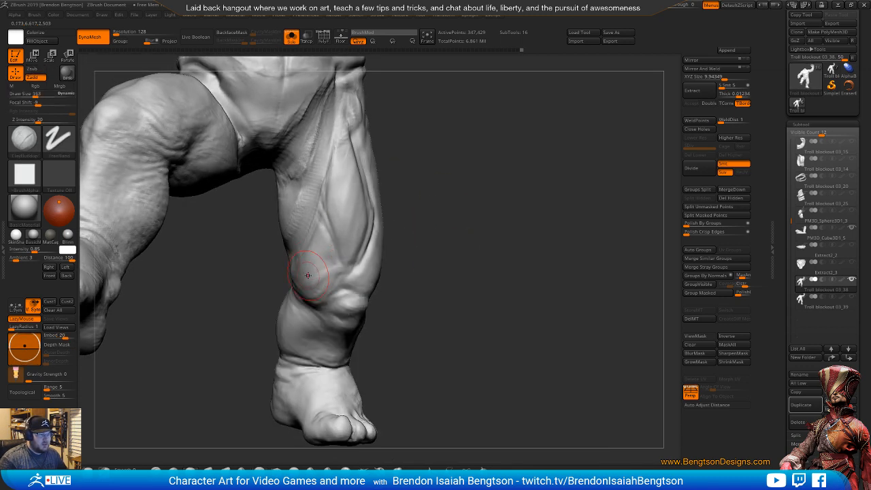
pyautogui.moveTo(420, 249); pyautogui.dragTo(291, 252)
pyautogui.moveTo(304, 297)
pyautogui.mouseDown()
pyautogui.moveTo(408, 204)
pyautogui.moveTo(492, 237)
pyautogui.moveTo(510, 262)
pyautogui.moveTo(521, 306)
pyautogui.moveTo(517, 282)
pyautogui.moveTo(340, 252)
pyautogui.moveTo(381, 265)
pyautogui.moveTo(435, 233)
pyautogui.moveTo(467, 252)
pyautogui.moveTo(469, 263)
pyautogui.moveTo(389, 214)
pyautogui.mouseUp()
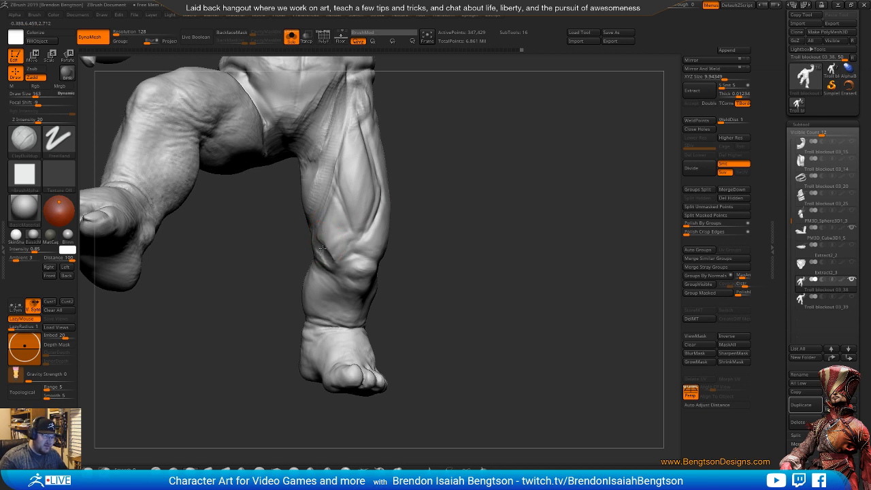
pyautogui.press('space')
pyautogui.moveTo(323, 266); pyautogui.dragTo(327, 267)
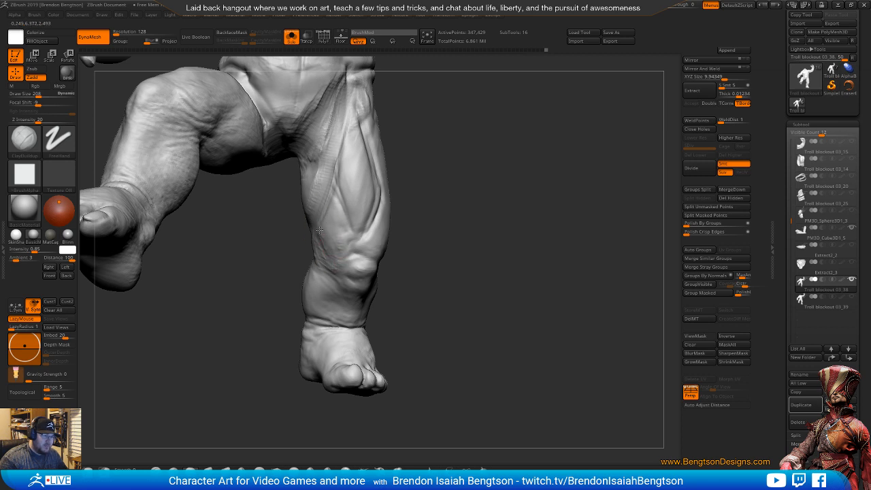
# - Bulk up the teardrop muscle above the inner knee with ClayBuildup at draw size 146, and set the draw size to 175
pyautogui.moveTo(466, 267)
pyautogui.mouseDown()
pyautogui.moveTo(483, 279)
pyautogui.moveTo(508, 225)
pyautogui.mouseUp()
pyautogui.press('space')
pyautogui.moveTo(328, 232); pyautogui.dragTo(324, 232)
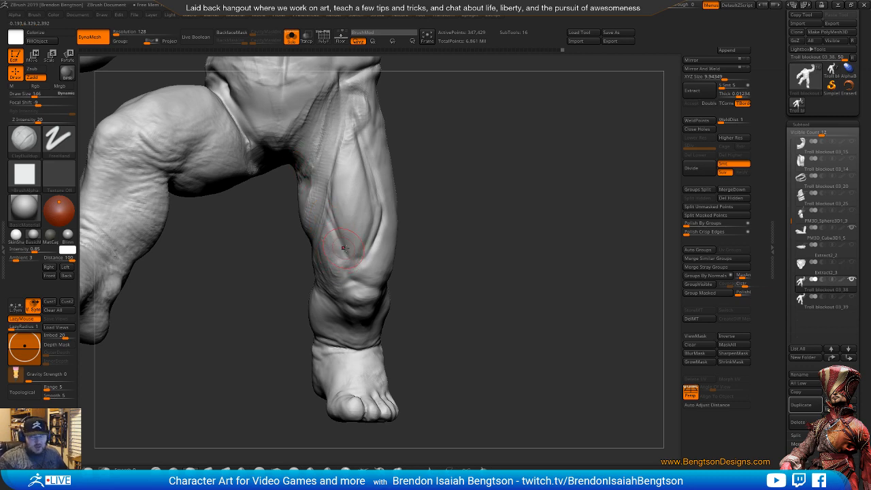
pyautogui.moveTo(485, 247)
pyautogui.mouseDown()
pyautogui.moveTo(510, 239)
pyautogui.moveTo(503, 284)
pyautogui.moveTo(461, 283)
pyautogui.moveTo(476, 274)
pyautogui.moveTo(466, 227)
pyautogui.moveTo(485, 233)
pyautogui.moveTo(482, 248)
pyautogui.moveTo(473, 238)
pyautogui.moveTo(381, 237)
pyautogui.mouseUp()
pyautogui.press('space')
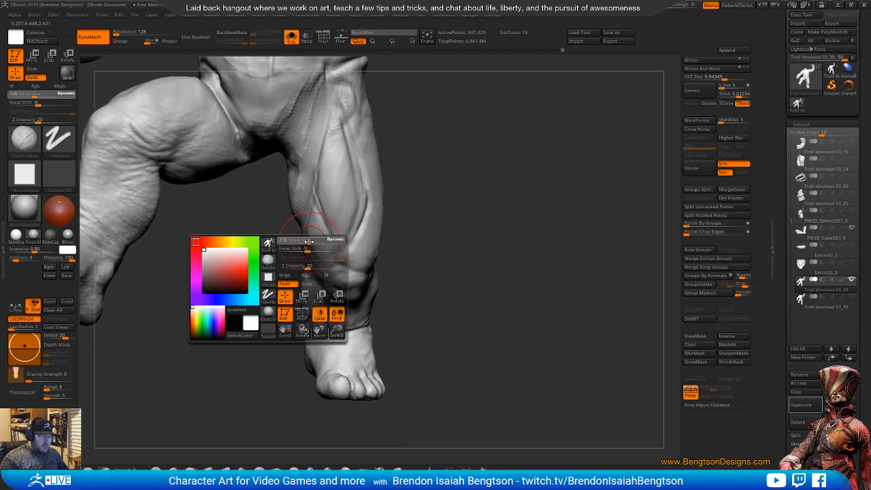
pyautogui.moveTo(307, 241); pyautogui.dragTo(310, 240)
# - Check the full body pose and add volume to the standing leg's front thigh with ClayBuildup at draw size 175
pyautogui.moveTo(431, 221)
pyautogui.keyDown('alt'); pyautogui.mouseDown()
pyautogui.moveTo(430, 135)
pyautogui.moveTo(434, 241)
pyautogui.moveTo(430, 235)
pyautogui.mouseUp(); pyautogui.keyUp('alt')
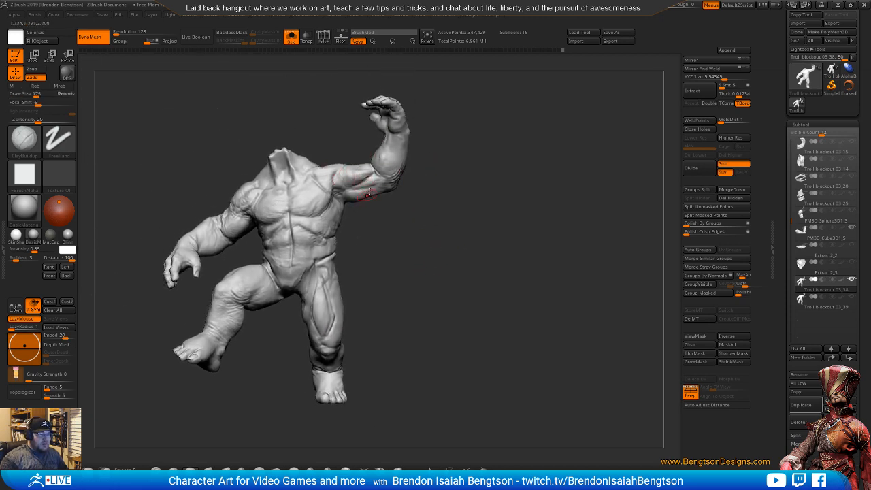
pyautogui.moveTo(381, 231)
pyautogui.mouseDown()
pyautogui.moveTo(381, 258)
pyautogui.moveTo(354, 286)
pyautogui.moveTo(384, 225)
pyautogui.mouseUp()
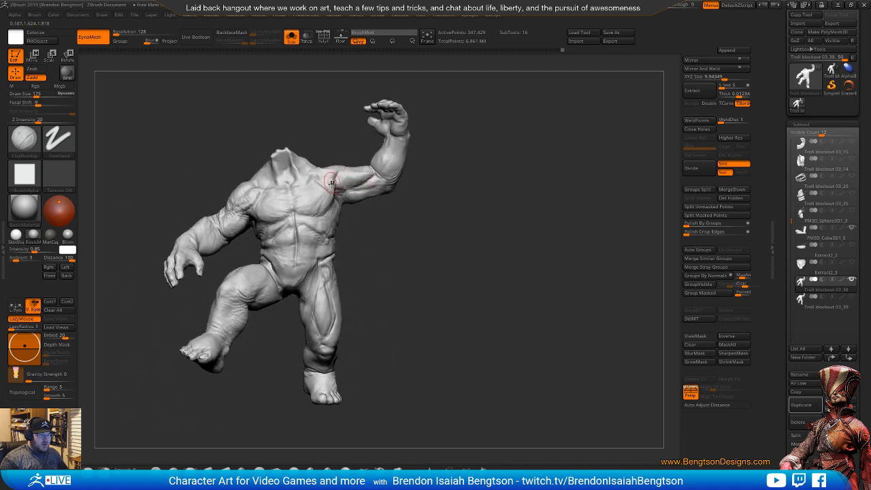
pyautogui.keyDown('alt'); pyautogui.moveTo(368, 243); pyautogui.dragTo(365, 214); pyautogui.keyUp('alt')
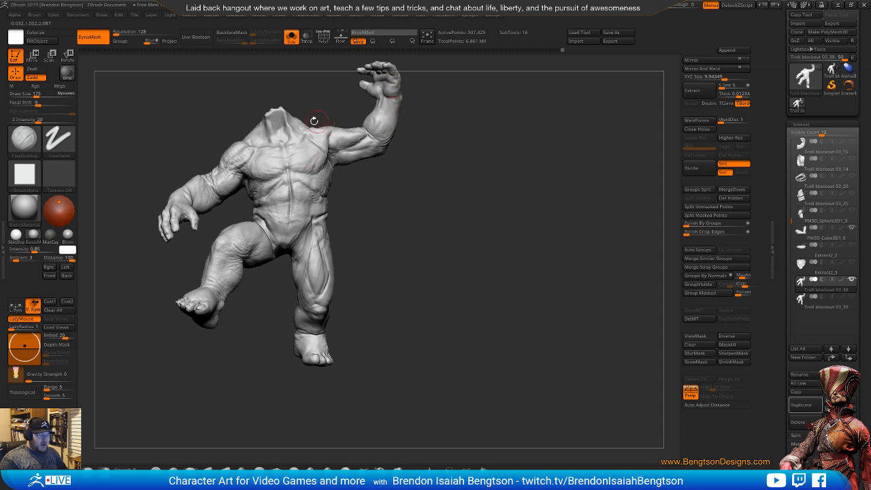
pyautogui.moveTo(377, 249); pyautogui.dragTo(349, 185)
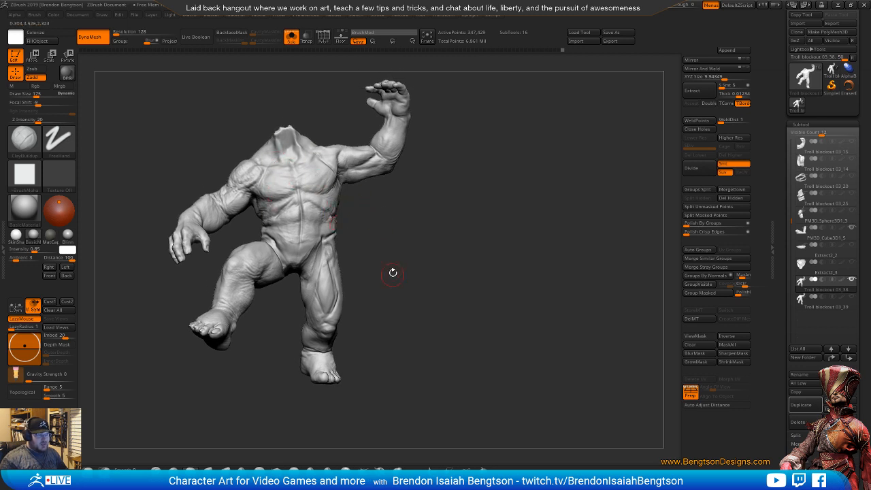
pyautogui.moveTo(393, 272); pyautogui.dragTo(323, 243)
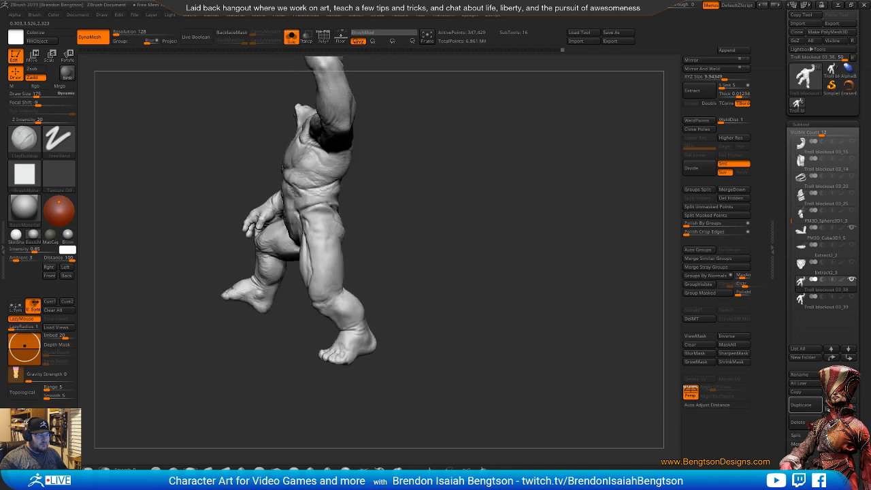
pyautogui.moveTo(388, 235)
pyautogui.mouseDown()
pyautogui.moveTo(401, 233)
pyautogui.moveTo(425, 270)
pyautogui.moveTo(420, 234)
pyautogui.moveTo(448, 253)
pyautogui.moveTo(436, 243)
pyautogui.moveTo(434, 206)
pyautogui.mouseUp()
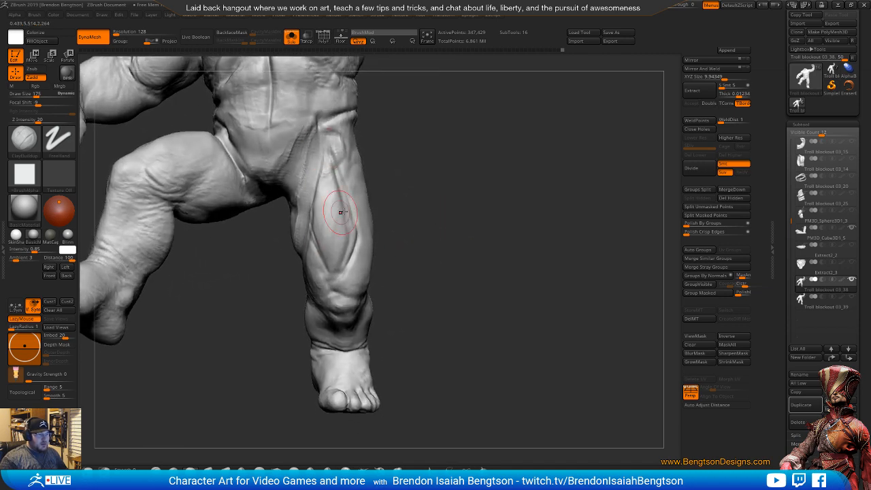
pyautogui.moveTo(342, 213); pyautogui.dragTo(317, 184, button='right')
pyautogui.moveTo(322, 179); pyautogui.dragTo(341, 224)
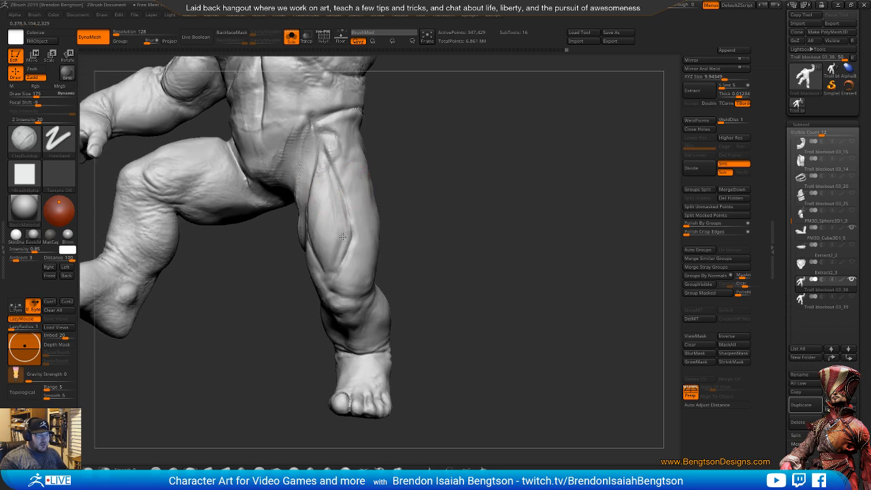
pyautogui.moveTo(451, 225)
pyautogui.mouseDown()
pyautogui.moveTo(399, 208)
pyautogui.moveTo(434, 212)
pyautogui.mouseUp()
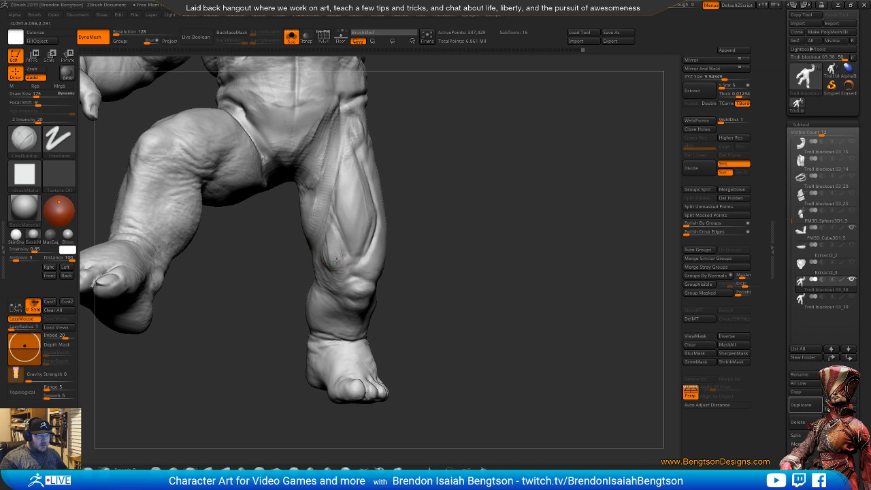
# - Build up the muscles just above the standing knee on both sides with ClayBuildup and smooth the outer thigh
pyautogui.keyDown('alt'); pyautogui.moveTo(450, 274); pyautogui.dragTo(414, 235); pyautogui.keyUp('alt')
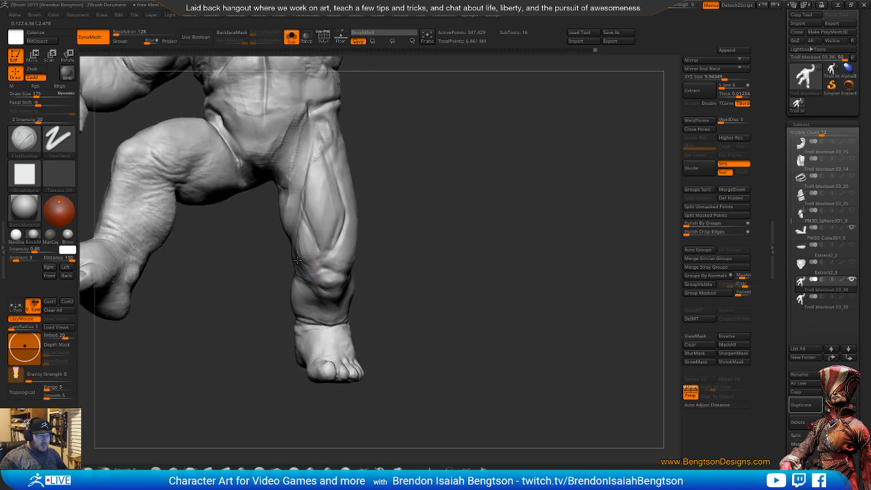
pyautogui.moveTo(422, 249)
pyautogui.mouseDown()
pyautogui.moveTo(435, 249)
pyautogui.moveTo(439, 238)
pyautogui.moveTo(481, 242)
pyautogui.moveTo(504, 217)
pyautogui.moveTo(479, 211)
pyautogui.moveTo(488, 222)
pyautogui.moveTo(472, 222)
pyautogui.moveTo(487, 216)
pyautogui.moveTo(470, 211)
pyautogui.moveTo(493, 209)
pyautogui.moveTo(486, 212)
pyautogui.mouseUp()
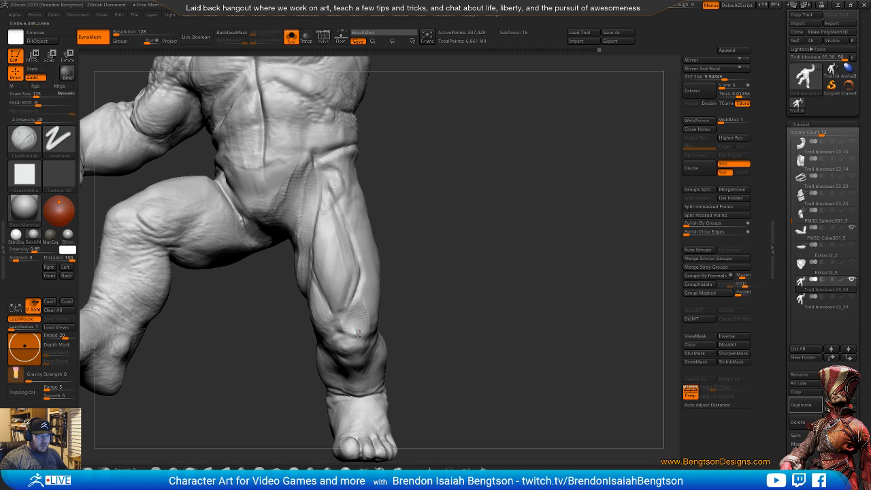
pyautogui.moveTo(443, 273)
pyautogui.mouseDown()
pyautogui.moveTo(454, 284)
pyautogui.moveTo(450, 248)
pyautogui.moveTo(456, 265)
pyautogui.moveTo(372, 257)
pyautogui.mouseUp()
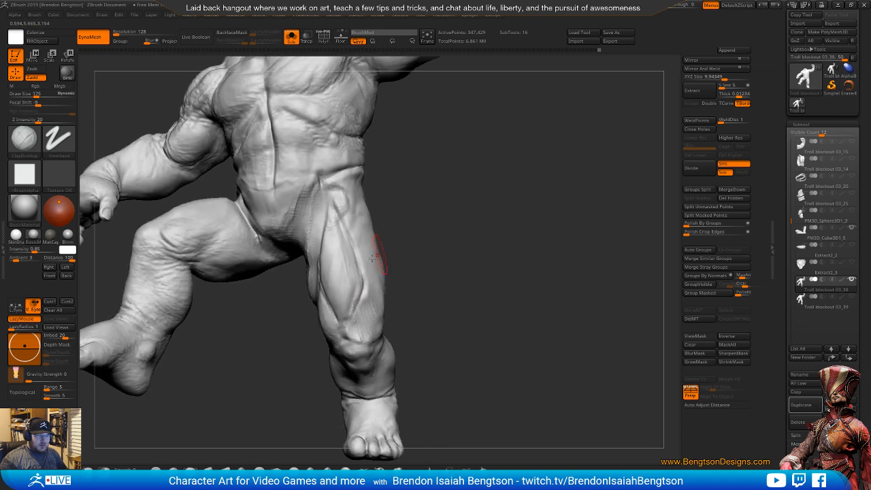
pyautogui.press('shift')
# - Fill out the inner thigh of the standing leg with ClayBuildup, working from below the crotch toward the knee
pyautogui.moveTo(445, 273); pyautogui.dragTo(451, 240)
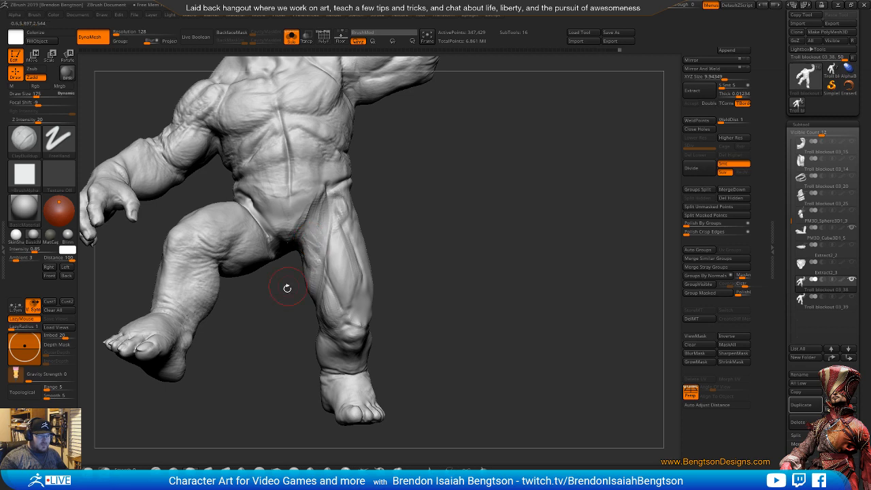
pyautogui.moveTo(287, 288); pyautogui.dragTo(296, 255)
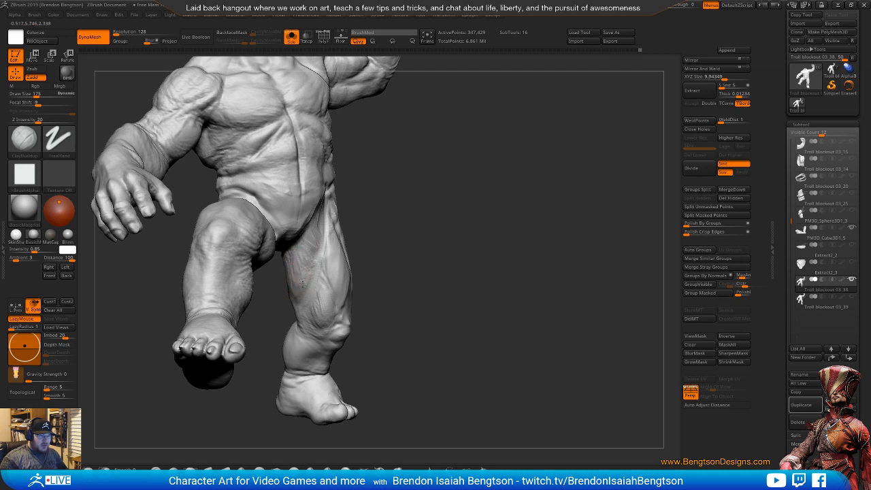
pyautogui.moveTo(403, 232)
pyautogui.mouseDown()
pyautogui.moveTo(436, 245)
pyautogui.moveTo(424, 202)
pyautogui.moveTo(398, 251)
pyautogui.mouseUp()
pyautogui.moveTo(378, 197); pyautogui.dragTo(435, 242)
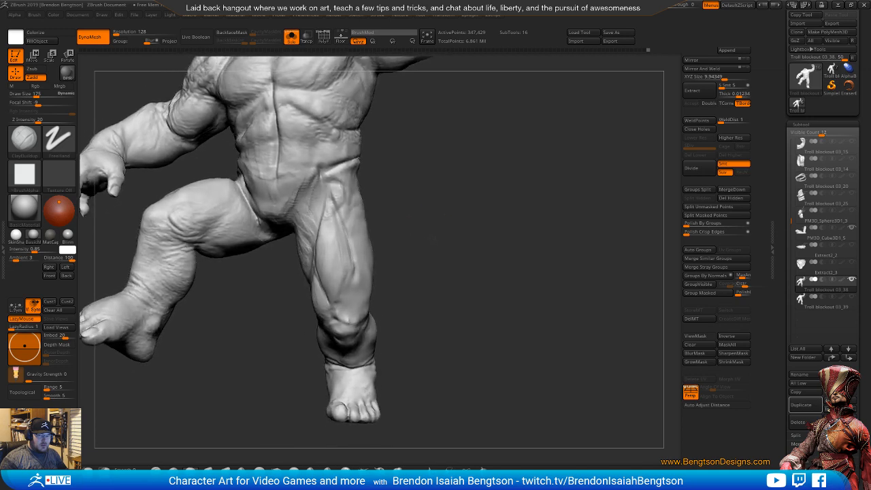
# - Check the hips from behind, smooth the area above the standing knee, and switch to DamStandard for the kneecap
pyautogui.moveTo(461, 211); pyautogui.dragTo(251, 211)
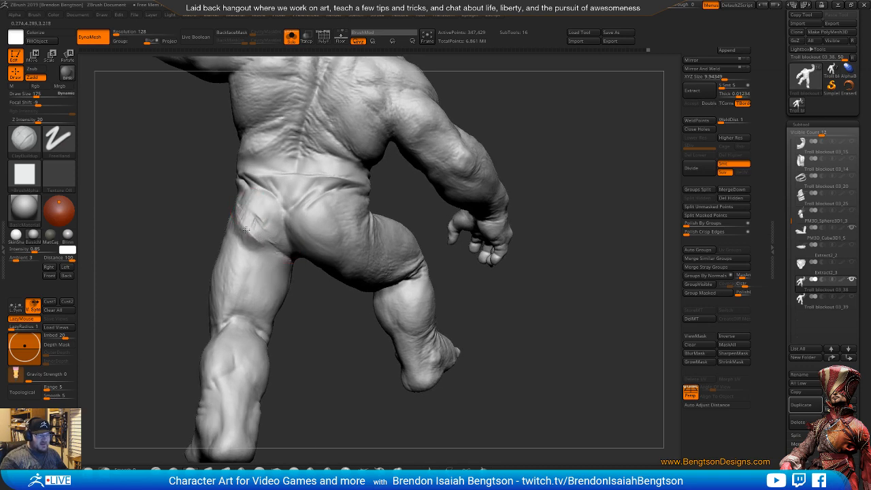
pyautogui.moveTo(323, 289); pyautogui.dragTo(399, 272)
pyautogui.press('shift')
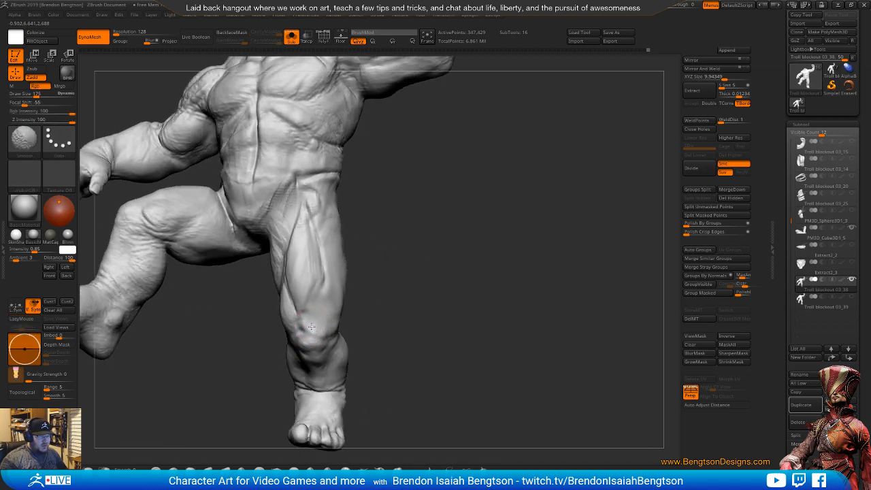
pyautogui.moveTo(382, 306); pyautogui.dragTo(342, 311)
pyautogui.press('b')
pyautogui.press('d')
pyautogui.press('s')
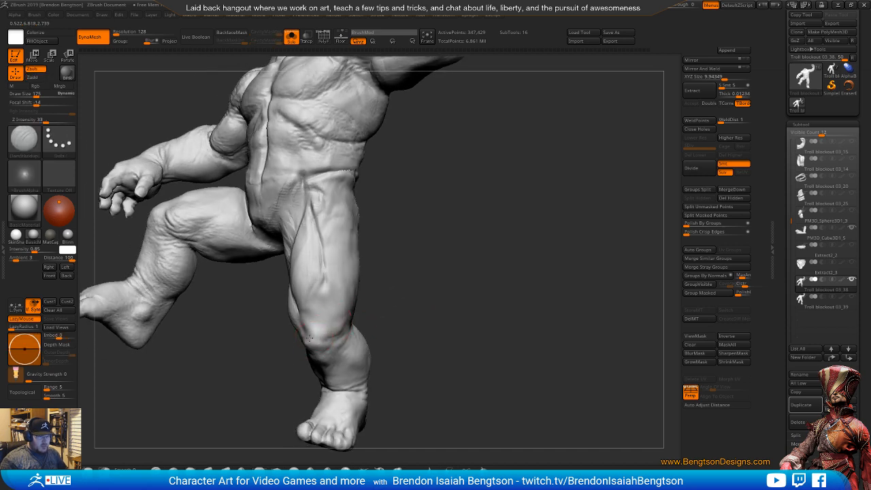
# - Build up the kneecap of the standing leg with ClayBuildup, working around it from the side and front
pyautogui.press('b')
pyautogui.press('c')
pyautogui.press('b')
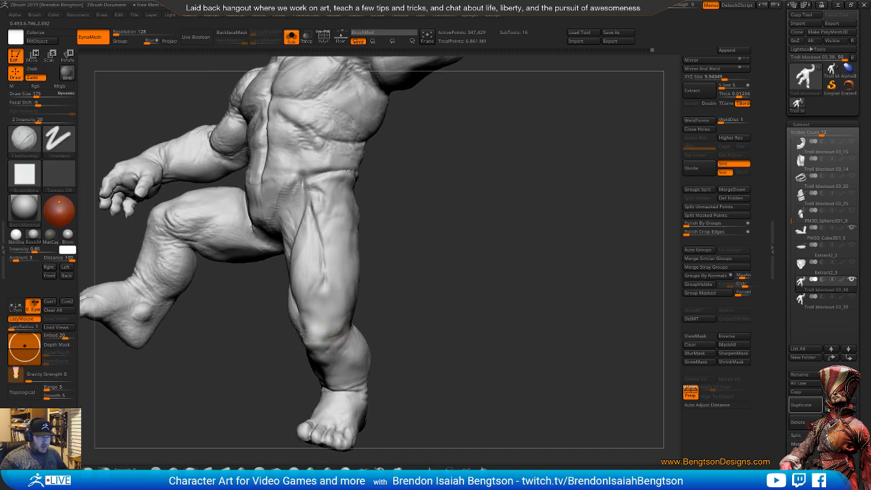
pyautogui.moveTo(401, 320); pyautogui.dragTo(309, 272)
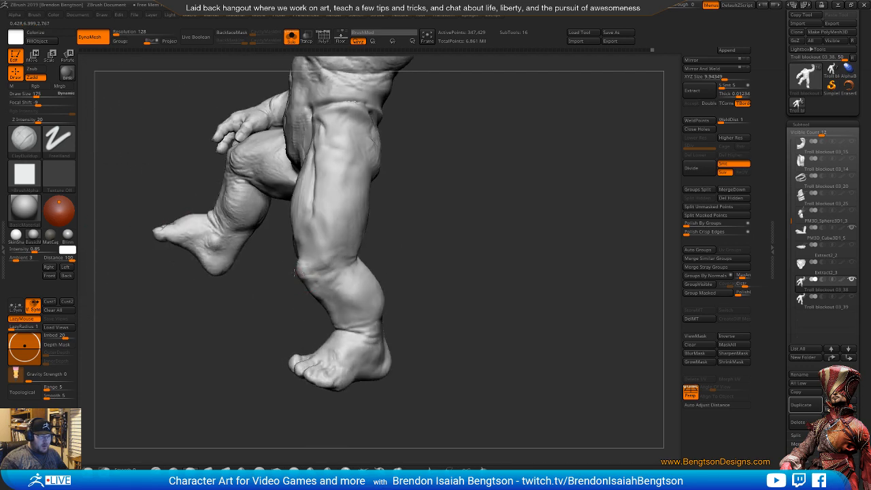
pyautogui.moveTo(273, 302); pyautogui.dragTo(331, 274)
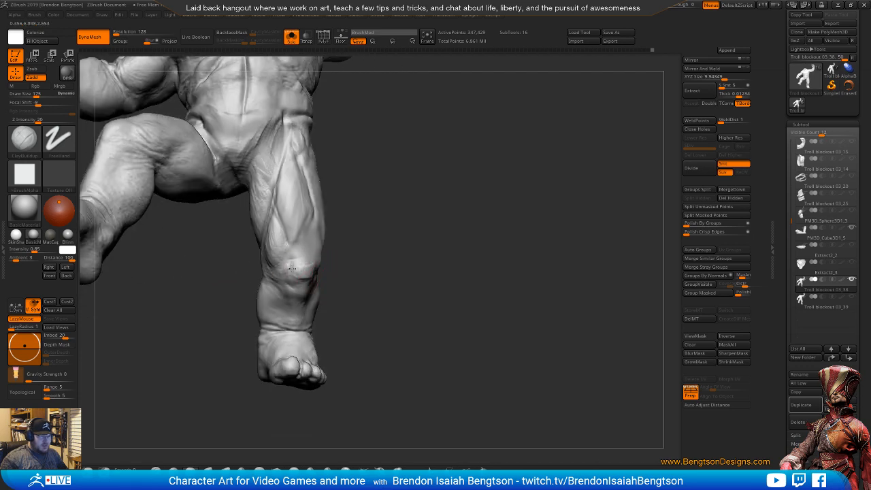
pyautogui.moveTo(391, 253); pyautogui.dragTo(388, 247)
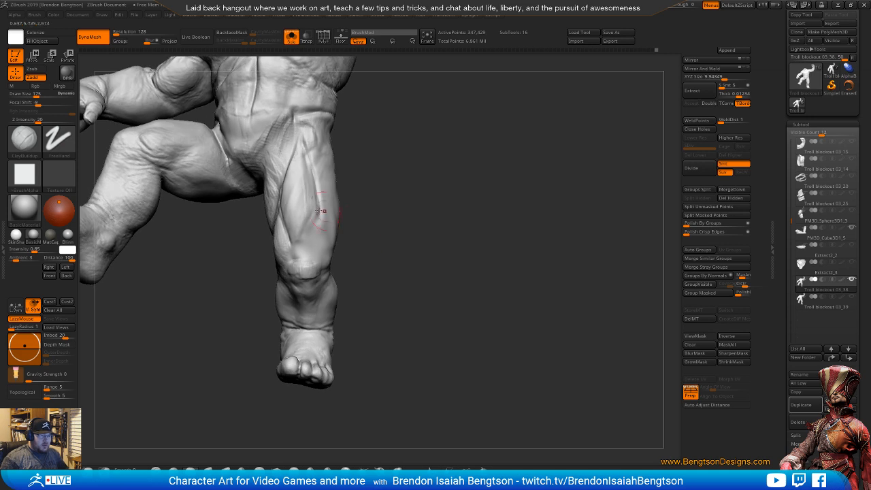
# - Sharpen the muscle separations on the standing leg's lower front thigh with DamStandard and smooth the outer thigh
pyautogui.press('b')
pyautogui.press('h')
pyautogui.press('p')
pyautogui.press('b')
pyautogui.press('d')
pyautogui.press('s')
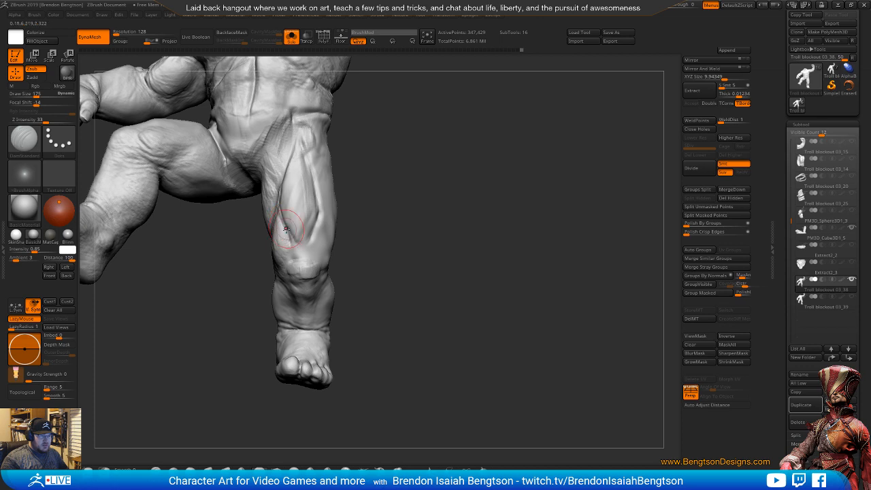
pyautogui.moveTo(381, 244)
pyautogui.mouseDown()
pyautogui.moveTo(392, 269)
pyautogui.moveTo(412, 249)
pyautogui.moveTo(367, 245)
pyautogui.moveTo(404, 249)
pyautogui.moveTo(408, 285)
pyautogui.moveTo(413, 245)
pyautogui.moveTo(399, 233)
pyautogui.mouseUp()
pyautogui.press('shift')
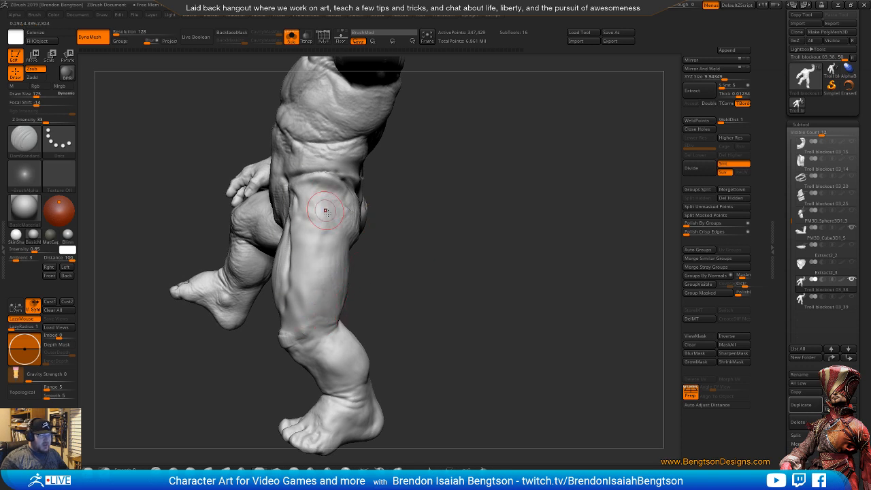
# - Add volume to the standing leg's upper front thigh below the hip with ClayBuildup and smooth the strokes
pyautogui.moveTo(396, 253)
pyautogui.mouseDown()
pyautogui.moveTo(420, 252)
pyautogui.moveTo(420, 243)
pyautogui.mouseUp()
pyautogui.press('1')
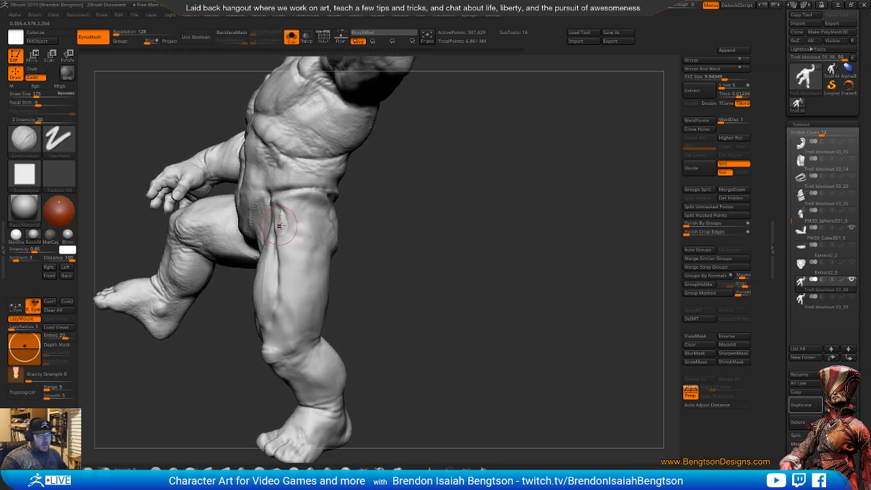
pyautogui.keyDown('alt'); pyautogui.moveTo(425, 286); pyautogui.dragTo(446, 240); pyautogui.keyUp('alt')
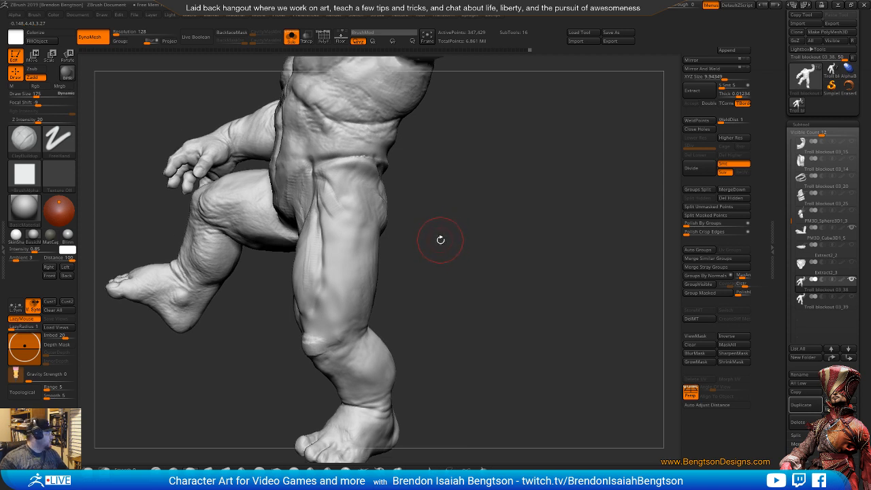
pyautogui.moveTo(440, 241); pyautogui.dragTo(448, 238)
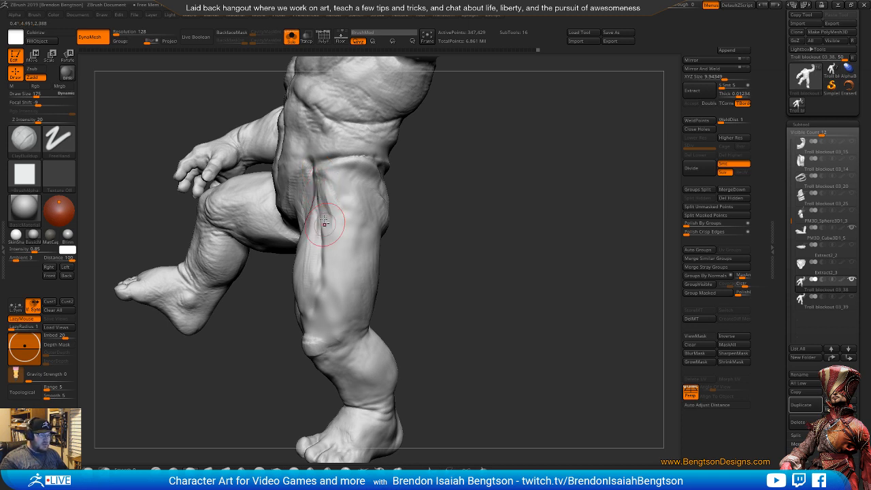
pyautogui.press('shift')
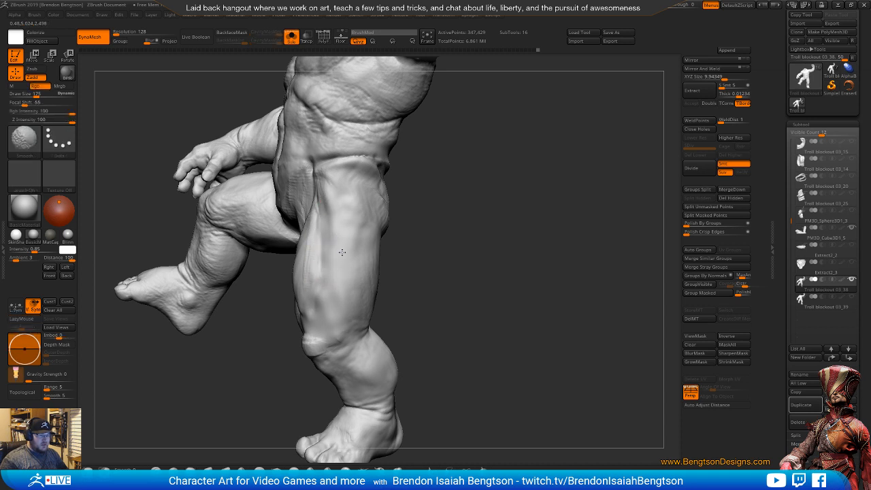
# - Remesh the body with DynaMesh at resolution 104, checking the mesh density in the polyframe display
pyautogui.moveTo(435, 289)
pyautogui.mouseDown()
pyautogui.moveTo(454, 296)
pyautogui.moveTo(446, 228)
pyautogui.moveTo(445, 268)
pyautogui.moveTo(528, 225)
pyautogui.moveTo(507, 235)
pyautogui.mouseUp()
pyautogui.hotkey('shift', 'f')
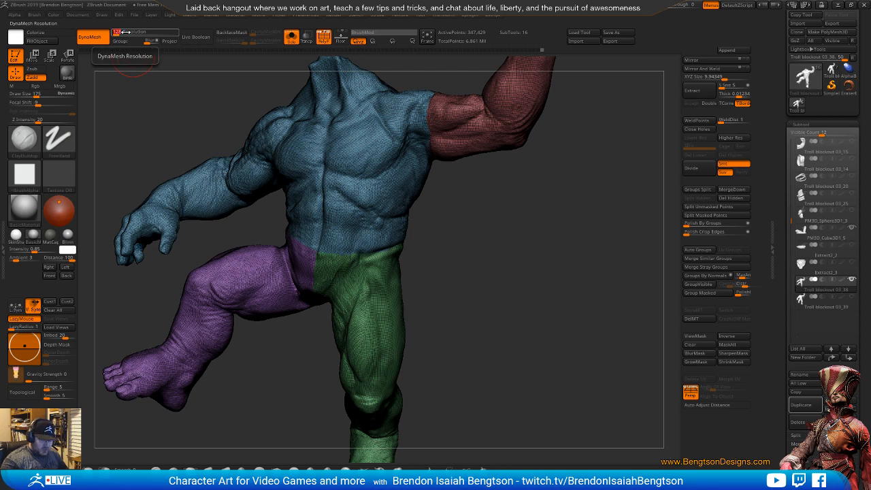
pyautogui.moveTo(501, 278)
pyautogui.mouseDown()
pyautogui.moveTo(515, 286)
pyautogui.moveTo(522, 250)
pyautogui.mouseUp()
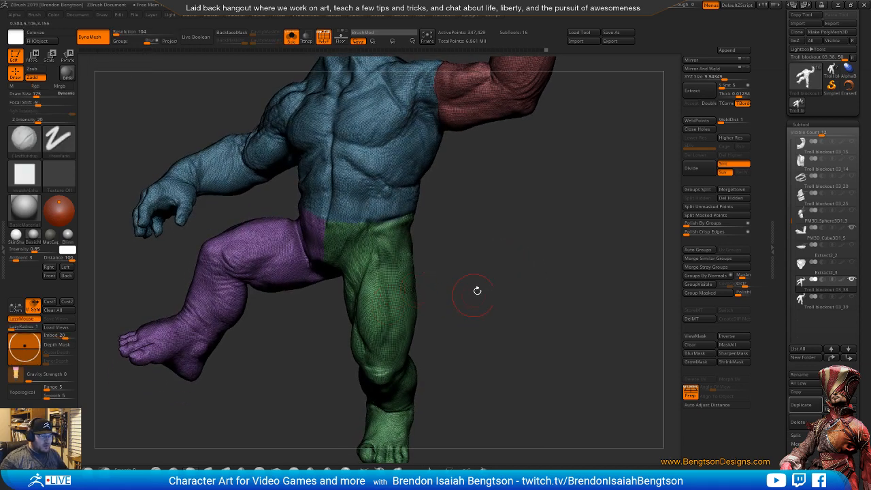
pyautogui.moveTo(477, 291)
pyautogui.keyDown('ctrl'); pyautogui.mouseDown()
pyautogui.moveTo(479, 304)
pyautogui.moveTo(468, 302)
pyautogui.moveTo(486, 285)
pyautogui.moveTo(450, 282)
pyautogui.mouseUp(); pyautogui.keyUp('ctrl')
pyautogui.hotkey('shift', 'f')
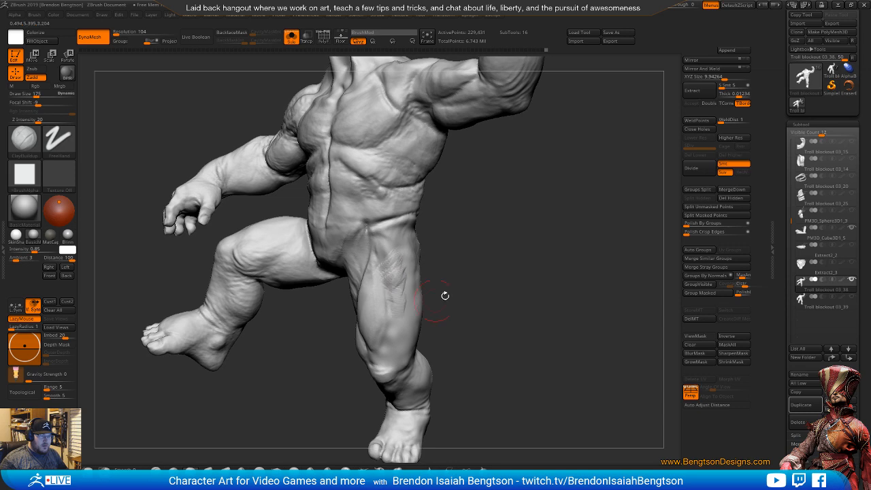
# - Check the standing leg from several sides and build up the waist just above the hip crease with ClayBuildup
pyautogui.moveTo(496, 311); pyautogui.dragTo(460, 253)
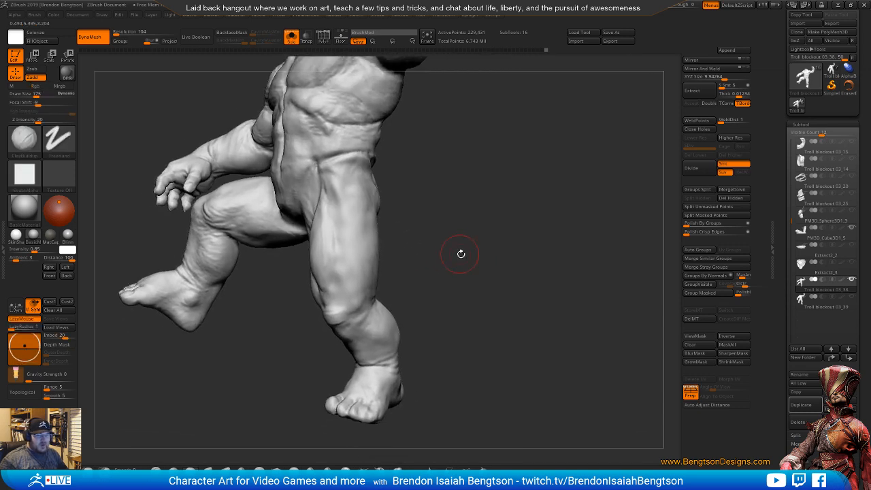
pyautogui.moveTo(483, 290); pyautogui.dragTo(458, 307)
pyautogui.moveTo(496, 275); pyautogui.dragTo(496, 283)
pyautogui.press('b')
pyautogui.press('d')
pyautogui.press('s')
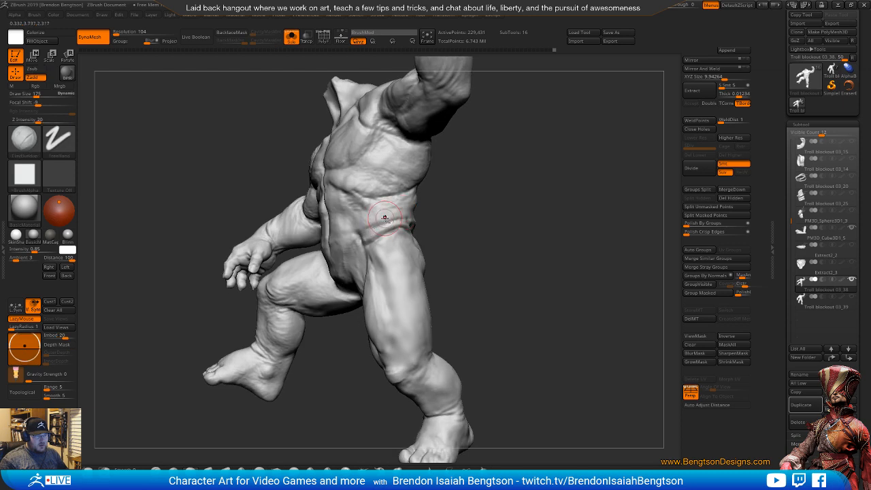
pyautogui.moveTo(384, 219)
pyautogui.mouseDown()
pyautogui.moveTo(375, 210)
pyautogui.moveTo(380, 224)
pyautogui.mouseUp()
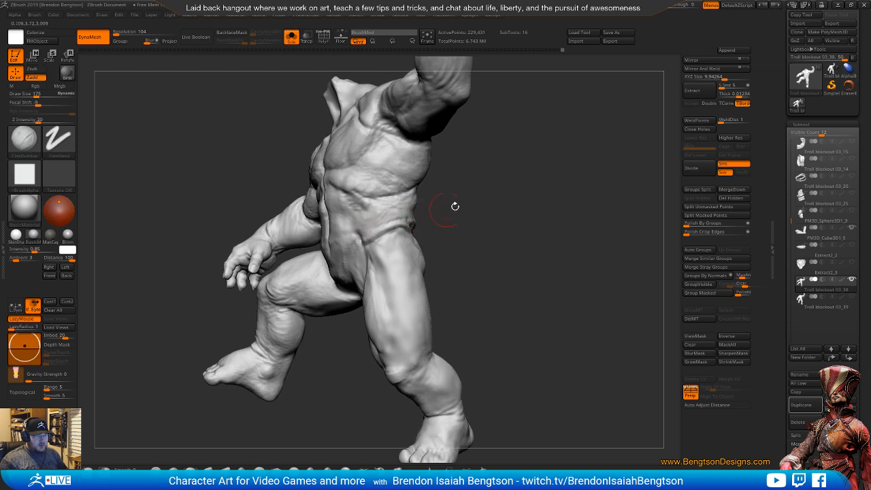
# - Define the hip crease above the raised thigh with DamStandard and build up the lower abdomen with ClayBuildup
pyautogui.moveTo(454, 205)
pyautogui.mouseDown()
pyautogui.moveTo(501, 254)
pyautogui.moveTo(494, 247)
pyautogui.moveTo(306, 245)
pyautogui.mouseUp()
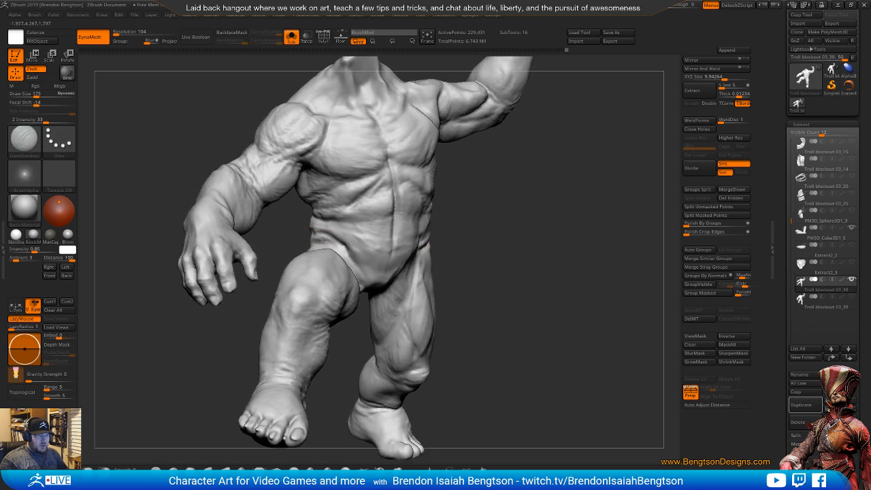
pyautogui.moveTo(301, 238)
pyautogui.mouseDown()
pyautogui.moveTo(429, 245)
pyautogui.moveTo(288, 239)
pyautogui.mouseUp()
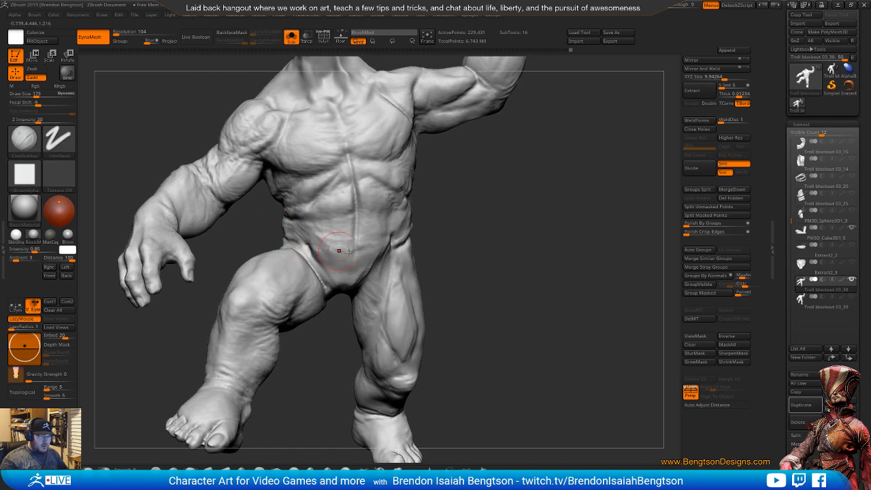
pyautogui.moveTo(487, 263)
pyautogui.keyDown('alt'); pyautogui.mouseDown()
pyautogui.moveTo(494, 235)
pyautogui.moveTo(478, 270)
pyautogui.moveTo(494, 261)
pyautogui.mouseUp(); pyautogui.keyUp('alt')
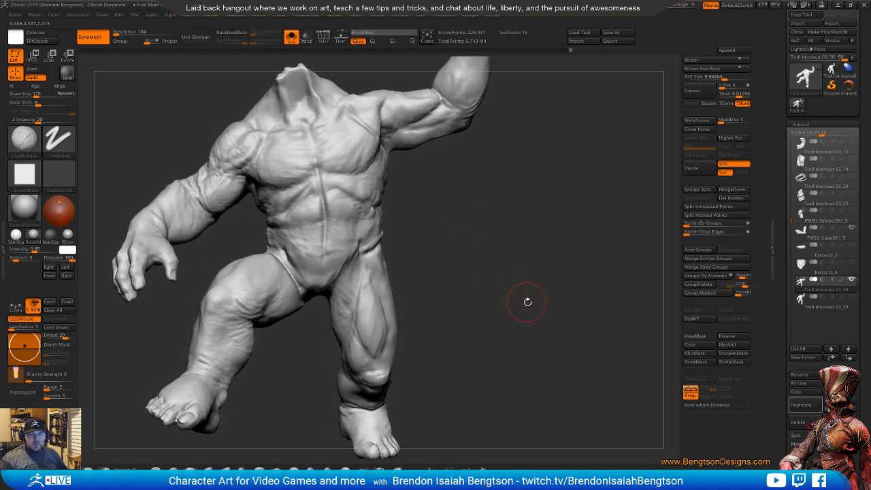
pyautogui.moveTo(527, 301)
pyautogui.mouseDown()
pyautogui.moveTo(540, 296)
pyautogui.moveTo(538, 309)
pyautogui.moveTo(521, 315)
pyautogui.moveTo(526, 304)
pyautogui.mouseUp()
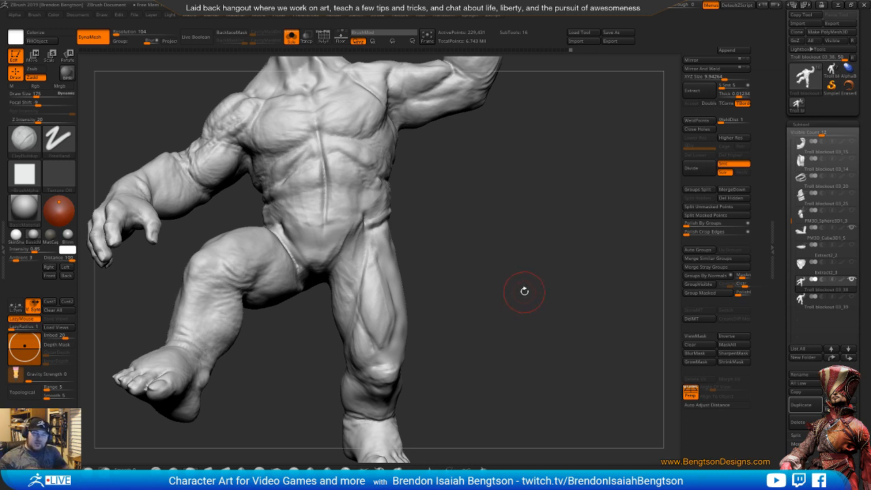
pyautogui.moveTo(532, 295); pyautogui.dragTo(537, 311)
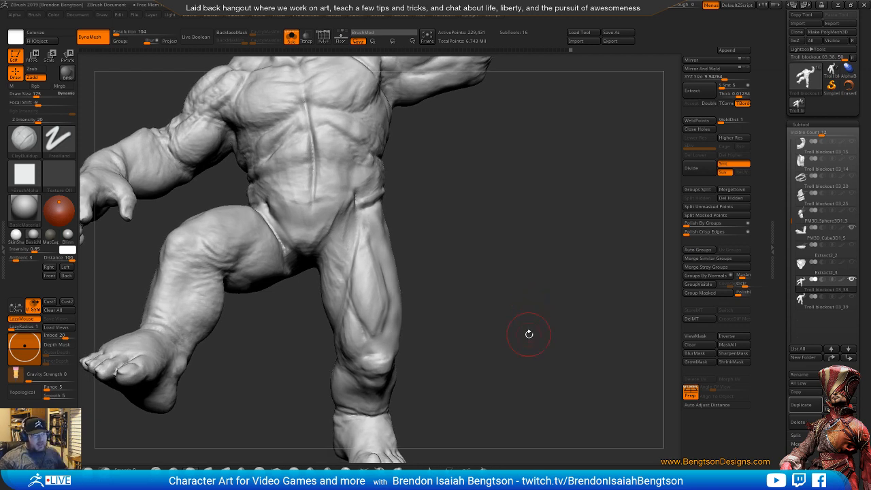
# - Reshape the groin and upper contour of the raised thigh with Move Topological at draw size 375
pyautogui.moveTo(533, 309)
pyautogui.mouseDown()
pyautogui.moveTo(525, 247)
pyautogui.moveTo(529, 292)
pyautogui.moveTo(504, 297)
pyautogui.mouseUp()
pyautogui.press('space')
pyautogui.moveTo(240, 201); pyautogui.dragTo(242, 201)
pyautogui.moveTo(256, 244); pyautogui.dragTo(267, 252)
pyautogui.moveTo(251, 224); pyautogui.dragTo(257, 220)
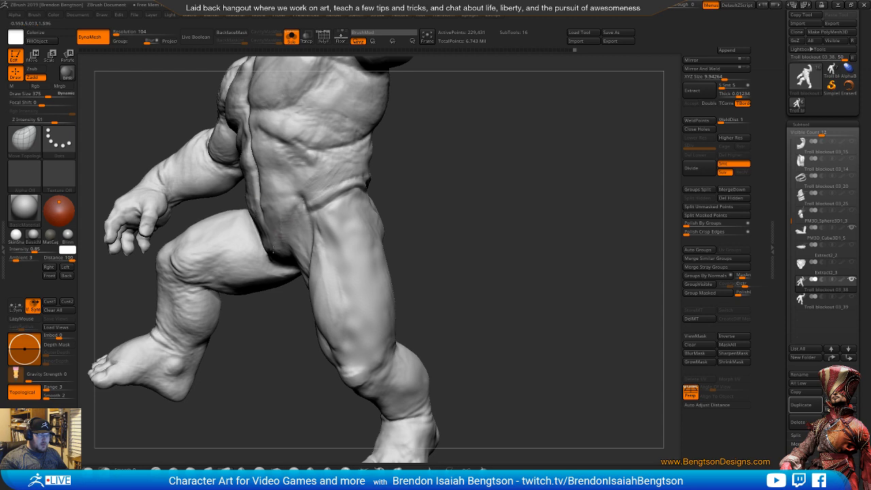
pyautogui.moveTo(278, 252); pyautogui.dragTo(274, 257)
pyautogui.moveTo(257, 212); pyautogui.dragTo(252, 214)
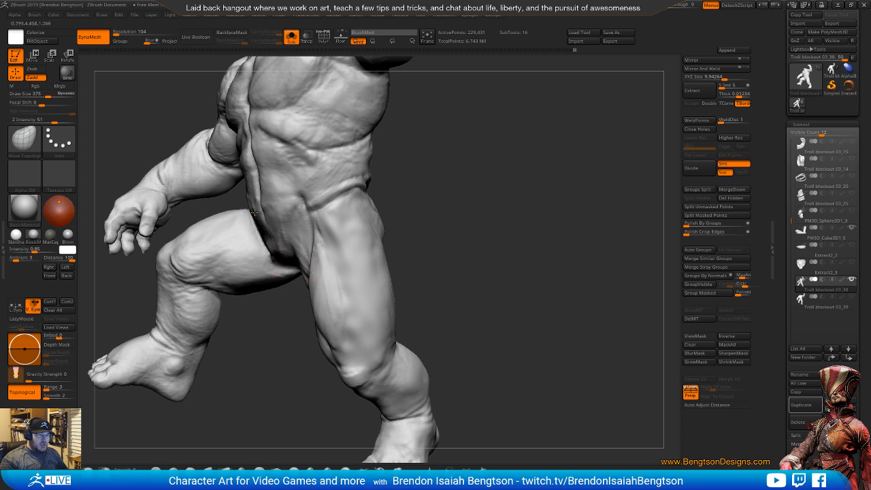
# - Build up the upper thigh muscles below the standing leg's hip crease with ClayBuildup at a reduced draw size
pyautogui.moveTo(420, 224)
pyautogui.mouseDown()
pyautogui.moveTo(509, 284)
pyautogui.moveTo(493, 277)
pyautogui.moveTo(497, 253)
pyautogui.moveTo(472, 246)
pyautogui.moveTo(487, 273)
pyautogui.moveTo(465, 272)
pyautogui.moveTo(466, 249)
pyautogui.moveTo(482, 262)
pyautogui.moveTo(470, 268)
pyautogui.mouseUp()
pyautogui.press('b')
pyautogui.press('c')
pyautogui.press('b')
pyautogui.press('space')
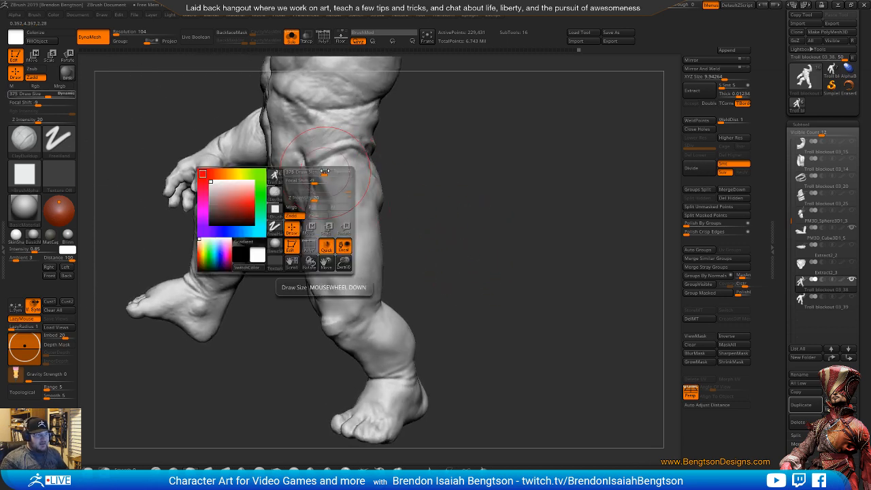
pyautogui.moveTo(323, 180); pyautogui.dragTo(313, 181)
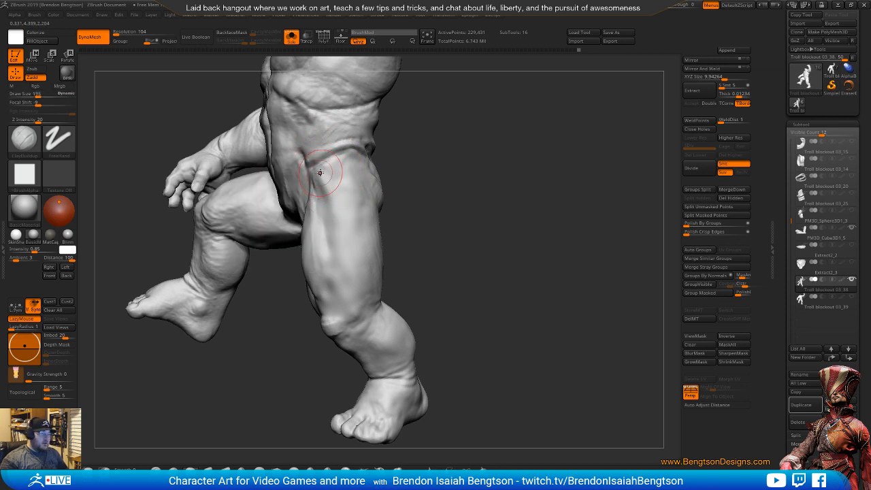
# - Carve the diagonal muscle separation from the hip down the upper front thigh with DamStandard at draw size 146
pyautogui.press('space')
pyautogui.press('b')
pyautogui.press('d')
pyautogui.press('s')
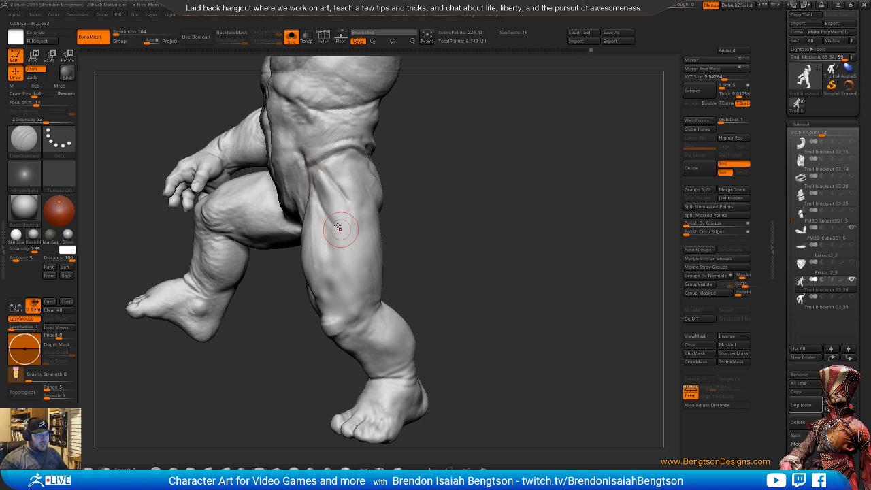
pyautogui.moveTo(404, 246); pyautogui.dragTo(420, 161)
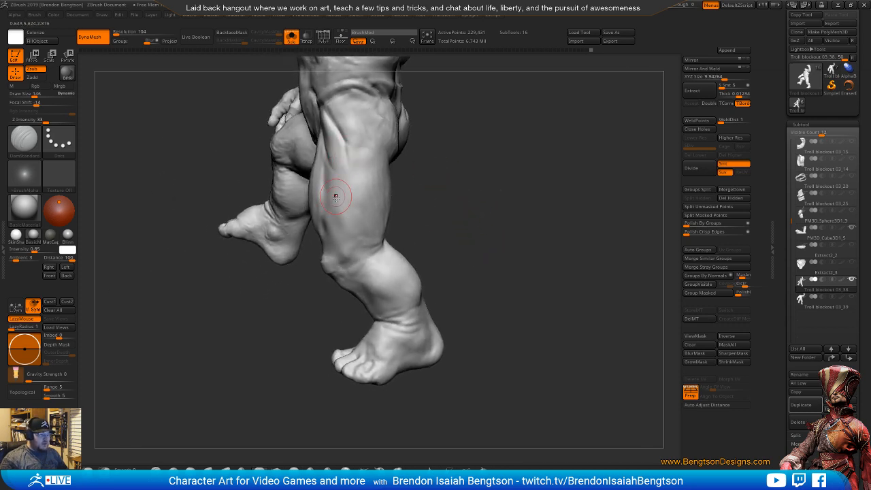
pyautogui.moveTo(468, 226); pyautogui.dragTo(481, 222)
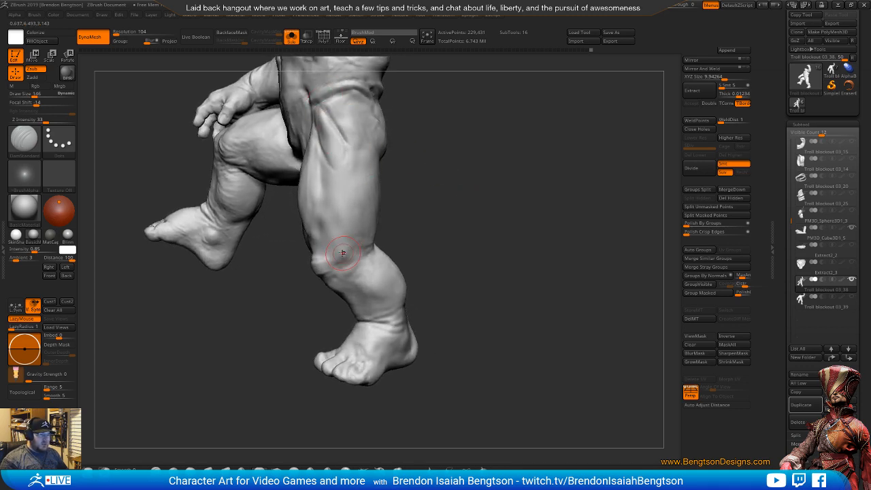
# - Define the outer side of the standing knee with DamStandard and smooth the area just above it
pyautogui.moveTo(408, 211); pyautogui.dragTo(443, 212)
pyautogui.moveTo(365, 245)
pyautogui.mouseDown()
pyautogui.moveTo(289, 246)
pyautogui.moveTo(355, 248)
pyautogui.mouseUp()
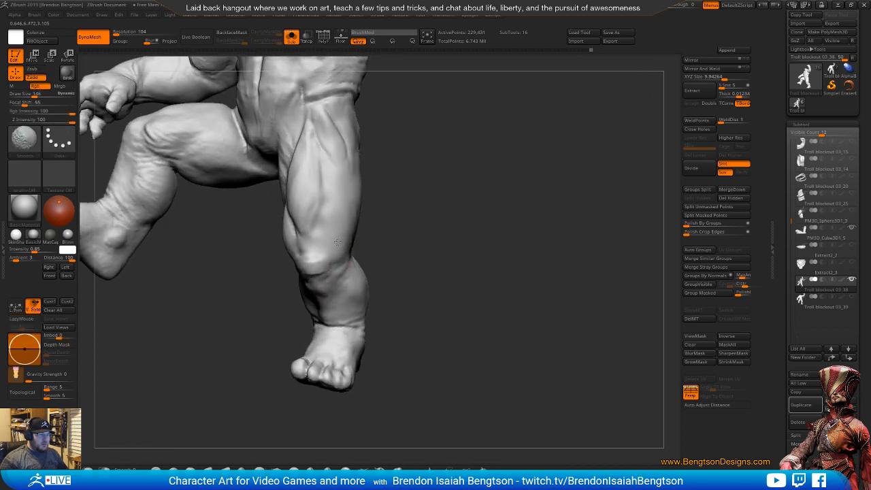
pyautogui.moveTo(431, 192)
pyautogui.mouseDown()
pyautogui.moveTo(404, 254)
pyautogui.moveTo(443, 242)
pyautogui.moveTo(455, 221)
pyautogui.moveTo(444, 225)
pyautogui.mouseUp()
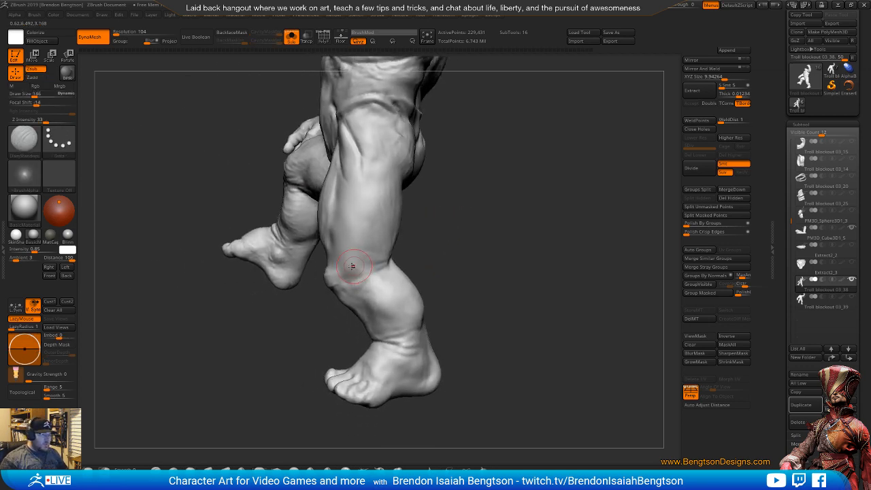
pyautogui.moveTo(428, 267); pyautogui.dragTo(417, 245)
# - Carve a long muscle separation down the outer thigh of the standing leg to the knee with DamStandard
pyautogui.moveTo(475, 254)
pyautogui.mouseDown()
pyautogui.moveTo(462, 270)
pyautogui.moveTo(470, 272)
pyautogui.moveTo(472, 258)
pyautogui.moveTo(463, 253)
pyautogui.moveTo(461, 268)
pyautogui.moveTo(458, 262)
pyautogui.mouseUp()
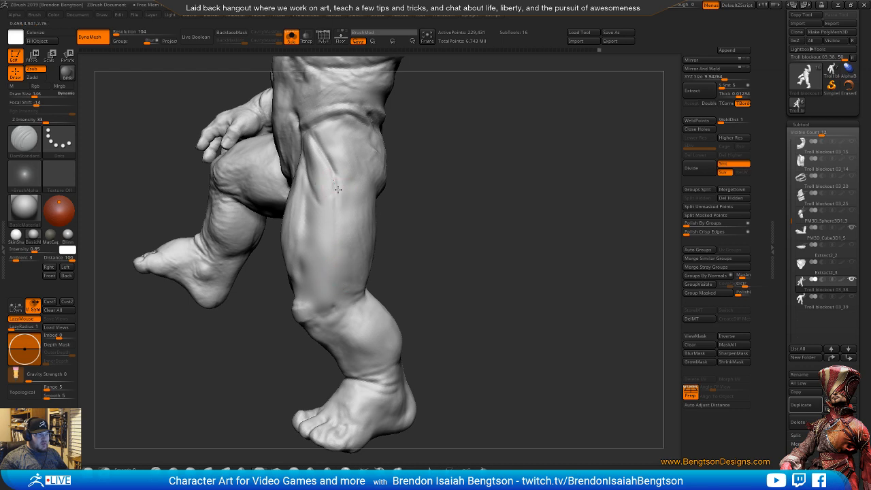
pyautogui.moveTo(479, 254)
pyautogui.mouseDown()
pyautogui.moveTo(488, 259)
pyautogui.moveTo(489, 239)
pyautogui.moveTo(490, 247)
pyautogui.mouseUp()
pyautogui.moveTo(435, 225); pyautogui.dragTo(420, 220)
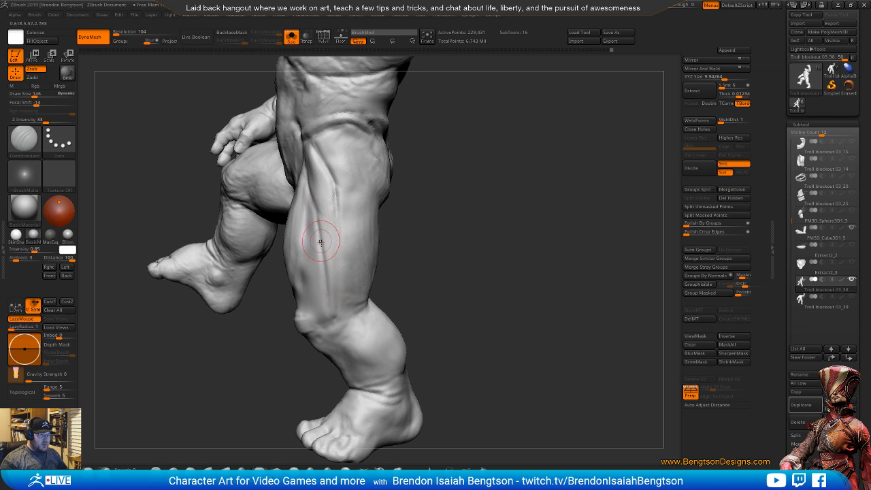
pyautogui.moveTo(476, 275); pyautogui.dragTo(501, 272)
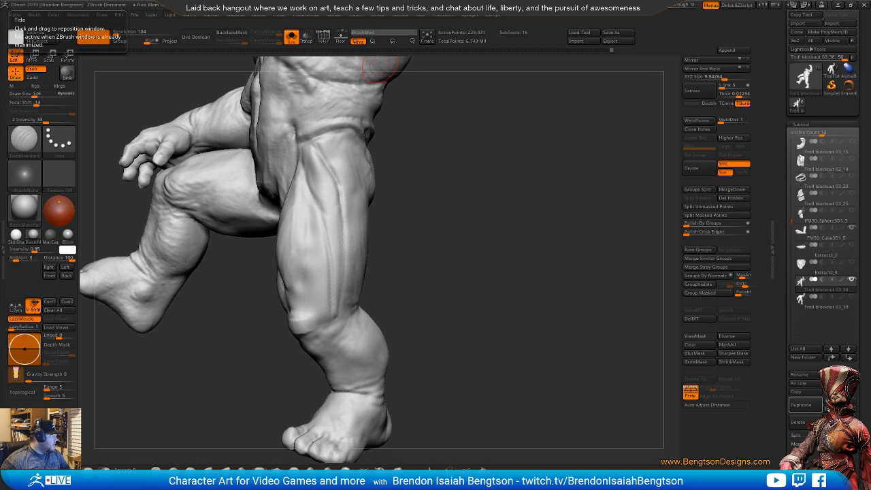
# - Switch to the browser and examine the adductor, front thigh and Quadriceps Femoris images in the leg muscle reference results
pyautogui.moveTo(0, 92); pyautogui.dragTo(249, 38)
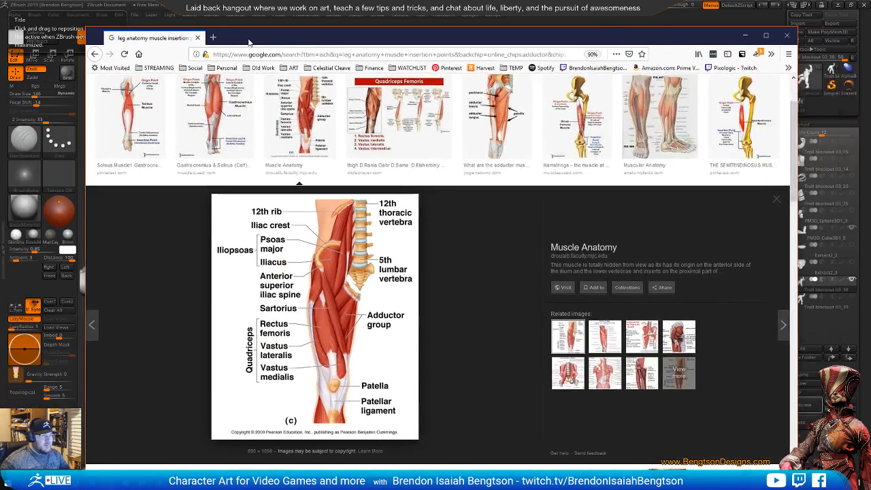
pyautogui.click(501, 137)
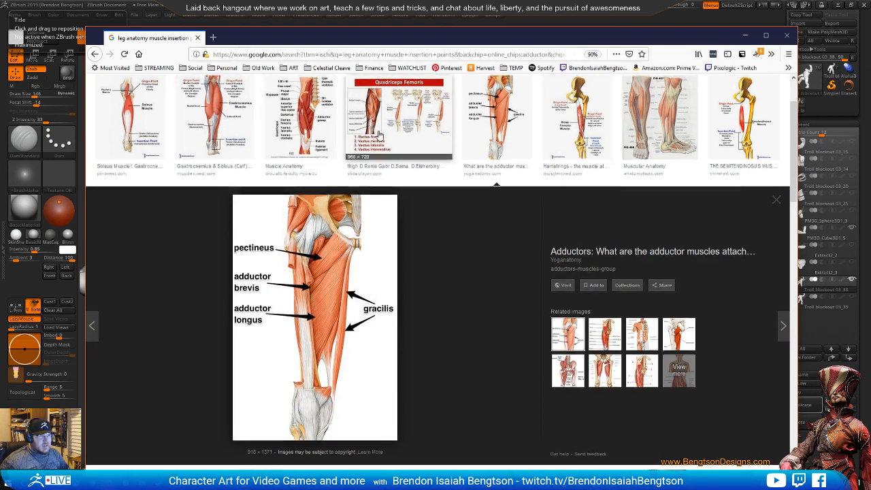
pyautogui.scroll(2, 385, 142)
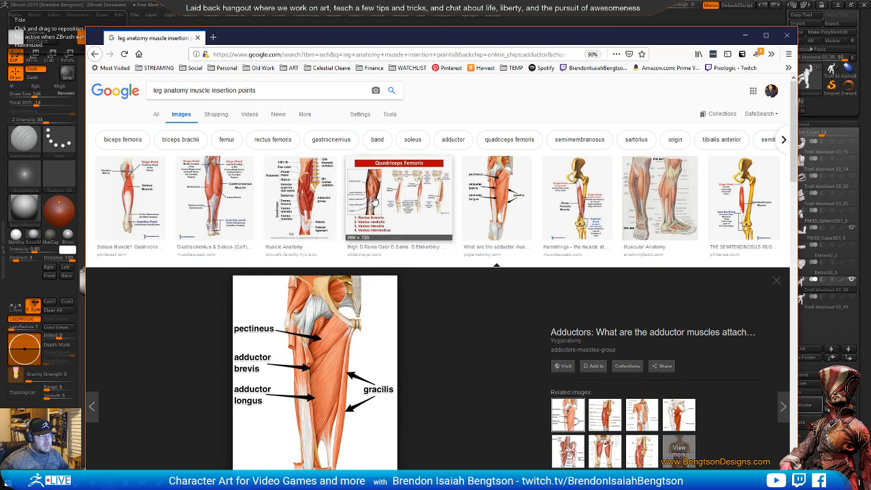
pyautogui.click(294, 195)
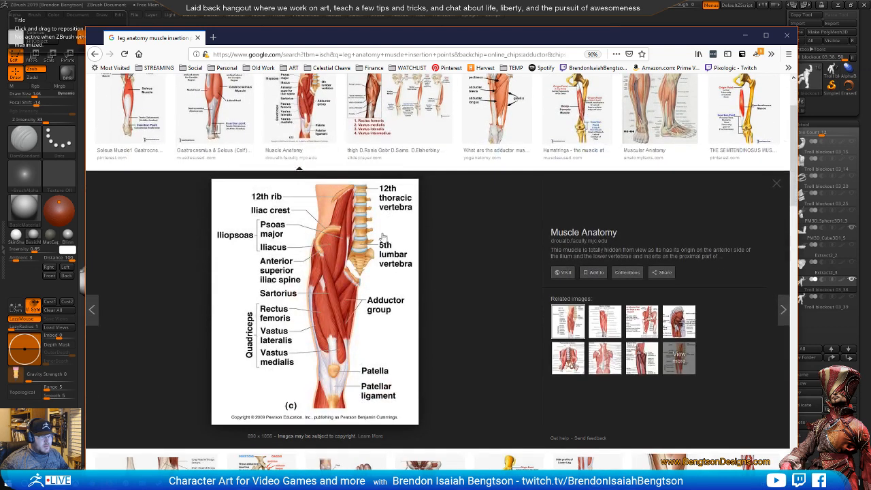
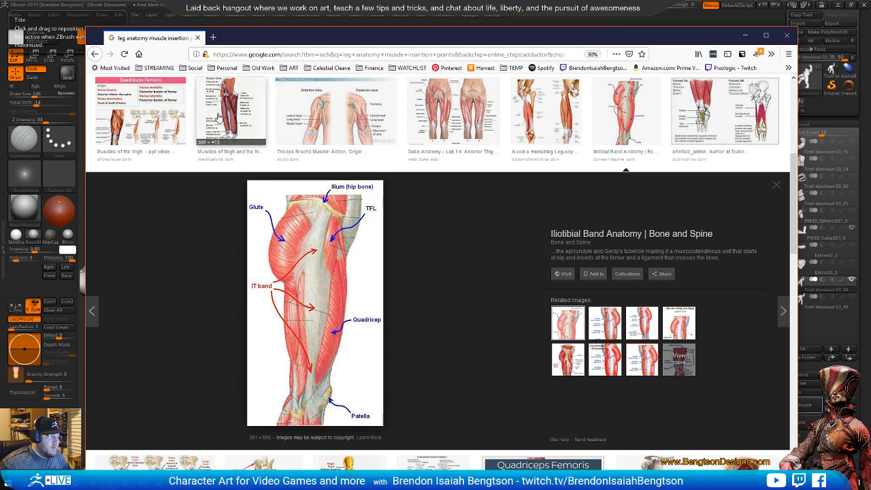
pyautogui.click(116, 130)
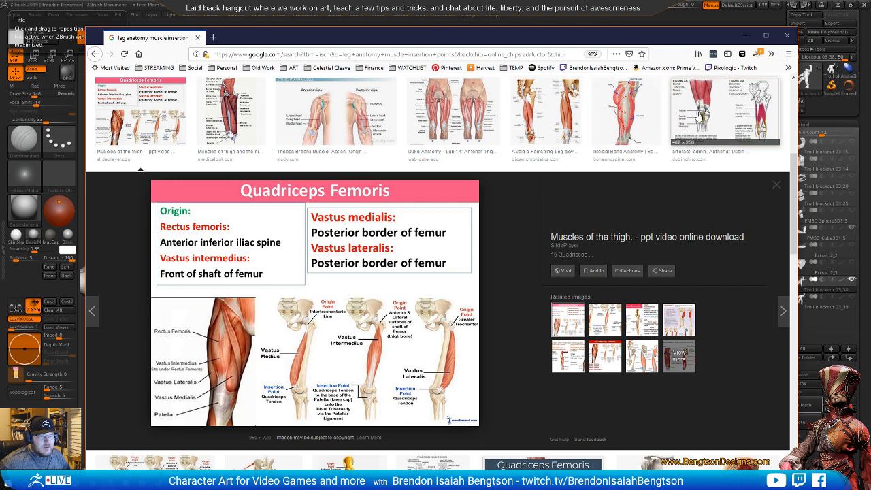
pyautogui.scroll(4, 333, 109)
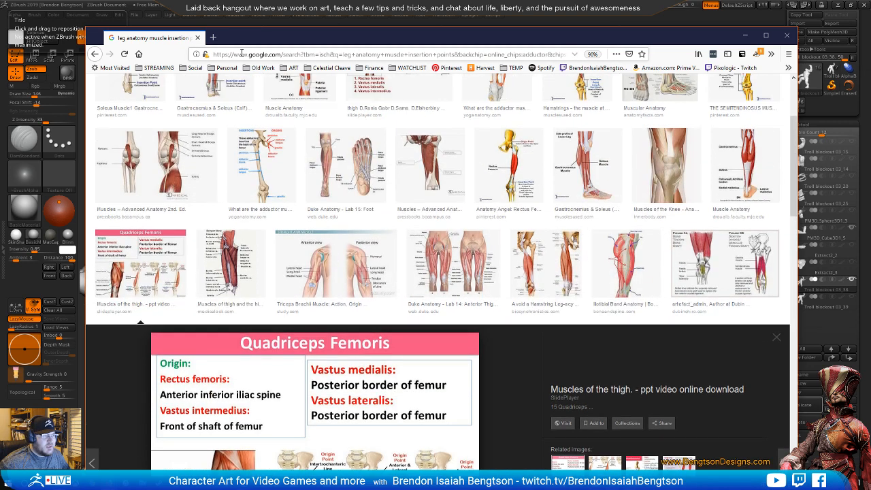
# - Search Google for "fascia lata" in a new browser tab and show the image results
pyautogui.click(213, 37)
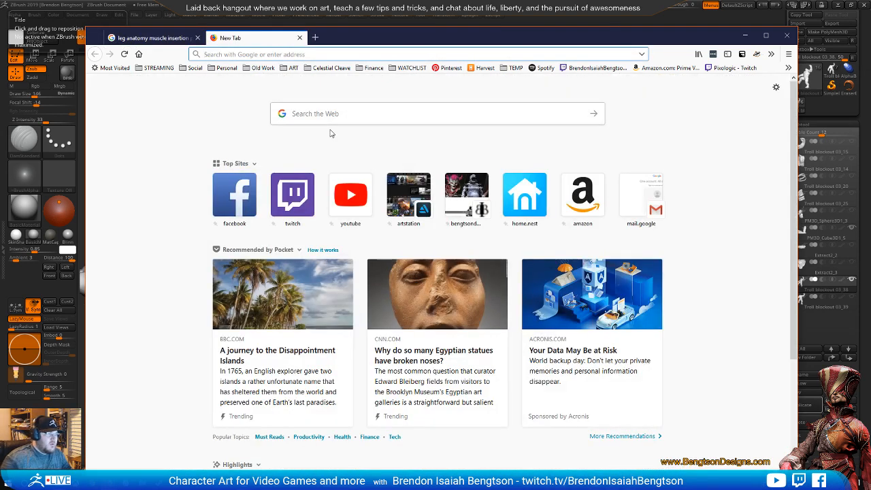
pyautogui.write('facia')
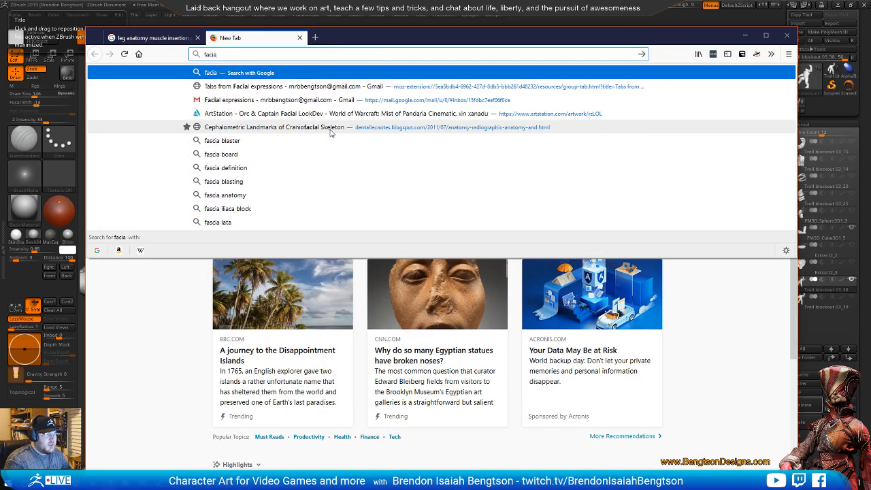
pyautogui.write(' lata')
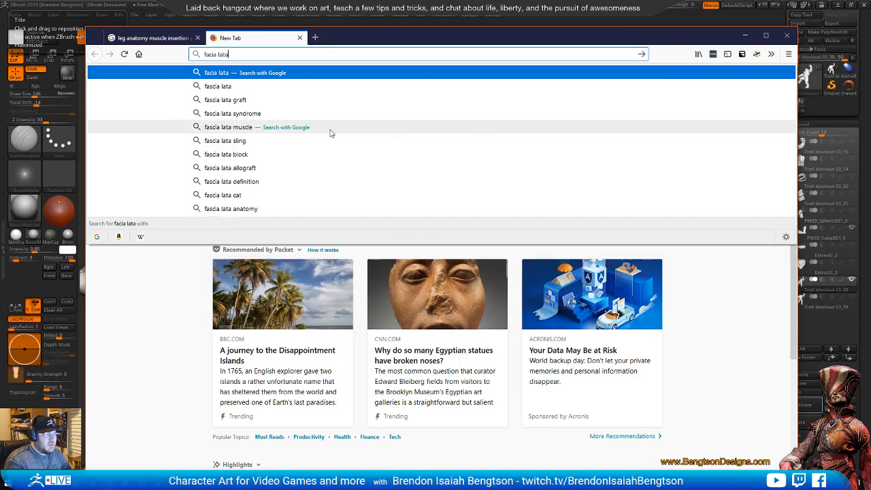
pyautogui.press('Return')
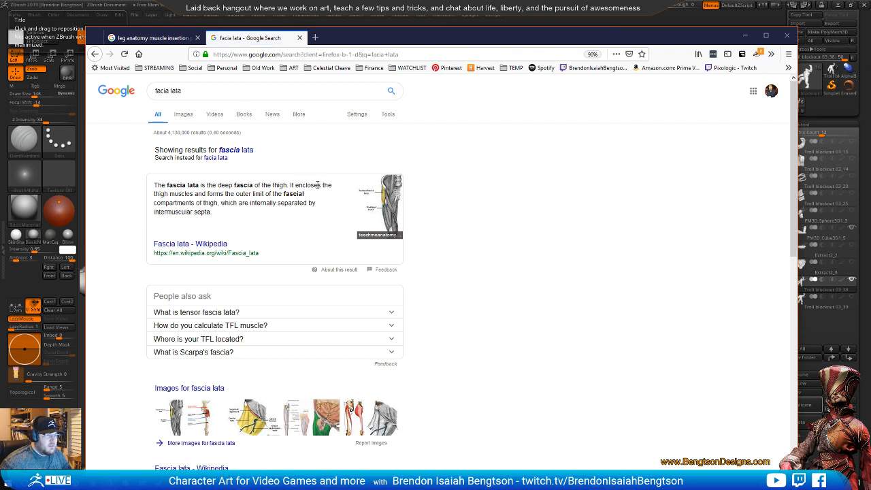
pyautogui.click(243, 151)
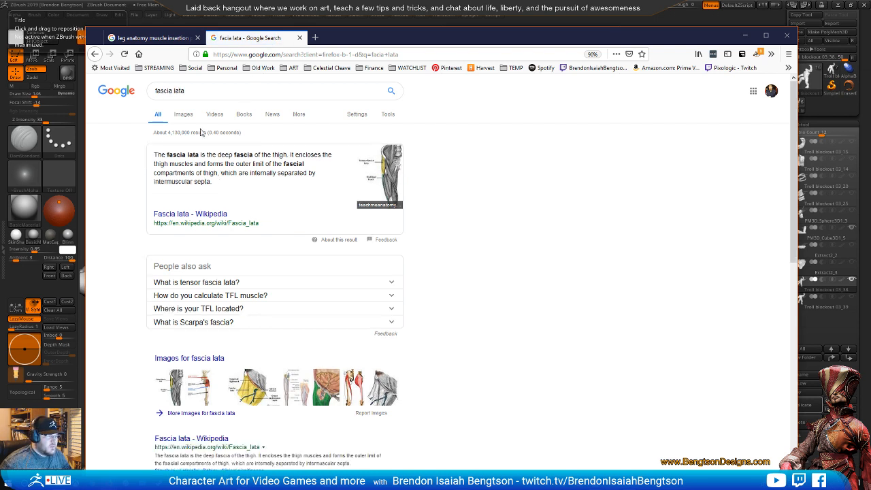
pyautogui.click(182, 116)
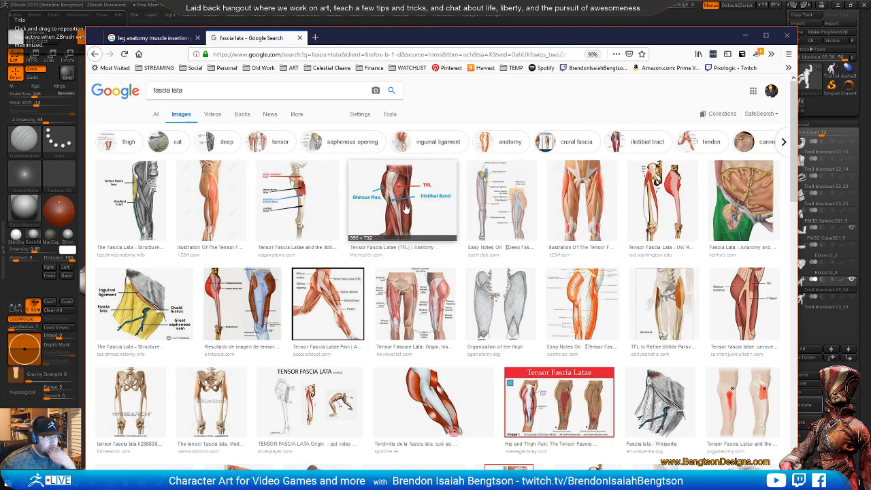
# - Examine the running-leg and side-view tensor fasciae latae diagrams, and switch back to ZBrush
pyautogui.click(328, 283)
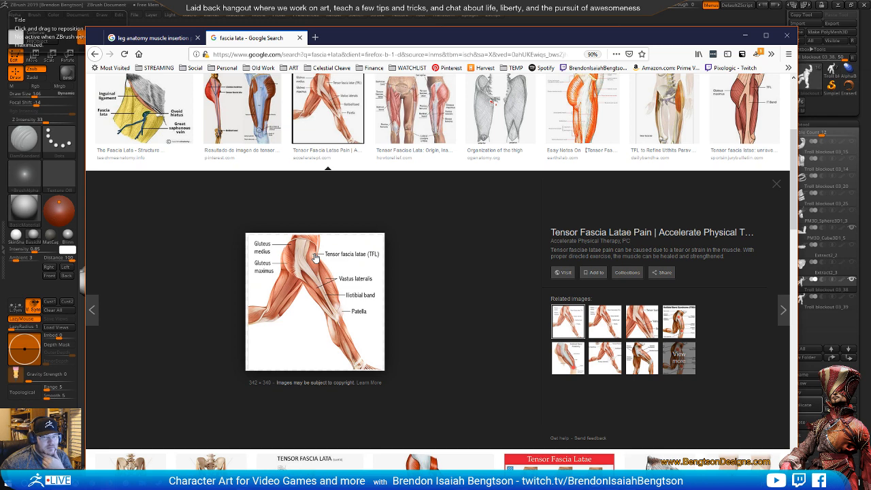
pyautogui.click(619, 135)
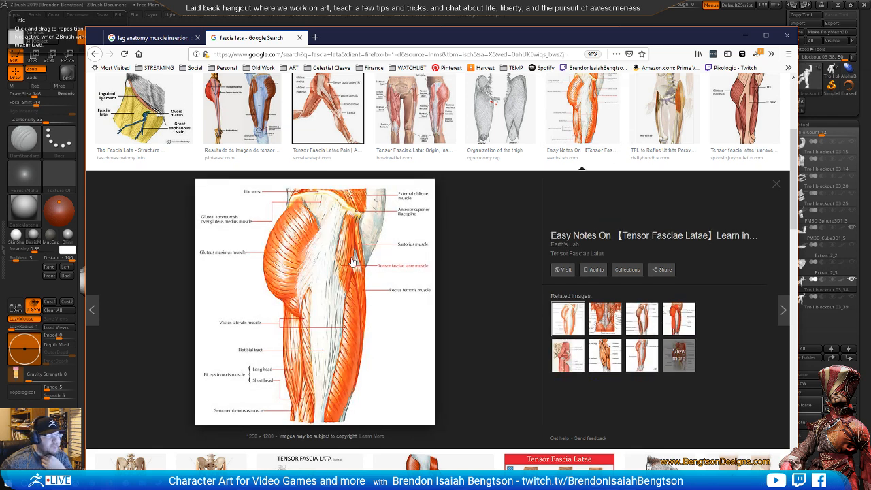
pyautogui.click(745, 34)
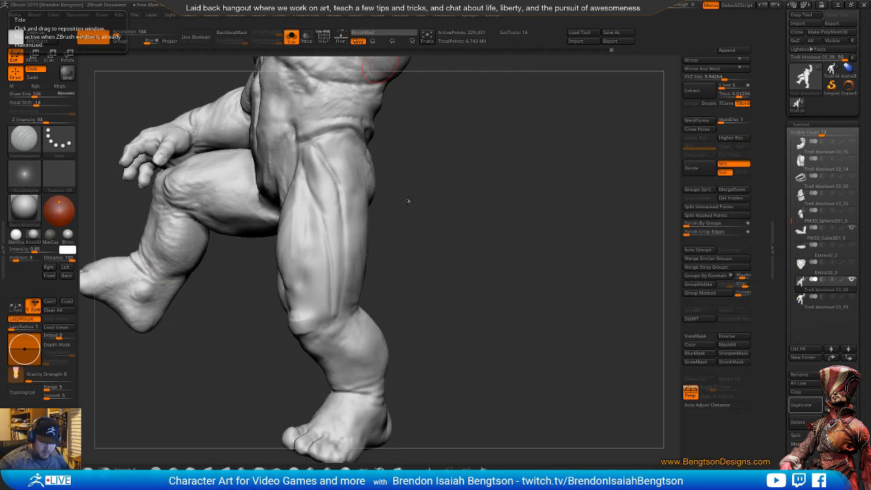
# - Build up the outer hip muscle just below the standing leg's hip crease with ClayBuildup
pyautogui.moveTo(510, 148)
pyautogui.mouseDown()
pyautogui.moveTo(540, 163)
pyautogui.moveTo(489, 167)
pyautogui.moveTo(515, 165)
pyautogui.mouseUp()
pyautogui.press('2')
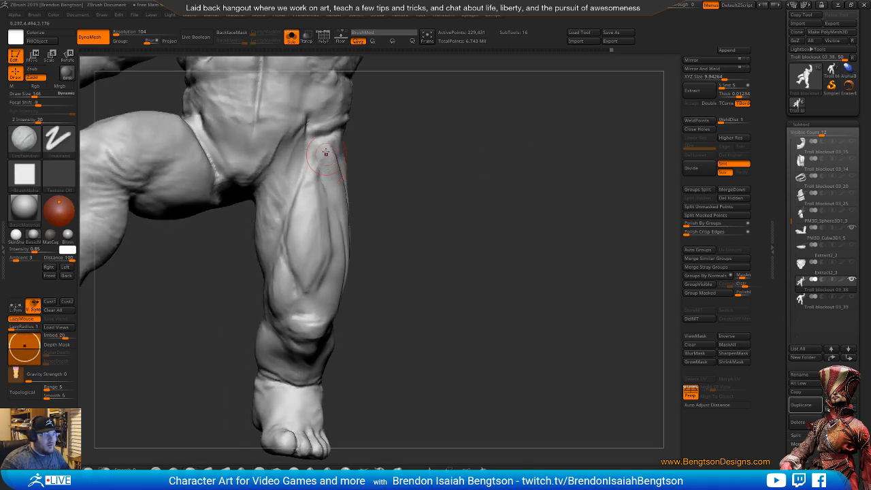
pyautogui.moveTo(323, 157); pyautogui.dragTo(339, 198)
pyautogui.moveTo(436, 257)
pyautogui.mouseDown()
pyautogui.moveTo(410, 263)
pyautogui.moveTo(381, 255)
pyautogui.mouseUp()
pyautogui.press('1')
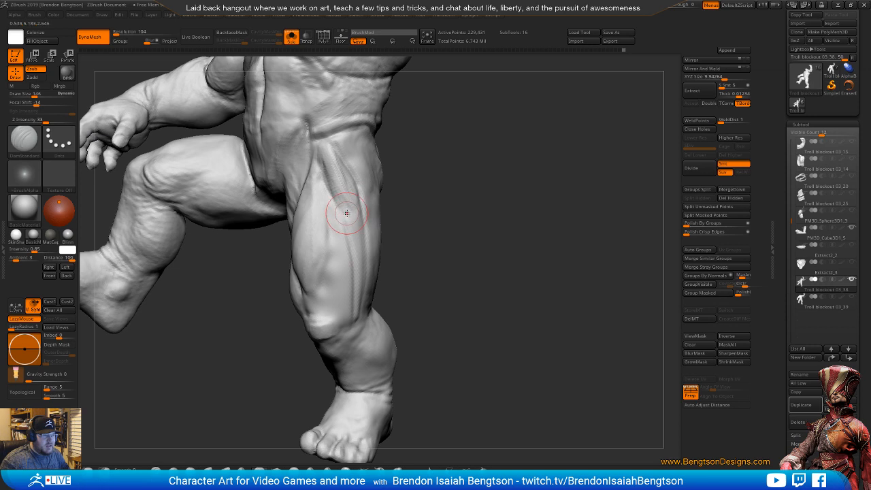
# - Build up the outer quadriceps of the standing leg down to just above the knee with ClayBuildup
pyautogui.press('2')
pyautogui.moveTo(404, 219)
pyautogui.mouseDown()
pyautogui.moveTo(338, 254)
pyautogui.moveTo(357, 249)
pyautogui.moveTo(345, 298)
pyautogui.mouseUp()
pyautogui.moveTo(357, 260); pyautogui.dragTo(353, 321)
pyautogui.moveTo(442, 265)
pyautogui.mouseDown()
pyautogui.moveTo(489, 243)
pyautogui.moveTo(496, 249)
pyautogui.moveTo(386, 229)
pyautogui.mouseUp()
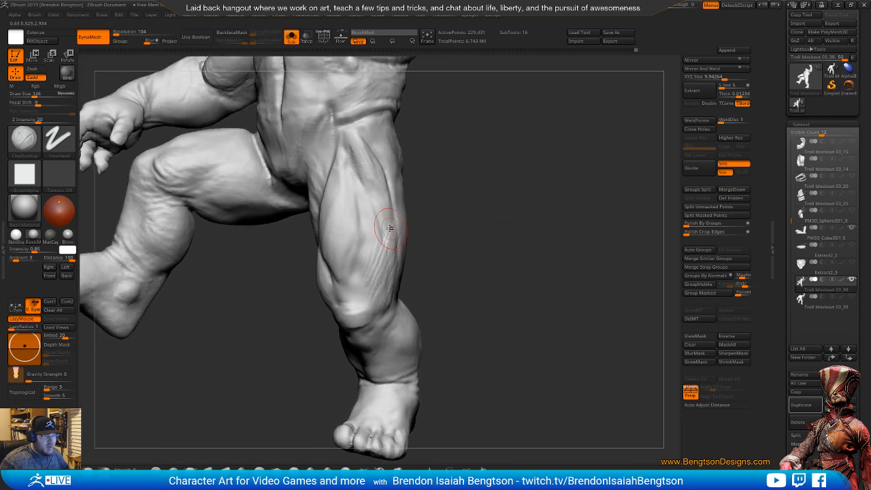
pyautogui.moveTo(464, 262); pyautogui.dragTo(419, 258)
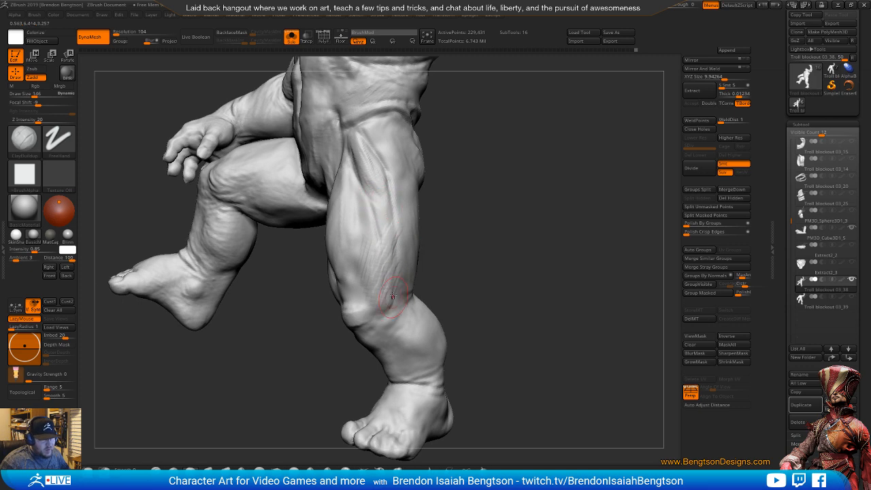
pyautogui.moveTo(472, 249); pyautogui.dragTo(419, 254)
pyautogui.moveTo(381, 313); pyautogui.dragTo(387, 296)
# - Extend the ClayBuildup muscle strokes up the outer thigh and along the front thigh of the standing leg
pyautogui.moveTo(482, 266); pyautogui.dragTo(507, 244)
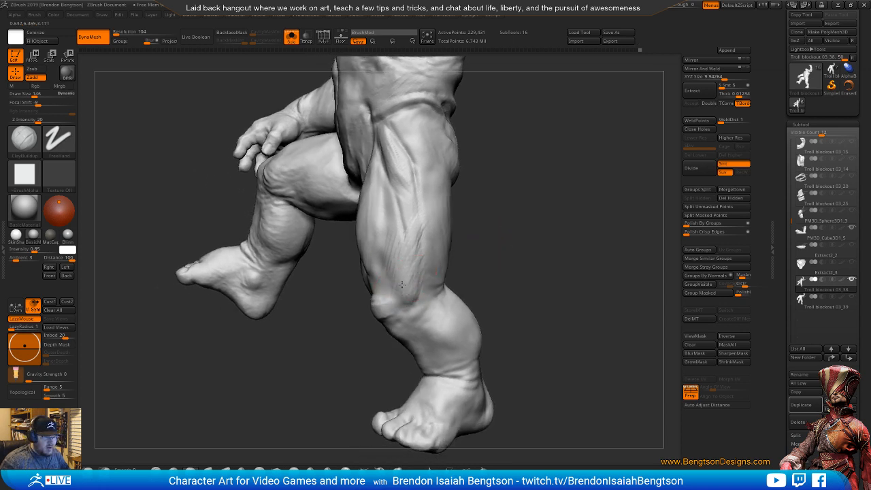
pyautogui.moveTo(423, 222); pyautogui.dragTo(433, 218)
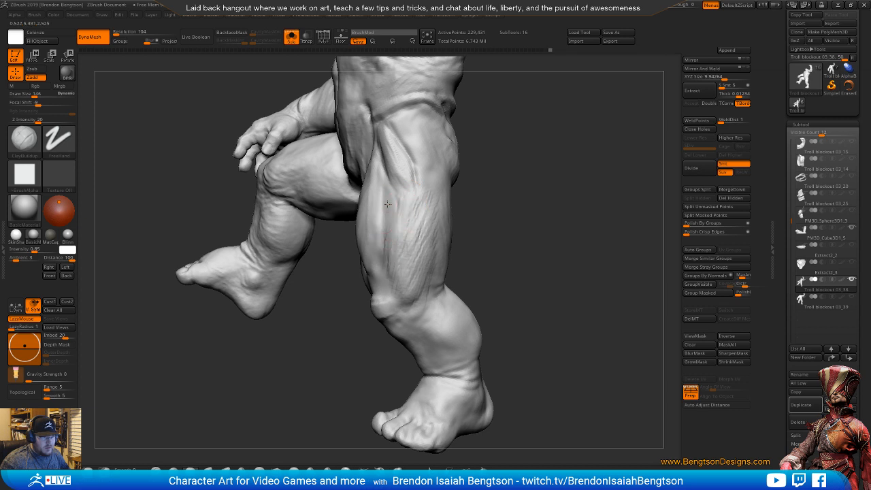
pyautogui.moveTo(387, 204); pyautogui.dragTo(394, 262)
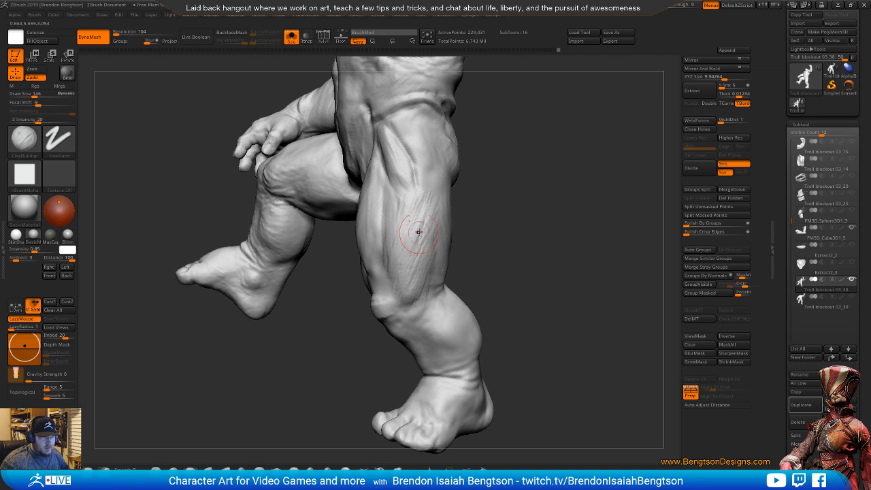
# - Carve the separation between the front and outer thigh muscles of the standing leg with DamStandard
pyautogui.moveTo(467, 258)
pyautogui.keyDown('alt'); pyautogui.mouseDown()
pyautogui.moveTo(533, 233)
pyautogui.moveTo(542, 274)
pyautogui.moveTo(525, 287)
pyautogui.moveTo(537, 272)
pyautogui.moveTo(476, 239)
pyautogui.mouseUp(); pyautogui.keyUp('alt')
pyautogui.press('b')
pyautogui.press('d')
pyautogui.press('s')
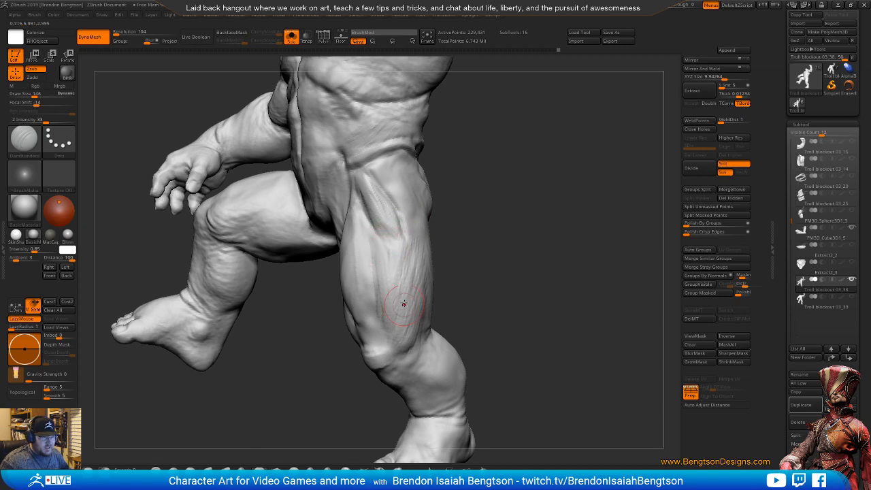
pyautogui.moveTo(393, 255); pyautogui.dragTo(399, 201)
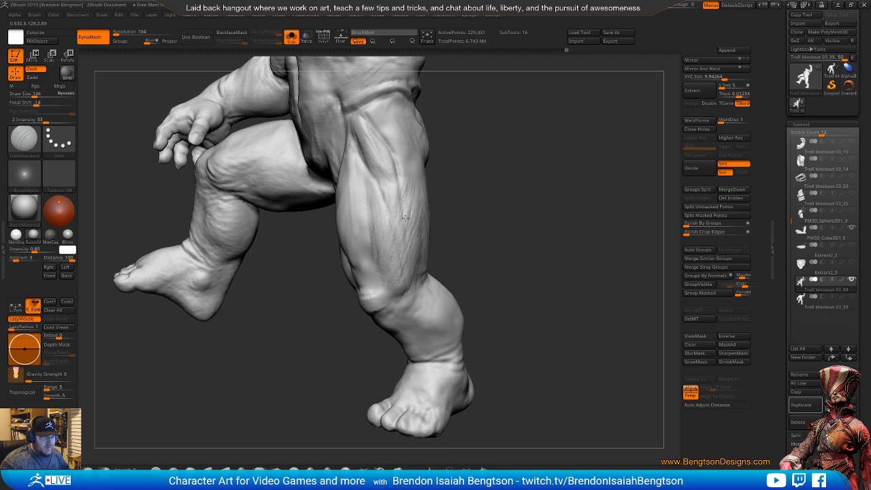
pyautogui.moveTo(474, 238)
pyautogui.mouseDown()
pyautogui.moveTo(494, 234)
pyautogui.moveTo(470, 233)
pyautogui.mouseUp()
# - Fill out the outer thigh with ClayBuildup and smooth the muscle surface down toward the standing knee
pyautogui.press('b')
pyautogui.press('s')
pyautogui.press('t')
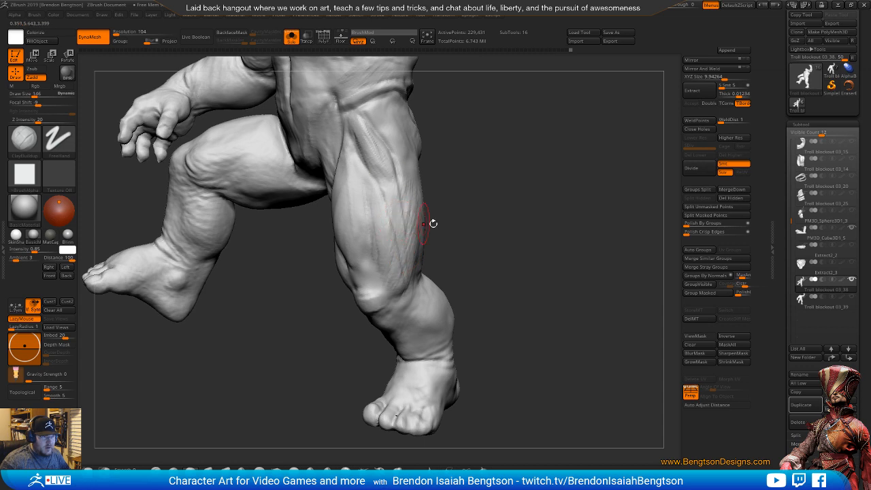
pyautogui.moveTo(433, 224)
pyautogui.mouseDown()
pyautogui.moveTo(504, 245)
pyautogui.moveTo(515, 238)
pyautogui.moveTo(459, 214)
pyautogui.mouseUp()
pyautogui.keyDown('shift'); pyautogui.moveTo(399, 235); pyautogui.dragTo(400, 280); pyautogui.keyUp('shift')
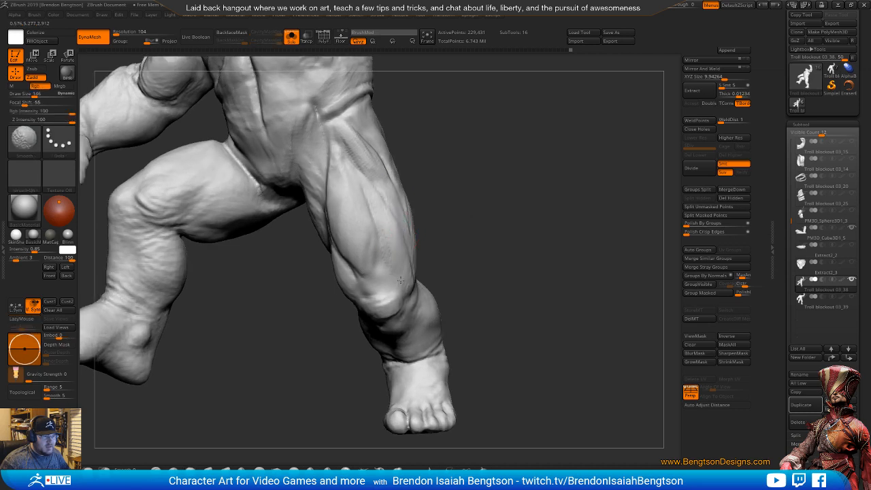
# - Refine the muscle forms along the outer side of the standing thigh above the knee, alternating DamStandard and ClayBuildup
pyautogui.moveTo(492, 235)
pyautogui.keyDown('alt'); pyautogui.mouseDown()
pyautogui.moveTo(499, 176)
pyautogui.moveTo(494, 249)
pyautogui.moveTo(534, 237)
pyautogui.moveTo(500, 242)
pyautogui.mouseUp(); pyautogui.keyUp('alt')
pyautogui.press('b')
pyautogui.press('d')
pyautogui.press('s')
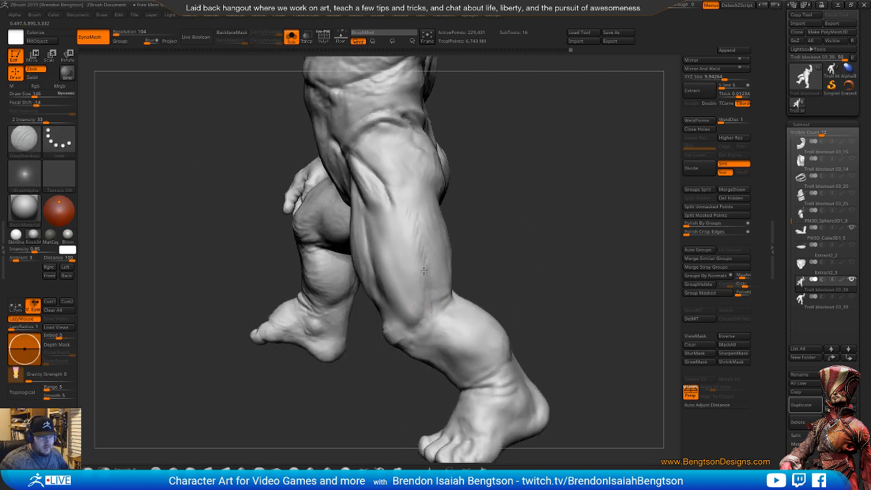
pyautogui.press('b')
pyautogui.press('c')
pyautogui.press('b')
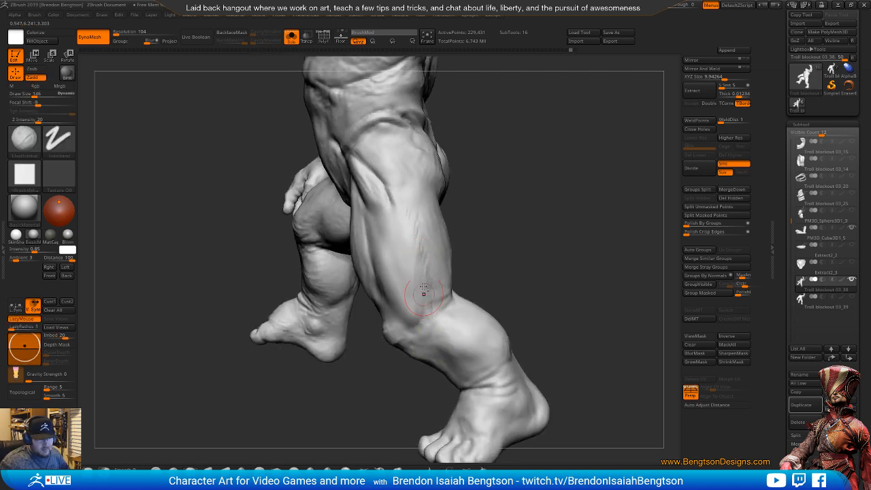
pyautogui.moveTo(513, 248)
pyautogui.keyDown('alt'); pyautogui.mouseDown()
pyautogui.moveTo(509, 231)
pyautogui.moveTo(535, 235)
pyautogui.mouseUp(); pyautogui.keyUp('alt')
pyautogui.press('b')
pyautogui.press('d')
pyautogui.press('s')
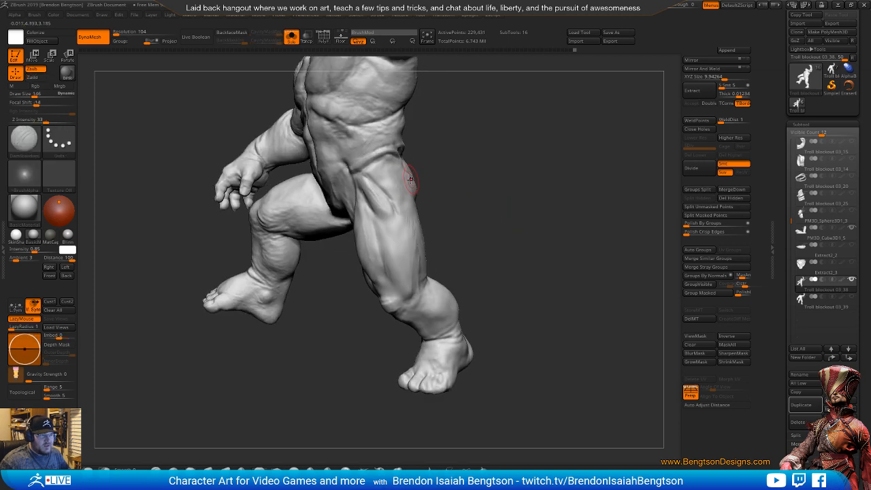
# - Add volume to the side of the hip below the waist crease with ClayBuildup at draw size 222
pyautogui.press('space')
pyautogui.moveTo(403, 191); pyautogui.dragTo(412, 194)
pyautogui.moveTo(499, 150)
pyautogui.mouseDown()
pyautogui.moveTo(541, 209)
pyautogui.moveTo(510, 233)
pyautogui.moveTo(519, 212)
pyautogui.moveTo(507, 236)
pyautogui.mouseUp()
pyautogui.press('b')
pyautogui.press('c')
pyautogui.press('b')
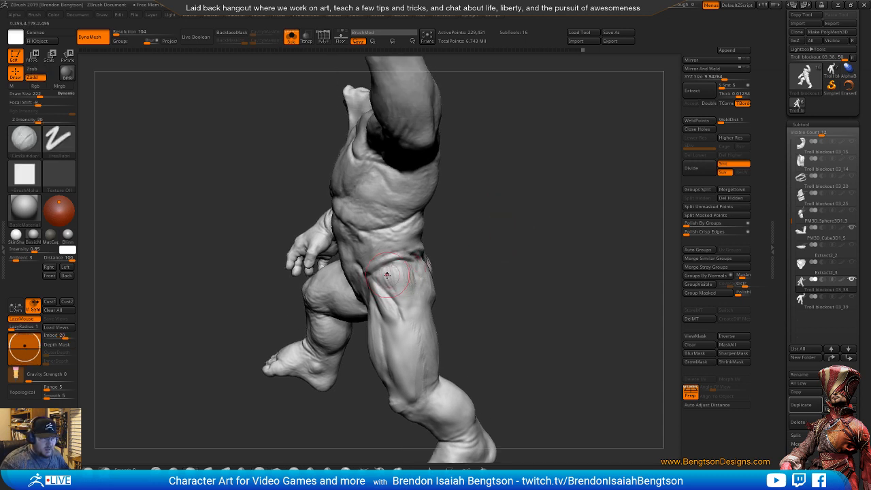
# - Carve the hip crease around the standing leg's side and define the fold beneath the buttock with DamStandard
pyautogui.press('b')
pyautogui.press('d')
pyautogui.press('s')
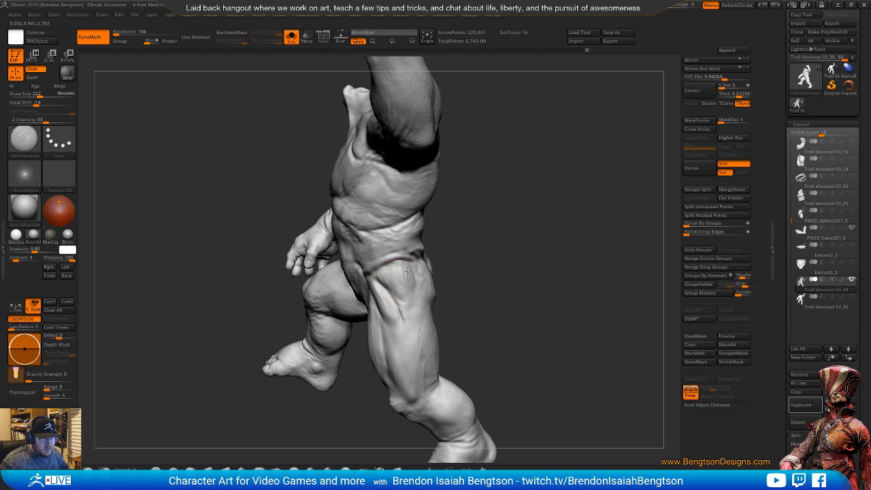
pyautogui.moveTo(446, 267)
pyautogui.mouseDown()
pyautogui.moveTo(432, 241)
pyautogui.moveTo(434, 208)
pyautogui.moveTo(463, 211)
pyautogui.mouseUp()
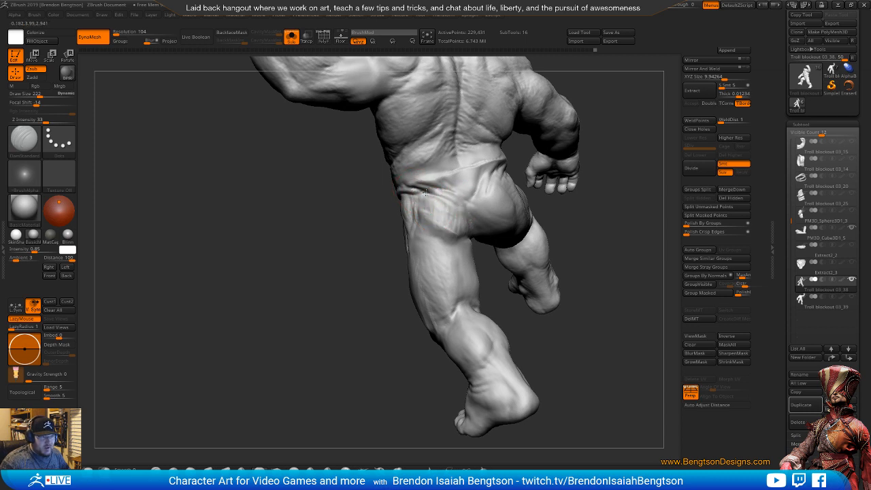
pyautogui.moveTo(458, 245)
pyautogui.mouseDown()
pyautogui.moveTo(446, 260)
pyautogui.moveTo(462, 242)
pyautogui.mouseUp()
pyautogui.moveTo(579, 205); pyautogui.dragTo(568, 195)
pyautogui.moveTo(452, 212)
pyautogui.mouseDown()
pyautogui.moveTo(474, 237)
pyautogui.moveTo(468, 240)
pyautogui.mouseUp()
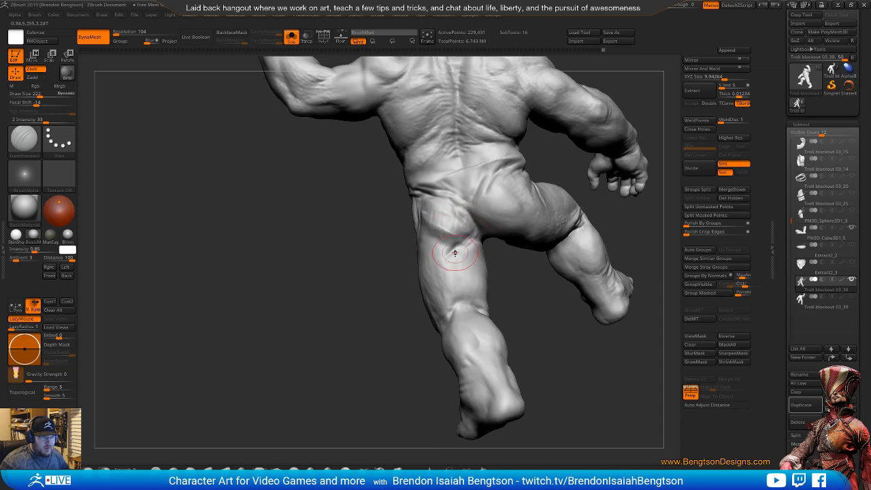
# - Build up the buttock above the standing leg with ClayBuildup at draw size 314
pyautogui.moveTo(554, 320)
pyautogui.mouseDown()
pyautogui.moveTo(530, 238)
pyautogui.moveTo(553, 287)
pyautogui.moveTo(528, 221)
pyautogui.moveTo(552, 255)
pyautogui.moveTo(576, 248)
pyautogui.mouseUp()
pyautogui.press('b')
pyautogui.press('c')
pyautogui.press('b')
pyautogui.press('space')
pyautogui.moveTo(327, 249)
pyautogui.mouseDown()
pyautogui.moveTo(333, 233)
pyautogui.moveTo(373, 268)
pyautogui.mouseUp()
pyautogui.moveTo(462, 211); pyautogui.dragTo(538, 283)
pyautogui.moveTo(363, 218)
pyautogui.mouseDown()
pyautogui.moveTo(344, 223)
pyautogui.moveTo(374, 266)
pyautogui.moveTo(350, 229)
pyautogui.moveTo(366, 262)
pyautogui.moveTo(344, 277)
pyautogui.mouseUp()
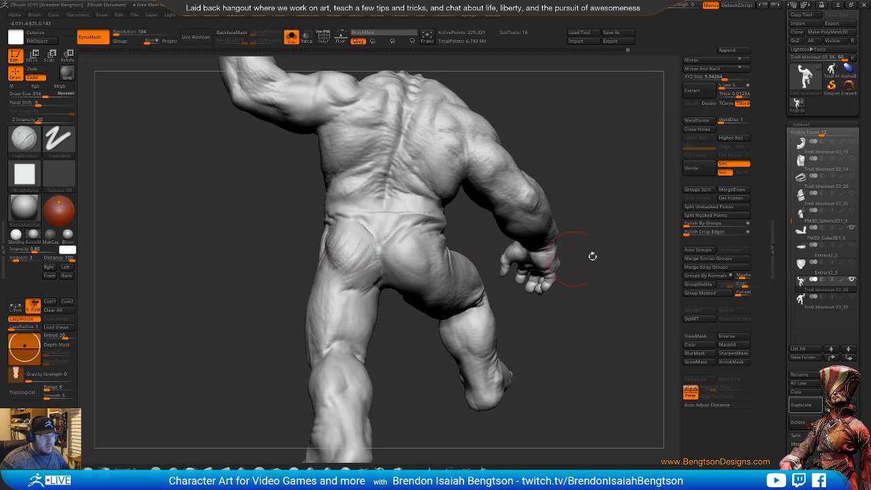
# - Fill out the outer side and lower edge of the standing leg's buttock with ClayBuildup at draw size 314
pyautogui.keyDown('alt'); pyautogui.moveTo(592, 256); pyautogui.dragTo(451, 198); pyautogui.keyUp('alt')
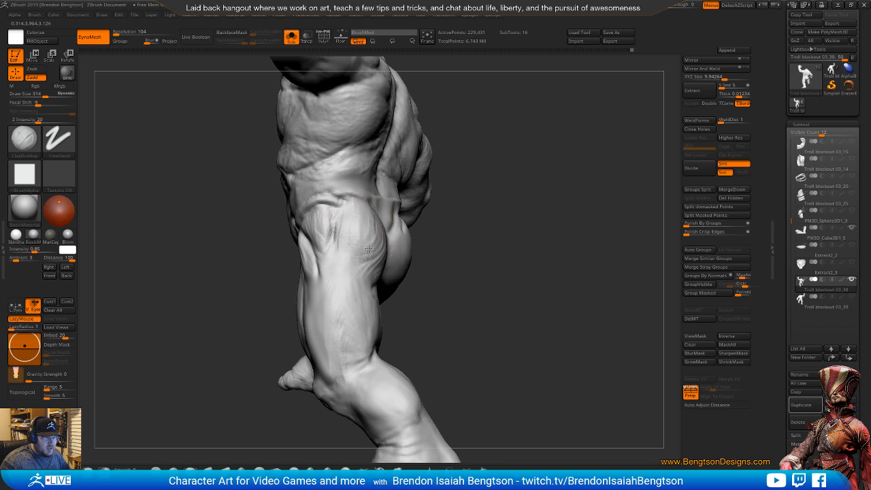
pyautogui.moveTo(368, 249); pyautogui.dragTo(371, 257)
pyautogui.moveTo(483, 225); pyautogui.dragTo(417, 246)
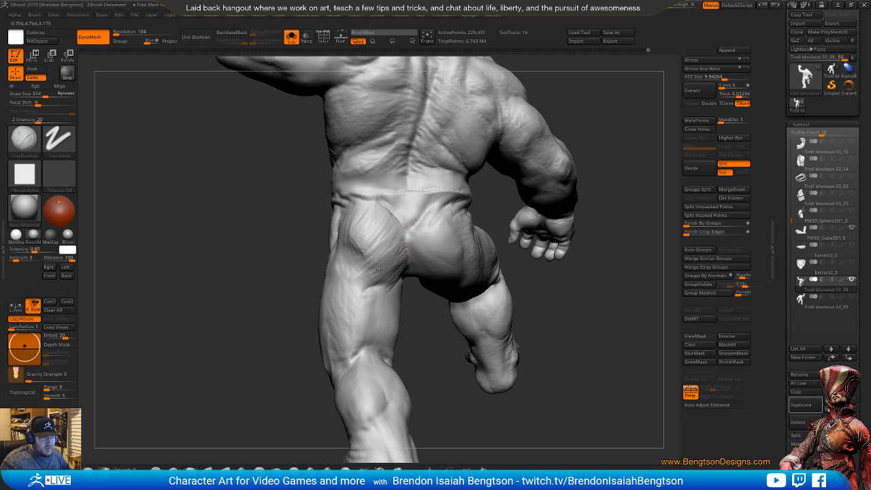
pyautogui.moveTo(397, 257); pyautogui.dragTo(403, 261)
pyautogui.keyDown('ctrl'); pyautogui.moveTo(578, 293); pyautogui.dragTo(603, 264, button='right'); pyautogui.keyUp('ctrl')
pyautogui.moveTo(599, 268)
pyautogui.mouseDown()
pyautogui.moveTo(561, 289)
pyautogui.moveTo(528, 291)
pyautogui.moveTo(579, 294)
pyautogui.moveTo(556, 294)
pyautogui.moveTo(566, 296)
pyautogui.mouseUp()
pyautogui.keyDown('ctrl'); pyautogui.moveTo(566, 296); pyautogui.dragTo(567, 323, button='right'); pyautogui.keyUp('ctrl')
pyautogui.moveTo(568, 323)
pyautogui.mouseDown()
pyautogui.moveTo(551, 290)
pyautogui.moveTo(559, 315)
pyautogui.moveTo(553, 272)
pyautogui.moveTo(541, 284)
pyautogui.moveTo(568, 285)
pyautogui.moveTo(522, 274)
pyautogui.mouseUp()
# - Carve a groove down the back of the standing thigh toward the knee pit with DamStandard at a smaller draw size
pyautogui.press('b')
pyautogui.press('d')
pyautogui.press('s')
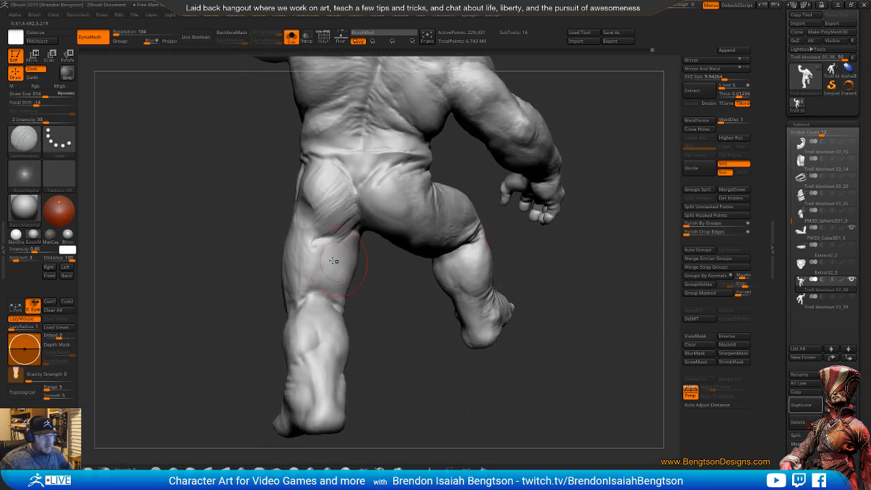
pyautogui.press('space')
pyautogui.moveTo(330, 224); pyautogui.dragTo(322, 223)
pyautogui.moveTo(385, 330)
pyautogui.keyDown('alt'); pyautogui.mouseDown()
pyautogui.moveTo(404, 293)
pyautogui.moveTo(382, 296)
pyautogui.mouseUp(); pyautogui.keyUp('alt')
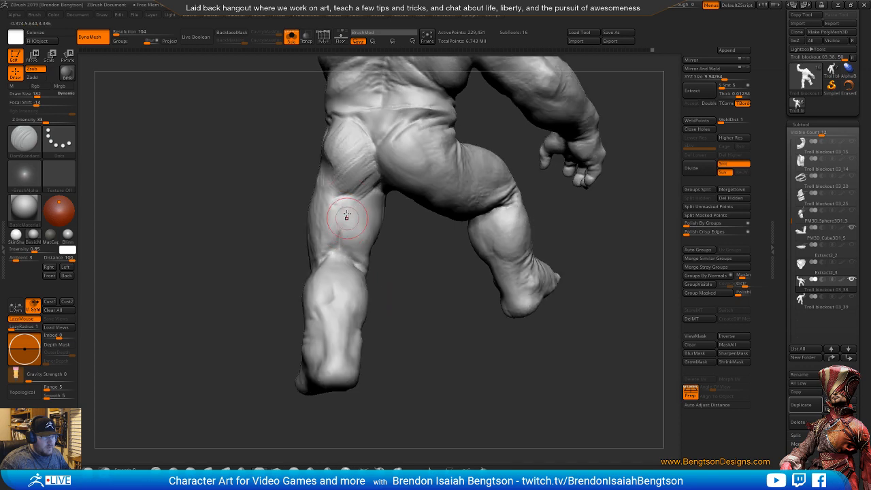
pyautogui.moveTo(440, 308); pyautogui.dragTo(426, 297)
pyautogui.keyDown('alt'); pyautogui.moveTo(425, 258); pyautogui.dragTo(426, 300); pyautogui.keyUp('alt')
# - Add hamstring volume on the back of the standing thigh below the buttock with ClayBuildup at draw size 208
pyautogui.press('b')
pyautogui.press('c')
pyautogui.press('b')
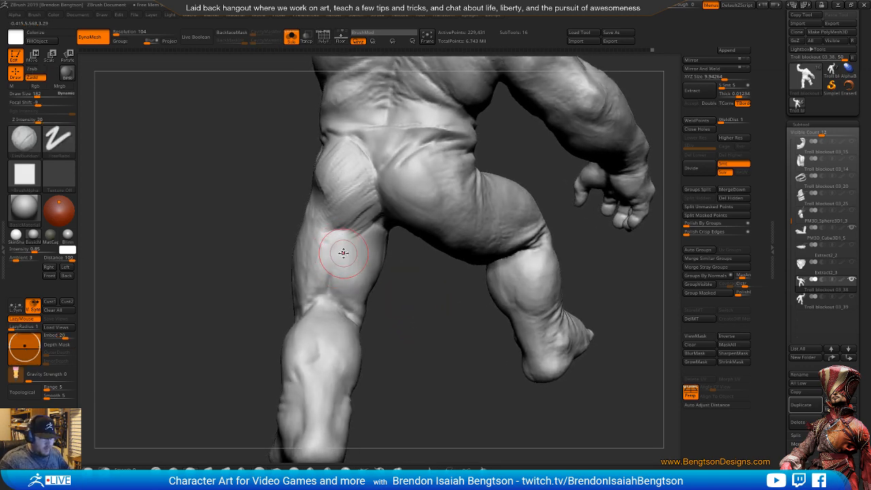
pyautogui.press('space')
pyautogui.moveTo(344, 254); pyautogui.dragTo(342, 258)
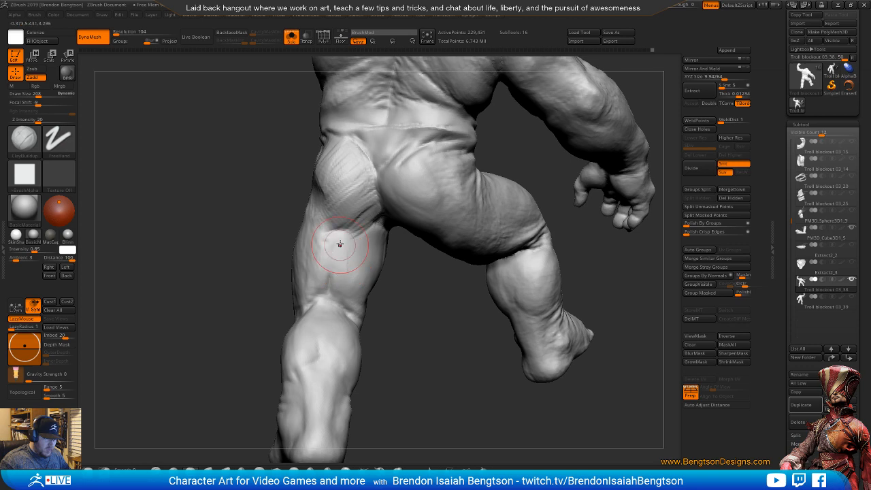
pyautogui.moveTo(380, 334); pyautogui.dragTo(401, 336)
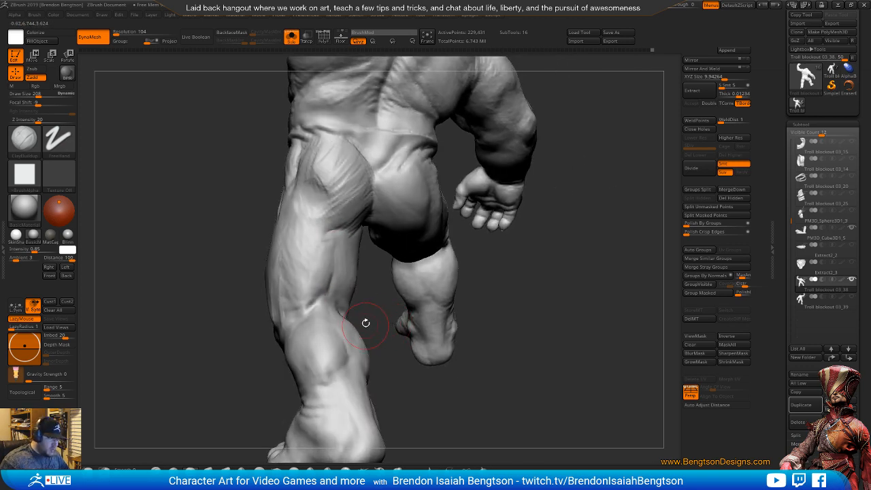
pyautogui.moveTo(361, 316); pyautogui.dragTo(345, 257)
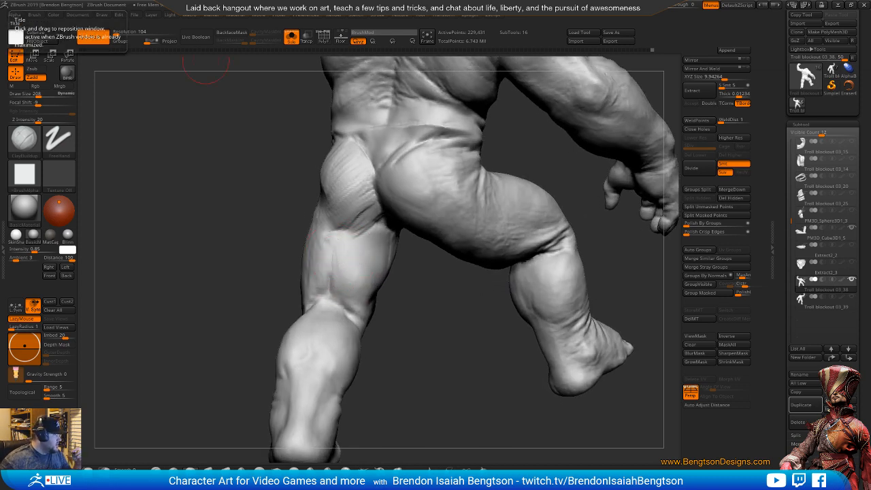
# - Switch to the browser's leg anatomy image results and examine the hamstring origins and insertions in the "Avoid a Hamstring Leg-acy" diagram
pyautogui.moveTo(0, 70); pyautogui.dragTo(495, 70)
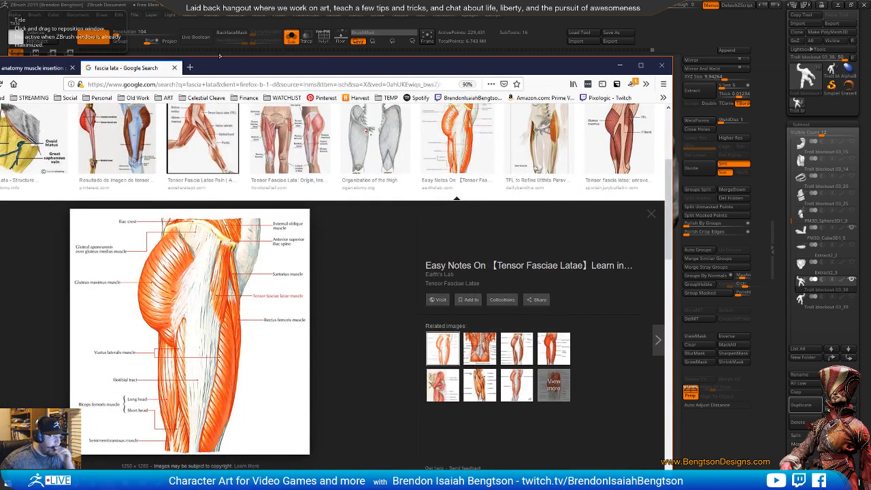
pyautogui.click(34, 68)
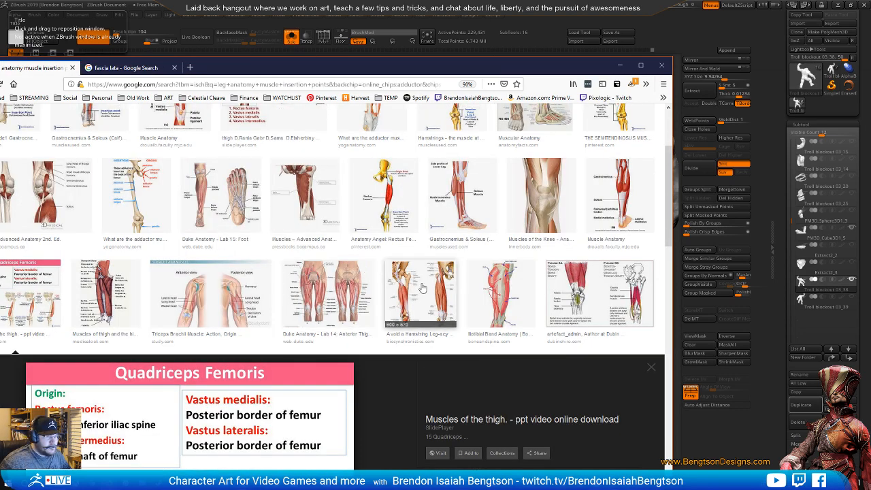
pyautogui.scroll(-2, 524, 272)
pyautogui.scroll(-2, 524, 272)
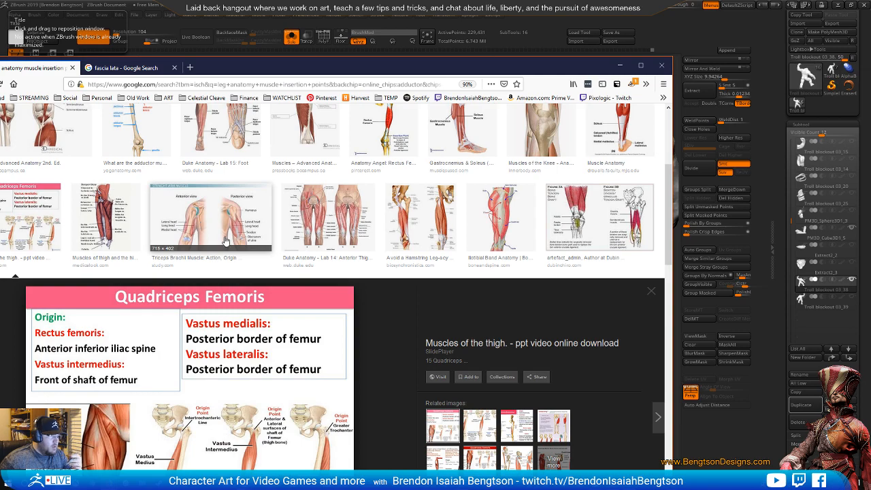
pyautogui.scroll(4, 226, 241)
pyautogui.scroll(1, 250, 224)
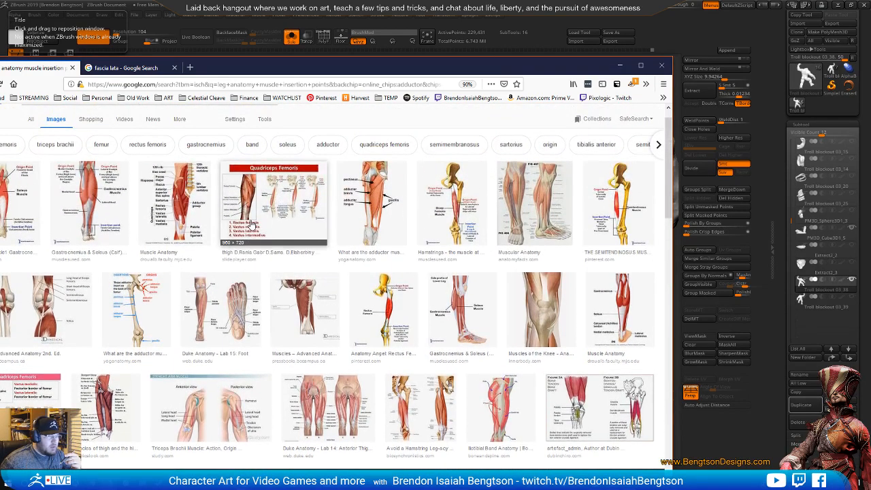
pyautogui.moveTo(292, 67); pyautogui.dragTo(348, 58)
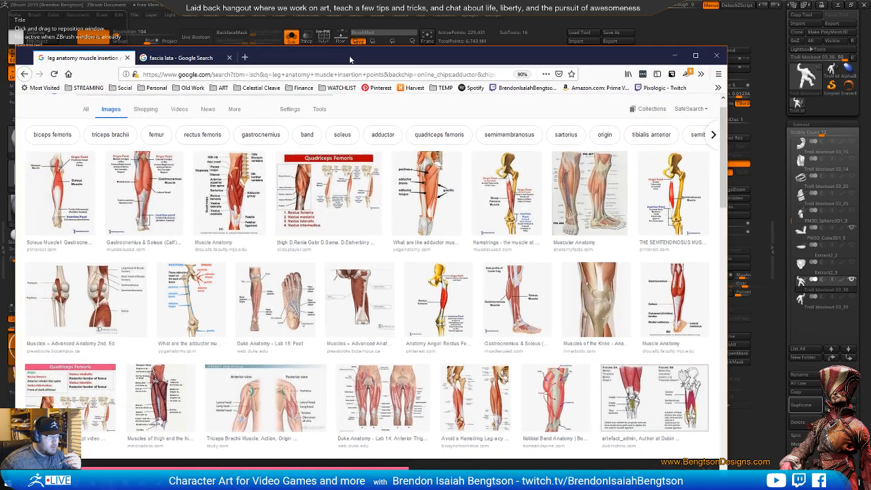
pyautogui.scroll(-4, 223, 331)
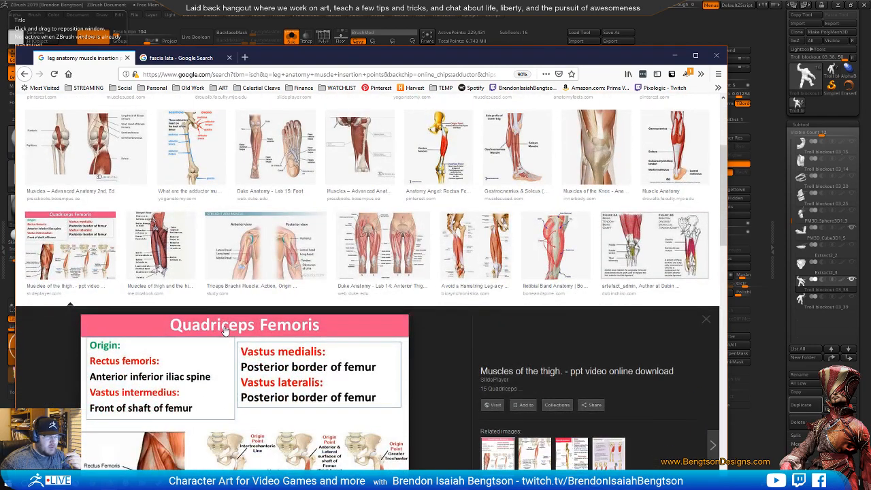
pyautogui.click(476, 241)
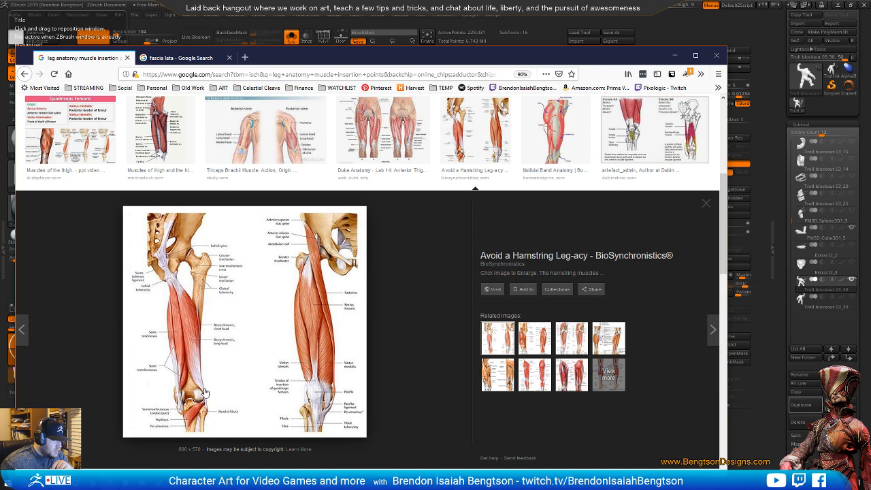
pyautogui.moveTo(457, 60); pyautogui.dragTo(0, 63)
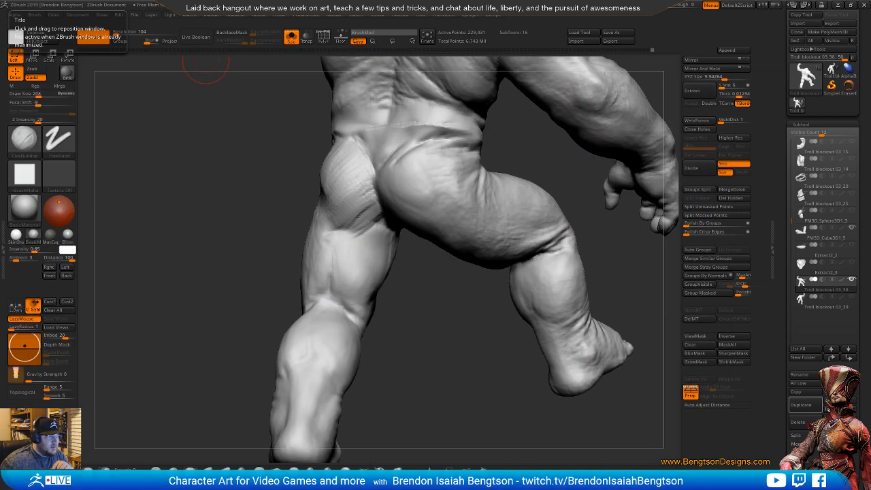
# - Carve the separation between the hamstrings along the inner back of the standing thigh with DamStandard at draw size 208
pyautogui.moveTo(464, 325); pyautogui.dragTo(462, 298)
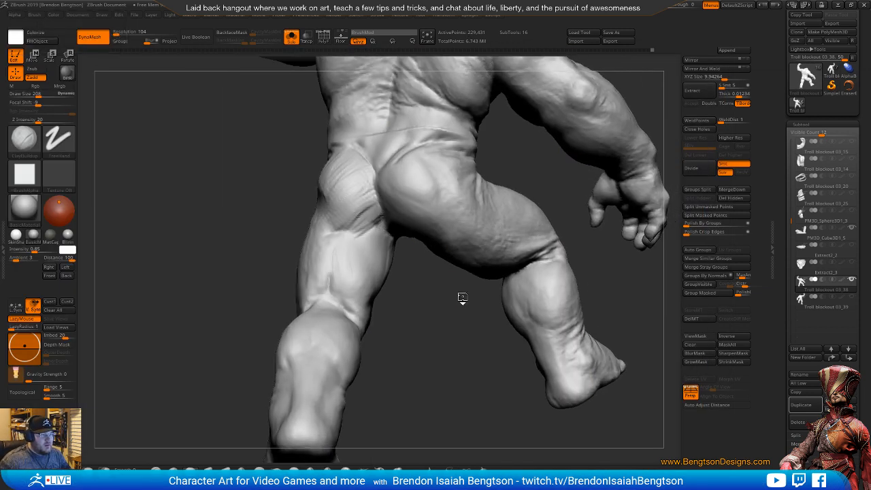
pyautogui.press('b')
pyautogui.press('d')
pyautogui.press('s')
pyautogui.moveTo(402, 338); pyautogui.dragTo(364, 334)
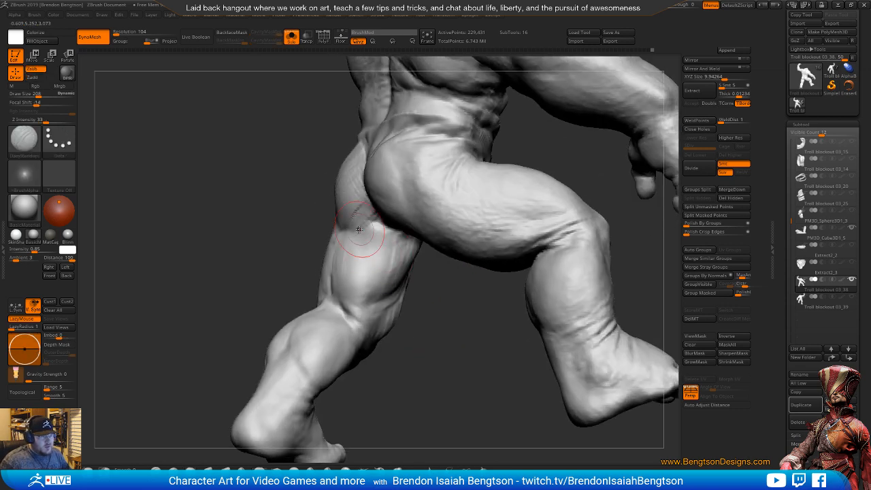
pyautogui.moveTo(361, 230); pyautogui.dragTo(374, 278)
pyautogui.moveTo(370, 242); pyautogui.dragTo(377, 317)
pyautogui.moveTo(392, 372); pyautogui.dragTo(405, 384)
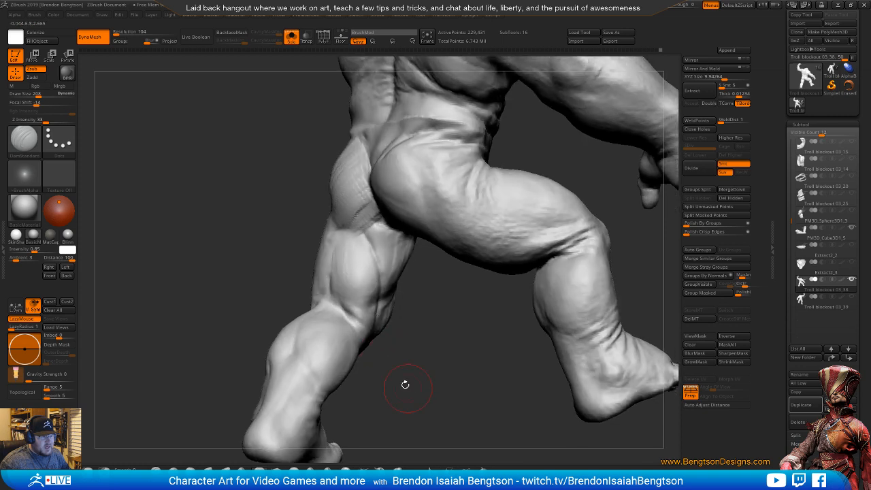
# - Build up the inner hamstring from beneath the buttock down toward the knee with ClayBuildup at draw size 208
pyautogui.press('b')
pyautogui.press('c')
pyautogui.press('b')
pyautogui.moveTo(348, 253)
pyautogui.mouseDown()
pyautogui.moveTo(344, 289)
pyautogui.moveTo(360, 313)
pyautogui.mouseUp()
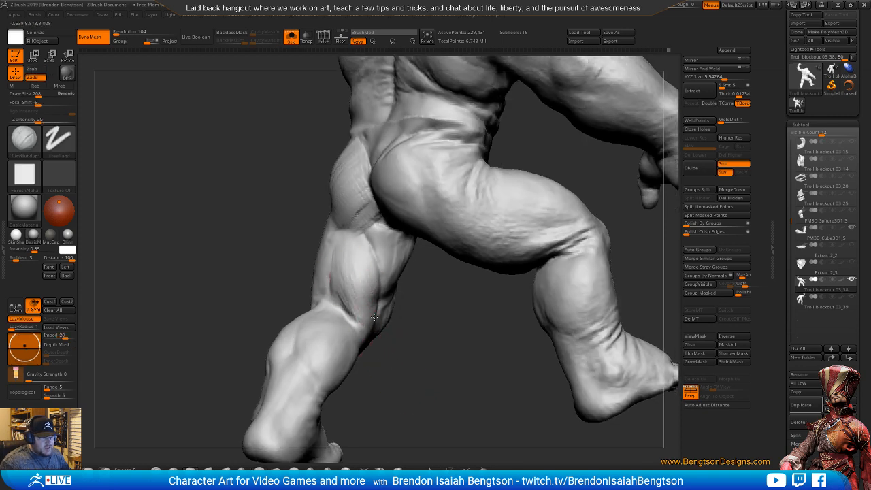
pyautogui.moveTo(407, 380); pyautogui.dragTo(344, 243)
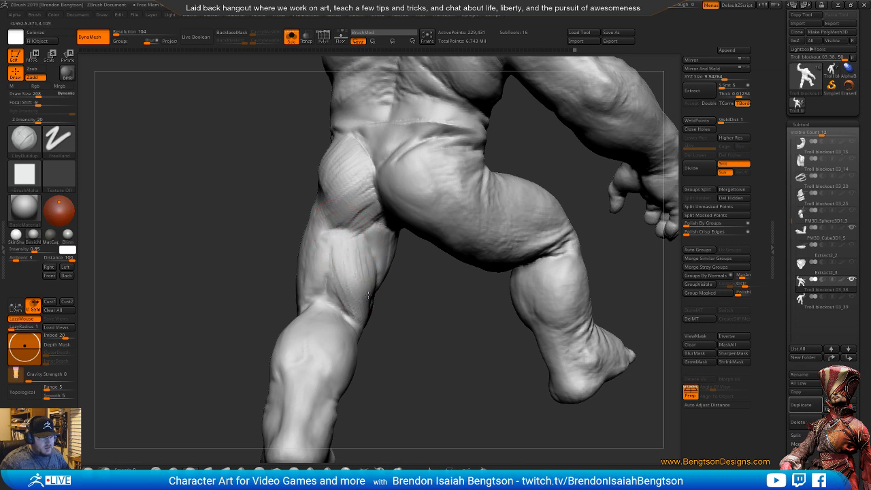
# - Shape the outer hamstring and its tendon down to the back of the standing knee with ClayBuildup
pyautogui.moveTo(399, 327); pyautogui.dragTo(332, 253)
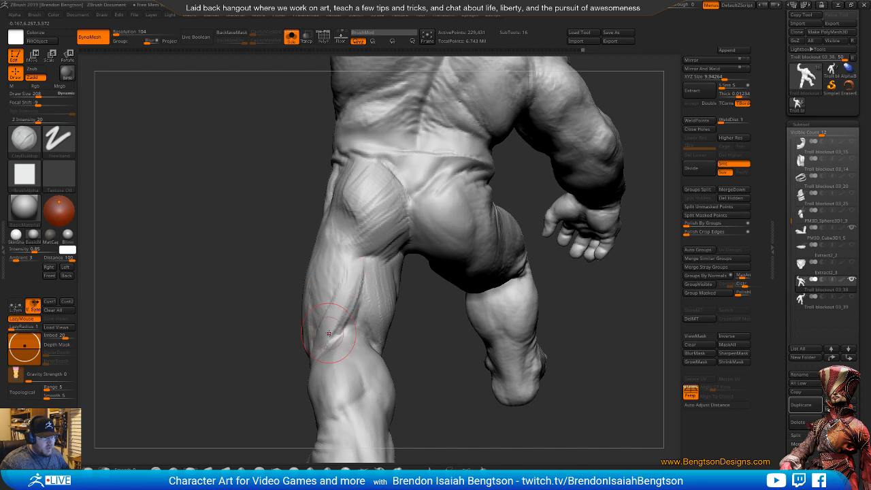
pyautogui.moveTo(328, 333); pyautogui.dragTo(333, 272)
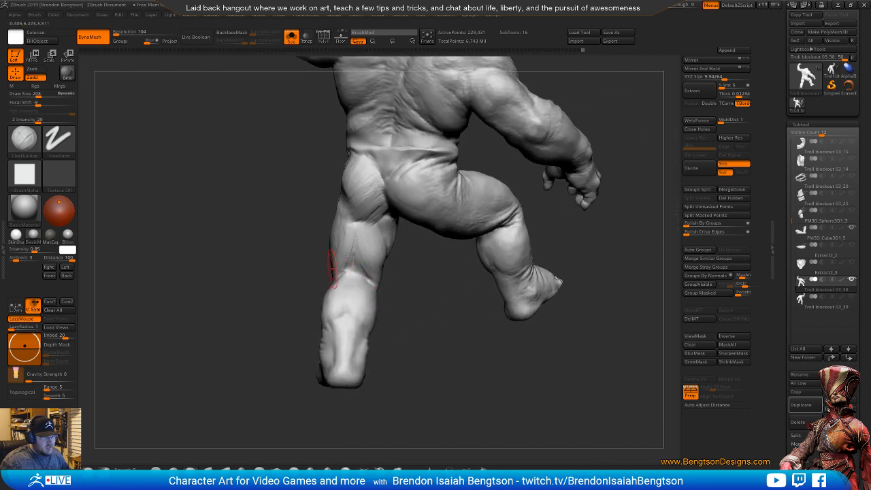
pyautogui.moveTo(415, 300); pyautogui.dragTo(392, 347)
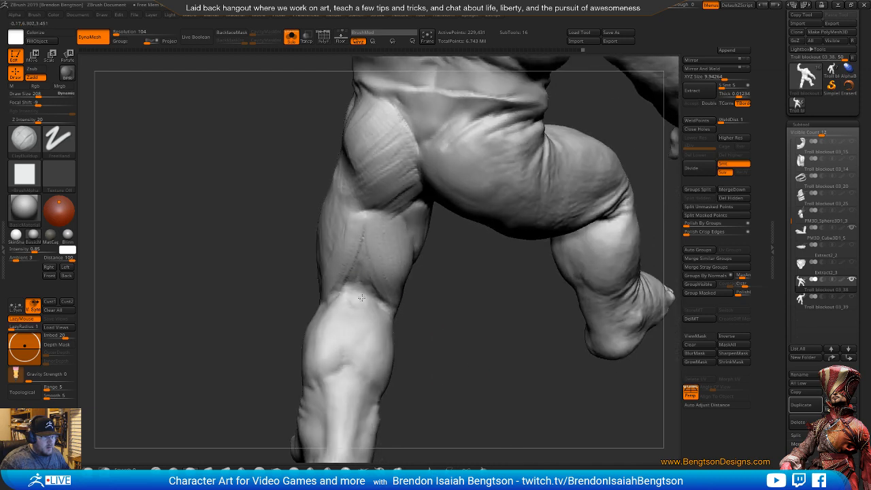
pyautogui.keyDown('alt'); pyautogui.moveTo(466, 340); pyautogui.dragTo(469, 310); pyautogui.keyUp('alt')
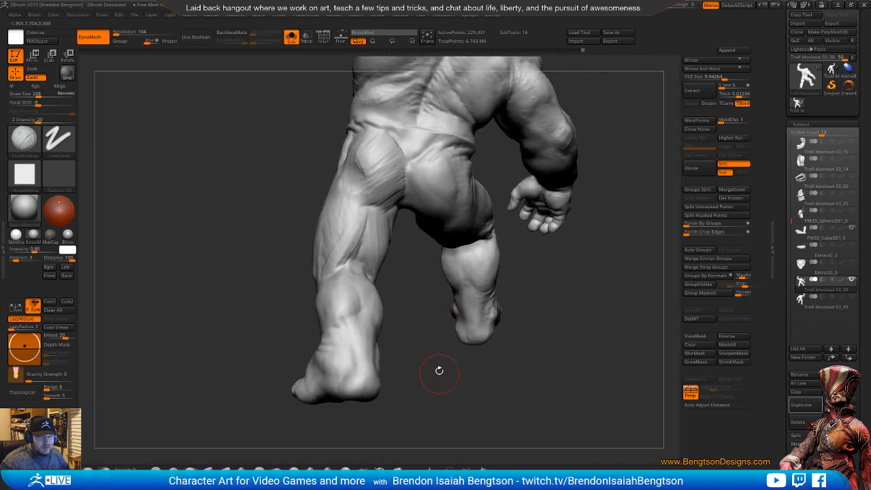
pyautogui.moveTo(438, 372)
pyautogui.keyDown('alt'); pyautogui.mouseDown()
pyautogui.moveTo(447, 409)
pyautogui.moveTo(439, 384)
pyautogui.mouseUp(); pyautogui.keyUp('alt')
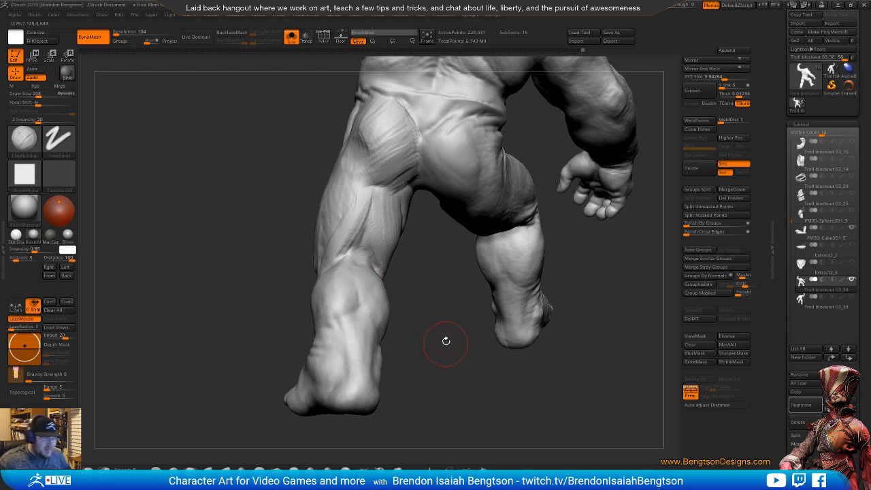
pyautogui.moveTo(445, 341); pyautogui.dragTo(460, 319)
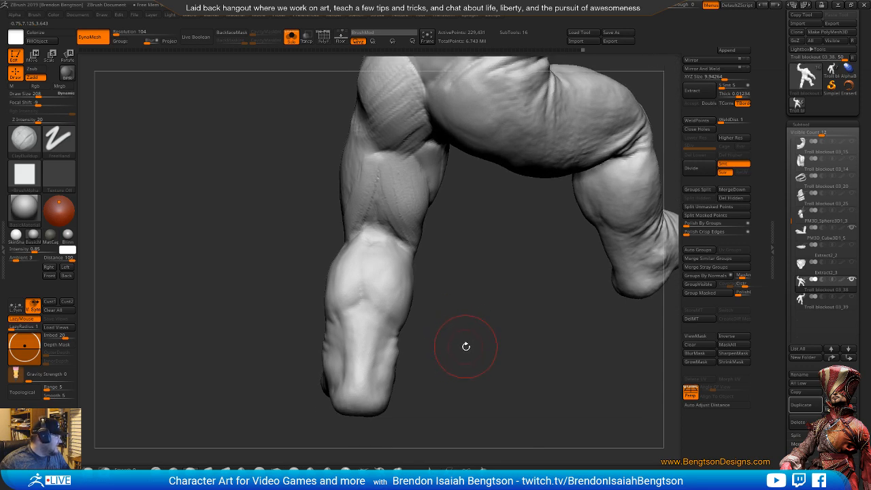
pyautogui.moveTo(466, 349)
pyautogui.mouseDown()
pyautogui.moveTo(551, 341)
pyautogui.moveTo(520, 293)
pyautogui.moveTo(498, 302)
pyautogui.moveTo(491, 337)
pyautogui.moveTo(482, 334)
pyautogui.mouseUp()
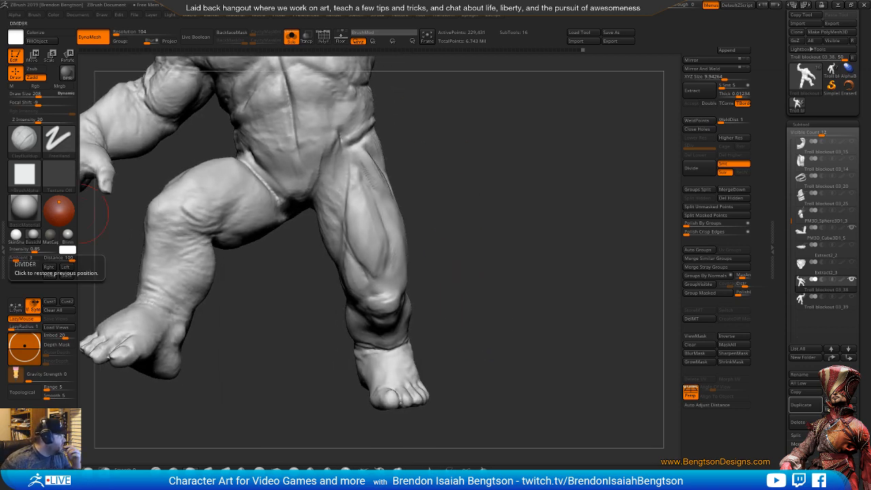
# - Compare the Quadriceps Femoris slide with the hamstring diagram in the browser to study how the thigh muscles attach around the knee
pyautogui.moveTo(0, 129); pyautogui.dragTo(538, 39)
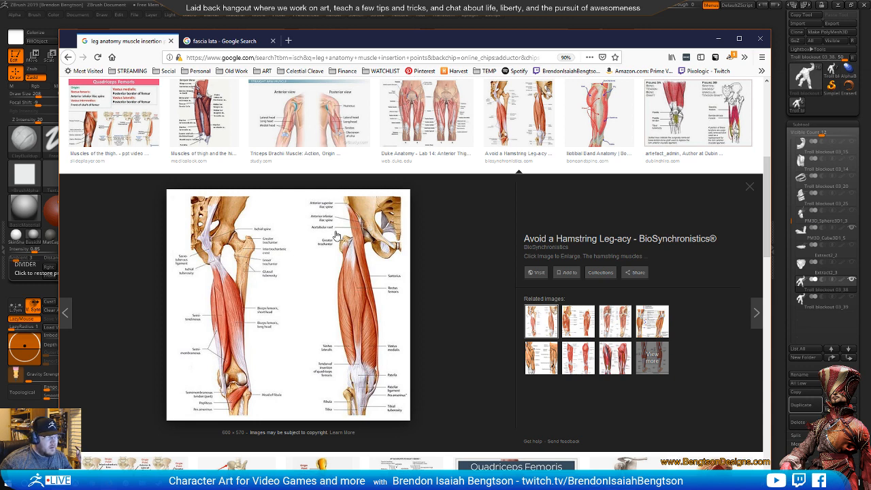
pyautogui.click(142, 136)
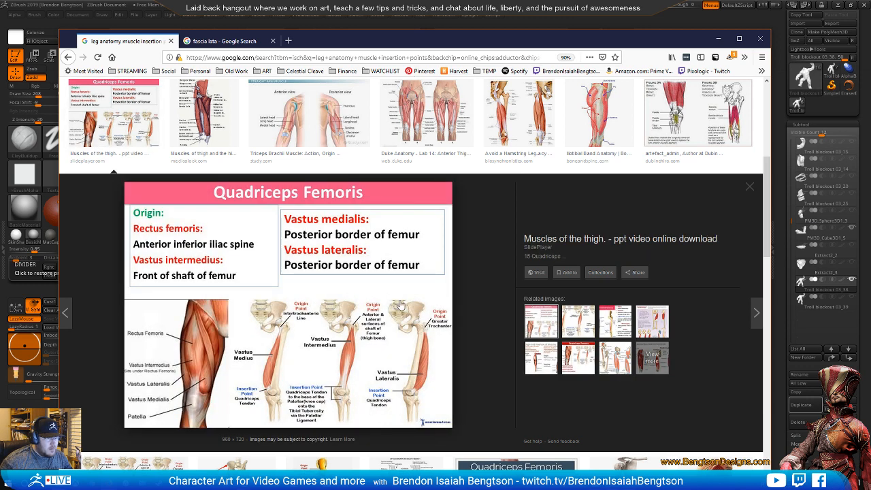
pyautogui.click(491, 120)
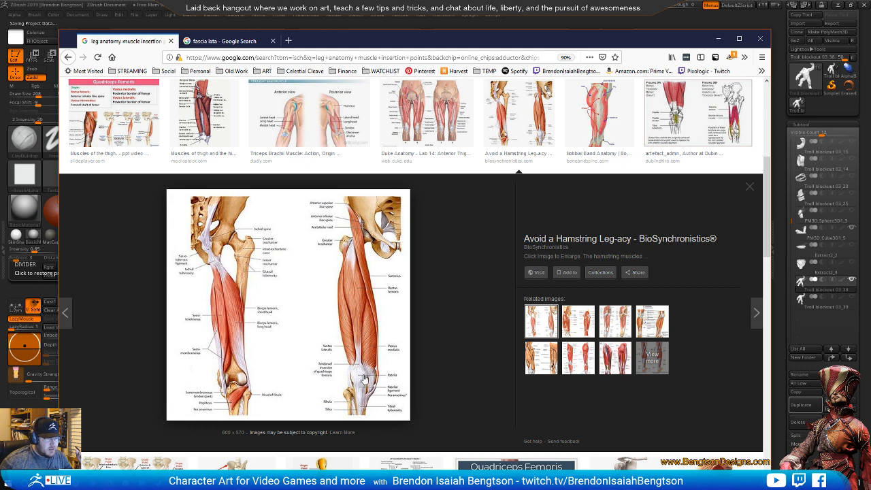
pyautogui.click(718, 39)
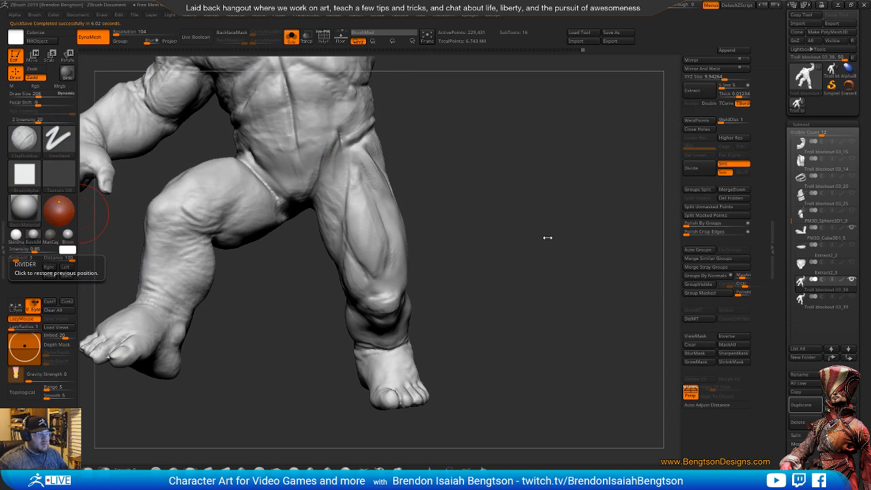
# - Carve the tendon groove along the outer side of the standing knee with DamStandard at draw size 175
pyautogui.moveTo(549, 234); pyautogui.dragTo(442, 261)
pyautogui.press('space')
pyautogui.moveTo(362, 262); pyautogui.dragTo(356, 264)
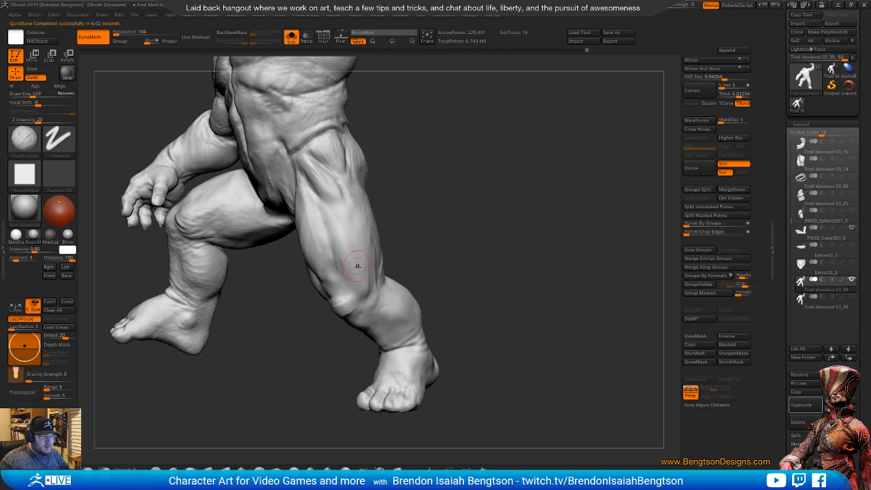
pyautogui.press('space')
pyautogui.press('b')
pyautogui.press('d')
pyautogui.press('s')
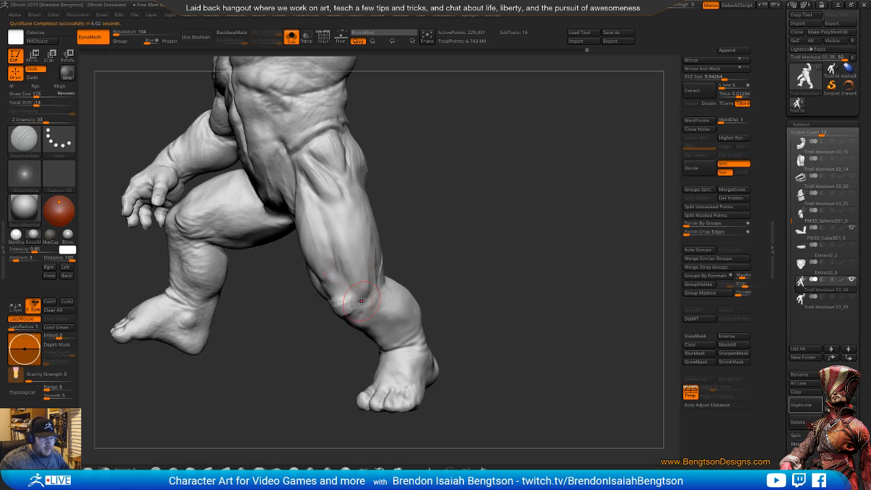
pyautogui.moveTo(442, 246); pyautogui.dragTo(463, 243)
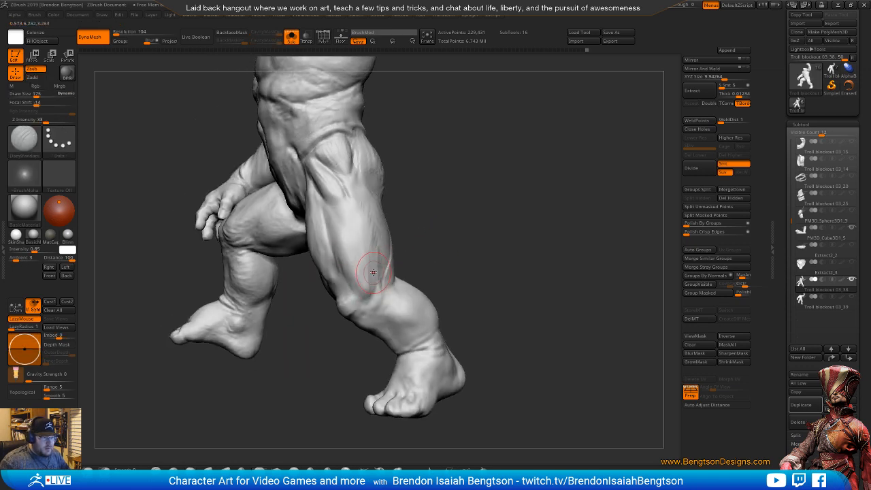
pyautogui.moveTo(374, 279); pyautogui.dragTo(375, 272)
pyautogui.moveTo(435, 258)
pyautogui.mouseDown()
pyautogui.moveTo(512, 254)
pyautogui.moveTo(397, 272)
pyautogui.mouseUp()
# - Build up the muscle mass just above the standing knee with ClayBuildup at draw size 175
pyautogui.press('b')
pyautogui.press('c')
pyautogui.press('b')
pyautogui.moveTo(345, 291)
pyautogui.mouseDown()
pyautogui.moveTo(346, 263)
pyautogui.moveTo(333, 248)
pyautogui.moveTo(342, 273)
pyautogui.mouseUp()
pyautogui.moveTo(470, 273)
pyautogui.mouseDown()
pyautogui.moveTo(498, 265)
pyautogui.moveTo(480, 264)
pyautogui.moveTo(492, 264)
pyautogui.moveTo(455, 207)
pyautogui.mouseUp()
pyautogui.moveTo(470, 262); pyautogui.dragTo(470, 266)
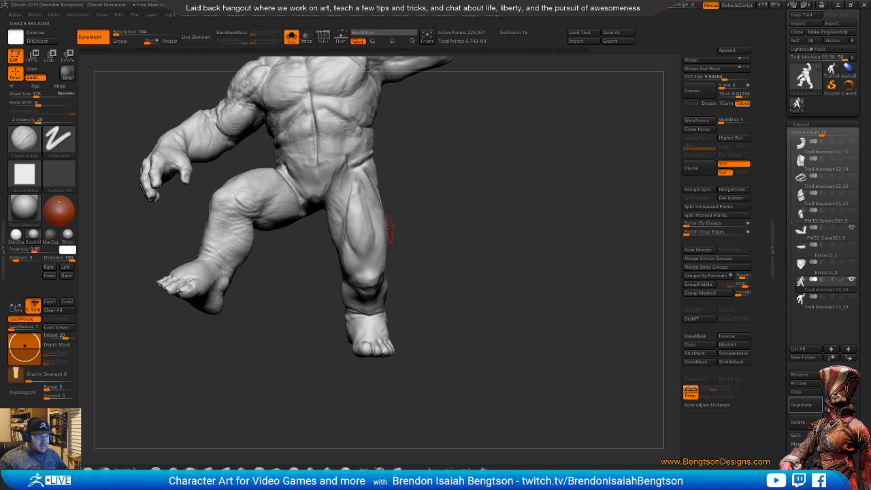
# - Adjust the lower thigh contour above the standing knee with Move Topological, reducing the draw size from 274 to 208
pyautogui.moveTo(427, 252)
pyautogui.mouseDown()
pyautogui.moveTo(434, 247)
pyautogui.moveTo(406, 224)
pyautogui.moveTo(389, 232)
pyautogui.moveTo(401, 274)
pyautogui.mouseUp()
pyautogui.press('b')
pyautogui.press('m')
pyautogui.press('t')
pyautogui.press('space')
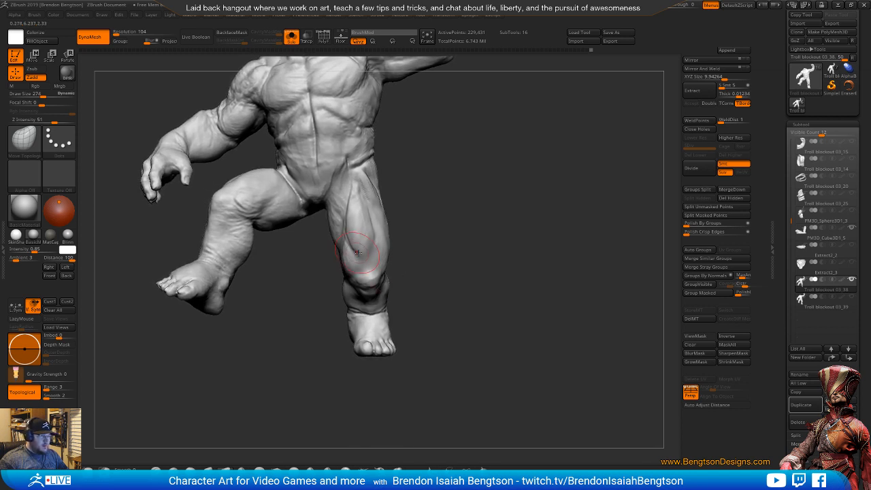
pyautogui.press('space')
pyautogui.moveTo(381, 257); pyautogui.dragTo(381, 258)
pyautogui.moveTo(430, 249); pyautogui.dragTo(412, 249)
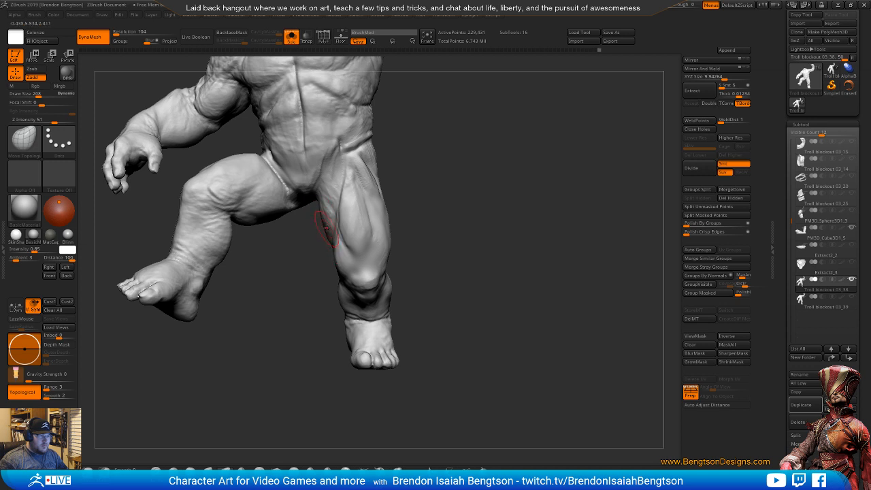
# - Refine the inner and outer silhouette of the standing thigh and knee with Move Topological at draw size 266
pyautogui.press('space')
pyautogui.moveTo(388, 216); pyautogui.dragTo(390, 217)
pyautogui.moveTo(451, 255)
pyautogui.keyDown('alt'); pyautogui.mouseDown()
pyautogui.moveTo(442, 196)
pyautogui.moveTo(454, 280)
pyautogui.mouseUp(); pyautogui.keyUp('alt')
pyautogui.moveTo(452, 204)
pyautogui.keyDown('alt'); pyautogui.mouseDown()
pyautogui.moveTo(443, 252)
pyautogui.moveTo(432, 245)
pyautogui.mouseUp(); pyautogui.keyUp('alt')
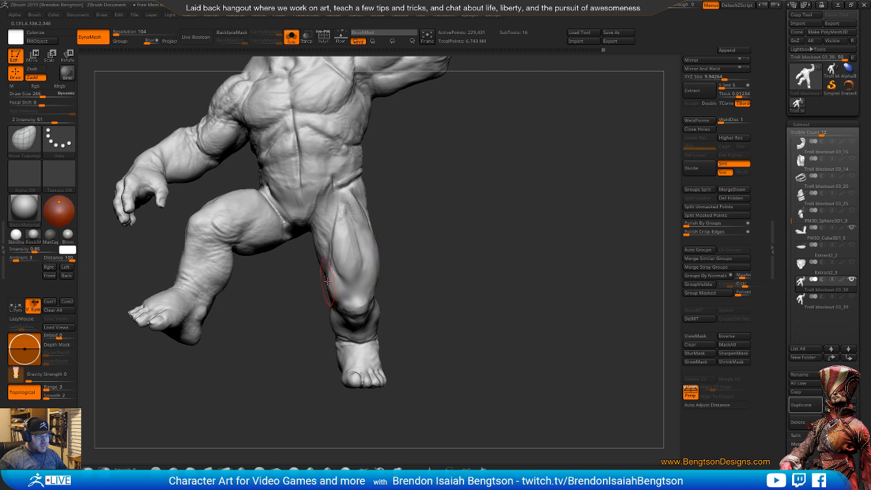
pyautogui.moveTo(419, 240)
pyautogui.mouseDown()
pyautogui.moveTo(451, 249)
pyautogui.moveTo(405, 233)
pyautogui.mouseUp()
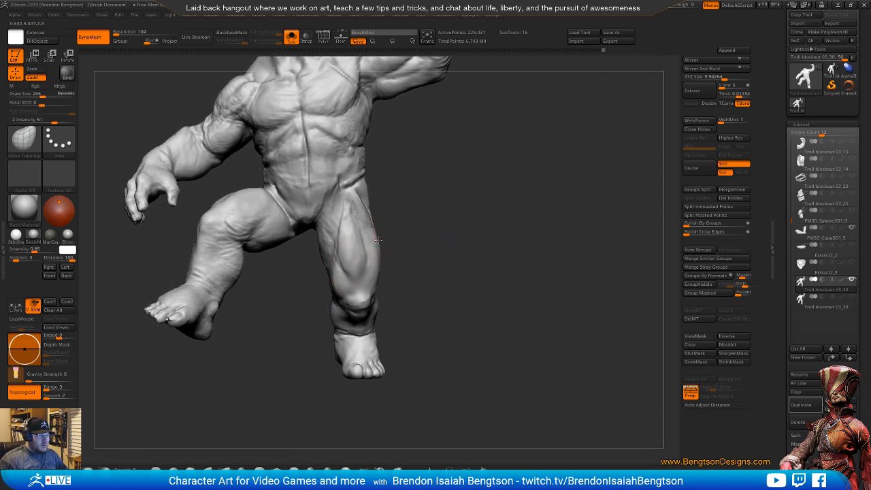
pyautogui.moveTo(384, 272); pyautogui.dragTo(388, 284)
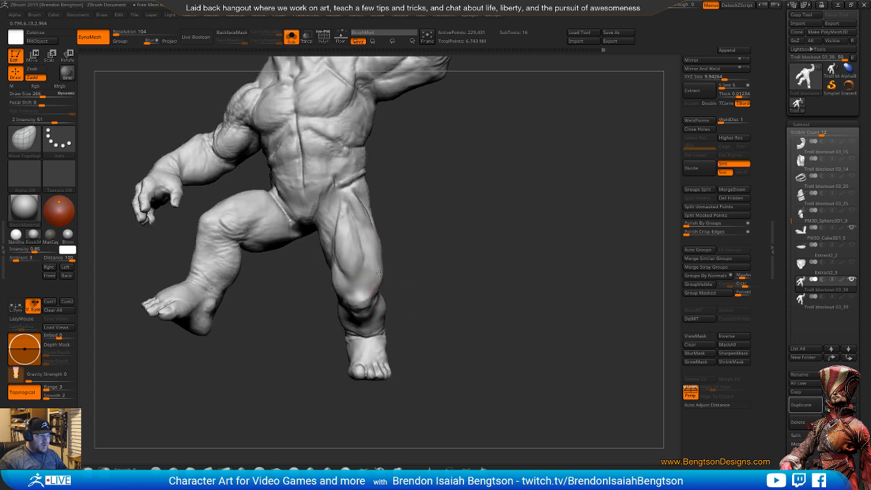
pyautogui.moveTo(379, 278); pyautogui.dragTo(340, 292)
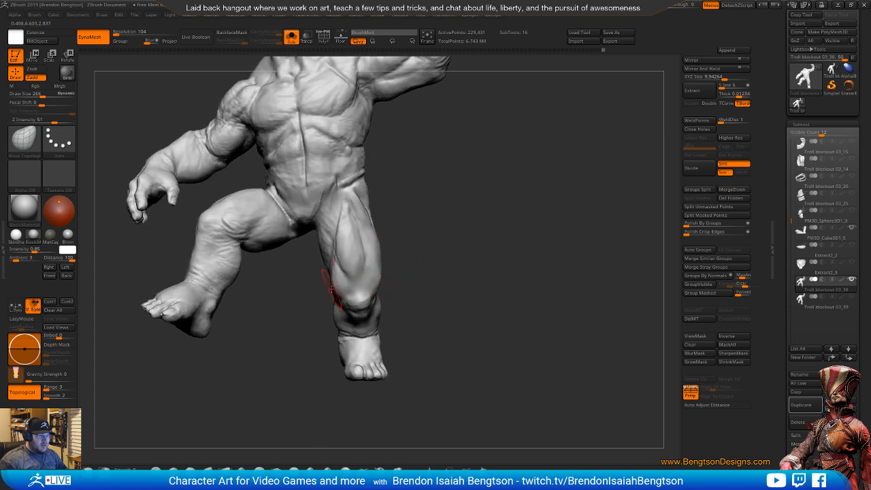
pyautogui.moveTo(426, 243); pyautogui.dragTo(412, 253)
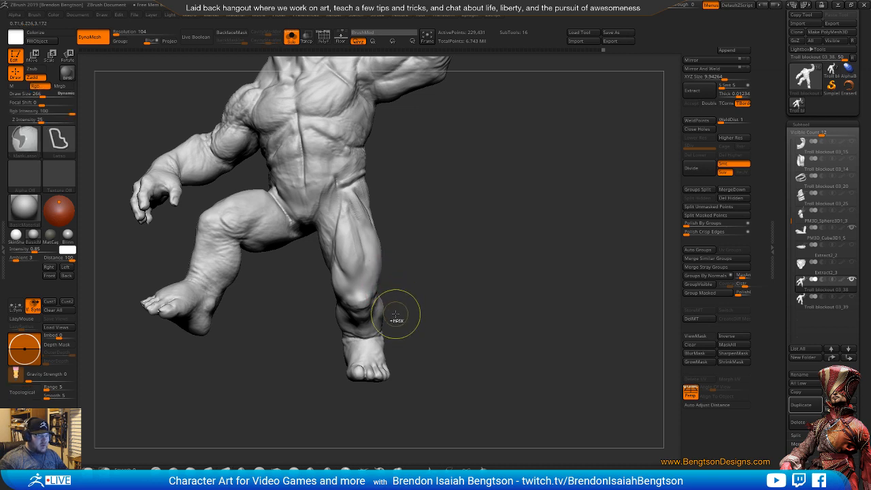
# - Add volume to the outer side of the standing thigh with ClayBuildup at draw size 266
pyautogui.moveTo(395, 315); pyautogui.dragTo(310, 290)
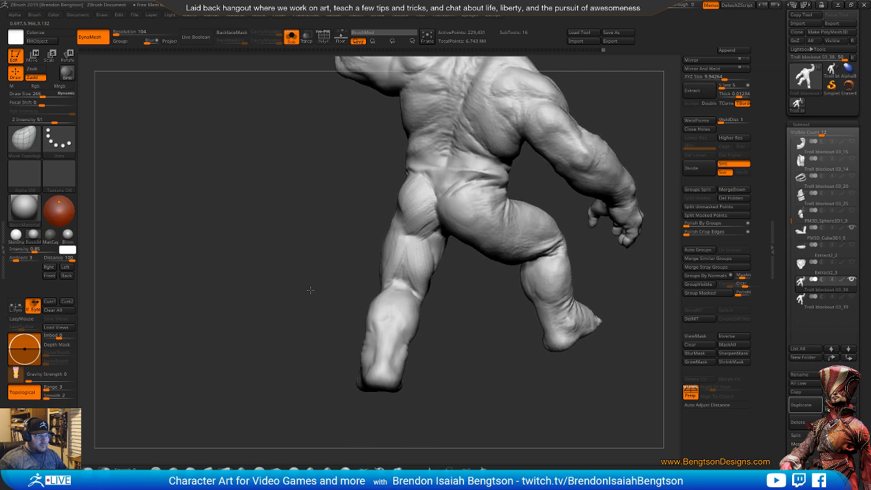
pyautogui.keyDown('alt'); pyautogui.moveTo(341, 254); pyautogui.dragTo(255, 246); pyautogui.keyUp('alt')
pyautogui.moveTo(255, 246)
pyautogui.mouseDown()
pyautogui.moveTo(499, 301)
pyautogui.moveTo(562, 258)
pyautogui.moveTo(537, 243)
pyautogui.moveTo(577, 268)
pyautogui.moveTo(453, 346)
pyautogui.mouseUp()
pyautogui.press('b')
pyautogui.press('c')
pyautogui.press('b')
pyautogui.moveTo(342, 226)
pyautogui.mouseDown()
pyautogui.moveTo(331, 287)
pyautogui.moveTo(334, 270)
pyautogui.mouseUp()
pyautogui.moveTo(279, 311); pyautogui.dragTo(308, 327)
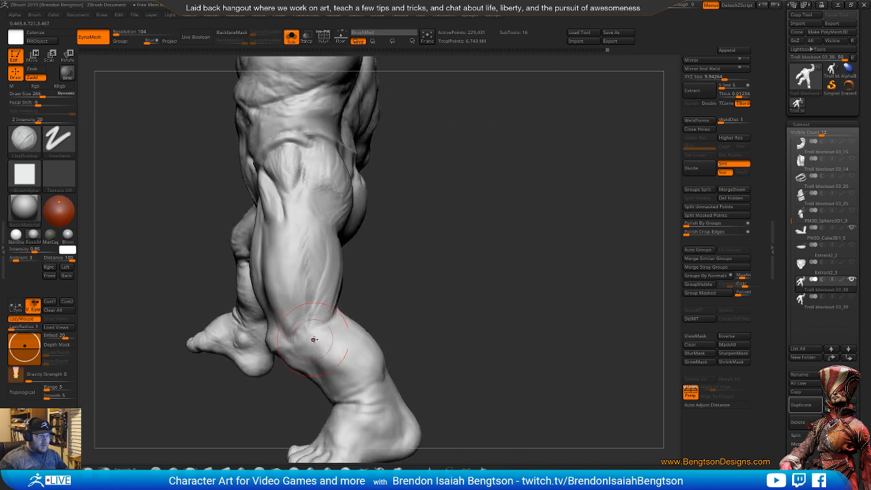
# - Define the outer hamstring tendon above the standing knee with DamStandard and ClayBuildup at draw size 99
pyautogui.press('b')
pyautogui.press('d')
pyautogui.press('s')
pyautogui.press('space')
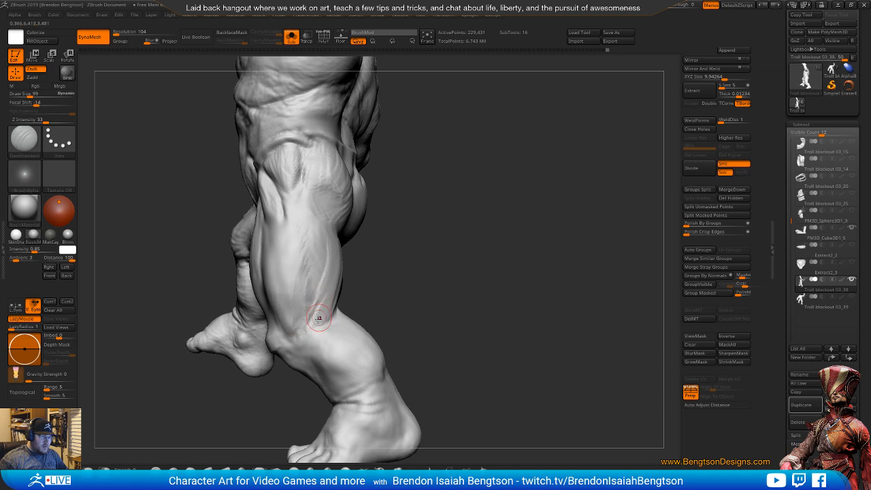
pyautogui.press('b')
pyautogui.press('c')
pyautogui.press('b')
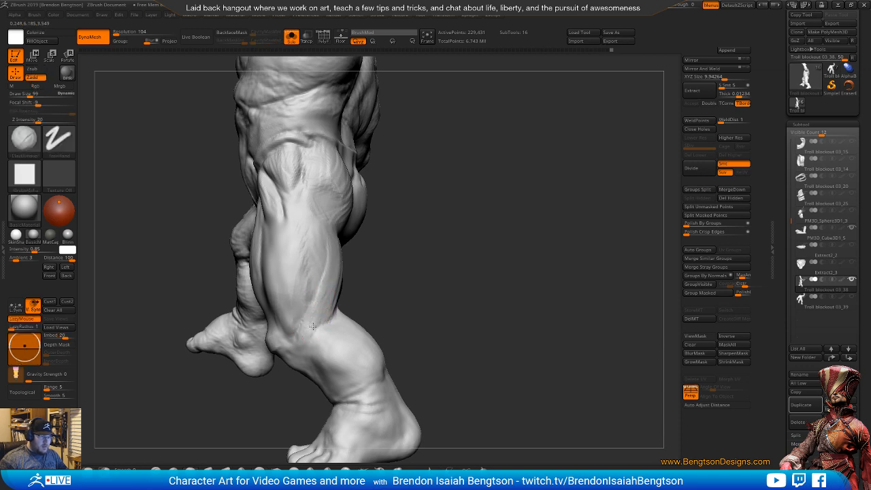
# - Carve the lower edge of the calf muscle on the back of the standing leg with DamStandard at draw size 182
pyautogui.moveTo(313, 327); pyautogui.dragTo(341, 311, button='right')
pyautogui.moveTo(519, 279)
pyautogui.mouseDown(button='right')
pyautogui.moveTo(549, 351)
pyautogui.moveTo(523, 350)
pyautogui.moveTo(486, 317)
pyautogui.moveTo(476, 330)
pyautogui.moveTo(458, 276)
pyautogui.moveTo(361, 230)
pyautogui.moveTo(408, 310)
pyautogui.mouseUp(button='right')
pyautogui.press('space')
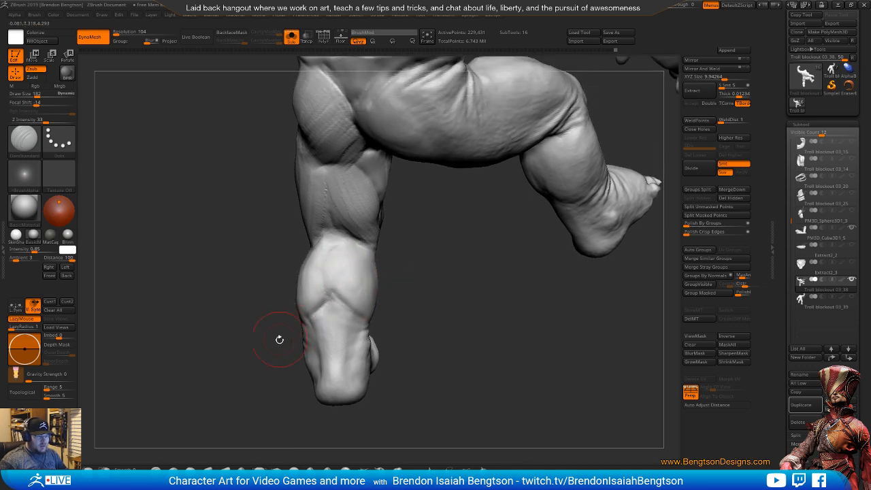
# - Build up the front of the ankle and the top of the standing foot with ClayBuildup at draw size 258
pyautogui.moveTo(278, 340)
pyautogui.mouseDown(button='right')
pyautogui.moveTo(439, 365)
pyautogui.moveTo(422, 351)
pyautogui.moveTo(424, 300)
pyautogui.moveTo(449, 308)
pyautogui.moveTo(428, 239)
pyautogui.moveTo(436, 220)
pyautogui.moveTo(438, 290)
pyautogui.moveTo(415, 231)
pyautogui.moveTo(503, 243)
pyautogui.moveTo(524, 263)
pyautogui.moveTo(507, 249)
pyautogui.mouseUp(button='right')
pyautogui.press('b')
pyautogui.press('c')
pyautogui.press('b')
pyautogui.press('space')
pyautogui.moveTo(375, 298); pyautogui.dragTo(381, 298)
pyautogui.moveTo(385, 304); pyautogui.dragTo(376, 309, button='right')
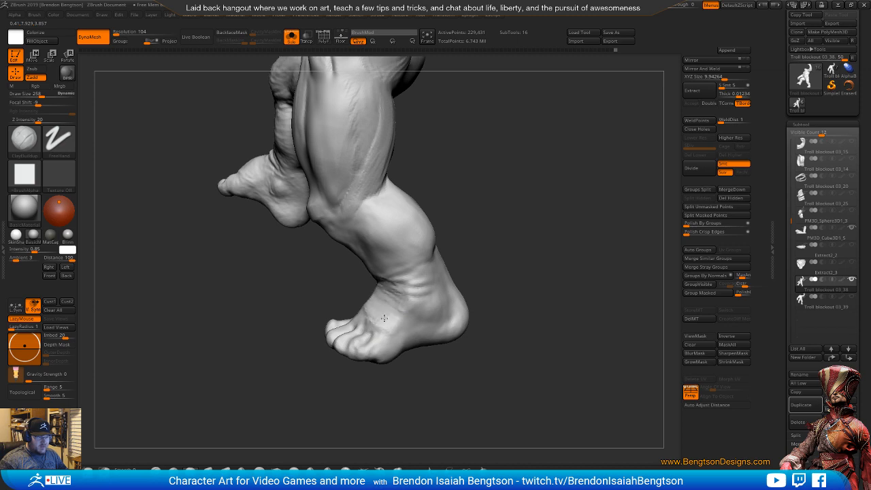
pyautogui.moveTo(385, 317); pyautogui.dragTo(347, 289, button='right')
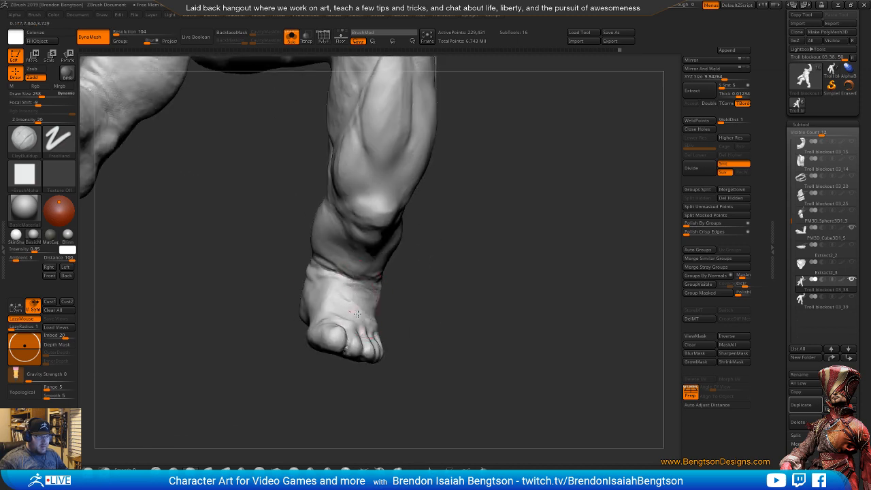
# - Shape the outer ankle between the calf and heel of the standing leg with ClayBuildup at draw size 258
pyautogui.moveTo(419, 306); pyautogui.dragTo(352, 290, button='right')
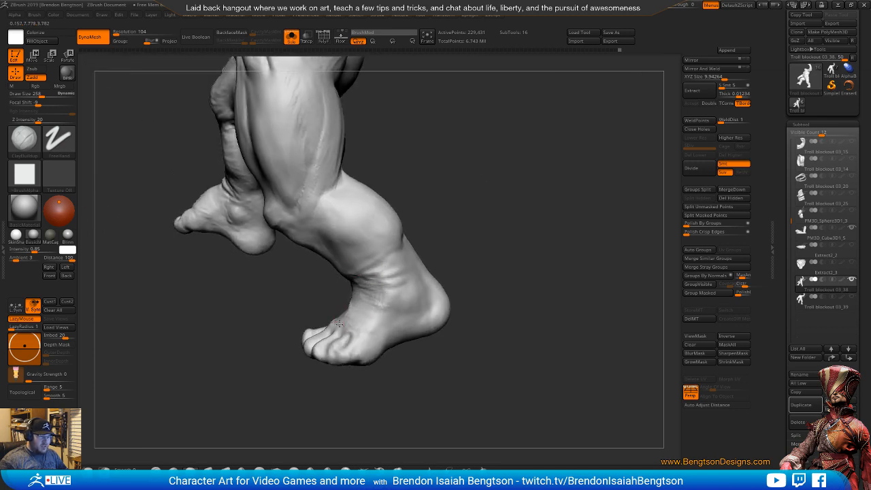
pyautogui.moveTo(488, 238); pyautogui.dragTo(389, 303, button='right')
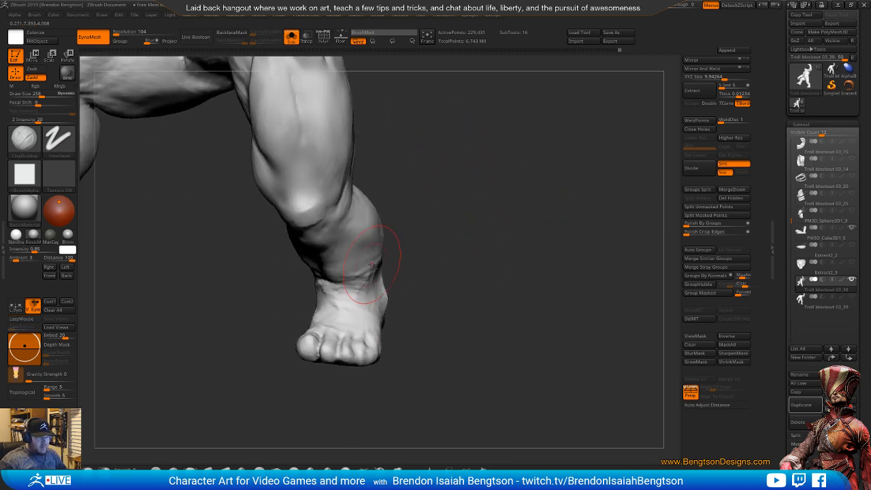
pyautogui.moveTo(487, 307); pyautogui.dragTo(426, 306, button='right')
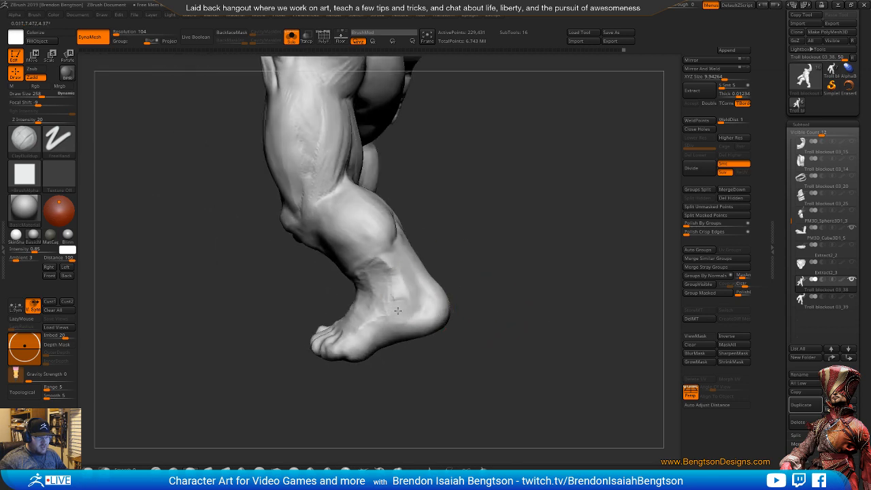
# - Build up the inner ankle of the troll's lower leg with ClayBuildup and smooth the strokes into the heel
pyautogui.moveTo(402, 272); pyautogui.dragTo(424, 265, button='right')
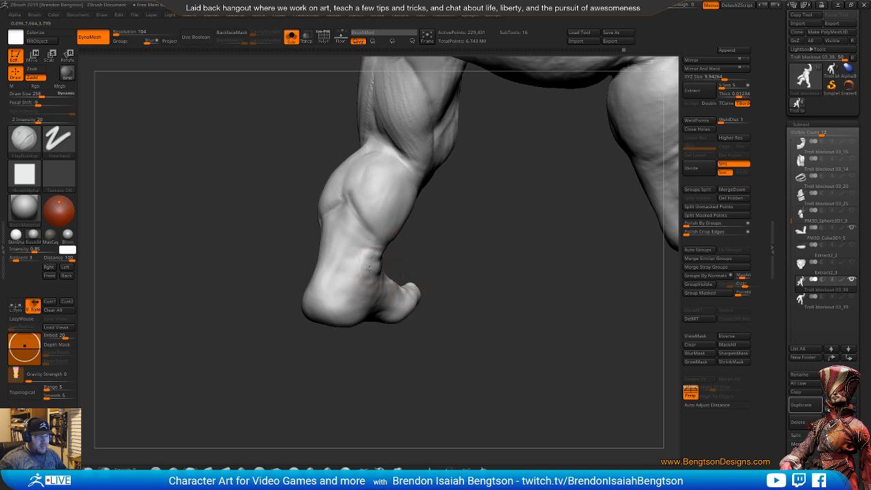
pyautogui.moveTo(368, 269)
pyautogui.keyDown('shift'); pyautogui.mouseDown()
pyautogui.moveTo(381, 258)
pyautogui.moveTo(347, 282)
pyautogui.moveTo(360, 246)
pyautogui.mouseUp(); pyautogui.keyUp('shift')
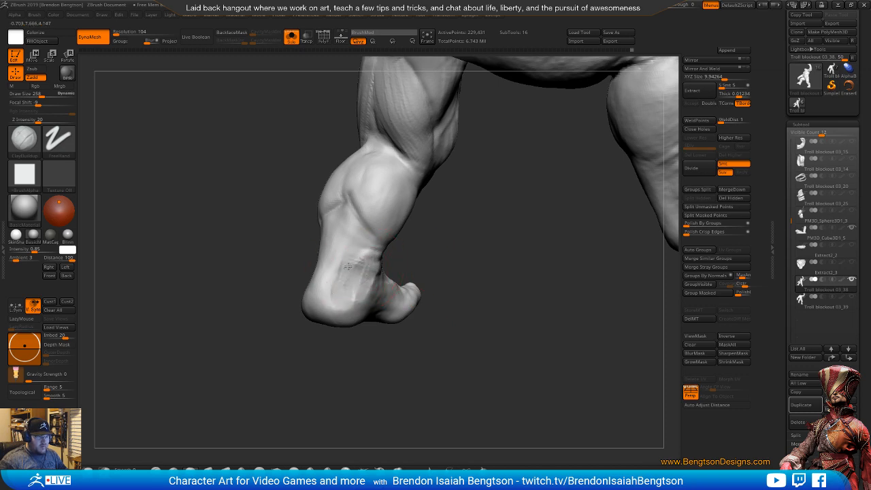
pyautogui.moveTo(442, 253); pyautogui.dragTo(383, 263)
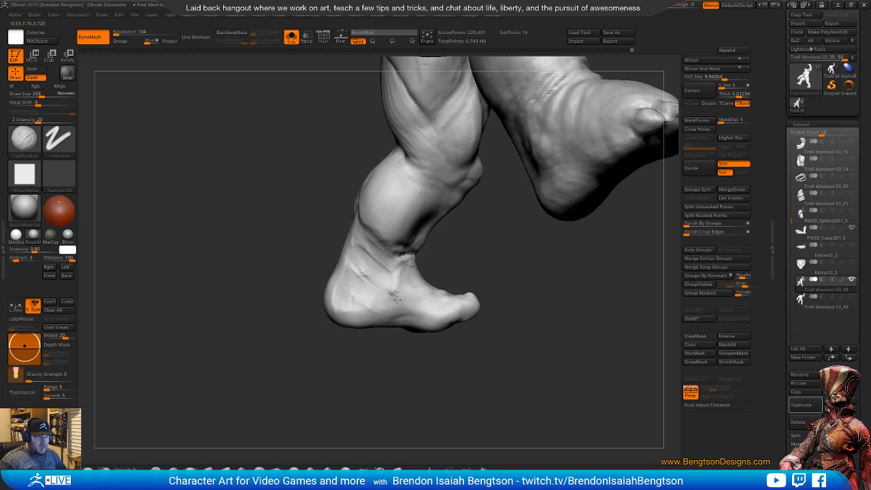
pyautogui.press('shift')
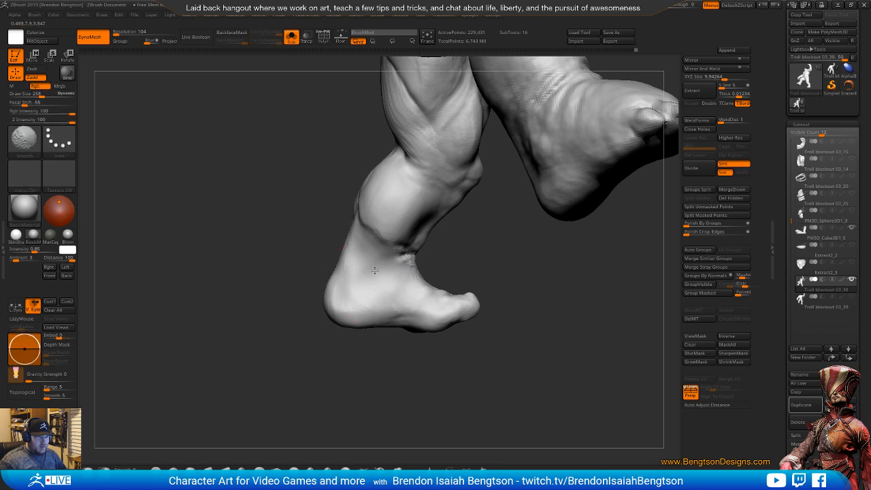
pyautogui.keyDown('shift'); pyautogui.moveTo(391, 266); pyautogui.dragTo(435, 265); pyautogui.keyUp('shift')
# - Smooth the outer ankle surface between the calf and the heel
pyautogui.moveTo(486, 271); pyautogui.dragTo(417, 249)
pyautogui.moveTo(476, 256); pyautogui.dragTo(389, 267)
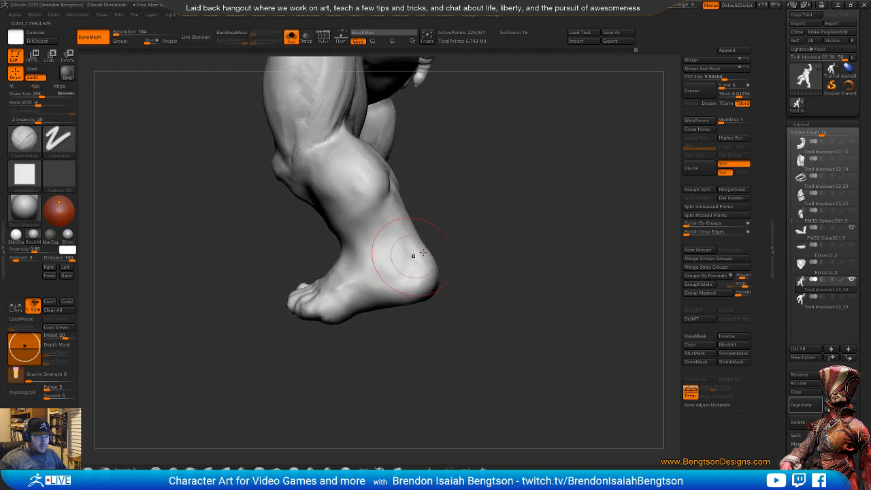
pyautogui.moveTo(489, 237); pyautogui.dragTo(503, 231)
pyautogui.moveTo(381, 253)
pyautogui.keyDown('shift'); pyautogui.mouseDown()
pyautogui.moveTo(391, 248)
pyautogui.moveTo(368, 268)
pyautogui.mouseUp(); pyautogui.keyUp('shift')
pyautogui.moveTo(469, 253)
pyautogui.mouseDown()
pyautogui.moveTo(521, 247)
pyautogui.moveTo(474, 276)
pyautogui.moveTo(381, 258)
pyautogui.mouseUp()
# - Set the draw size to 151 and shape the kneecap and its lower edge with the ClayBuildup brush
pyautogui.press('space')
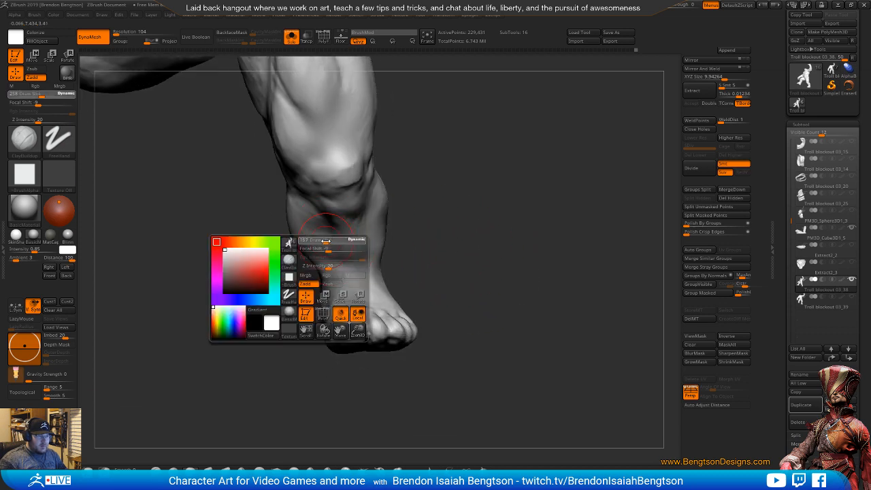
pyautogui.moveTo(493, 268); pyautogui.dragTo(431, 195)
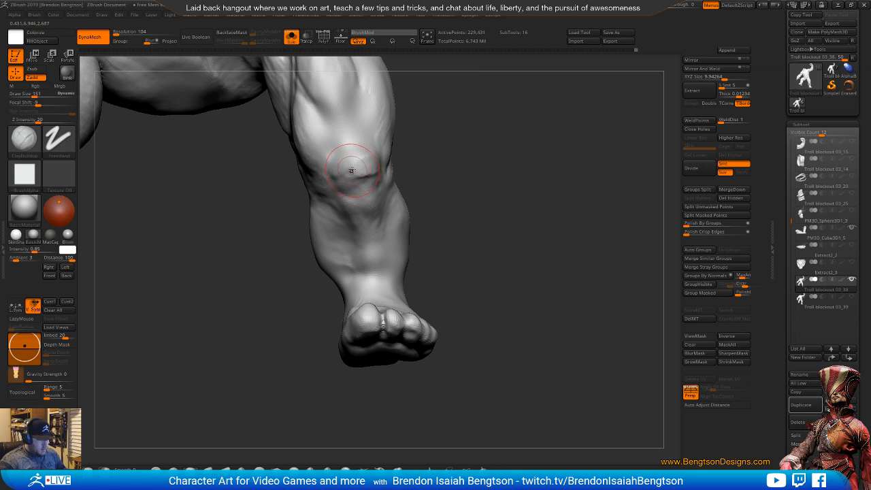
pyautogui.press('b')
pyautogui.press('m')
pyautogui.press('t')
pyautogui.press('b')
pyautogui.press('c')
pyautogui.press('b')
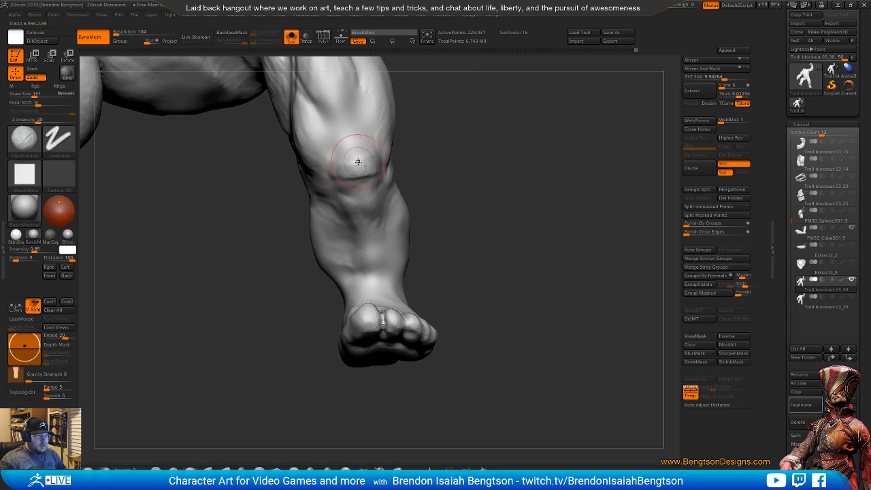
pyautogui.moveTo(440, 190); pyautogui.dragTo(442, 198)
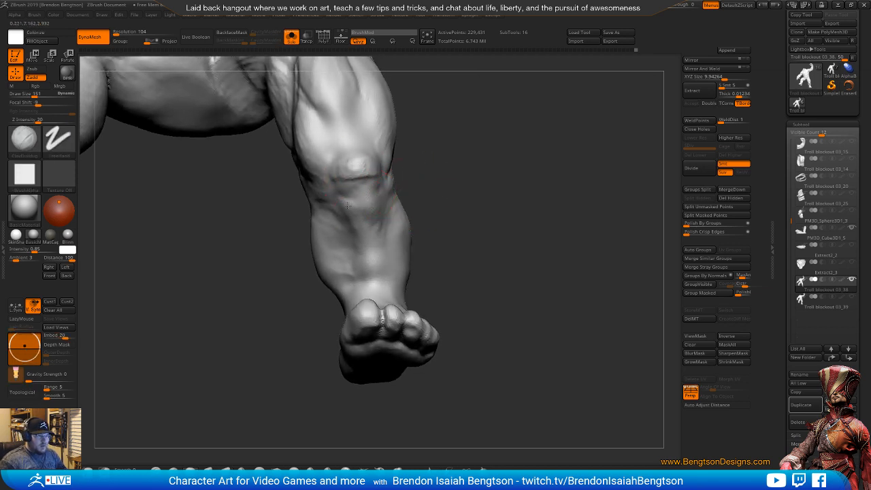
pyautogui.moveTo(471, 225); pyautogui.dragTo(507, 220)
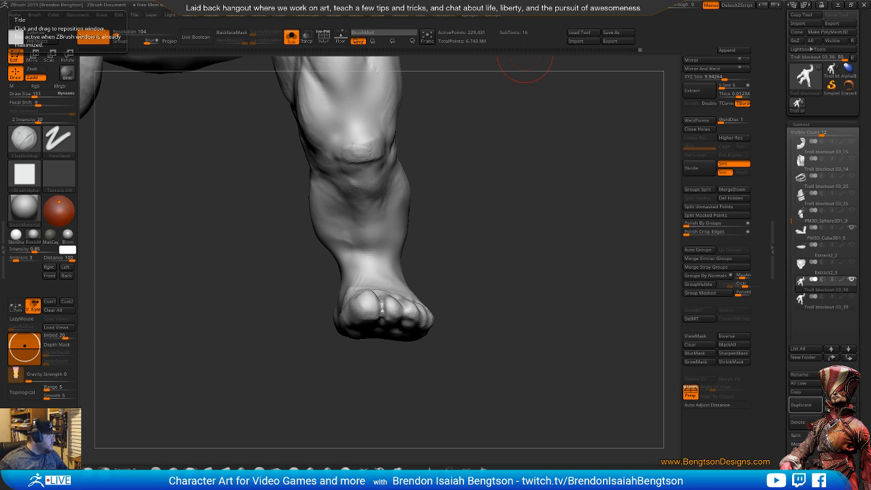
# - Switch to the browser and look through the leg anatomy image results for lower-leg muscle references
pyautogui.hotkey('alt', 'Tab')
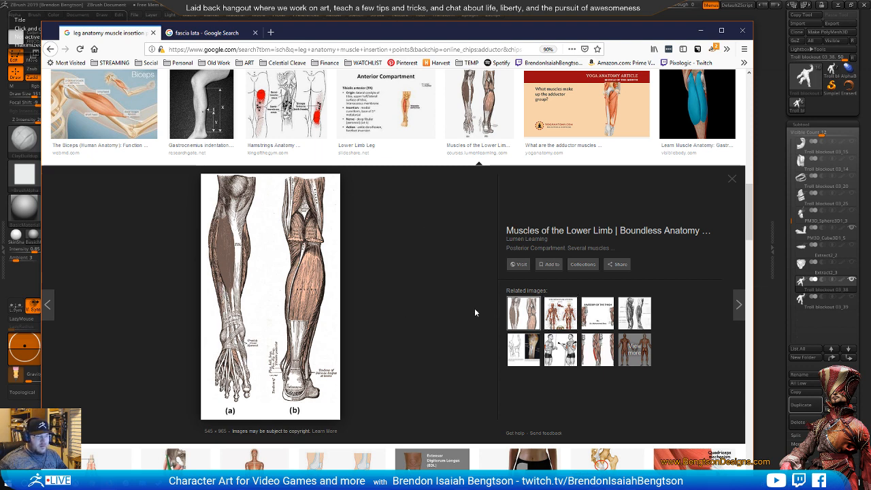
pyautogui.scroll(-2, 475, 308)
pyautogui.scroll(-1, 399, 364)
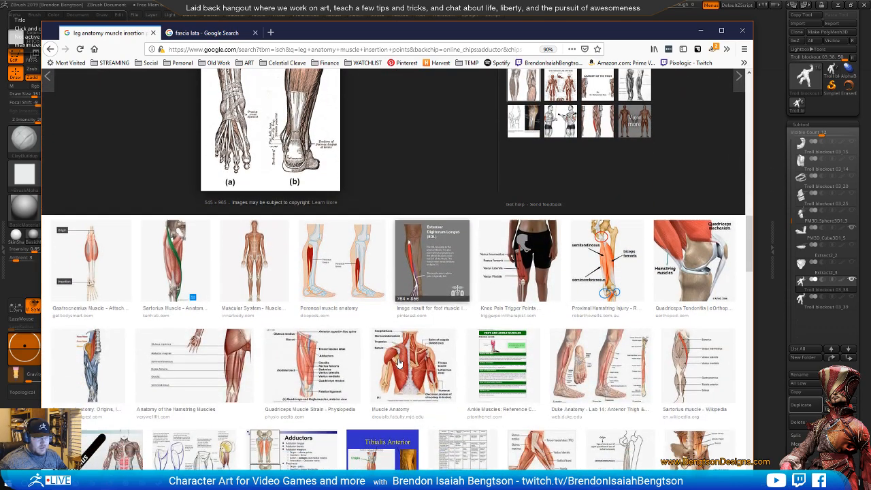
pyautogui.scroll(-1, 400, 364)
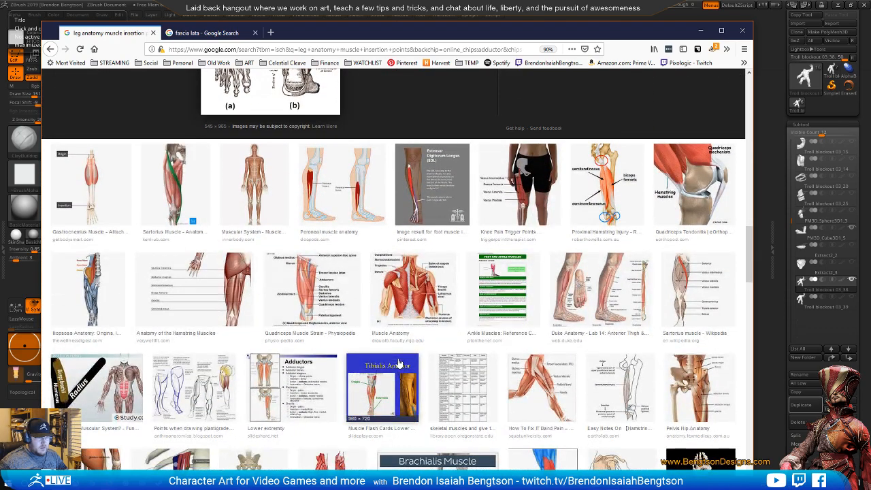
pyautogui.scroll(-2, 400, 363)
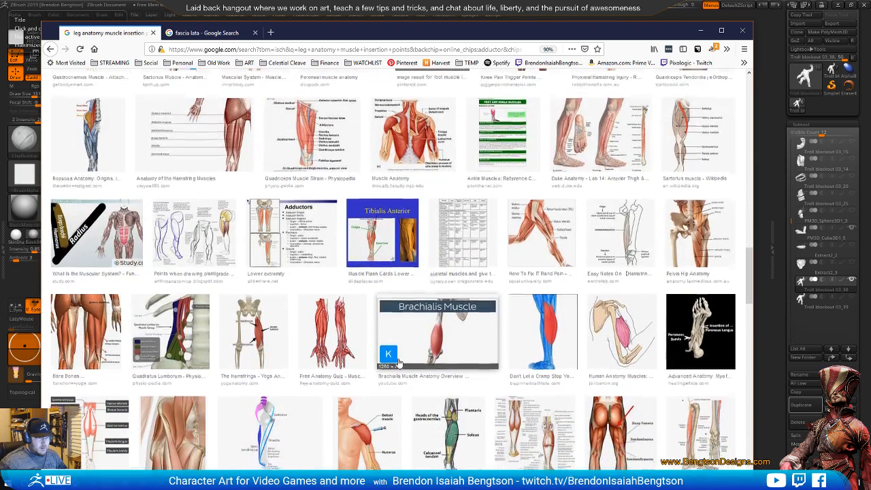
pyautogui.scroll(-2, 399, 364)
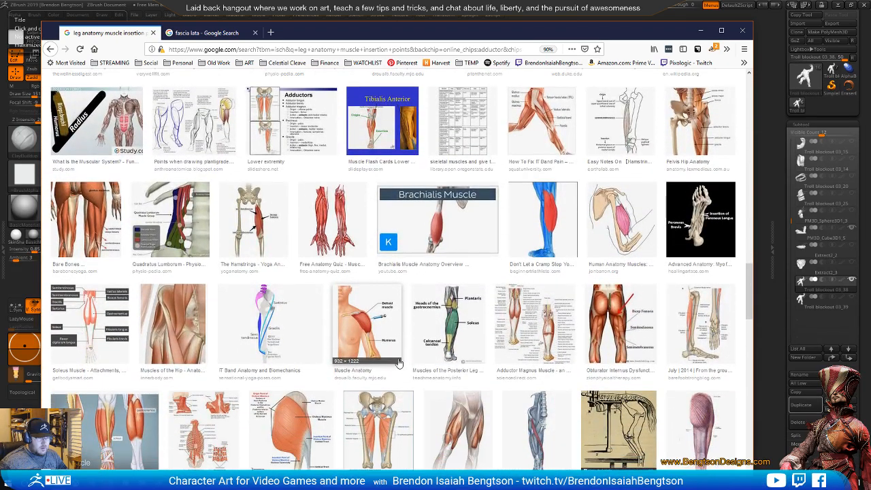
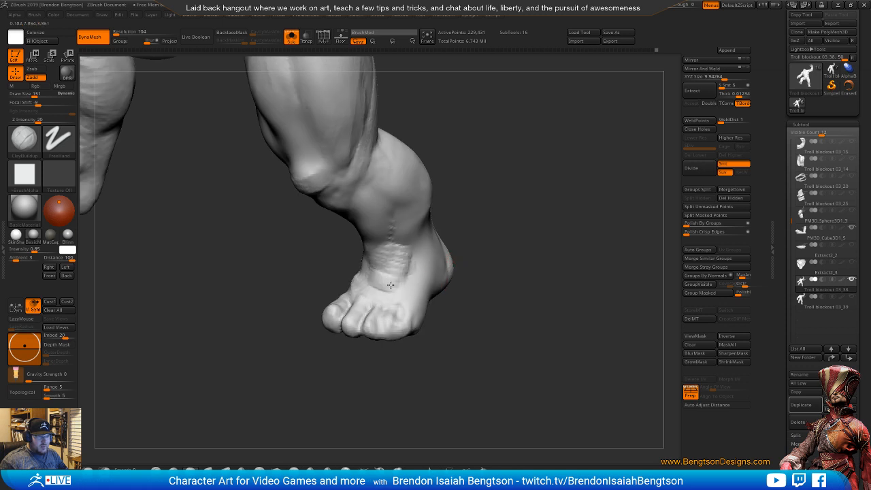
# - Reduce the ClayBuildup draw size and sculpt the toe ridges across the front of the foot
pyautogui.moveTo(413, 275)
pyautogui.mouseDown()
pyautogui.moveTo(507, 254)
pyautogui.moveTo(495, 283)
pyautogui.moveTo(516, 314)
pyautogui.moveTo(509, 231)
pyautogui.moveTo(502, 232)
pyautogui.mouseUp()
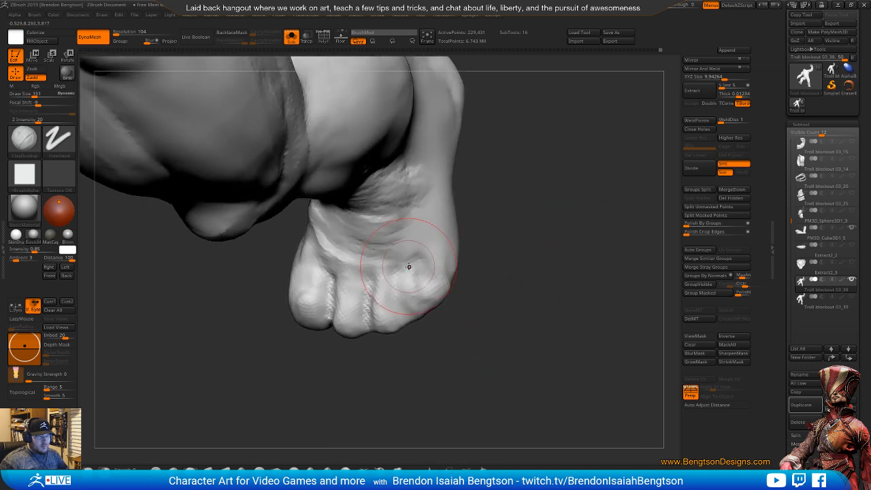
pyautogui.press('s')
pyautogui.moveTo(409, 266); pyautogui.dragTo(399, 266)
pyautogui.moveTo(523, 259); pyautogui.dragTo(530, 239)
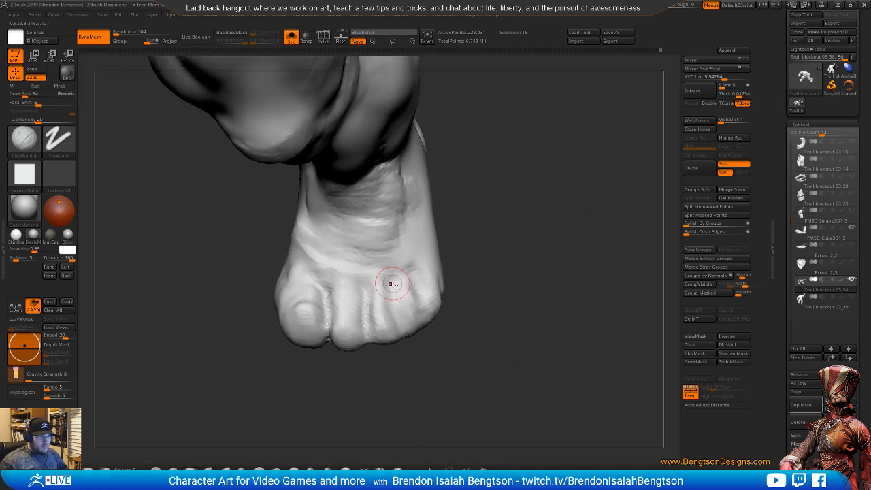
pyautogui.moveTo(480, 362); pyautogui.dragTo(426, 356)
pyautogui.press('space')
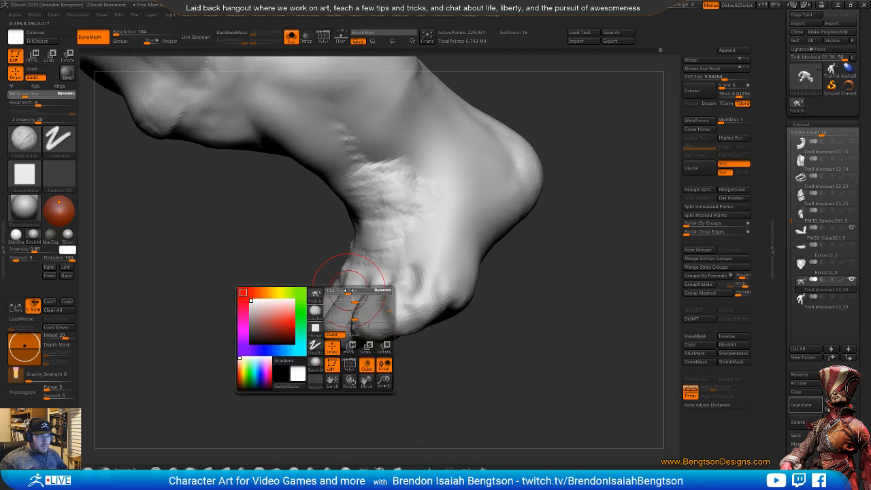
pyautogui.moveTo(321, 362)
pyautogui.mouseDown()
pyautogui.moveTo(370, 368)
pyautogui.moveTo(381, 385)
pyautogui.moveTo(385, 363)
pyautogui.moveTo(378, 408)
pyautogui.mouseUp()
# - Reshape the sides of the forefoot and toes using the Move Topological brush at draw size 201
pyautogui.press('b')
pyautogui.press('m')
pyautogui.press('t')
pyautogui.press('space')
pyautogui.moveTo(256, 253); pyautogui.dragTo(263, 260)
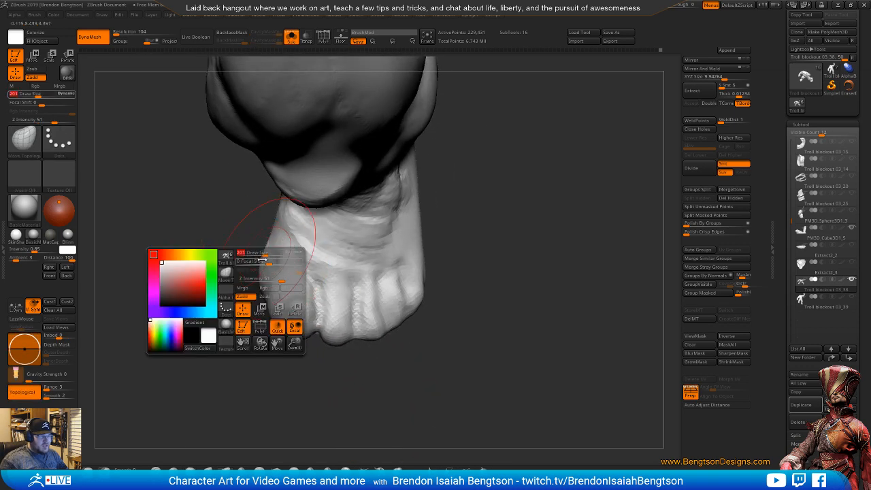
pyautogui.moveTo(235, 347)
pyautogui.keyDown('alt'); pyautogui.mouseDown()
pyautogui.moveTo(239, 327)
pyautogui.moveTo(297, 315)
pyautogui.moveTo(303, 341)
pyautogui.mouseUp(); pyautogui.keyUp('alt')
pyautogui.moveTo(282, 251)
pyautogui.mouseDown()
pyautogui.moveTo(309, 230)
pyautogui.moveTo(296, 216)
pyautogui.mouseUp()
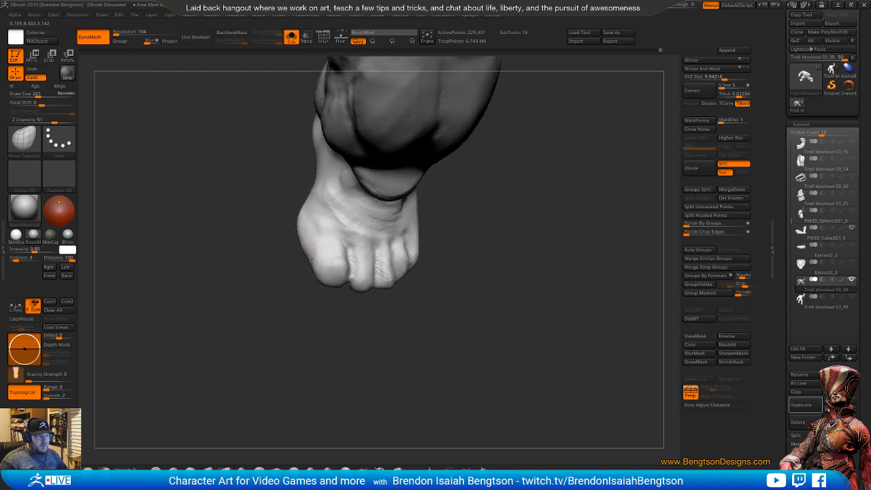
pyautogui.moveTo(353, 312)
pyautogui.mouseDown()
pyautogui.moveTo(350, 334)
pyautogui.moveTo(364, 327)
pyautogui.mouseUp()
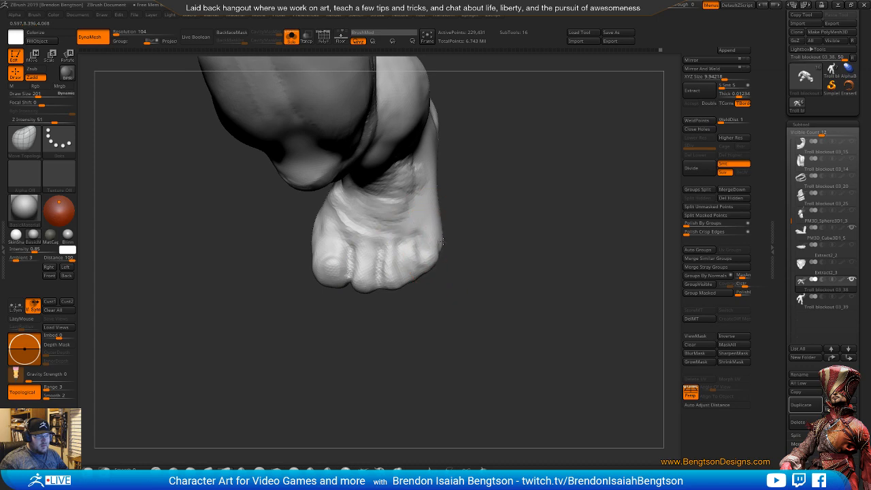
pyautogui.moveTo(443, 244)
pyautogui.mouseDown()
pyautogui.moveTo(488, 136)
pyautogui.moveTo(483, 225)
pyautogui.moveTo(507, 219)
pyautogui.moveTo(510, 189)
pyautogui.moveTo(420, 144)
pyautogui.moveTo(429, 215)
pyautogui.moveTo(422, 233)
pyautogui.mouseUp()
# - Build up the inner arch of the foot with the ClayBuildup brush
pyautogui.press('b')
pyautogui.press('c')
pyautogui.press('b')
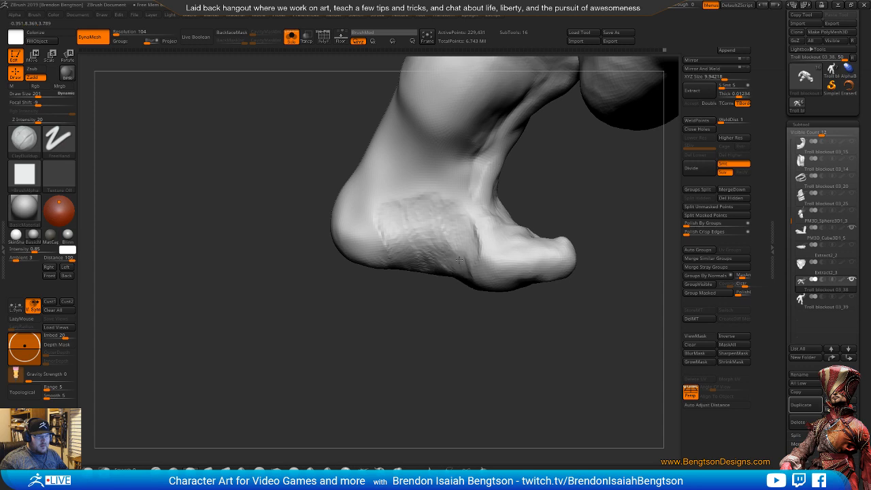
pyautogui.moveTo(479, 275)
pyautogui.mouseDown()
pyautogui.moveTo(443, 325)
pyautogui.moveTo(443, 233)
pyautogui.moveTo(390, 344)
pyautogui.moveTo(361, 342)
pyautogui.moveTo(328, 321)
pyautogui.moveTo(326, 338)
pyautogui.moveTo(394, 368)
pyautogui.moveTo(393, 394)
pyautogui.mouseUp()
# - Carve hollows between the toe bases with ClayBuildup at draw size 95 and smooth them into the foot
pyautogui.press('space')
pyautogui.moveTo(375, 307); pyautogui.dragTo(365, 306)
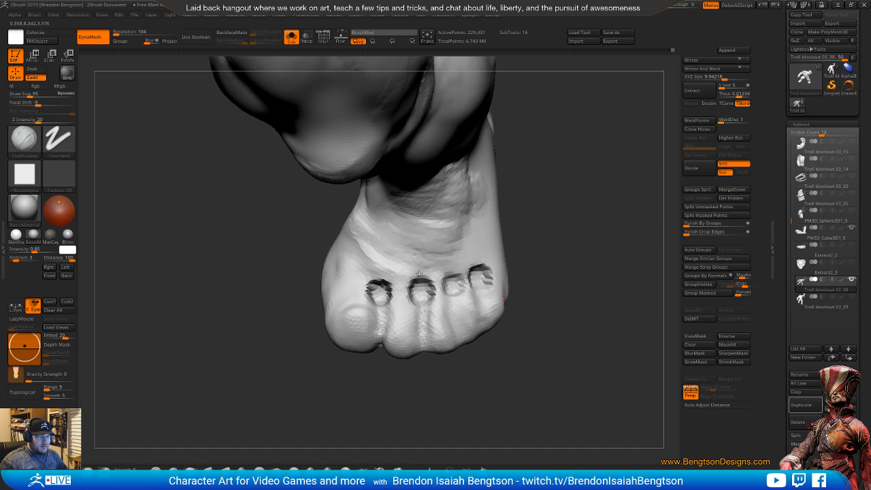
pyautogui.moveTo(419, 273); pyautogui.dragTo(418, 267)
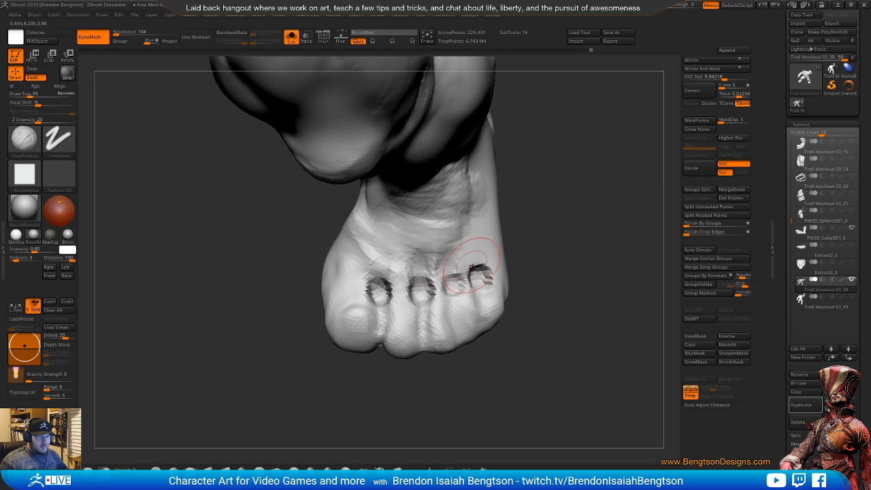
pyautogui.moveTo(471, 265)
pyautogui.keyDown('shift'); pyautogui.mouseDown()
pyautogui.moveTo(470, 276)
pyautogui.moveTo(412, 250)
pyautogui.mouseUp(); pyautogui.keyUp('shift')
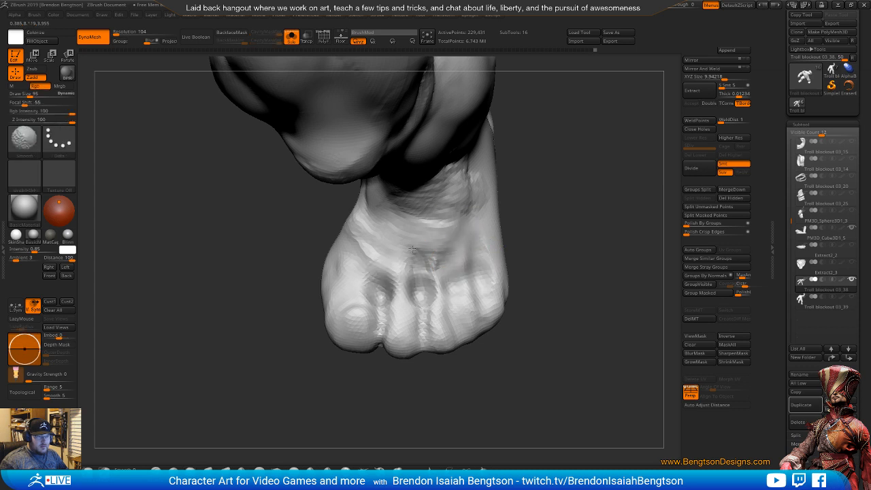
pyautogui.press('space')
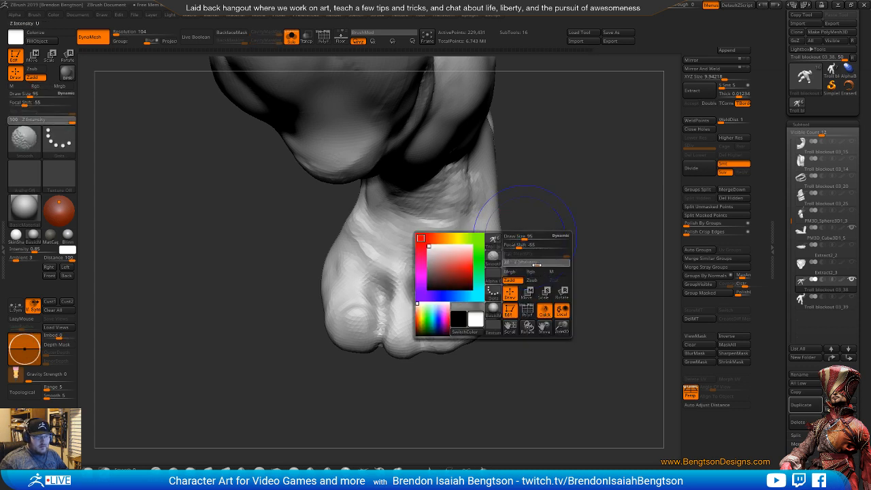
pyautogui.moveTo(537, 264)
pyautogui.mouseDown()
pyautogui.moveTo(548, 200)
pyautogui.moveTo(548, 222)
pyautogui.moveTo(512, 240)
pyautogui.mouseUp()
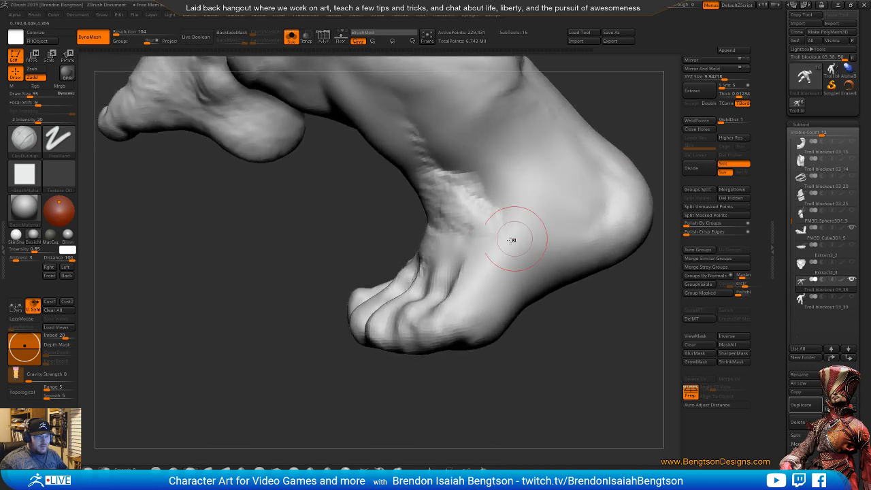
# - Define the toe forms and the grooves running onto the top of the foot with ClayBuildup strokes
pyautogui.moveTo(388, 289); pyautogui.dragTo(387, 327, button='right')
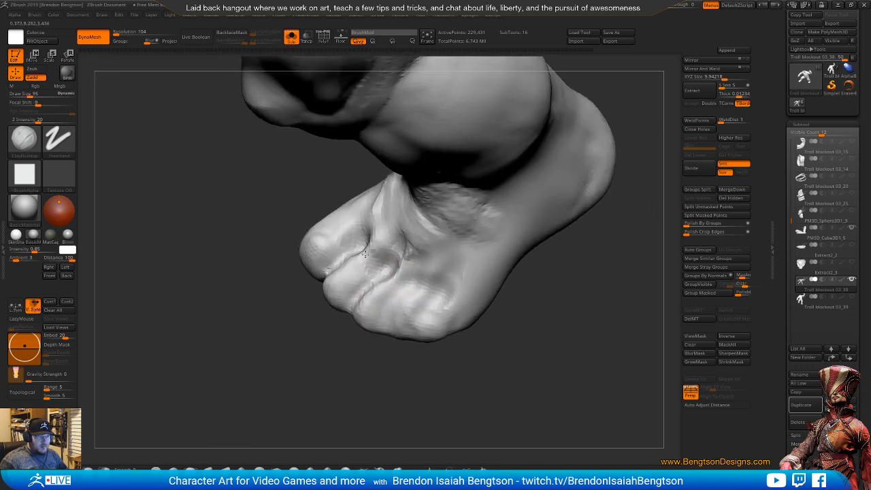
pyautogui.moveTo(365, 220)
pyautogui.mouseDown()
pyautogui.moveTo(352, 208)
pyautogui.moveTo(421, 250)
pyautogui.moveTo(449, 248)
pyautogui.moveTo(445, 230)
pyautogui.moveTo(458, 206)
pyautogui.moveTo(500, 197)
pyautogui.mouseUp()
pyautogui.moveTo(525, 336)
pyautogui.mouseDown()
pyautogui.moveTo(560, 324)
pyautogui.moveTo(577, 366)
pyautogui.moveTo(558, 396)
pyautogui.moveTo(490, 340)
pyautogui.mouseUp()
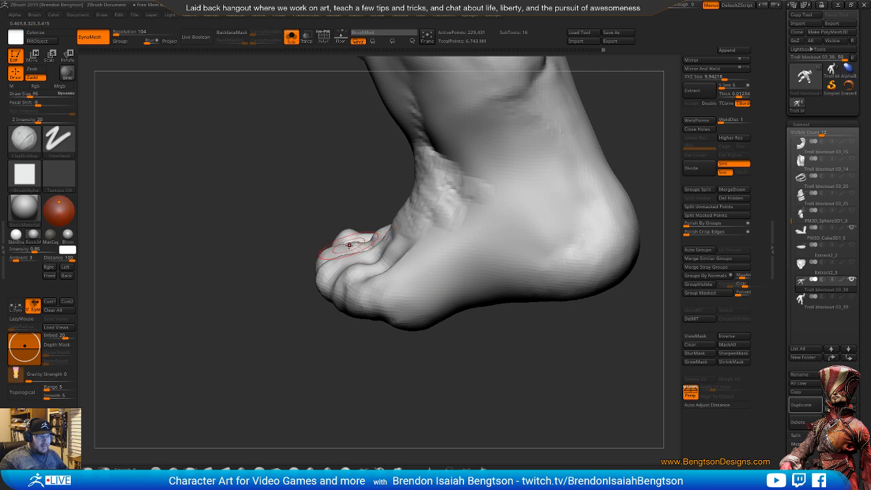
pyautogui.moveTo(310, 228); pyautogui.dragTo(371, 225)
pyautogui.moveTo(544, 239); pyautogui.dragTo(534, 275)
pyautogui.moveTo(304, 378); pyautogui.dragTo(347, 347)
# - Try clay strokes across the top of the big toe and undo them
pyautogui.moveTo(280, 239)
pyautogui.mouseDown()
pyautogui.moveTo(285, 232)
pyautogui.moveTo(303, 241)
pyautogui.mouseUp()
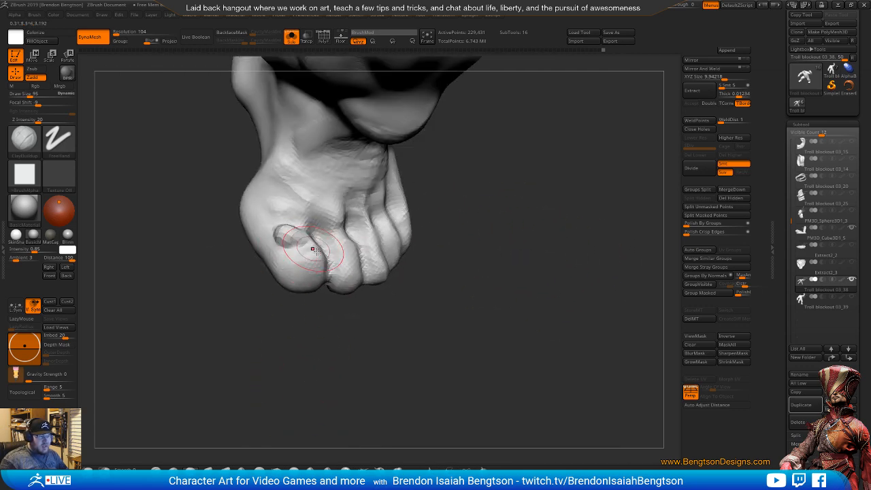
pyautogui.hotkey('ctrl', 'z')
pyautogui.moveTo(359, 341)
pyautogui.mouseDown()
pyautogui.moveTo(375, 375)
pyautogui.moveTo(310, 266)
pyautogui.moveTo(315, 258)
pyautogui.moveTo(319, 270)
pyautogui.moveTo(305, 263)
pyautogui.moveTo(319, 264)
pyautogui.mouseUp()
pyautogui.hotkey('ctrl', 'z')
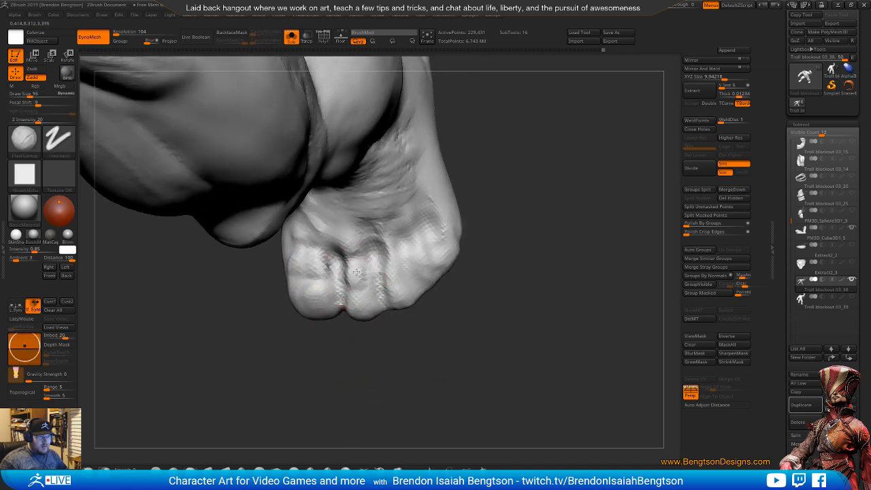
# - Add raised knuckles on the smaller toes with ClayBuildup and adjust the toe shapes with the Move Topological brush
pyautogui.moveTo(384, 254)
pyautogui.mouseDown()
pyautogui.moveTo(405, 261)
pyautogui.moveTo(393, 264)
pyautogui.moveTo(425, 245)
pyautogui.mouseUp()
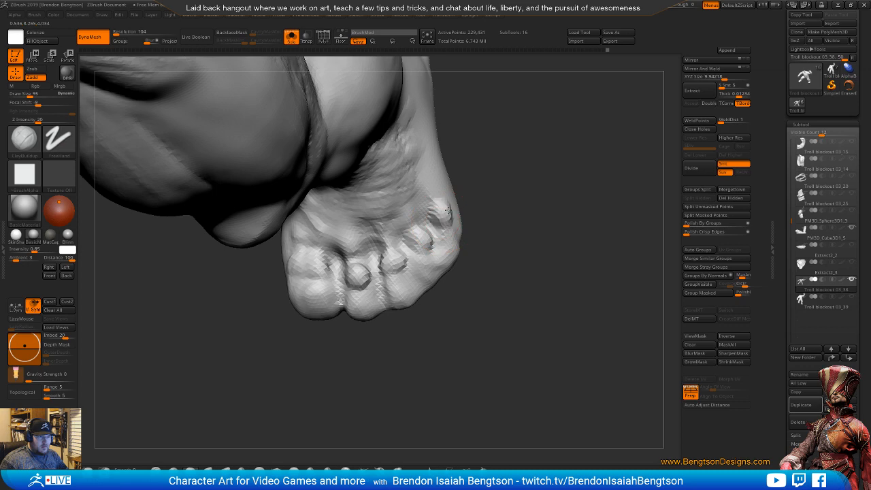
pyautogui.moveTo(496, 258)
pyautogui.keyDown('shift'); pyautogui.mouseDown()
pyautogui.moveTo(473, 220)
pyautogui.moveTo(483, 286)
pyautogui.moveTo(426, 293)
pyautogui.moveTo(422, 324)
pyautogui.mouseUp(); pyautogui.keyUp('shift')
pyautogui.press('b')
pyautogui.press('m')
pyautogui.press('t')
pyautogui.moveTo(348, 210); pyautogui.dragTo(402, 222)
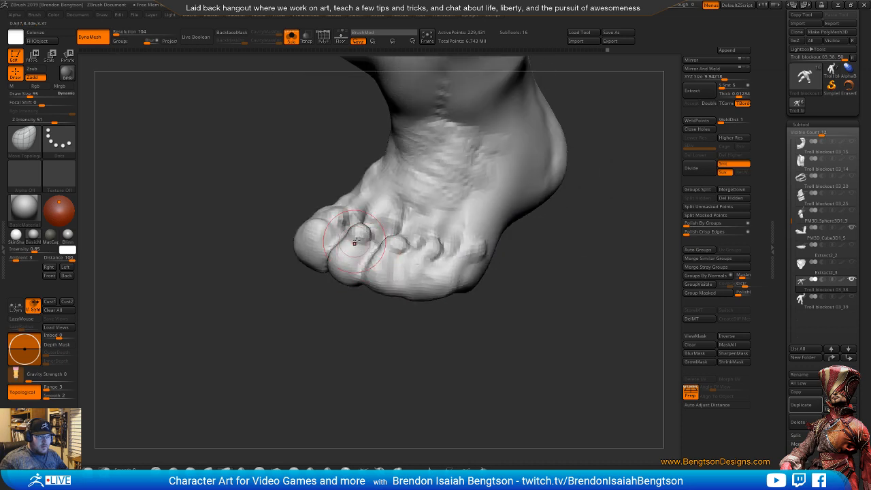
pyautogui.moveTo(367, 329); pyautogui.dragTo(355, 250)
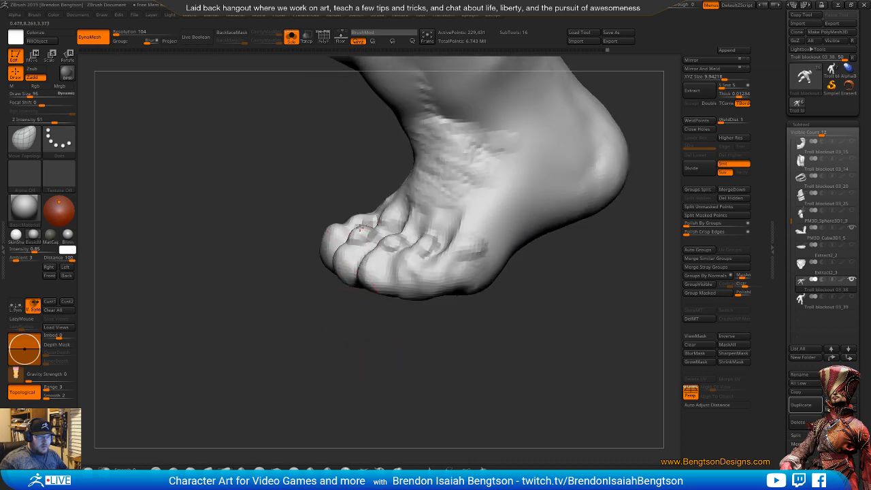
# - Smooth the sculpted strokes on the toes and the top of the foot
pyautogui.moveTo(368, 220)
pyautogui.mouseDown()
pyautogui.moveTo(358, 175)
pyautogui.moveTo(347, 195)
pyautogui.mouseUp()
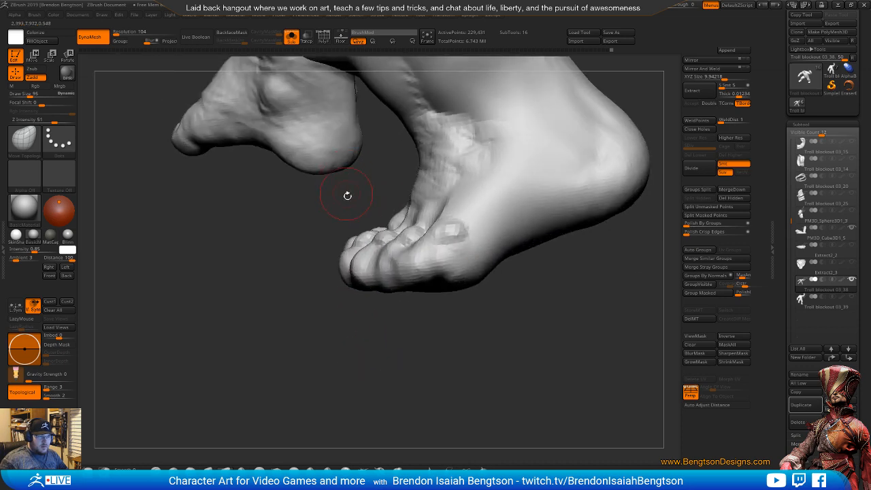
pyautogui.moveTo(395, 356)
pyautogui.mouseDown()
pyautogui.moveTo(370, 269)
pyautogui.moveTo(453, 319)
pyautogui.moveTo(421, 310)
pyautogui.mouseUp()
pyautogui.press('shift')
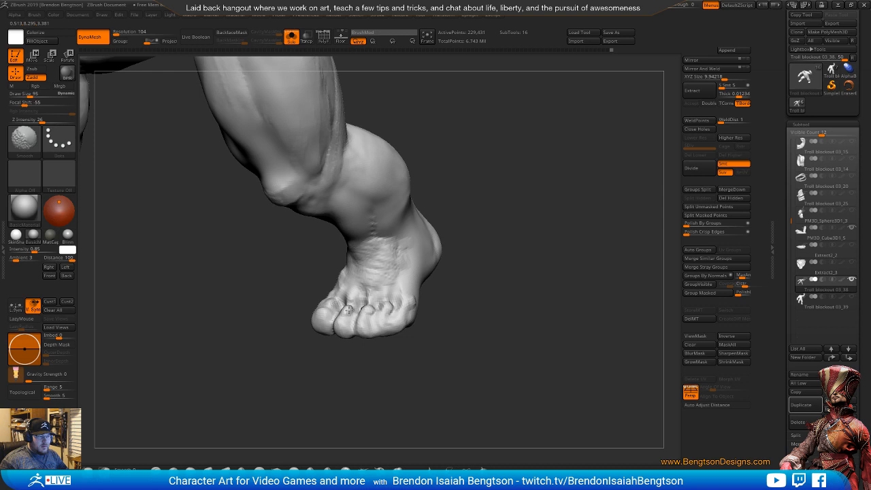
# - Refine the front of the ankle and the lower shin with ClayBuildup and DamStandard strokes
pyautogui.moveTo(465, 307)
pyautogui.mouseDown()
pyautogui.moveTo(495, 248)
pyautogui.moveTo(413, 249)
pyautogui.mouseUp()
pyautogui.press('b')
pyautogui.press('c')
pyautogui.press('b')
pyautogui.press('b')
pyautogui.press('d')
pyautogui.press('s')
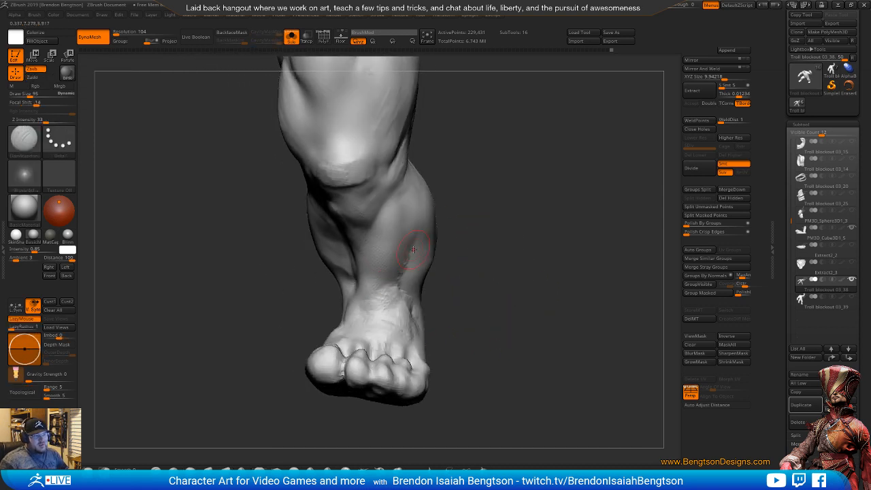
pyautogui.moveTo(457, 286)
pyautogui.mouseDown()
pyautogui.moveTo(492, 227)
pyautogui.moveTo(509, 246)
pyautogui.moveTo(421, 234)
pyautogui.moveTo(350, 319)
pyautogui.mouseUp()
# - Build up the lower shin with ClayBuildup and sharpen the shin line running into the ankle with DamStandard
pyautogui.press('b')
pyautogui.press('c')
pyautogui.press('b')
pyautogui.moveTo(415, 186)
pyautogui.mouseDown()
pyautogui.moveTo(537, 239)
pyautogui.moveTo(531, 252)
pyautogui.moveTo(501, 210)
pyautogui.moveTo(361, 263)
pyautogui.mouseUp()
pyautogui.press('b')
pyautogui.press('d')
pyautogui.press('s')
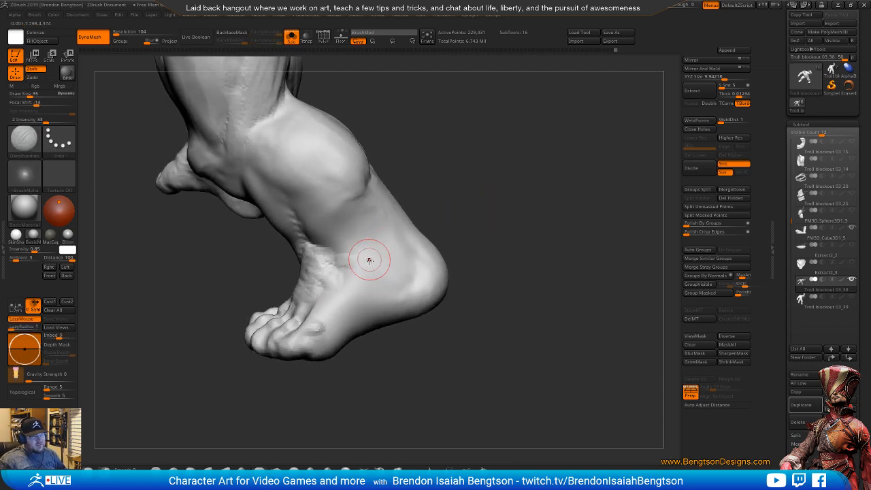
pyautogui.moveTo(378, 271)
pyautogui.mouseDown()
pyautogui.moveTo(501, 219)
pyautogui.moveTo(438, 285)
pyautogui.moveTo(429, 259)
pyautogui.moveTo(459, 279)
pyautogui.moveTo(460, 254)
pyautogui.moveTo(448, 269)
pyautogui.moveTo(417, 215)
pyautogui.moveTo(435, 261)
pyautogui.moveTo(434, 294)
pyautogui.mouseUp()
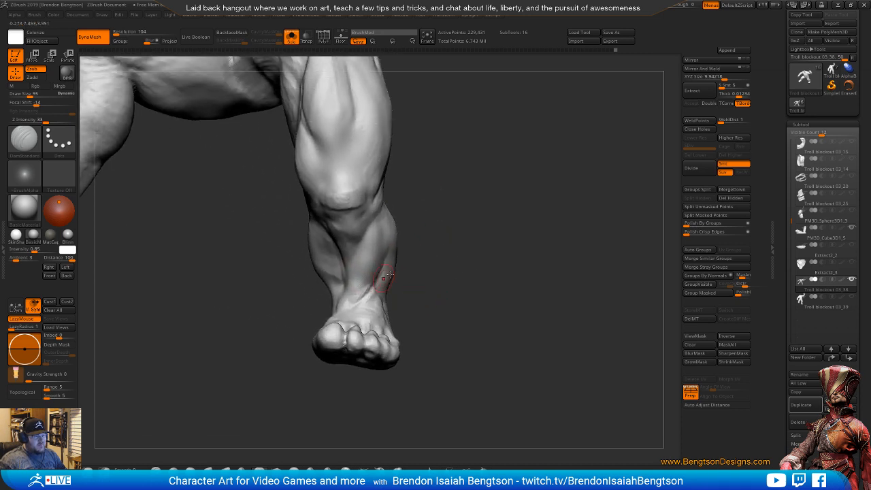
pyautogui.moveTo(387, 275)
pyautogui.mouseDown()
pyautogui.moveTo(428, 238)
pyautogui.moveTo(431, 297)
pyautogui.moveTo(391, 324)
pyautogui.mouseUp()
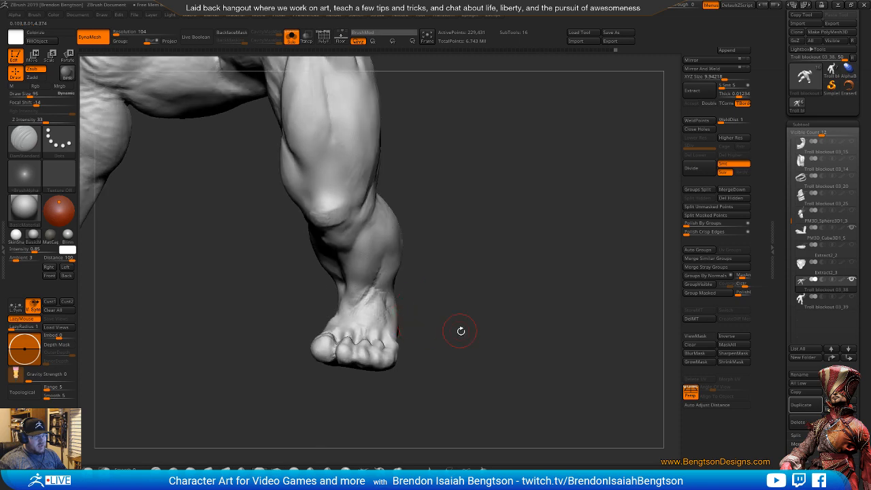
pyautogui.moveTo(461, 330); pyautogui.dragTo(417, 326)
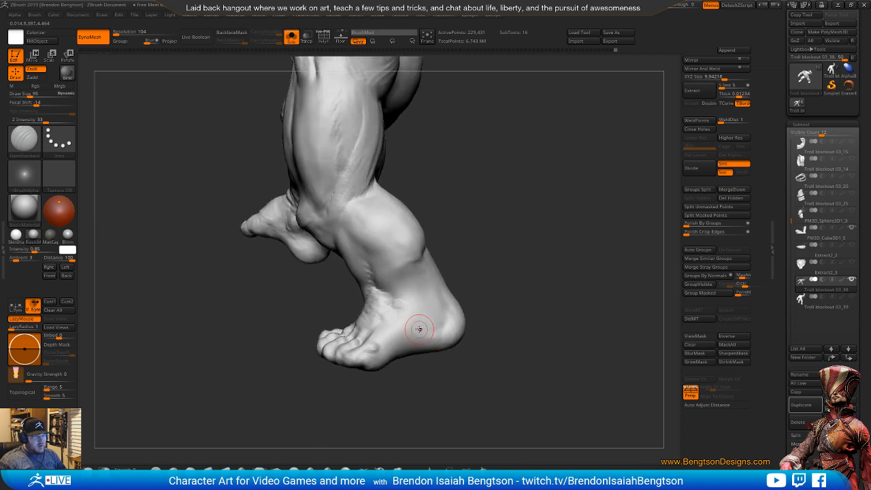
# - Raise the inner and outer ankle bones with ClayBuildup, enlarging the draw size to 135
pyautogui.press('b')
pyautogui.press('c')
pyautogui.press('b')
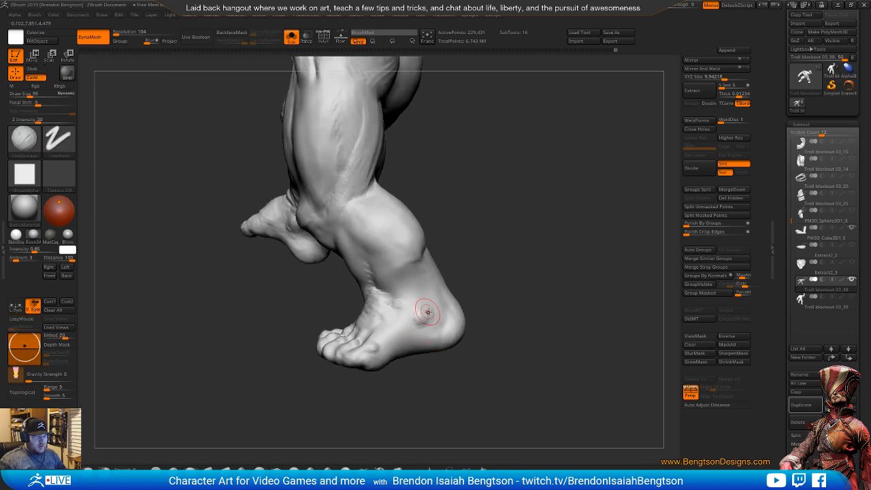
pyautogui.moveTo(433, 288)
pyautogui.mouseDown()
pyautogui.moveTo(508, 253)
pyautogui.moveTo(456, 248)
pyautogui.moveTo(394, 291)
pyautogui.mouseUp()
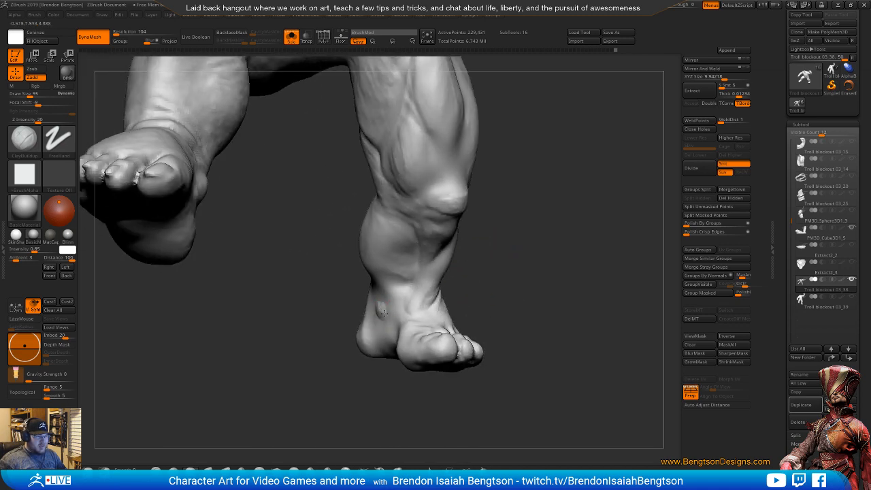
pyautogui.moveTo(519, 282)
pyautogui.mouseDown()
pyautogui.moveTo(372, 297)
pyautogui.moveTo(382, 302)
pyautogui.mouseUp()
pyautogui.press('space')
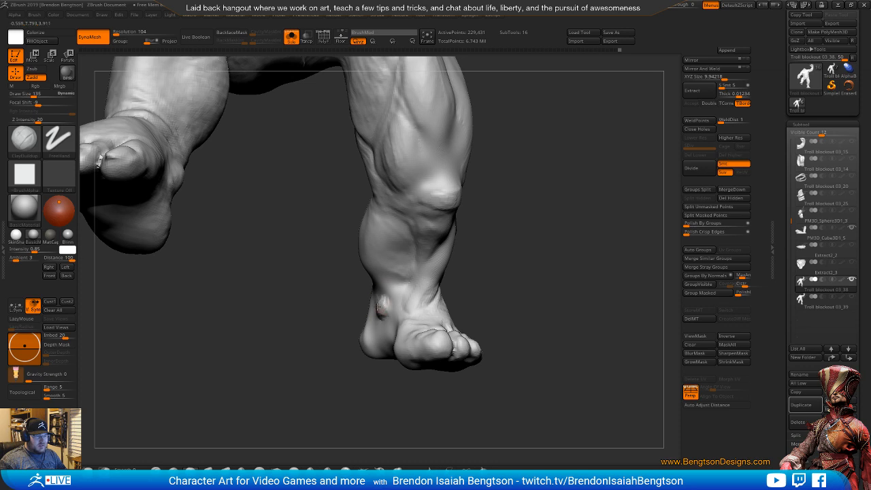
pyautogui.moveTo(458, 272)
pyautogui.mouseDown()
pyautogui.moveTo(504, 276)
pyautogui.moveTo(481, 265)
pyautogui.moveTo(391, 296)
pyautogui.mouseUp()
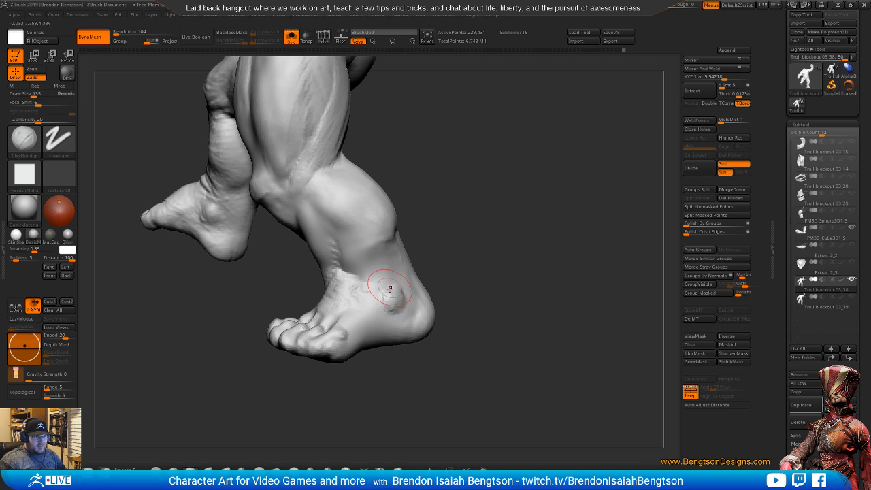
# - Carve the hollows between the ankle bones and the Achilles tendon with DamStandard
pyautogui.moveTo(445, 254)
pyautogui.mouseDown()
pyautogui.moveTo(483, 281)
pyautogui.moveTo(476, 306)
pyautogui.moveTo(466, 290)
pyautogui.moveTo(491, 278)
pyautogui.moveTo(493, 300)
pyautogui.moveTo(420, 251)
pyautogui.mouseUp()
pyautogui.press('b')
pyautogui.press('d')
pyautogui.press('s')
pyautogui.moveTo(342, 267); pyautogui.dragTo(331, 292)
pyautogui.moveTo(354, 237); pyautogui.dragTo(315, 319)
pyautogui.moveTo(470, 250)
pyautogui.keyDown('alt'); pyautogui.mouseDown()
pyautogui.moveTo(464, 233)
pyautogui.moveTo(470, 249)
pyautogui.moveTo(455, 287)
pyautogui.mouseUp(); pyautogui.keyUp('alt')
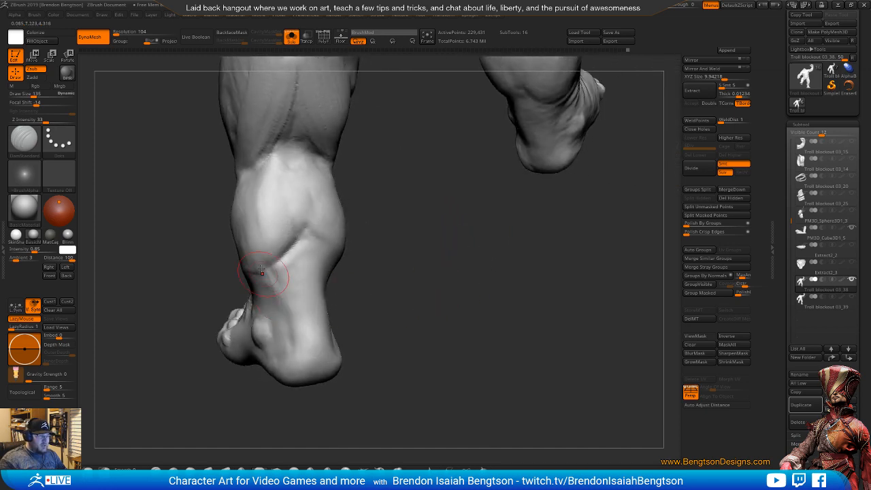
pyautogui.moveTo(281, 313); pyautogui.dragTo(289, 332)
pyautogui.moveTo(491, 264); pyautogui.dragTo(428, 258)
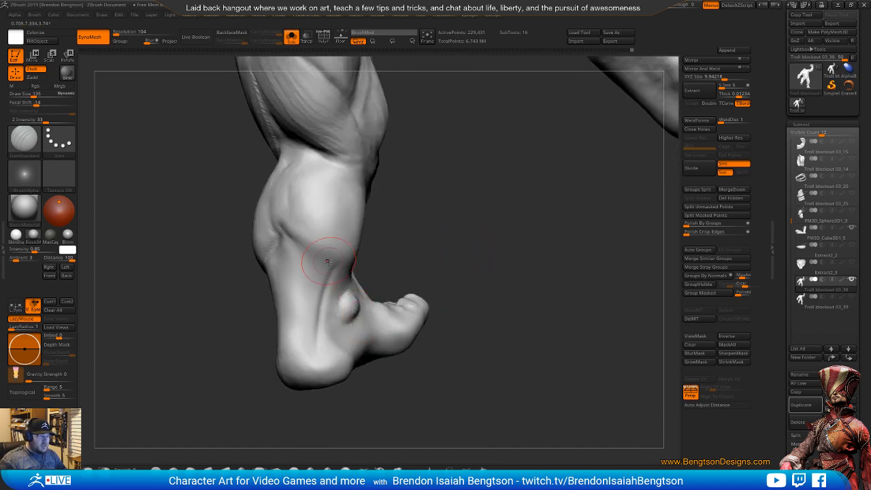
# - Build up the tendon forms behind the ankle bones with ClayBuildup and smooth them into the heel
pyautogui.press('b')
pyautogui.press('c')
pyautogui.press('b')
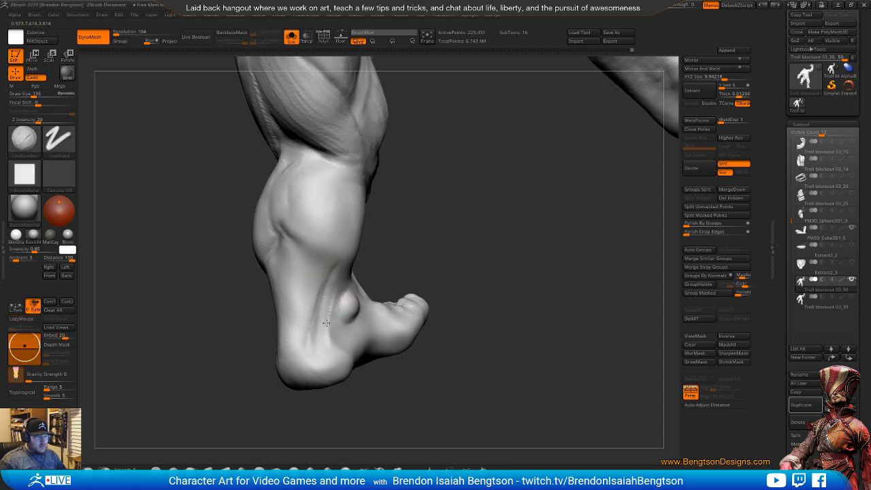
pyautogui.moveTo(392, 266)
pyautogui.mouseDown()
pyautogui.moveTo(297, 338)
pyautogui.moveTo(292, 316)
pyautogui.moveTo(283, 332)
pyautogui.mouseUp()
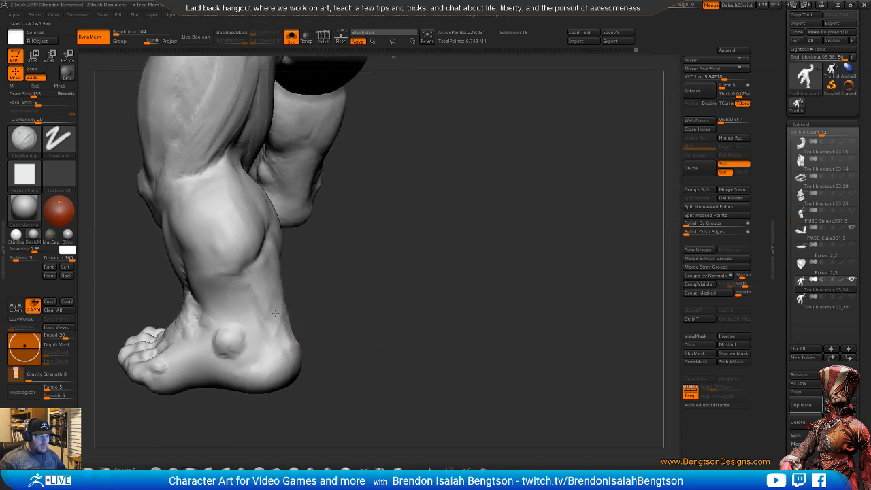
pyautogui.press('shift')
pyautogui.moveTo(319, 310)
pyautogui.mouseDown()
pyautogui.moveTo(365, 305)
pyautogui.moveTo(367, 287)
pyautogui.moveTo(363, 312)
pyautogui.moveTo(402, 278)
pyautogui.mouseUp()
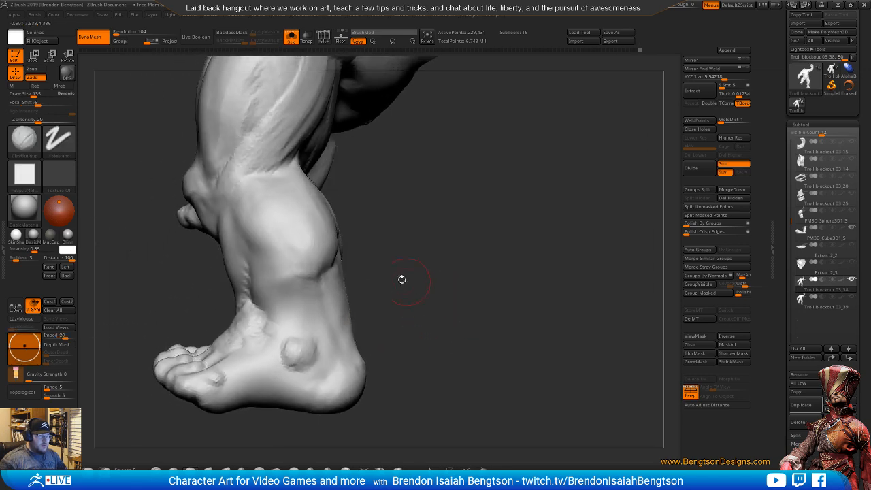
# - Add broad ClayBuildup strokes at draw size 215 on the outer lower leg between calf and ankle
pyautogui.press('space')
pyautogui.moveTo(252, 280)
pyautogui.mouseDown()
pyautogui.moveTo(260, 288)
pyautogui.moveTo(274, 278)
pyautogui.moveTo(282, 297)
pyautogui.mouseUp()
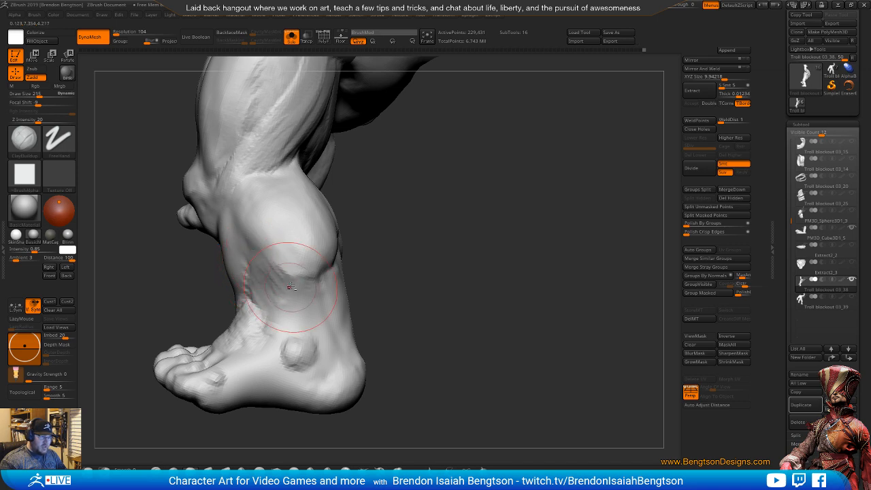
pyautogui.moveTo(382, 289); pyautogui.dragTo(418, 292)
# - Carve creases behind the knee and a central groove between the calf muscles with DamStandard at draw size 77
pyautogui.press('b')
pyautogui.press('d')
pyautogui.press('s')
pyautogui.press('space')
pyautogui.moveTo(239, 212); pyautogui.dragTo(230, 212)
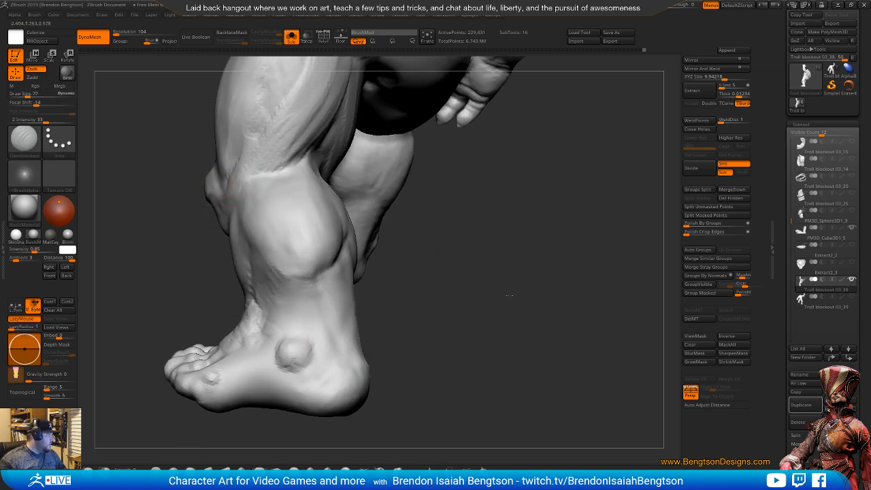
pyautogui.moveTo(509, 297)
pyautogui.mouseDown()
pyautogui.moveTo(542, 301)
pyautogui.moveTo(543, 311)
pyautogui.moveTo(521, 273)
pyautogui.moveTo(496, 265)
pyautogui.moveTo(487, 247)
pyautogui.mouseUp()
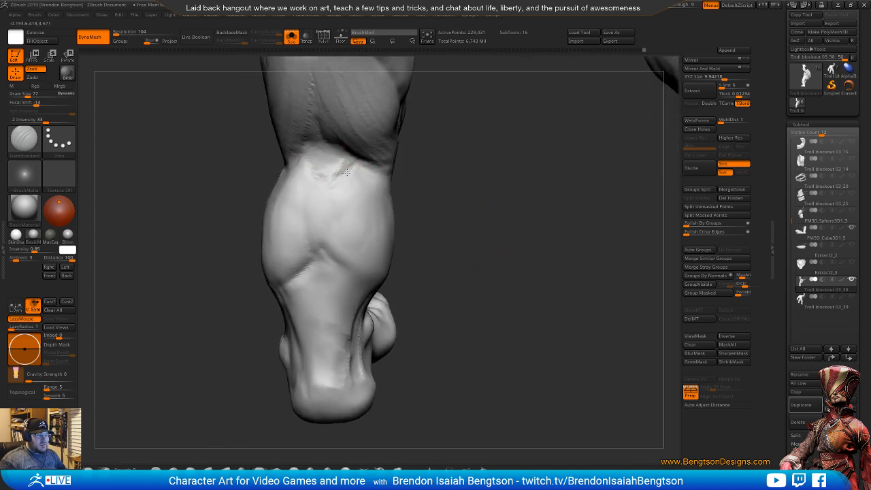
pyautogui.moveTo(404, 196); pyautogui.dragTo(452, 194)
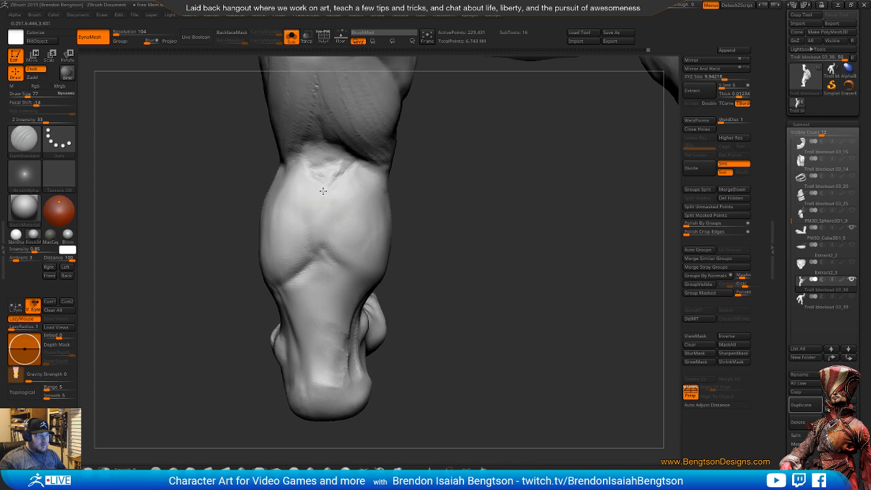
pyautogui.moveTo(457, 260); pyautogui.dragTo(445, 275)
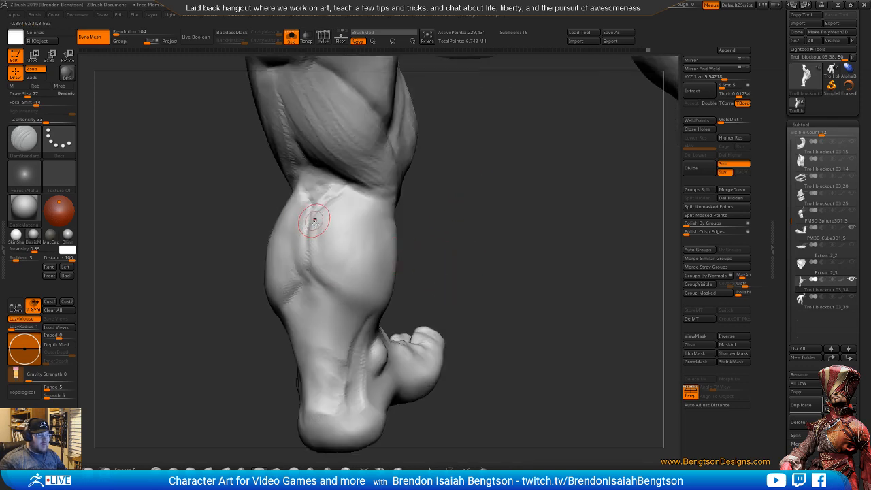
pyautogui.moveTo(499, 243)
pyautogui.mouseDown()
pyautogui.moveTo(496, 253)
pyautogui.moveTo(493, 233)
pyautogui.moveTo(501, 263)
pyautogui.moveTo(481, 225)
pyautogui.moveTo(395, 291)
pyautogui.mouseUp()
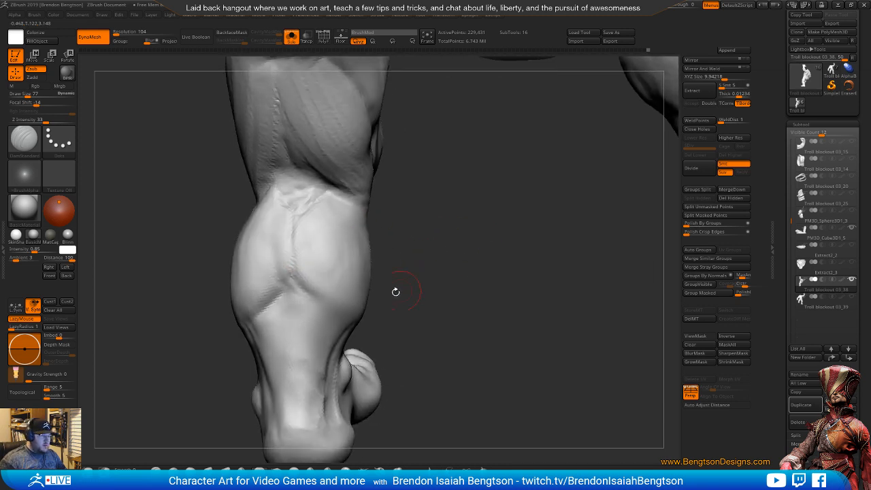
# - Fill out and blend the calf muscles with ClayBuildup at draw size 243
pyautogui.press('b')
pyautogui.press('c')
pyautogui.press('b')
pyautogui.press('space')
pyautogui.moveTo(330, 305); pyautogui.dragTo(352, 304)
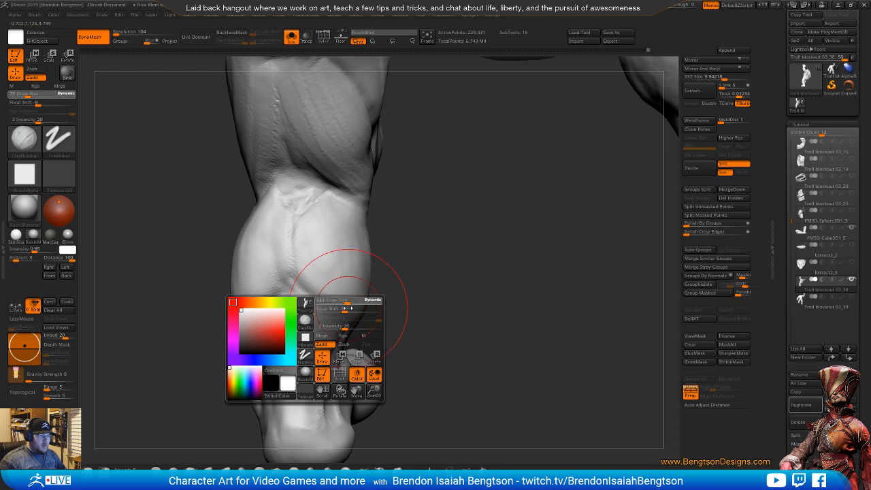
pyautogui.moveTo(433, 279)
pyautogui.mouseDown()
pyautogui.moveTo(431, 245)
pyautogui.moveTo(422, 268)
pyautogui.moveTo(412, 242)
pyautogui.moveTo(426, 233)
pyautogui.moveTo(429, 282)
pyautogui.moveTo(432, 275)
pyautogui.mouseUp()
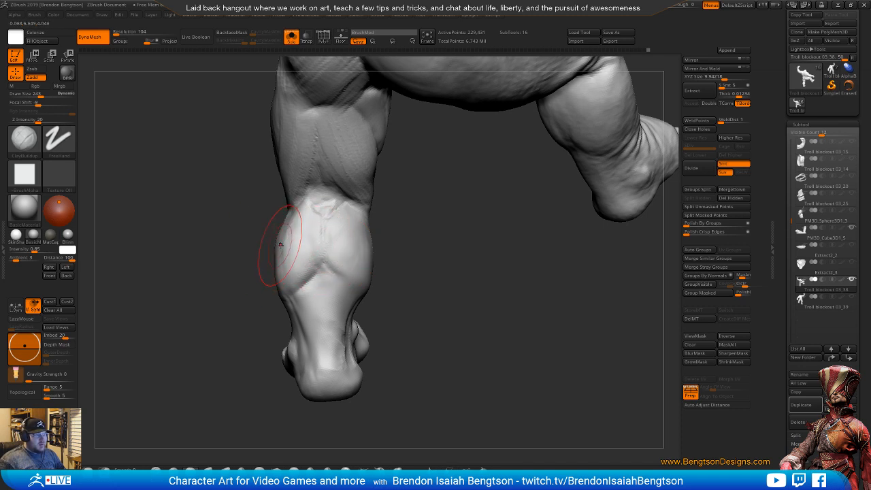
# - Reshape both sides of the calf silhouette from behind with the Move Topological brush
pyautogui.press('b')
pyautogui.press('m')
pyautogui.press('t')
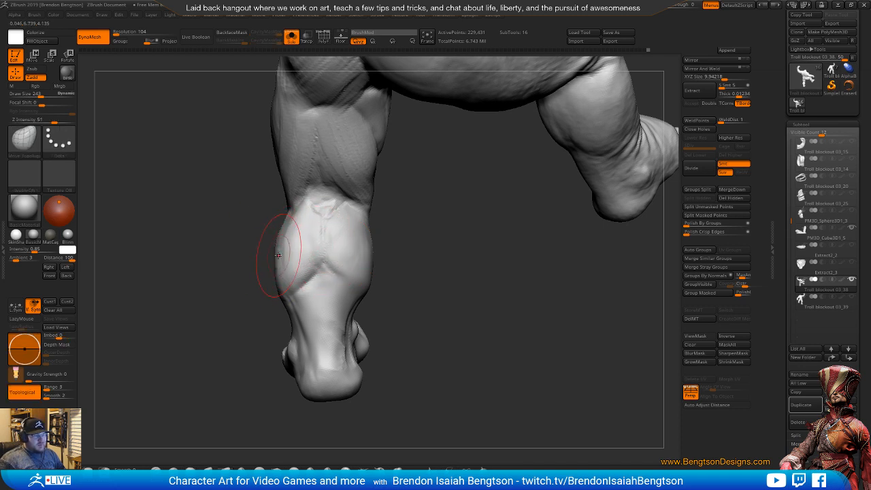
pyautogui.moveTo(275, 279); pyautogui.dragTo(281, 279)
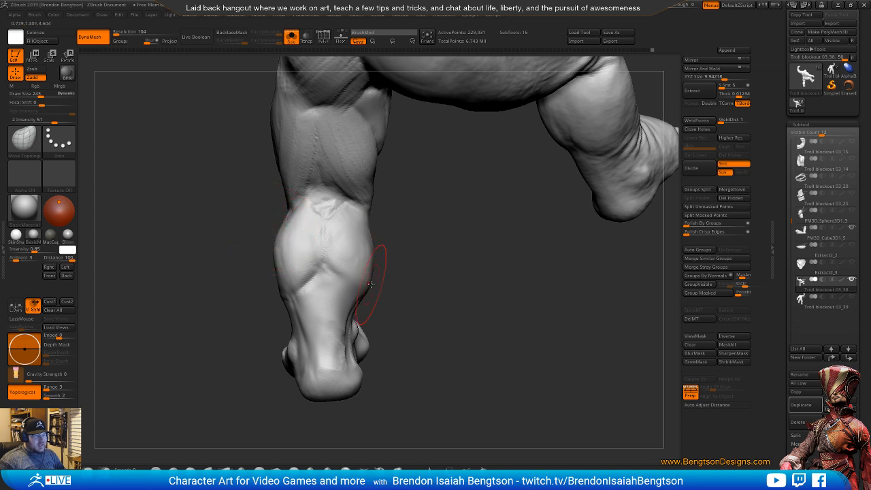
pyautogui.moveTo(366, 291); pyautogui.dragTo(366, 281)
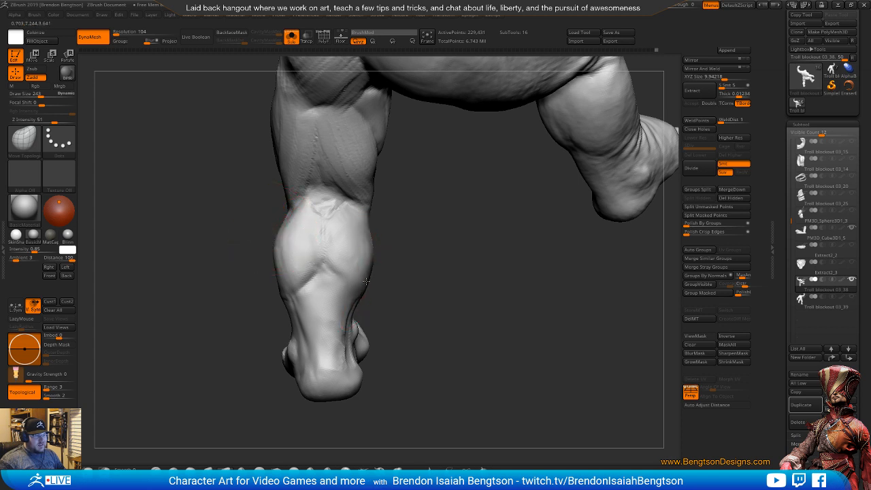
pyautogui.moveTo(371, 244); pyautogui.dragTo(367, 241)
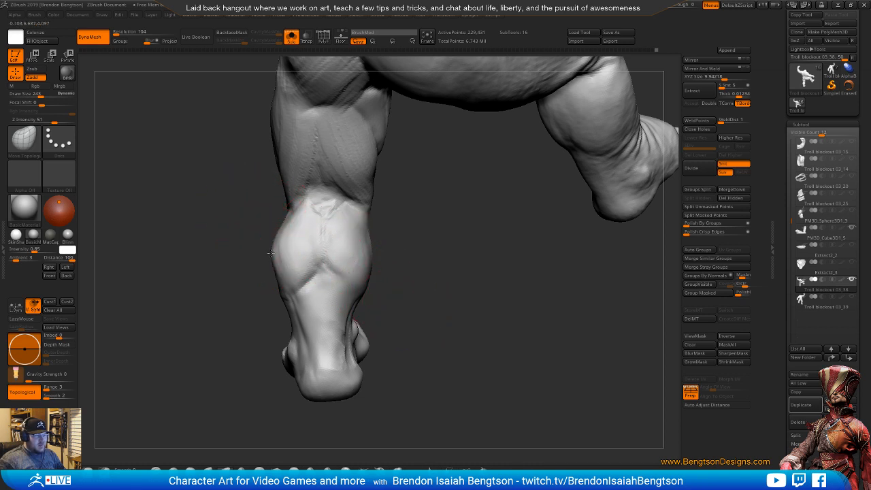
pyautogui.moveTo(270, 252); pyautogui.dragTo(274, 249)
pyautogui.moveTo(381, 249); pyautogui.dragTo(382, 250)
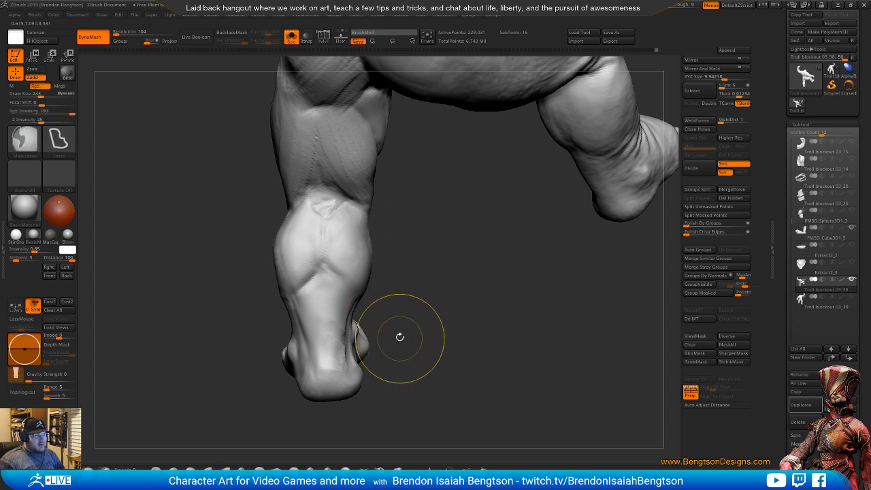
# - Refine the inner calf contour from behind and from the front with Move Topological at draw size 188
pyautogui.press('space')
pyautogui.moveTo(287, 227); pyautogui.dragTo(280, 227)
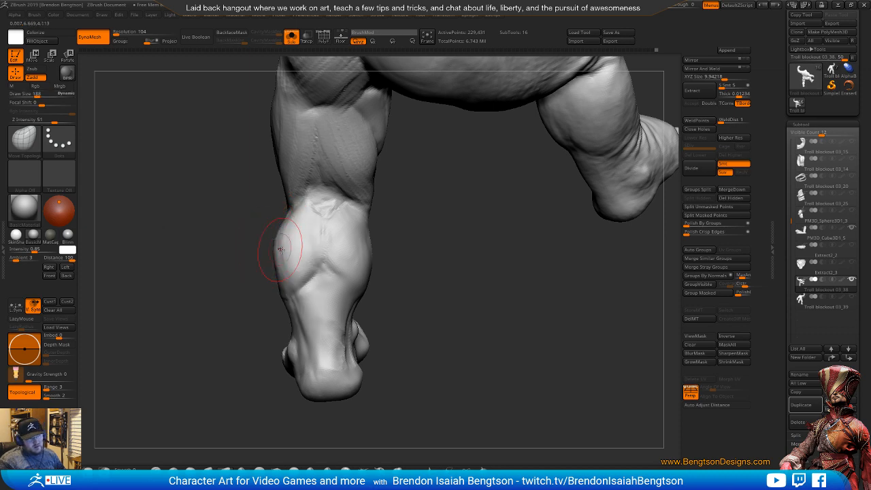
pyautogui.moveTo(267, 247)
pyautogui.mouseDown()
pyautogui.moveTo(317, 286)
pyautogui.moveTo(308, 262)
pyautogui.moveTo(407, 243)
pyautogui.moveTo(326, 246)
pyautogui.mouseUp()
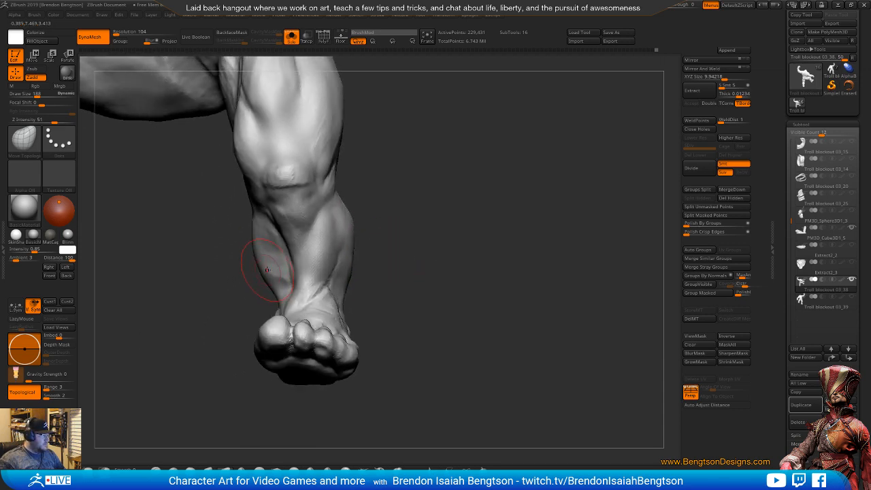
pyautogui.moveTo(402, 234); pyautogui.dragTo(410, 209)
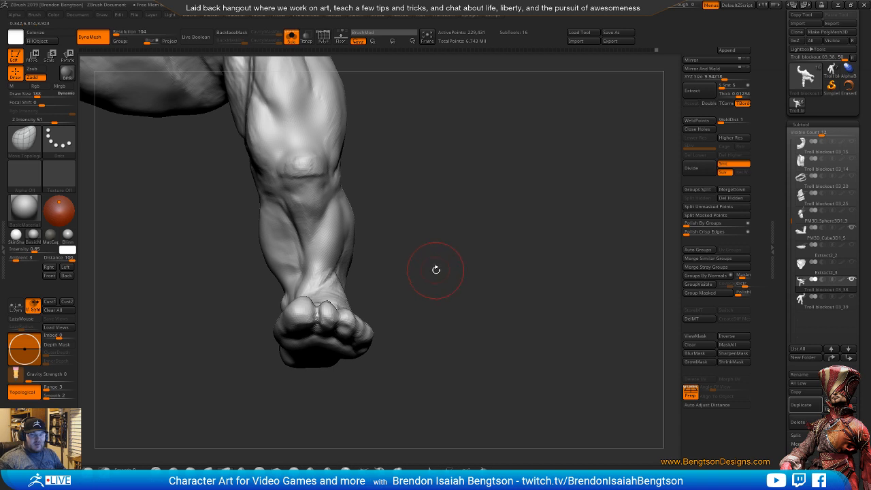
pyautogui.moveTo(436, 269)
pyautogui.mouseDown()
pyautogui.moveTo(424, 258)
pyautogui.moveTo(445, 247)
pyautogui.moveTo(435, 253)
pyautogui.mouseUp()
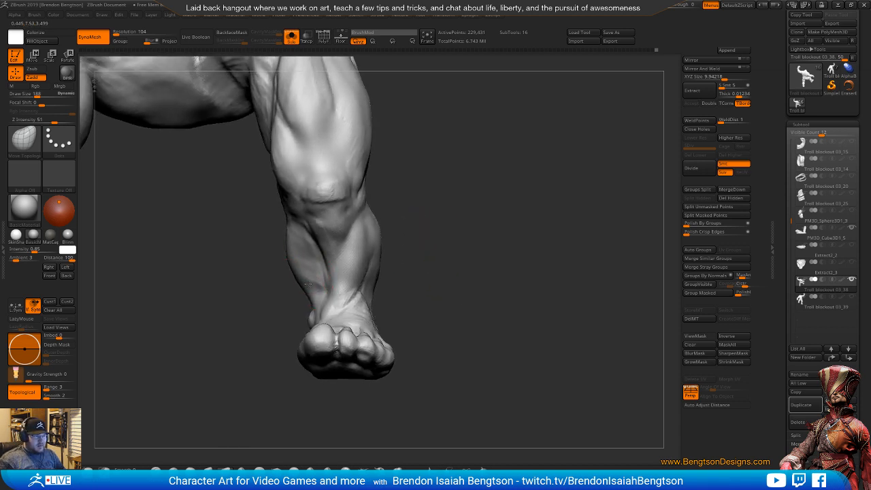
pyautogui.moveTo(282, 246); pyautogui.dragTo(288, 251)
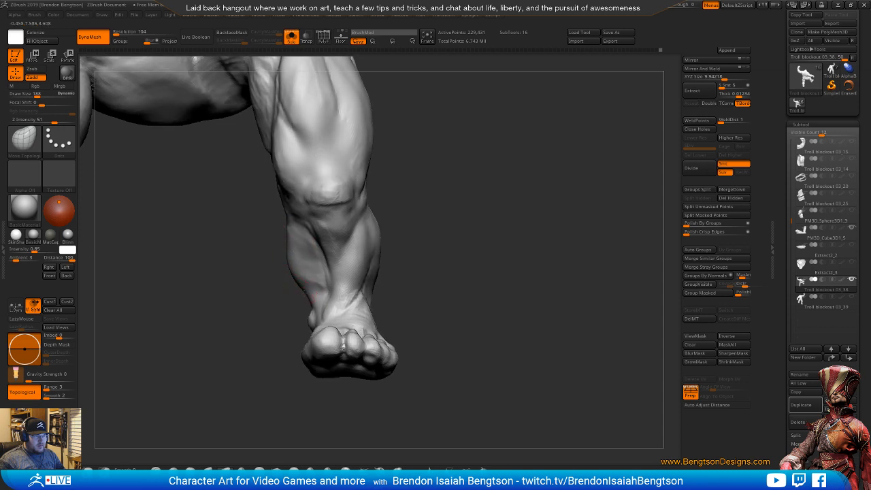
pyautogui.keyDown('ctrl'); pyautogui.moveTo(301, 272); pyautogui.dragTo(437, 170, button='right'); pyautogui.keyUp('ctrl')
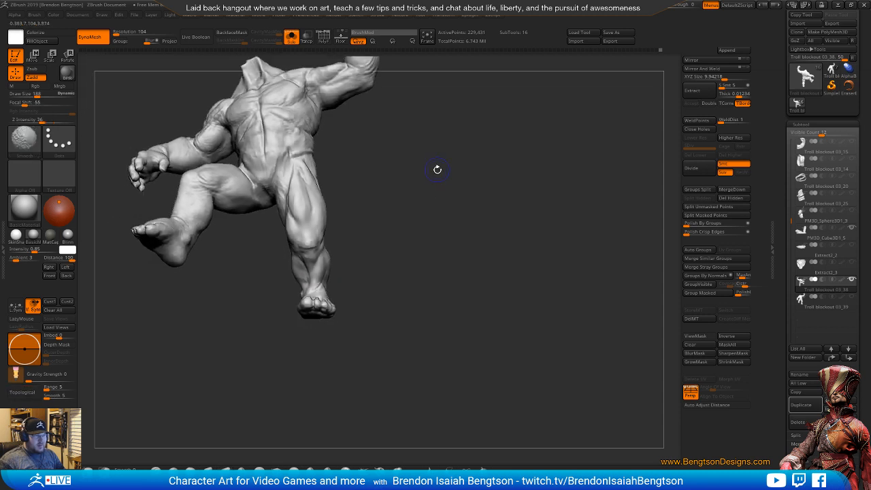
# - Carve the crease around the lower edge of the kneecap from the front with DamStandard
pyautogui.moveTo(427, 211)
pyautogui.mouseDown()
pyautogui.moveTo(416, 270)
pyautogui.moveTo(432, 260)
pyautogui.moveTo(456, 282)
pyautogui.moveTo(435, 281)
pyautogui.mouseUp()
pyautogui.keyDown('ctrl'); pyautogui.moveTo(436, 281); pyautogui.dragTo(443, 326, button='right'); pyautogui.keyUp('ctrl')
pyautogui.keyDown('ctrl'); pyautogui.moveTo(442, 238); pyautogui.dragTo(451, 325, button='right'); pyautogui.keyUp('ctrl')
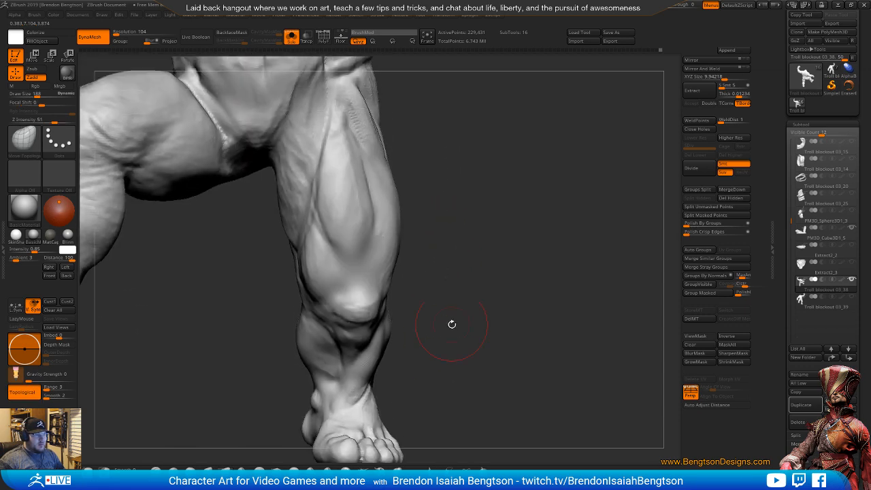
pyautogui.press('b')
pyautogui.press('d')
pyautogui.press('s')
pyautogui.moveTo(451, 325)
pyautogui.mouseDown()
pyautogui.moveTo(428, 275)
pyautogui.moveTo(422, 286)
pyautogui.moveTo(434, 280)
pyautogui.mouseUp()
# - Build up the forms around the kneecap and the outer side of the knee with ClayBuildup at draw size 188
pyautogui.press('b')
pyautogui.press('c')
pyautogui.press('b')
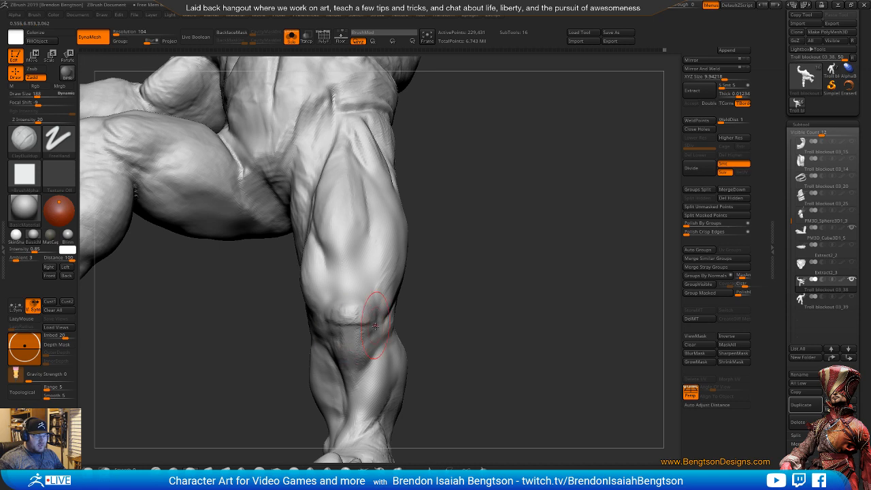
pyautogui.moveTo(421, 315); pyautogui.dragTo(443, 305)
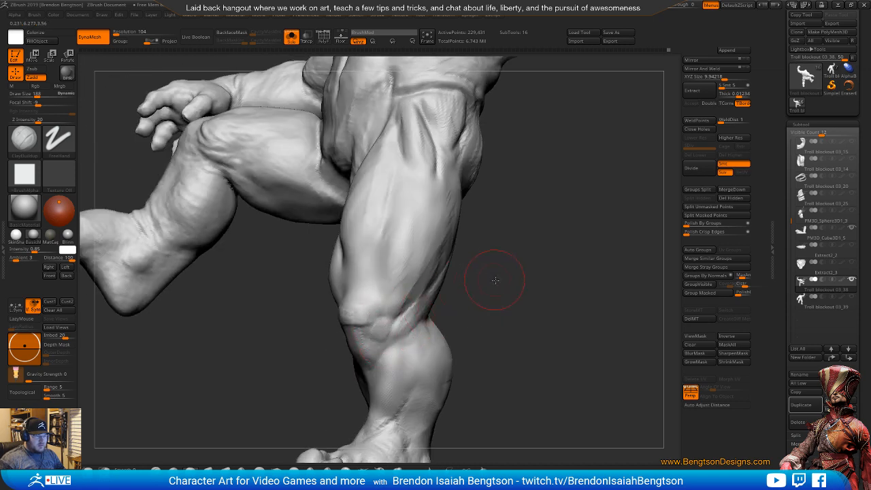
pyautogui.moveTo(496, 280); pyautogui.dragTo(385, 327)
pyautogui.moveTo(465, 333)
pyautogui.mouseDown()
pyautogui.moveTo(439, 324)
pyautogui.moveTo(426, 332)
pyautogui.moveTo(442, 336)
pyautogui.moveTo(445, 305)
pyautogui.moveTo(447, 317)
pyautogui.moveTo(417, 294)
pyautogui.moveTo(472, 241)
pyautogui.moveTo(451, 283)
pyautogui.moveTo(435, 280)
pyautogui.moveTo(463, 280)
pyautogui.moveTo(447, 262)
pyautogui.moveTo(453, 292)
pyautogui.moveTo(451, 258)
pyautogui.moveTo(457, 295)
pyautogui.moveTo(353, 237)
pyautogui.mouseUp()
# - Reshape the standing leg's thigh and calf silhouette from the side with Move Topological at draw sizes 580 and 626
pyautogui.press('b')
pyautogui.press('m')
pyautogui.press('t')
pyautogui.press('space')
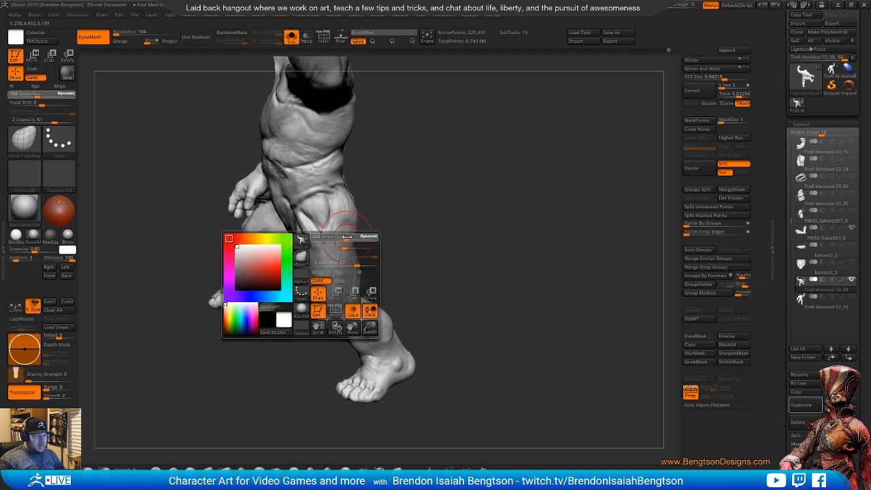
pyautogui.moveTo(439, 254); pyautogui.dragTo(403, 253)
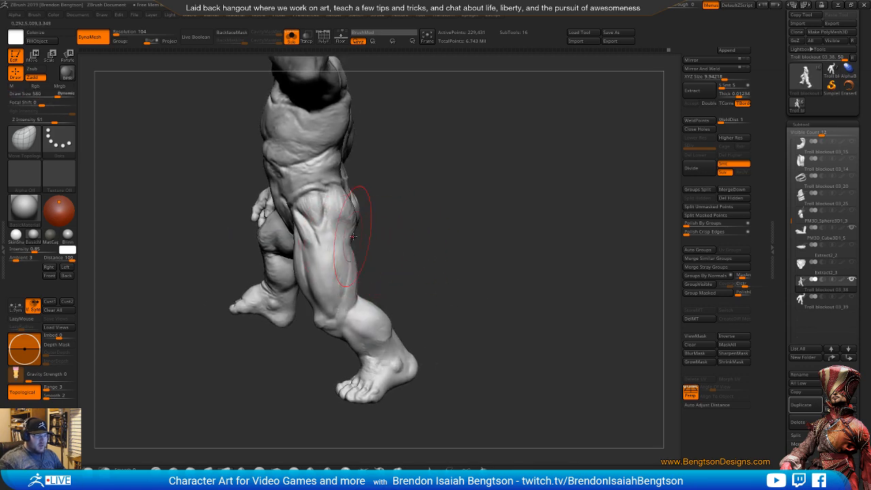
pyautogui.press('space')
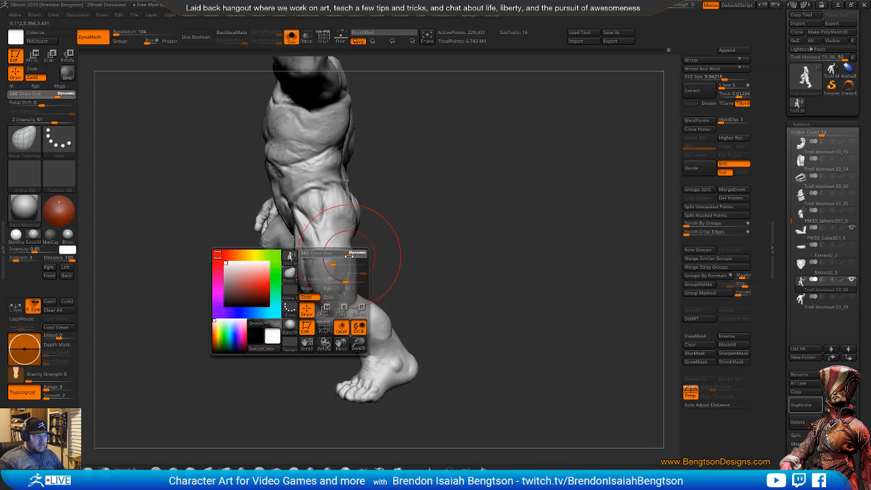
pyautogui.moveTo(344, 256)
pyautogui.mouseDown()
pyautogui.moveTo(342, 245)
pyautogui.moveTo(367, 259)
pyautogui.mouseUp()
pyautogui.press('space')
pyautogui.press('space')
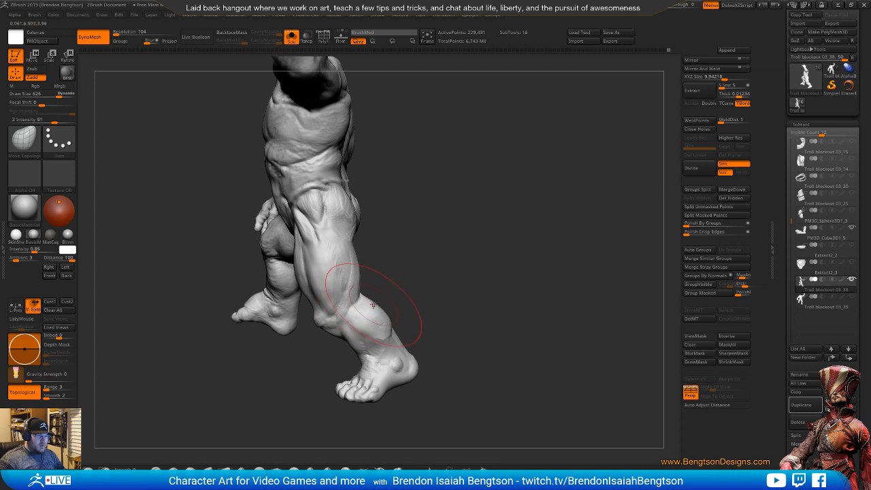
pyautogui.moveTo(423, 277)
pyautogui.mouseDown()
pyautogui.moveTo(408, 258)
pyautogui.moveTo(443, 220)
pyautogui.moveTo(452, 226)
pyautogui.mouseUp()
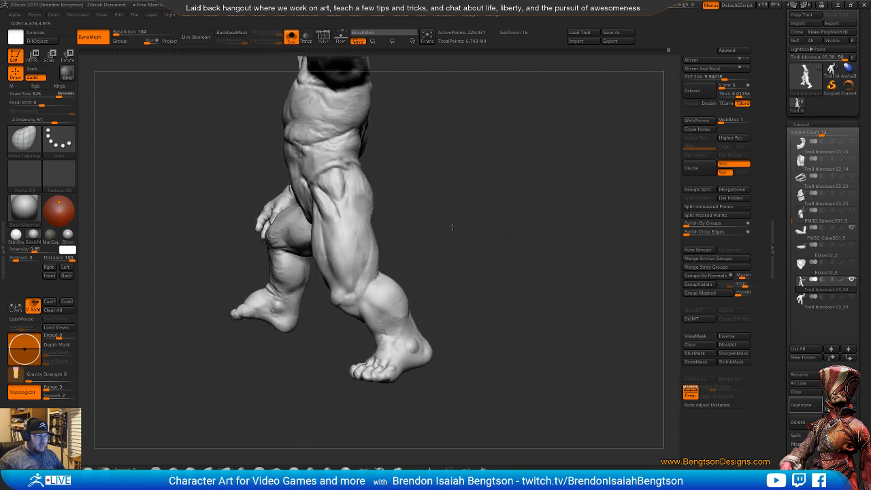
# - Refine the thigh and front knee contour from the side with Move Topological at draw size 339
pyautogui.press('space')
pyautogui.moveTo(301, 212); pyautogui.dragTo(286, 212)
pyautogui.moveTo(412, 198); pyautogui.dragTo(402, 199)
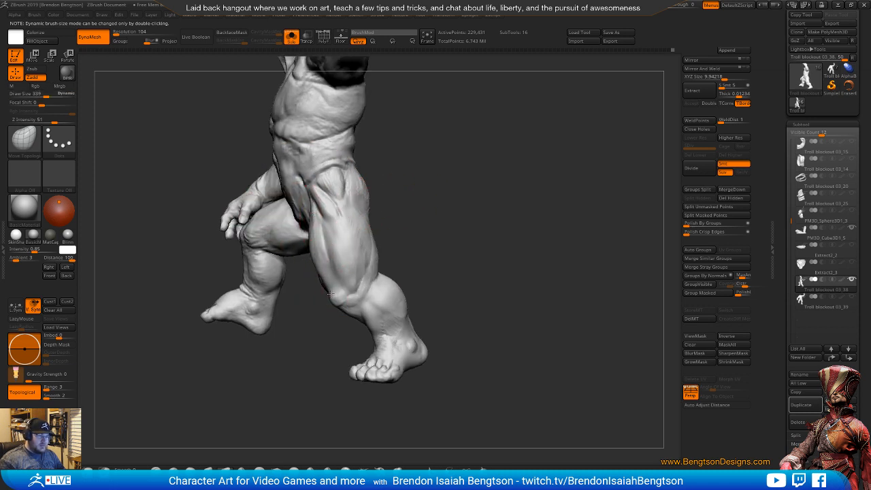
pyautogui.moveTo(456, 248); pyautogui.dragTo(344, 224)
pyautogui.moveTo(336, 266); pyautogui.dragTo(322, 251)
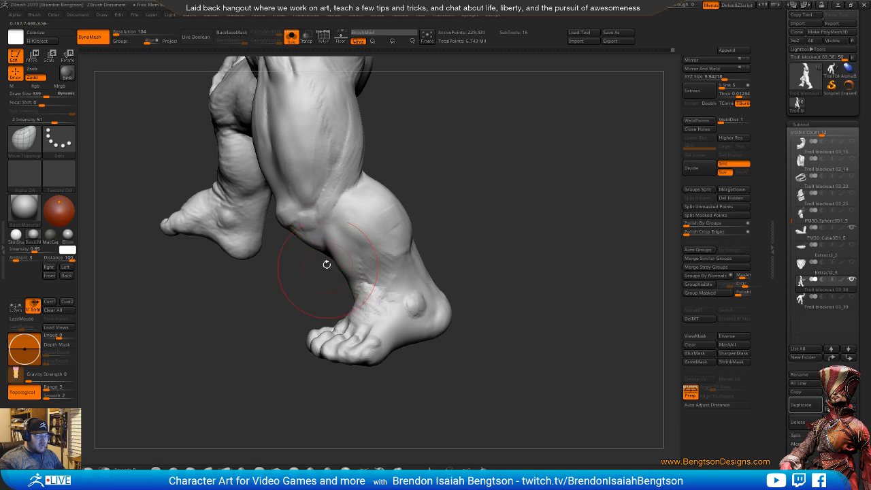
pyautogui.moveTo(350, 217)
pyautogui.mouseDown()
pyautogui.moveTo(322, 251)
pyautogui.moveTo(304, 257)
pyautogui.moveTo(328, 255)
pyautogui.moveTo(313, 256)
pyautogui.mouseUp()
# - Adjust the shin contour below the knee with Move Topological at draw size 201
pyautogui.press('space')
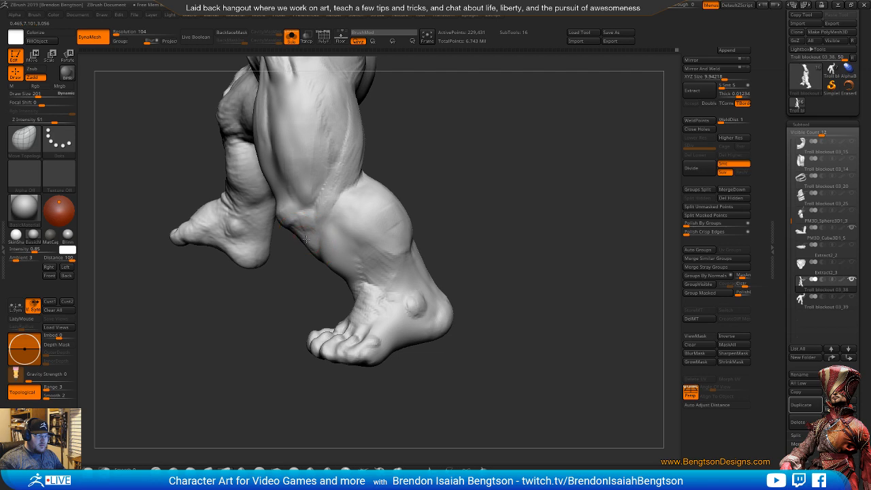
pyautogui.moveTo(335, 274); pyautogui.dragTo(297, 275)
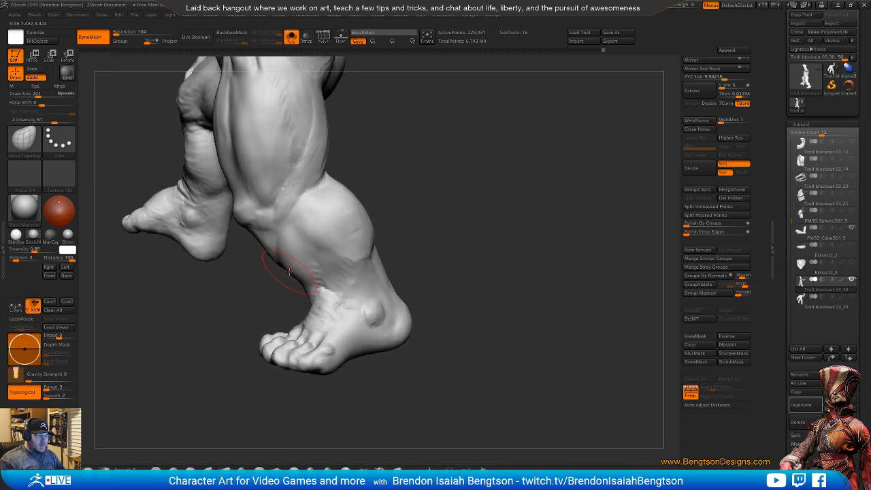
pyautogui.moveTo(292, 288); pyautogui.dragTo(273, 156)
# - Build up the top of the foot between the ankle and toes with ClayBuildup at draw size 201
pyautogui.moveTo(407, 250)
pyautogui.mouseDown()
pyautogui.moveTo(425, 251)
pyautogui.moveTo(417, 266)
pyautogui.moveTo(432, 316)
pyautogui.moveTo(281, 267)
pyautogui.moveTo(244, 299)
pyautogui.moveTo(248, 306)
pyautogui.moveTo(386, 262)
pyautogui.moveTo(416, 281)
pyautogui.moveTo(373, 233)
pyautogui.moveTo(420, 188)
pyautogui.moveTo(463, 225)
pyautogui.mouseUp()
pyautogui.press('b')
pyautogui.press('c')
pyautogui.press('b')
pyautogui.moveTo(281, 288)
pyautogui.mouseDown()
pyautogui.moveTo(272, 312)
pyautogui.moveTo(260, 316)
pyautogui.mouseUp()
pyautogui.moveTo(358, 364)
pyautogui.keyDown('alt'); pyautogui.mouseDown()
pyautogui.moveTo(472, 288)
pyautogui.moveTo(476, 374)
pyautogui.mouseUp(); pyautogui.keyUp('alt')
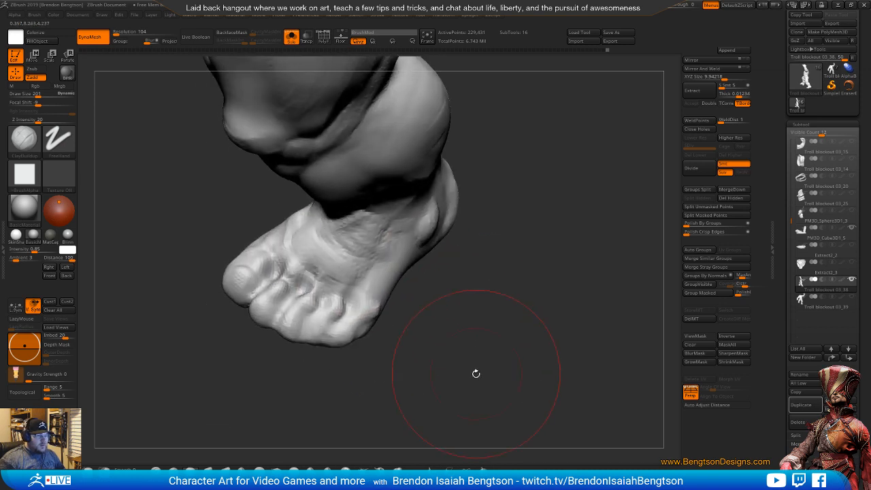
pyautogui.moveTo(321, 257)
pyautogui.mouseDown()
pyautogui.moveTo(346, 268)
pyautogui.moveTo(385, 251)
pyautogui.moveTo(402, 225)
pyautogui.moveTo(371, 276)
pyautogui.moveTo(360, 276)
pyautogui.mouseUp()
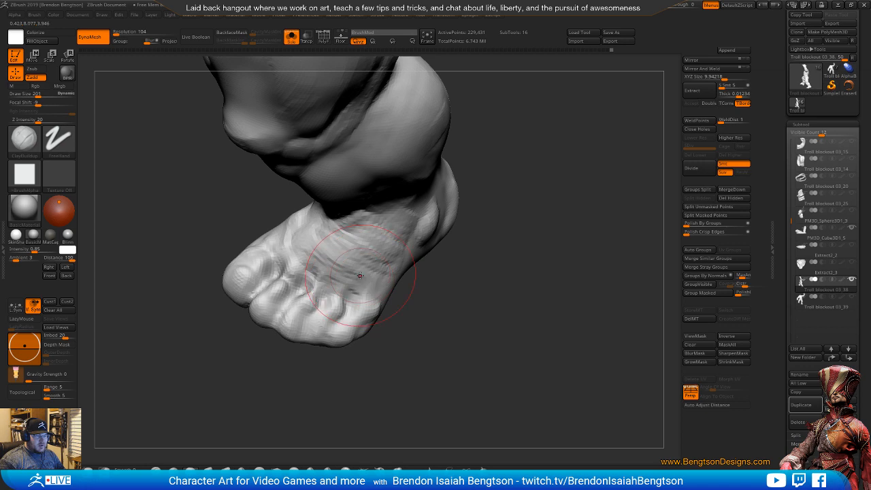
# - Define the outer side of the foot behind the small toe with DamStandard at draw size 201
pyautogui.moveTo(425, 296); pyautogui.dragTo(469, 260)
pyautogui.moveTo(578, 248)
pyautogui.mouseDown()
pyautogui.moveTo(578, 239)
pyautogui.moveTo(605, 266)
pyautogui.moveTo(544, 271)
pyautogui.mouseUp()
pyautogui.press('b')
pyautogui.press('d')
pyautogui.press('s')
pyautogui.moveTo(479, 280); pyautogui.dragTo(393, 315)
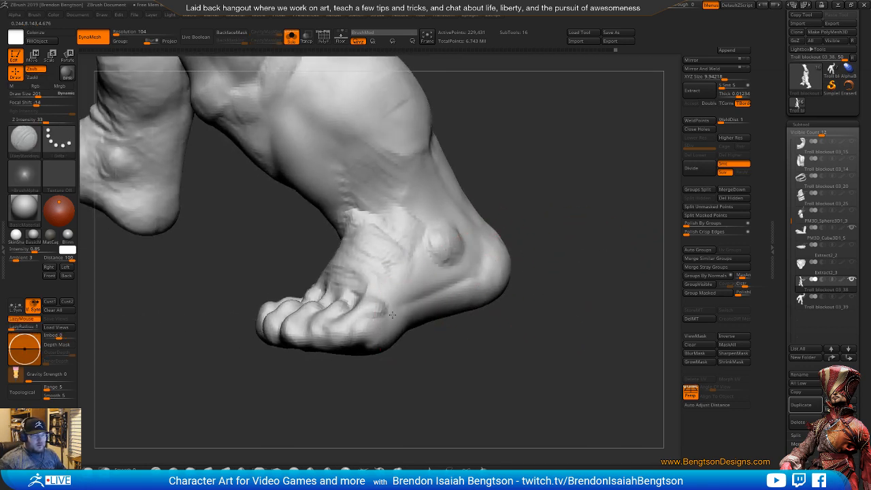
# - Fill out the outer side of the foot in front of the ankle bone with ClayBuildup
pyautogui.press('b')
pyautogui.press('c')
pyautogui.press('b')
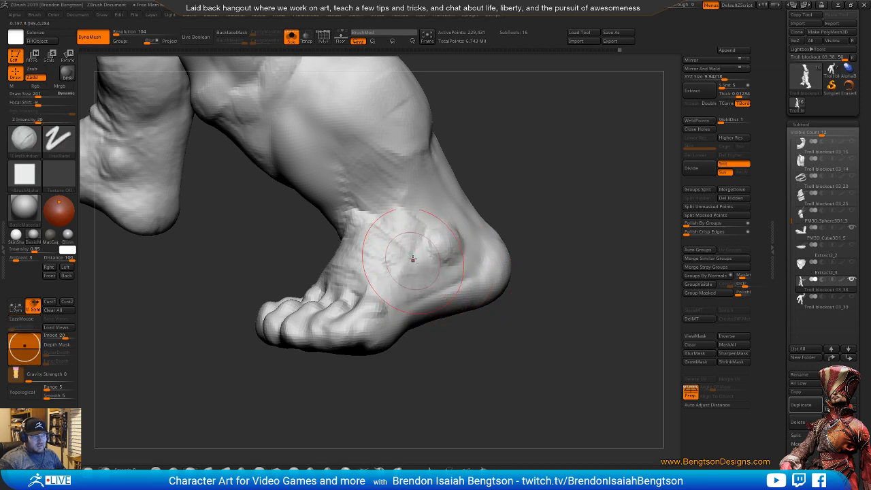
pyautogui.moveTo(412, 258)
pyautogui.mouseDown()
pyautogui.moveTo(462, 273)
pyautogui.moveTo(481, 260)
pyautogui.mouseUp()
pyautogui.moveTo(566, 211)
pyautogui.mouseDown()
pyautogui.moveTo(593, 256)
pyautogui.moveTo(564, 206)
pyautogui.moveTo(571, 211)
pyautogui.moveTo(509, 287)
pyautogui.moveTo(510, 280)
pyautogui.mouseUp()
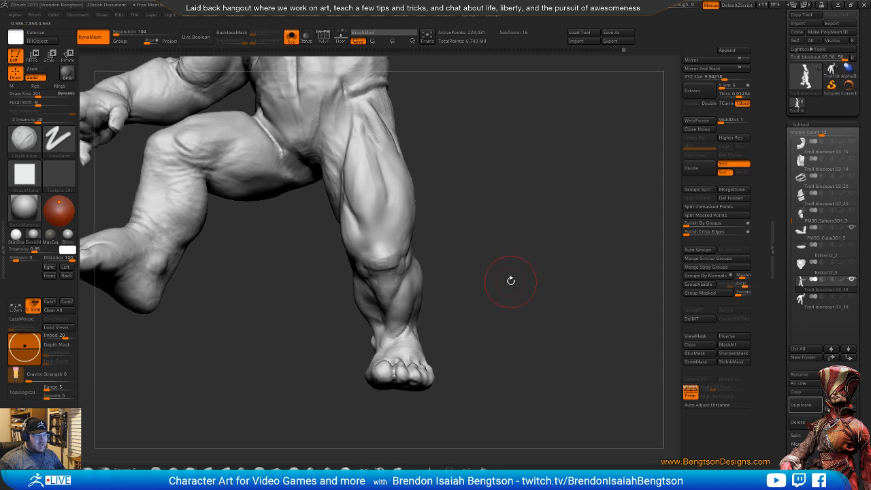
# - Adjust the lower-leg and inner knee contours from the front with Move Topological at draw sizes 452 and 297
pyautogui.press('b')
pyautogui.press('m')
pyautogui.press('t')
pyautogui.press('space')
pyautogui.moveTo(406, 290); pyautogui.dragTo(425, 292)
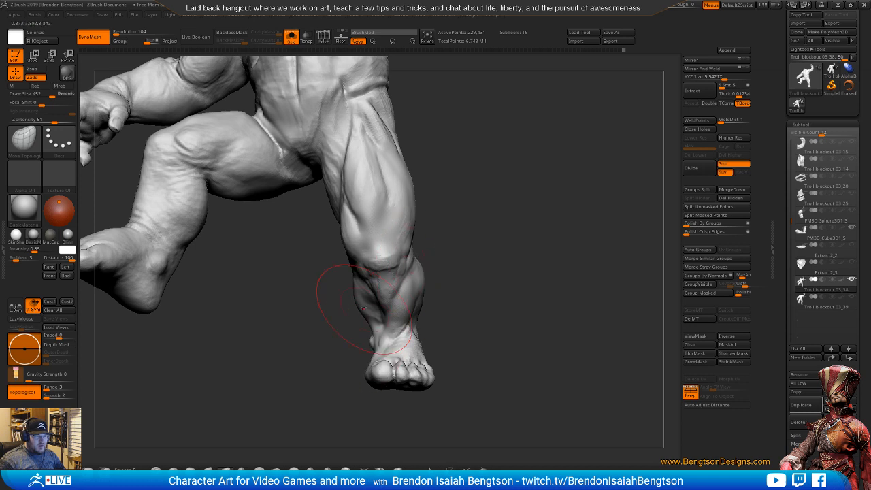
pyautogui.press('space')
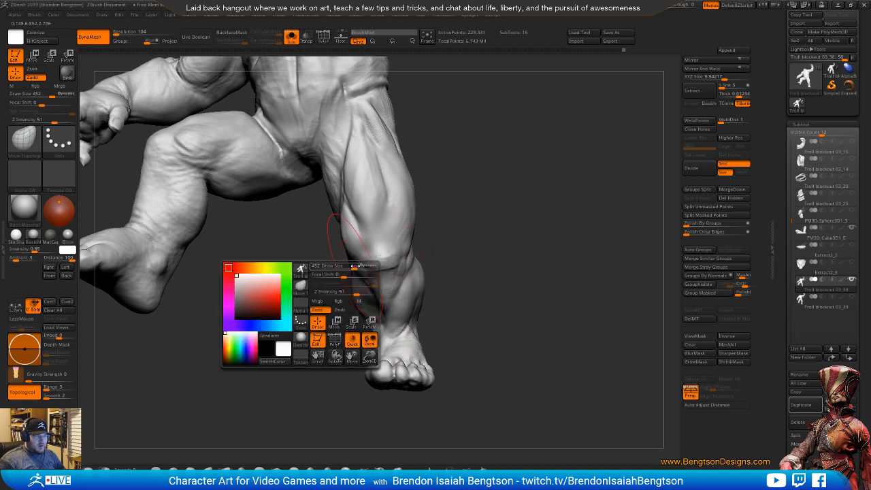
pyautogui.moveTo(364, 267); pyautogui.dragTo(355, 268)
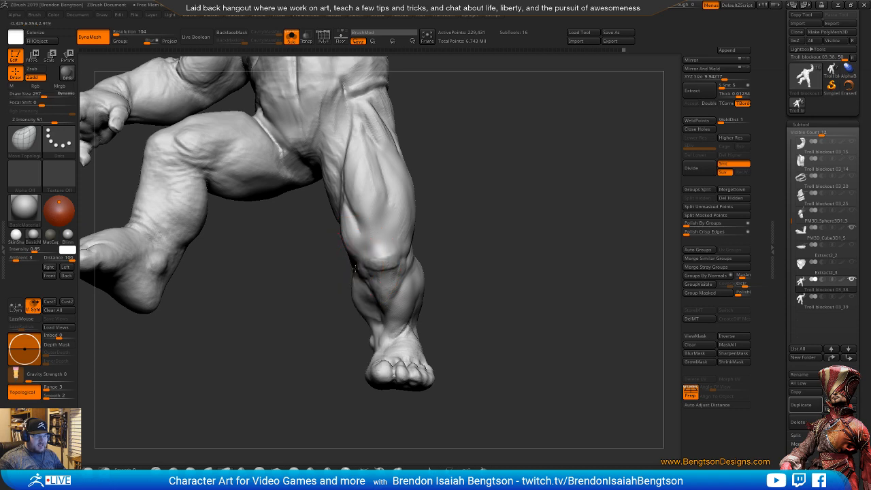
pyautogui.press('f')
# - Refine the calf contour from behind and the inner thigh contour from the front with Move Topological, undoing the last stroke
pyautogui.moveTo(509, 311)
pyautogui.mouseDown()
pyautogui.moveTo(497, 295)
pyautogui.moveTo(531, 319)
pyautogui.moveTo(522, 338)
pyautogui.moveTo(542, 344)
pyautogui.moveTo(510, 347)
pyautogui.moveTo(529, 347)
pyautogui.moveTo(511, 330)
pyautogui.moveTo(480, 395)
pyautogui.moveTo(471, 390)
pyautogui.mouseUp()
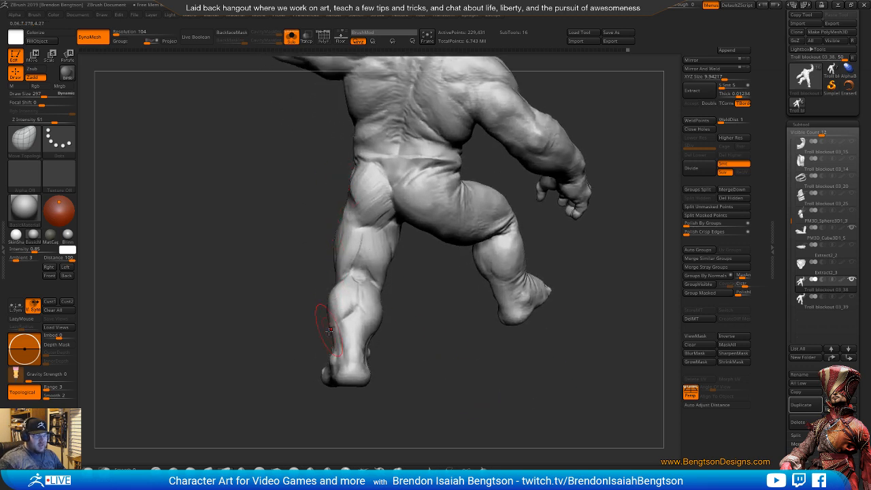
pyautogui.moveTo(442, 338); pyautogui.dragTo(436, 339)
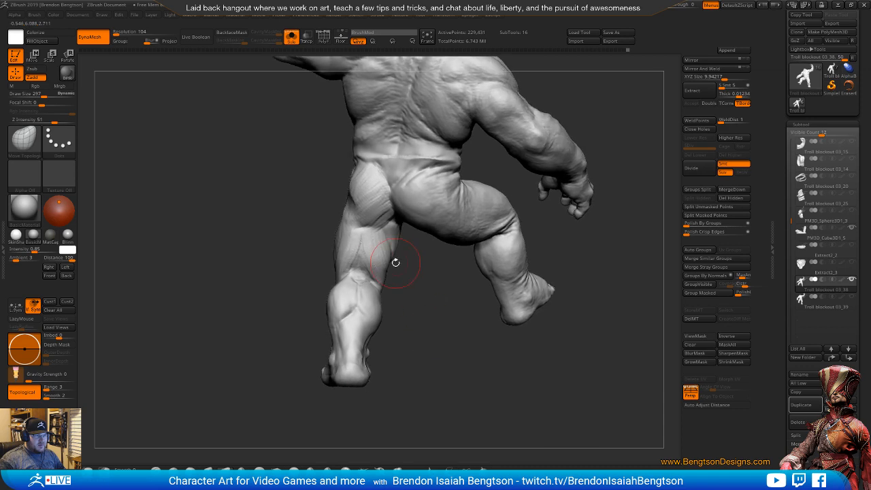
pyautogui.keyDown('alt'); pyautogui.moveTo(420, 305); pyautogui.dragTo(398, 225); pyautogui.keyUp('alt')
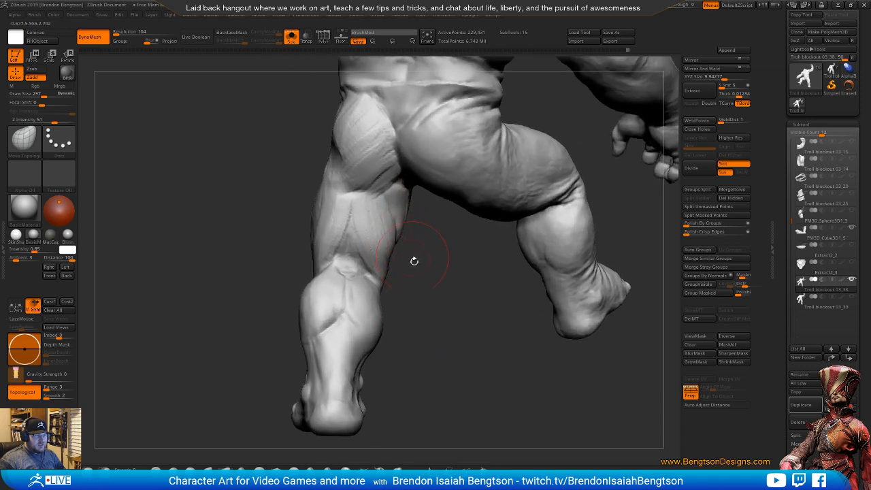
pyautogui.moveTo(414, 260); pyautogui.dragTo(343, 235)
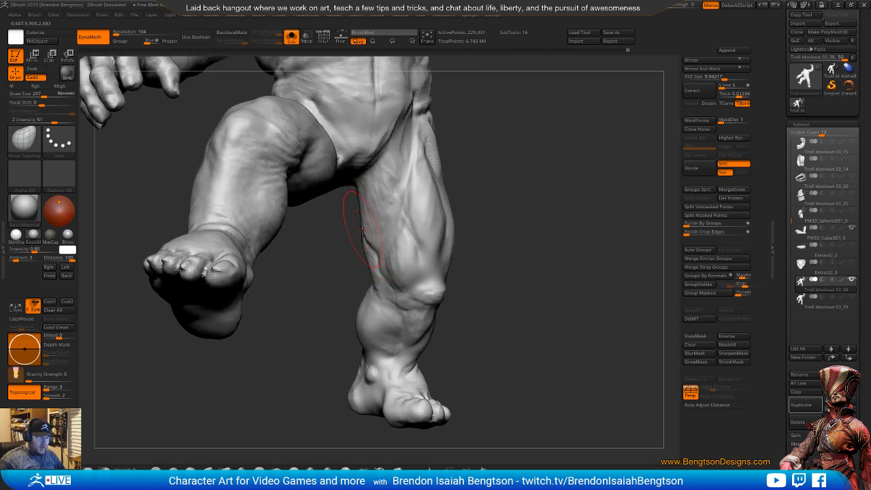
pyautogui.moveTo(353, 237)
pyautogui.mouseDown()
pyautogui.moveTo(370, 243)
pyautogui.moveTo(423, 317)
pyautogui.moveTo(394, 227)
pyautogui.mouseUp()
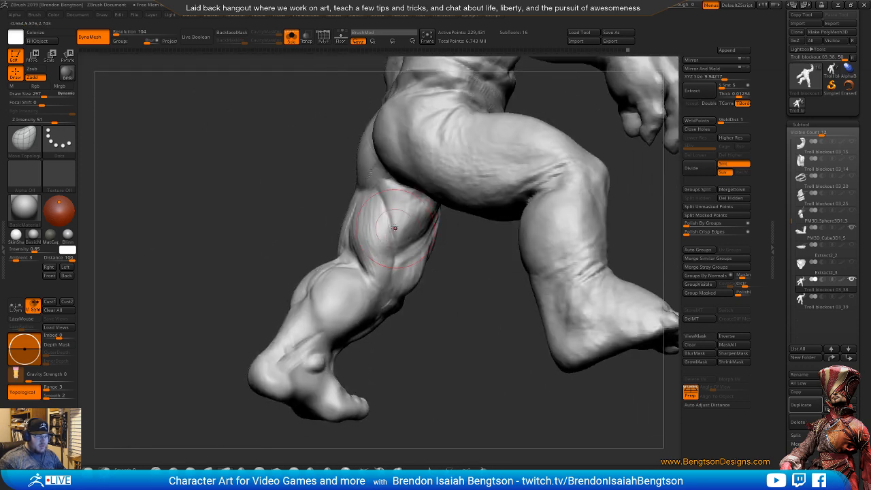
pyautogui.hotkey('ctrl', 'z')
# - Build up the hamstrings and inner back of the thigh with ClayBuildup at draw size 297
pyautogui.press('1')
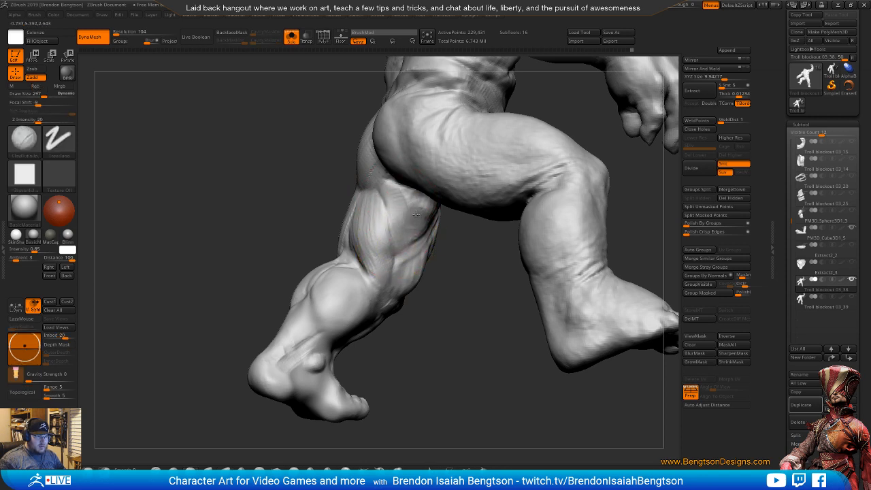
pyautogui.moveTo(460, 313); pyautogui.dragTo(460, 269)
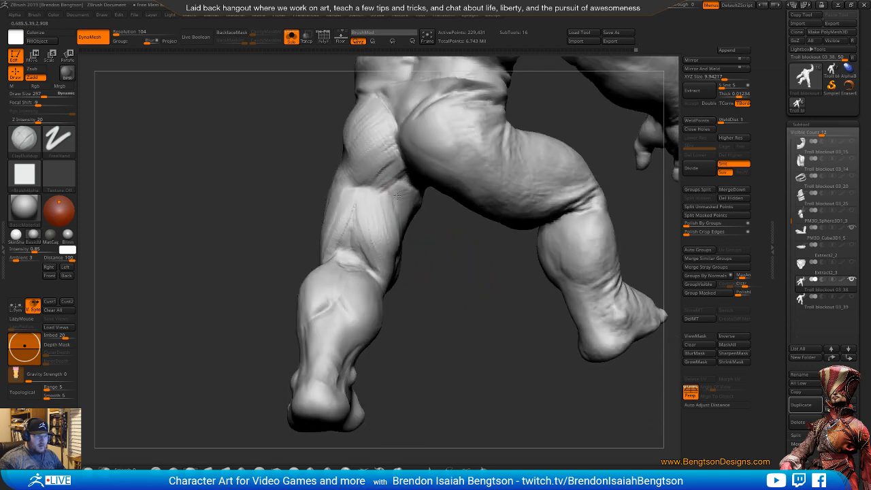
pyautogui.moveTo(417, 237); pyautogui.dragTo(403, 234)
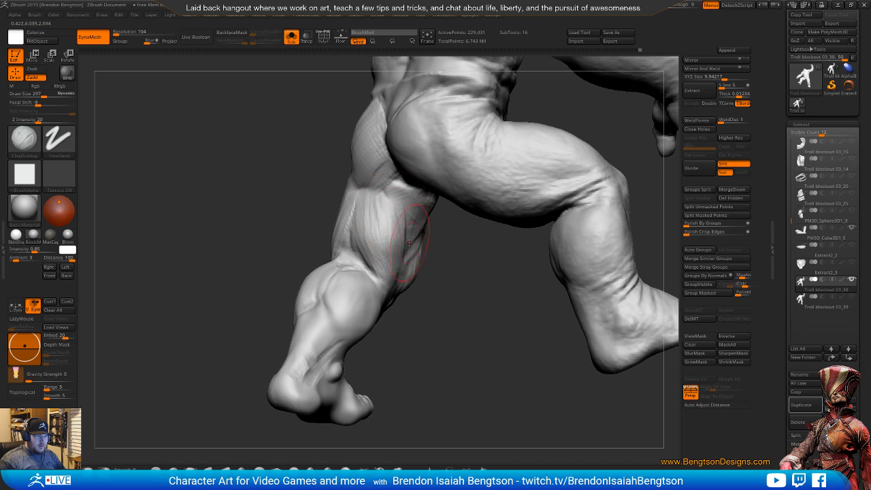
pyautogui.moveTo(445, 268); pyautogui.dragTo(446, 238)
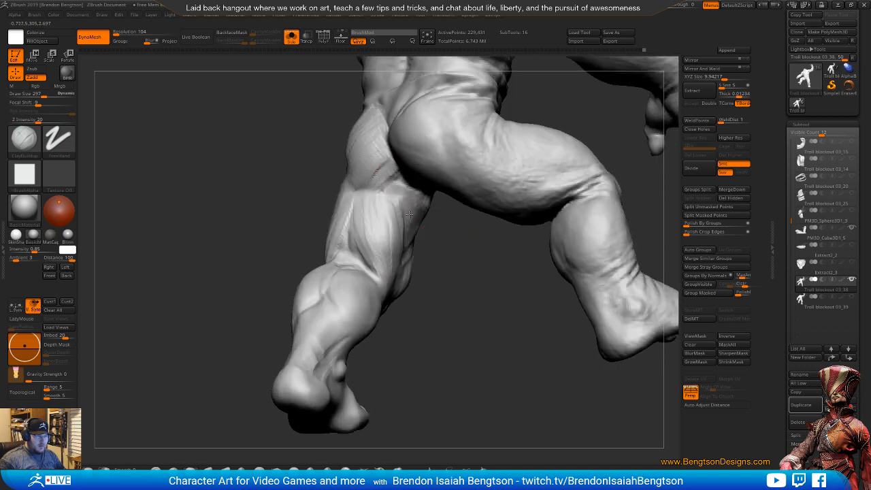
pyautogui.keyDown('alt'); pyautogui.moveTo(452, 340); pyautogui.dragTo(437, 330); pyautogui.keyUp('alt')
# - Reshape the inner thigh contour from behind with Move Topological at draw size 195
pyautogui.press('b')
pyautogui.press('m')
pyautogui.press('t')
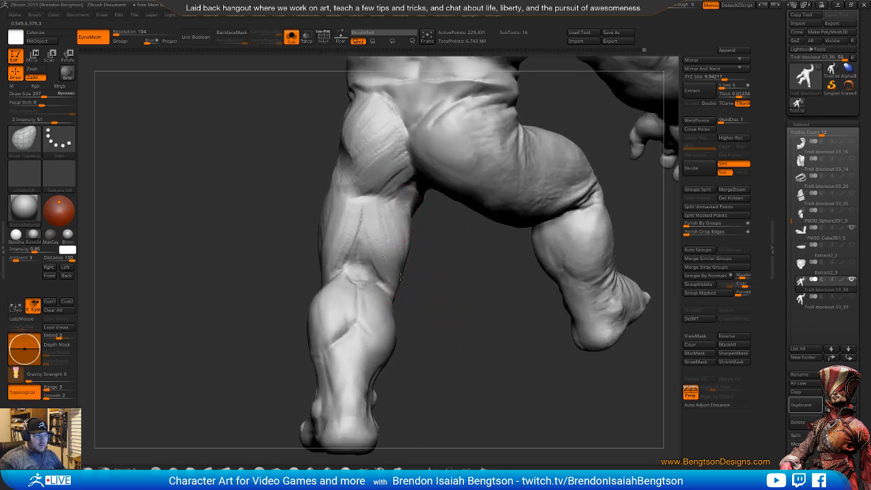
pyautogui.press('space')
pyautogui.moveTo(404, 271); pyautogui.dragTo(398, 271)
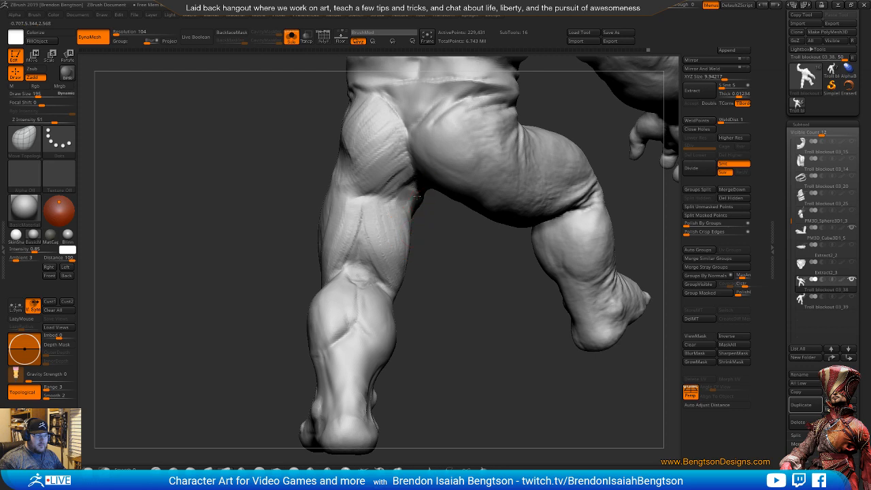
pyautogui.moveTo(432, 229)
pyautogui.mouseDown()
pyautogui.moveTo(419, 287)
pyautogui.moveTo(505, 224)
pyautogui.moveTo(499, 249)
pyautogui.moveTo(469, 234)
pyautogui.mouseUp()
# - Build up and smooth the upper inner thigh below the groin, using ClayBuildup at draw sizes 195 and 238
pyautogui.press('1')
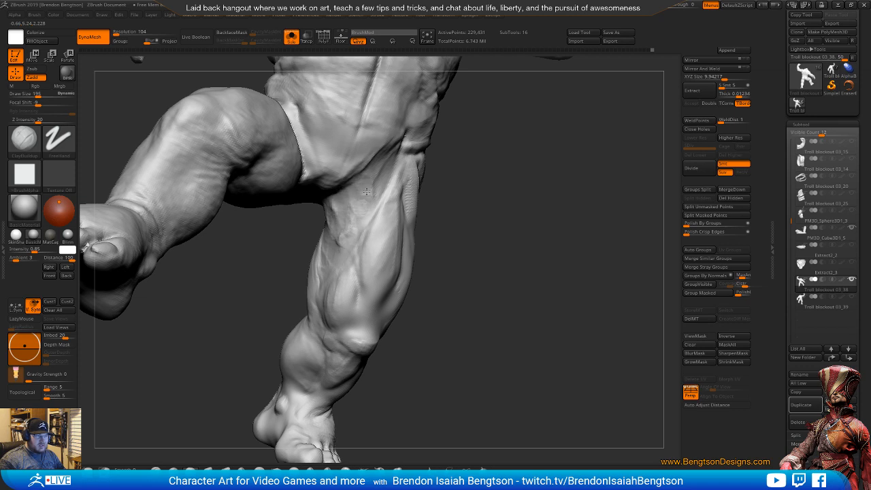
pyautogui.press('shift')
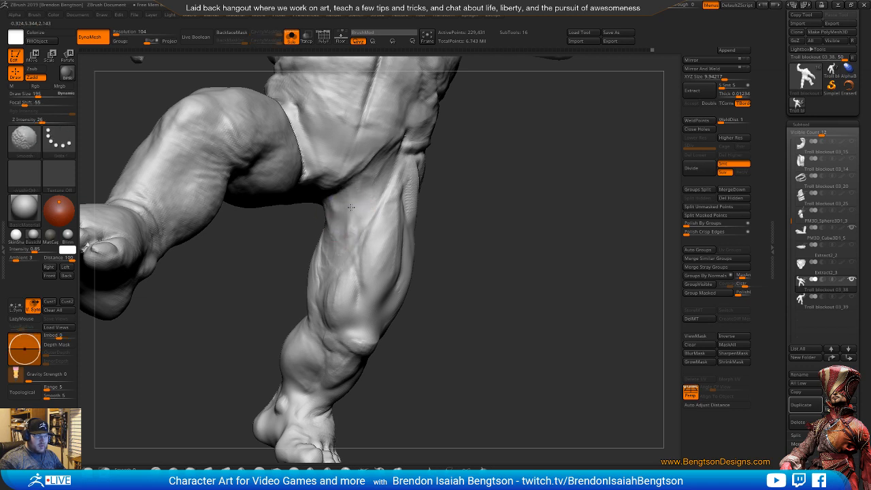
pyautogui.moveTo(524, 272)
pyautogui.keyDown('alt'); pyautogui.mouseDown()
pyautogui.moveTo(522, 245)
pyautogui.moveTo(474, 227)
pyautogui.mouseUp(); pyautogui.keyUp('alt')
pyautogui.press('space')
pyautogui.moveTo(338, 194); pyautogui.dragTo(344, 195)
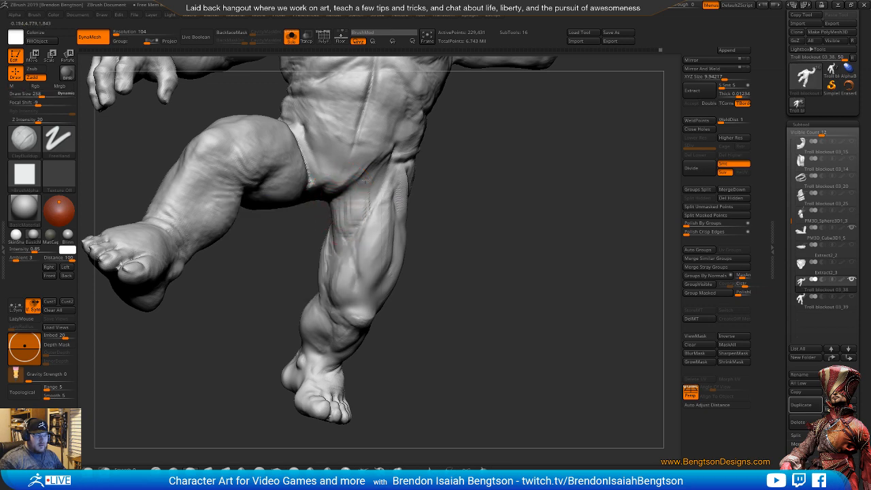
pyautogui.moveTo(419, 227); pyautogui.dragTo(497, 245)
pyautogui.moveTo(468, 304)
pyautogui.mouseDown()
pyautogui.moveTo(469, 325)
pyautogui.moveTo(334, 243)
pyautogui.mouseUp()
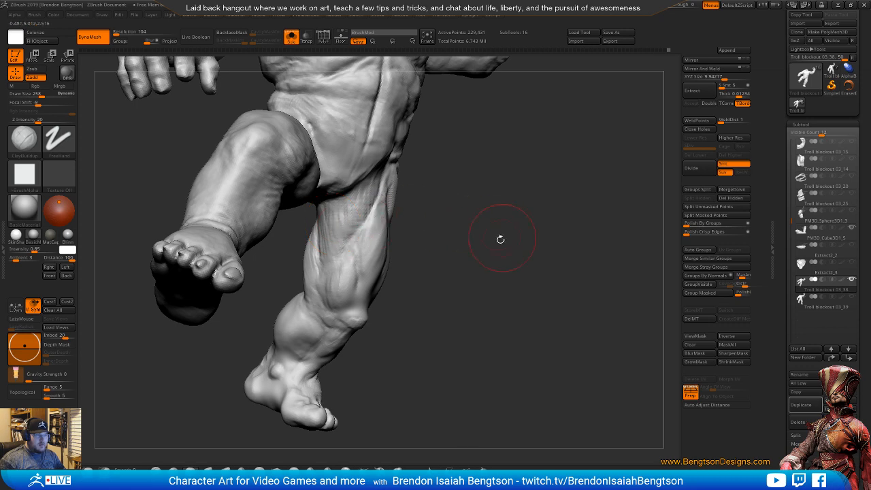
# - Build up and smooth the standing leg's upper front and outer thigh with ClayBuildup
pyautogui.moveTo(500, 239); pyautogui.dragTo(442, 232)
pyautogui.rightClick(338, 242)
pyautogui.keyDown('shift'); pyautogui.moveTo(384, 182); pyautogui.dragTo(382, 196); pyautogui.keyUp('shift')
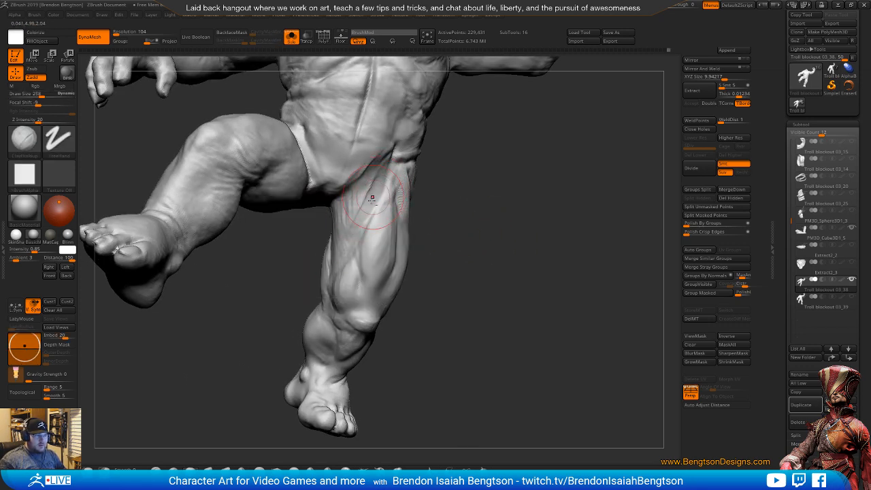
pyautogui.moveTo(442, 231); pyautogui.dragTo(443, 238)
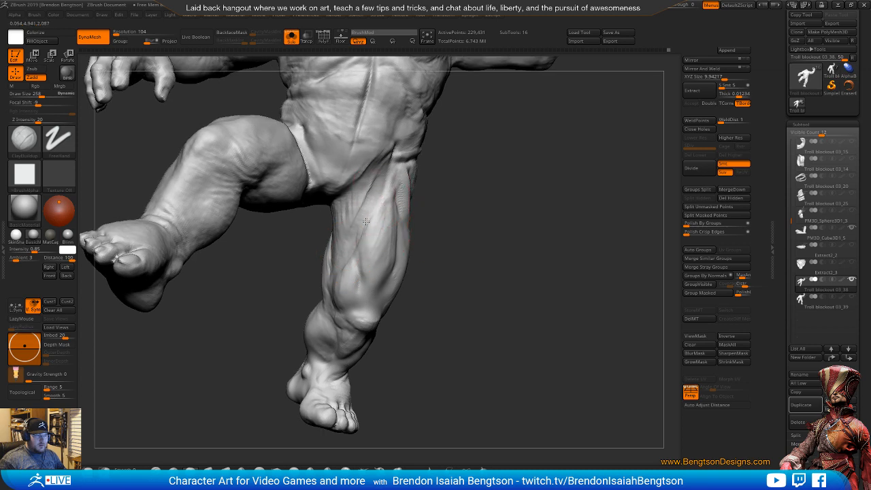
pyautogui.keyDown('shift'); pyautogui.moveTo(503, 248); pyautogui.dragTo(521, 266); pyautogui.keyUp('shift')
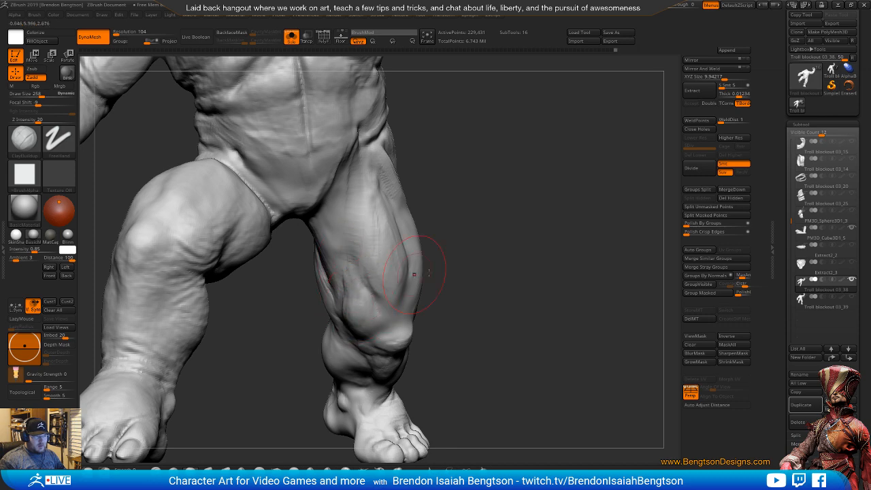
# - Reshape the standing leg's inner thigh contour from the front with Move Topological
pyautogui.moveTo(509, 277)
pyautogui.keyDown('alt'); pyautogui.mouseDown()
pyautogui.moveTo(522, 278)
pyautogui.moveTo(491, 239)
pyautogui.moveTo(490, 224)
pyautogui.mouseUp(); pyautogui.keyUp('alt')
pyautogui.press('b')
pyautogui.press('m')
pyautogui.press('t')
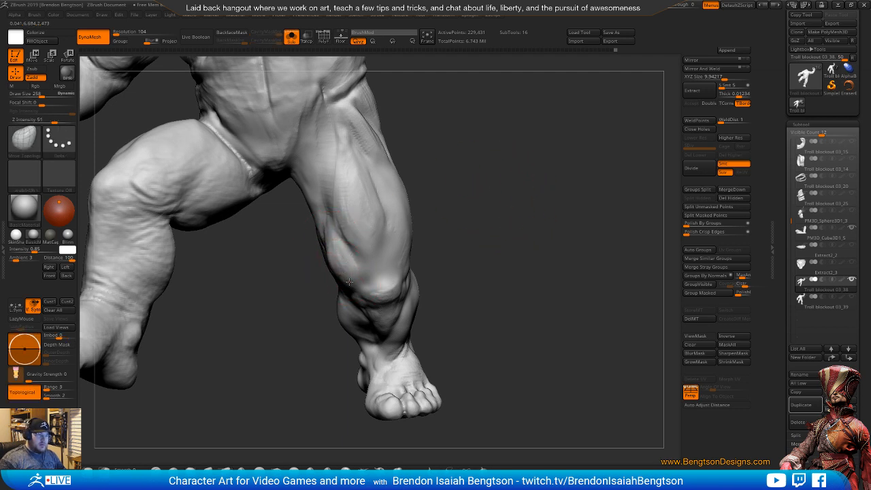
pyautogui.keyDown('alt'); pyautogui.moveTo(452, 219); pyautogui.dragTo(460, 295); pyautogui.keyUp('alt')
pyautogui.moveTo(422, 242)
pyautogui.keyDown('alt'); pyautogui.mouseDown()
pyautogui.moveTo(426, 183)
pyautogui.moveTo(410, 189)
pyautogui.mouseUp(); pyautogui.keyUp('alt')
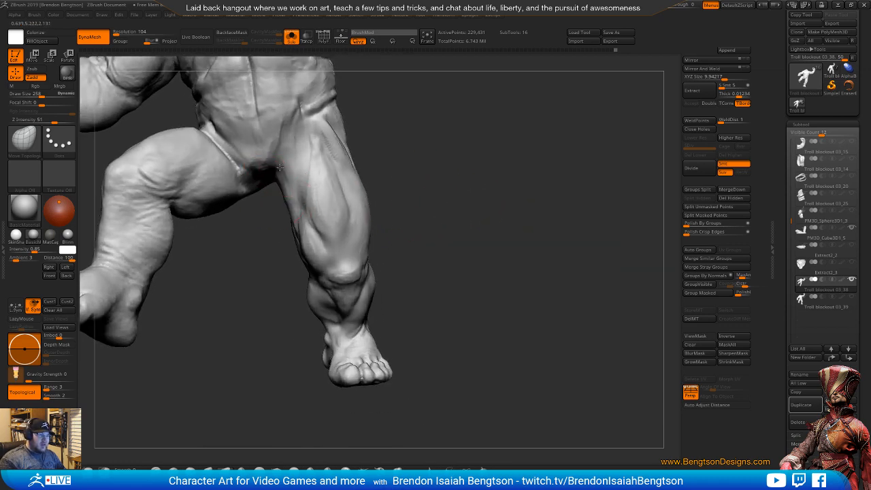
pyautogui.moveTo(265, 228); pyautogui.dragTo(253, 175)
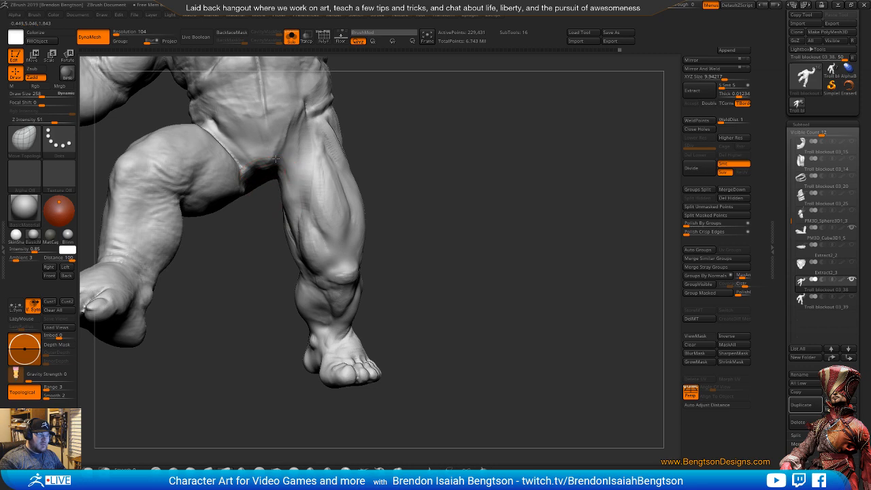
# - Refine the standing leg's inner and outer thigh contours with Move Topological at draw size 151, smoothing the inner edge
pyautogui.moveTo(442, 171); pyautogui.dragTo(426, 179)
pyautogui.press('s')
pyautogui.moveTo(297, 183); pyautogui.dragTo(289, 182)
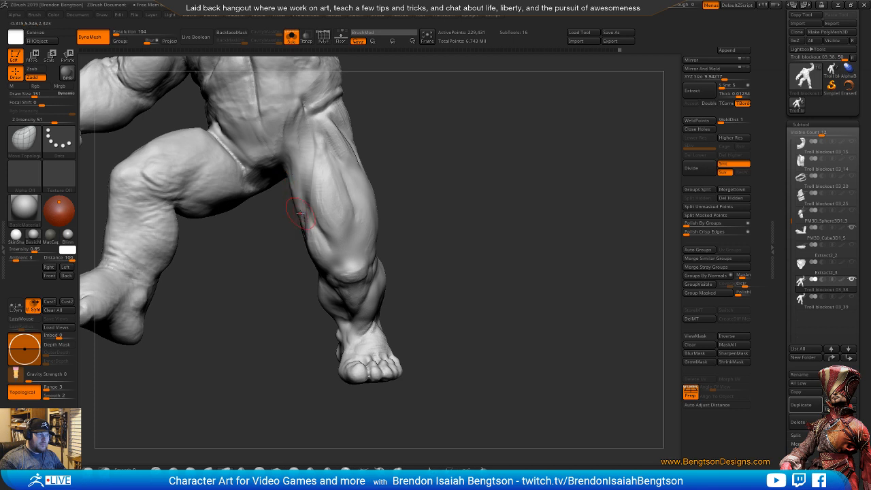
pyautogui.press('shift')
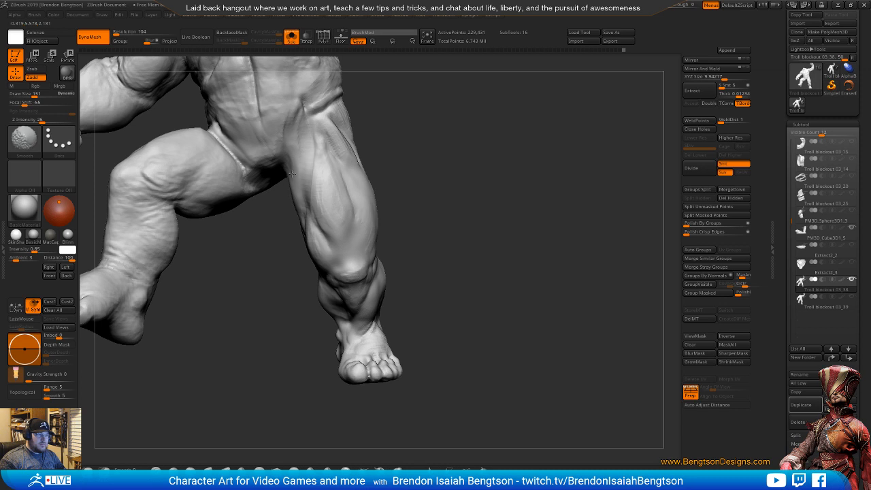
pyautogui.moveTo(464, 207)
pyautogui.mouseDown()
pyautogui.moveTo(457, 208)
pyautogui.moveTo(454, 185)
pyautogui.mouseUp()
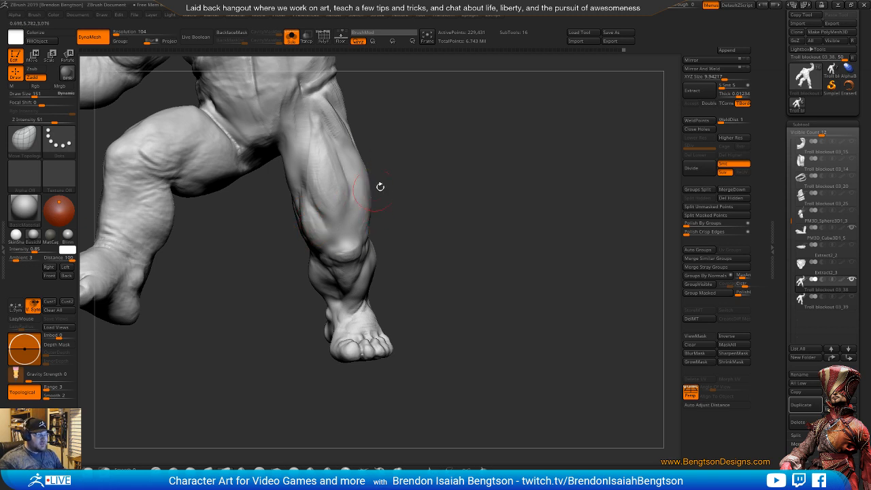
pyautogui.moveTo(380, 186); pyautogui.dragTo(411, 182)
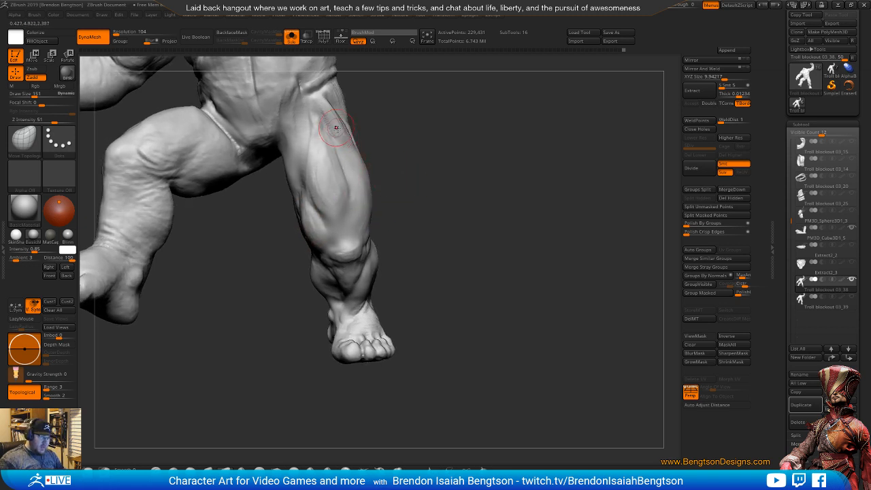
pyautogui.moveTo(336, 128); pyautogui.dragTo(373, 207)
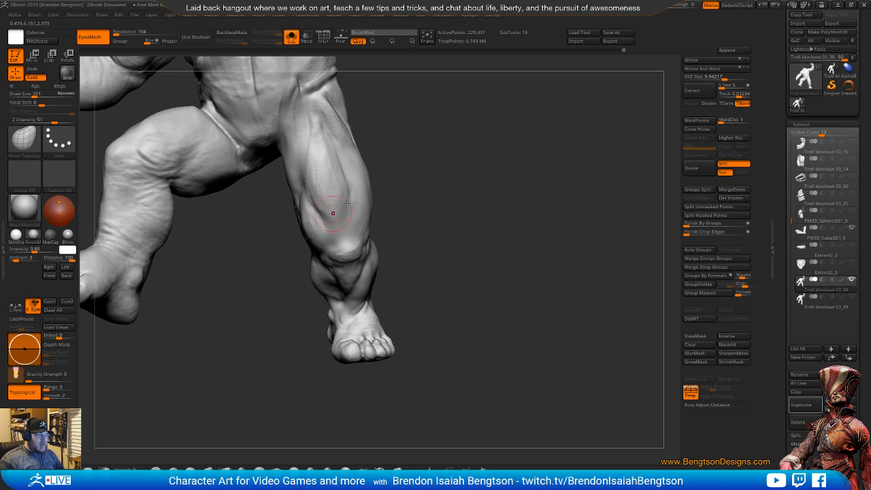
# - Carve and soften the muscle separations on the thigh with DamStandard at draw size 151
pyautogui.moveTo(448, 244)
pyautogui.keyDown('alt'); pyautogui.mouseDown()
pyautogui.moveTo(433, 168)
pyautogui.moveTo(410, 268)
pyautogui.moveTo(384, 276)
pyautogui.moveTo(407, 275)
pyautogui.moveTo(364, 285)
pyautogui.moveTo(442, 301)
pyautogui.moveTo(412, 288)
pyautogui.moveTo(393, 247)
pyautogui.moveTo(397, 223)
pyautogui.moveTo(469, 189)
pyautogui.moveTo(466, 162)
pyautogui.moveTo(474, 189)
pyautogui.moveTo(468, 152)
pyautogui.moveTo(474, 171)
pyautogui.moveTo(295, 305)
pyautogui.moveTo(348, 334)
pyautogui.moveTo(335, 368)
pyautogui.moveTo(371, 253)
pyautogui.moveTo(373, 267)
pyautogui.moveTo(351, 256)
pyautogui.mouseUp(); pyautogui.keyUp('alt')
pyautogui.press('b')
pyautogui.press('d')
pyautogui.press('s')
pyautogui.keyDown('shift'); pyautogui.moveTo(311, 185); pyautogui.dragTo(358, 198); pyautogui.keyUp('shift')
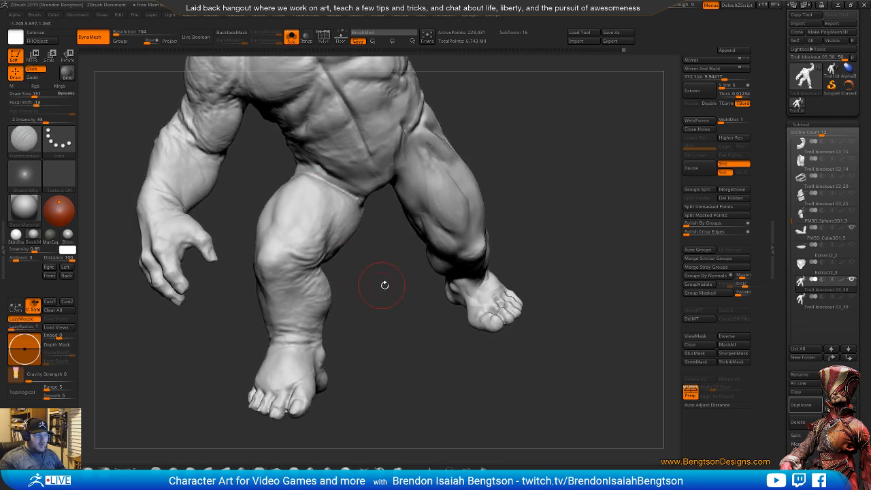
# - Build up the hip end of the forward leg's thigh with ClayBuildup at draw size 281
pyautogui.moveTo(385, 286); pyautogui.dragTo(470, 302)
pyautogui.press('b')
pyautogui.press('c')
pyautogui.press('b')
pyautogui.press('space')
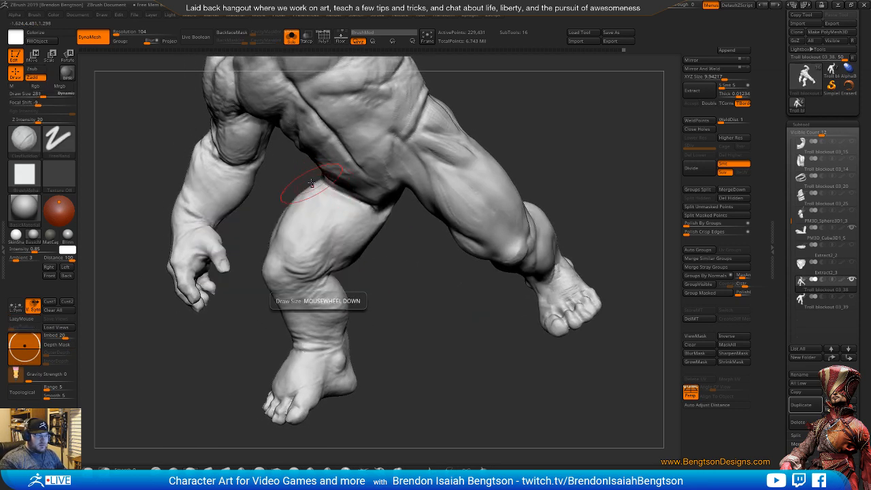
pyautogui.moveTo(313, 206); pyautogui.dragTo(301, 197)
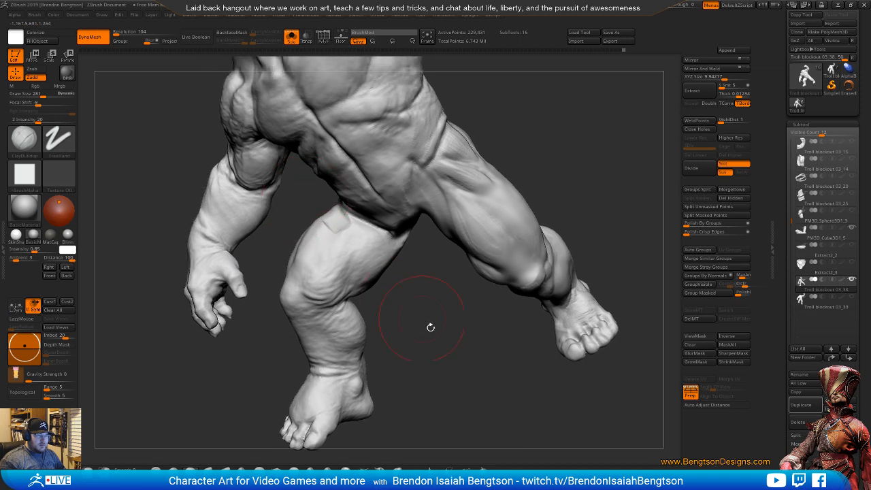
# - Build up the quadriceps forms across the front of the forward thigh and smooth the strokes
pyautogui.moveTo(429, 326); pyautogui.dragTo(412, 272)
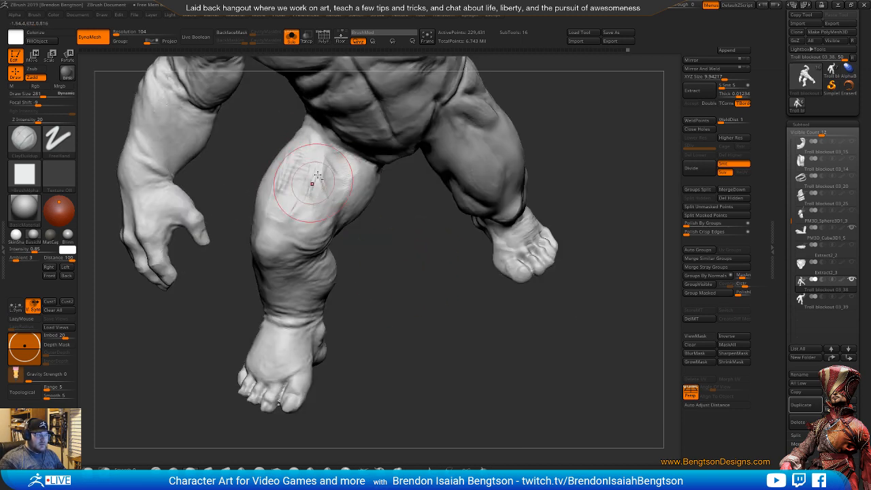
pyautogui.keyDown('shift'); pyautogui.moveTo(325, 162); pyautogui.dragTo(303, 178); pyautogui.keyUp('shift')
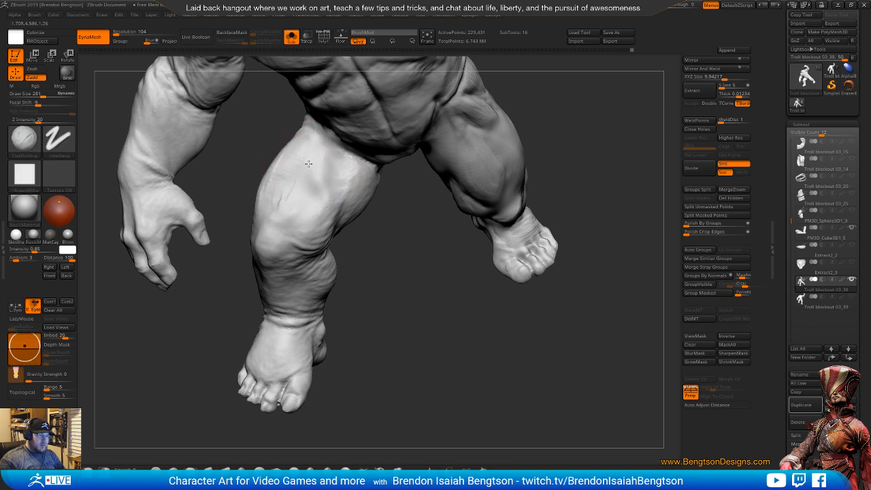
pyautogui.moveTo(412, 299); pyautogui.dragTo(396, 276)
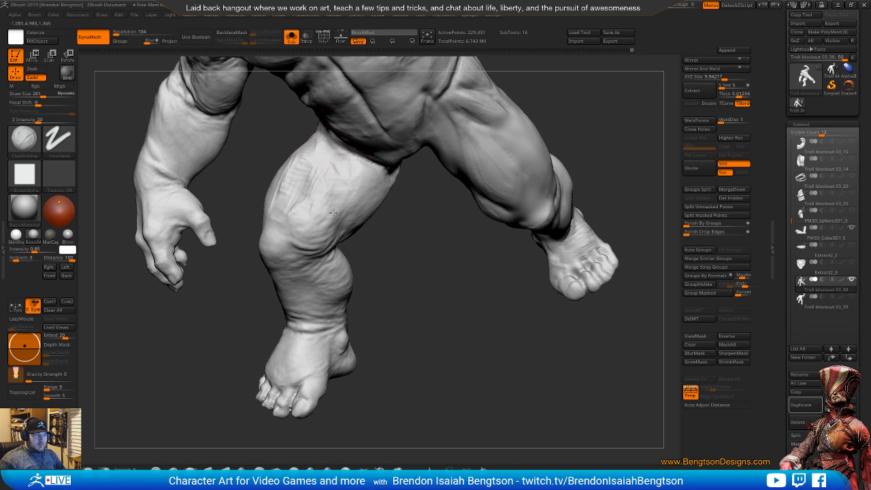
pyautogui.moveTo(406, 274); pyautogui.dragTo(442, 289)
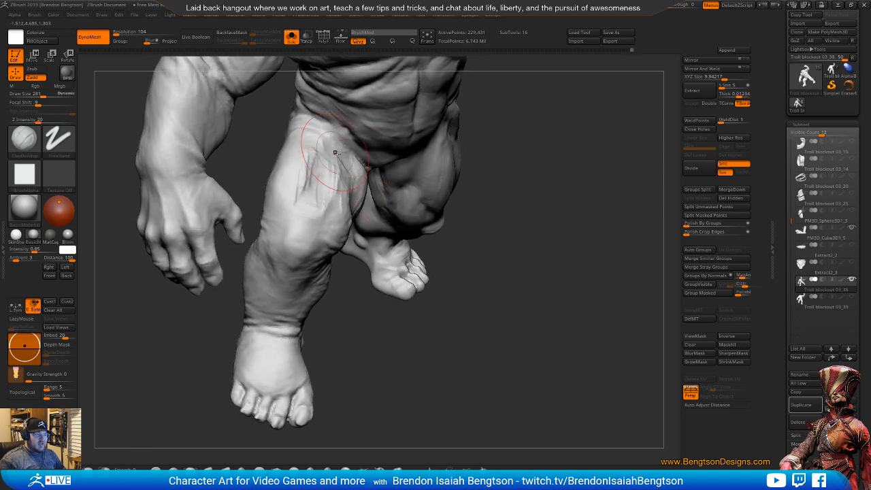
pyautogui.keyDown('alt'); pyautogui.moveTo(556, 238); pyautogui.dragTo(311, 213); pyautogui.keyUp('alt')
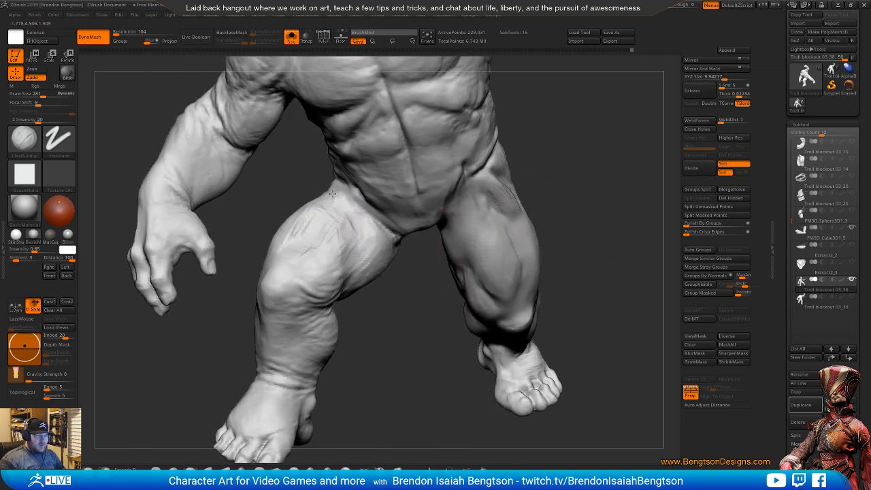
# - Isolate the pelvis and legs by hiding the troll's upper body with a lasso selection
pyautogui.moveTo(291, 175); pyautogui.dragTo(553, 244)
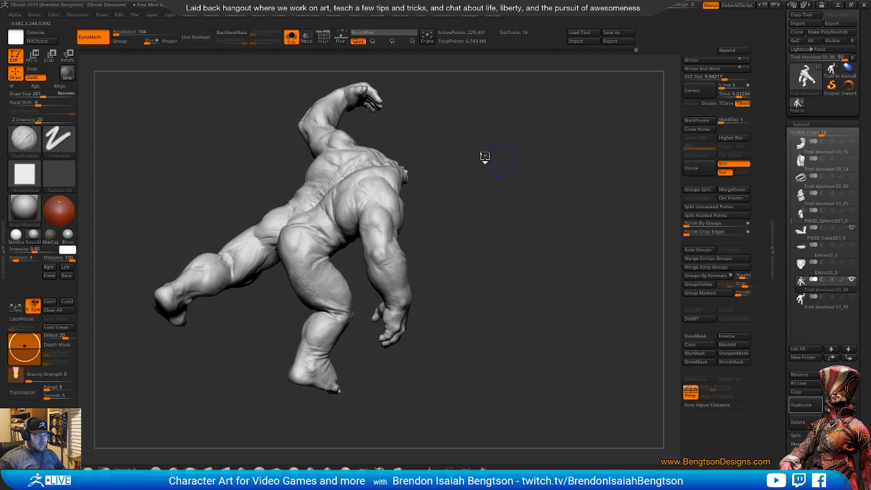
pyautogui.moveTo(466, 161)
pyautogui.keyDown('ctrl'); pyautogui.keyDown('alt'); pyautogui.keyDown('shift'); pyautogui.mouseDown()
pyautogui.moveTo(397, 120)
pyautogui.moveTo(357, 237)
pyautogui.mouseUp(); pyautogui.keyUp('shift'); pyautogui.keyUp('alt'); pyautogui.keyUp('ctrl')
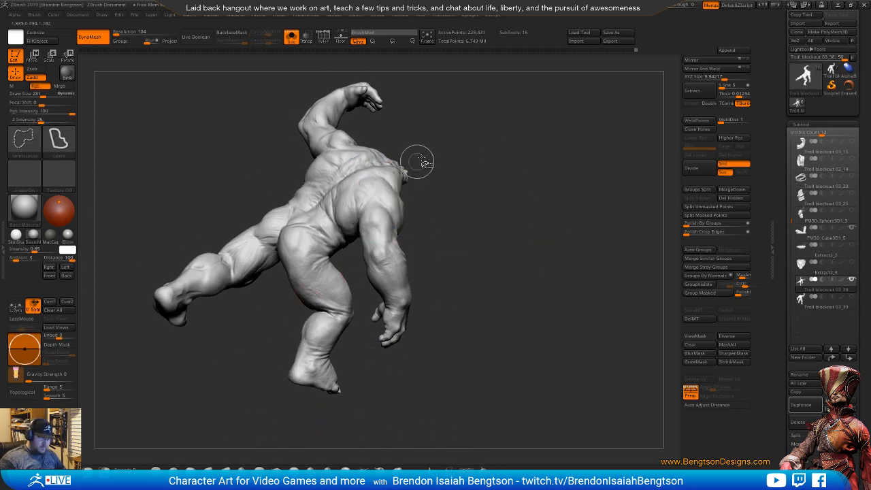
pyautogui.moveTo(430, 145)
pyautogui.keyDown('ctrl'); pyautogui.keyDown('shift'); pyautogui.mouseDown()
pyautogui.moveTo(357, 146)
pyautogui.moveTo(350, 204)
pyautogui.moveTo(364, 293)
pyautogui.moveTo(524, 375)
pyautogui.mouseUp(); pyautogui.keyUp('shift'); pyautogui.keyUp('ctrl')
pyautogui.moveTo(527, 284)
pyautogui.mouseDown()
pyautogui.moveTo(484, 292)
pyautogui.moveTo(456, 255)
pyautogui.moveTo(507, 274)
pyautogui.moveTo(533, 239)
pyautogui.moveTo(527, 235)
pyautogui.moveTo(578, 210)
pyautogui.moveTo(579, 218)
pyautogui.moveTo(617, 210)
pyautogui.moveTo(468, 187)
pyautogui.mouseUp()
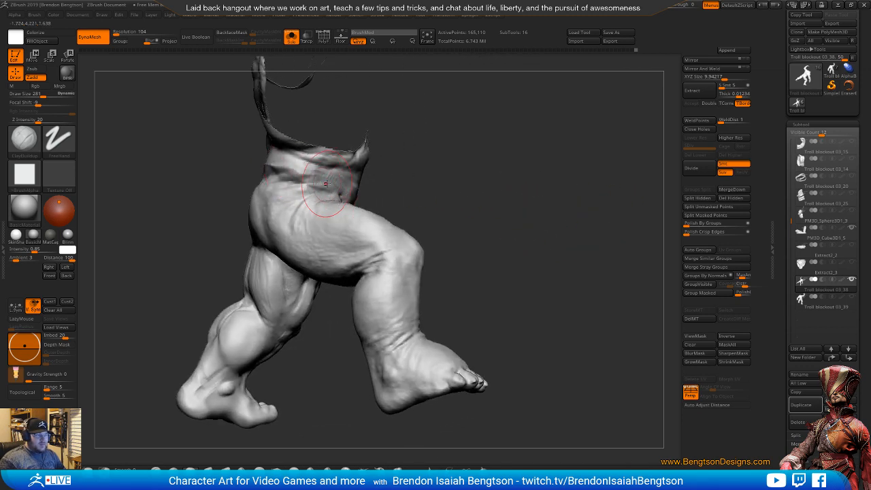
# - Define the creases around the forward leg's hip and groin with DamStandard at draw size 281
pyautogui.press('b')
pyautogui.press('d')
pyautogui.press('s')
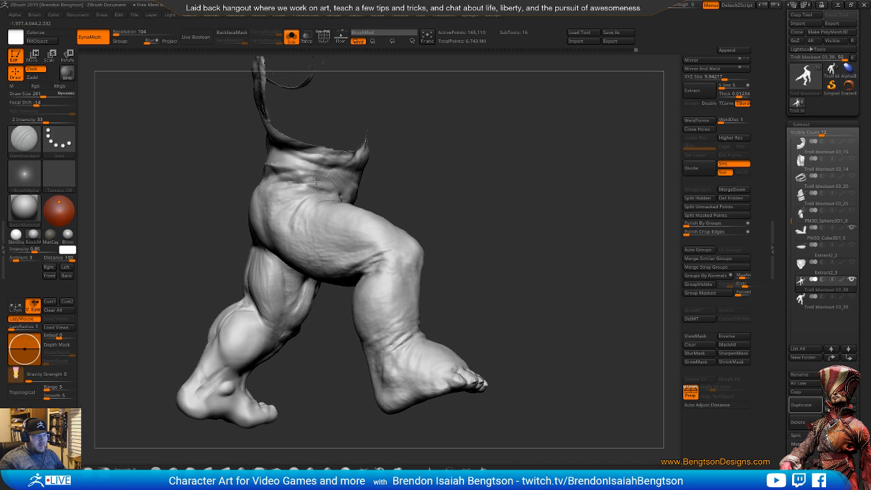
pyautogui.moveTo(456, 202); pyautogui.dragTo(359, 200)
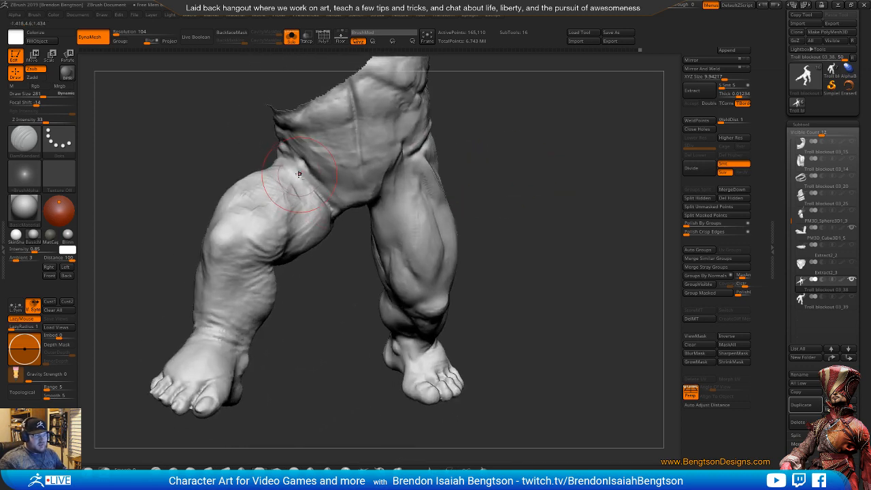
pyautogui.moveTo(327, 316); pyautogui.dragTo(306, 270)
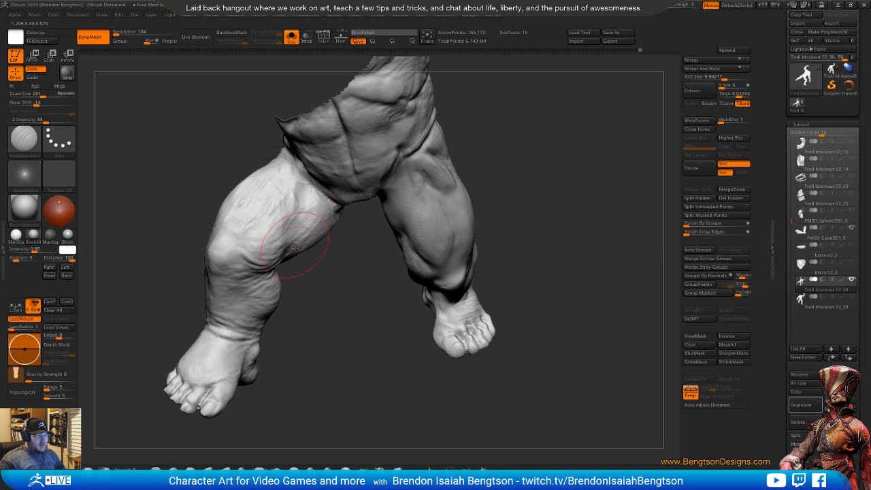
# - Build up the forward leg's upper inner thigh with ClayBuildup and smooth it at Z Intensity 58
pyautogui.press('b')
pyautogui.press('c')
pyautogui.press('b')
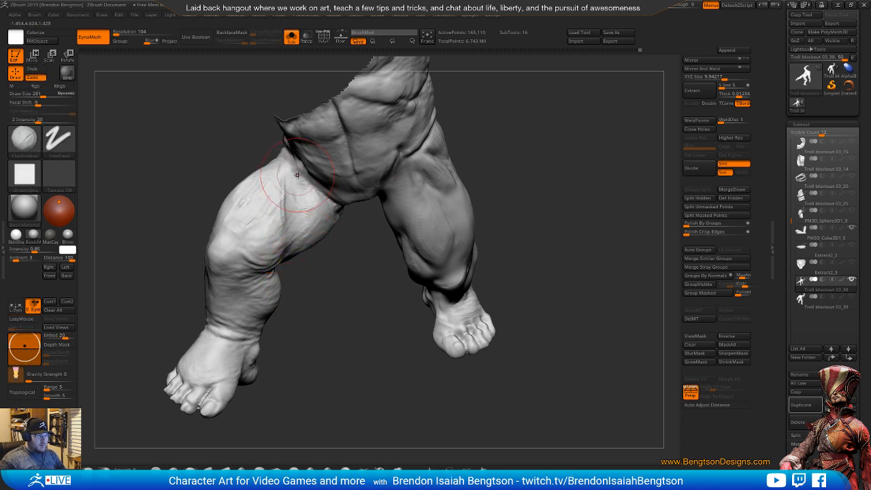
pyautogui.moveTo(311, 294); pyautogui.dragTo(281, 245)
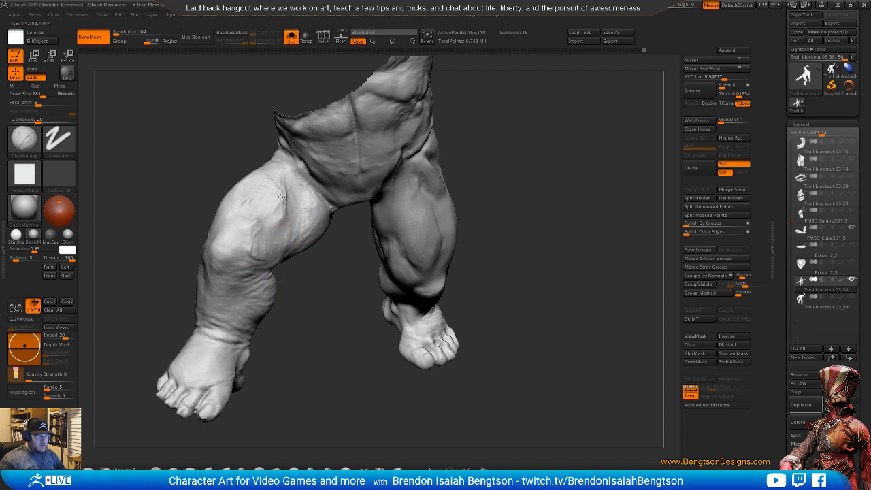
pyautogui.press('shift')
pyautogui.press('space')
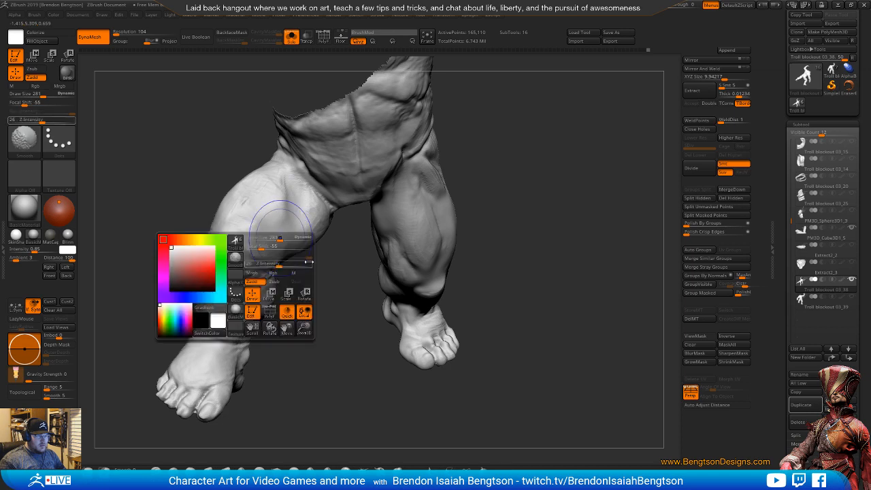
pyautogui.scroll(-1, 279, 221)
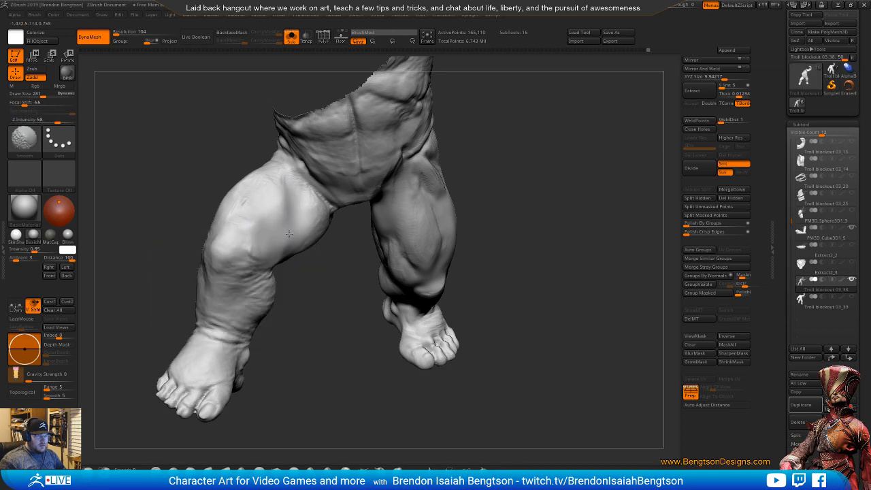
pyautogui.keyDown('shift'); pyautogui.moveTo(289, 234); pyautogui.dragTo(285, 224); pyautogui.keyUp('shift')
# - Fill the hollow on the front of the forward thigh with ClayBuildup and blend it smooth
pyautogui.moveTo(286, 340)
pyautogui.mouseDown()
pyautogui.moveTo(301, 326)
pyautogui.moveTo(264, 324)
pyautogui.moveTo(306, 330)
pyautogui.mouseUp()
pyautogui.moveTo(306, 330)
pyautogui.keyDown('alt'); pyautogui.mouseDown()
pyautogui.moveTo(317, 351)
pyautogui.moveTo(330, 337)
pyautogui.mouseUp(); pyautogui.keyUp('alt')
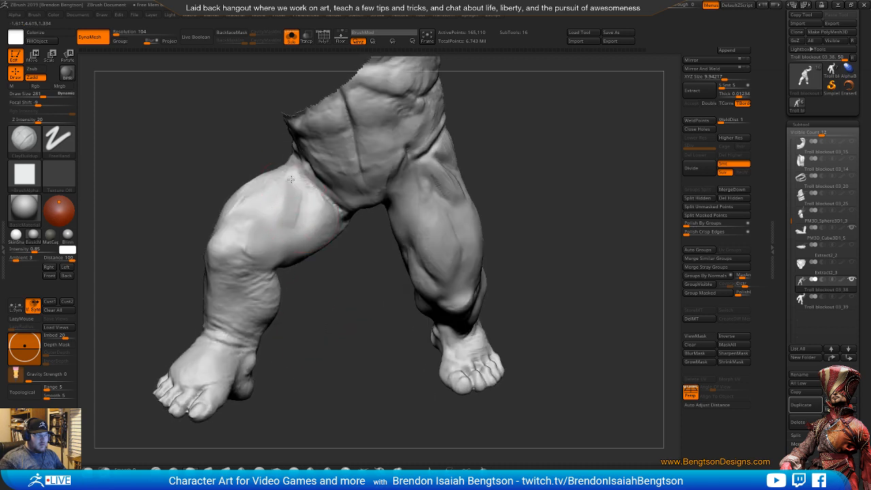
pyautogui.moveTo(311, 204)
pyautogui.mouseDown()
pyautogui.moveTo(312, 213)
pyautogui.moveTo(297, 213)
pyautogui.mouseUp()
pyautogui.moveTo(280, 181)
pyautogui.mouseDown()
pyautogui.moveTo(271, 219)
pyautogui.moveTo(288, 221)
pyautogui.moveTo(278, 224)
pyautogui.mouseUp()
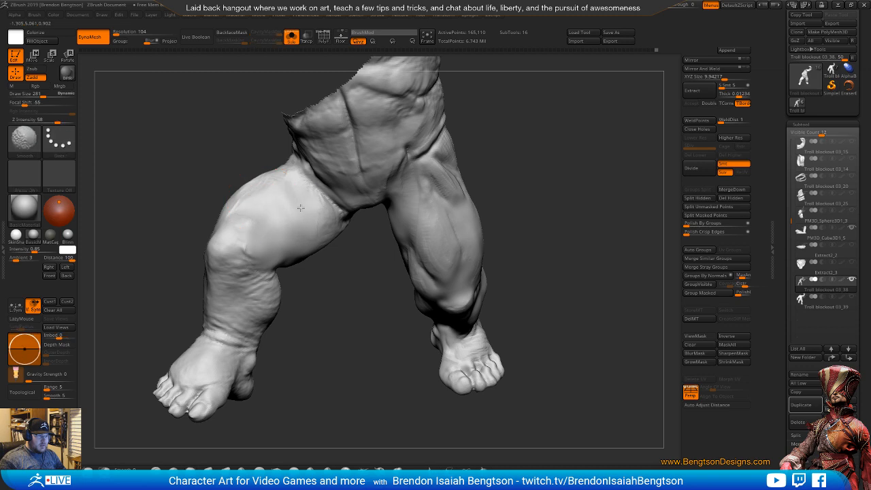
pyautogui.moveTo(528, 241)
pyautogui.mouseDown()
pyautogui.moveTo(576, 174)
pyautogui.moveTo(577, 229)
pyautogui.moveTo(544, 229)
pyautogui.mouseUp()
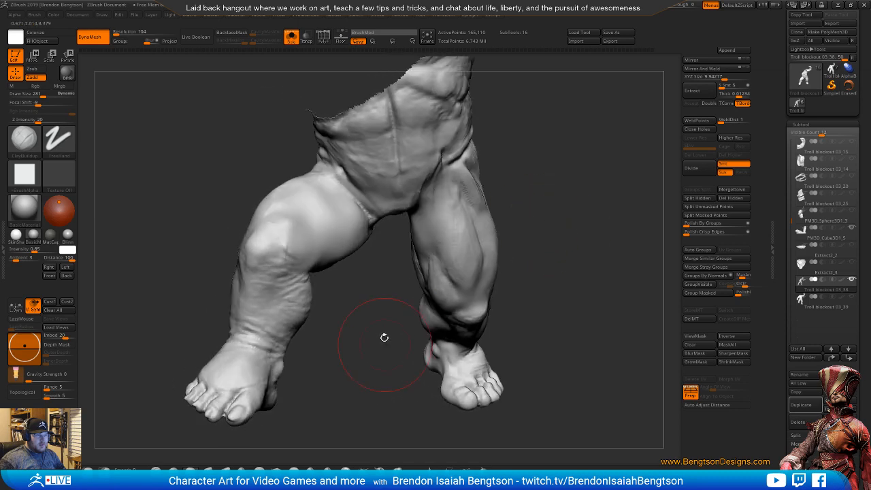
# - Build up and smooth the forward leg's inner thigh from the inner side
pyautogui.moveTo(385, 337); pyautogui.dragTo(333, 330)
pyautogui.moveTo(378, 222)
pyautogui.mouseDown()
pyautogui.moveTo(381, 241)
pyautogui.moveTo(353, 247)
pyautogui.moveTo(416, 230)
pyautogui.moveTo(377, 253)
pyautogui.moveTo(343, 259)
pyautogui.moveTo(358, 264)
pyautogui.moveTo(362, 247)
pyautogui.mouseUp()
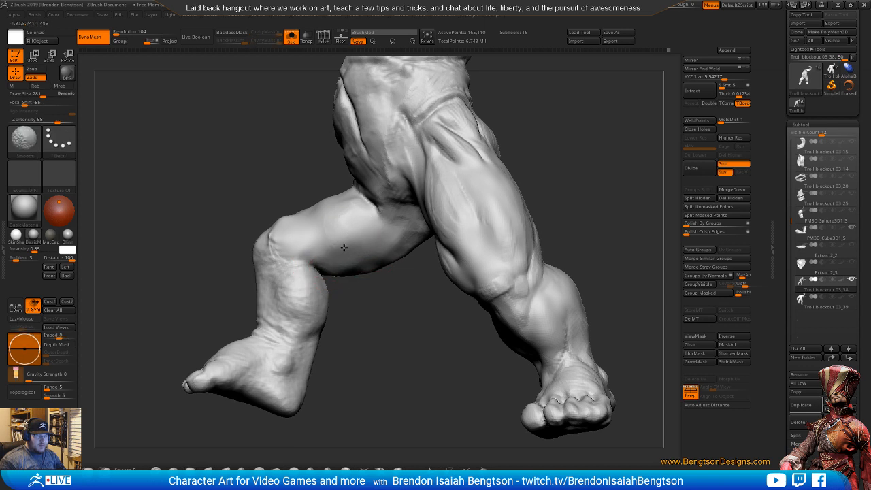
pyautogui.moveTo(372, 350)
pyautogui.mouseDown()
pyautogui.moveTo(476, 295)
pyautogui.moveTo(503, 241)
pyautogui.moveTo(414, 212)
pyautogui.mouseUp()
# - Carve the crease where the forward thigh meets the pelvis with DamStandard
pyautogui.moveTo(539, 135); pyautogui.dragTo(427, 136)
pyautogui.press('space')
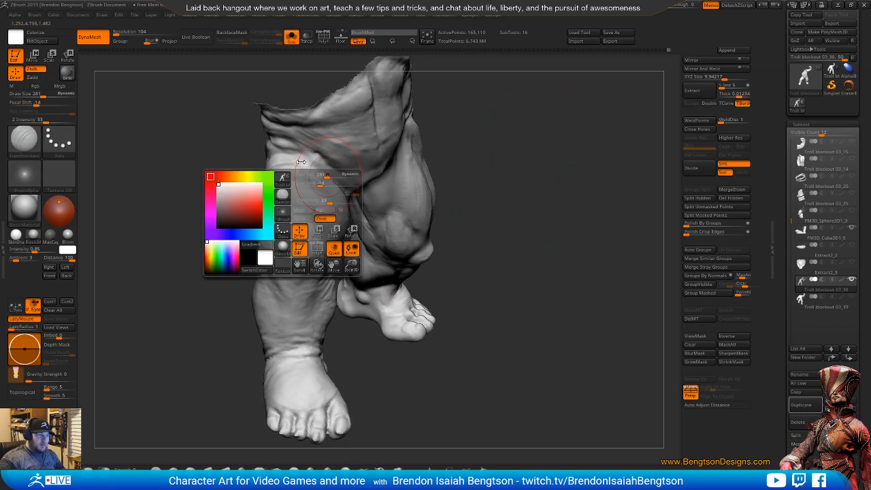
pyautogui.moveTo(335, 177); pyautogui.dragTo(325, 177)
pyautogui.moveTo(443, 148)
pyautogui.mouseDown()
pyautogui.moveTo(574, 184)
pyautogui.moveTo(531, 225)
pyautogui.mouseUp()
# - Build up the top of the forward thigh along the hip crease with ClayBuildup
pyautogui.moveTo(371, 306); pyautogui.dragTo(333, 242)
pyautogui.press('b')
pyautogui.press('t')
pyautogui.press('d')
pyautogui.moveTo(354, 334); pyautogui.dragTo(317, 220)
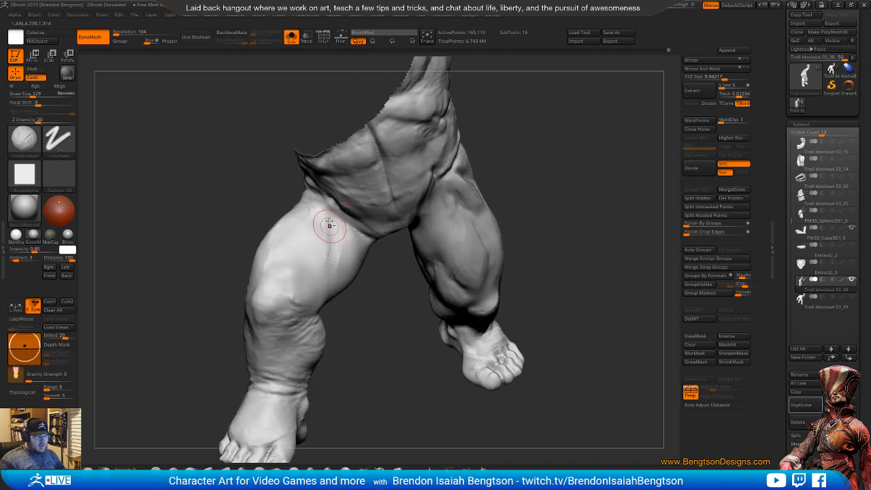
pyautogui.moveTo(359, 341); pyautogui.dragTo(340, 217)
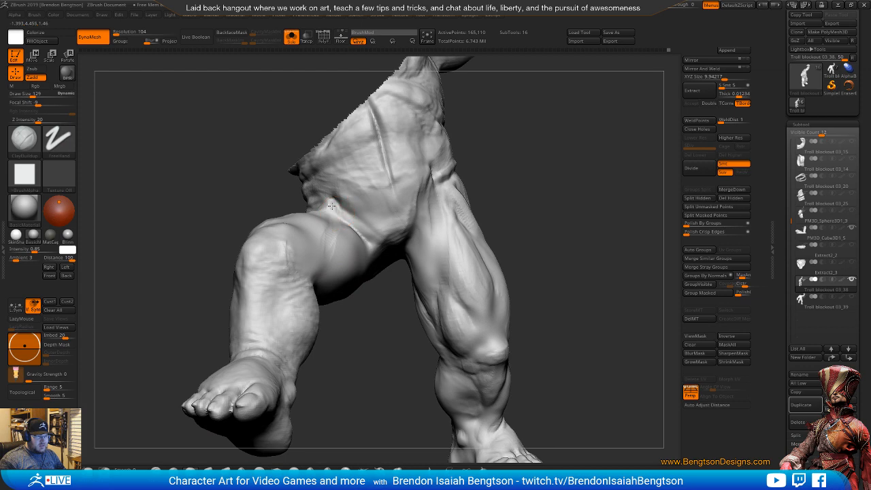
pyautogui.moveTo(353, 309); pyautogui.dragTo(325, 214)
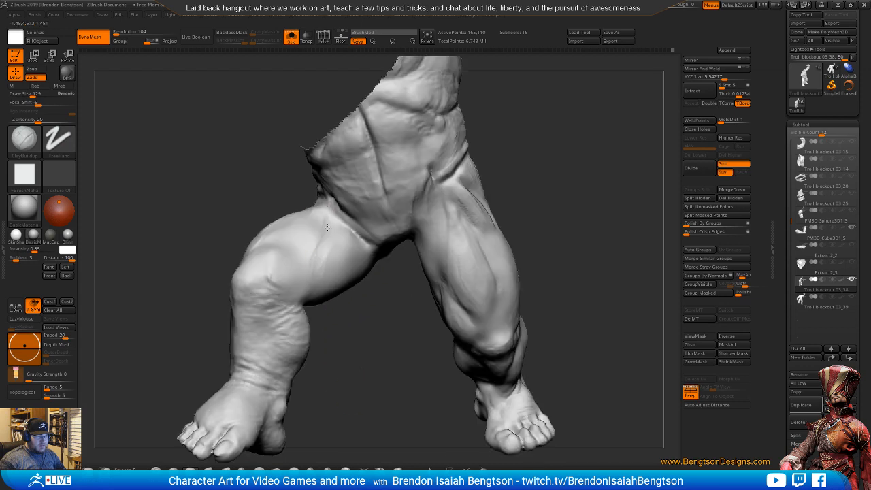
pyautogui.moveTo(338, 352); pyautogui.dragTo(331, 313)
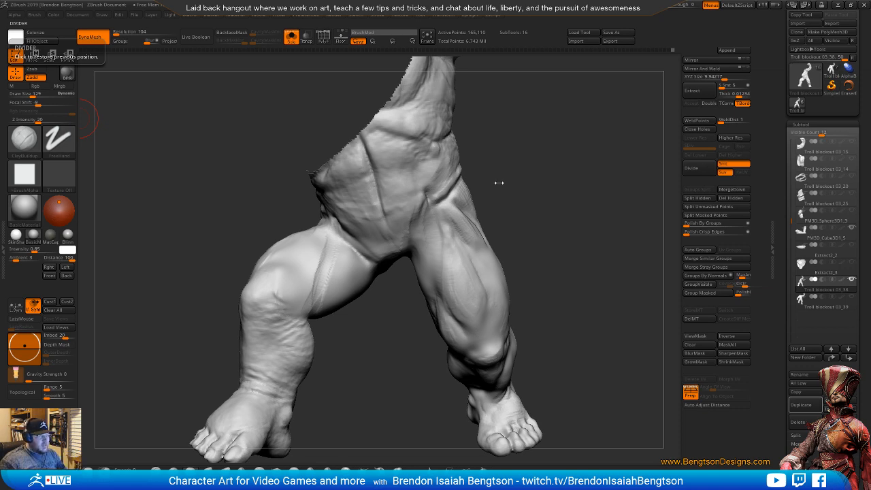
# - Build up a narrow muscle strip running from the forward hip down to the inner knee
pyautogui.moveTo(499, 182); pyautogui.dragTo(292, 286)
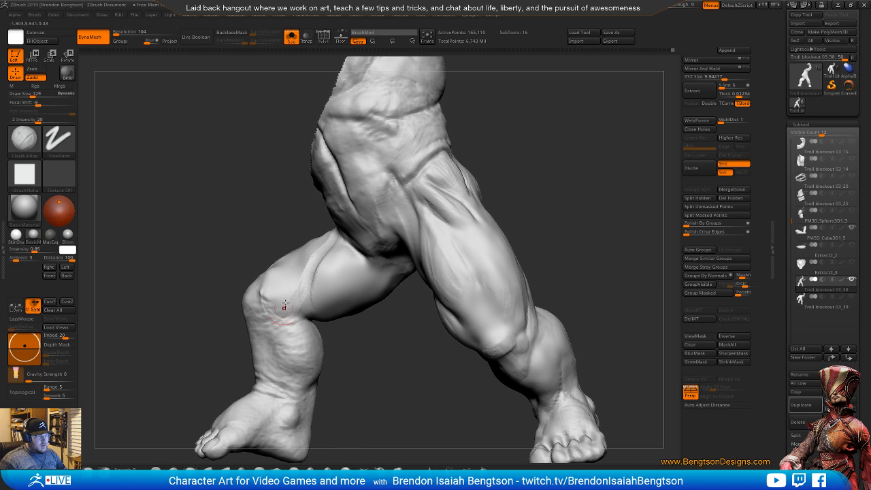
pyautogui.moveTo(340, 355)
pyautogui.mouseDown()
pyautogui.moveTo(357, 362)
pyautogui.moveTo(335, 362)
pyautogui.mouseUp()
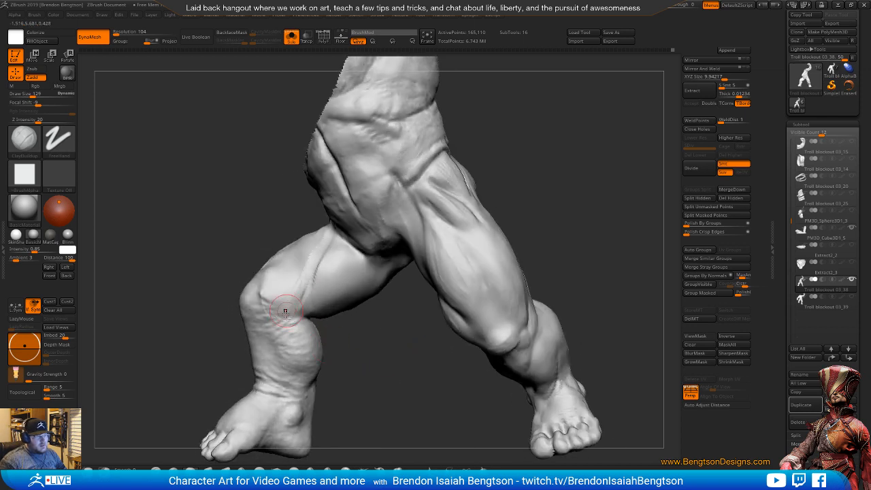
pyautogui.moveTo(286, 311); pyautogui.dragTo(320, 243)
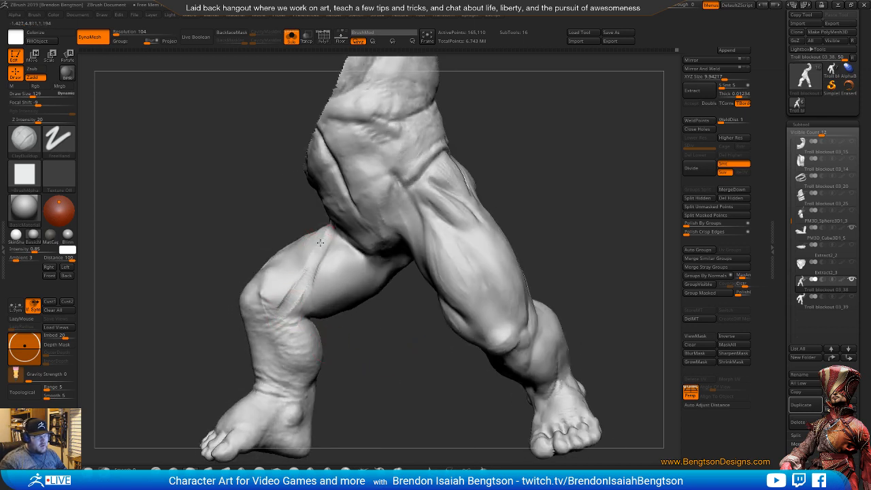
pyautogui.moveTo(371, 369)
pyautogui.mouseDown()
pyautogui.moveTo(401, 378)
pyautogui.moveTo(343, 340)
pyautogui.moveTo(312, 214)
pyautogui.moveTo(313, 224)
pyautogui.mouseUp()
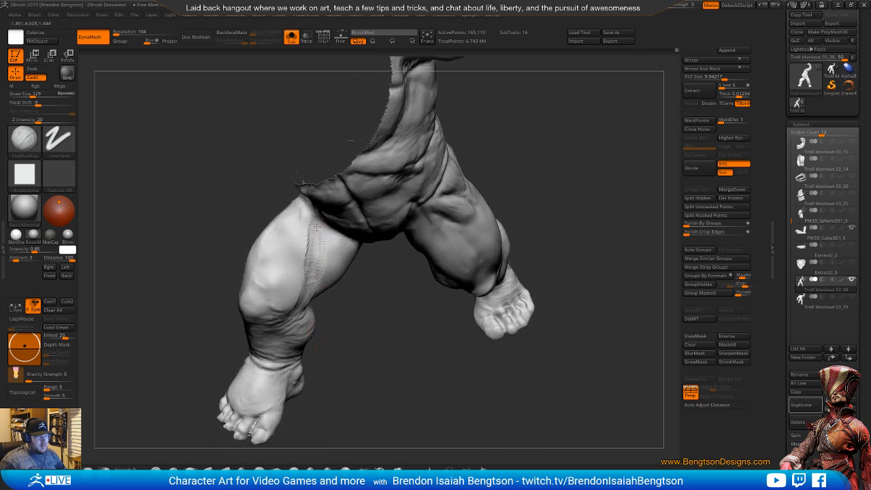
# - Fill out the forward leg's inner thigh behind the muscle strip with ClayBuildup at Draw Size 266
pyautogui.moveTo(303, 301)
pyautogui.mouseDown()
pyautogui.moveTo(336, 259)
pyautogui.moveTo(331, 292)
pyautogui.mouseUp()
pyautogui.press('space')
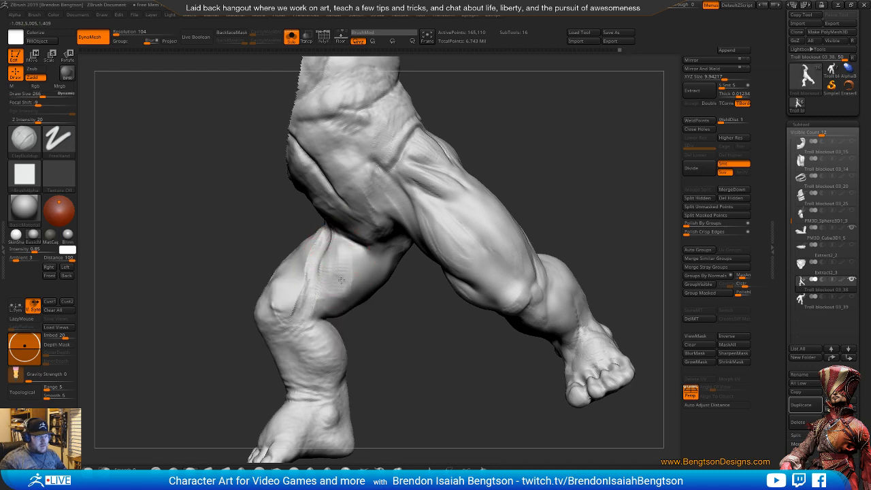
pyautogui.moveTo(360, 320); pyautogui.dragTo(371, 272)
# - Carve the groove along the forward thigh's diagonal muscle strip with DamStandard at Draw Size 124
pyautogui.press('b')
pyautogui.press('d')
pyautogui.press('s')
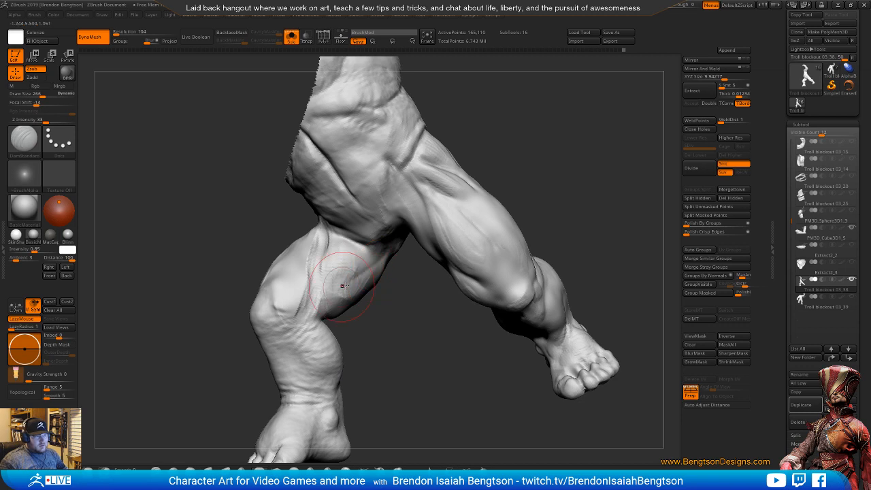
pyautogui.moveTo(368, 351)
pyautogui.mouseDown()
pyautogui.moveTo(311, 336)
pyautogui.moveTo(409, 248)
pyautogui.moveTo(498, 315)
pyautogui.moveTo(517, 220)
pyautogui.moveTo(537, 229)
pyautogui.moveTo(439, 281)
pyautogui.moveTo(414, 271)
pyautogui.moveTo(408, 251)
pyautogui.mouseUp()
pyautogui.press('space')
pyautogui.moveTo(349, 193); pyautogui.dragTo(343, 195)
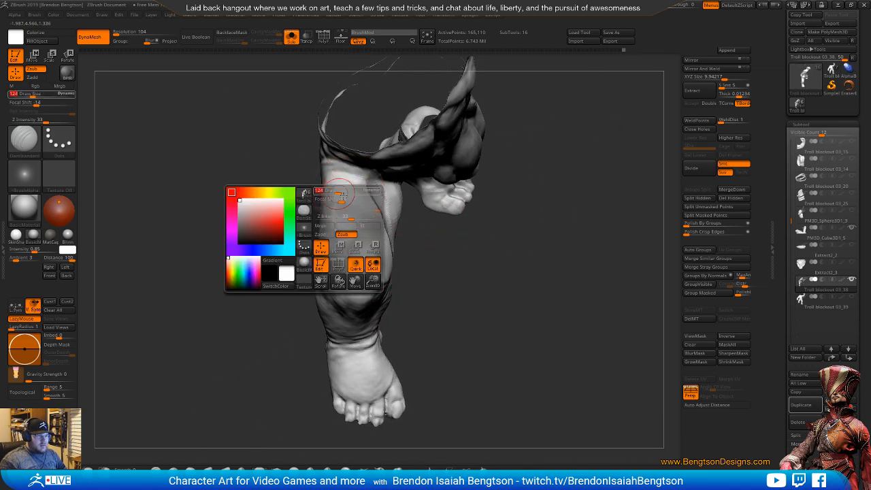
pyautogui.moveTo(451, 297); pyautogui.dragTo(457, 364)
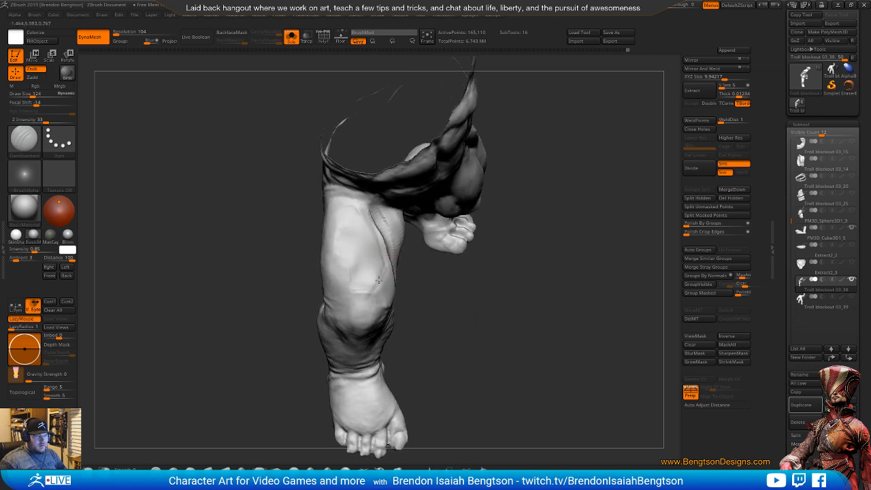
pyautogui.moveTo(455, 329)
pyautogui.mouseDown()
pyautogui.moveTo(461, 381)
pyautogui.moveTo(434, 328)
pyautogui.moveTo(438, 343)
pyautogui.moveTo(449, 326)
pyautogui.moveTo(335, 203)
pyautogui.mouseUp()
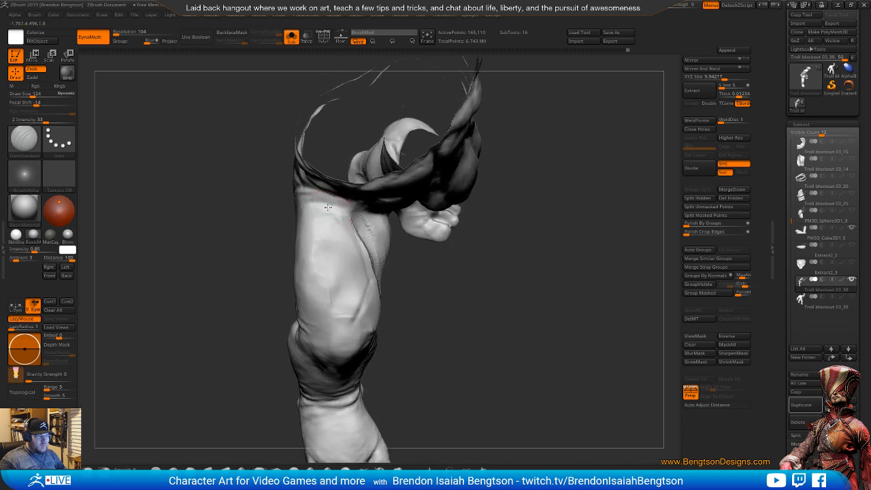
# - Carve the outlines of the front muscle on the forward thigh down to above the knee
pyautogui.moveTo(324, 300); pyautogui.dragTo(328, 307)
pyautogui.moveTo(316, 265); pyautogui.dragTo(331, 305)
pyautogui.moveTo(331, 305)
pyautogui.mouseDown()
pyautogui.moveTo(321, 271)
pyautogui.moveTo(345, 317)
pyautogui.mouseUp()
pyautogui.moveTo(441, 340)
pyautogui.mouseDown()
pyautogui.moveTo(482, 369)
pyautogui.moveTo(455, 375)
pyautogui.moveTo(471, 371)
pyautogui.moveTo(459, 361)
pyautogui.mouseUp()
# - Deepen the forward thigh's muscle separations with DamStandard at Draw Size 140 and Z Intensity 42
pyautogui.press('space')
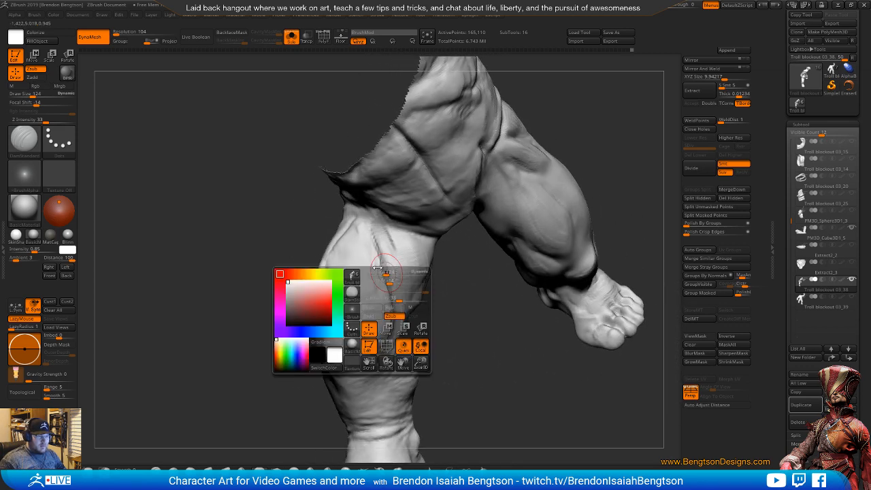
pyautogui.moveTo(383, 280); pyautogui.dragTo(405, 298)
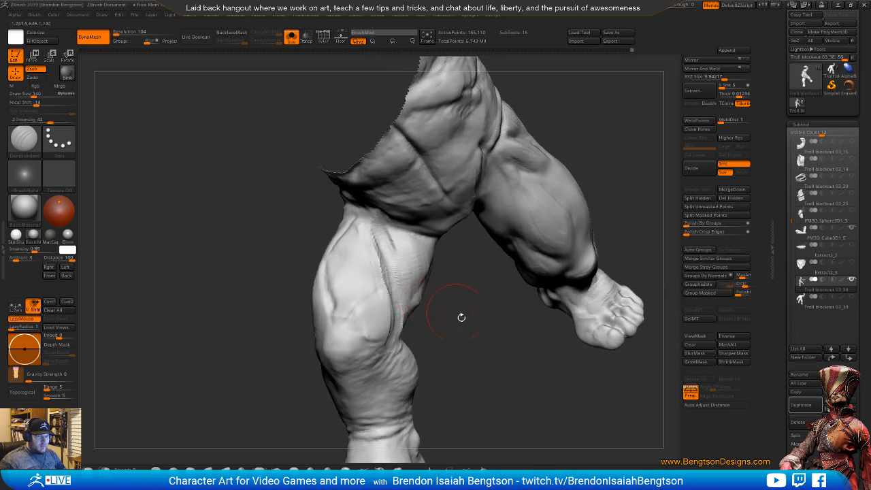
pyautogui.moveTo(460, 317); pyautogui.dragTo(534, 242)
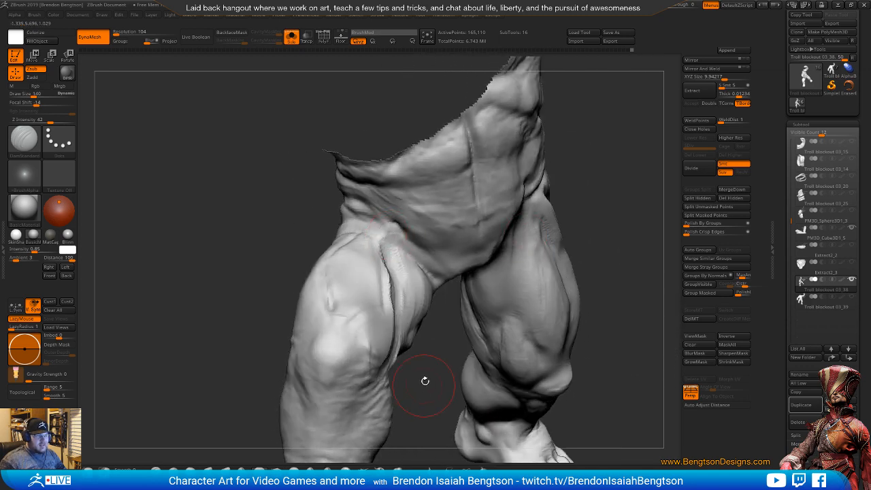
pyautogui.moveTo(424, 380); pyautogui.dragTo(370, 218)
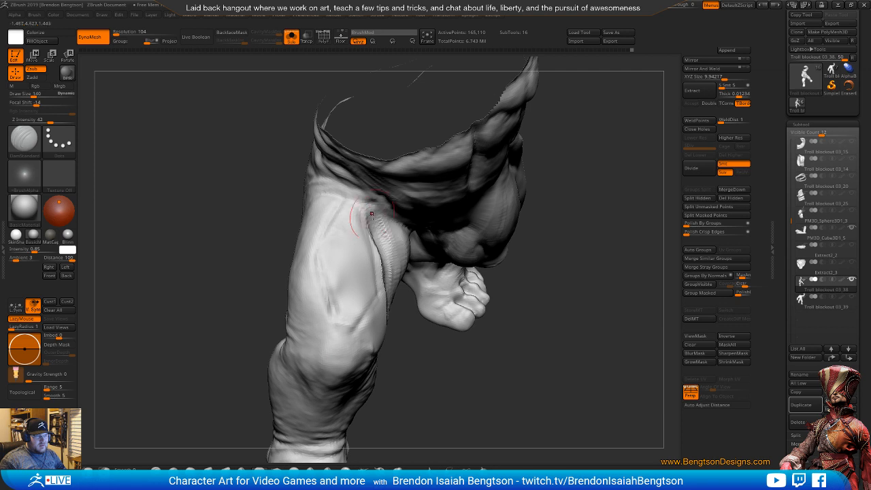
pyautogui.moveTo(371, 237); pyautogui.dragTo(377, 268)
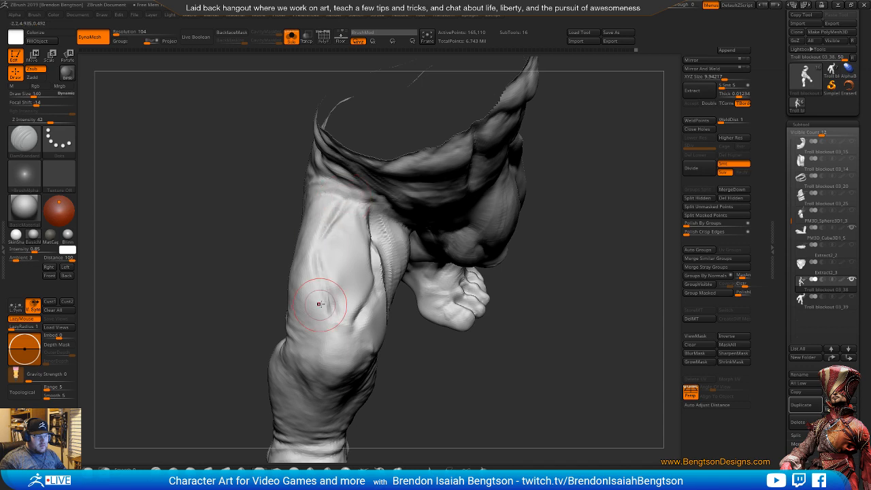
pyautogui.moveTo(320, 304)
pyautogui.mouseDown()
pyautogui.moveTo(340, 327)
pyautogui.moveTo(337, 316)
pyautogui.mouseUp()
pyautogui.moveTo(439, 381)
pyautogui.mouseDown()
pyautogui.moveTo(397, 358)
pyautogui.moveTo(420, 381)
pyautogui.moveTo(314, 321)
pyautogui.moveTo(422, 326)
pyautogui.moveTo(365, 263)
pyautogui.moveTo(364, 240)
pyautogui.mouseUp()
# - Build up the teardrop muscle bulge above the forward leg's inner knee with ClayBuildup
pyautogui.press('b')
pyautogui.press('c')
pyautogui.press('b')
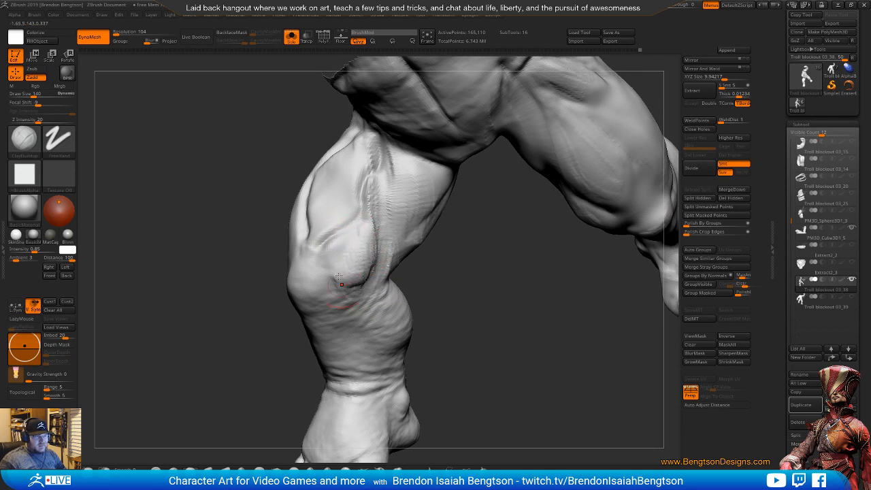
pyautogui.moveTo(332, 253)
pyautogui.mouseDown()
pyautogui.moveTo(342, 244)
pyautogui.moveTo(333, 249)
pyautogui.moveTo(351, 259)
pyautogui.mouseUp()
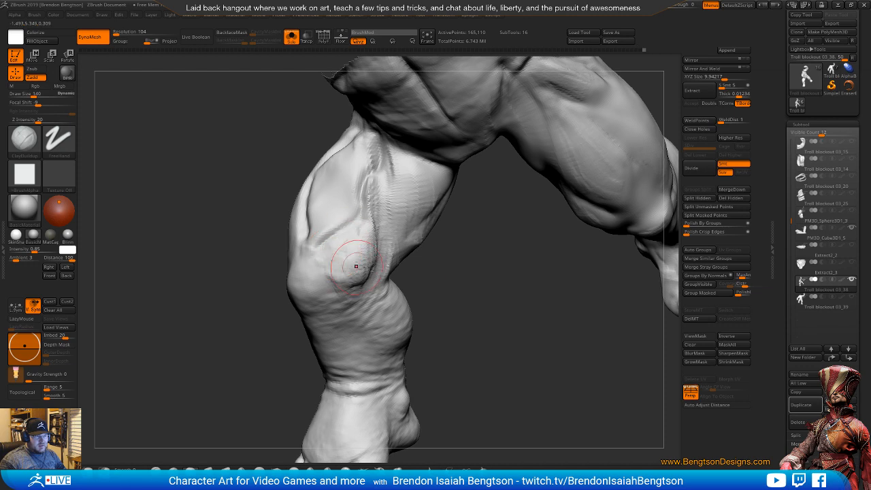
pyautogui.moveTo(356, 265); pyautogui.dragTo(435, 249, button='right')
# - Define the groove beside the inner knee bulge with DamStandard and build up the adjoining thigh strip with ClayBuildup
pyautogui.press('b')
pyautogui.press('d')
pyautogui.press('s')
pyautogui.moveTo(478, 301); pyautogui.dragTo(470, 283, button='right')
pyautogui.press('b')
pyautogui.press('c')
pyautogui.press('b')
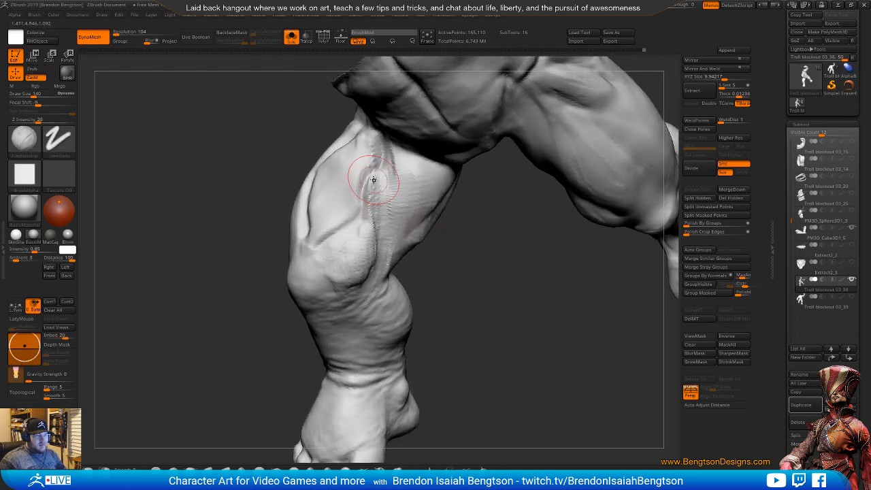
pyautogui.moveTo(373, 172)
pyautogui.mouseDown()
pyautogui.moveTo(374, 153)
pyautogui.moveTo(383, 183)
pyautogui.mouseUp()
pyautogui.moveTo(383, 215); pyautogui.dragTo(355, 172, button='right')
# - Fill out the front muscle of the forward thigh with ClayBuildup at Draw Size 175
pyautogui.press('space')
pyautogui.moveTo(355, 172); pyautogui.dragTo(365, 171)
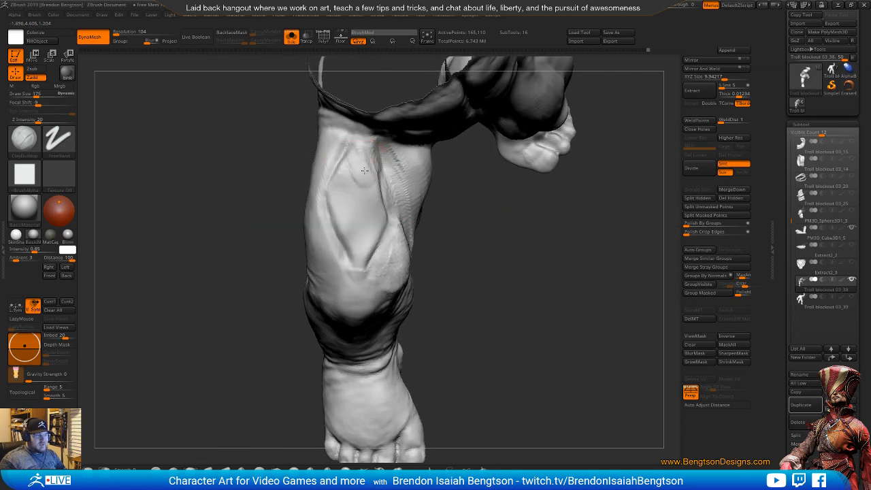
pyautogui.moveTo(349, 209); pyautogui.dragTo(352, 225)
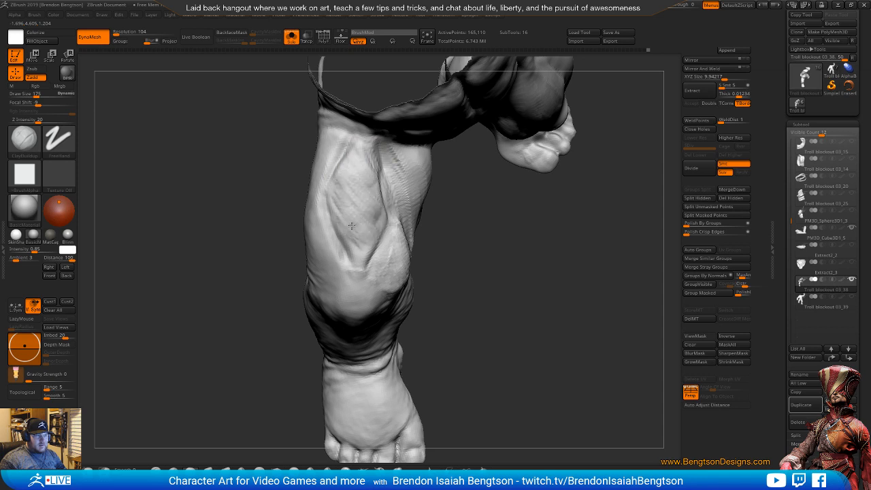
pyautogui.moveTo(332, 194); pyautogui.dragTo(351, 246)
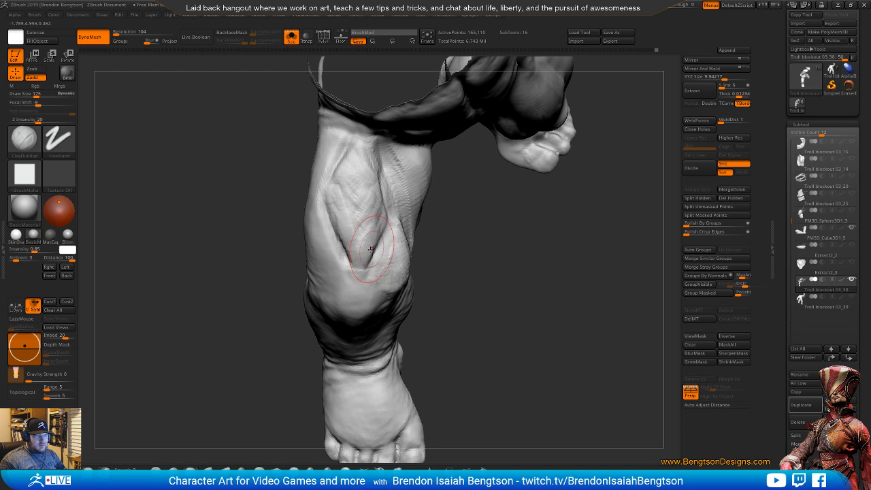
# - Carve creases on the outer hip and upper buttock of the forward leg with DamStandard
pyautogui.moveTo(371, 250)
pyautogui.mouseDown(button='right')
pyautogui.moveTo(470, 296)
pyautogui.moveTo(515, 344)
pyautogui.moveTo(527, 295)
pyautogui.moveTo(453, 243)
pyautogui.moveTo(561, 259)
pyautogui.moveTo(593, 286)
pyautogui.moveTo(483, 310)
pyautogui.moveTo(480, 238)
pyautogui.moveTo(536, 229)
pyautogui.moveTo(511, 193)
pyautogui.moveTo(517, 216)
pyautogui.mouseUp(button='right')
pyautogui.press('b')
pyautogui.press('d')
pyautogui.press('s')
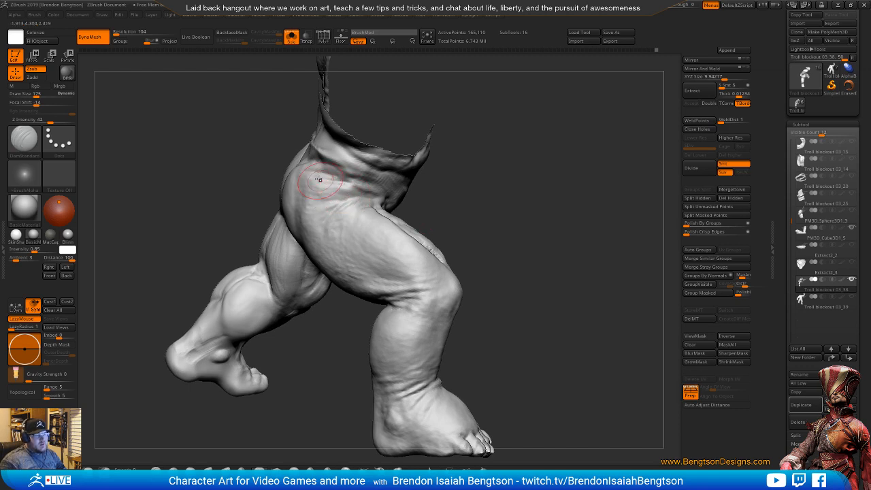
pyautogui.moveTo(258, 130); pyautogui.dragTo(322, 177, button='right')
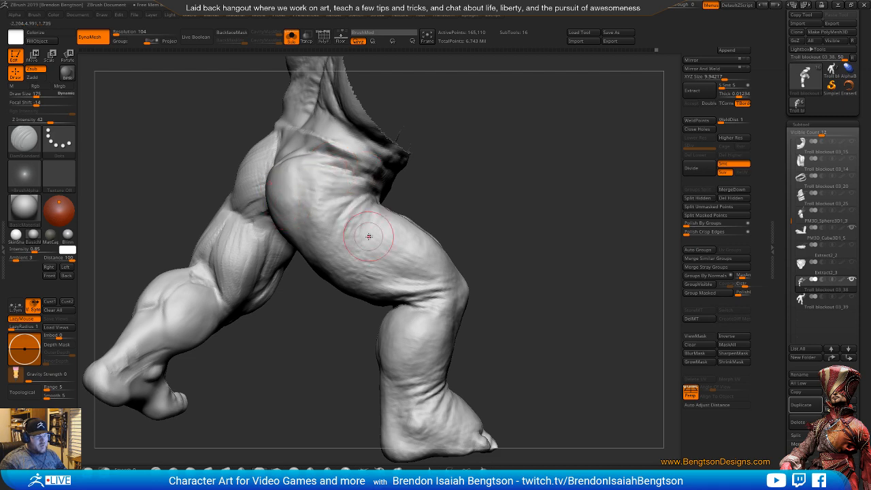
# - Reshape the forward leg's buttock and back thigh contour with Move Topological, reducing Draw Size to 281
pyautogui.moveTo(427, 196)
pyautogui.mouseDown(button='right')
pyautogui.moveTo(466, 188)
pyautogui.moveTo(494, 163)
pyautogui.mouseUp(button='right')
pyautogui.press('b')
pyautogui.press('m')
pyautogui.press('t')
pyautogui.press('space')
pyautogui.moveTo(287, 200); pyautogui.dragTo(297, 200)
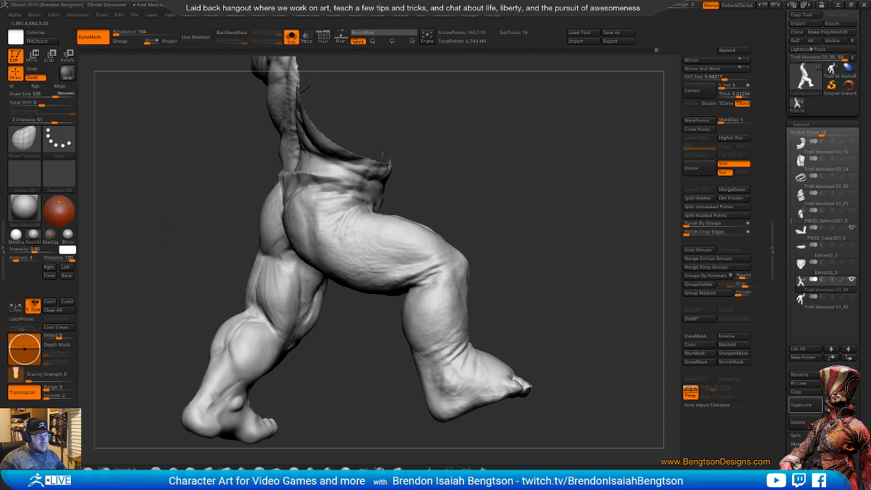
pyautogui.press('space')
pyautogui.moveTo(305, 221); pyautogui.dragTo(306, 227)
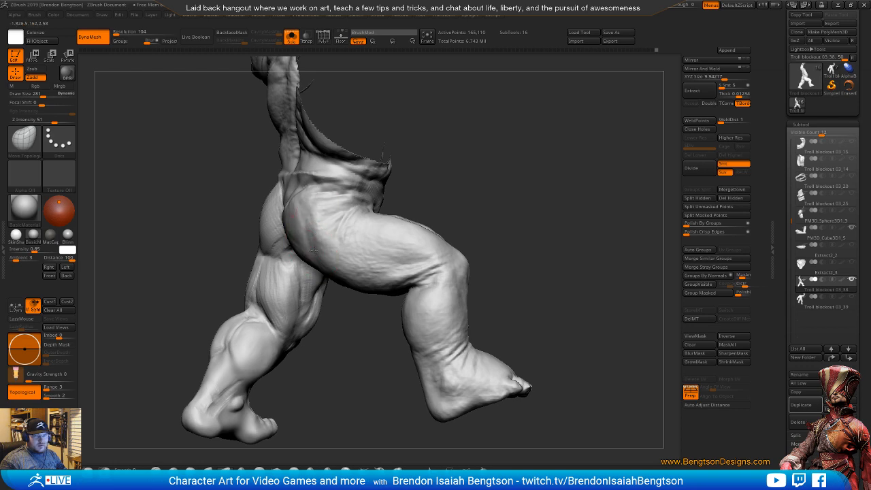
pyautogui.moveTo(600, 184)
pyautogui.mouseDown()
pyautogui.moveTo(543, 186)
pyautogui.moveTo(521, 163)
pyautogui.moveTo(526, 190)
pyautogui.mouseUp()
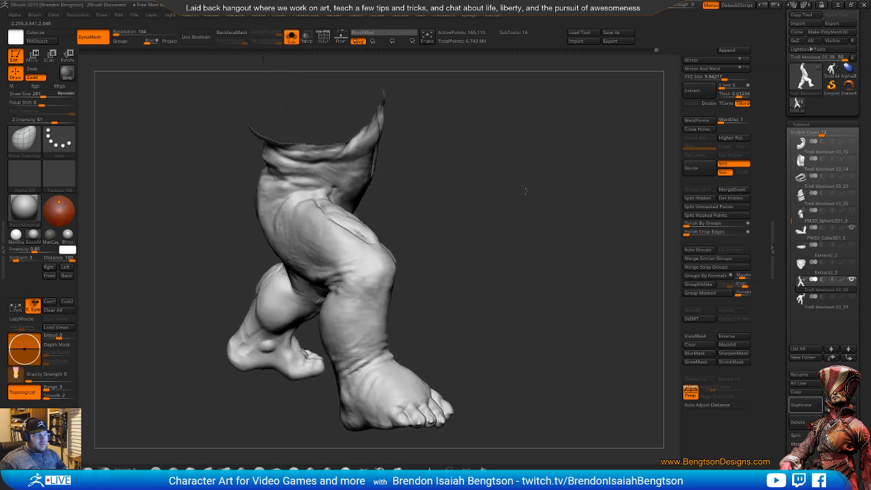
# - Soften the forward thigh's muscle grooves and strips by smoothing them at Draw Size 366
pyautogui.press('b')
pyautogui.press('d')
pyautogui.press('s')
pyautogui.press('space')
pyautogui.moveTo(292, 188); pyautogui.dragTo(280, 188)
pyautogui.moveTo(502, 190)
pyautogui.mouseDown()
pyautogui.moveTo(502, 208)
pyautogui.moveTo(488, 216)
pyautogui.moveTo(509, 227)
pyautogui.moveTo(509, 208)
pyautogui.moveTo(499, 223)
pyautogui.moveTo(440, 245)
pyautogui.moveTo(439, 258)
pyautogui.moveTo(435, 220)
pyautogui.moveTo(437, 249)
pyautogui.moveTo(334, 249)
pyautogui.moveTo(317, 259)
pyautogui.mouseUp()
pyautogui.press('space')
pyautogui.moveTo(341, 315)
pyautogui.mouseDown()
pyautogui.moveTo(358, 315)
pyautogui.moveTo(360, 365)
pyautogui.moveTo(351, 360)
pyautogui.mouseUp()
pyautogui.keyDown('shift'); pyautogui.moveTo(289, 282); pyautogui.dragTo(278, 272); pyautogui.keyUp('shift')
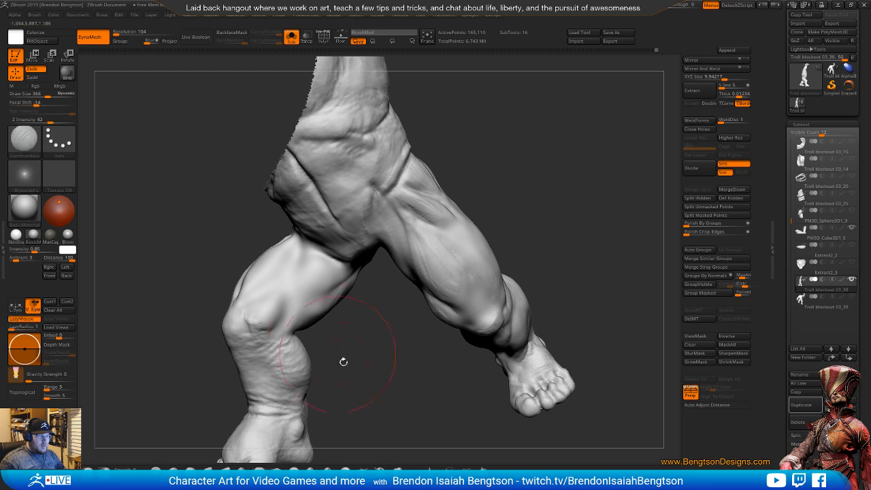
# - Build up the front of the forward hip where the thigh meets the pelvis with ClayBuildup at Draw Size 109
pyautogui.moveTo(342, 360)
pyautogui.mouseDown()
pyautogui.moveTo(383, 375)
pyautogui.moveTo(499, 225)
pyautogui.moveTo(473, 242)
pyautogui.mouseUp()
pyautogui.press('shift')
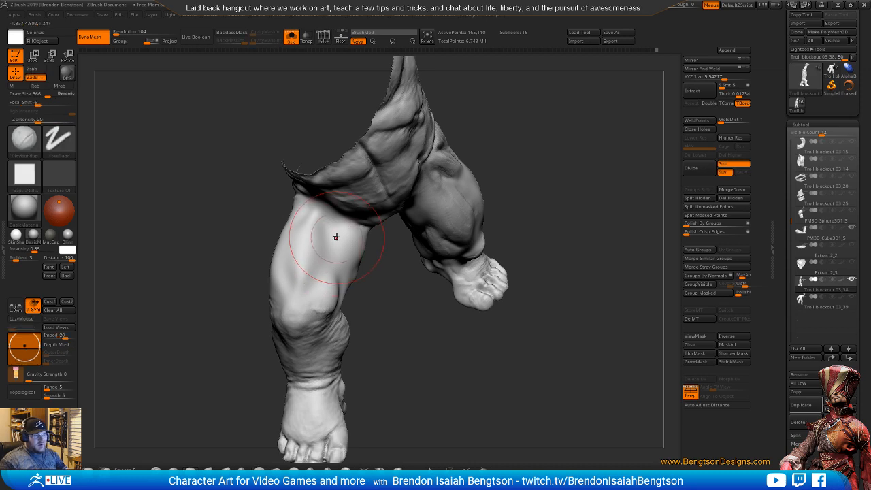
pyautogui.press('space')
pyautogui.moveTo(322, 217); pyautogui.dragTo(320, 217)
pyautogui.moveTo(373, 320)
pyautogui.mouseDown()
pyautogui.moveTo(375, 249)
pyautogui.moveTo(360, 235)
pyautogui.mouseUp()
pyautogui.moveTo(487, 191); pyautogui.dragTo(372, 212)
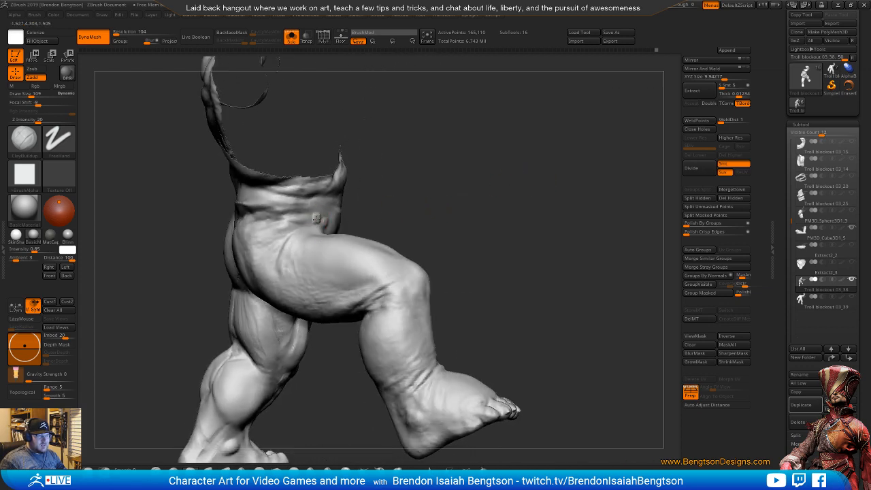
pyautogui.moveTo(316, 218); pyautogui.dragTo(334, 219)
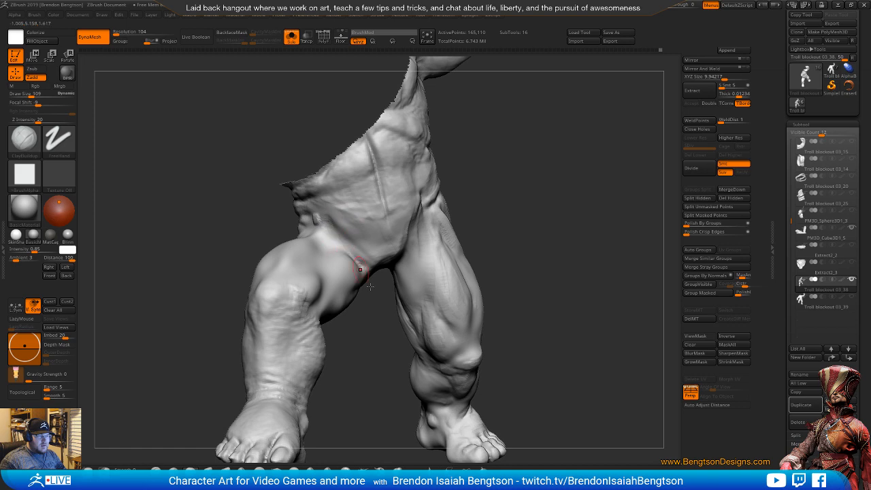
# - Carve a thin muscle separation from the forward hip down to the inner knee with DamStandard
pyautogui.moveTo(376, 347); pyautogui.dragTo(355, 354)
pyautogui.press('b')
pyautogui.press('d')
pyautogui.press('s')
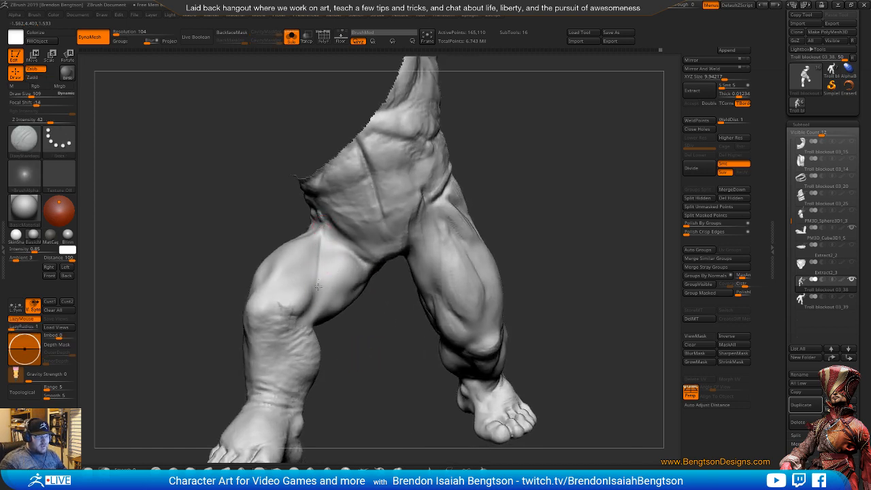
pyautogui.moveTo(347, 367); pyautogui.dragTo(344, 400)
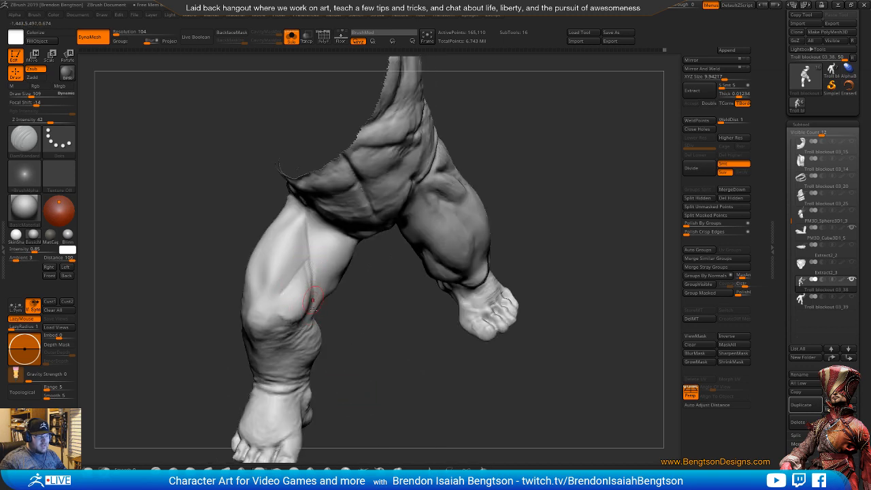
# - Carve a muscle separation along the front of the forward thigh with DamStandard at Draw Size 109
pyautogui.moveTo(312, 299); pyautogui.dragTo(315, 292, button='right')
pyautogui.moveTo(394, 361); pyautogui.dragTo(453, 343)
pyautogui.moveTo(471, 302)
pyautogui.keyDown('alt'); pyautogui.mouseDown()
pyautogui.moveTo(512, 281)
pyautogui.moveTo(500, 278)
pyautogui.moveTo(509, 266)
pyautogui.moveTo(492, 270)
pyautogui.moveTo(516, 281)
pyautogui.moveTo(503, 282)
pyautogui.moveTo(496, 304)
pyautogui.moveTo(436, 296)
pyautogui.mouseUp(); pyautogui.keyUp('alt')
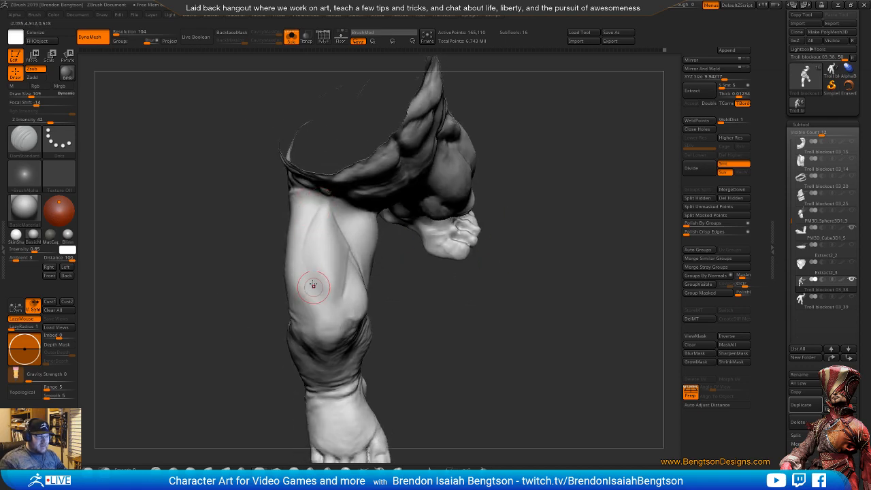
pyautogui.moveTo(439, 366)
pyautogui.mouseDown()
pyautogui.moveTo(497, 303)
pyautogui.moveTo(479, 307)
pyautogui.moveTo(461, 342)
pyautogui.moveTo(472, 296)
pyautogui.moveTo(426, 325)
pyautogui.mouseUp()
pyautogui.press('b')
pyautogui.press('c')
pyautogui.press('b')
pyautogui.press('b')
pyautogui.press('d')
pyautogui.press('s')
pyautogui.moveTo(480, 320); pyautogui.dragTo(467, 293)
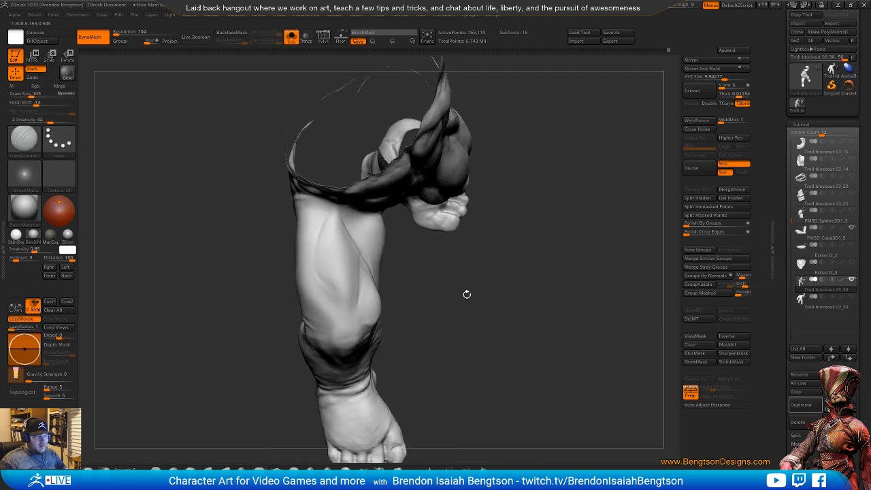
pyautogui.moveTo(321, 279); pyautogui.dragTo(339, 314)
# - Define the muscle edge along the outer back of the forward thigh with DamStandard and soften it with smoothing
pyautogui.moveTo(476, 355)
pyautogui.mouseDown()
pyautogui.moveTo(452, 347)
pyautogui.moveTo(388, 289)
pyautogui.mouseUp()
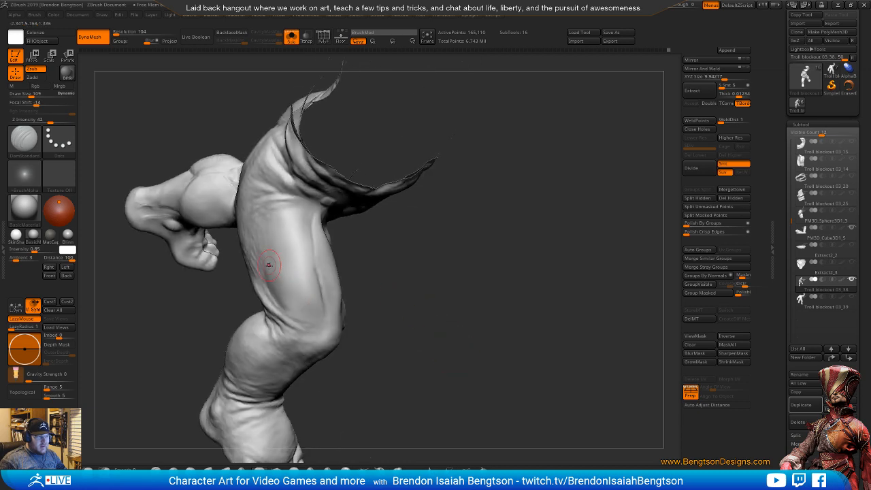
pyautogui.moveTo(269, 265); pyautogui.dragTo(274, 299)
pyautogui.moveTo(367, 317)
pyautogui.mouseDown()
pyautogui.moveTo(424, 300)
pyautogui.moveTo(433, 306)
pyautogui.mouseUp()
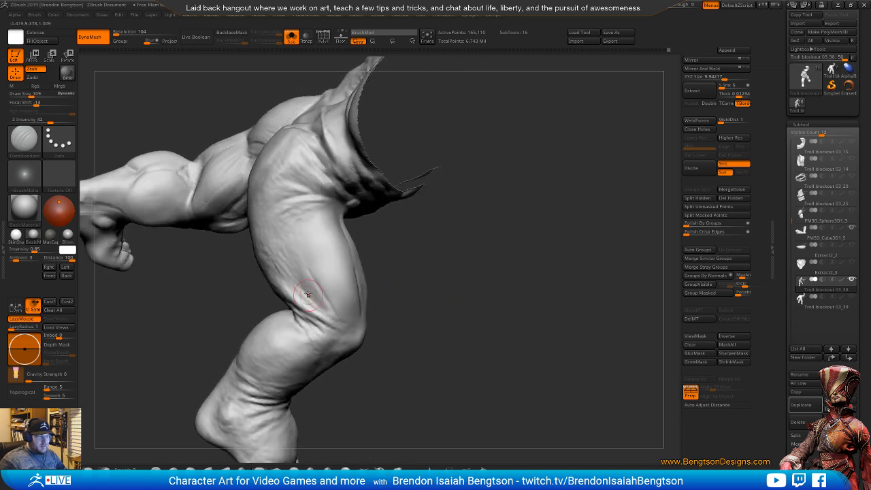
pyautogui.press('b')
pyautogui.press('i')
pyautogui.press('n')
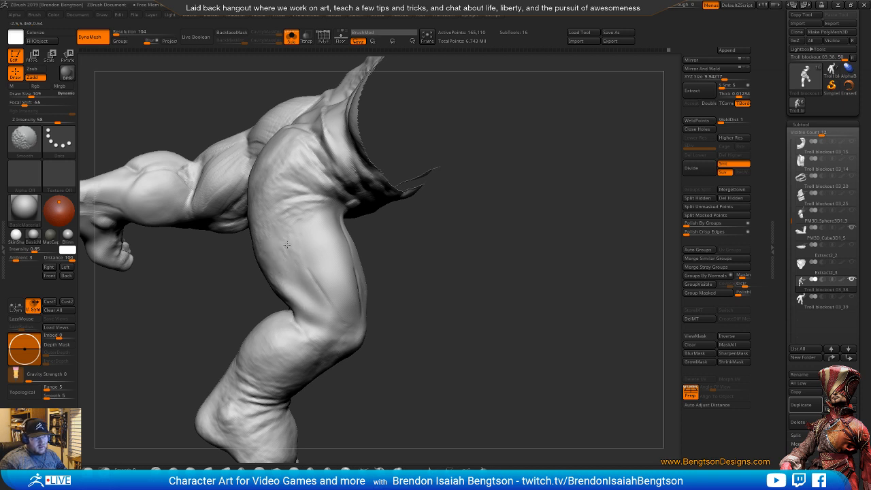
# - Build up the outer forward thigh just above the knee bend with ClayBuildup at Draw Size 195
pyautogui.press('b')
pyautogui.press('c')
pyautogui.press('b')
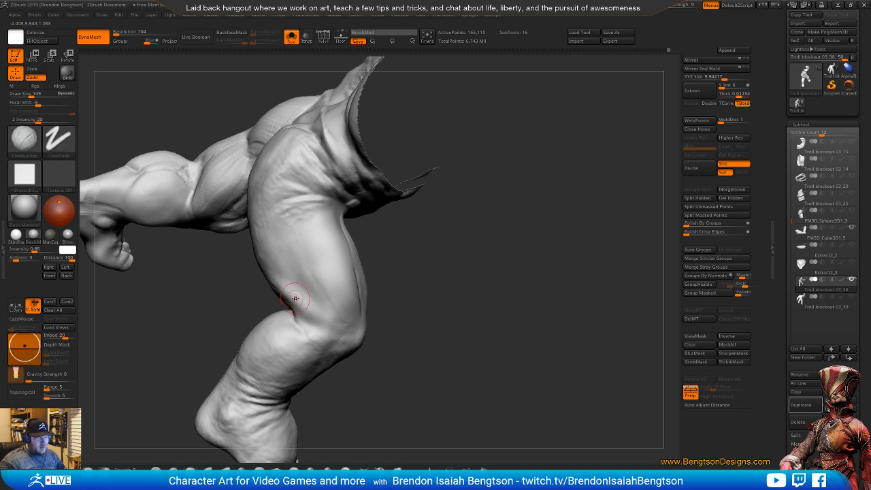
pyautogui.press('space')
pyautogui.moveTo(293, 299); pyautogui.dragTo(300, 298)
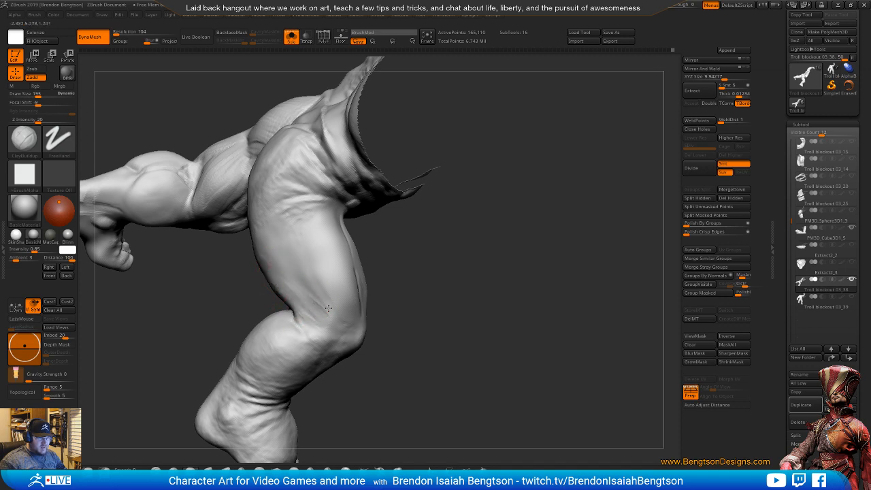
# - Carve a thin muscle line on the forward thigh below the hip with DamStandard at Draw Size 86
pyautogui.moveTo(406, 337); pyautogui.dragTo(470, 297)
pyautogui.moveTo(507, 319)
pyautogui.mouseDown()
pyautogui.moveTo(521, 345)
pyautogui.moveTo(474, 341)
pyautogui.moveTo(470, 303)
pyautogui.moveTo(487, 299)
pyautogui.mouseUp()
pyautogui.press('b')
pyautogui.press('d')
pyautogui.press('s')
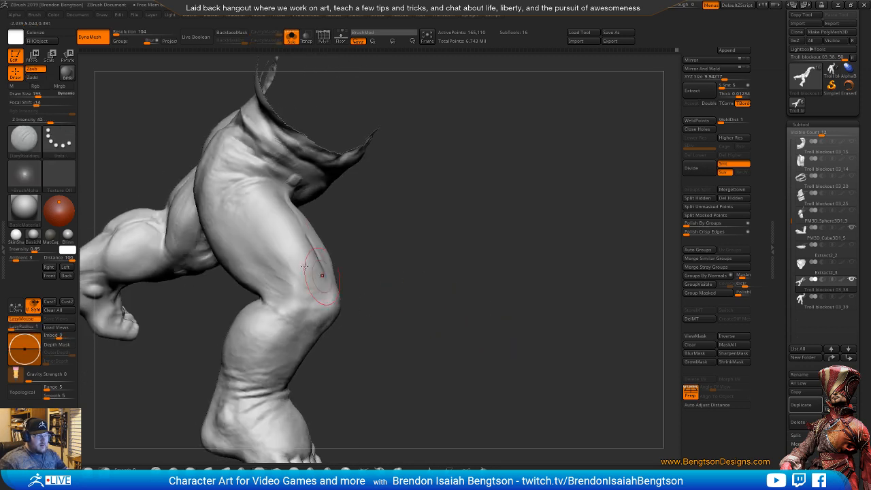
pyautogui.press('space')
pyautogui.moveTo(296, 239); pyautogui.dragTo(286, 240)
pyautogui.moveTo(417, 267)
pyautogui.mouseDown()
pyautogui.moveTo(449, 270)
pyautogui.moveTo(428, 272)
pyautogui.moveTo(464, 296)
pyautogui.mouseUp()
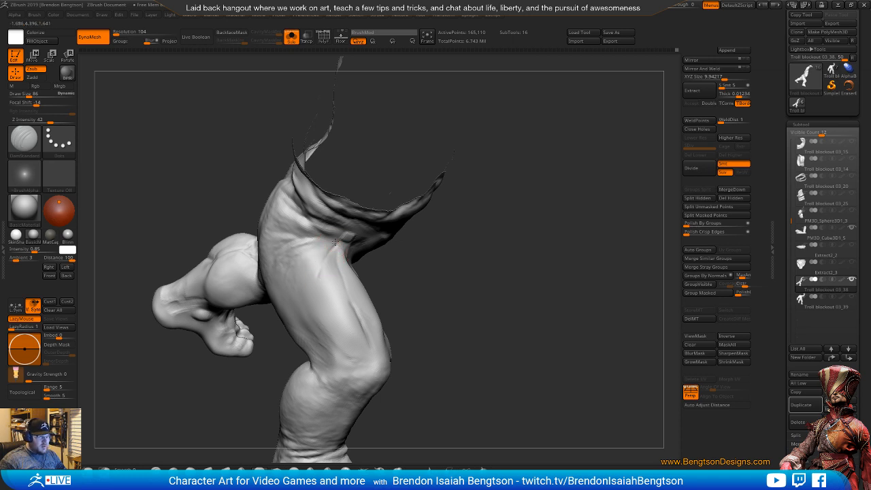
# - Add volume to the forward upper thigh just below the hip crease with ClayBuildup, enlarging the brush
pyautogui.press('b')
pyautogui.press('c')
pyautogui.press('b')
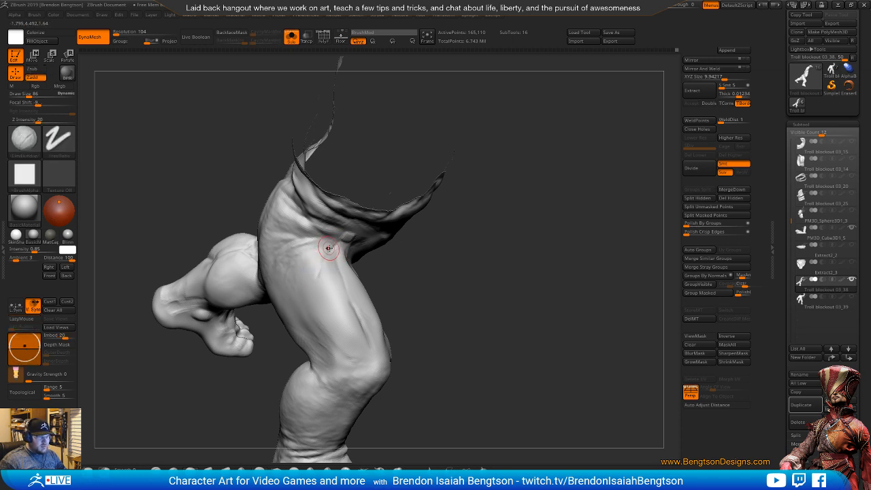
pyautogui.press('space')
pyautogui.moveTo(326, 247); pyautogui.dragTo(320, 252)
pyautogui.press('space')
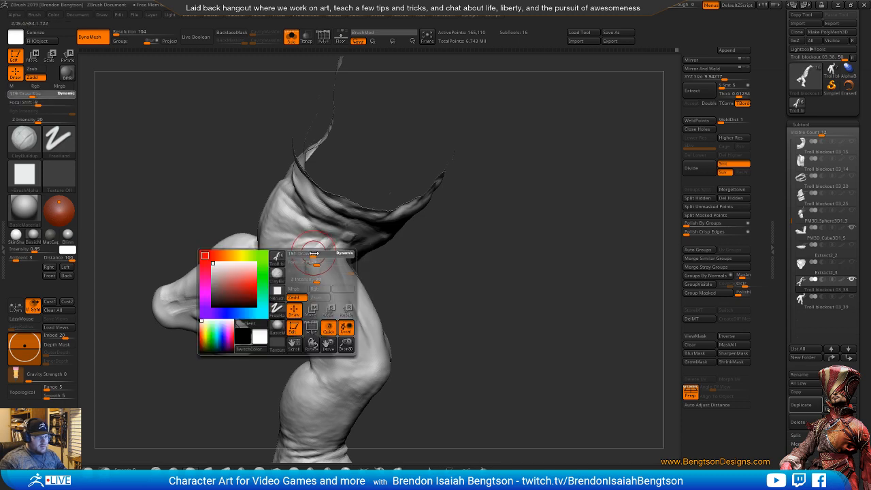
# - Adjust the outer contour of the forward hip with Move Topological at Draw Size 201
pyautogui.moveTo(468, 303); pyautogui.dragTo(391, 297)
pyautogui.press('b')
pyautogui.press('m')
pyautogui.press('t')
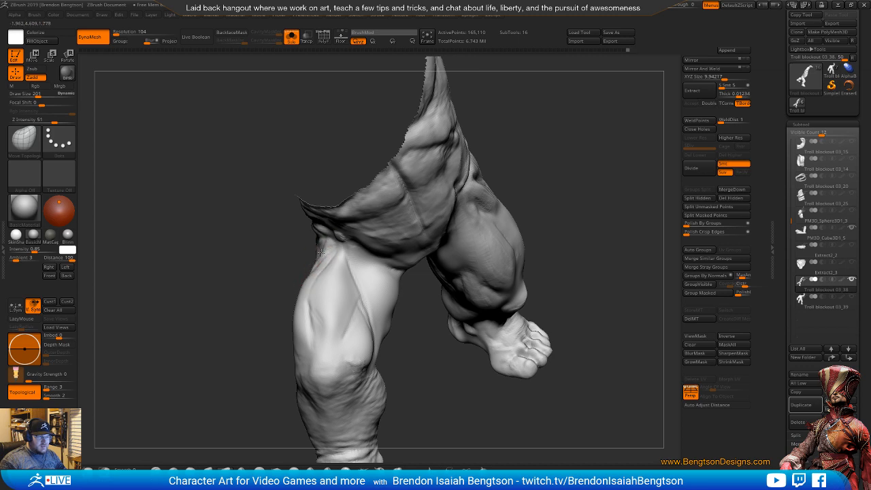
pyautogui.moveTo(256, 296); pyautogui.dragTo(295, 299)
# - Lay narrow muscle strips on the outer upper thigh below the hip with ClayBuildup at Draw Size 86
pyautogui.press('b')
pyautogui.press('c')
pyautogui.press('b')
pyautogui.press('space')
pyautogui.moveTo(330, 254); pyautogui.dragTo(319, 254)
pyautogui.moveTo(456, 274)
pyautogui.keyDown('alt'); pyautogui.mouseDown()
pyautogui.moveTo(510, 234)
pyautogui.moveTo(524, 256)
pyautogui.moveTo(391, 214)
pyautogui.mouseUp(); pyautogui.keyUp('alt')
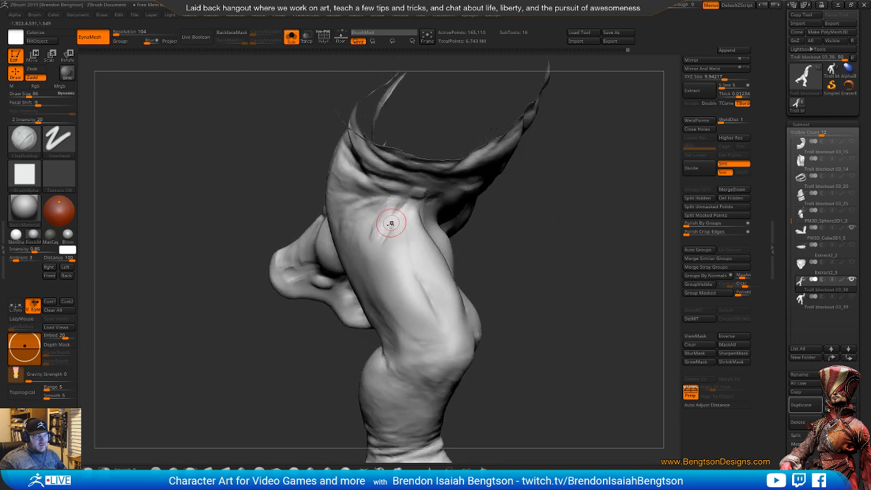
# - Carve long grooves down the outer forward thigh from the hip to the knee with DamStandard at Draw Size 86
pyautogui.press('b')
pyautogui.press('d')
pyautogui.press('s')
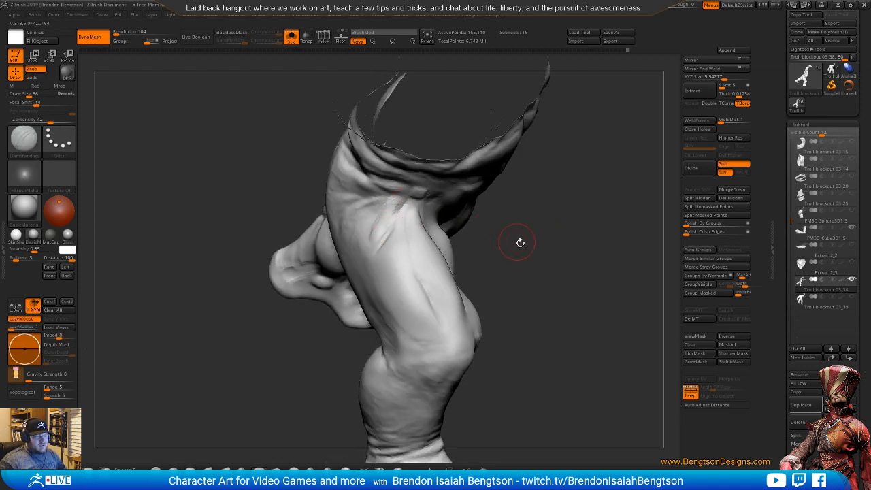
pyautogui.moveTo(520, 242); pyautogui.dragTo(529, 229)
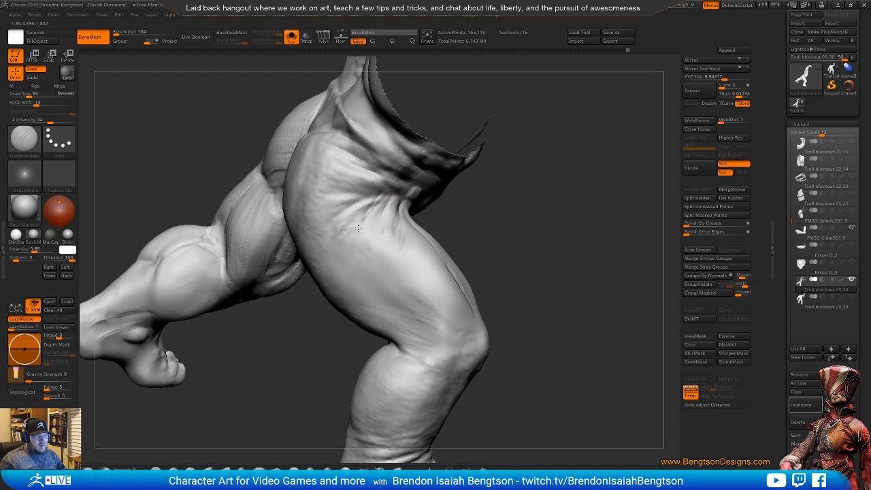
pyautogui.moveTo(357, 229); pyautogui.dragTo(413, 320)
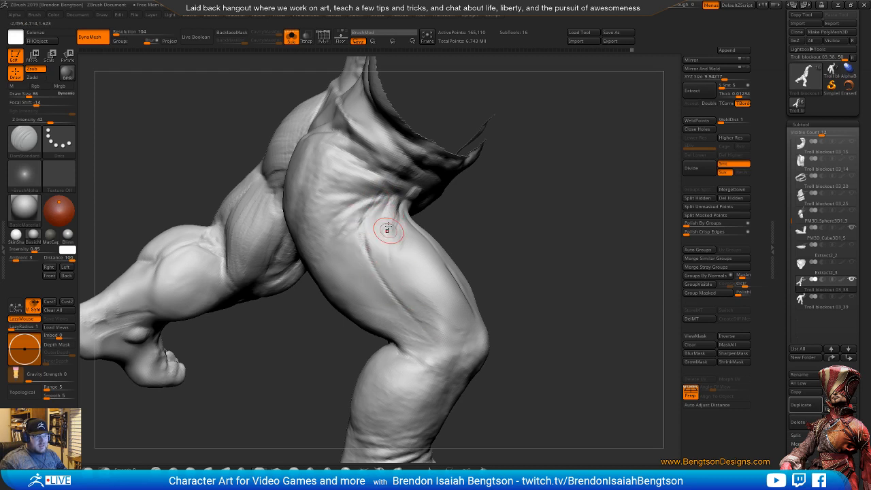
pyautogui.moveTo(392, 246); pyautogui.dragTo(431, 332)
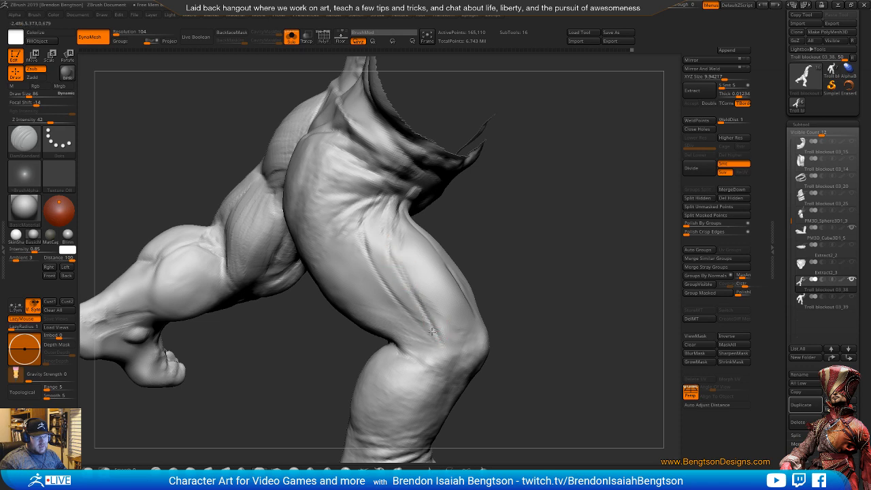
pyautogui.moveTo(398, 210)
pyautogui.mouseDown()
pyautogui.moveTo(401, 278)
pyautogui.moveTo(445, 342)
pyautogui.mouseUp()
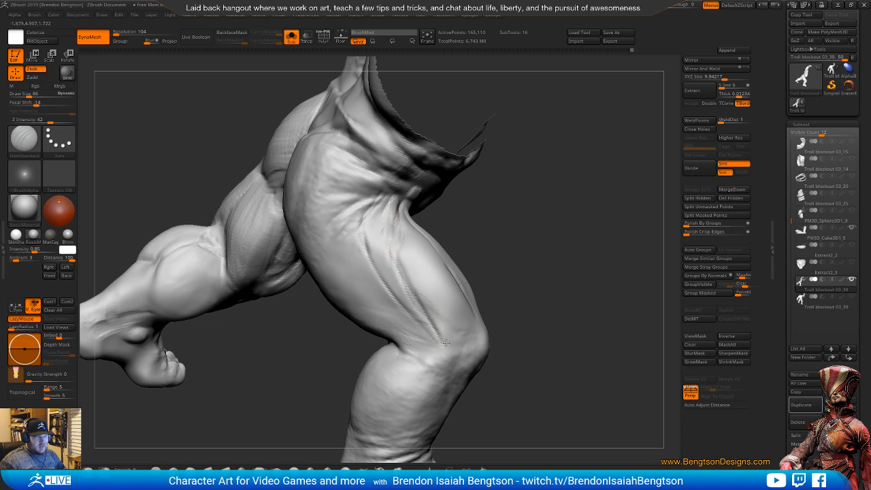
pyautogui.moveTo(559, 89)
pyautogui.mouseDown()
pyautogui.moveTo(534, 272)
pyautogui.moveTo(607, 313)
pyautogui.moveTo(529, 214)
pyautogui.moveTo(527, 237)
pyautogui.moveTo(513, 247)
pyautogui.moveTo(528, 199)
pyautogui.moveTo(545, 247)
pyautogui.moveTo(528, 259)
pyautogui.mouseUp()
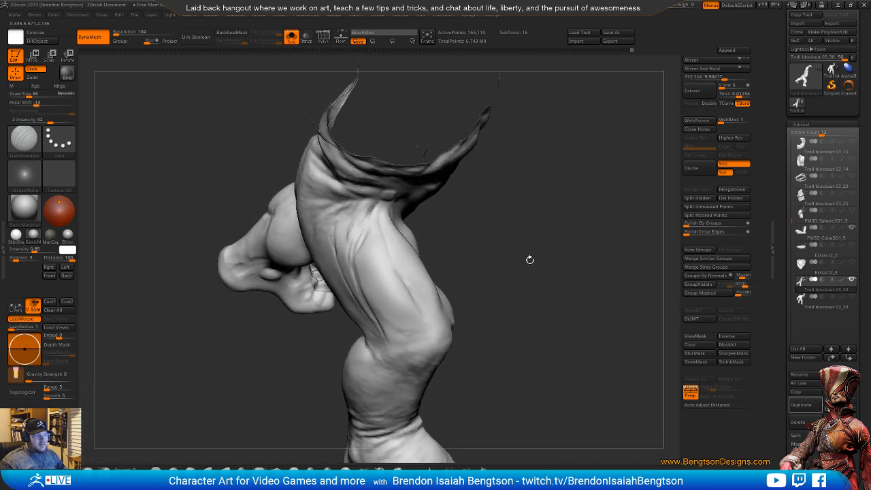
# - Build up the muscle origin at the outer hip with ClayBuildup at Draw Size 99 and smooth the strokes
pyautogui.press('b')
pyautogui.press('c')
pyautogui.press('b')
pyautogui.press('space')
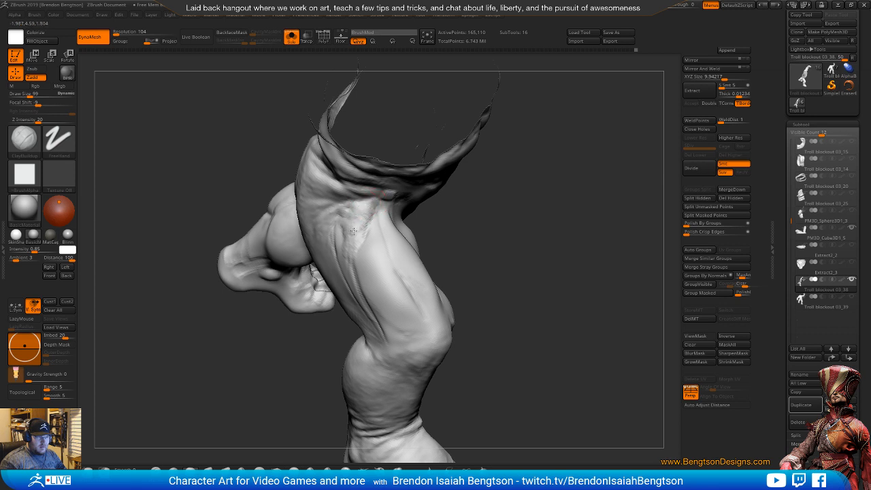
pyautogui.press('shift')
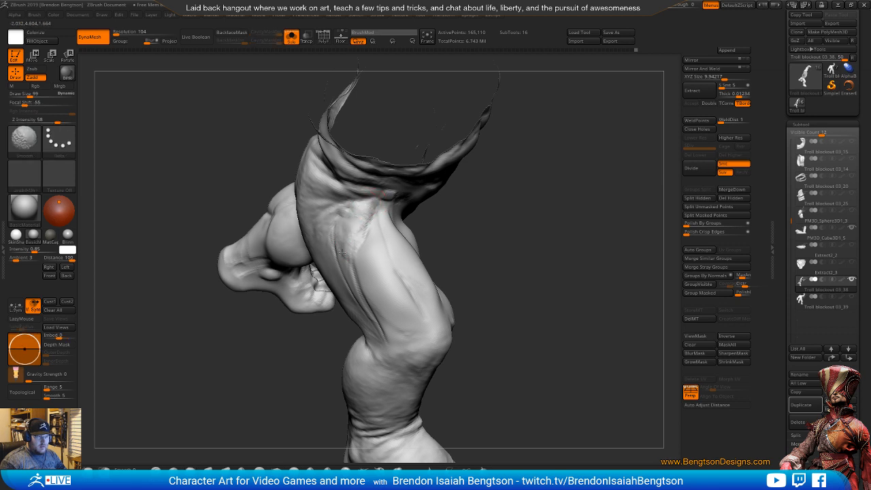
pyautogui.moveTo(509, 266)
pyautogui.mouseDown()
pyautogui.moveTo(564, 212)
pyautogui.moveTo(566, 194)
pyautogui.mouseUp()
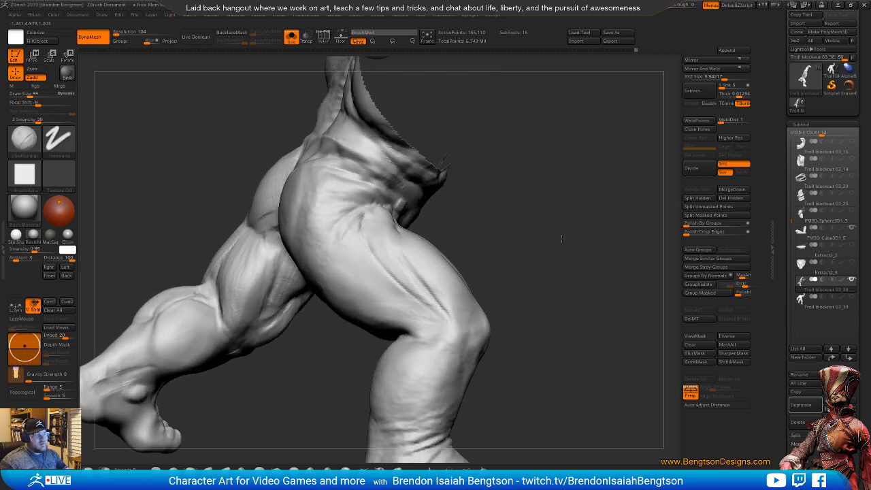
pyautogui.moveTo(562, 238); pyautogui.dragTo(553, 269)
# - Carve muscle separations across the side of the forward hip and buttock with DamStandard at Draw Size 99
pyautogui.press('shift')
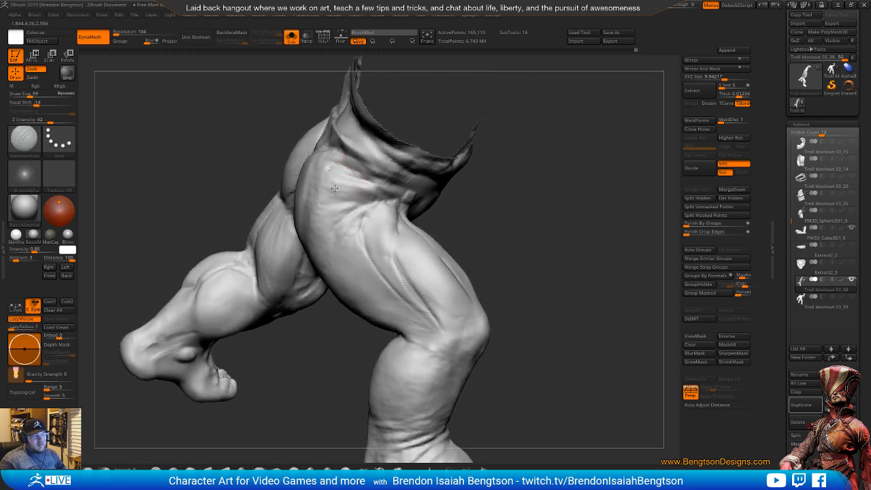
pyautogui.moveTo(324, 171)
pyautogui.mouseDown()
pyautogui.moveTo(347, 221)
pyautogui.moveTo(325, 187)
pyautogui.mouseUp()
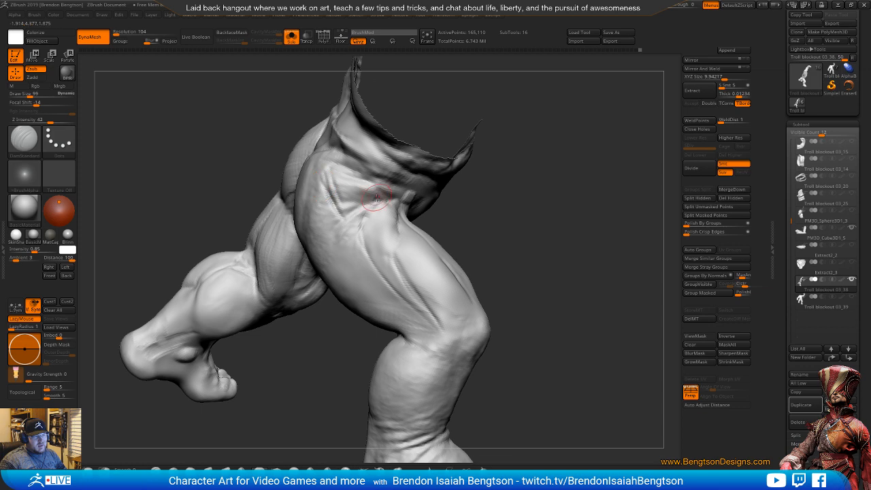
pyautogui.moveTo(377, 198); pyautogui.dragTo(358, 229)
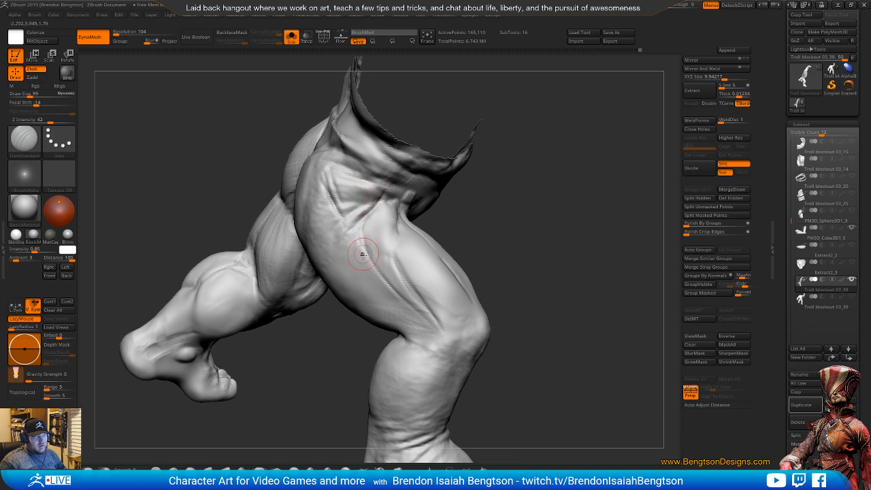
pyautogui.moveTo(488, 219)
pyautogui.mouseDown()
pyautogui.moveTo(542, 208)
pyautogui.moveTo(541, 202)
pyautogui.moveTo(532, 231)
pyautogui.moveTo(542, 226)
pyautogui.moveTo(552, 240)
pyautogui.moveTo(544, 232)
pyautogui.mouseUp()
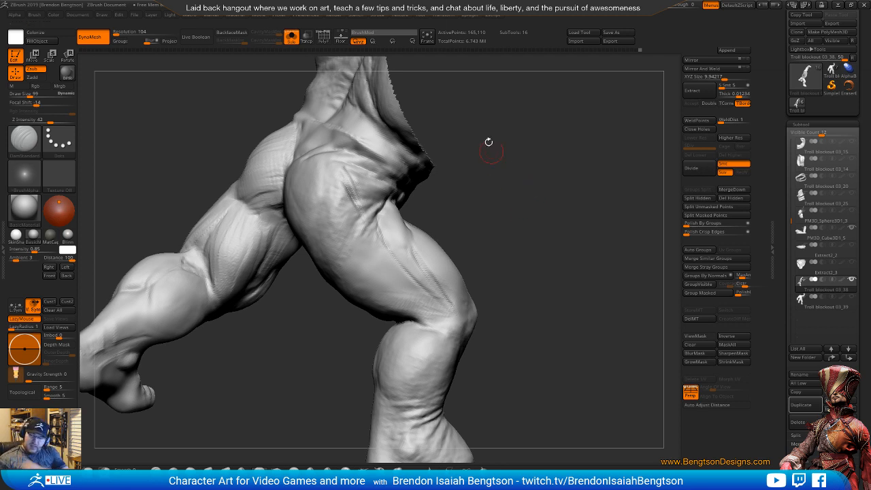
pyautogui.moveTo(550, 247)
pyautogui.mouseDown()
pyautogui.moveTo(546, 229)
pyautogui.moveTo(542, 247)
pyautogui.moveTo(554, 263)
pyautogui.moveTo(562, 191)
pyautogui.moveTo(518, 250)
pyautogui.moveTo(464, 251)
pyautogui.moveTo(491, 220)
pyautogui.moveTo(540, 204)
pyautogui.mouseUp()
# - Carve the crease beneath the forward leg's buttock with DamStandard at Draw Size 99
pyautogui.press('b')
pyautogui.press('c')
pyautogui.press('b')
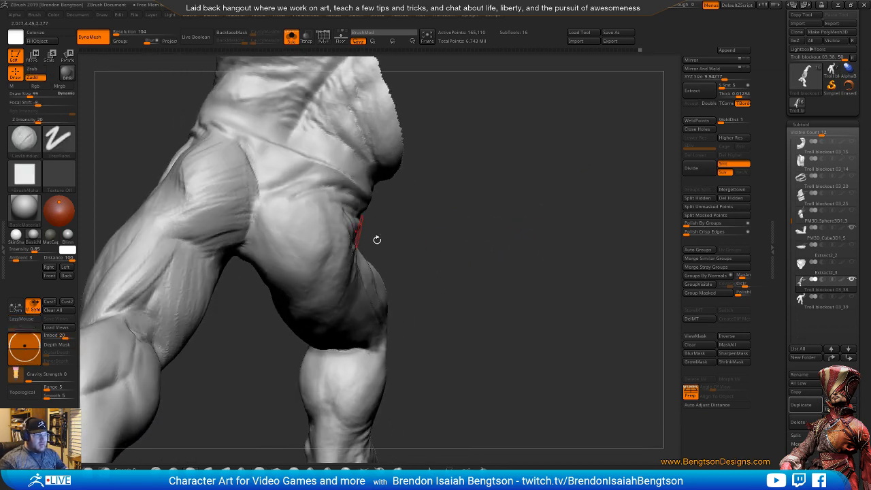
pyautogui.moveTo(377, 239); pyautogui.dragTo(354, 247)
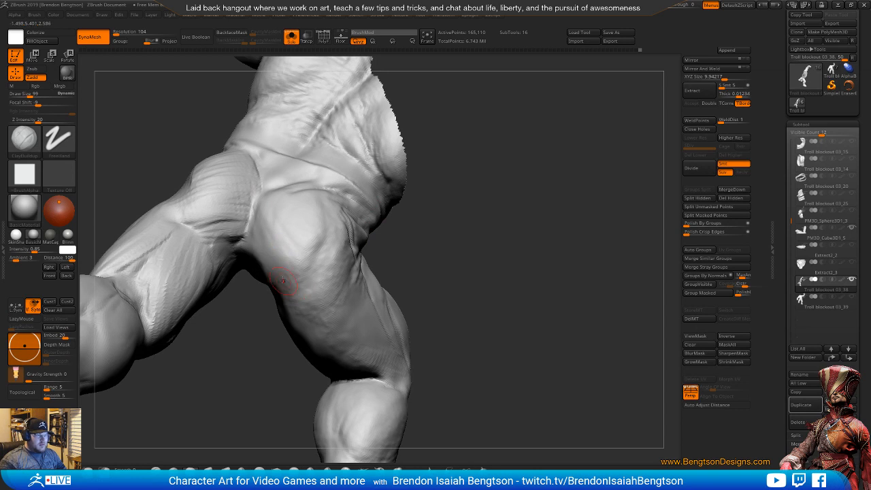
pyautogui.press('b')
pyautogui.press('d')
pyautogui.press('s')
pyautogui.moveTo(259, 262); pyautogui.dragTo(342, 298)
pyautogui.moveTo(275, 282); pyautogui.dragTo(324, 294)
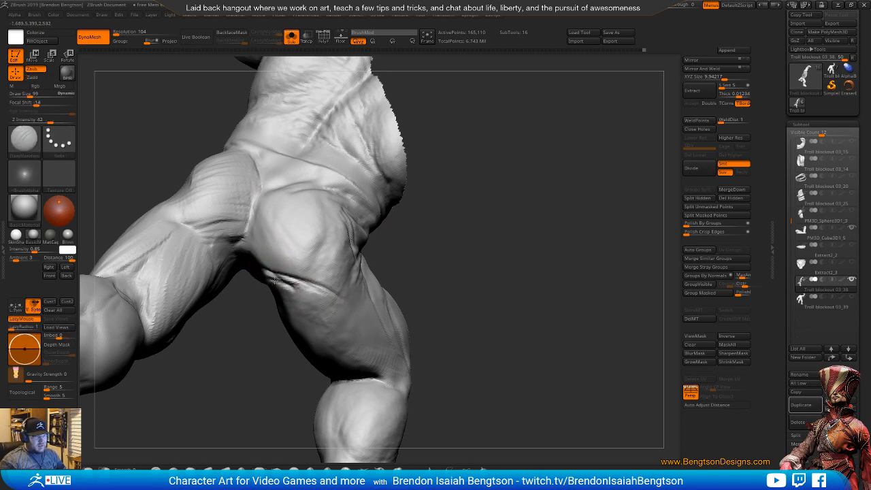
pyautogui.moveTo(406, 231)
pyautogui.mouseDown()
pyautogui.moveTo(480, 230)
pyautogui.moveTo(507, 305)
pyautogui.moveTo(460, 266)
pyautogui.mouseUp()
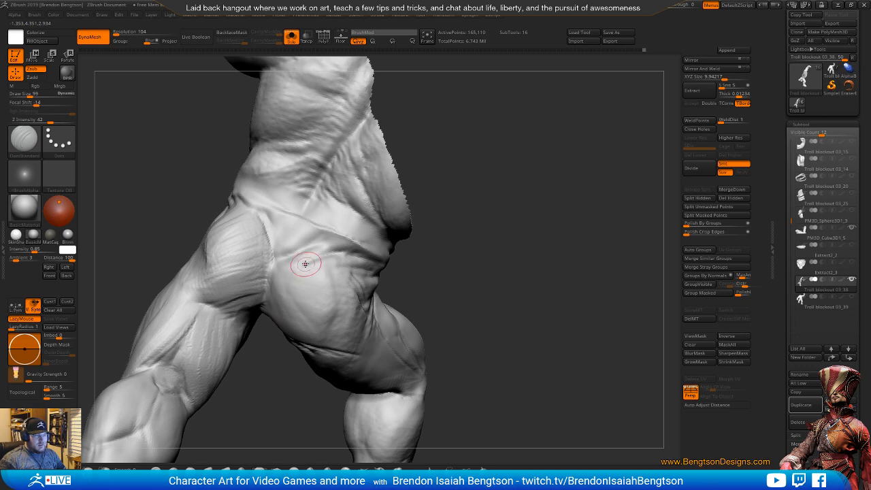
# - Build up the forward leg's buttock with curved ClayBuildup strokes at Draw Size 229
pyautogui.press('1')
pyautogui.press('space')
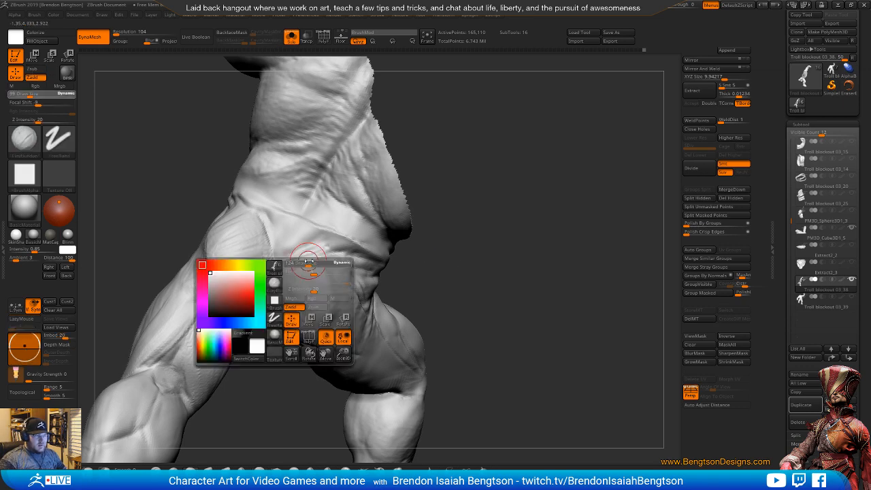
pyautogui.moveTo(308, 274); pyautogui.dragTo(333, 280)
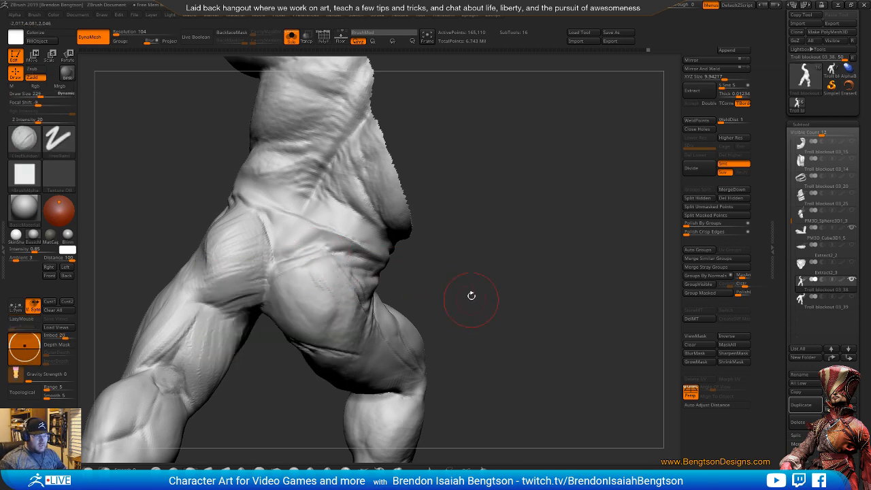
pyautogui.moveTo(472, 296); pyautogui.dragTo(311, 224)
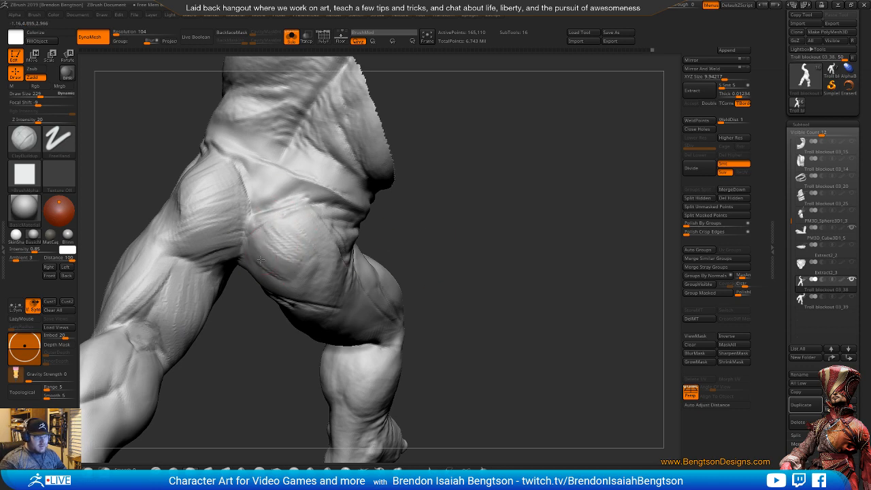
pyautogui.moveTo(239, 352); pyautogui.dragTo(258, 291)
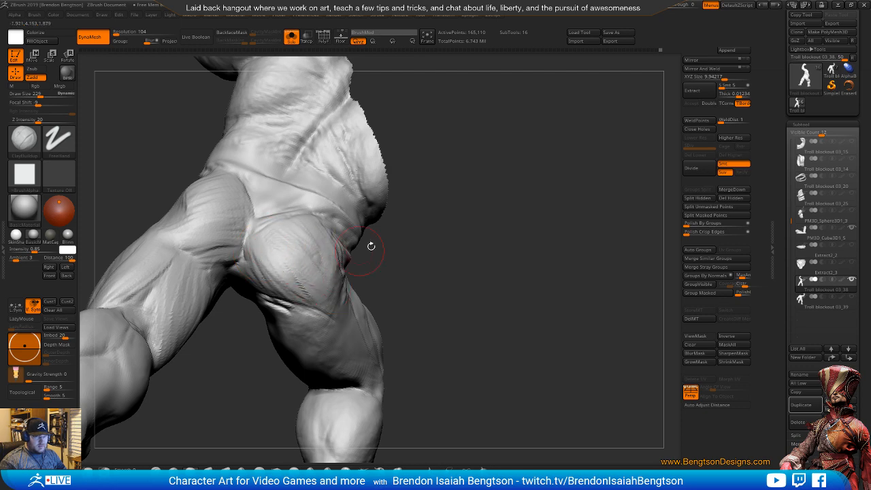
pyautogui.moveTo(369, 244)
pyautogui.mouseDown()
pyautogui.moveTo(499, 288)
pyautogui.moveTo(501, 234)
pyautogui.moveTo(485, 288)
pyautogui.moveTo(495, 239)
pyautogui.moveTo(503, 261)
pyautogui.moveTo(291, 272)
pyautogui.mouseUp()
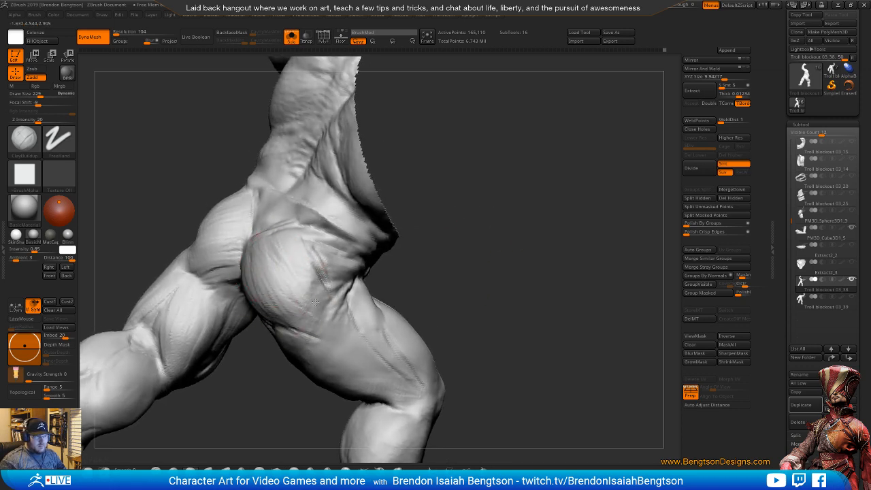
# - Build up the outer hip and outer thigh of the forward leg with ClayBuildup strokes at Draw Size 229
pyautogui.moveTo(455, 280); pyautogui.dragTo(342, 259)
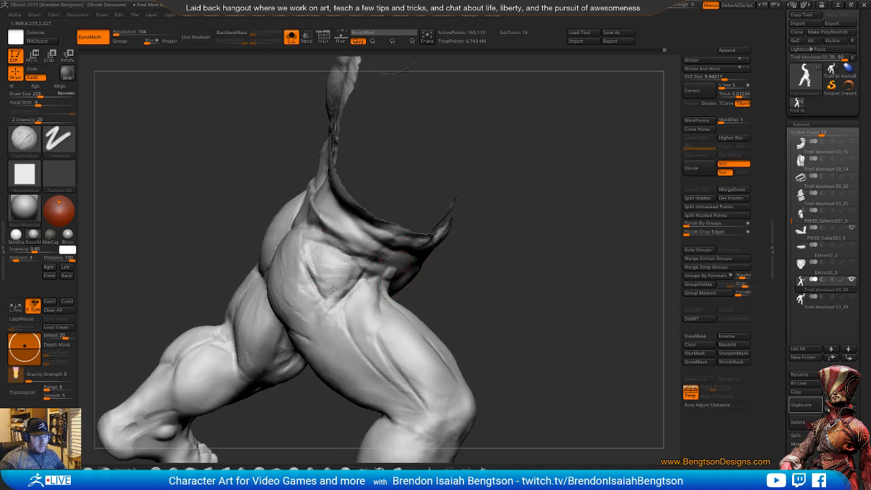
pyautogui.moveTo(490, 281)
pyautogui.mouseDown()
pyautogui.moveTo(508, 276)
pyautogui.moveTo(521, 247)
pyautogui.moveTo(536, 304)
pyautogui.moveTo(566, 297)
pyautogui.moveTo(510, 229)
pyautogui.moveTo(495, 226)
pyautogui.moveTo(500, 259)
pyautogui.moveTo(510, 258)
pyautogui.moveTo(483, 288)
pyautogui.moveTo(463, 272)
pyautogui.moveTo(403, 309)
pyautogui.mouseUp()
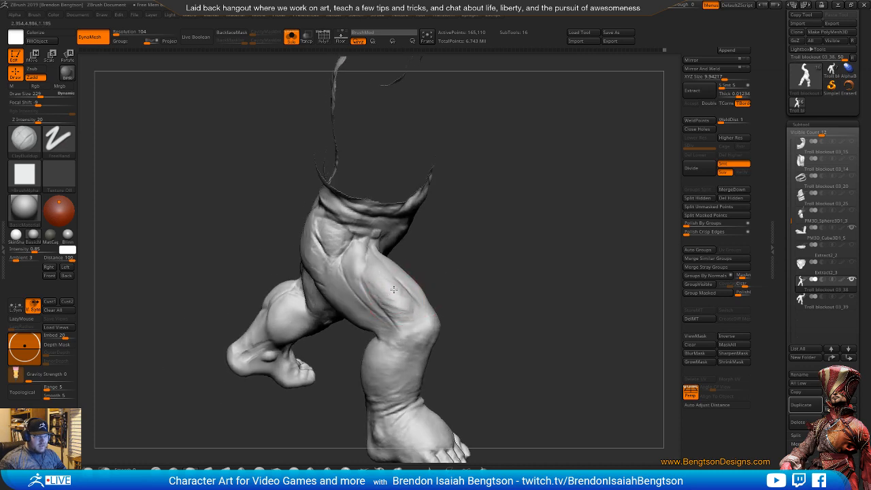
pyautogui.moveTo(379, 272)
pyautogui.mouseDown()
pyautogui.moveTo(463, 276)
pyautogui.moveTo(515, 318)
pyautogui.moveTo(490, 297)
pyautogui.moveTo(292, 211)
pyautogui.mouseUp()
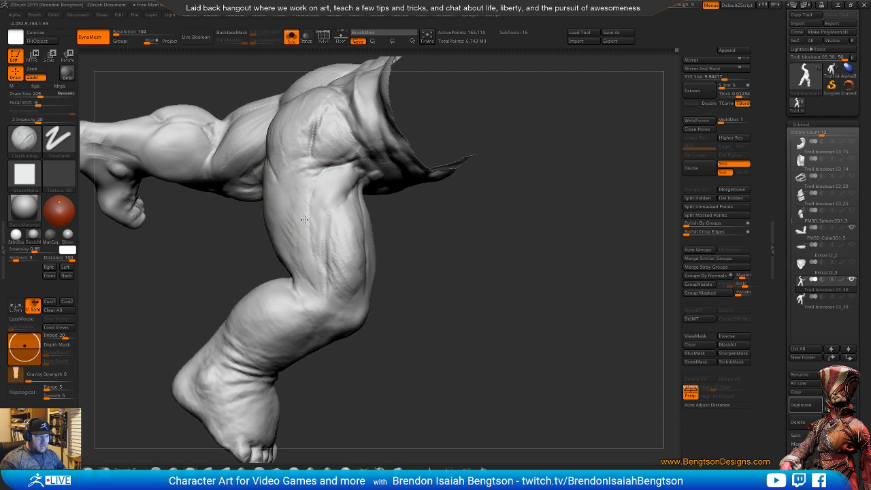
pyautogui.moveTo(385, 291); pyautogui.dragTo(400, 311)
pyautogui.moveTo(314, 257); pyautogui.dragTo(373, 297)
pyautogui.moveTo(307, 257)
pyautogui.mouseDown()
pyautogui.moveTo(420, 257)
pyautogui.moveTo(459, 230)
pyautogui.moveTo(457, 190)
pyautogui.moveTo(448, 337)
pyautogui.mouseUp()
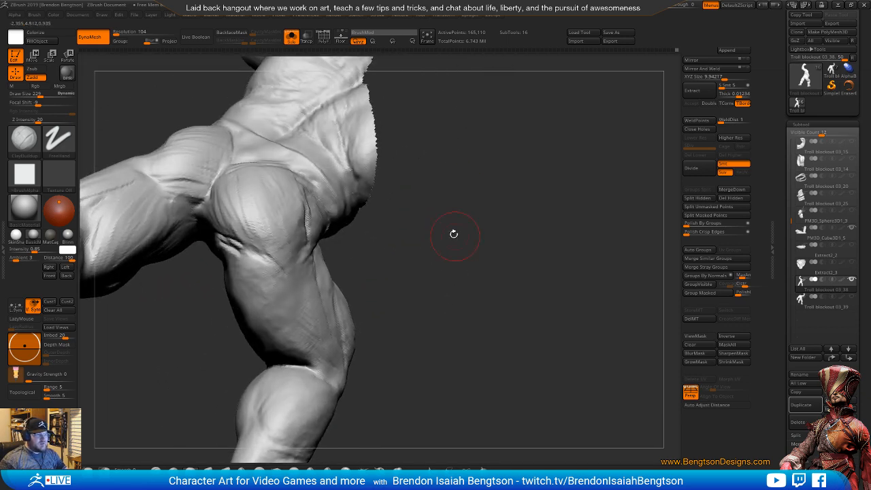
pyautogui.moveTo(422, 250); pyautogui.dragTo(453, 249)
# - Carve the hamstring separation along the back of the forward thigh with DamStandard
pyautogui.press('b')
pyautogui.press('d')
pyautogui.press('s')
pyautogui.moveTo(285, 357)
pyautogui.mouseDown()
pyautogui.moveTo(275, 353)
pyautogui.moveTo(255, 309)
pyautogui.moveTo(248, 275)
pyautogui.mouseUp()
pyautogui.moveTo(410, 323)
pyautogui.mouseDown()
pyautogui.moveTo(413, 222)
pyautogui.moveTo(482, 235)
pyautogui.moveTo(429, 264)
pyautogui.moveTo(461, 239)
pyautogui.moveTo(424, 182)
pyautogui.mouseUp()
# - Fill out the back of the forward thigh with ClayBuildup and carve the outer hamstring edge above the knee with DamStandard
pyautogui.press('b')
pyautogui.press('c')
pyautogui.press('b')
pyautogui.moveTo(453, 234); pyautogui.dragTo(477, 267)
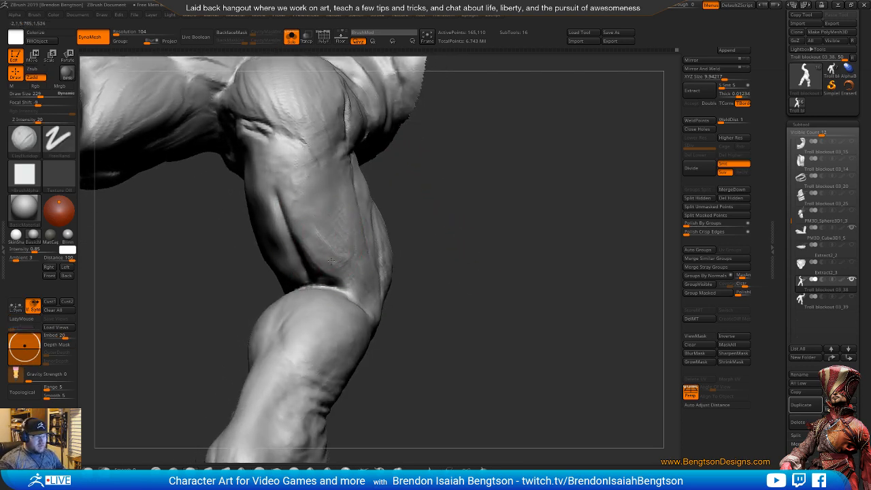
pyautogui.press('b')
pyautogui.press('d')
pyautogui.press('s')
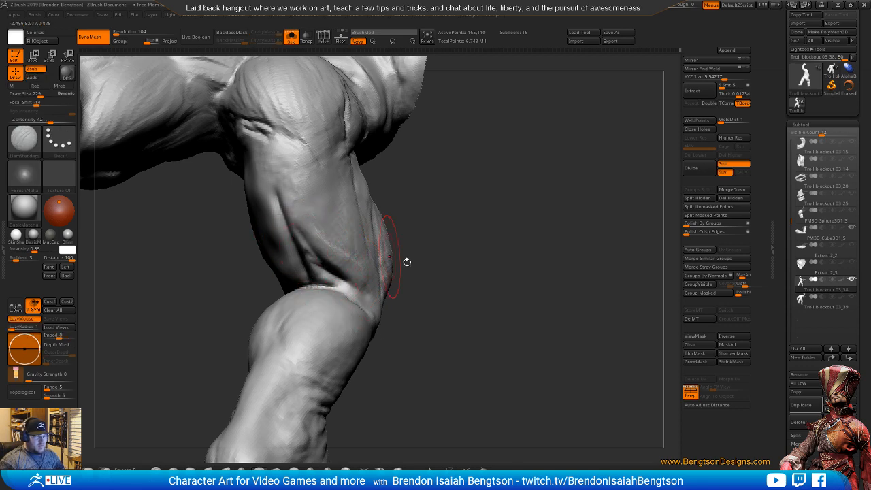
pyautogui.moveTo(407, 262)
pyautogui.mouseDown()
pyautogui.moveTo(445, 235)
pyautogui.moveTo(492, 302)
pyautogui.moveTo(493, 249)
pyautogui.moveTo(466, 247)
pyautogui.moveTo(469, 269)
pyautogui.mouseUp()
# - Build up the outer hamstring and its tendon near the forward knee with ClayBuildup at Draw Size 124
pyautogui.press('b')
pyautogui.press('c')
pyautogui.press('b')
pyautogui.press('space')
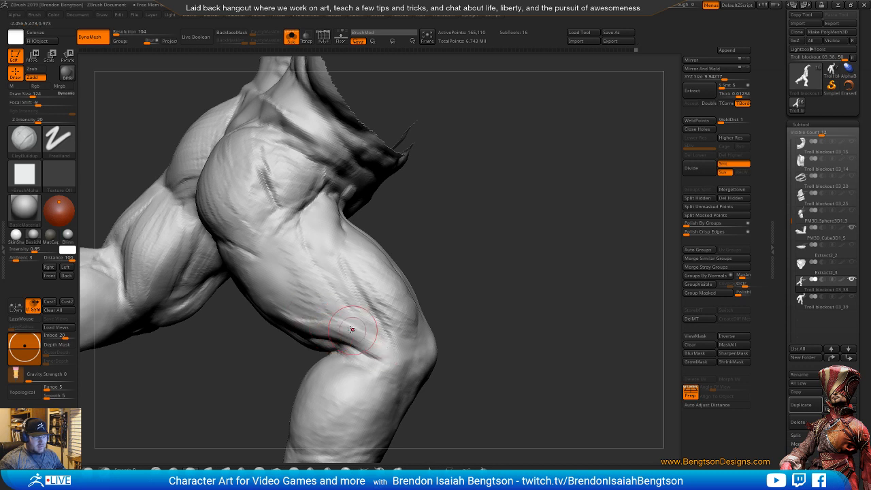
pyautogui.moveTo(511, 286); pyautogui.dragTo(517, 224)
pyautogui.moveTo(374, 258)
pyautogui.mouseDown()
pyautogui.moveTo(353, 251)
pyautogui.moveTo(368, 259)
pyautogui.mouseUp()
pyautogui.moveTo(516, 279)
pyautogui.mouseDown()
pyautogui.moveTo(496, 204)
pyautogui.moveTo(505, 215)
pyautogui.moveTo(492, 229)
pyautogui.moveTo(506, 211)
pyautogui.moveTo(493, 200)
pyautogui.mouseUp()
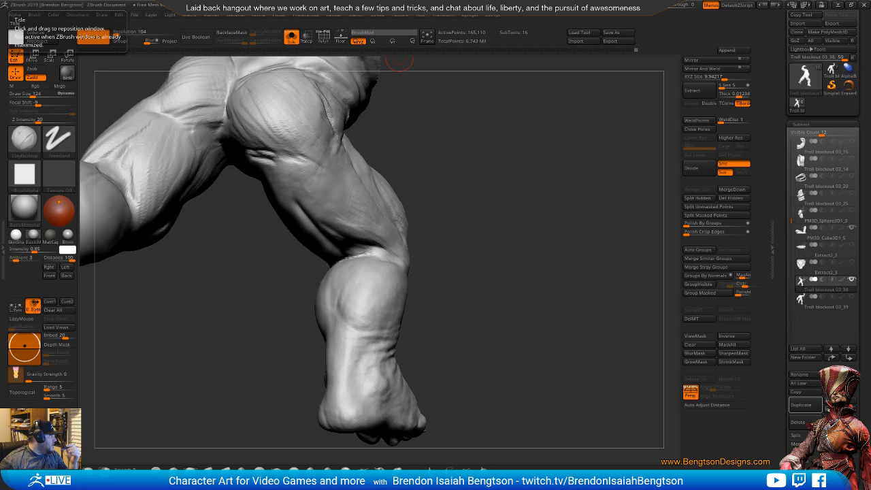
# - Switch to the browser and examine the gluteus maximus and hamstring muscle reference image
pyautogui.moveTo(0, 74); pyautogui.dragTo(454, 19)
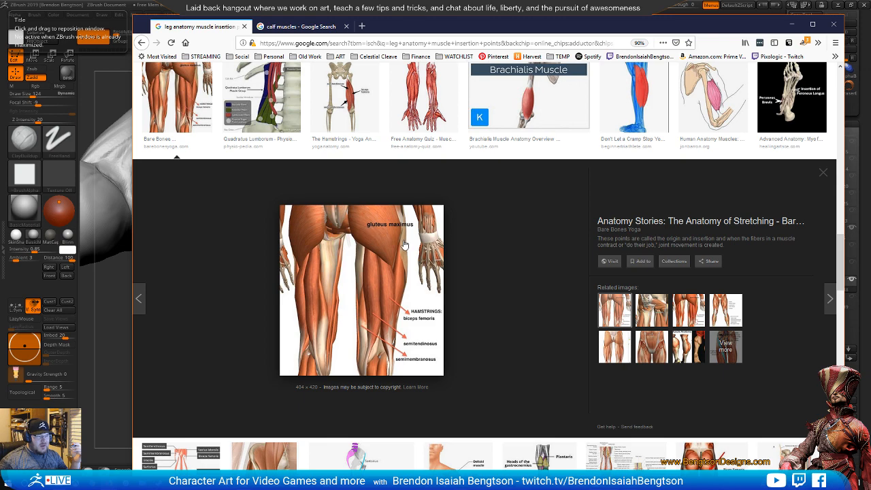
pyautogui.moveTo(605, 27); pyautogui.dragTo(0, 38)
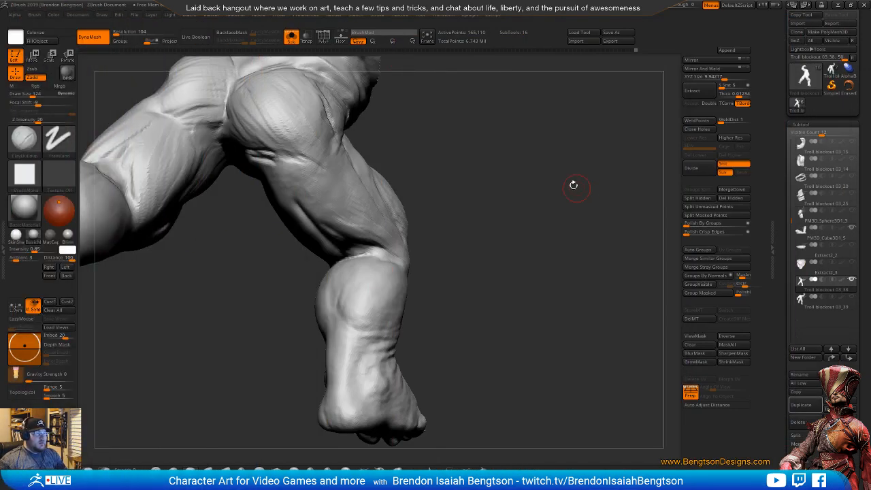
# - Fill in the crease beneath the forward leg's buttock with ClayBuildup at Draw Size 243
pyautogui.moveTo(522, 164); pyautogui.dragTo(498, 166)
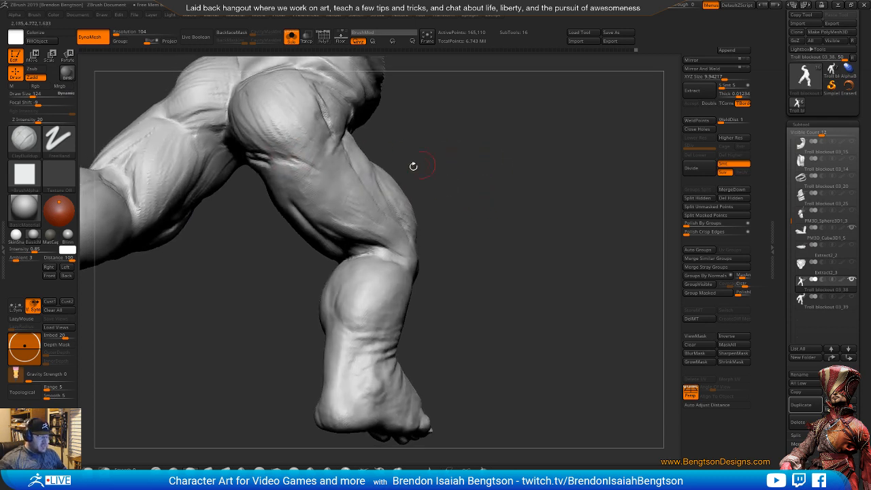
pyautogui.press('space')
pyautogui.moveTo(286, 158)
pyautogui.mouseDown()
pyautogui.moveTo(295, 158)
pyautogui.moveTo(285, 168)
pyautogui.moveTo(296, 170)
pyautogui.moveTo(274, 164)
pyautogui.mouseUp()
# - Reshape the silhouette of the upper back thigh beneath the forward buttock with the Move Topological brush
pyautogui.keyDown('alt'); pyautogui.moveTo(491, 197); pyautogui.dragTo(413, 224); pyautogui.keyUp('alt')
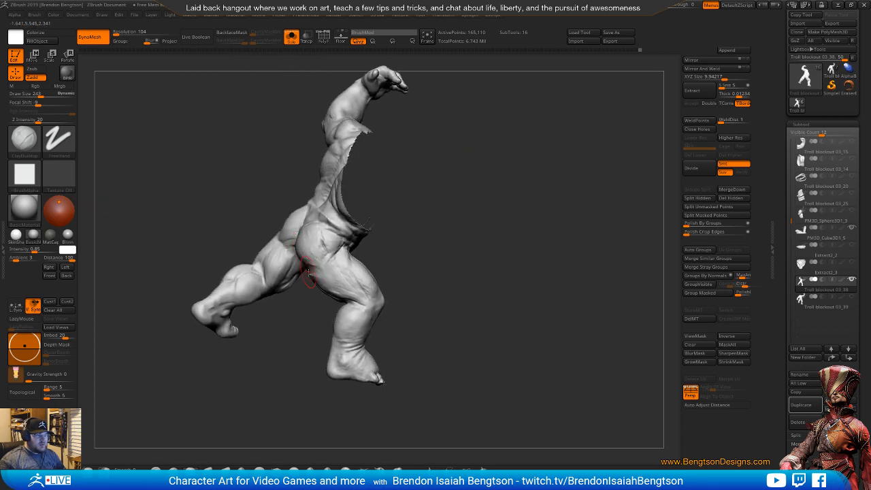
pyautogui.keyDown('alt'); pyautogui.moveTo(463, 249); pyautogui.dragTo(486, 215); pyautogui.keyUp('alt')
pyautogui.press('b')
pyautogui.press('m')
pyautogui.press('t')
pyautogui.moveTo(284, 297)
pyautogui.mouseDown()
pyautogui.moveTo(402, 279)
pyautogui.moveTo(452, 245)
pyautogui.moveTo(454, 194)
pyautogui.moveTo(439, 204)
pyautogui.mouseUp()
pyautogui.moveTo(303, 232); pyautogui.dragTo(282, 222)
# - Build up the upper hamstrings of the forward leg with ClayBuildup at Draw Size 243 and smooth them into the thigh
pyautogui.press('b')
pyautogui.press('c')
pyautogui.press('b')
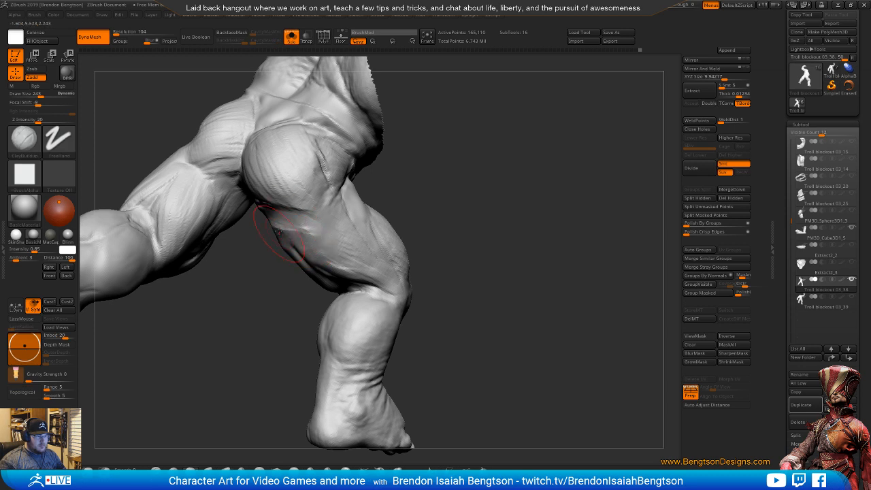
pyautogui.press('b')
pyautogui.press('m')
pyautogui.press('t')
pyautogui.press('shift')
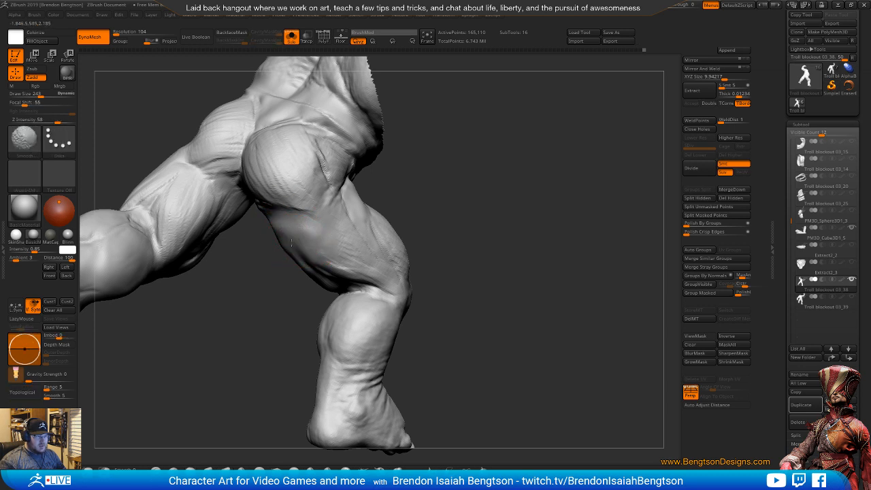
# - Smooth the back of the forward thigh and carve the hamstring origin beneath the buttock with DamStandard at Draw Size 243
pyautogui.moveTo(478, 265)
pyautogui.keyDown('alt'); pyautogui.mouseDown()
pyautogui.moveTo(479, 224)
pyautogui.moveTo(476, 247)
pyautogui.moveTo(528, 195)
pyautogui.moveTo(458, 190)
pyautogui.mouseUp(); pyautogui.keyUp('alt')
pyautogui.moveTo(458, 190)
pyautogui.mouseDown()
pyautogui.moveTo(484, 202)
pyautogui.moveTo(451, 255)
pyautogui.moveTo(346, 270)
pyautogui.moveTo(302, 210)
pyautogui.moveTo(230, 270)
pyautogui.mouseUp()
pyautogui.press('b')
pyautogui.press('d')
pyautogui.press('s')
pyautogui.press('shift')
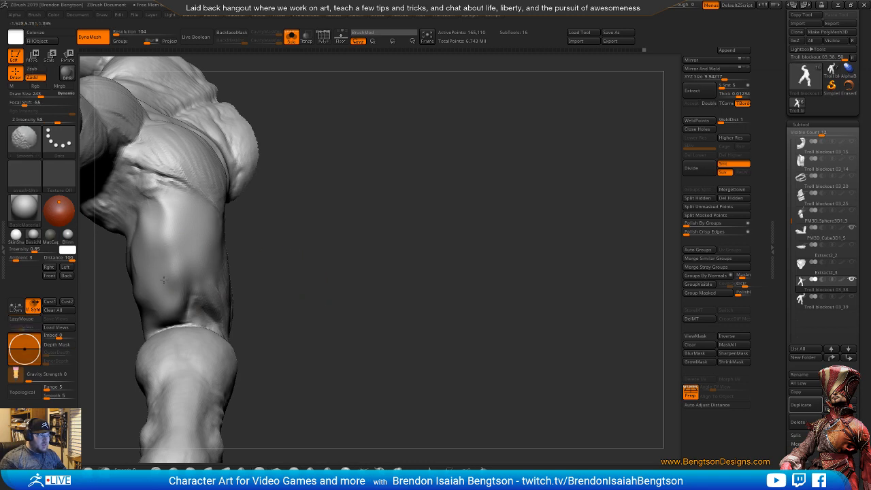
pyautogui.moveTo(309, 297); pyautogui.dragTo(446, 235)
pyautogui.moveTo(372, 185); pyautogui.dragTo(356, 201)
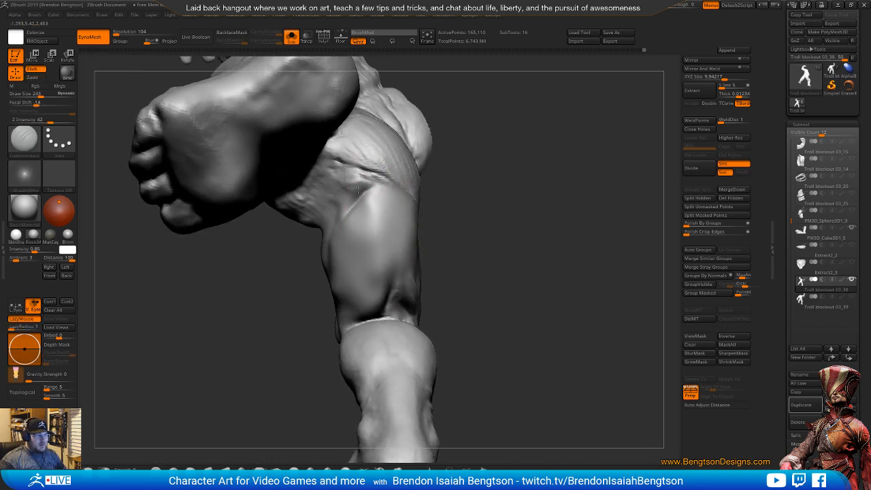
# - Carve the split between the hamstrings and the crease beneath the forward buttock with DamStandard, undoing stray strokes
pyautogui.moveTo(508, 231); pyautogui.dragTo(380, 218)
pyautogui.moveTo(397, 259); pyautogui.dragTo(378, 190)
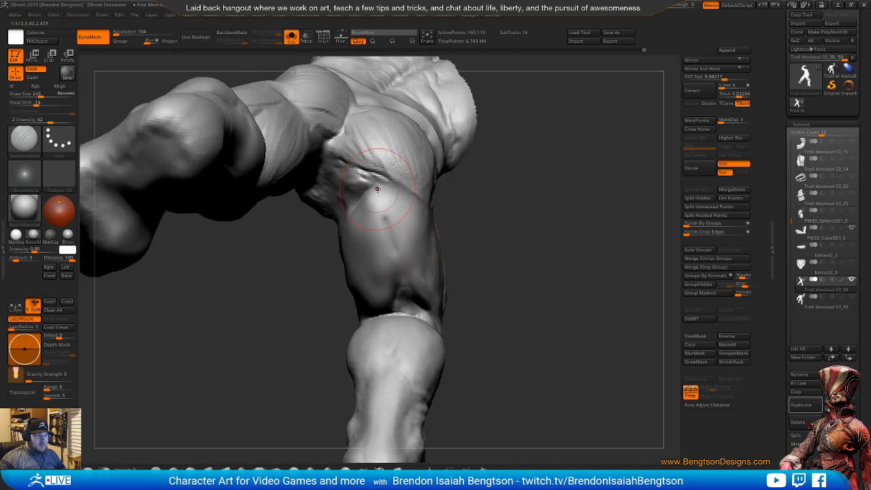
pyautogui.hotkey('ctrl', 'z')
pyautogui.moveTo(385, 242)
pyautogui.mouseDown()
pyautogui.moveTo(379, 202)
pyautogui.moveTo(401, 294)
pyautogui.mouseUp()
pyautogui.hotkey('ctrl', 'z')
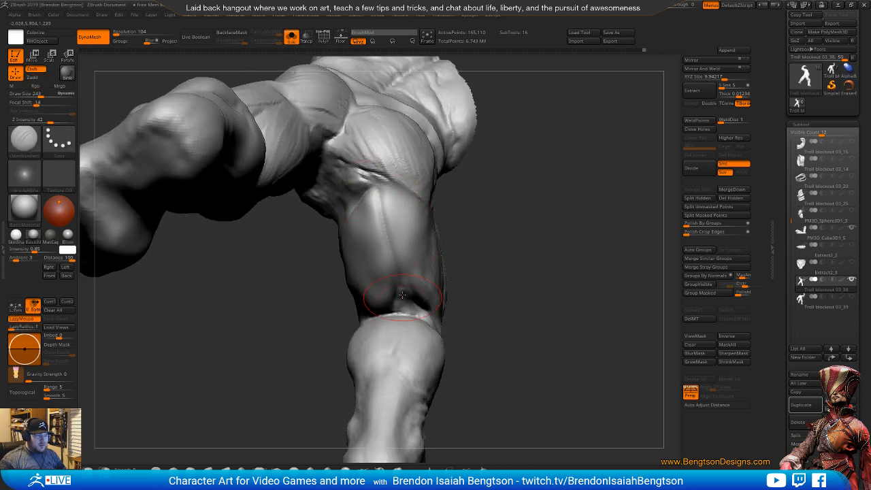
pyautogui.moveTo(452, 222); pyautogui.dragTo(485, 254)
pyautogui.moveTo(377, 181); pyautogui.dragTo(433, 215)
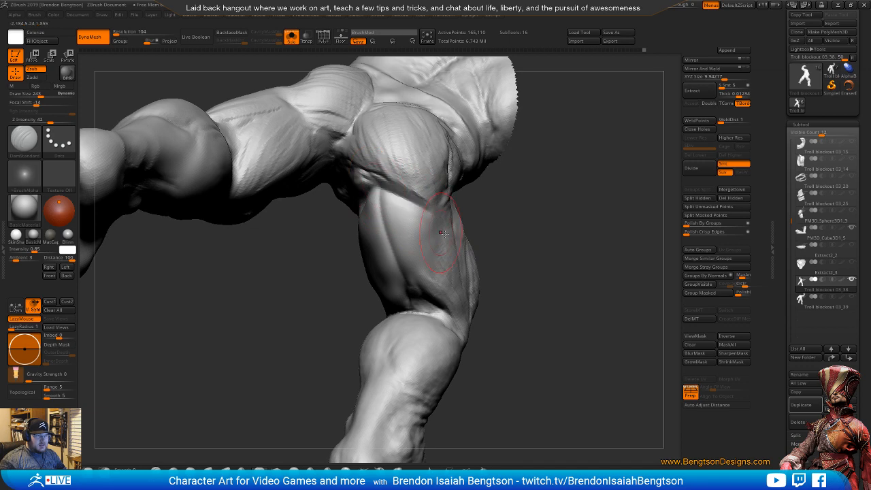
# - Build up the hamstring volumes on the back of the forward thigh with ClayBuildup at Draw Size 243 and smooth the strokes
pyautogui.moveTo(493, 247); pyautogui.dragTo(534, 256)
pyautogui.press('shift')
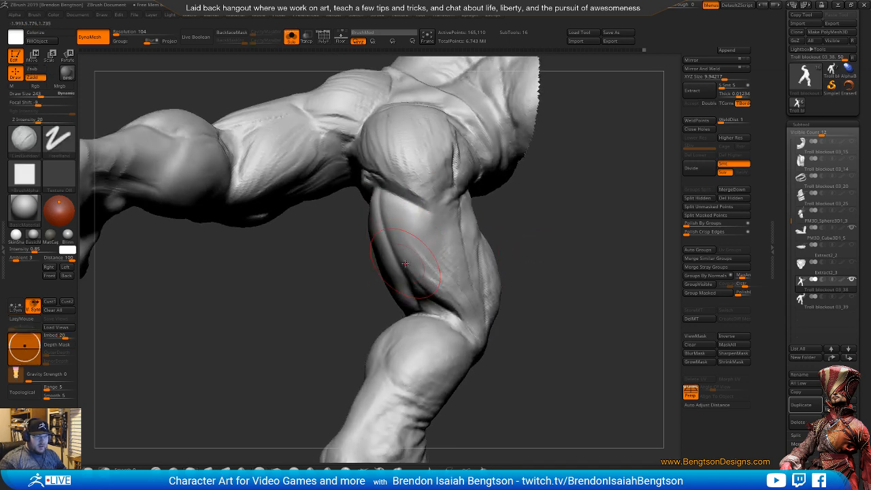
pyautogui.moveTo(405, 263)
pyautogui.keyDown('shift'); pyautogui.mouseDown()
pyautogui.moveTo(422, 258)
pyautogui.moveTo(397, 229)
pyautogui.mouseUp(); pyautogui.keyUp('shift')
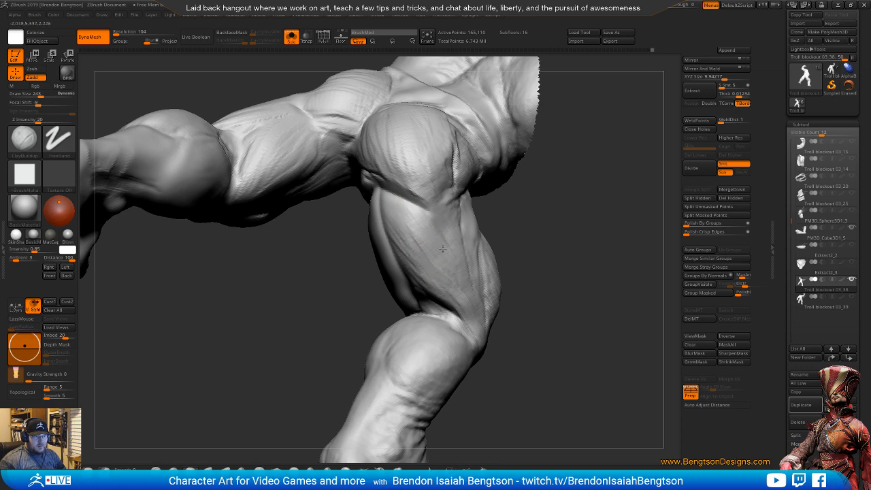
pyautogui.moveTo(582, 274)
pyautogui.mouseDown()
pyautogui.moveTo(600, 298)
pyautogui.moveTo(565, 265)
pyautogui.moveTo(586, 241)
pyautogui.moveTo(584, 300)
pyautogui.mouseUp()
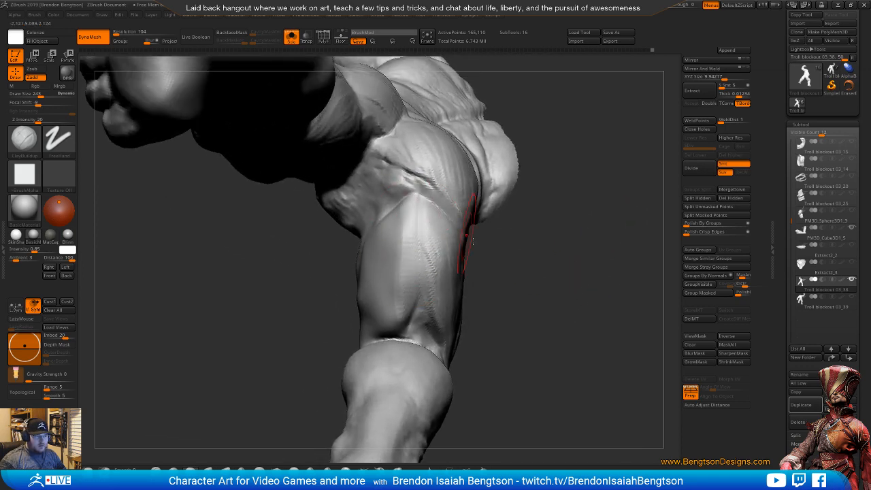
pyautogui.moveTo(401, 272); pyautogui.dragTo(379, 284, button='right')
pyautogui.moveTo(379, 286)
pyautogui.mouseDown()
pyautogui.moveTo(393, 312)
pyautogui.moveTo(381, 308)
pyautogui.mouseUp()
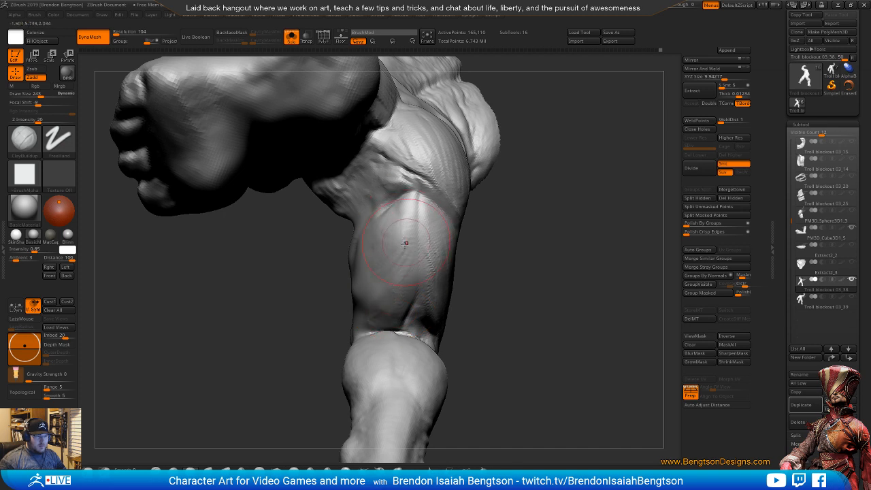
pyautogui.moveTo(392, 281); pyautogui.dragTo(375, 304)
pyautogui.moveTo(504, 272)
pyautogui.mouseDown()
pyautogui.moveTo(549, 292)
pyautogui.moveTo(494, 241)
pyautogui.moveTo(492, 264)
pyautogui.mouseUp()
# - Carve the muscle separation running down the inner thigh to the forward knee with DamStandard at Draw Size 163
pyautogui.press('space')
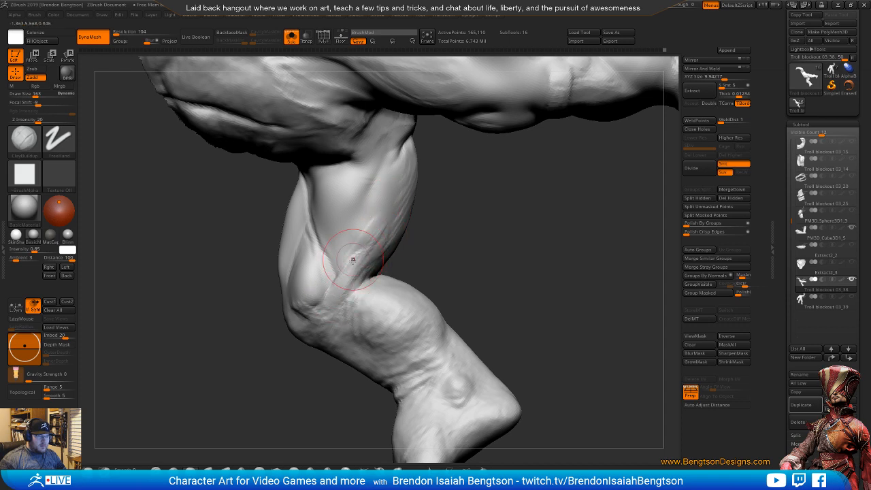
pyautogui.moveTo(462, 246); pyautogui.dragTo(445, 241)
pyautogui.press('b')
pyautogui.press('d')
pyautogui.press('s')
pyautogui.moveTo(408, 149); pyautogui.dragTo(362, 259)
pyautogui.moveTo(404, 183); pyautogui.dragTo(436, 206, button='right')
# - Build up the inner thigh muscles of the forward leg with ClayBuildup at Draw Size 163 and quick-save the project
pyautogui.press('b')
pyautogui.press('c')
pyautogui.press('b')
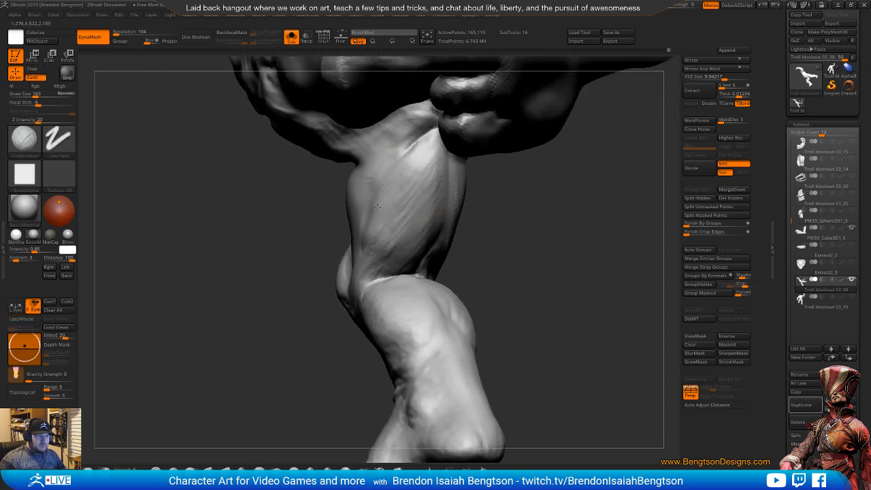
pyautogui.moveTo(555, 286)
pyautogui.mouseDown()
pyautogui.moveTo(550, 249)
pyautogui.moveTo(554, 367)
pyautogui.moveTo(433, 414)
pyautogui.moveTo(408, 367)
pyautogui.mouseUp()
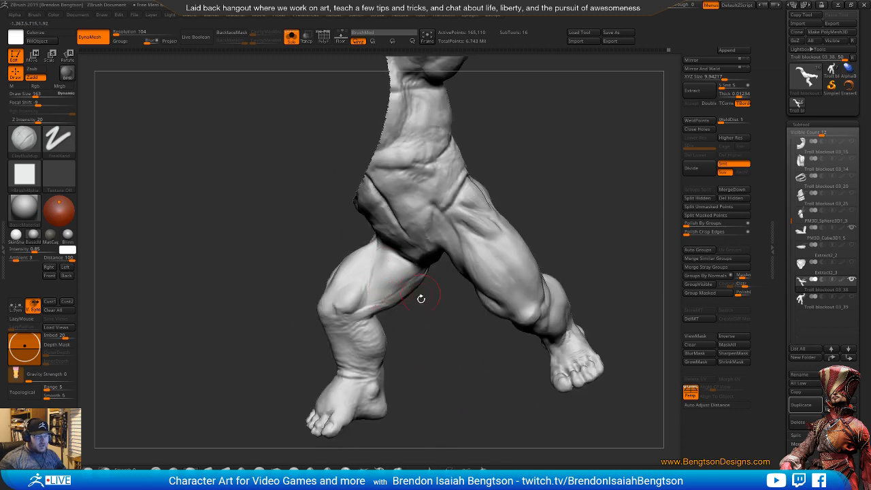
pyautogui.moveTo(421, 298); pyautogui.dragTo(559, 266)
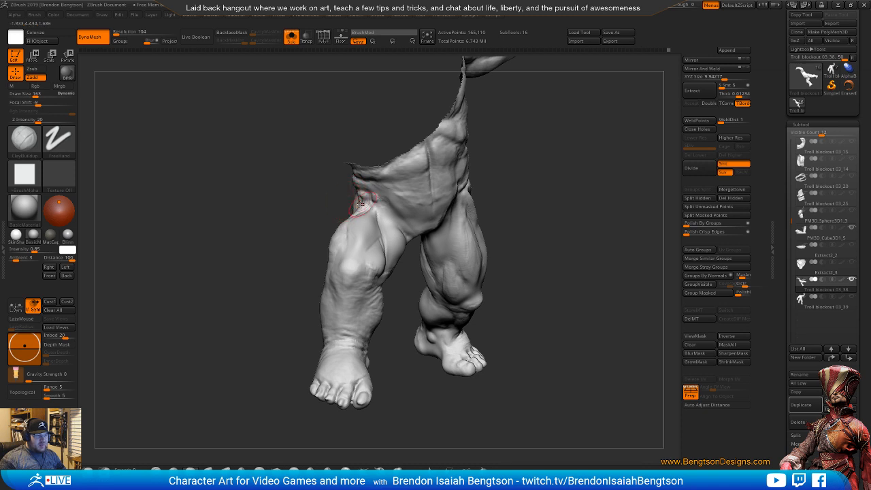
pyautogui.hotkey('ctrl', 's')
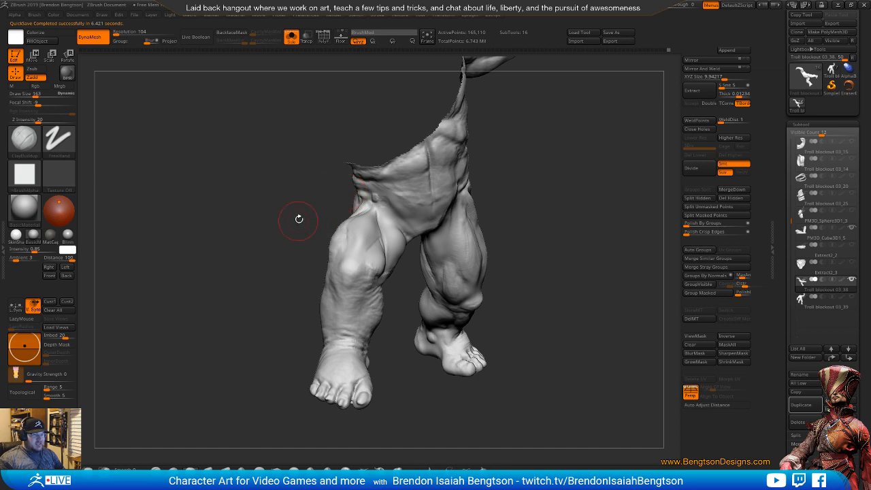
# - Carve the hamstring split above the back of the forward knee with DamStandard at Draw Size 163
pyautogui.moveTo(566, 247); pyautogui.dragTo(567, 267)
pyautogui.moveTo(492, 216)
pyautogui.mouseDown()
pyautogui.moveTo(507, 323)
pyautogui.moveTo(478, 190)
pyautogui.moveTo(410, 215)
pyautogui.mouseUp()
pyautogui.press('b')
pyautogui.press('d')
pyautogui.press('s')
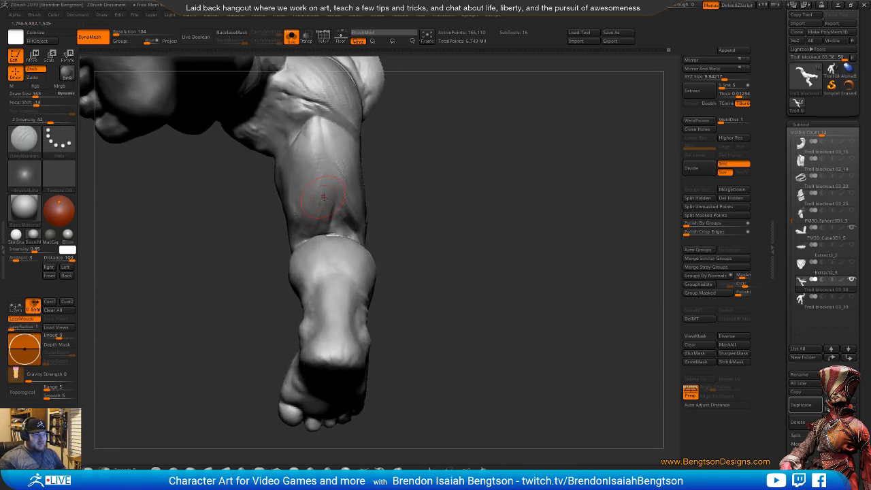
pyautogui.moveTo(333, 206); pyautogui.dragTo(302, 247)
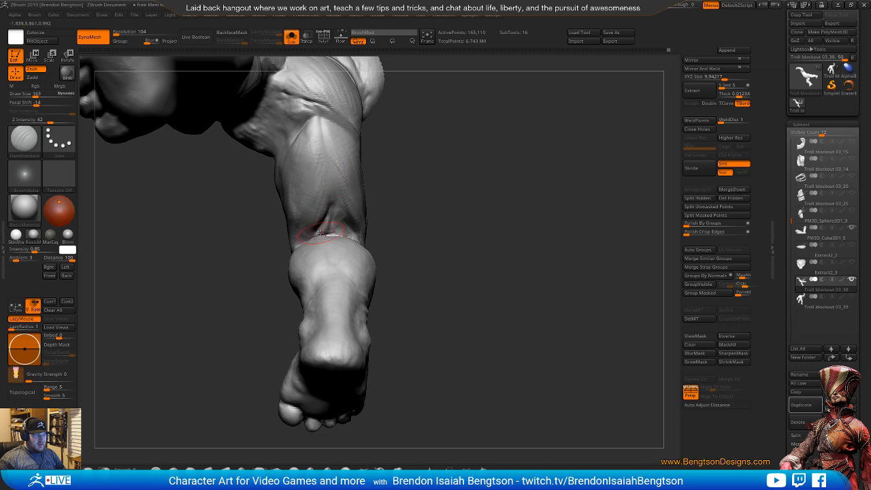
# - Build up the hamstrings above the knee and along the inner thigh of the forward leg with ClayBuildup at Draw Size 163
pyautogui.press('b')
pyautogui.press('c')
pyautogui.press('b')
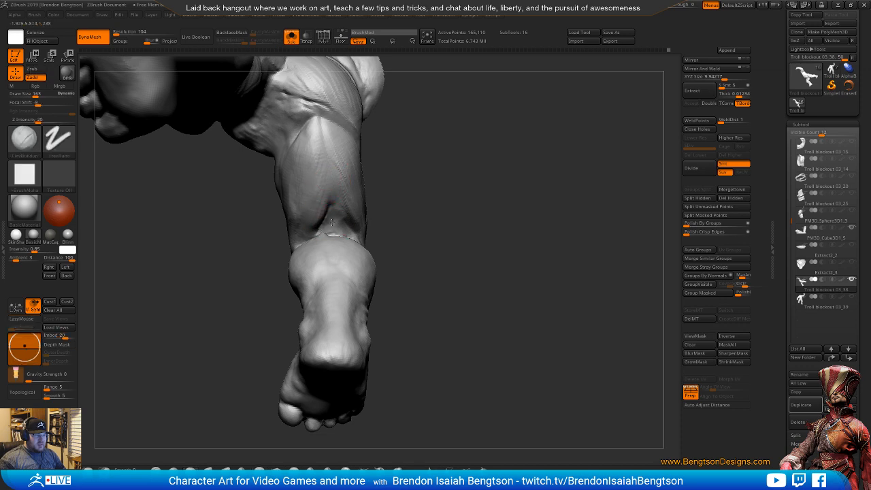
pyautogui.moveTo(445, 231)
pyautogui.mouseDown()
pyautogui.moveTo(343, 220)
pyautogui.moveTo(400, 195)
pyautogui.mouseUp()
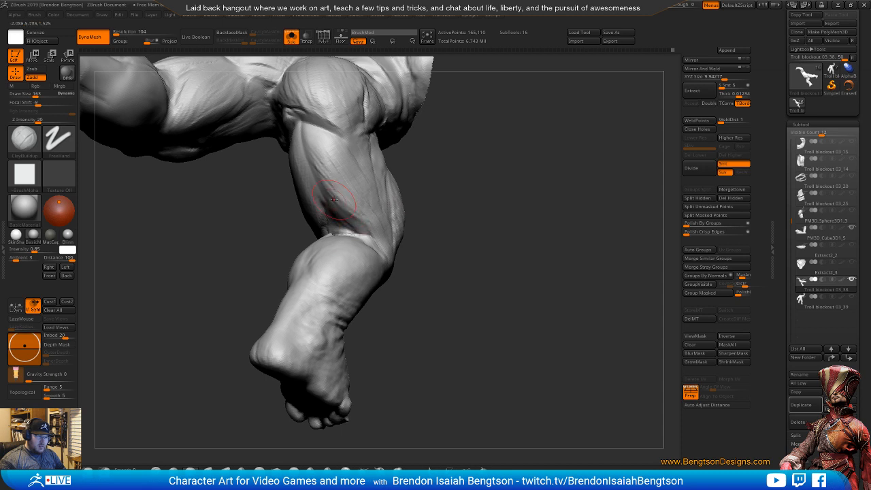
pyautogui.moveTo(540, 270)
pyautogui.mouseDown()
pyautogui.moveTo(550, 270)
pyautogui.moveTo(551, 299)
pyautogui.moveTo(560, 273)
pyautogui.moveTo(420, 245)
pyautogui.mouseUp()
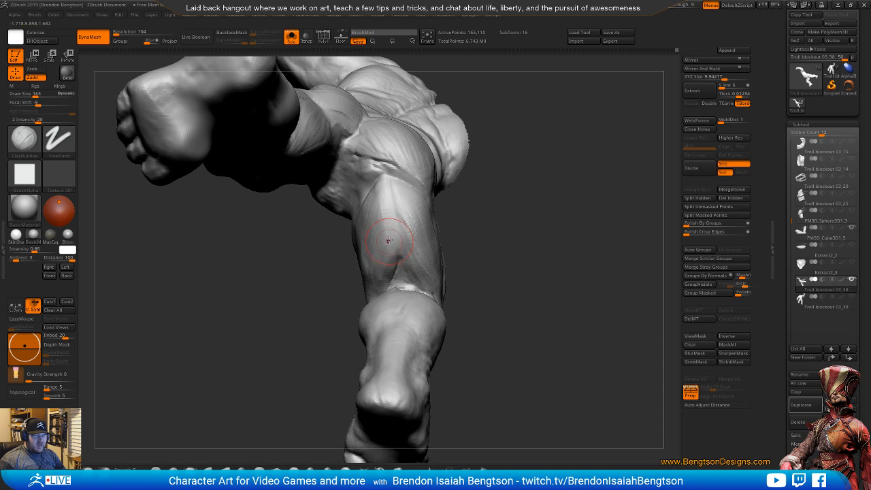
pyautogui.moveTo(529, 242)
pyautogui.mouseDown()
pyautogui.moveTo(524, 249)
pyautogui.moveTo(525, 239)
pyautogui.moveTo(390, 179)
pyautogui.mouseUp()
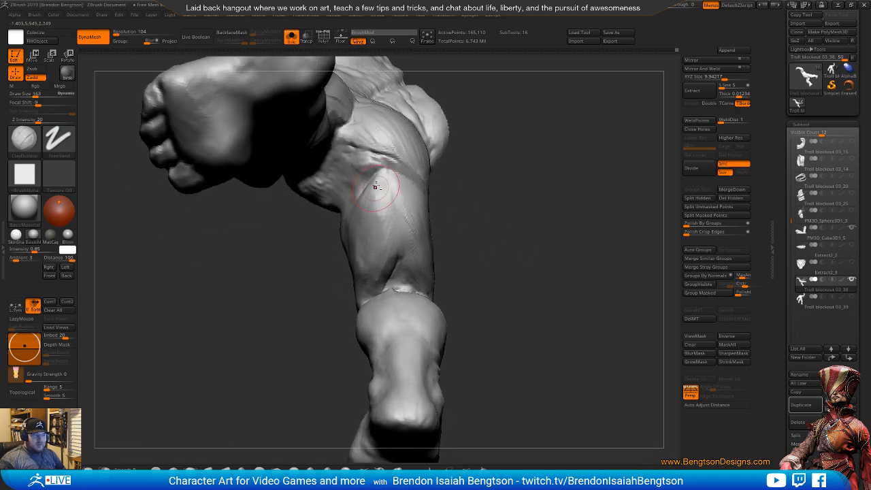
pyautogui.moveTo(485, 224)
pyautogui.mouseDown()
pyautogui.moveTo(492, 290)
pyautogui.moveTo(519, 192)
pyautogui.moveTo(488, 161)
pyautogui.moveTo(541, 146)
pyautogui.moveTo(435, 245)
pyautogui.moveTo(414, 327)
pyautogui.moveTo(367, 198)
pyautogui.mouseUp()
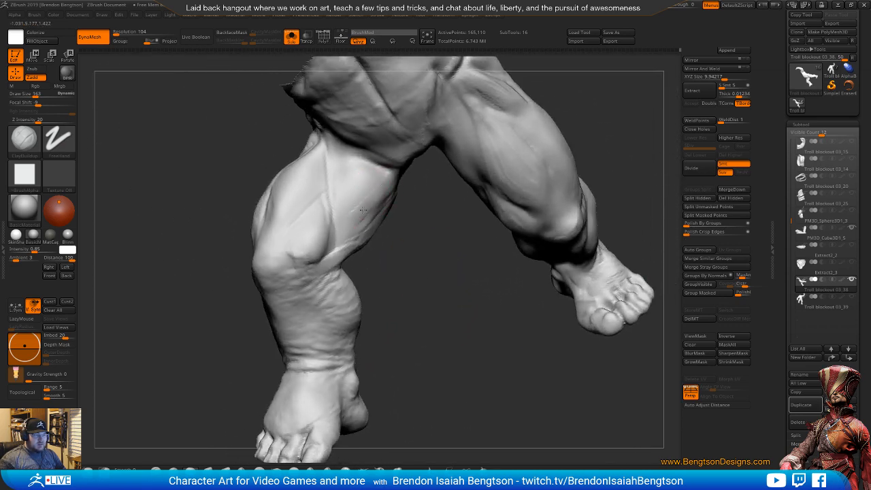
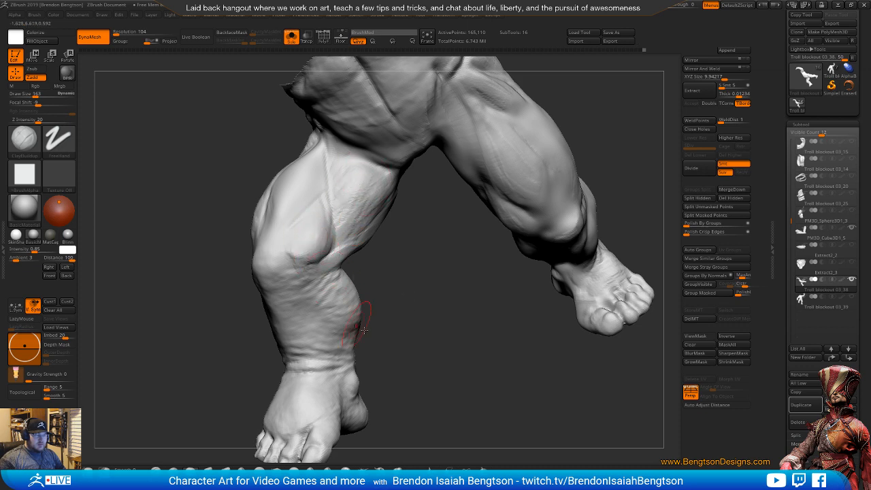
# - Reshape the forward leg's lower leg and ankle silhouette with Move Topological at Draw Size 182
pyautogui.moveTo(436, 331)
pyautogui.mouseDown()
pyautogui.moveTo(388, 359)
pyautogui.moveTo(368, 274)
pyautogui.mouseUp()
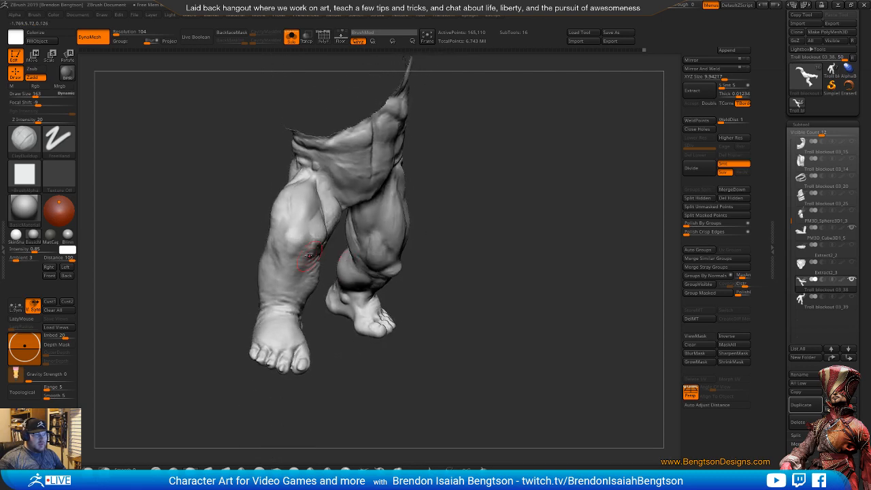
pyautogui.moveTo(484, 277); pyautogui.dragTo(357, 204)
pyautogui.moveTo(396, 165)
pyautogui.mouseDown()
pyautogui.moveTo(438, 198)
pyautogui.moveTo(445, 270)
pyautogui.moveTo(313, 289)
pyautogui.mouseUp()
pyautogui.press('space')
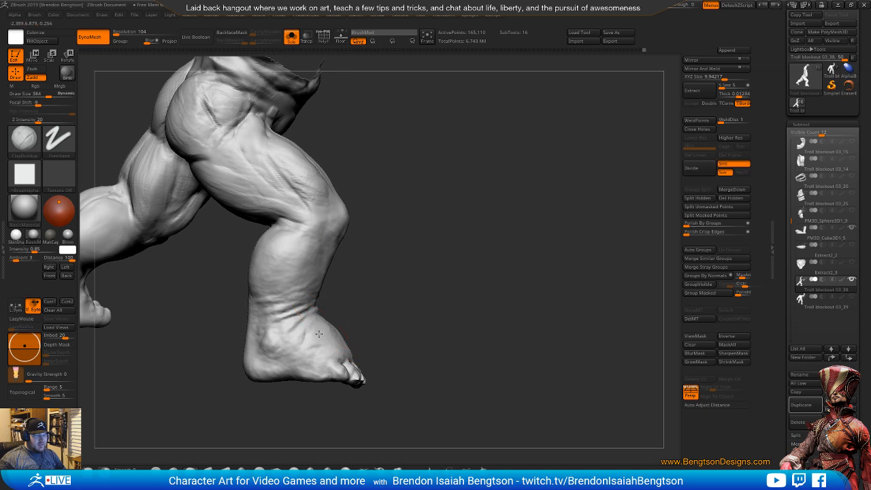
pyautogui.press('b')
pyautogui.press('m')
pyautogui.press('t')
pyautogui.moveTo(470, 326)
pyautogui.mouseDown()
pyautogui.moveTo(319, 339)
pyautogui.moveTo(381, 311)
pyautogui.moveTo(341, 327)
pyautogui.mouseUp()
pyautogui.press('space')
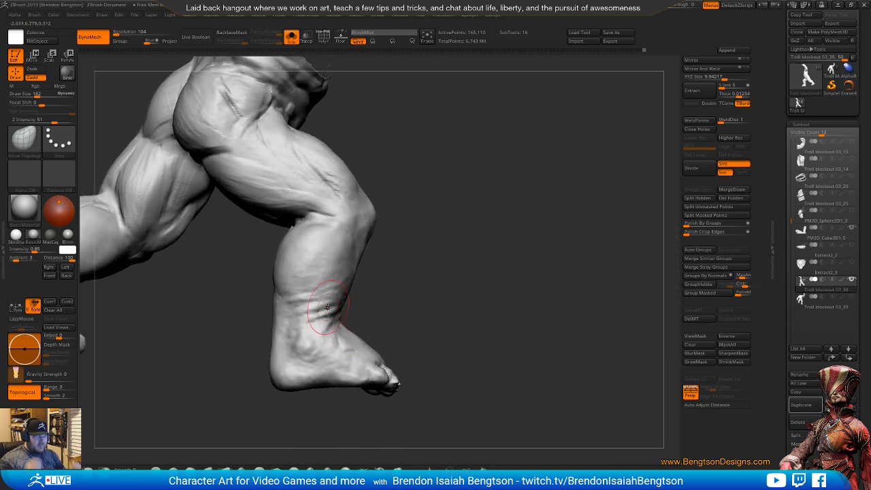
pyautogui.moveTo(402, 312)
pyautogui.mouseDown()
pyautogui.moveTo(364, 343)
pyautogui.moveTo(409, 383)
pyautogui.moveTo(349, 309)
pyautogui.mouseUp()
pyautogui.moveTo(356, 379)
pyautogui.mouseDown()
pyautogui.moveTo(444, 328)
pyautogui.moveTo(430, 336)
pyautogui.moveTo(288, 247)
pyautogui.moveTo(306, 274)
pyautogui.moveTo(301, 259)
pyautogui.mouseUp()
# - Adjust the forward foot's shape around the instep and toes with Move Topological at Draw Sizes 289 and 182
pyautogui.press('space')
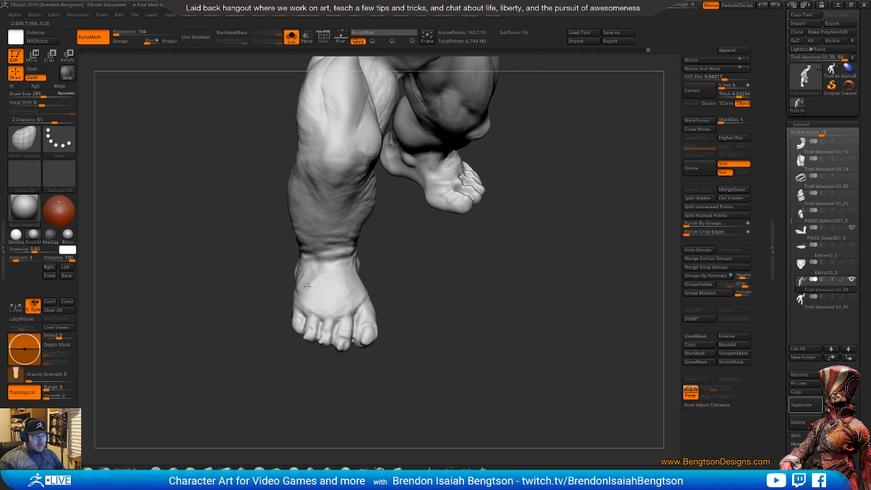
pyautogui.moveTo(405, 294)
pyautogui.mouseDown()
pyautogui.moveTo(379, 280)
pyautogui.moveTo(363, 289)
pyautogui.mouseUp()
pyautogui.press('space')
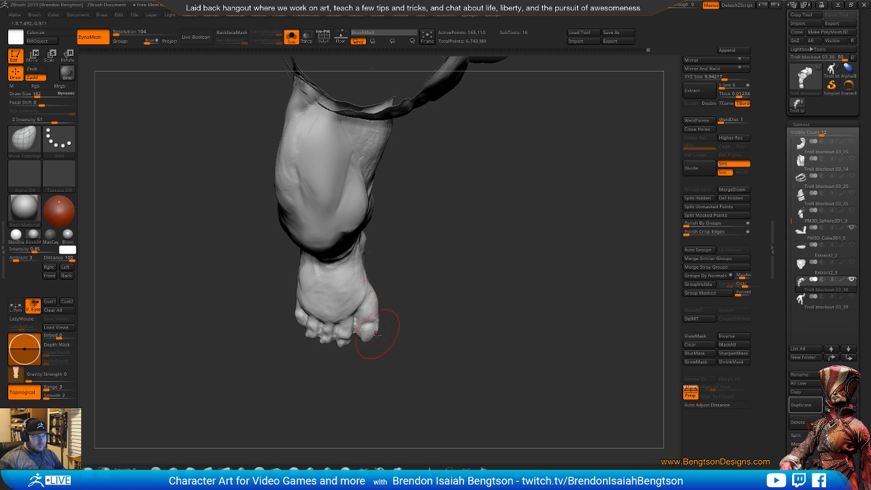
pyautogui.moveTo(393, 308); pyautogui.dragTo(393, 356)
pyautogui.moveTo(330, 272); pyautogui.dragTo(348, 280)
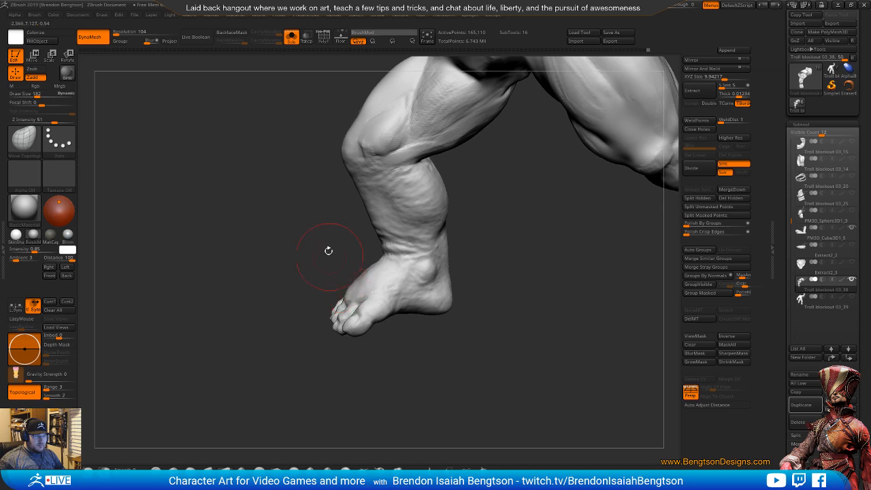
# - Build up the top of the forward foot with ClayBuildup at Draw Size 182 and smooth the surface
pyautogui.press('b')
pyautogui.press('c')
pyautogui.press('b')
pyautogui.moveTo(328, 250)
pyautogui.mouseDown()
pyautogui.moveTo(340, 278)
pyautogui.moveTo(353, 272)
pyautogui.mouseUp()
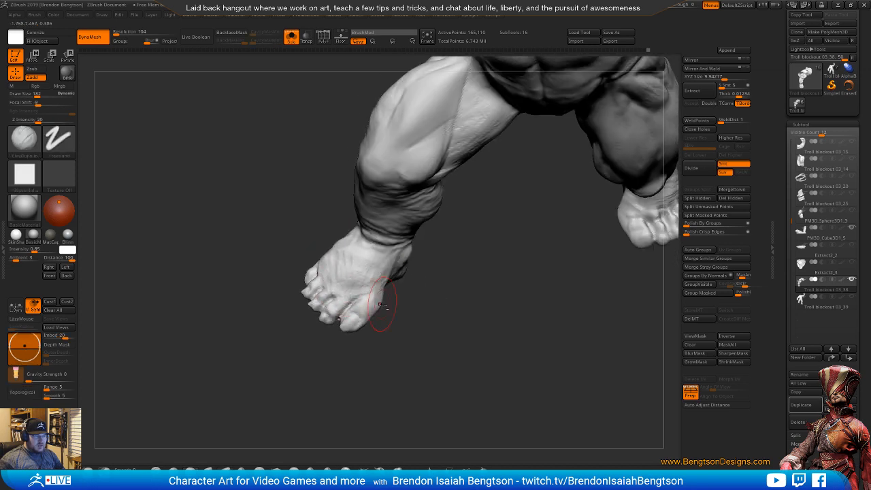
pyautogui.moveTo(408, 334); pyautogui.dragTo(447, 317)
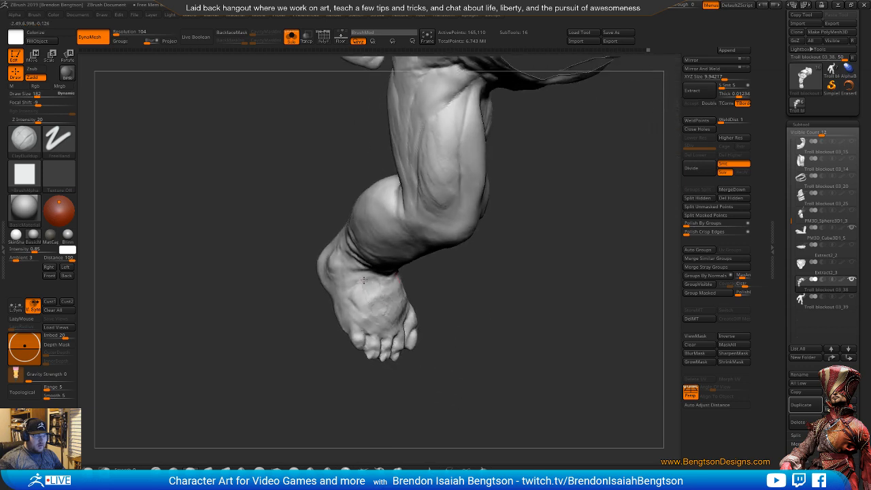
pyautogui.moveTo(380, 311)
pyautogui.mouseDown()
pyautogui.moveTo(362, 315)
pyautogui.moveTo(353, 300)
pyautogui.mouseUp()
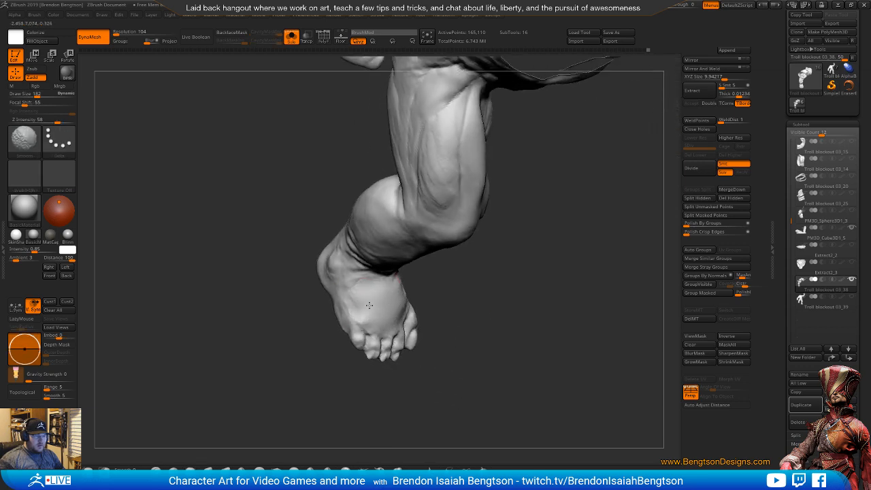
pyautogui.moveTo(431, 309)
pyautogui.mouseDown()
pyautogui.moveTo(468, 323)
pyautogui.moveTo(458, 295)
pyautogui.moveTo(481, 348)
pyautogui.moveTo(502, 332)
pyautogui.mouseUp()
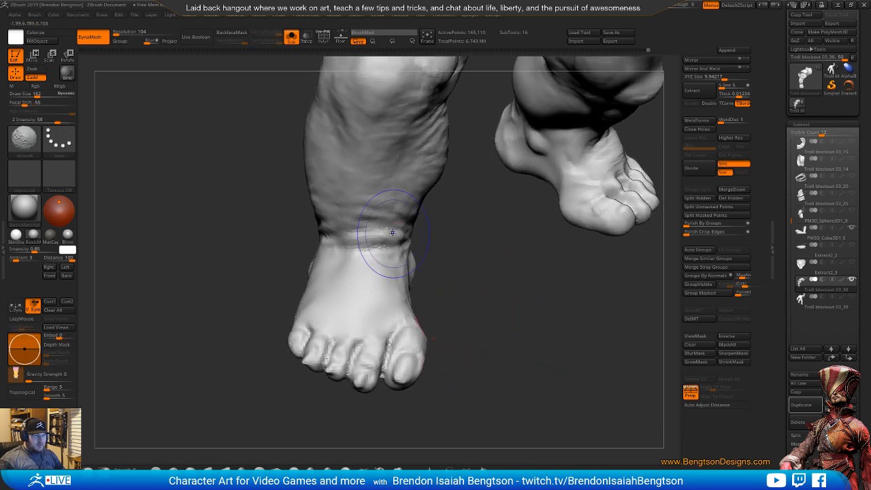
# - Smooth out the creases around the forward ankle and the rough surface of the calf at Draw Size 182
pyautogui.keyDown('shift'); pyautogui.moveTo(396, 243); pyautogui.dragTo(336, 213); pyautogui.keyUp('shift')
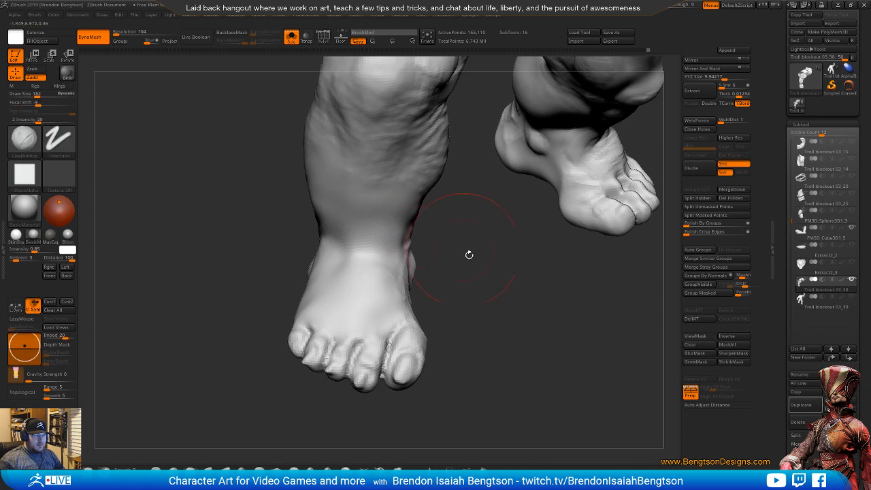
pyautogui.moveTo(468, 252); pyautogui.dragTo(546, 287)
pyautogui.keyDown('shift'); pyautogui.moveTo(395, 197); pyautogui.dragTo(403, 215); pyautogui.keyUp('shift')
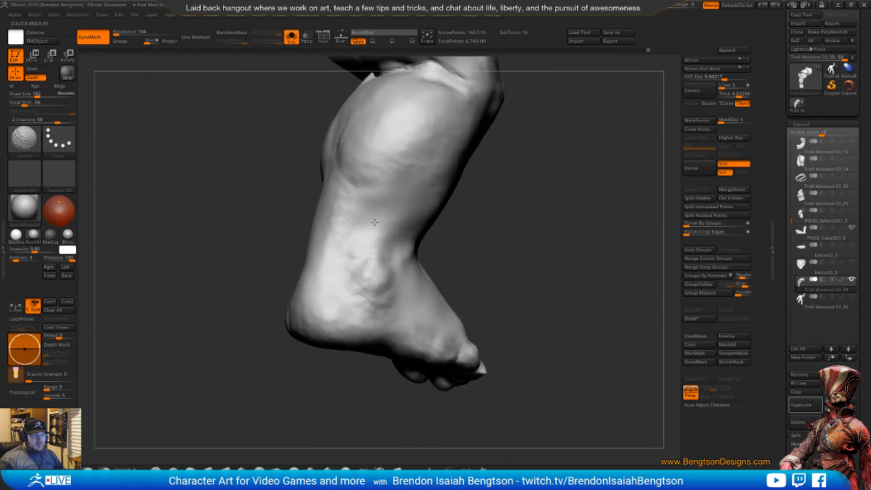
pyautogui.moveTo(505, 253)
pyautogui.keyDown('alt'); pyautogui.mouseDown()
pyautogui.moveTo(515, 206)
pyautogui.moveTo(525, 245)
pyautogui.moveTo(556, 217)
pyautogui.mouseUp(); pyautogui.keyUp('alt')
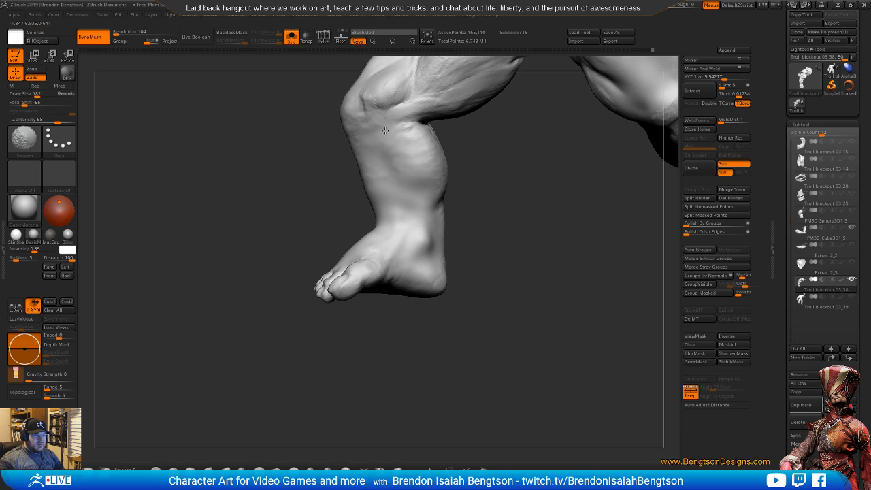
pyautogui.moveTo(443, 209)
pyautogui.mouseDown()
pyautogui.moveTo(534, 206)
pyautogui.moveTo(505, 275)
pyautogui.moveTo(481, 271)
pyautogui.mouseUp()
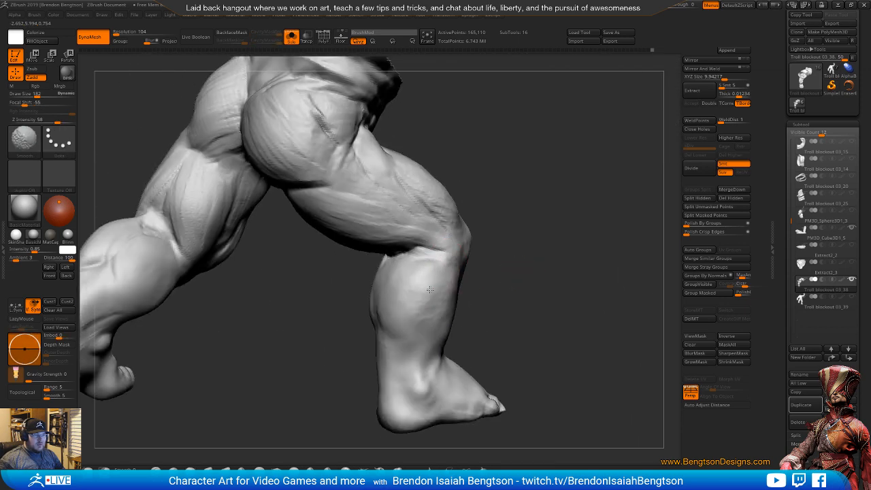
# - Carve the lower edge of the calf muscle and both sides of the Achilles tendon with DamStandard at Draw Size 86
pyautogui.moveTo(543, 237)
pyautogui.mouseDown()
pyautogui.moveTo(526, 200)
pyautogui.moveTo(516, 198)
pyautogui.mouseUp()
pyautogui.press('space')
pyautogui.moveTo(403, 225); pyautogui.dragTo(396, 226)
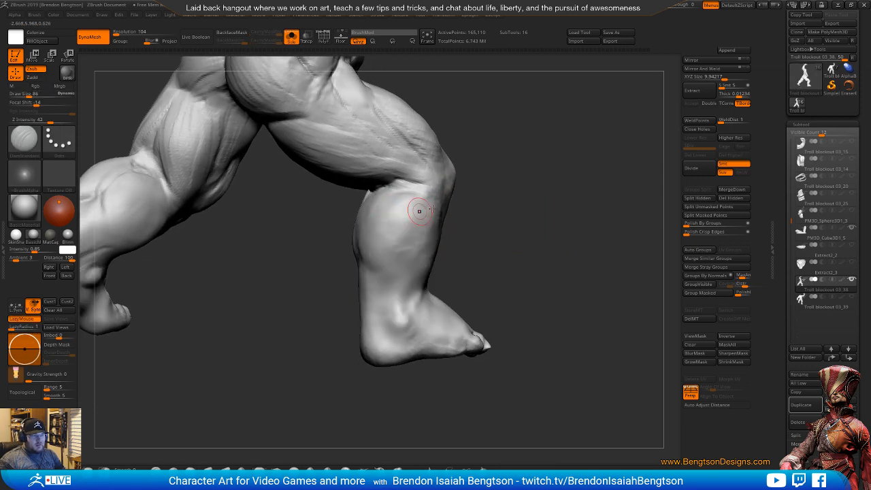
pyautogui.moveTo(480, 206)
pyautogui.mouseDown()
pyautogui.moveTo(539, 215)
pyautogui.moveTo(524, 206)
pyautogui.mouseUp()
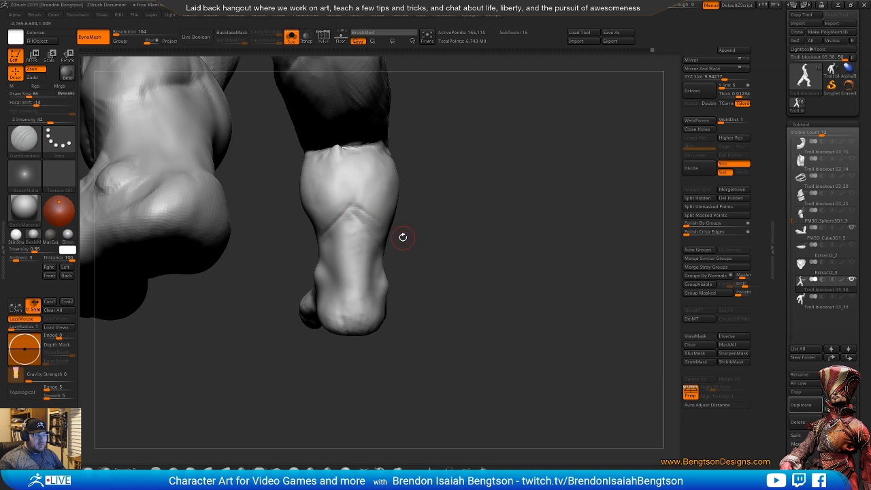
pyautogui.moveTo(402, 235)
pyautogui.mouseDown()
pyautogui.moveTo(470, 241)
pyautogui.moveTo(425, 219)
pyautogui.moveTo(362, 320)
pyautogui.mouseUp()
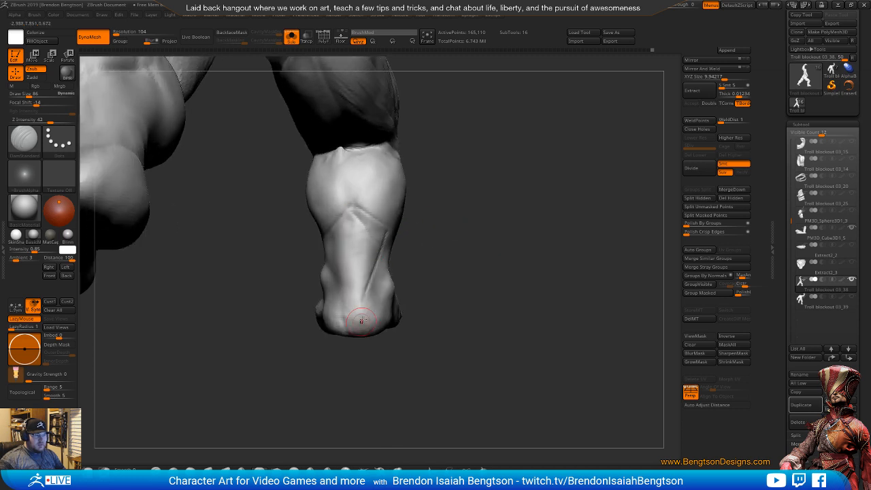
pyautogui.moveTo(485, 228)
pyautogui.mouseDown()
pyautogui.moveTo(419, 254)
pyautogui.moveTo(351, 245)
pyautogui.moveTo(351, 299)
pyautogui.mouseUp()
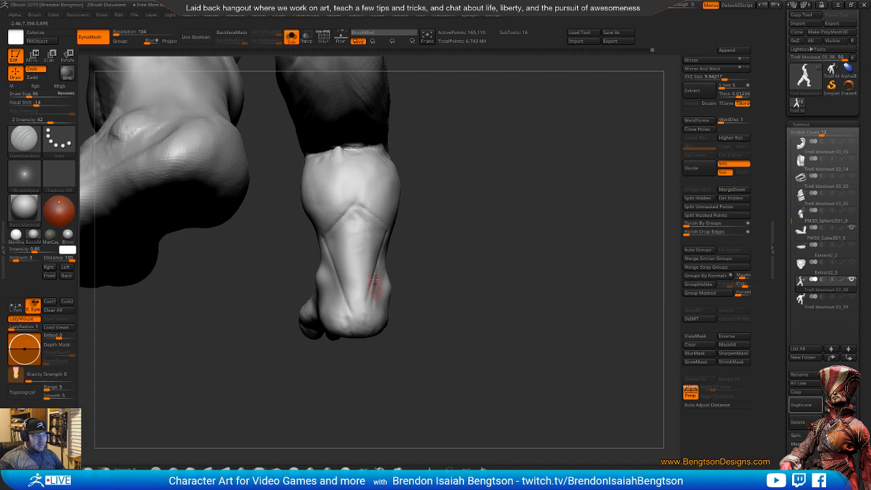
# - Build up the area beside the Achilles tendon and the ankle bones of the forward leg with ClayBuildup at Draw Size 129
pyautogui.moveTo(462, 288)
pyautogui.mouseDown()
pyautogui.moveTo(447, 245)
pyautogui.moveTo(462, 240)
pyautogui.mouseUp()
pyautogui.press('space')
pyautogui.moveTo(341, 299); pyautogui.dragTo(345, 300)
pyautogui.moveTo(470, 272)
pyautogui.keyDown('alt'); pyautogui.mouseDown()
pyautogui.moveTo(526, 232)
pyautogui.moveTo(502, 218)
pyautogui.mouseUp(); pyautogui.keyUp('alt')
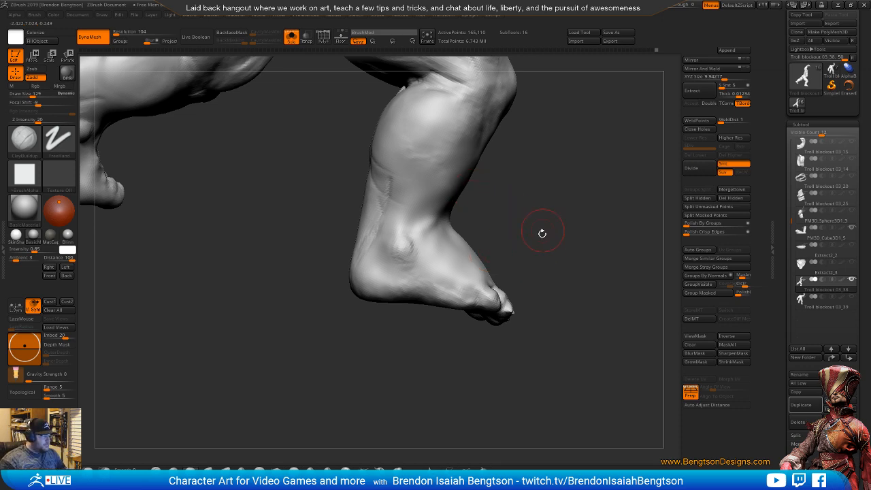
pyautogui.moveTo(550, 221); pyautogui.dragTo(414, 292)
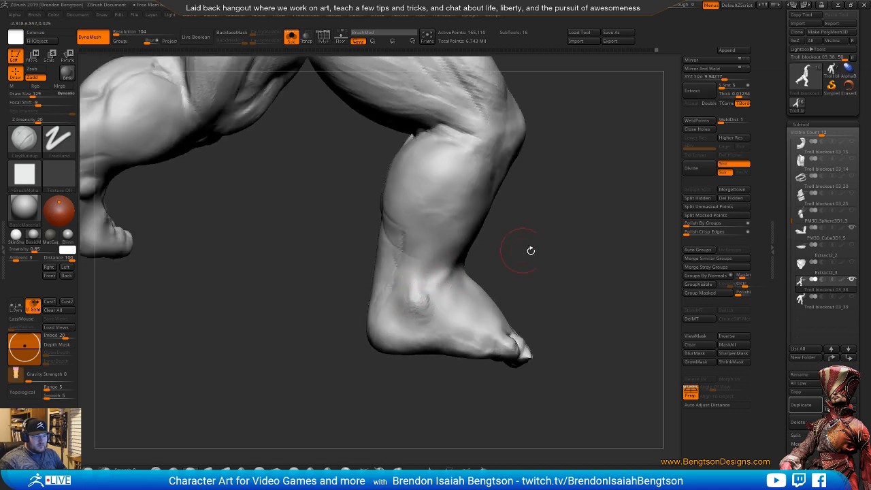
pyautogui.moveTo(530, 249)
pyautogui.mouseDown()
pyautogui.moveTo(482, 261)
pyautogui.moveTo(353, 326)
pyautogui.moveTo(365, 326)
pyautogui.mouseUp()
pyautogui.moveTo(455, 281); pyautogui.dragTo(461, 268)
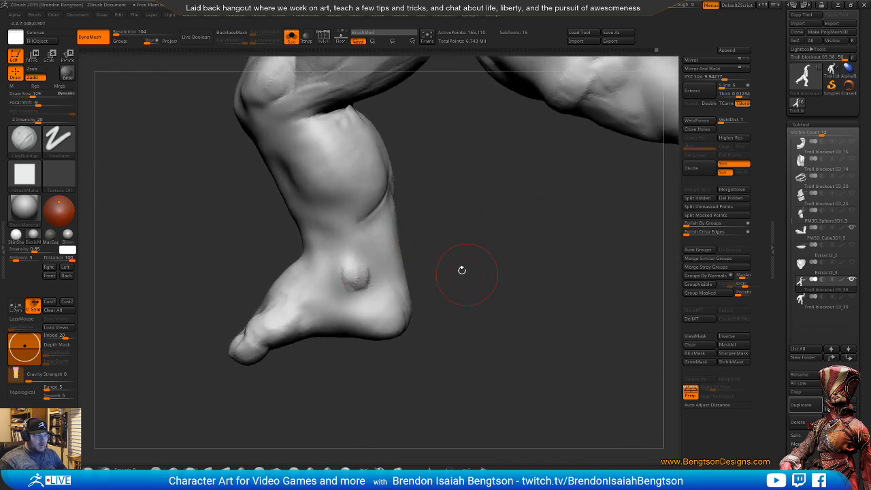
# - Build up the muscle running down the inner lower leg to the forward ankle with ClayBuildup at Draw Size 208
pyautogui.press('space')
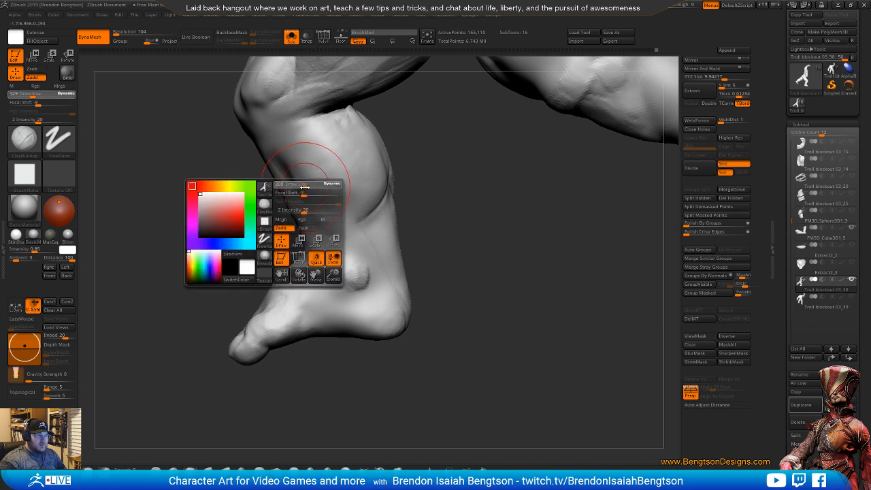
pyautogui.moveTo(298, 193); pyautogui.dragTo(353, 245)
pyautogui.moveTo(286, 136); pyautogui.dragTo(391, 302)
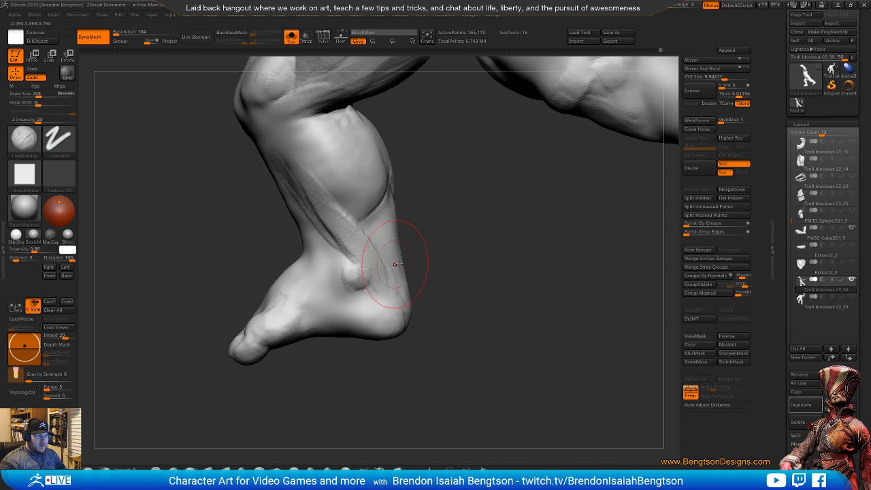
pyautogui.moveTo(402, 261)
pyautogui.mouseDown()
pyautogui.moveTo(422, 270)
pyautogui.moveTo(311, 195)
pyautogui.moveTo(390, 314)
pyautogui.moveTo(447, 350)
pyautogui.moveTo(451, 369)
pyautogui.moveTo(359, 223)
pyautogui.mouseUp()
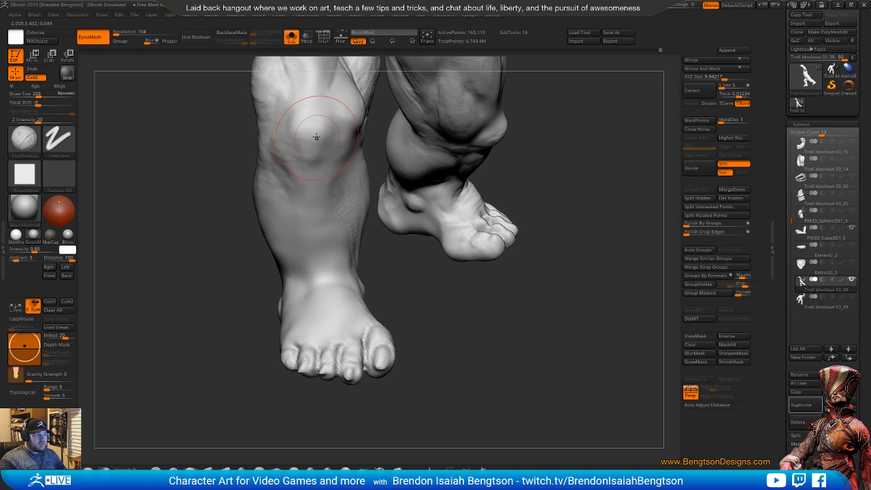
# - Build up the forward kneecap and the surrounding knee forms with ClayBuildup at Draw Size 208
pyautogui.moveTo(317, 127)
pyautogui.mouseDown()
pyautogui.moveTo(305, 123)
pyautogui.moveTo(319, 127)
pyautogui.mouseUp()
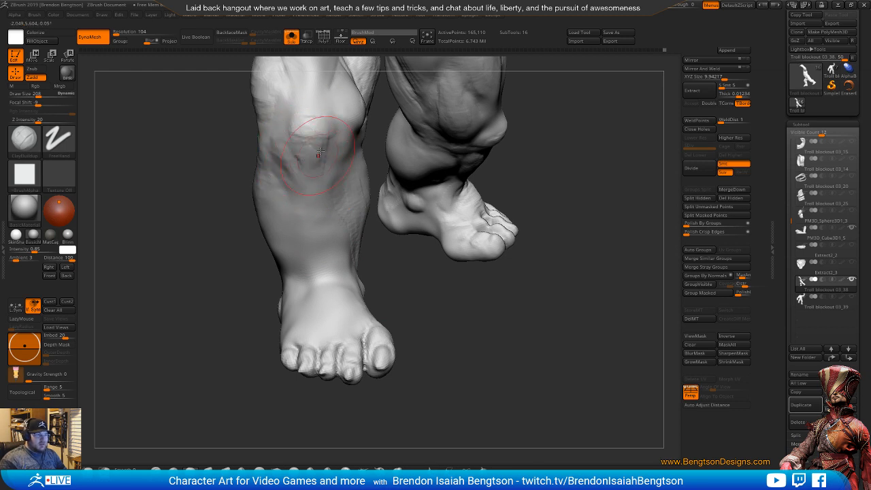
pyautogui.moveTo(413, 293); pyautogui.dragTo(348, 281)
pyautogui.moveTo(346, 138); pyautogui.dragTo(355, 142)
pyautogui.moveTo(224, 230); pyautogui.dragTo(333, 228)
pyautogui.moveTo(487, 190); pyautogui.dragTo(419, 189)
# - Add smaller bony forms beside and below the forward kneecap with ClayBuildup at Draw Size 146
pyautogui.press('space')
pyautogui.moveTo(352, 154); pyautogui.dragTo(337, 155)
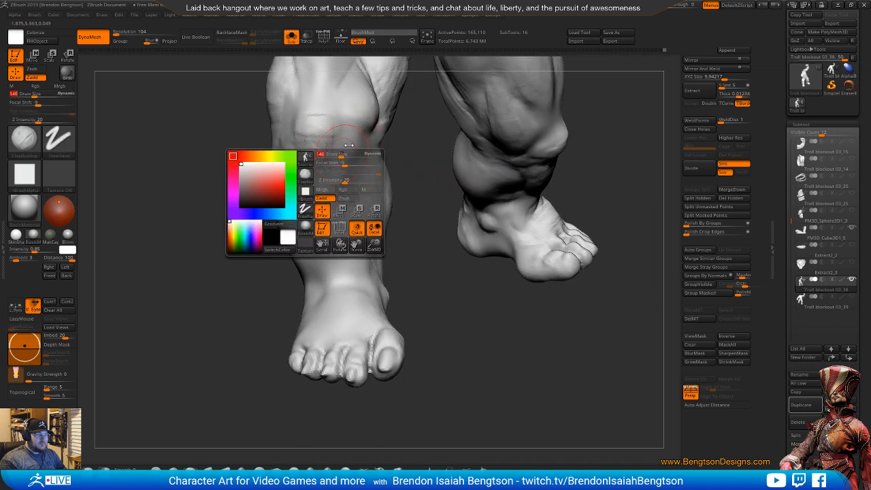
pyautogui.moveTo(395, 169); pyautogui.dragTo(417, 168)
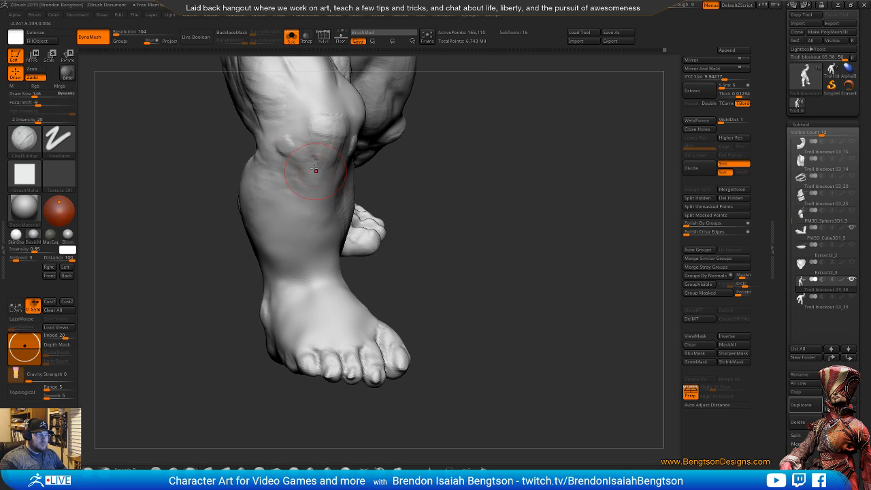
pyautogui.moveTo(342, 204)
pyautogui.mouseDown()
pyautogui.moveTo(336, 174)
pyautogui.moveTo(310, 177)
pyautogui.moveTo(321, 254)
pyautogui.mouseUp()
# - Carve the outer edge of the forward shin muscle with DamStandard at Draw Size 182 and undo the last stroke
pyautogui.press('space')
pyautogui.press('b')
pyautogui.press('d')
pyautogui.press('s')
pyautogui.moveTo(291, 193); pyautogui.dragTo(328, 263)
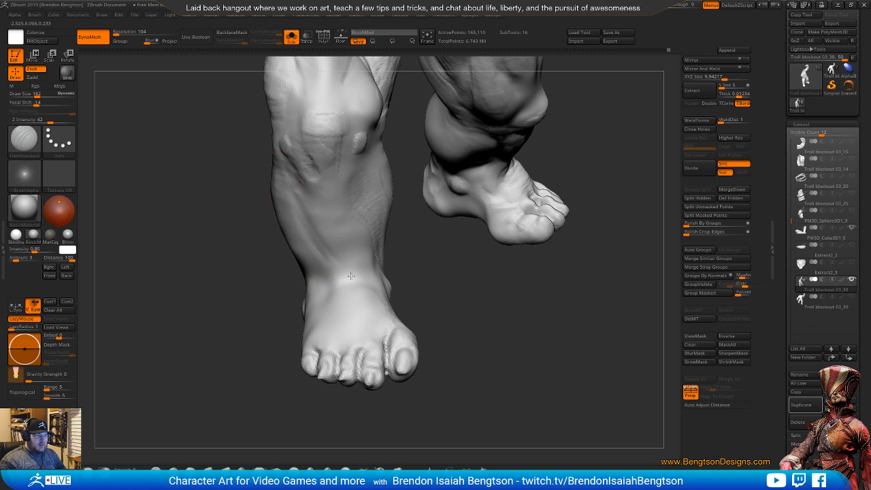
pyautogui.moveTo(381, 294); pyautogui.dragTo(311, 232)
pyautogui.hotkey('ctrl', 'z')
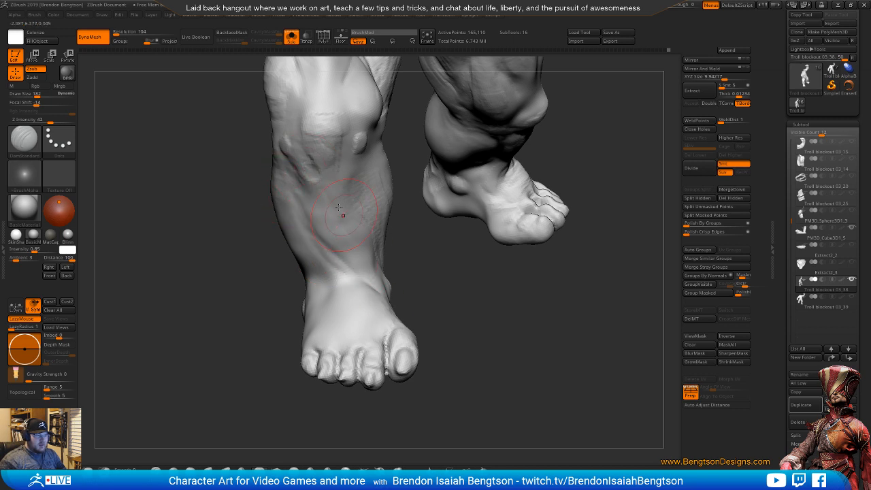
# - Build up the shin muscle running diagonally from below the forward knee to the ankle with ClayBuildup at Draw Size 182, and smooth it
pyautogui.press('b')
pyautogui.press('c')
pyautogui.press('b')
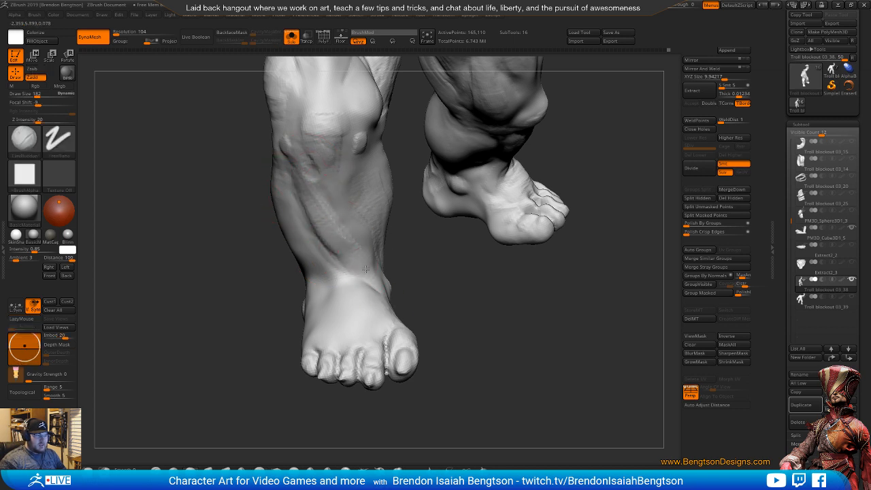
pyautogui.moveTo(365, 269); pyautogui.dragTo(373, 276)
pyautogui.moveTo(334, 233); pyautogui.dragTo(382, 295)
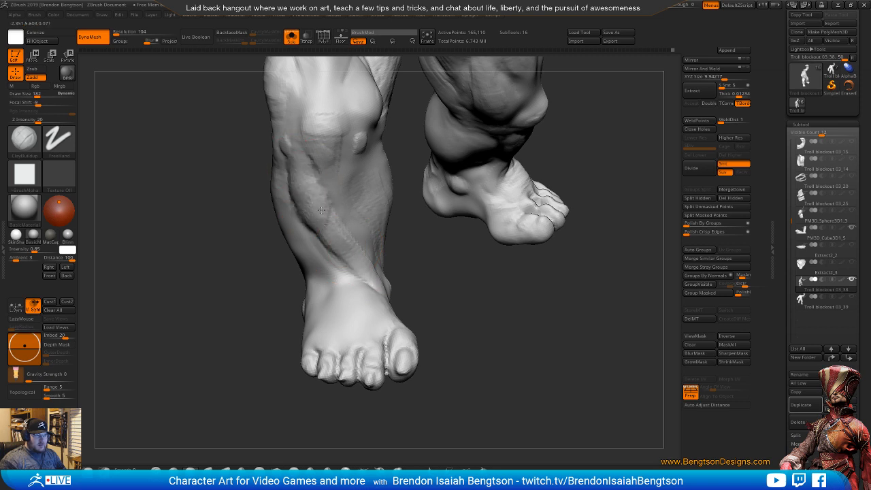
pyautogui.press('shift')
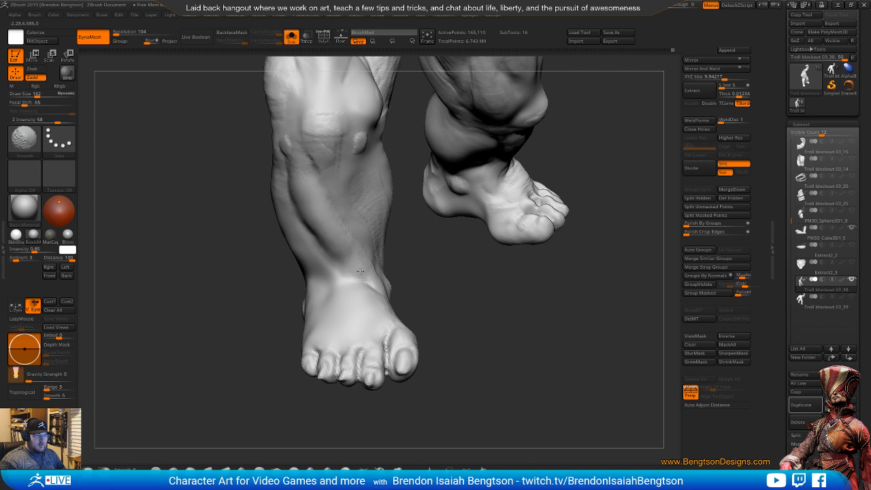
pyautogui.moveTo(437, 307); pyautogui.dragTo(430, 181)
pyautogui.moveTo(573, 298); pyautogui.dragTo(575, 275)
pyautogui.keyDown('alt'); pyautogui.moveTo(576, 275); pyautogui.dragTo(527, 423); pyautogui.keyUp('alt')
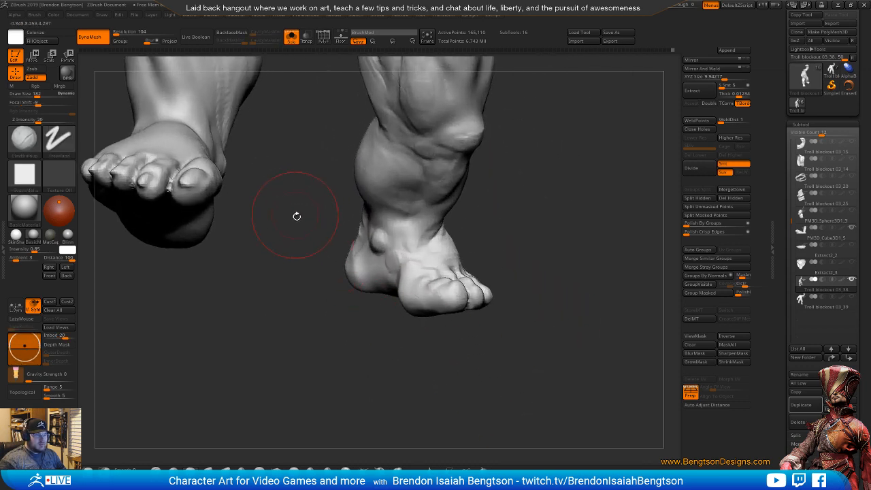
pyautogui.moveTo(297, 216)
pyautogui.keyDown('alt'); pyautogui.mouseDown()
pyautogui.moveTo(333, 230)
pyautogui.moveTo(302, 185)
pyautogui.moveTo(338, 253)
pyautogui.moveTo(300, 248)
pyautogui.moveTo(317, 311)
pyautogui.moveTo(315, 303)
pyautogui.mouseUp(); pyautogui.keyUp('alt')
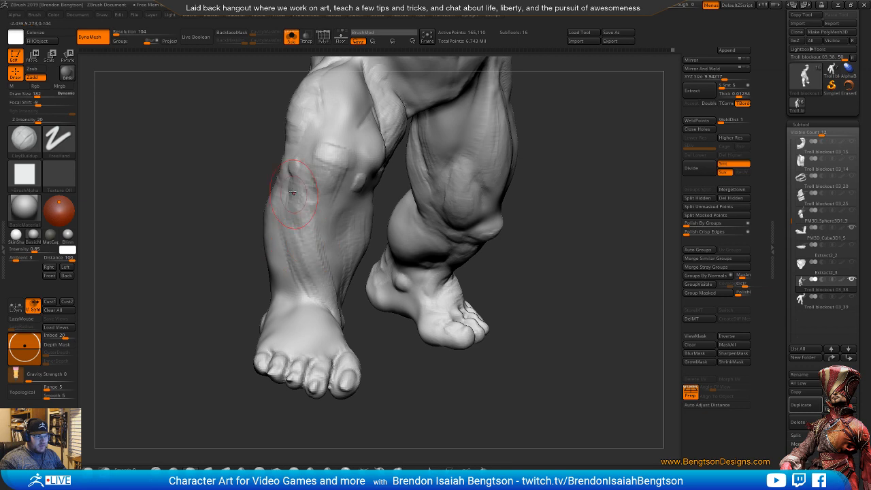
# - Reshape the contours of the forward lower leg and ankle with Move Topological at Draw Size 274
pyautogui.moveTo(470, 408); pyautogui.dragTo(452, 434)
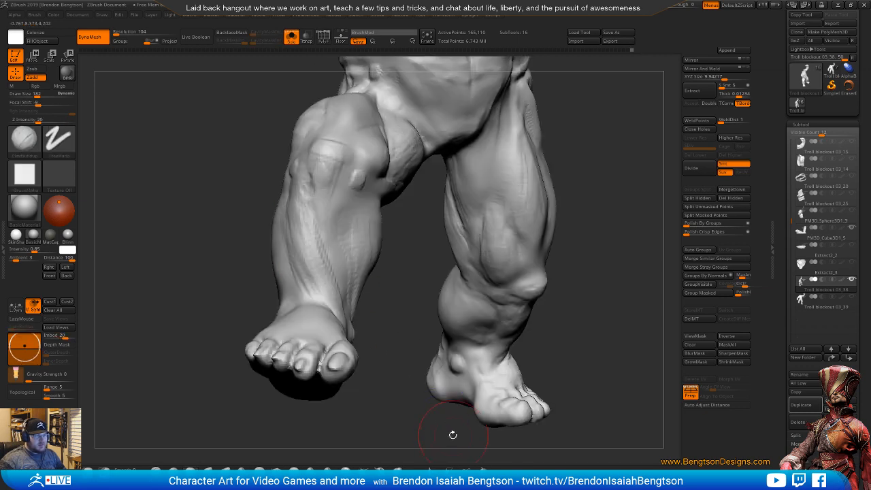
pyautogui.moveTo(399, 284); pyautogui.dragTo(357, 274)
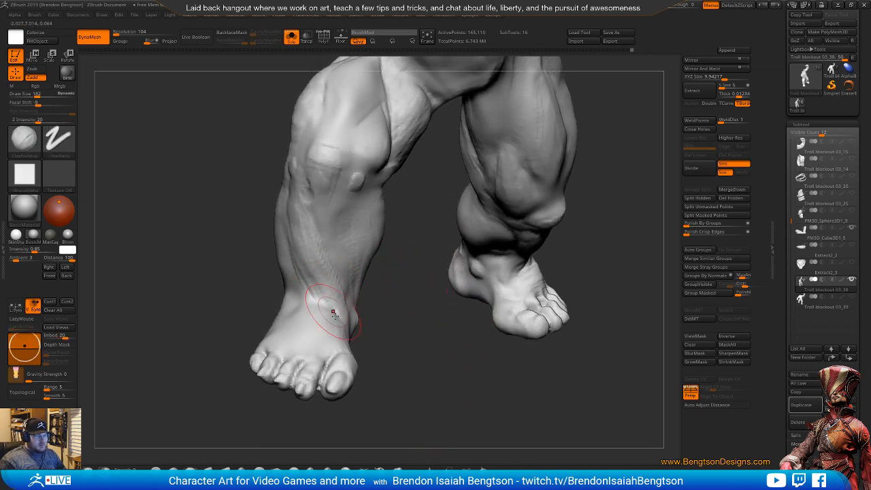
pyautogui.moveTo(392, 362); pyautogui.dragTo(401, 372)
pyautogui.press('b')
pyautogui.press('m')
pyautogui.press('t')
pyautogui.press('space')
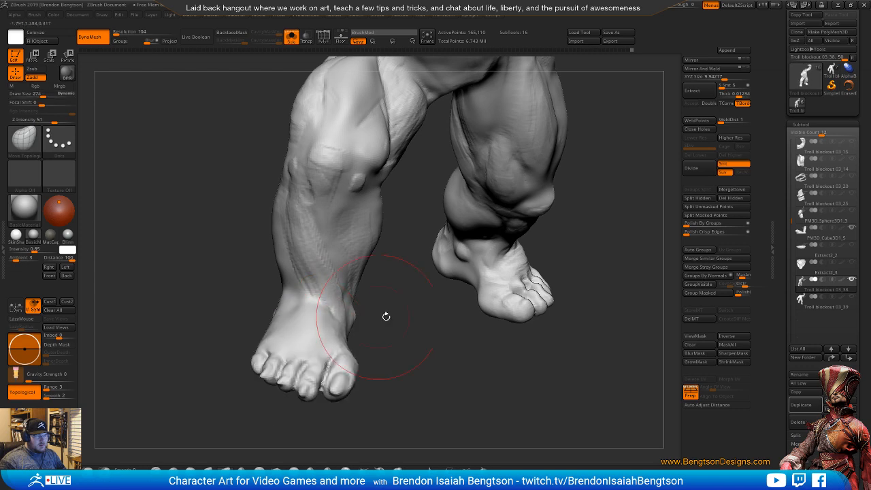
pyautogui.moveTo(386, 316)
pyautogui.mouseDown()
pyautogui.moveTo(399, 369)
pyautogui.moveTo(475, 314)
pyautogui.moveTo(462, 285)
pyautogui.mouseUp()
pyautogui.moveTo(180, 269)
pyautogui.mouseDown()
pyautogui.moveTo(214, 284)
pyautogui.moveTo(204, 252)
pyautogui.mouseUp()
pyautogui.press('space')
pyautogui.click(257, 279)
pyautogui.moveTo(417, 320)
pyautogui.mouseDown()
pyautogui.moveTo(503, 281)
pyautogui.moveTo(533, 242)
pyautogui.moveTo(480, 253)
pyautogui.mouseUp()
# - Carve a small crease between the forward foot's middle toes with DamStandard at Draw Size 69
pyautogui.press('b')
pyautogui.press('d')
pyautogui.press('s')
pyautogui.moveTo(532, 245); pyautogui.dragTo(426, 276)
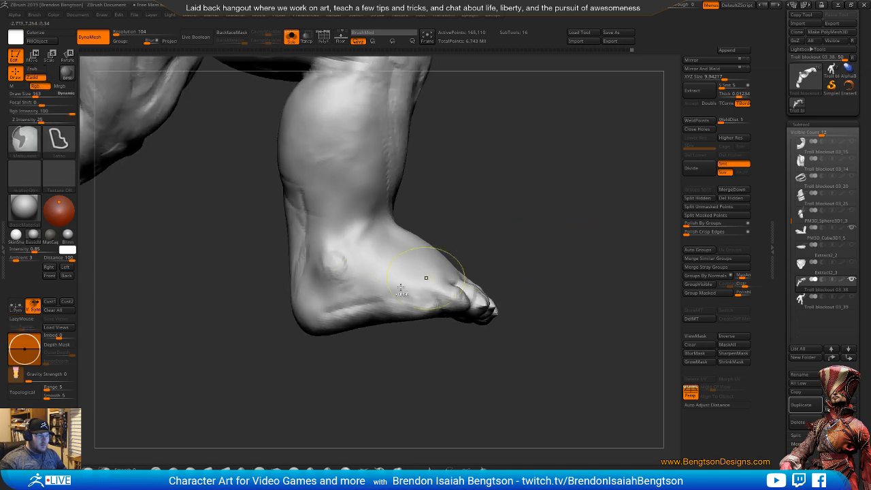
pyautogui.moveTo(594, 254); pyautogui.dragTo(395, 302)
pyautogui.press('space')
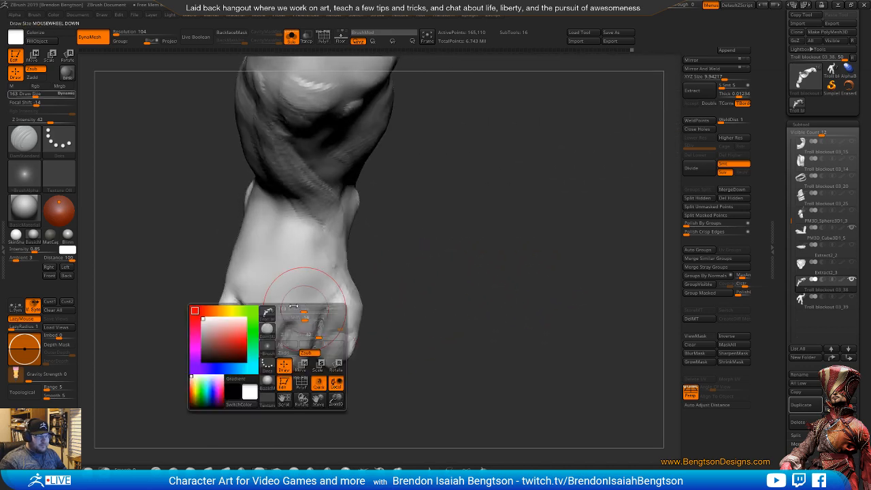
pyautogui.moveTo(305, 309); pyautogui.dragTo(293, 314)
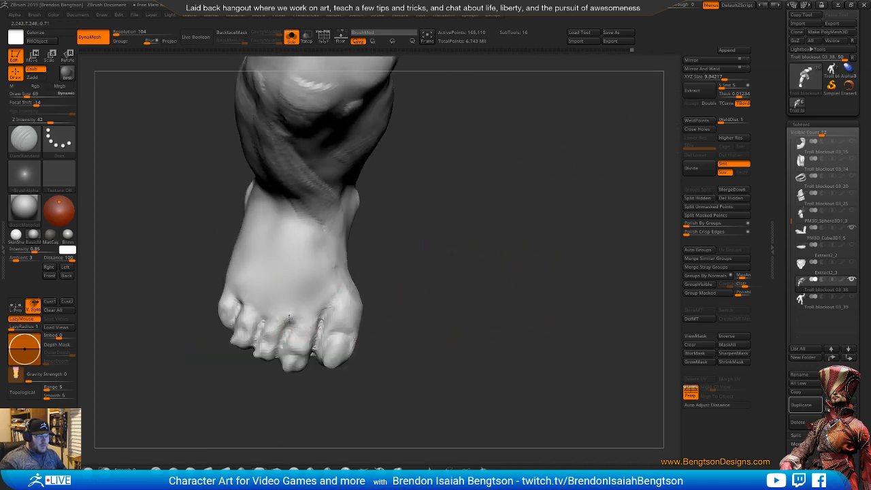
# - Cut recesses at the base of the gaps between the forward foot's toes with ClayBuildup at Draw Size 86
pyautogui.press('b')
pyautogui.press('c')
pyautogui.press('b')
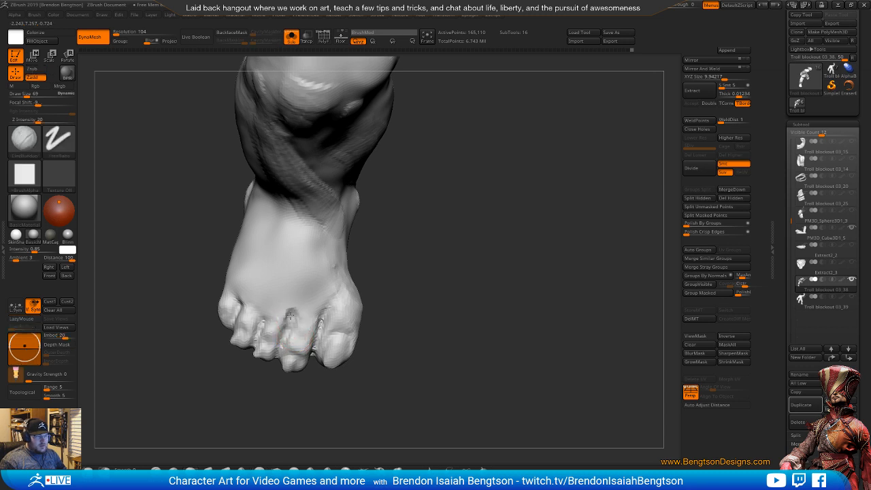
pyautogui.press('space')
pyautogui.moveTo(292, 311)
pyautogui.mouseDown()
pyautogui.moveTo(320, 307)
pyautogui.moveTo(323, 318)
pyautogui.mouseUp()
pyautogui.keyDown('alt'); pyautogui.moveTo(265, 303); pyautogui.dragTo(264, 319); pyautogui.keyUp('alt')
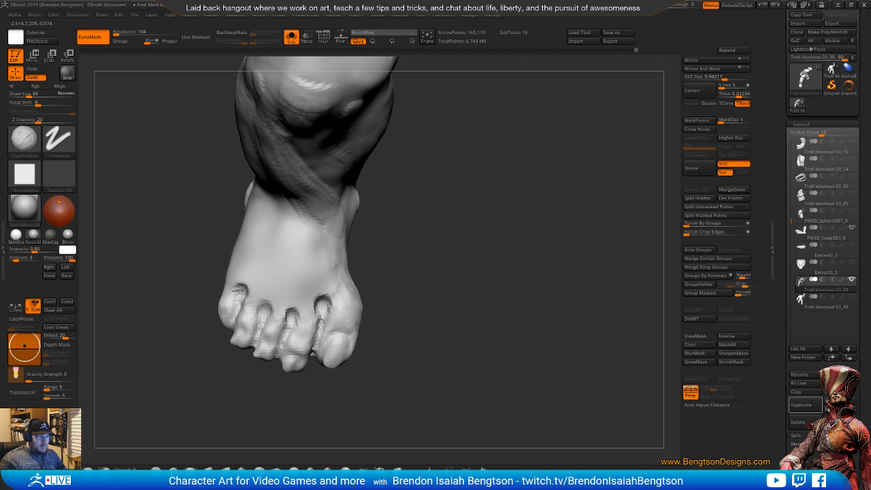
pyautogui.keyDown('alt'); pyautogui.moveTo(240, 290); pyautogui.dragTo(241, 293); pyautogui.keyUp('alt')
# - Build up tendons running from the toes over the top of the forward foot with ClayBuildup at Draw Size 86
pyautogui.moveTo(292, 310)
pyautogui.mouseDown()
pyautogui.moveTo(298, 283)
pyautogui.moveTo(320, 258)
pyautogui.mouseUp()
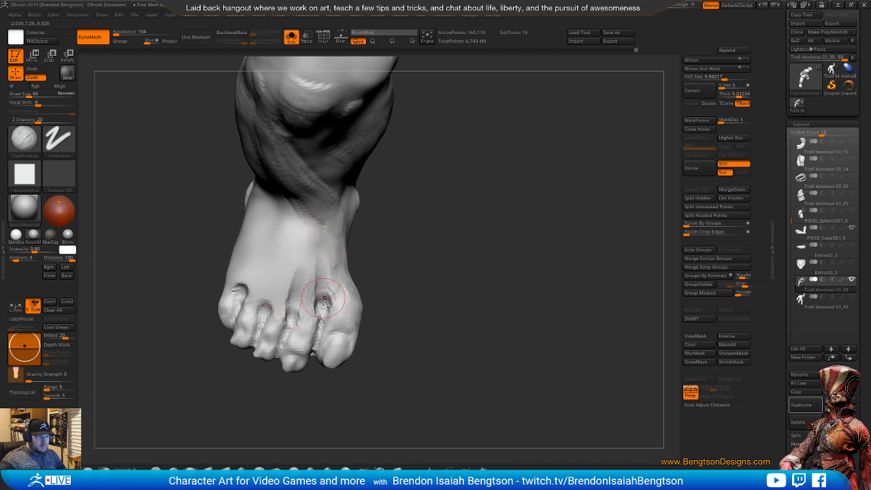
pyautogui.moveTo(267, 299)
pyautogui.mouseDown()
pyautogui.moveTo(278, 242)
pyautogui.moveTo(270, 252)
pyautogui.mouseUp()
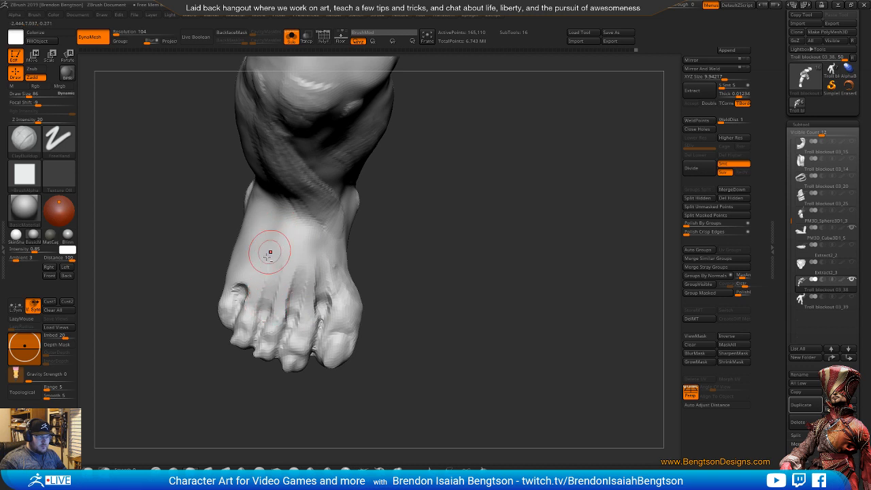
pyautogui.moveTo(245, 290); pyautogui.dragTo(258, 260)
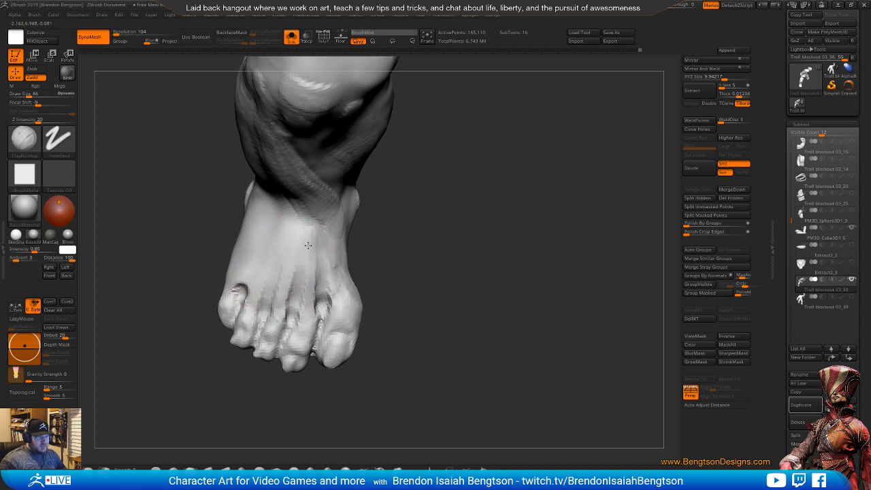
pyautogui.moveTo(445, 293); pyautogui.dragTo(470, 285)
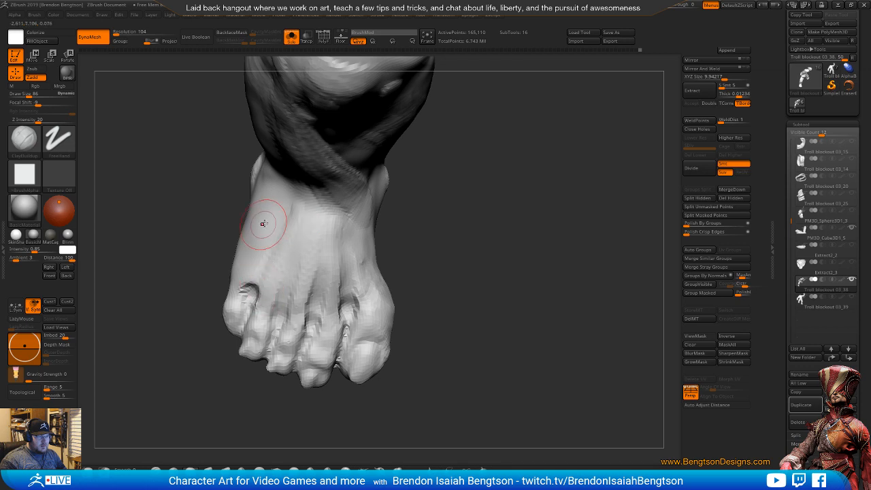
# - Build up the toe knuckles and big toe joint of the forward foot with ClayBuildup at Draw Size 86, and try to remesh it with DynaMesh
pyautogui.moveTo(441, 294); pyautogui.dragTo(463, 329)
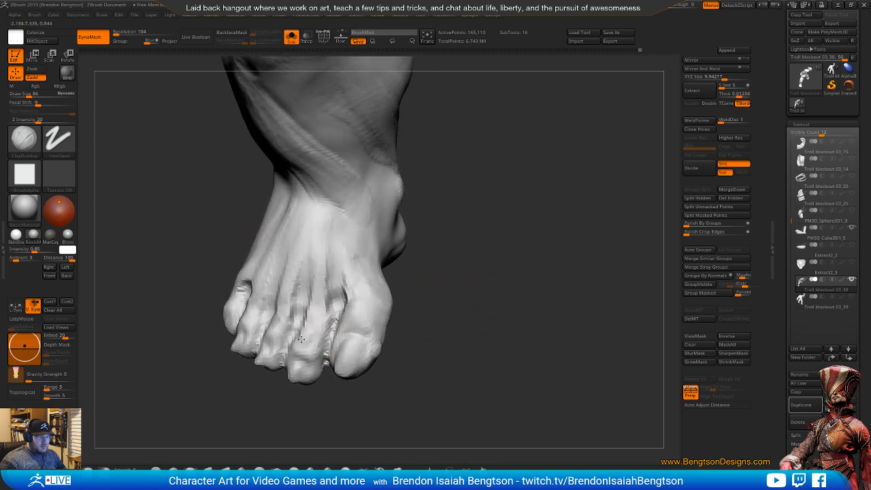
pyautogui.moveTo(299, 329)
pyautogui.mouseDown()
pyautogui.moveTo(360, 306)
pyautogui.moveTo(369, 312)
pyautogui.moveTo(276, 333)
pyautogui.mouseUp()
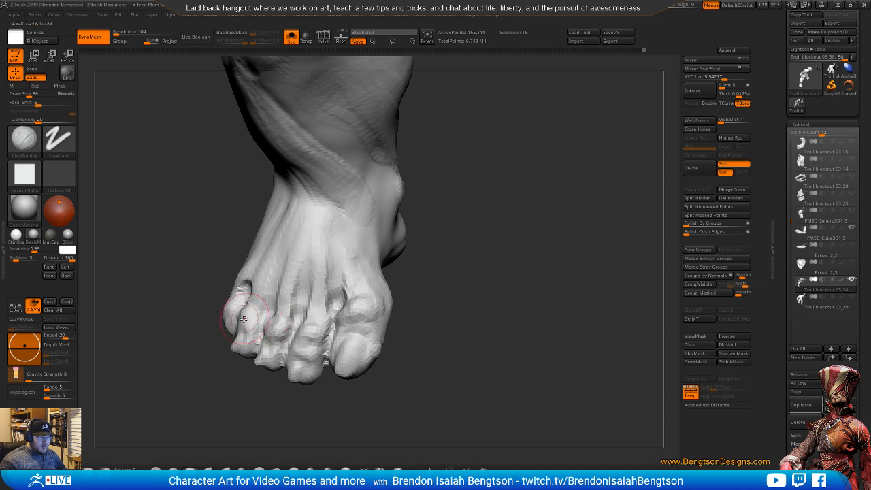
pyautogui.moveTo(193, 392)
pyautogui.keyDown('ctrl'); pyautogui.mouseDown()
pyautogui.moveTo(201, 386)
pyautogui.moveTo(223, 408)
pyautogui.moveTo(238, 407)
pyautogui.mouseUp(); pyautogui.keyUp('ctrl')
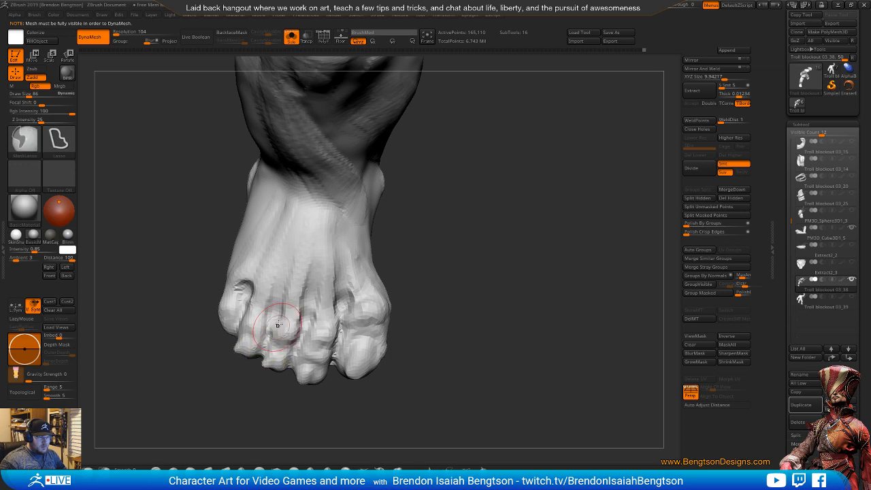
pyautogui.moveTo(256, 319); pyautogui.dragTo(246, 318)
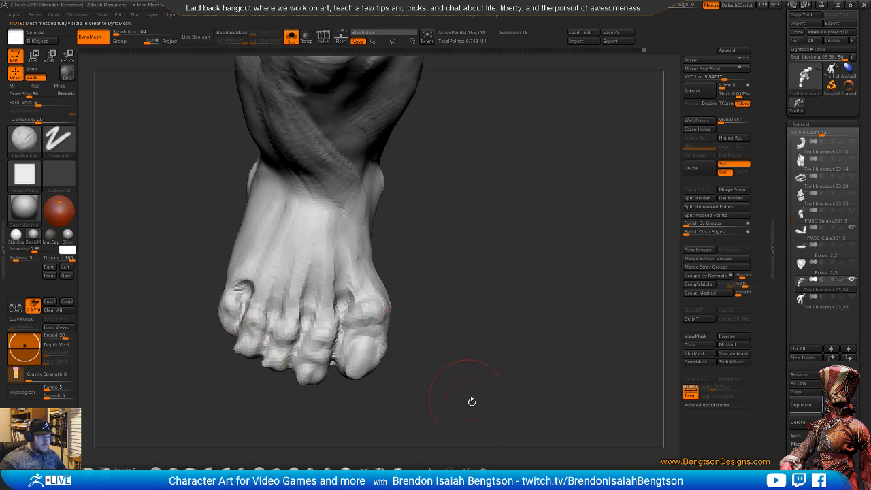
# - Adjust the front contour of the forward shin and the instep with Move Topological at Draw Size 297
pyautogui.moveTo(471, 402)
pyautogui.mouseDown()
pyautogui.moveTo(470, 410)
pyautogui.moveTo(456, 317)
pyautogui.moveTo(480, 380)
pyautogui.moveTo(450, 386)
pyautogui.moveTo(453, 378)
pyautogui.moveTo(379, 356)
pyautogui.moveTo(363, 402)
pyautogui.moveTo(354, 375)
pyautogui.moveTo(369, 412)
pyautogui.mouseUp()
pyautogui.press('b')
pyautogui.press('m')
pyautogui.press('t')
pyautogui.press('space')
pyautogui.moveTo(326, 196); pyautogui.dragTo(349, 194)
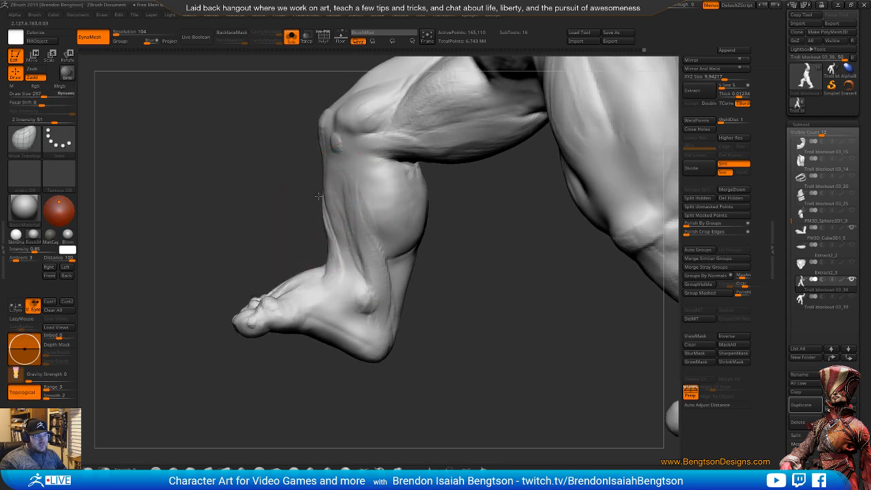
pyautogui.moveTo(317, 197); pyautogui.dragTo(325, 244)
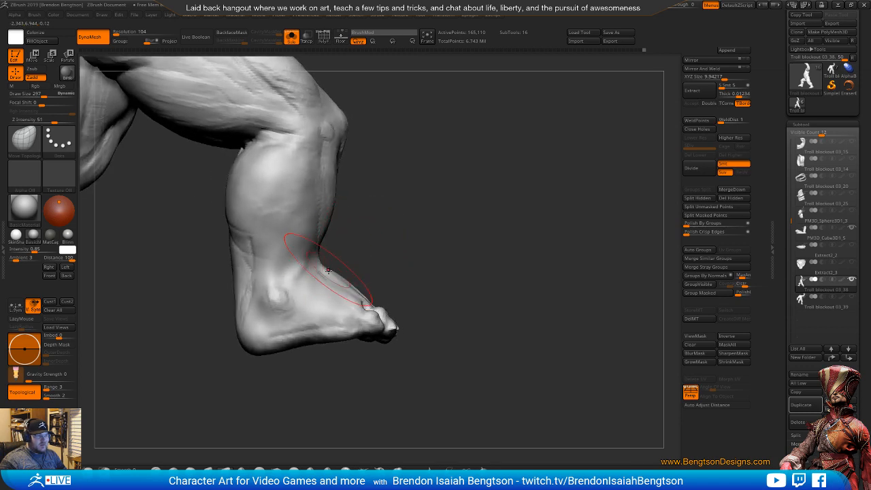
pyautogui.moveTo(345, 257); pyautogui.dragTo(281, 250)
# - Unhide the remaining parts of the troll's body
pyautogui.keyDown('alt'); pyautogui.moveTo(422, 233); pyautogui.dragTo(430, 175); pyautogui.keyUp('alt')
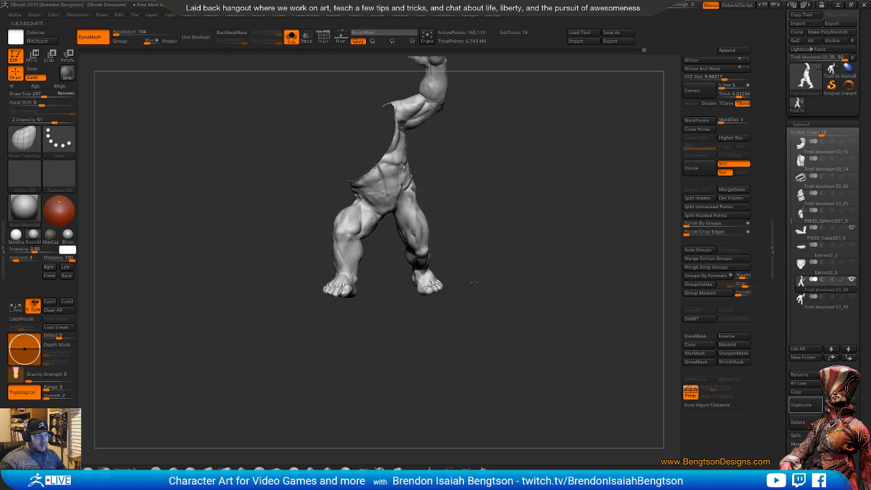
pyautogui.moveTo(472, 283)
pyautogui.mouseDown()
pyautogui.moveTo(475, 346)
pyautogui.moveTo(478, 273)
pyautogui.moveTo(488, 270)
pyautogui.mouseUp()
pyautogui.keyDown('ctrl'); pyautogui.keyDown('shift'); pyautogui.click(488, 269); pyautogui.keyUp('shift'); pyautogui.keyUp('ctrl')
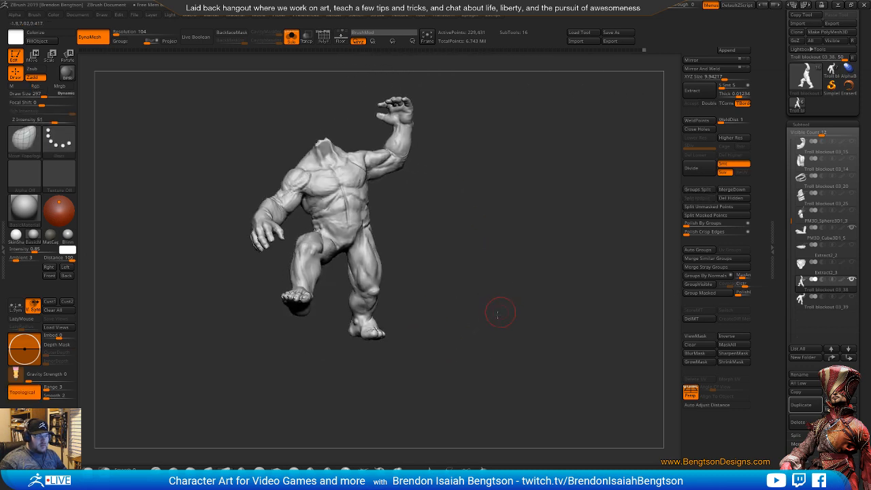
pyautogui.moveTo(499, 307)
pyautogui.mouseDown()
pyautogui.moveTo(496, 262)
pyautogui.moveTo(499, 274)
pyautogui.moveTo(525, 271)
pyautogui.moveTo(515, 360)
pyautogui.mouseUp()
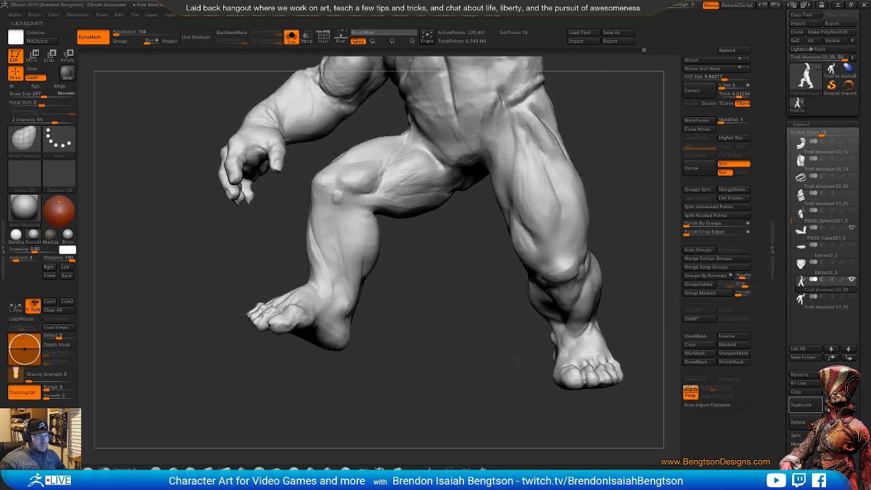
pyautogui.moveTo(436, 282)
pyautogui.keyDown('alt'); pyautogui.mouseDown()
pyautogui.moveTo(405, 379)
pyautogui.moveTo(396, 379)
pyautogui.moveTo(391, 311)
pyautogui.mouseUp(); pyautogui.keyUp('alt')
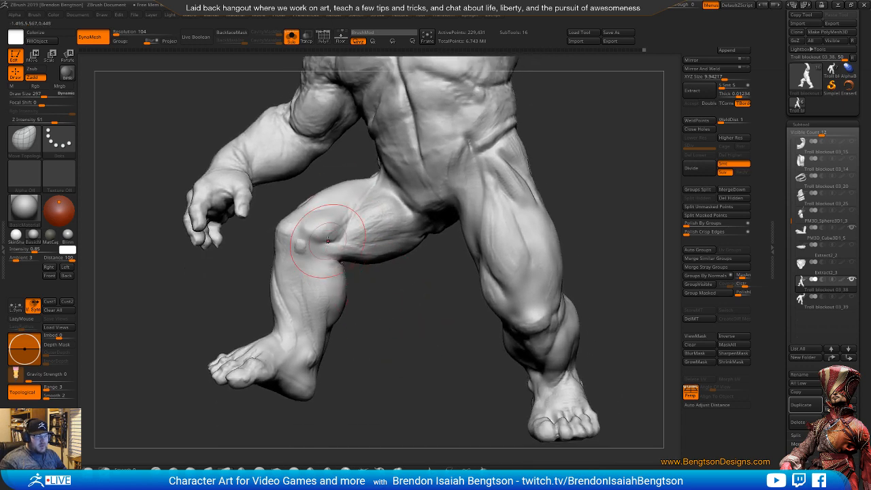
# - Reshape the back contour of the forward calf and heel with Move Topological at Draw Size 482
pyautogui.moveTo(388, 356)
pyautogui.mouseDown()
pyautogui.moveTo(375, 345)
pyautogui.moveTo(412, 324)
pyautogui.mouseUp()
pyautogui.press('space')
pyautogui.moveTo(363, 190); pyautogui.dragTo(374, 189)
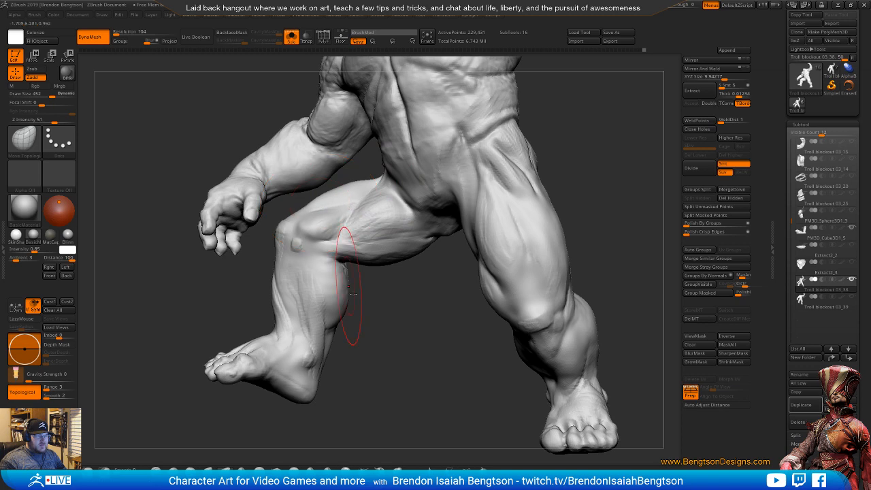
pyautogui.moveTo(376, 331); pyautogui.dragTo(396, 346)
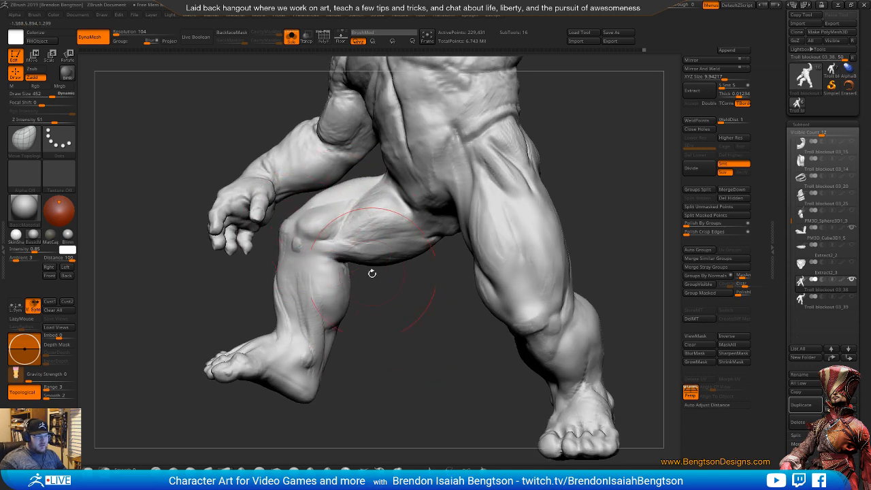
pyautogui.moveTo(339, 267); pyautogui.dragTo(345, 272)
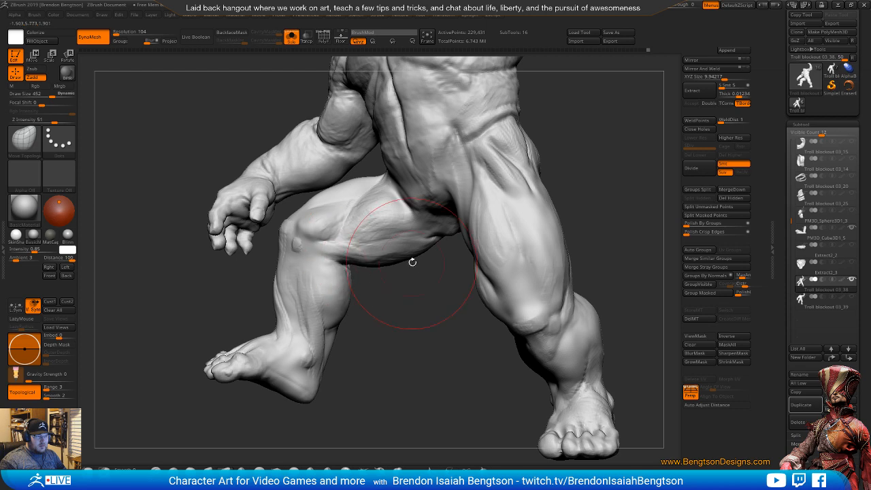
pyautogui.moveTo(413, 262); pyautogui.dragTo(414, 268)
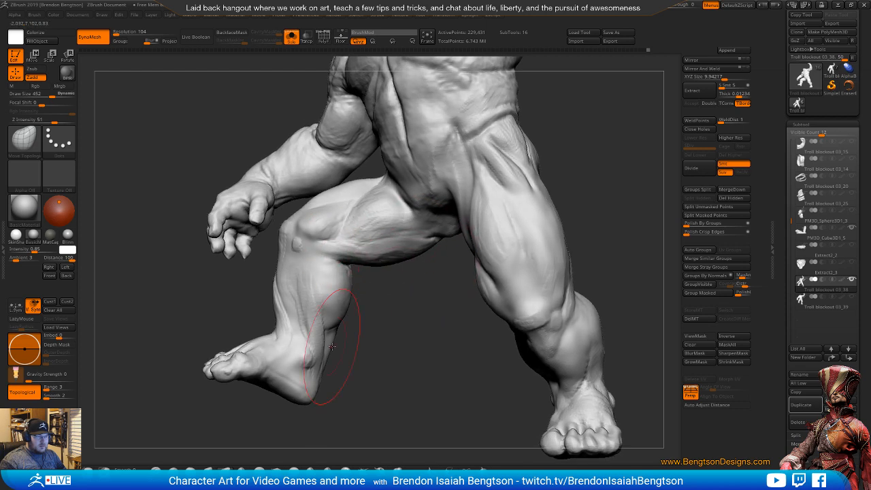
# - Refine the contours below the buttock and along the back of the thighs with Move Topological at Draw Size 266
pyautogui.moveTo(377, 362); pyautogui.dragTo(221, 357)
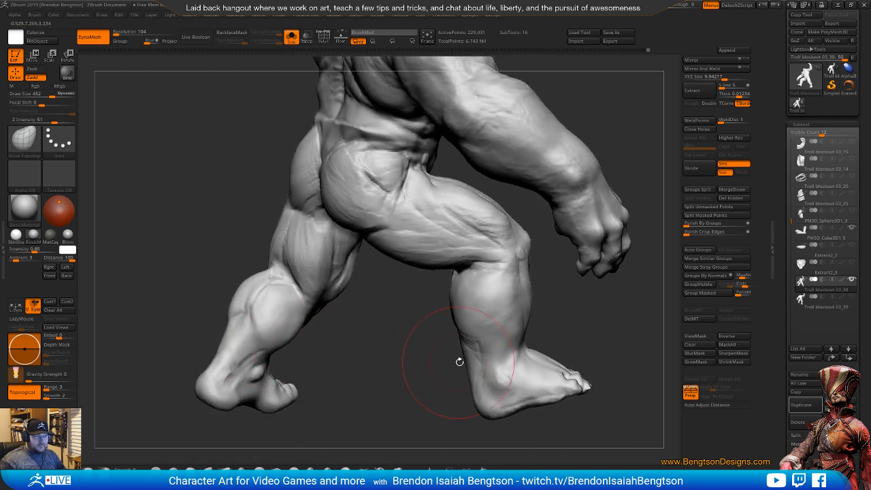
pyautogui.press('space')
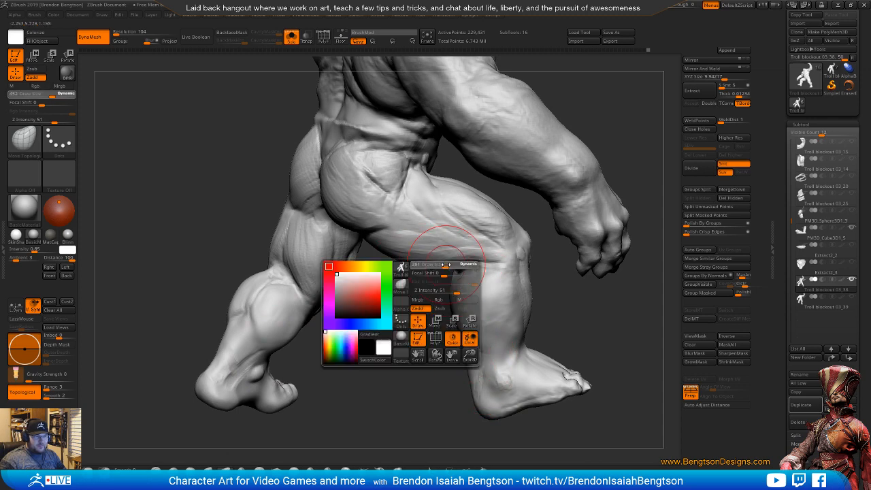
pyautogui.moveTo(446, 264); pyautogui.dragTo(444, 265)
pyautogui.moveTo(406, 326); pyautogui.dragTo(407, 317)
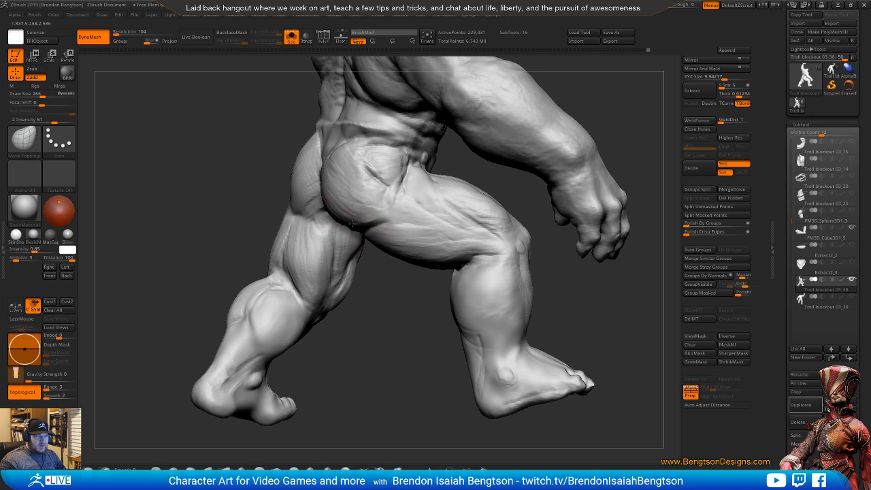
# - Adjust the outer and inner contours of the forward thigh down to the knee with Move Topological at Draw Size 266
pyautogui.moveTo(401, 363)
pyautogui.mouseDown()
pyautogui.moveTo(395, 340)
pyautogui.moveTo(350, 352)
pyautogui.mouseUp()
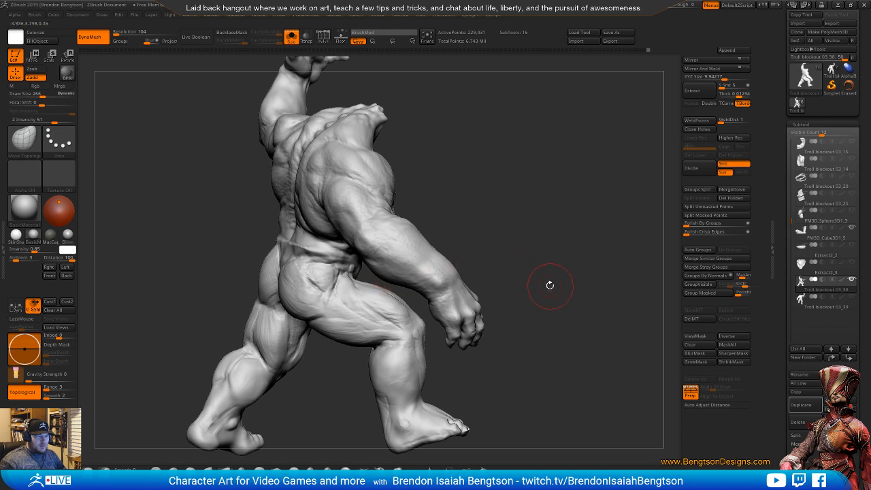
pyautogui.moveTo(550, 285); pyautogui.dragTo(559, 309)
pyautogui.moveTo(559, 310)
pyautogui.keyDown('alt'); pyautogui.mouseDown()
pyautogui.moveTo(537, 156)
pyautogui.moveTo(558, 297)
pyautogui.moveTo(527, 305)
pyautogui.mouseUp(); pyautogui.keyUp('alt')
pyautogui.keyDown('alt'); pyautogui.moveTo(457, 308); pyautogui.dragTo(472, 360); pyautogui.keyUp('alt')
pyautogui.keyDown('alt'); pyautogui.moveTo(441, 275); pyautogui.dragTo(443, 313); pyautogui.keyUp('alt')
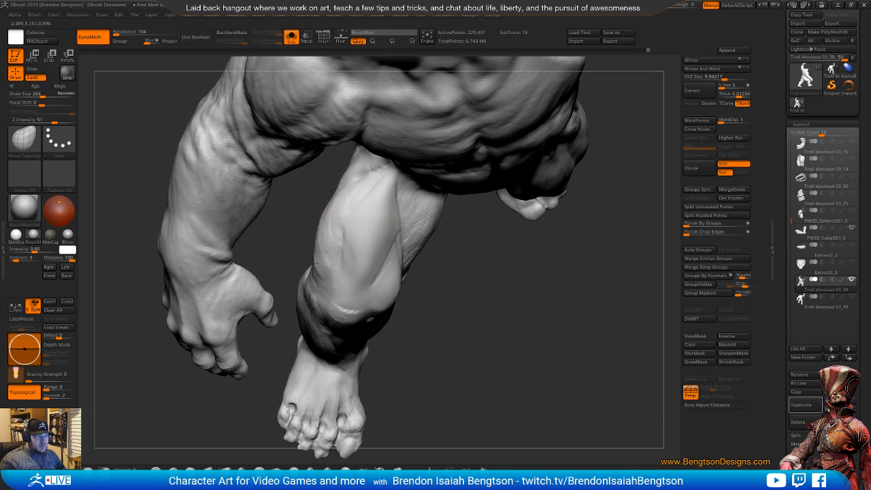
pyautogui.moveTo(449, 351); pyautogui.dragTo(417, 256)
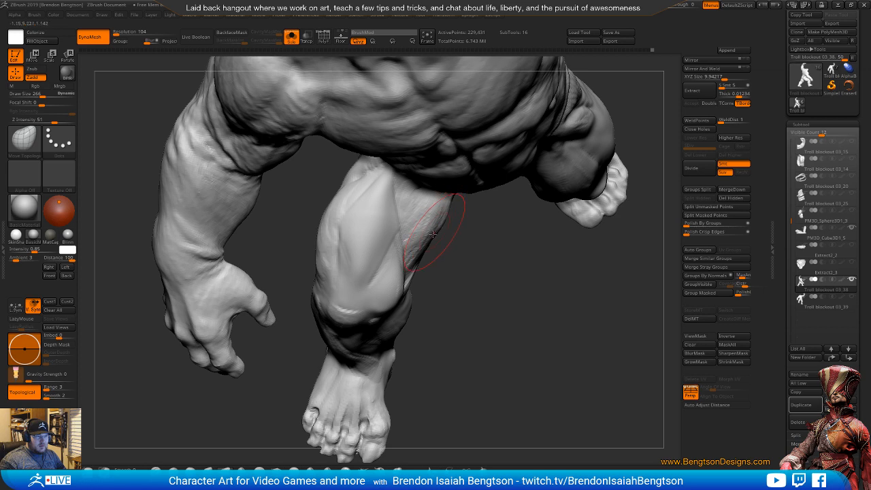
pyautogui.moveTo(426, 311)
pyautogui.mouseDown()
pyautogui.moveTo(440, 320)
pyautogui.moveTo(408, 320)
pyautogui.mouseUp()
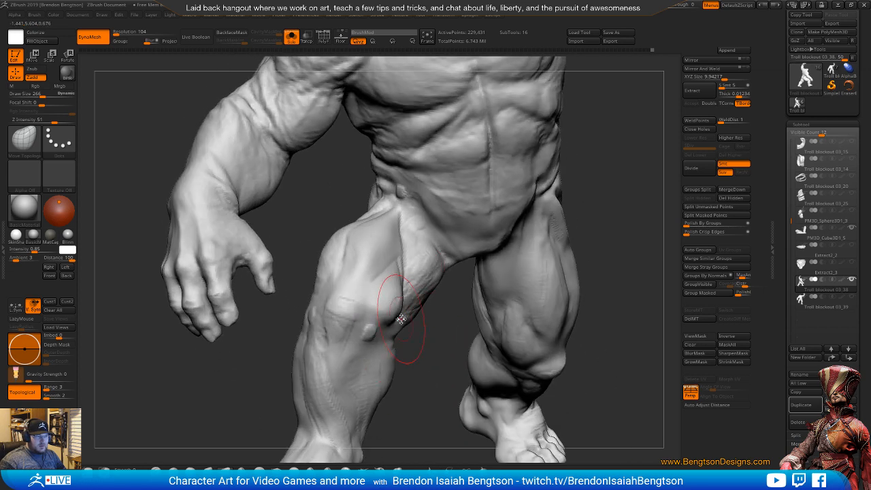
# - Refine the inner knee, shin and calf contours of the forward leg with Move Topological at Draw Sizes 157 and 215
pyautogui.press('space')
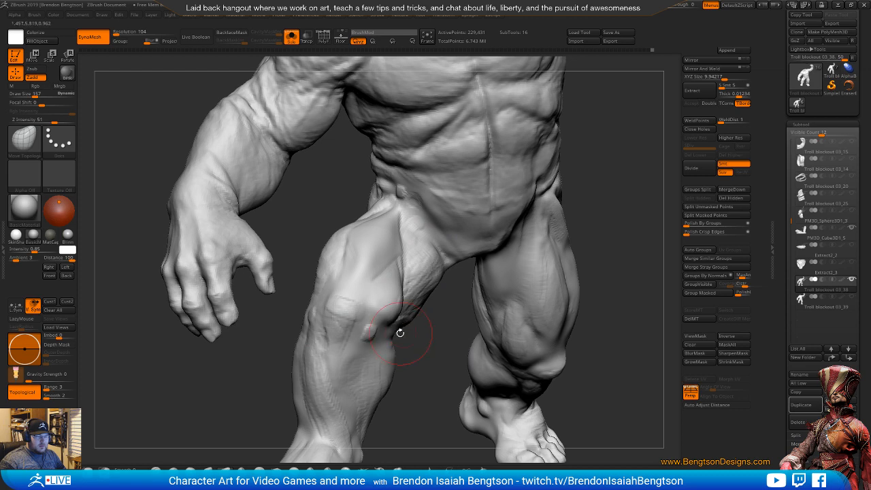
pyautogui.moveTo(411, 410); pyautogui.dragTo(306, 261)
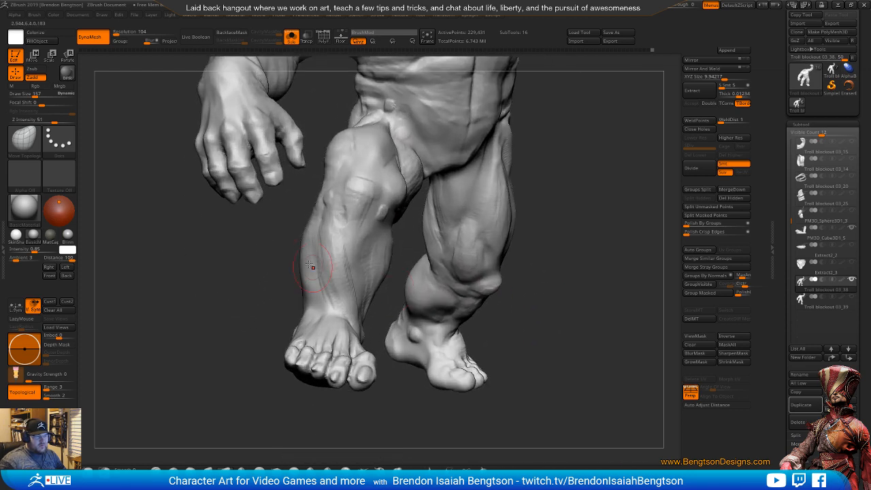
pyautogui.press('space')
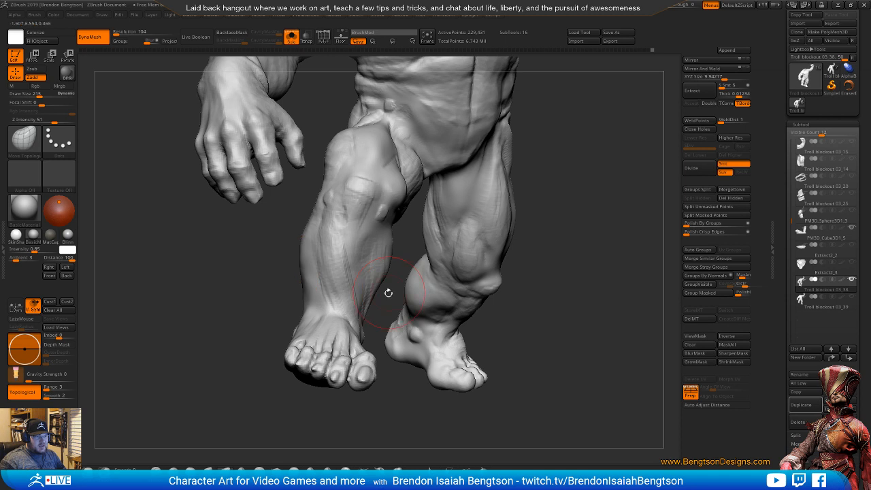
pyautogui.moveTo(388, 292); pyautogui.dragTo(378, 300)
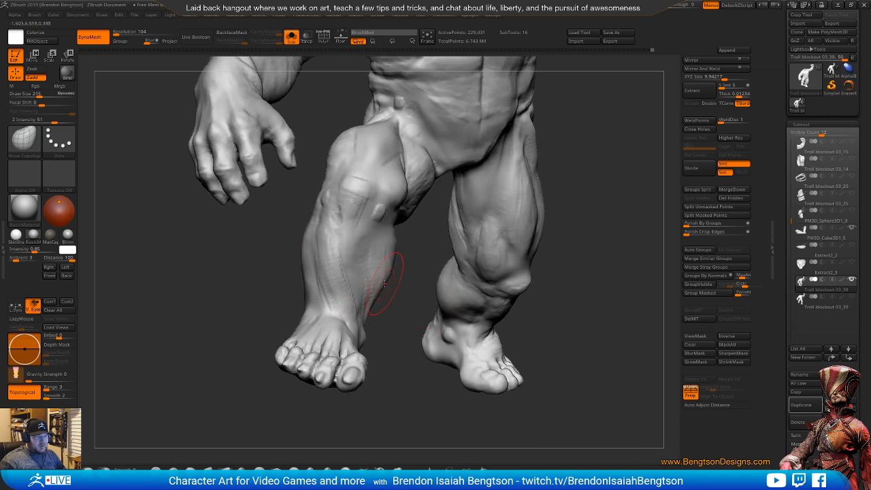
pyautogui.moveTo(392, 244); pyautogui.dragTo(383, 282)
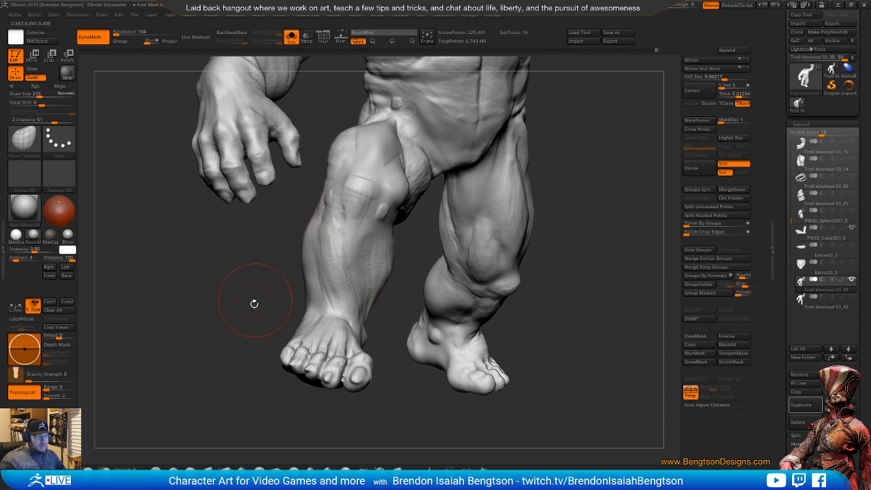
pyautogui.keyDown('alt'); pyautogui.moveTo(281, 312); pyautogui.dragTo(266, 259); pyautogui.keyUp('alt')
pyautogui.moveTo(484, 244); pyautogui.dragTo(534, 272)
pyautogui.moveTo(534, 272); pyautogui.dragTo(562, 289)
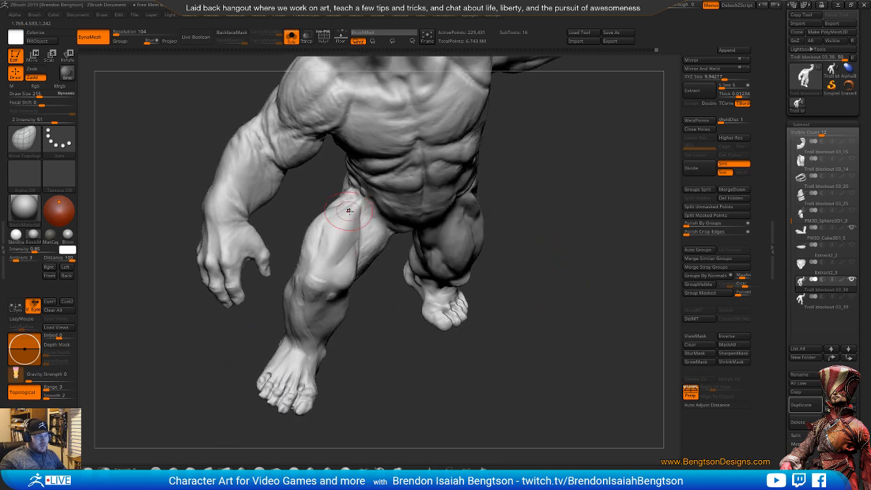
# - Define the crease between the lower abdomen and the forward thigh with DamStandard at Draw Size 215
pyautogui.moveTo(411, 350)
pyautogui.mouseDown()
pyautogui.moveTo(378, 310)
pyautogui.moveTo(387, 306)
pyautogui.mouseUp()
pyautogui.press('b')
pyautogui.press('d')
pyautogui.press('s')
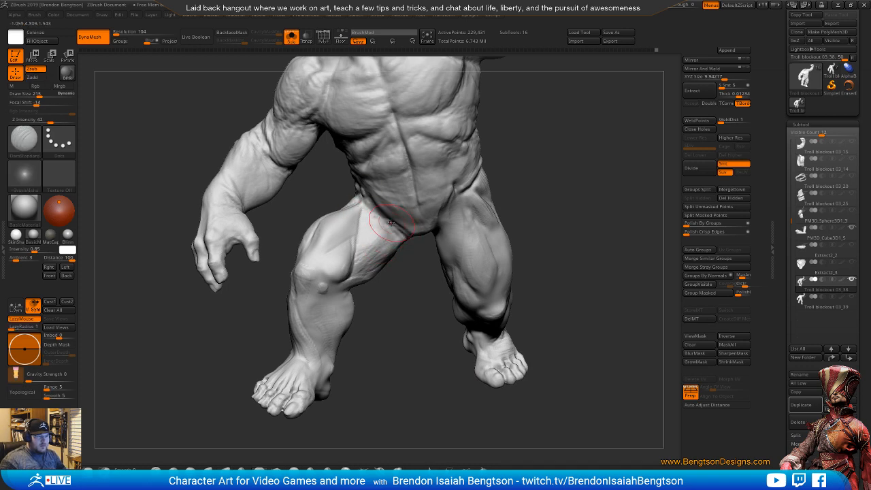
pyautogui.moveTo(418, 250); pyautogui.dragTo(444, 241)
pyautogui.moveTo(498, 216)
pyautogui.keyDown('alt'); pyautogui.mouseDown()
pyautogui.moveTo(492, 311)
pyautogui.moveTo(507, 274)
pyautogui.moveTo(479, 193)
pyautogui.mouseUp(); pyautogui.keyUp('alt')
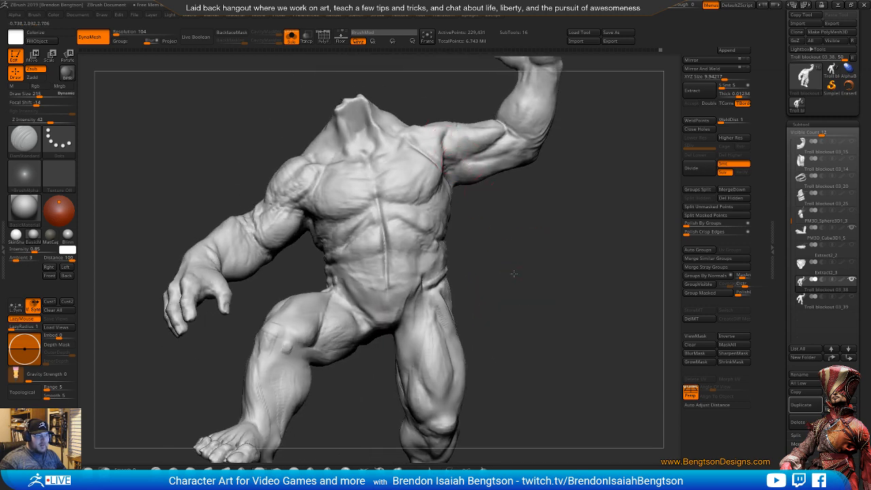
# - Examine the troll's torso, shoulders and raised arm from several angles
pyautogui.moveTo(514, 273)
pyautogui.mouseDown()
pyautogui.moveTo(423, 275)
pyautogui.moveTo(552, 263)
pyautogui.moveTo(490, 283)
pyautogui.mouseUp()
pyautogui.moveTo(380, 344)
pyautogui.mouseDown()
pyautogui.moveTo(489, 160)
pyautogui.moveTo(490, 258)
pyautogui.mouseUp()
pyautogui.moveTo(408, 245); pyautogui.dragTo(291, 149)
pyautogui.keyDown('alt'); pyautogui.moveTo(408, 305); pyautogui.dragTo(413, 344); pyautogui.keyUp('alt')
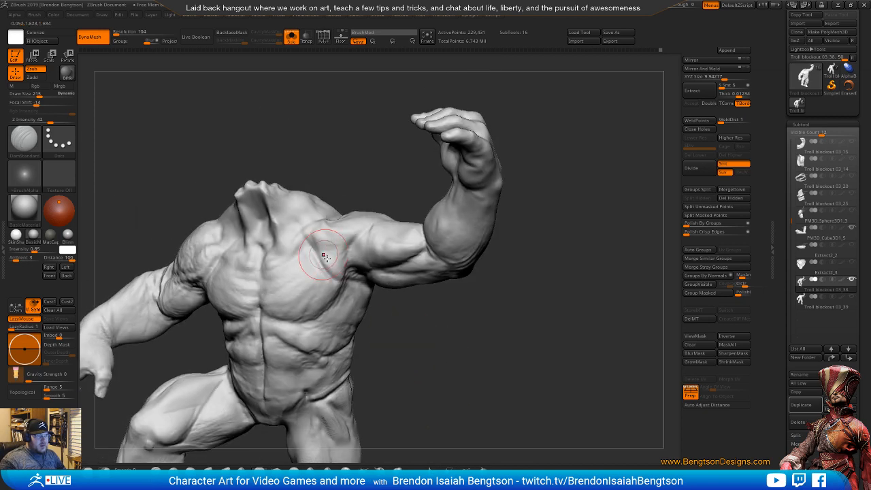
pyautogui.moveTo(378, 258); pyautogui.dragTo(442, 259)
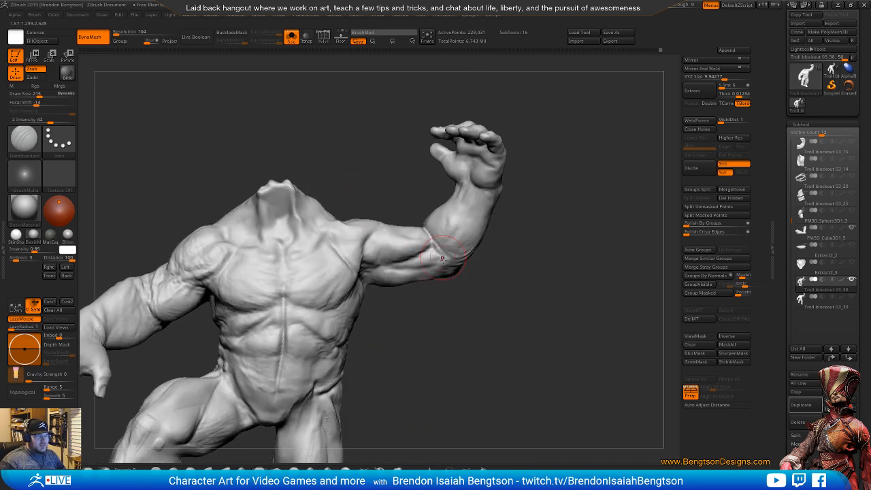
pyautogui.moveTo(435, 289)
pyautogui.mouseDown()
pyautogui.moveTo(480, 320)
pyautogui.moveTo(488, 348)
pyautogui.moveTo(455, 307)
pyautogui.mouseUp()
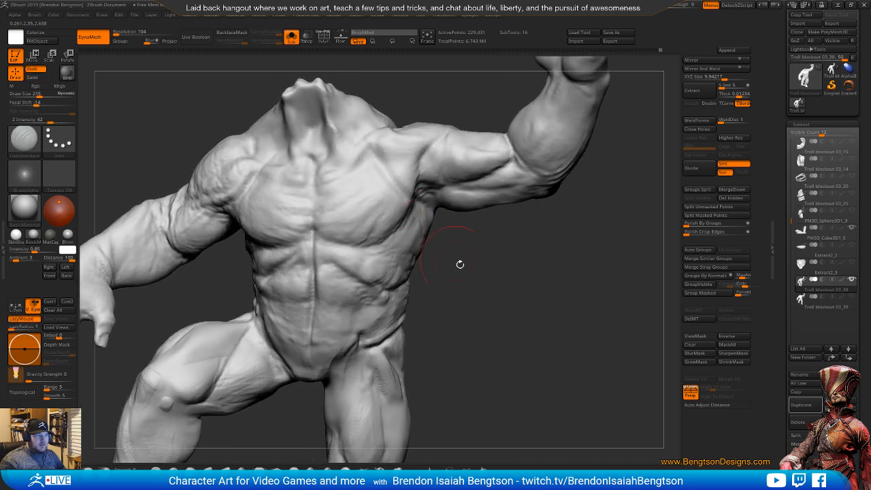
pyautogui.moveTo(459, 263)
pyautogui.mouseDown()
pyautogui.moveTo(484, 330)
pyautogui.moveTo(521, 309)
pyautogui.moveTo(507, 307)
pyautogui.moveTo(510, 336)
pyautogui.moveTo(511, 308)
pyautogui.mouseUp()
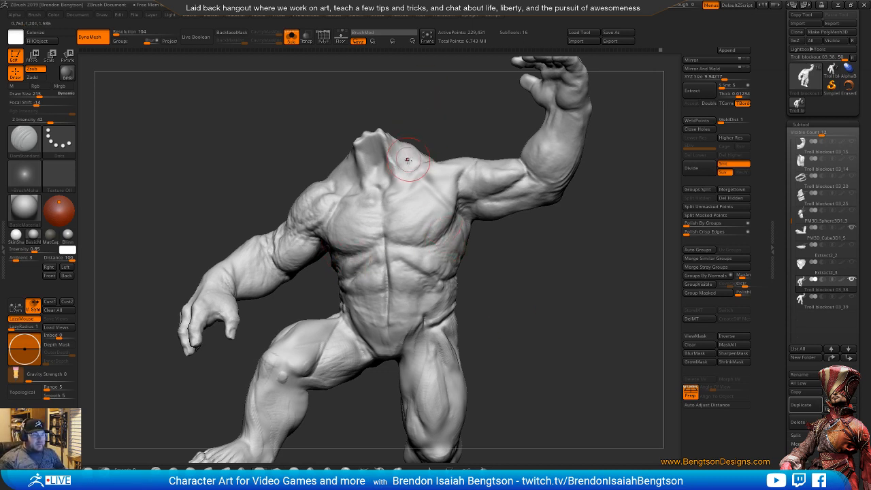
pyautogui.moveTo(519, 281)
pyautogui.mouseDown()
pyautogui.moveTo(543, 313)
pyautogui.moveTo(515, 332)
pyautogui.moveTo(546, 247)
pyautogui.moveTo(500, 282)
pyautogui.moveTo(512, 256)
pyautogui.moveTo(480, 283)
pyautogui.mouseUp()
pyautogui.moveTo(470, 221); pyautogui.dragTo(500, 311)
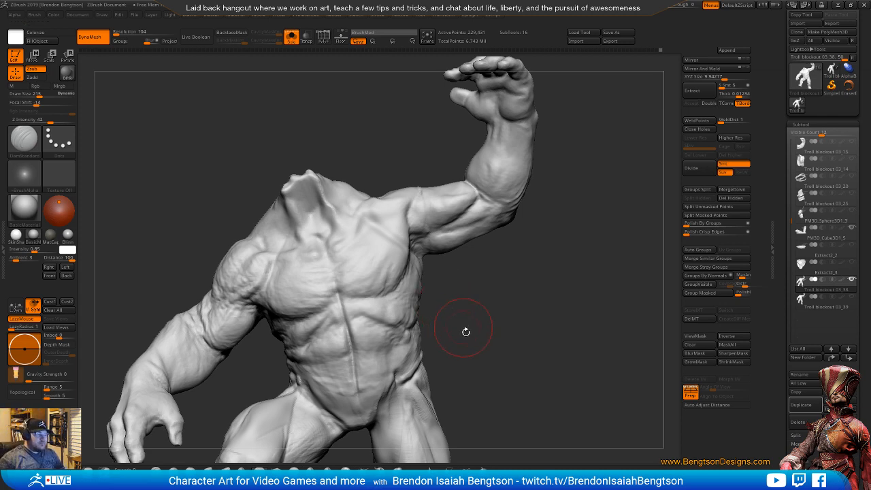
# - Build up the inner end of the collarbone on the raised-arm side with ClayBuildup at Draw Size 140
pyautogui.moveTo(465, 331)
pyautogui.mouseDown()
pyautogui.moveTo(366, 223)
pyautogui.moveTo(354, 246)
pyautogui.moveTo(320, 267)
pyautogui.mouseUp()
pyautogui.press('space')
pyautogui.moveTo(468, 321); pyautogui.dragTo(388, 241)
pyautogui.press('1')
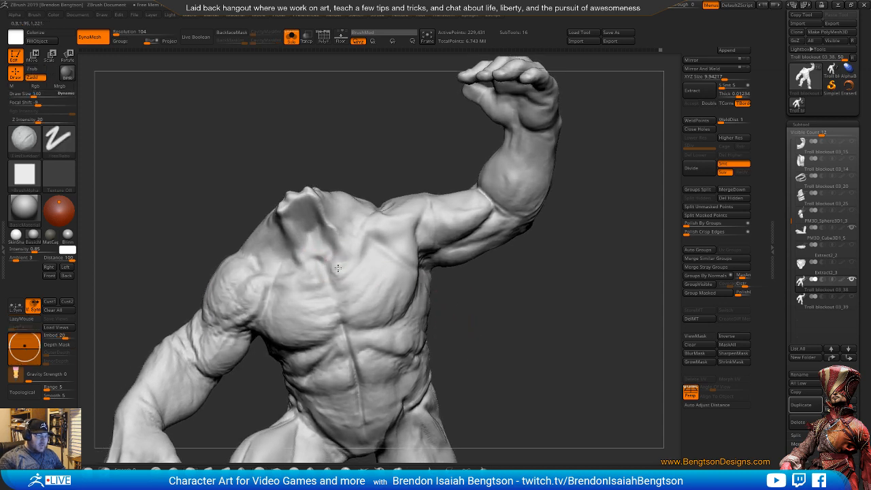
pyautogui.moveTo(342, 270); pyautogui.dragTo(339, 268)
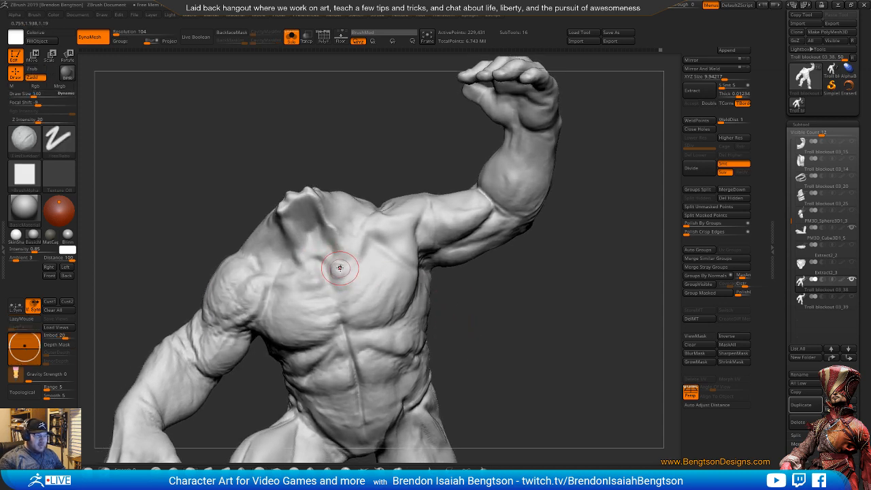
# - Carve the edges of the collarbones across the upper chest with DamStandard at Draw Size 140
pyautogui.moveTo(393, 134); pyautogui.dragTo(357, 211)
pyautogui.press('2')
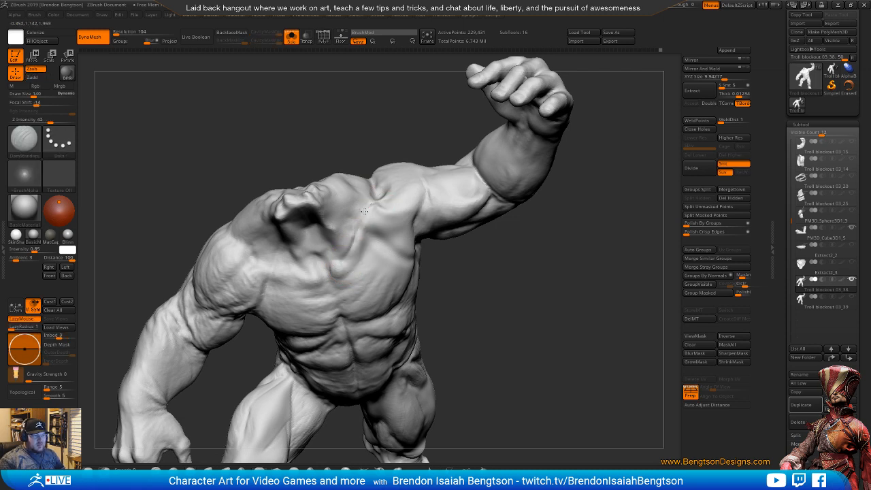
pyautogui.moveTo(370, 207); pyautogui.dragTo(370, 254, button='right')
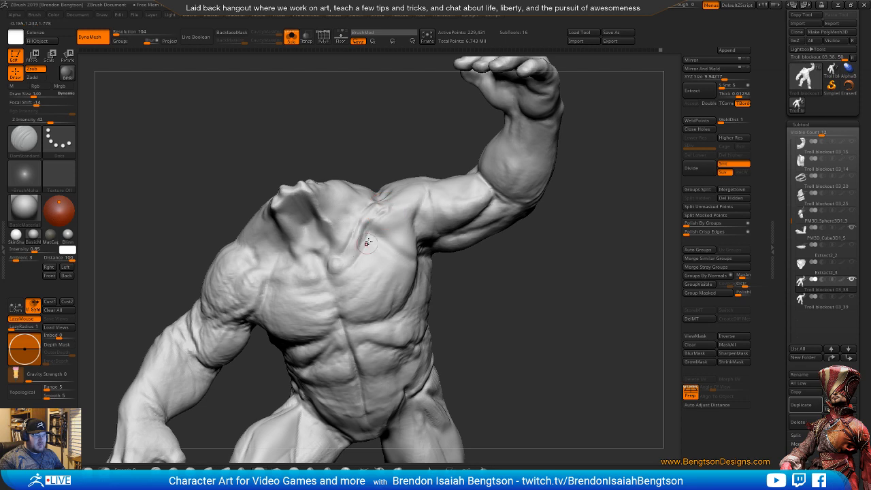
pyautogui.moveTo(517, 343)
pyautogui.mouseDown()
pyautogui.moveTo(504, 301)
pyautogui.moveTo(517, 303)
pyautogui.moveTo(503, 302)
pyautogui.moveTo(570, 296)
pyautogui.mouseUp()
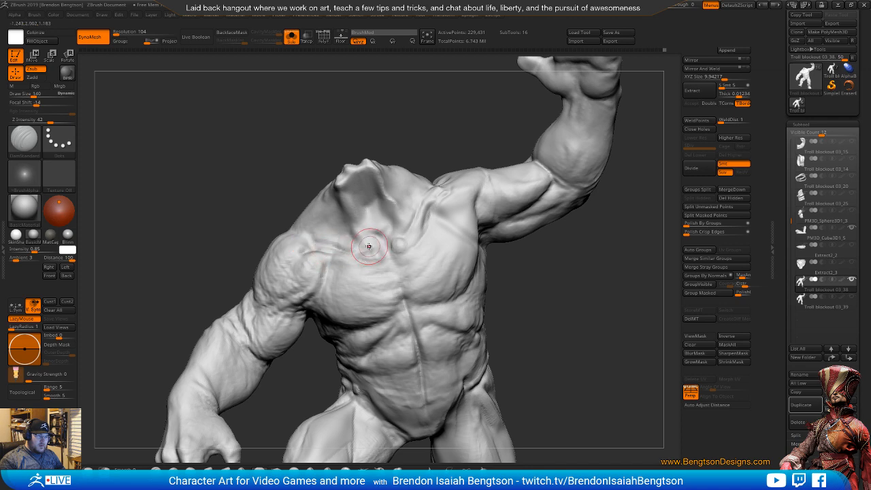
pyautogui.moveTo(585, 340)
pyautogui.keyDown('alt'); pyautogui.mouseDown()
pyautogui.moveTo(564, 259)
pyautogui.moveTo(550, 287)
pyautogui.moveTo(572, 287)
pyautogui.moveTo(570, 274)
pyautogui.moveTo(596, 290)
pyautogui.moveTo(556, 305)
pyautogui.moveTo(596, 257)
pyautogui.moveTo(541, 306)
pyautogui.moveTo(400, 147)
pyautogui.mouseUp(); pyautogui.keyUp('alt')
# - Build up the front of the raised arm's shoulder beside the collarbone with ClayBuildup at Draw Size 140
pyautogui.press('b')
pyautogui.press('c')
pyautogui.press('b')
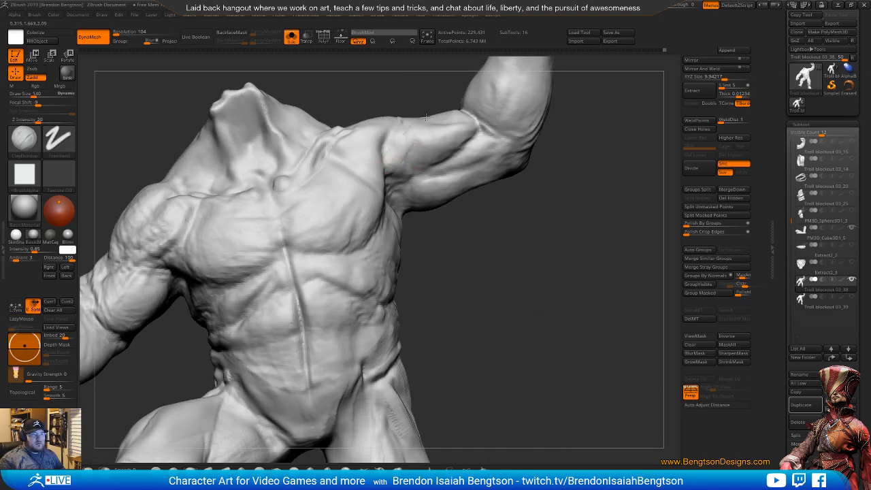
pyautogui.moveTo(516, 236); pyautogui.dragTo(451, 218)
# - Cut the separations between the collarbone, deltoid and chest muscle of the raised arm with DamStandard at Draw Size 140
pyautogui.press('b')
pyautogui.press('d')
pyautogui.press('s')
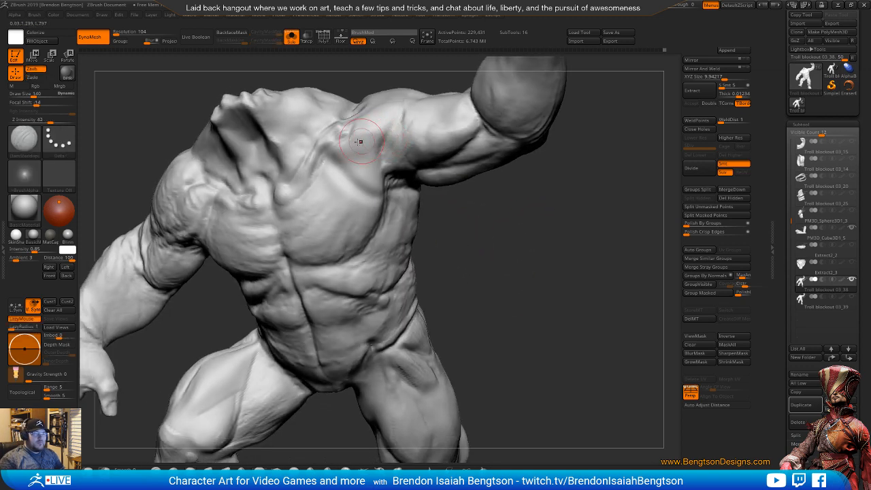
pyautogui.moveTo(467, 268); pyautogui.dragTo(494, 263)
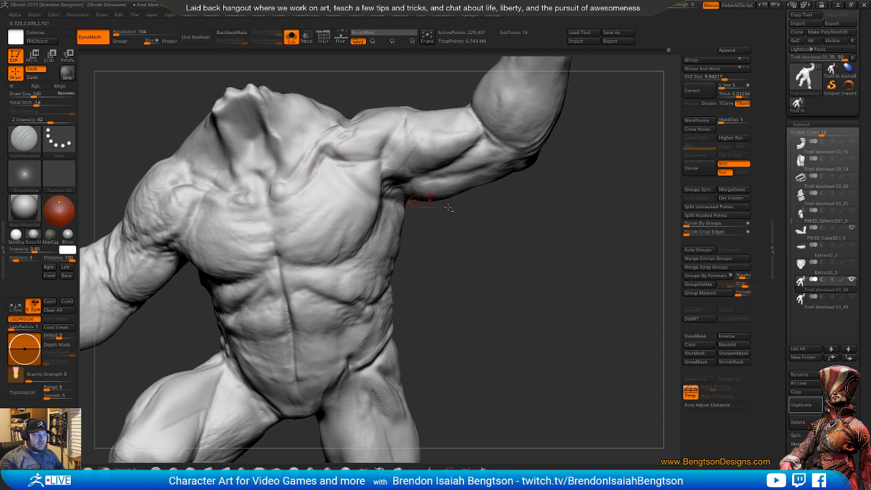
pyautogui.moveTo(448, 206); pyautogui.dragTo(344, 187)
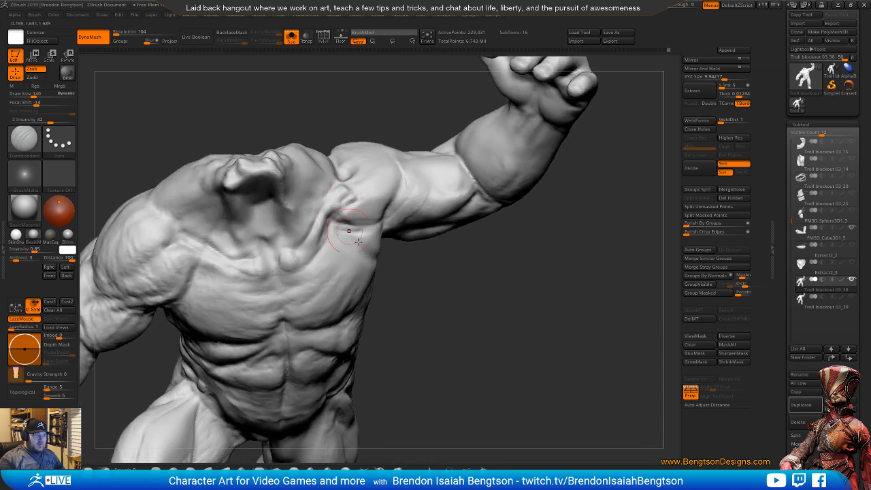
pyautogui.moveTo(474, 325); pyautogui.dragTo(508, 334)
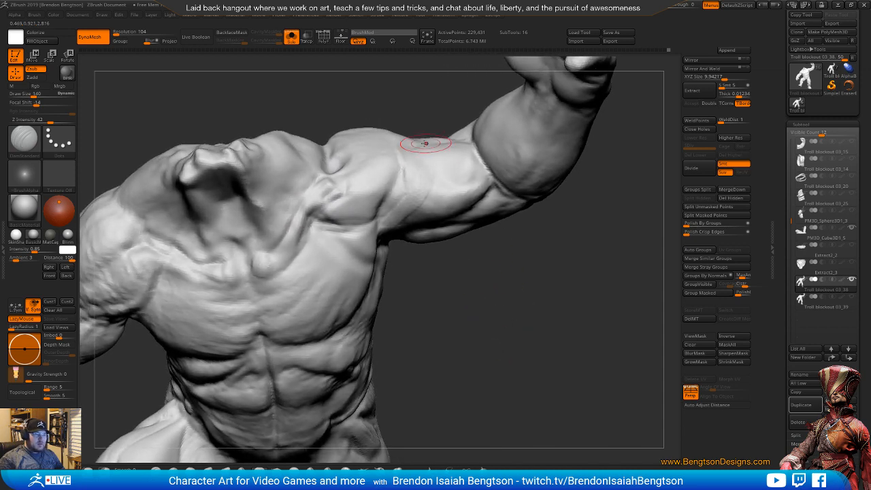
# - Carve the groove between the raised arm's deltoid and biceps with DamStandard and add volume with ClayBuildup, both at Draw Size 243
pyautogui.press('space')
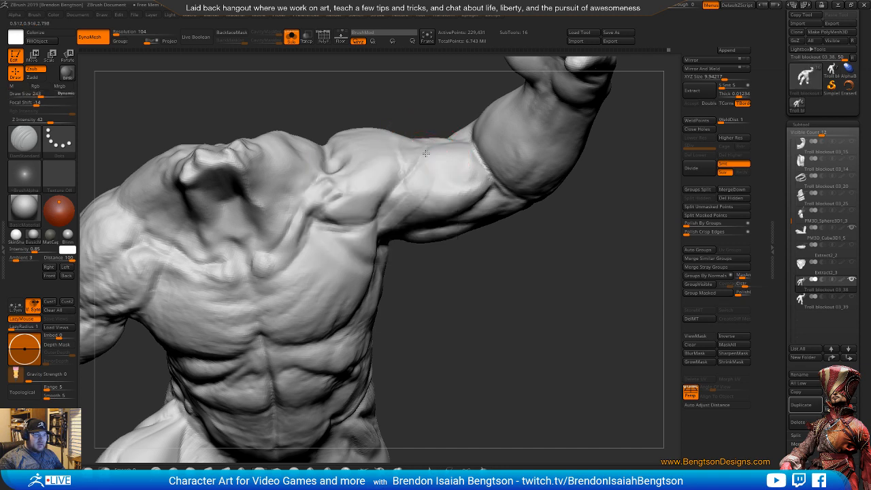
pyautogui.moveTo(418, 161)
pyautogui.mouseDown()
pyautogui.moveTo(378, 209)
pyautogui.moveTo(340, 232)
pyautogui.mouseUp()
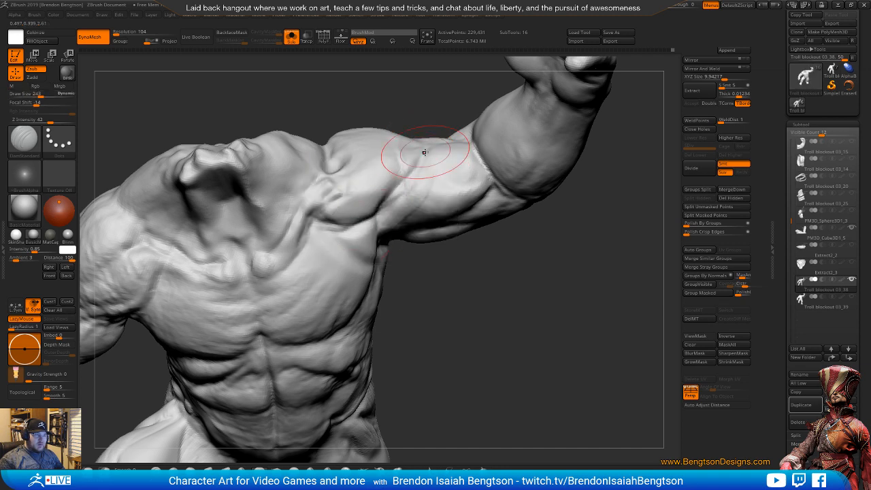
pyautogui.keyDown('alt'); pyautogui.moveTo(419, 270); pyautogui.dragTo(472, 323); pyautogui.keyUp('alt')
pyautogui.press('b')
pyautogui.press('c')
pyautogui.press('b')
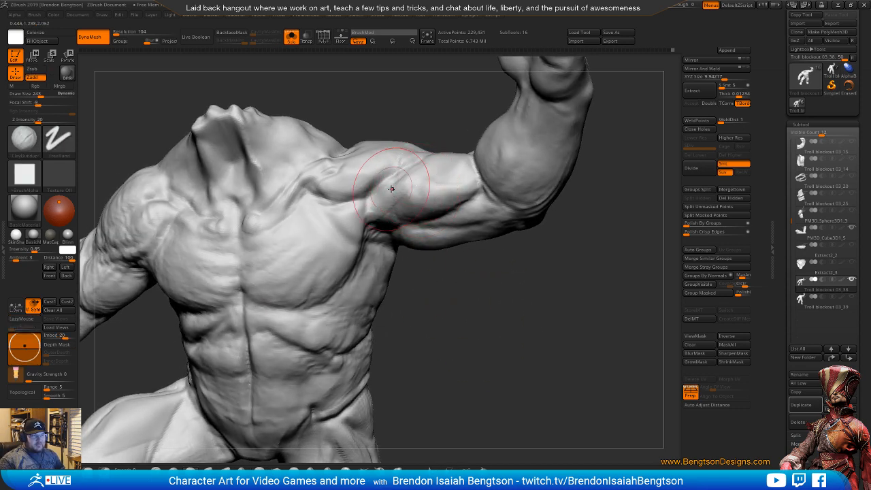
# - Sharpen the muscle separations around the raised arm's biceps with DamStandard at Draw Size 135
pyautogui.press('b')
pyautogui.press('d')
pyautogui.press('s')
pyautogui.press('space')
pyautogui.moveTo(403, 193); pyautogui.dragTo(397, 193)
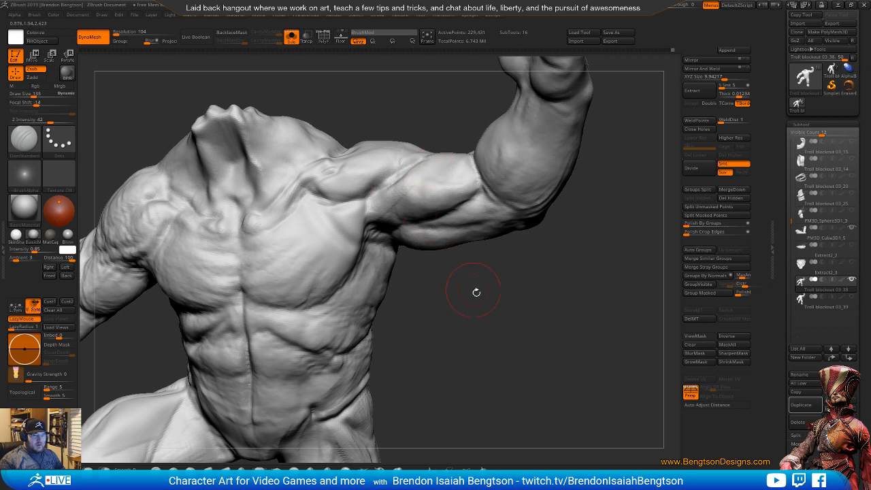
pyautogui.moveTo(477, 292); pyautogui.dragTo(403, 259)
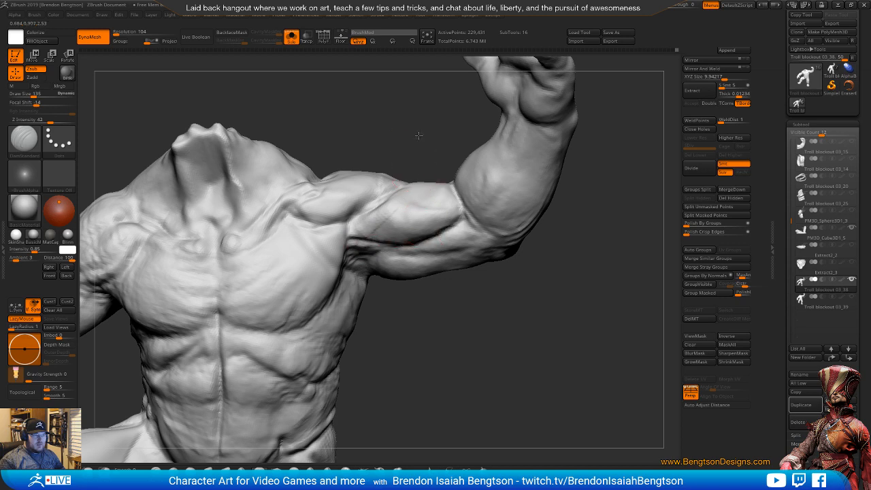
# - Build up the muscle volume of the raised upper arm with ClayBuildup at Draw Size 215
pyautogui.moveTo(418, 135)
pyautogui.mouseDown()
pyautogui.moveTo(340, 198)
pyautogui.moveTo(467, 387)
pyautogui.moveTo(467, 360)
pyautogui.moveTo(418, 249)
pyautogui.moveTo(408, 247)
pyautogui.moveTo(430, 222)
pyautogui.moveTo(361, 264)
pyautogui.moveTo(345, 258)
pyautogui.moveTo(416, 238)
pyautogui.mouseUp()
pyautogui.press('b')
pyautogui.press('c')
pyautogui.press('b')
pyautogui.press('space')
pyautogui.moveTo(457, 165)
pyautogui.mouseDown()
pyautogui.moveTo(376, 218)
pyautogui.moveTo(367, 188)
pyautogui.moveTo(409, 315)
pyautogui.moveTo(558, 219)
pyautogui.moveTo(510, 254)
pyautogui.moveTo(404, 177)
pyautogui.mouseUp()
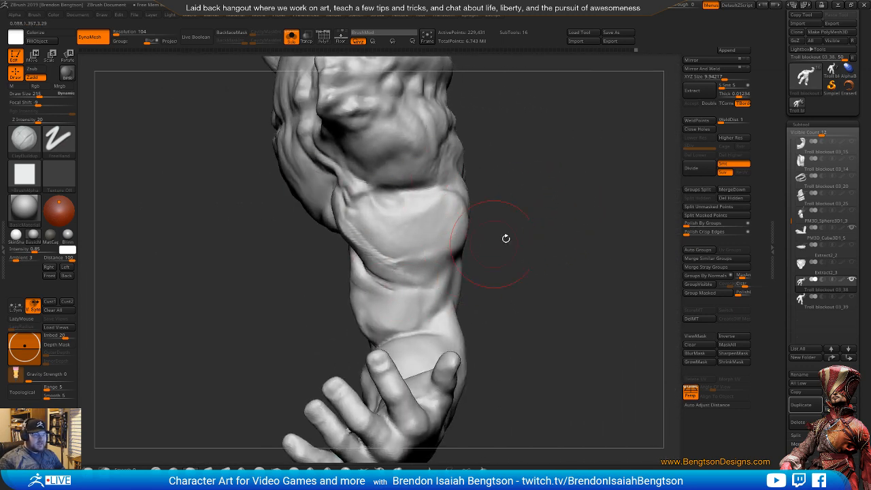
pyautogui.moveTo(505, 239); pyautogui.dragTo(365, 208)
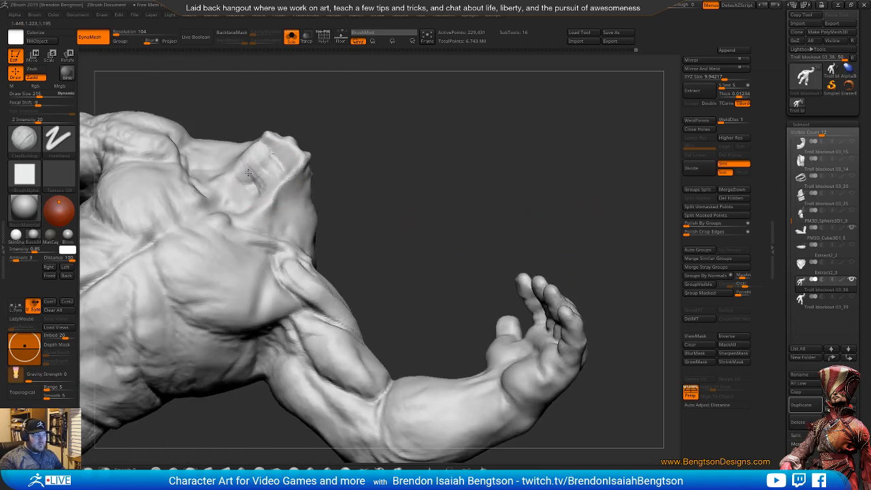
# - Fill in the hollow front and sides of the neck stump with ClayBuildup at Draw Size 215
pyautogui.moveTo(249, 172)
pyautogui.mouseDown()
pyautogui.moveTo(253, 182)
pyautogui.moveTo(245, 185)
pyautogui.moveTo(287, 165)
pyautogui.moveTo(271, 158)
pyautogui.moveTo(225, 201)
pyautogui.moveTo(250, 198)
pyautogui.mouseUp()
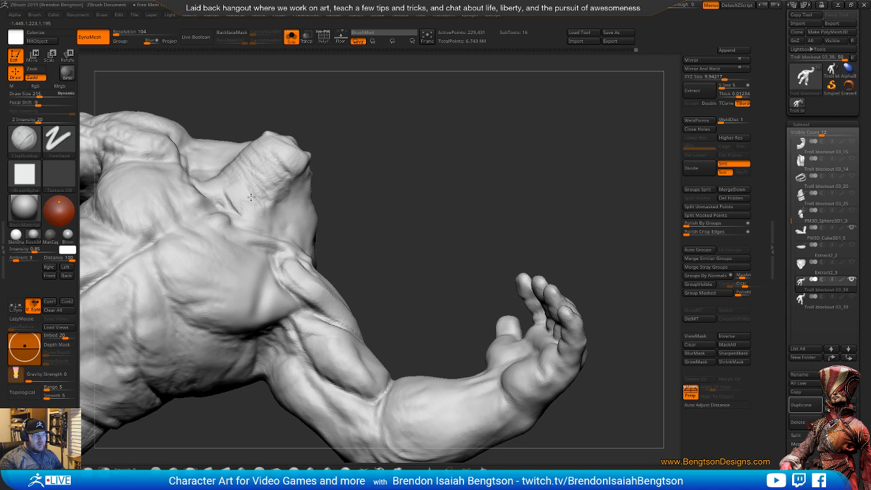
pyautogui.moveTo(370, 194)
pyautogui.mouseDown()
pyautogui.moveTo(442, 212)
pyautogui.moveTo(523, 205)
pyautogui.moveTo(428, 146)
pyautogui.moveTo(454, 197)
pyautogui.moveTo(415, 181)
pyautogui.moveTo(352, 200)
pyautogui.moveTo(422, 134)
pyautogui.moveTo(369, 184)
pyautogui.mouseUp()
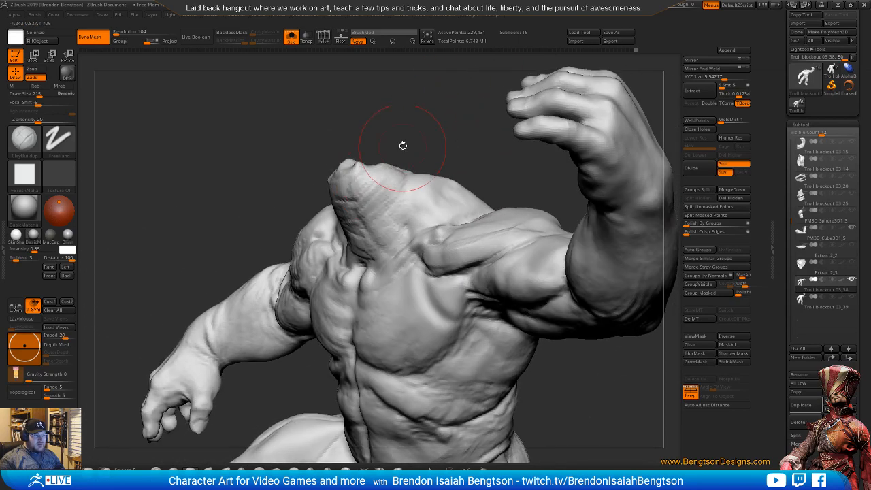
pyautogui.moveTo(403, 145)
pyautogui.mouseDown()
pyautogui.moveTo(422, 140)
pyautogui.moveTo(327, 192)
pyautogui.moveTo(316, 217)
pyautogui.mouseUp()
pyautogui.moveTo(367, 143)
pyautogui.mouseDown()
pyautogui.moveTo(392, 125)
pyautogui.moveTo(377, 127)
pyautogui.moveTo(407, 116)
pyautogui.moveTo(397, 123)
pyautogui.moveTo(368, 244)
pyautogui.moveTo(336, 257)
pyautogui.mouseUp()
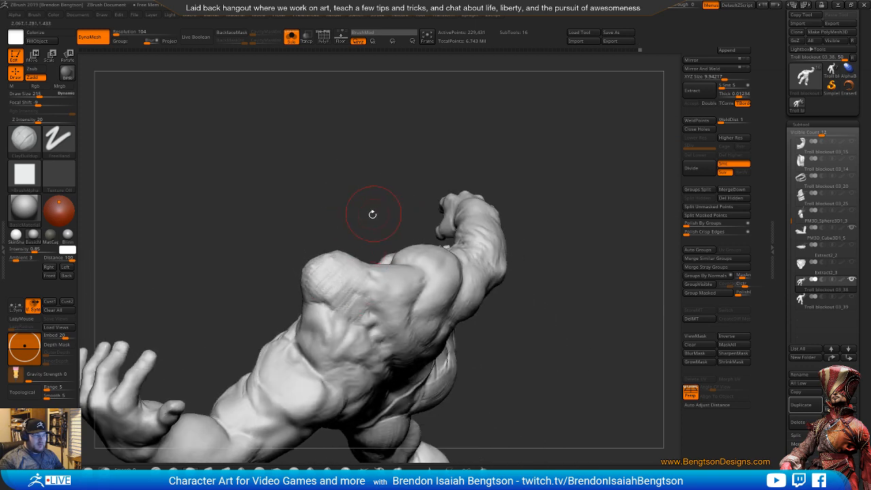
pyautogui.moveTo(372, 214)
pyautogui.mouseDown()
pyautogui.moveTo(366, 198)
pyautogui.moveTo(466, 152)
pyautogui.moveTo(414, 122)
pyautogui.moveTo(440, 156)
pyautogui.moveTo(446, 133)
pyautogui.mouseUp()
# - Carve muscle lines down the front and side of the neck stump with DamStandard at Draw Size 140
pyautogui.press('b')
pyautogui.press('d')
pyautogui.press('s')
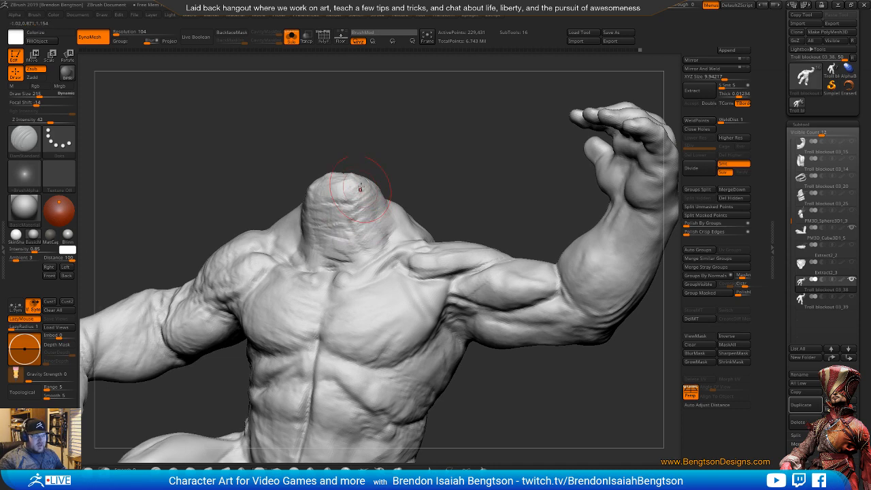
pyautogui.press('space')
pyautogui.moveTo(362, 189); pyautogui.dragTo(355, 188)
pyautogui.moveTo(419, 144)
pyautogui.keyDown('alt'); pyautogui.mouseDown()
pyautogui.moveTo(437, 141)
pyautogui.moveTo(438, 155)
pyautogui.moveTo(435, 139)
pyautogui.mouseUp(); pyautogui.keyUp('alt')
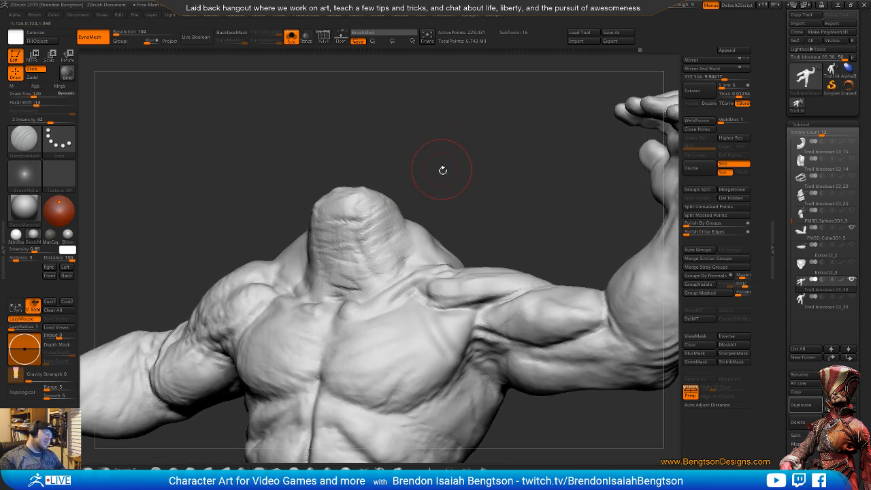
pyautogui.moveTo(442, 170)
pyautogui.mouseDown()
pyautogui.moveTo(410, 165)
pyautogui.moveTo(426, 159)
pyautogui.mouseUp()
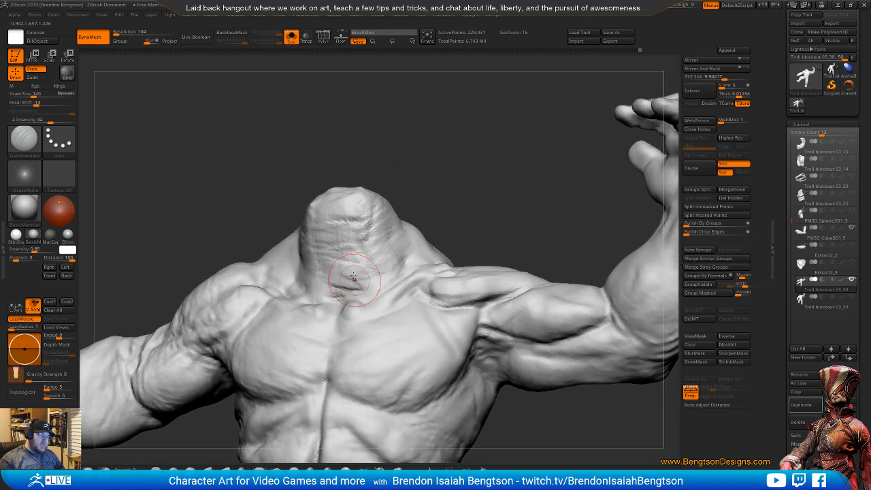
pyautogui.moveTo(339, 287); pyautogui.dragTo(352, 291)
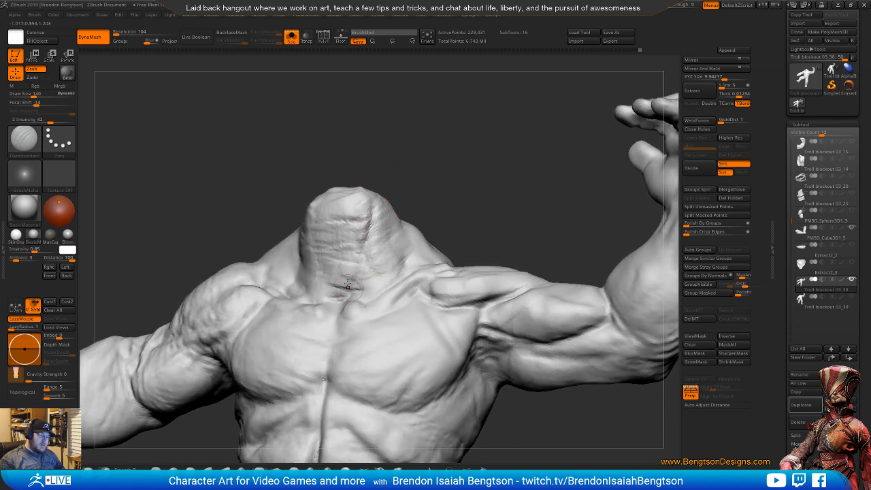
pyautogui.moveTo(413, 178)
pyautogui.mouseDown()
pyautogui.moveTo(408, 224)
pyautogui.moveTo(406, 188)
pyautogui.mouseUp()
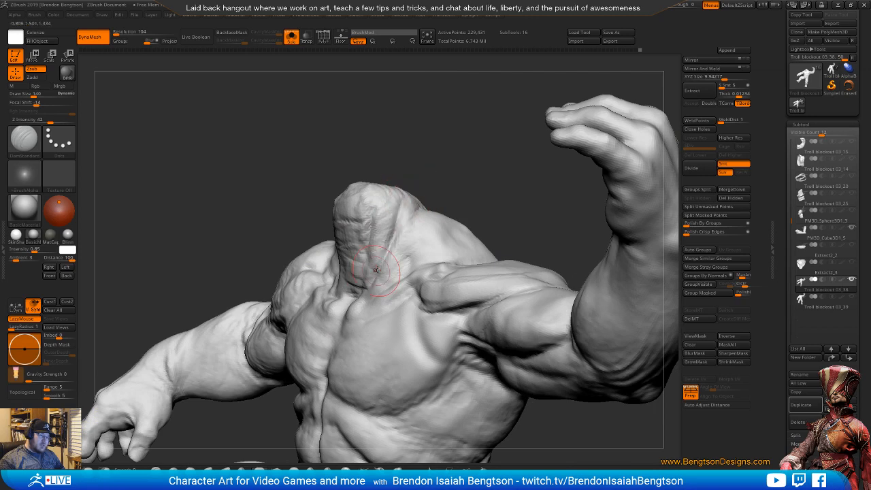
# - Build up the base of the neck and its transition into the collarbones and trapezius with ClayBuildup at Draw Size 140
pyautogui.press('b')
pyautogui.press('c')
pyautogui.press('b')
pyautogui.moveTo(463, 170)
pyautogui.mouseDown()
pyautogui.moveTo(398, 264)
pyautogui.moveTo(364, 288)
pyautogui.mouseUp()
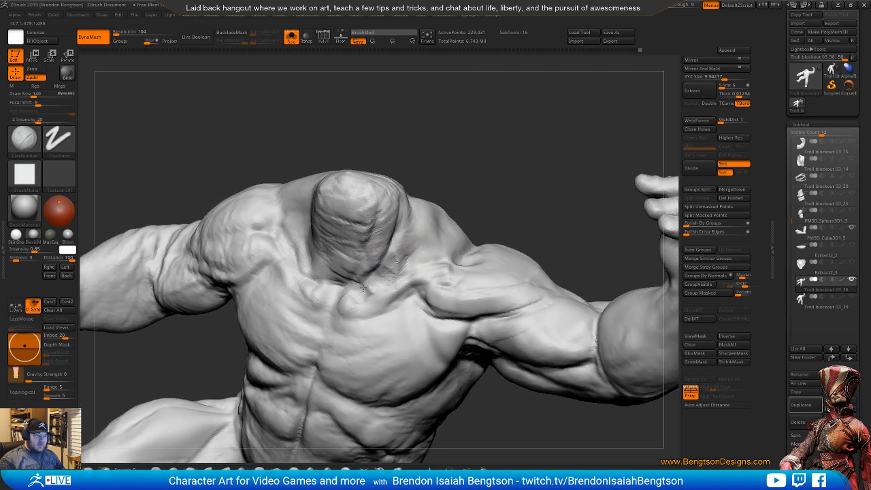
pyautogui.moveTo(401, 266)
pyautogui.mouseDown()
pyautogui.moveTo(408, 231)
pyautogui.moveTo(397, 262)
pyautogui.mouseUp()
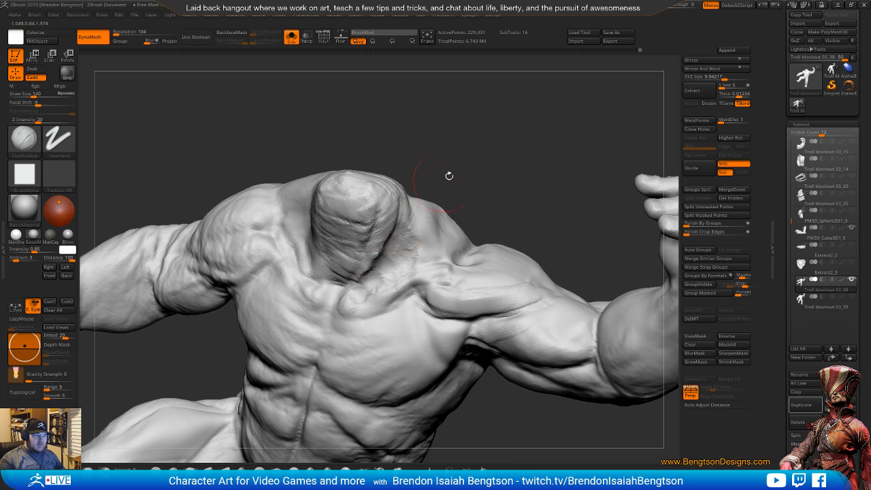
pyautogui.moveTo(449, 176); pyautogui.dragTo(439, 140)
pyautogui.moveTo(423, 172); pyautogui.dragTo(392, 167)
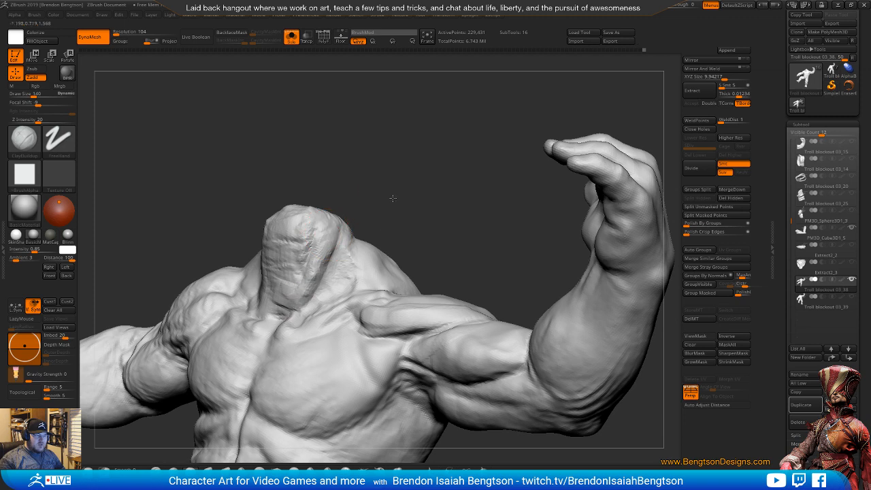
pyautogui.moveTo(392, 198); pyautogui.dragTo(297, 310)
pyautogui.moveTo(385, 200)
pyautogui.mouseDown()
pyautogui.moveTo(423, 235)
pyautogui.moveTo(459, 221)
pyautogui.moveTo(451, 189)
pyautogui.moveTo(454, 208)
pyautogui.moveTo(419, 207)
pyautogui.mouseUp()
pyautogui.moveTo(331, 229); pyautogui.dragTo(295, 302)
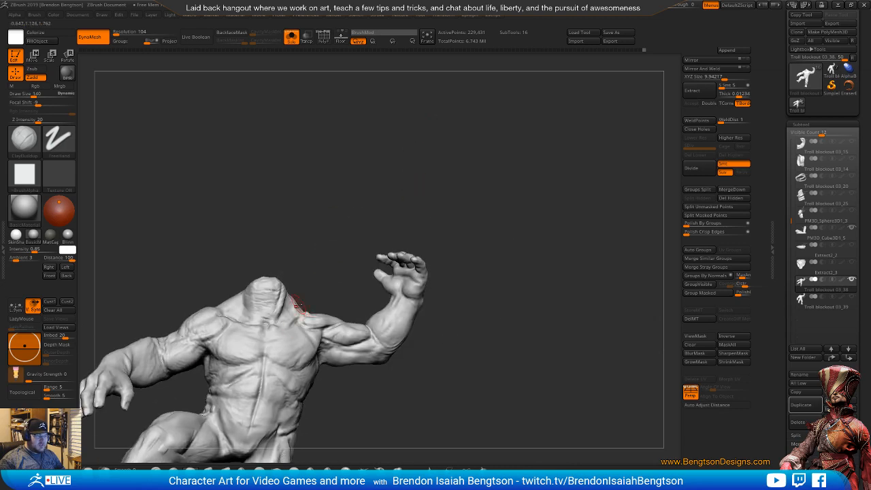
# - Add volume to the trapezius between the neck and the raised arm's shoulder with ClayBuildup at Draw Size 222
pyautogui.moveTo(332, 240)
pyautogui.mouseDown()
pyautogui.moveTo(338, 231)
pyautogui.moveTo(354, 248)
pyautogui.moveTo(344, 189)
pyautogui.moveTo(353, 191)
pyautogui.moveTo(345, 186)
pyautogui.mouseUp()
pyautogui.press('space')
pyautogui.moveTo(280, 247); pyautogui.dragTo(287, 248)
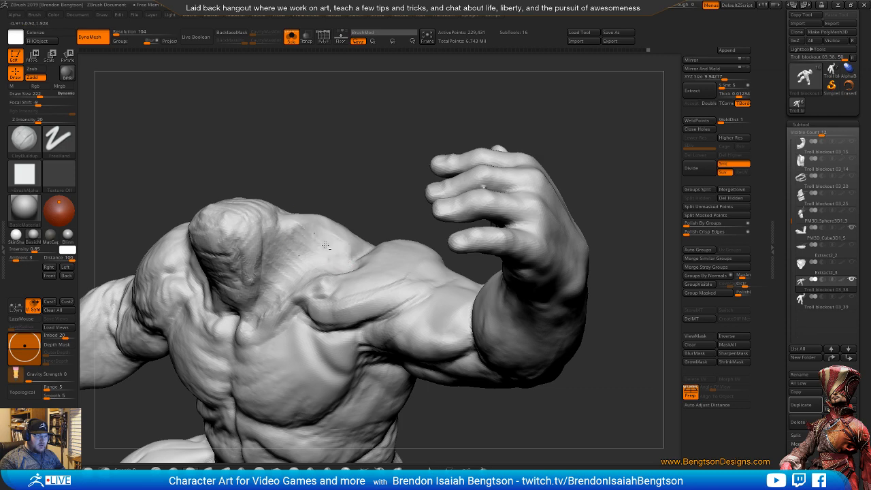
# - Carve the inner trapezius edges on both sides of the upper spine with DamStandard at Draw Size 222
pyautogui.moveTo(319, 168)
pyautogui.mouseDown()
pyautogui.moveTo(272, 174)
pyautogui.moveTo(328, 115)
pyautogui.moveTo(399, 131)
pyautogui.moveTo(443, 174)
pyautogui.moveTo(460, 217)
pyautogui.moveTo(435, 143)
pyautogui.mouseUp()
pyautogui.press('1')
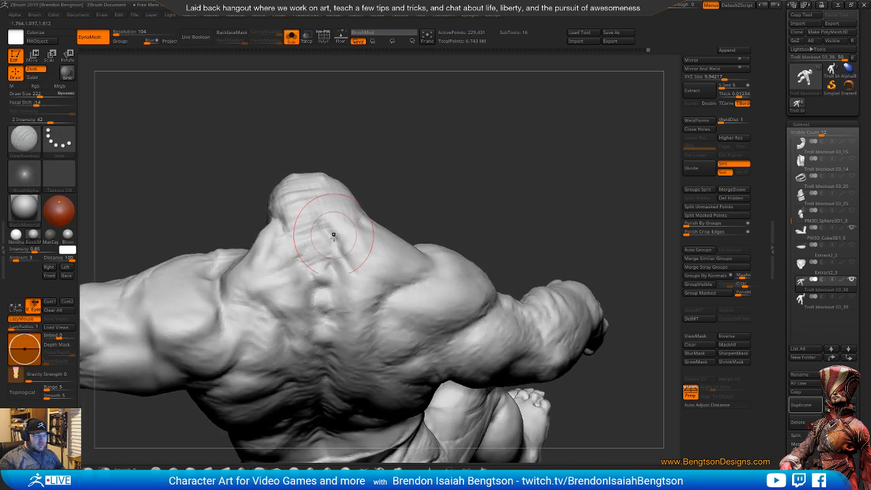
pyautogui.moveTo(332, 235)
pyautogui.mouseDown()
pyautogui.moveTo(320, 279)
pyautogui.moveTo(329, 330)
pyautogui.moveTo(313, 309)
pyautogui.mouseUp()
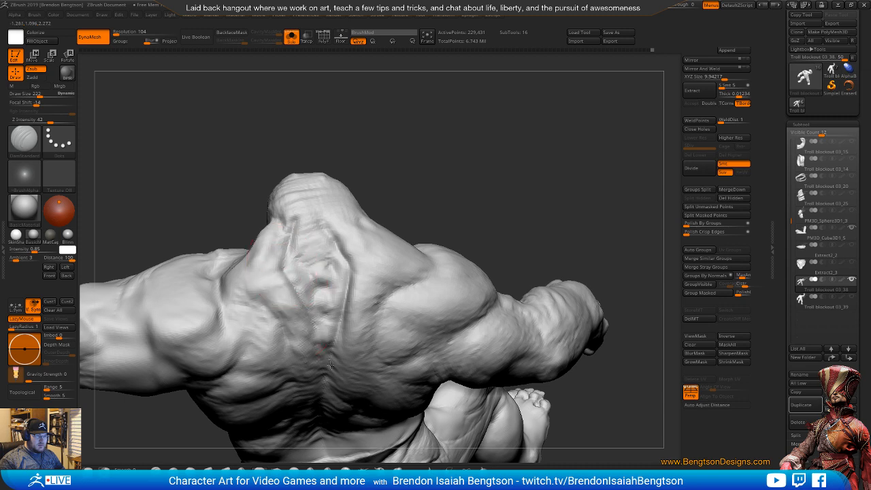
pyautogui.moveTo(293, 285); pyautogui.dragTo(329, 368)
pyautogui.moveTo(351, 182); pyautogui.dragTo(395, 179)
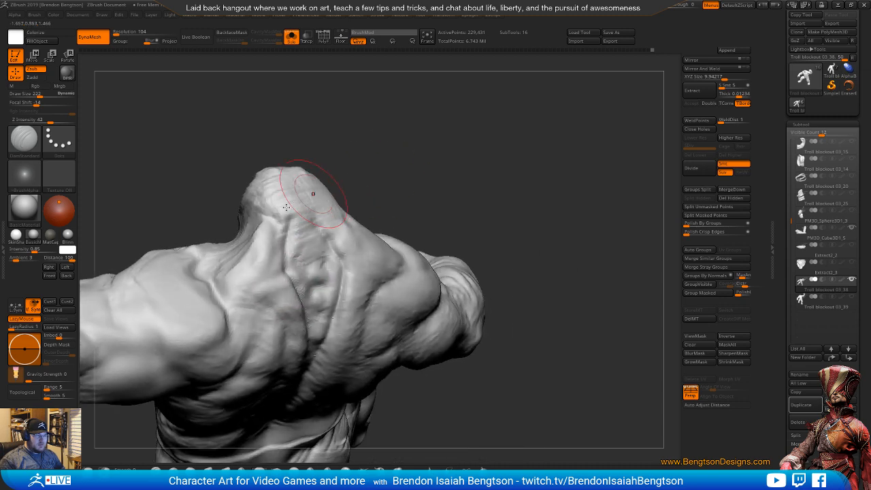
# - Build up the upper back of the neck stump with ClayBuildup at Draw Size 222
pyautogui.press('b')
pyautogui.press('c')
pyautogui.press('b')
pyautogui.moveTo(306, 190); pyautogui.dragTo(262, 218)
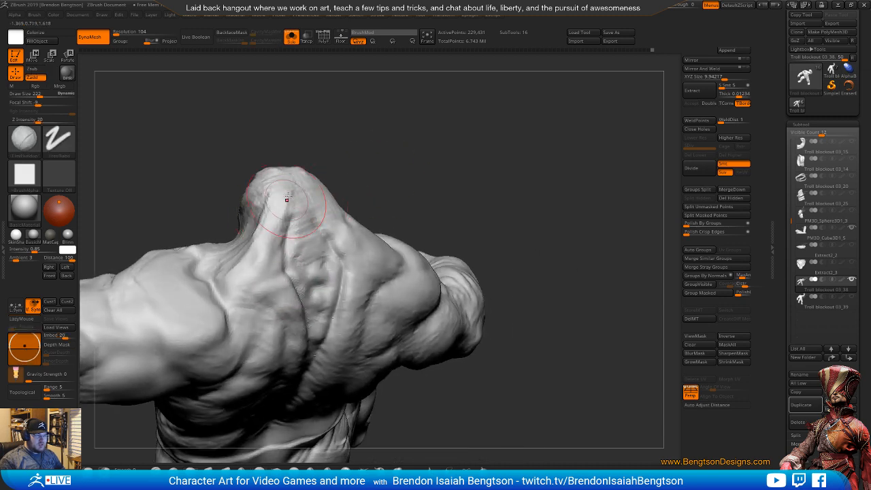
pyautogui.moveTo(398, 189); pyautogui.dragTo(406, 88)
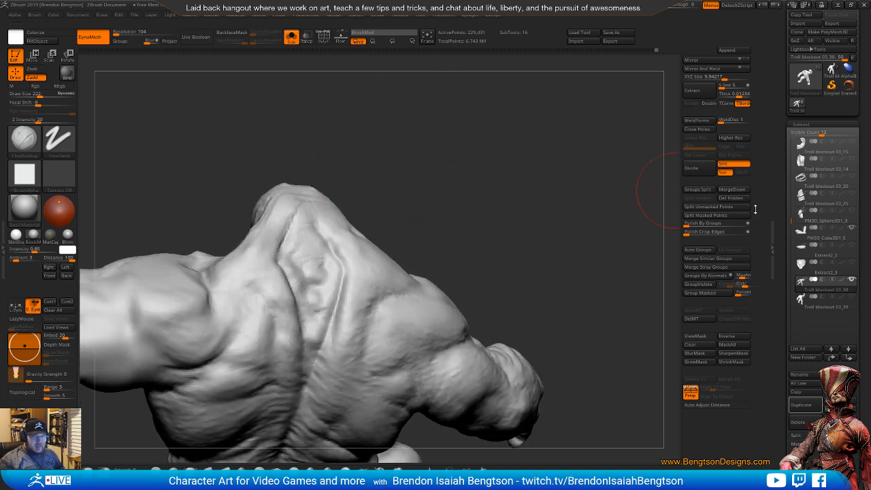
# - Show the head subtool Troll blockout 12_1 condensed together with the body, and hide the PM3D_Cube3D2_2 subtool
pyautogui.moveTo(792, 219); pyautogui.dragTo(791, 141)
pyautogui.moveTo(853, 144)
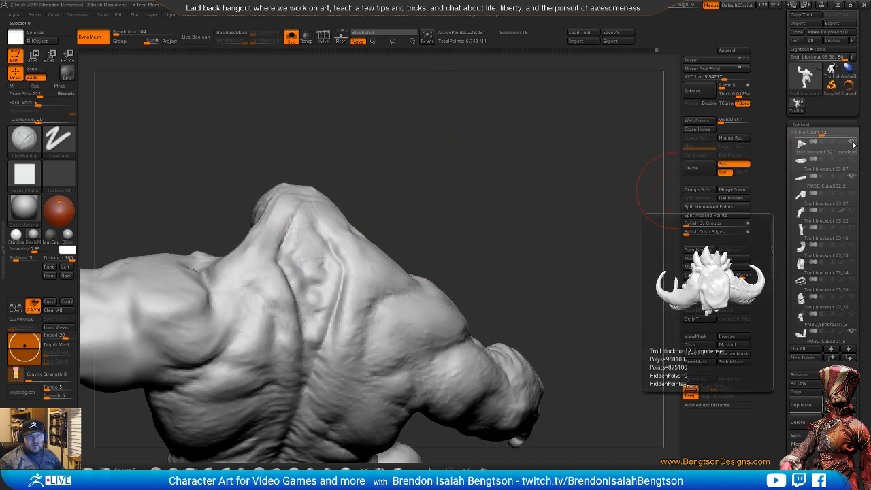
pyautogui.click(801, 145)
pyautogui.moveTo(549, 154); pyautogui.dragTo(643, 145)
pyautogui.click(852, 178)
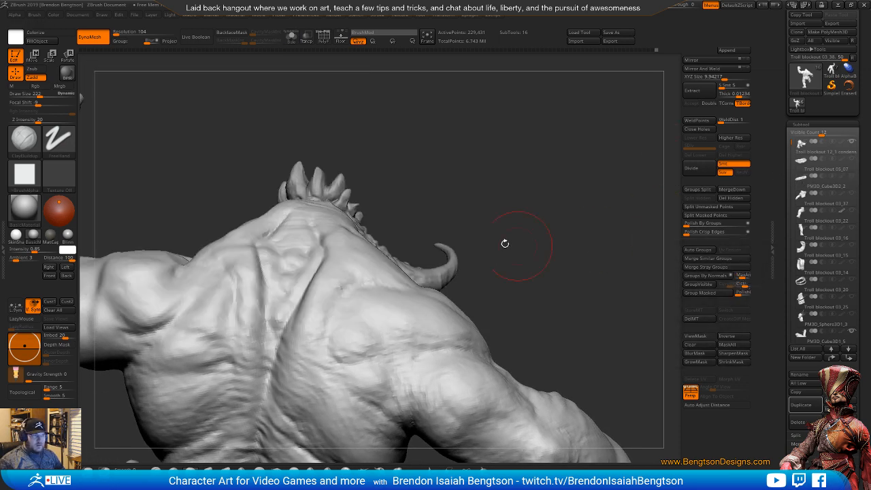
pyautogui.moveTo(505, 243); pyautogui.dragTo(547, 182)
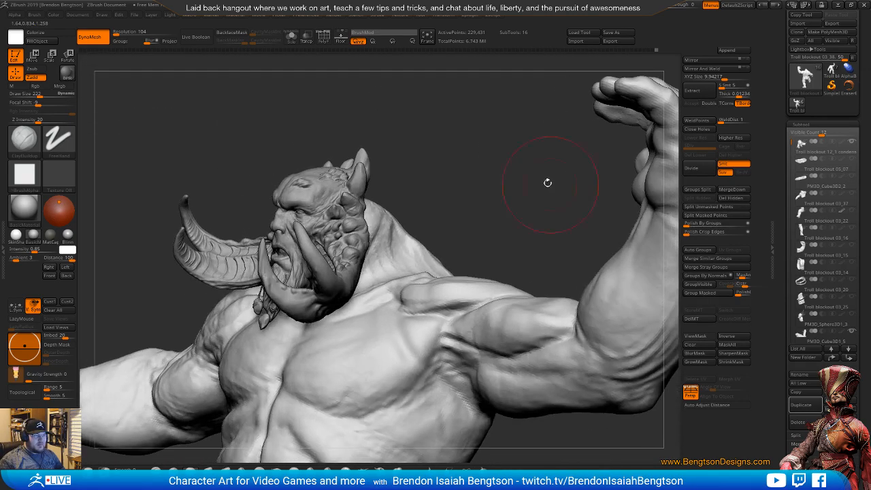
# - Isolate the body and build up a rounded skull mass on the neck stump with ClayBuildup at Draw Size 384
pyautogui.hotkey('alt', 's')
pyautogui.moveTo(446, 201); pyautogui.dragTo(401, 236)
pyautogui.press('space')
pyautogui.moveTo(338, 203); pyautogui.dragTo(341, 206)
pyautogui.moveTo(384, 183); pyautogui.dragTo(349, 209)
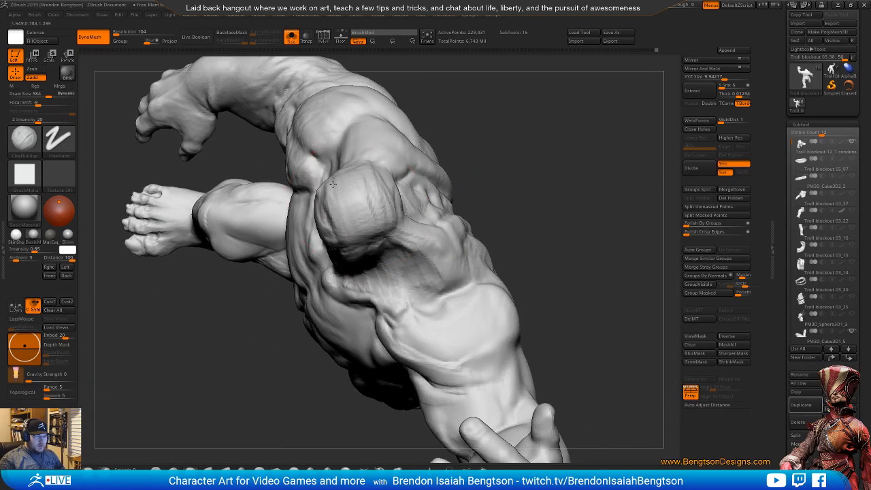
pyautogui.moveTo(515, 160); pyautogui.dragTo(548, 104)
pyautogui.moveTo(418, 137); pyautogui.dragTo(428, 187)
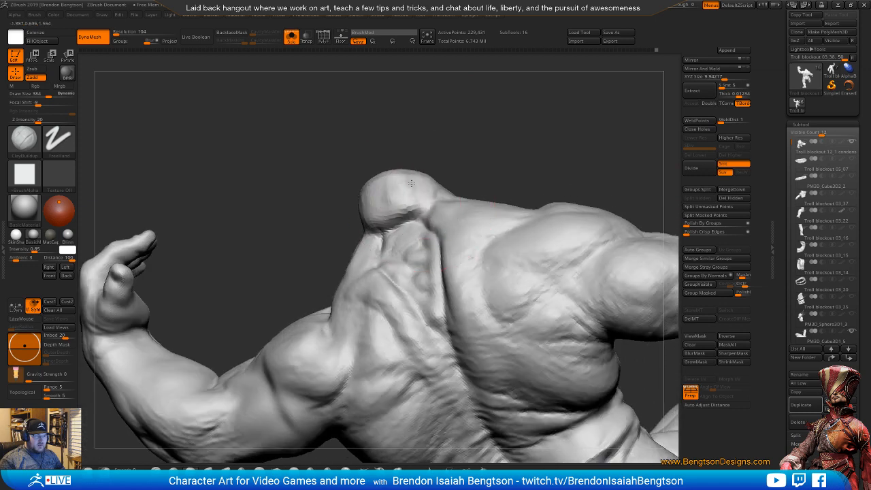
pyautogui.moveTo(394, 158); pyautogui.dragTo(348, 214)
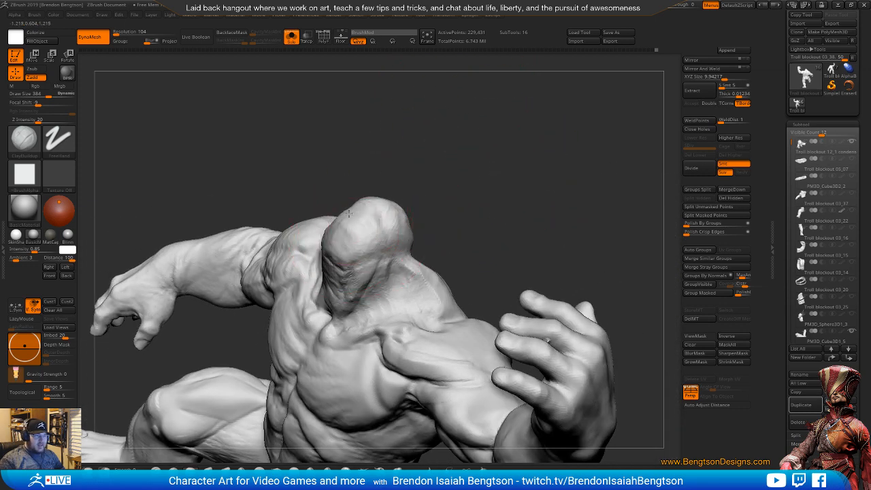
pyautogui.moveTo(391, 190); pyautogui.dragTo(385, 193)
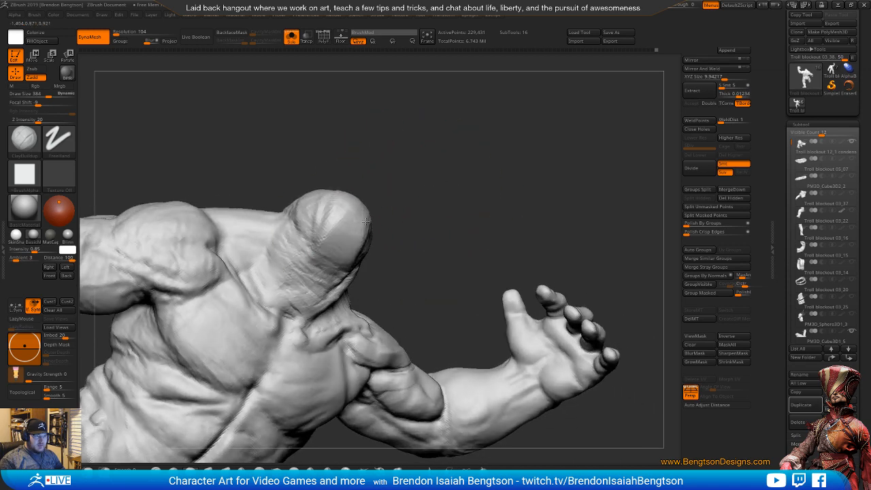
pyautogui.moveTo(429, 204); pyautogui.dragTo(371, 233)
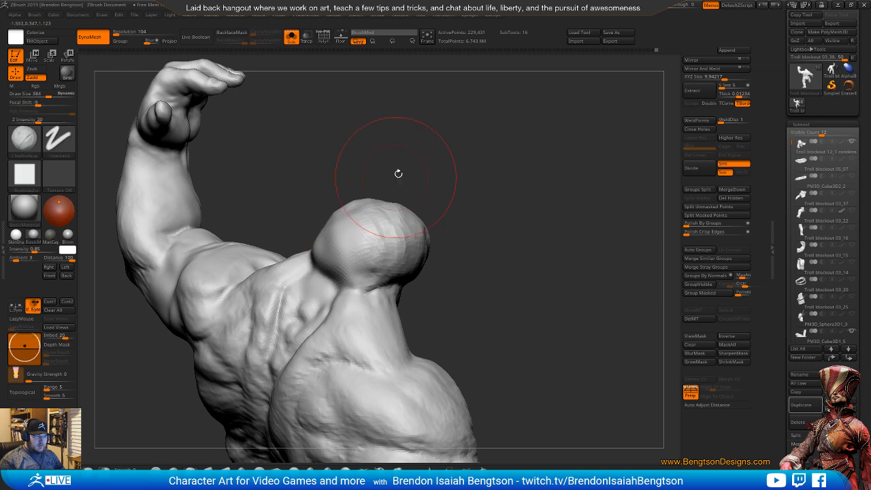
pyautogui.moveTo(399, 175); pyautogui.dragTo(345, 230)
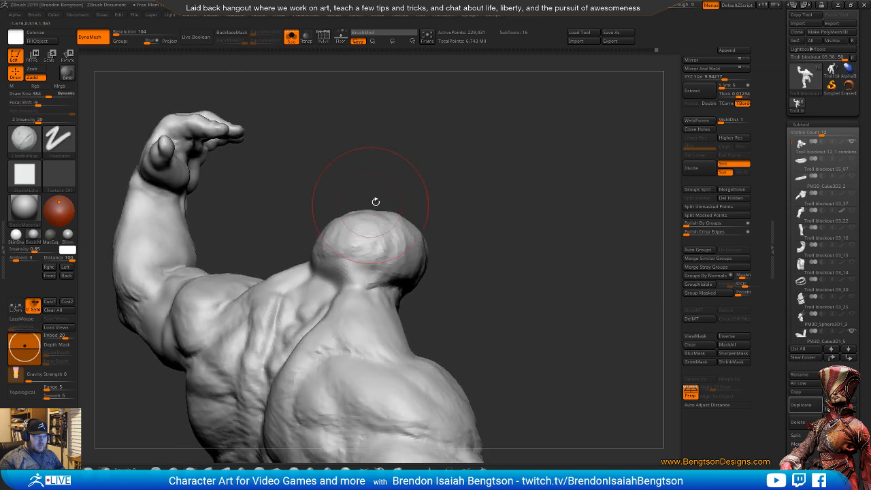
# - Build up the muscles on the back of the neck beneath the skull mass with ClayBuildup at Draw Sizes 169 and 188
pyautogui.moveTo(375, 202); pyautogui.dragTo(509, 159)
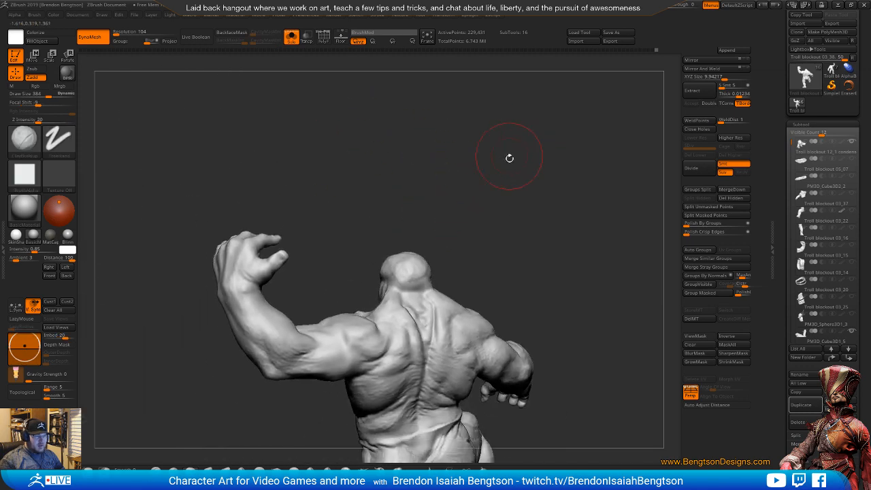
pyautogui.moveTo(510, 239)
pyautogui.keyDown('alt'); pyautogui.mouseDown()
pyautogui.moveTo(521, 292)
pyautogui.moveTo(515, 150)
pyautogui.moveTo(477, 177)
pyautogui.mouseUp(); pyautogui.keyUp('alt')
pyautogui.press('space')
pyautogui.moveTo(341, 234); pyautogui.dragTo(329, 236)
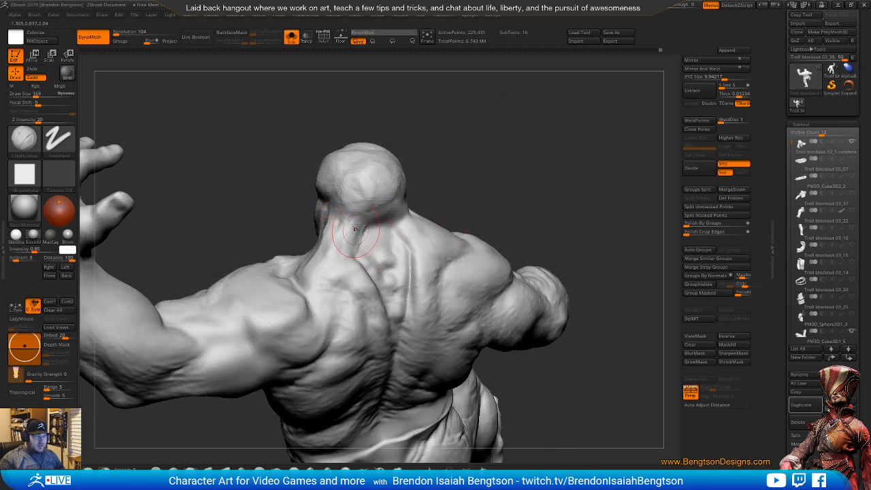
pyautogui.moveTo(443, 157); pyautogui.dragTo(352, 224)
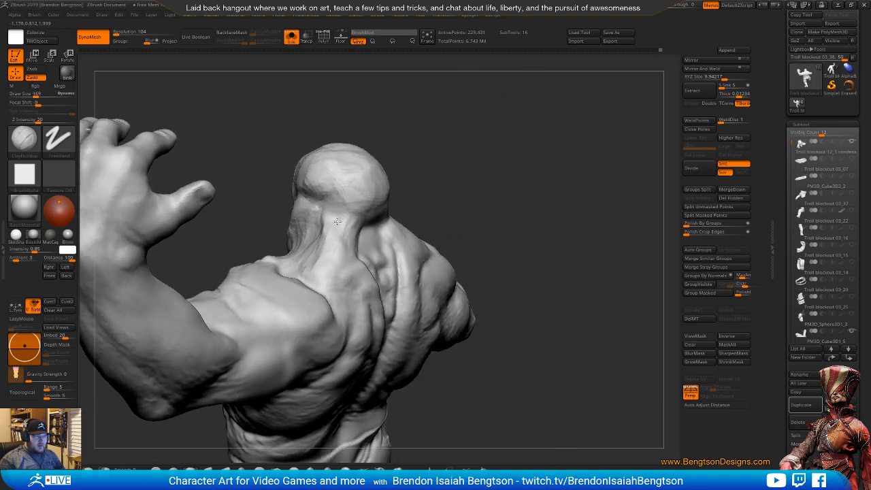
pyautogui.press('space')
pyautogui.moveTo(328, 252); pyautogui.dragTo(331, 252)
pyautogui.moveTo(473, 158)
pyautogui.mouseDown()
pyautogui.moveTo(550, 150)
pyautogui.moveTo(555, 175)
pyautogui.mouseUp()
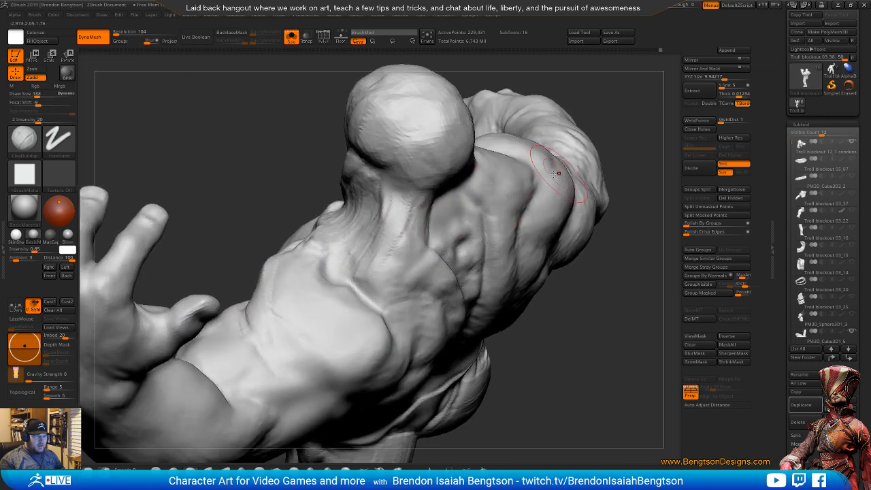
pyautogui.moveTo(628, 162); pyautogui.dragTo(553, 232)
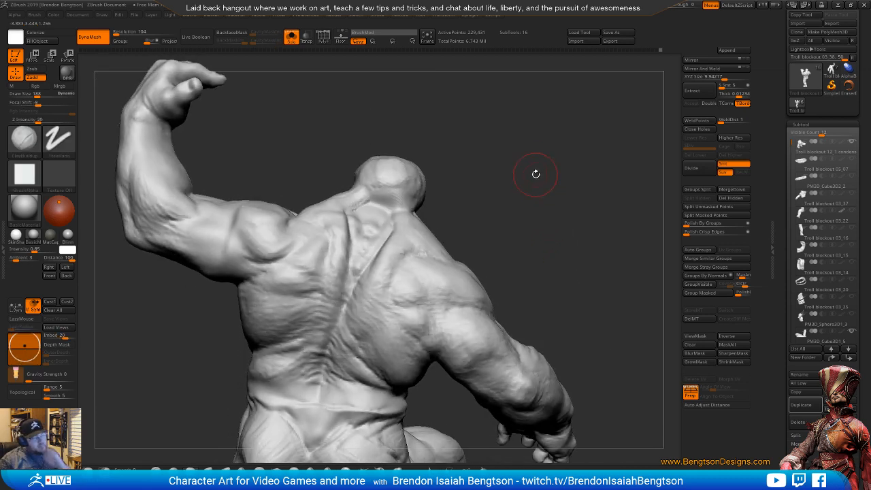
# - Carve the contours of both shoulder blades and the raised arm's rear shoulder with DamStandard at Draw Size 188
pyautogui.moveTo(536, 174)
pyautogui.mouseDown()
pyautogui.moveTo(536, 205)
pyautogui.moveTo(531, 186)
pyautogui.mouseUp()
pyautogui.press('b')
pyautogui.press('d')
pyautogui.press('s')
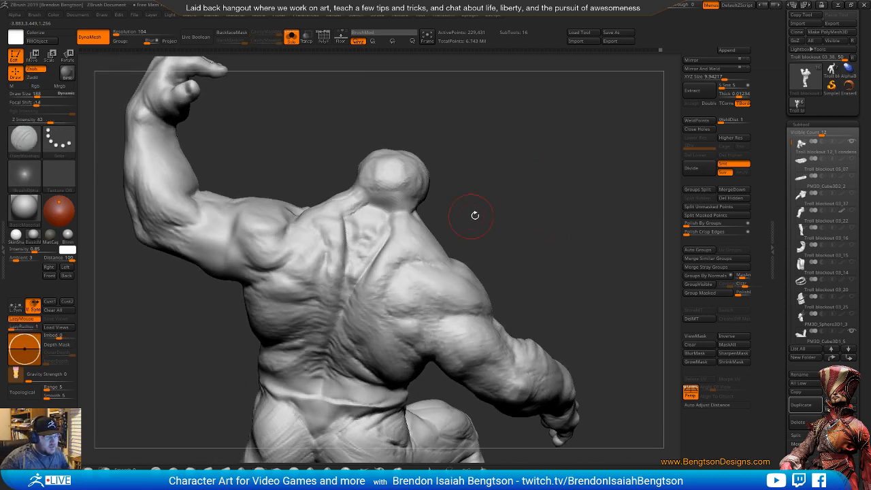
pyautogui.moveTo(474, 215); pyautogui.dragTo(457, 225)
pyautogui.moveTo(408, 260)
pyautogui.mouseDown()
pyautogui.moveTo(398, 326)
pyautogui.moveTo(407, 261)
pyautogui.mouseUp()
pyautogui.moveTo(499, 220); pyautogui.dragTo(502, 235)
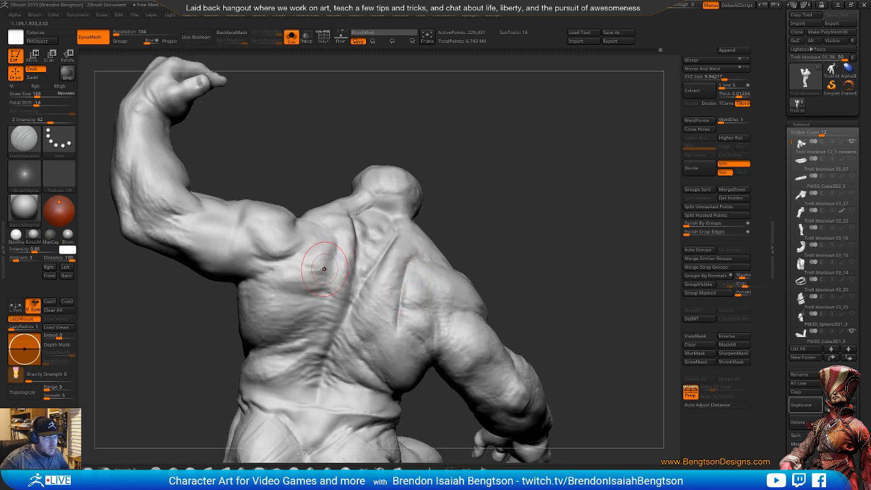
pyautogui.moveTo(340, 246); pyautogui.dragTo(297, 300)
pyautogui.moveTo(332, 257)
pyautogui.mouseDown()
pyautogui.moveTo(292, 304)
pyautogui.moveTo(275, 303)
pyautogui.moveTo(268, 291)
pyautogui.mouseUp()
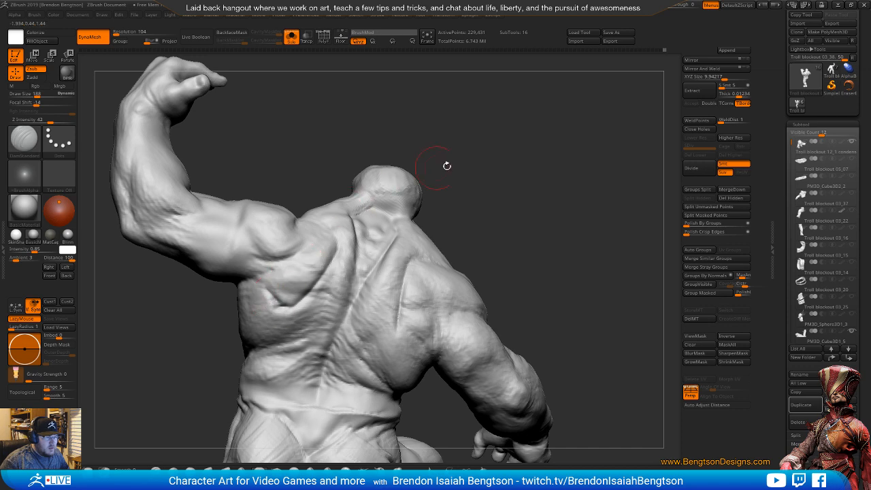
pyautogui.moveTo(445, 165); pyautogui.dragTo(395, 170)
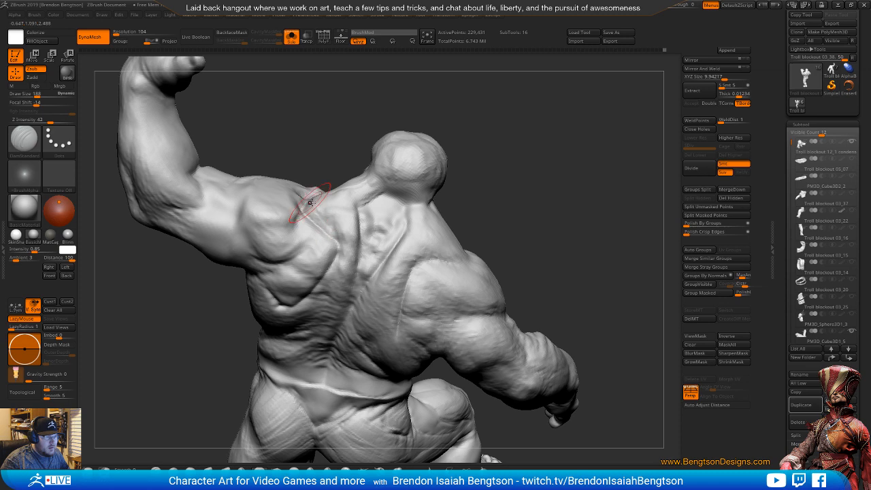
pyautogui.moveTo(540, 218); pyautogui.dragTo(519, 188)
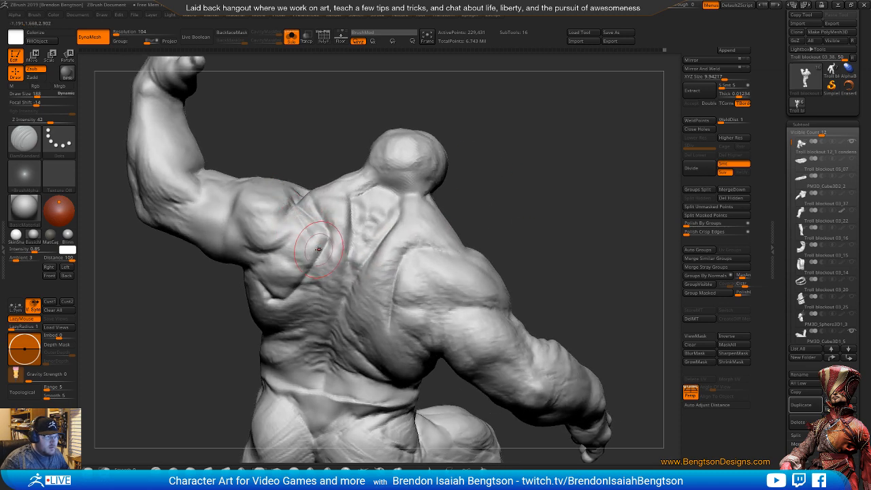
# - Build up and smooth the inner edge of the raised arm's shoulder blade with ClayBuildup at Draw Size 188
pyautogui.press('b')
pyautogui.press('c')
pyautogui.press('b')
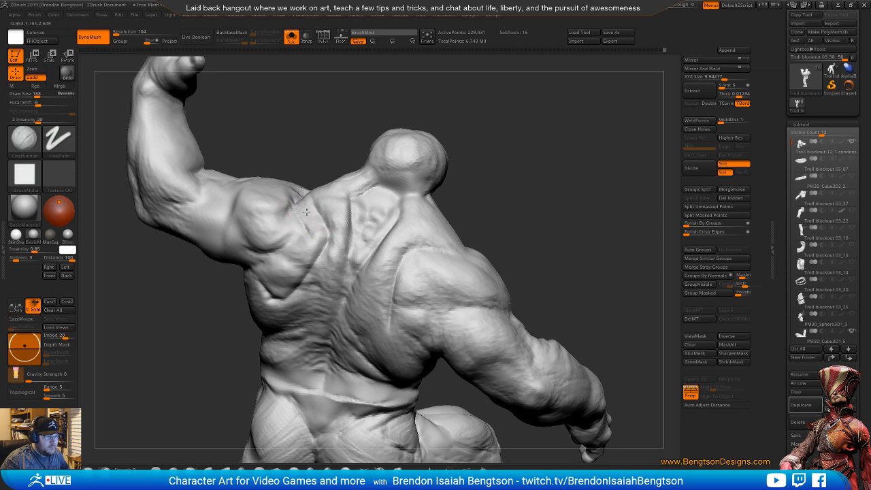
pyautogui.press('shift')
pyautogui.moveTo(559, 195)
pyautogui.mouseDown()
pyautogui.moveTo(552, 154)
pyautogui.moveTo(551, 208)
pyautogui.moveTo(493, 233)
pyautogui.mouseUp()
pyautogui.moveTo(340, 271)
pyautogui.mouseDown()
pyautogui.moveTo(347, 275)
pyautogui.moveTo(342, 255)
pyautogui.mouseUp()
pyautogui.keyDown('alt'); pyautogui.moveTo(554, 201); pyautogui.dragTo(556, 250); pyautogui.keyUp('alt')
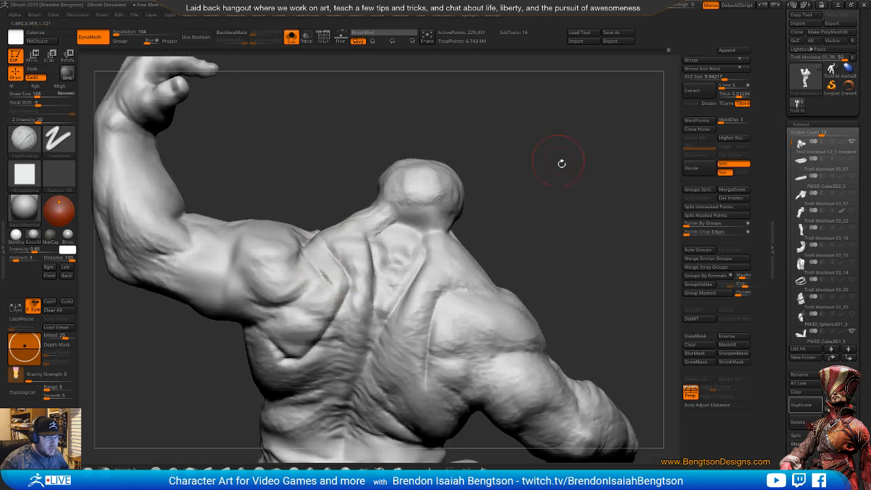
# - Carve the crease between the raised arm's rear shoulder and the shoulder blade with DamStandard at Draw Size 188
pyautogui.moveTo(562, 163); pyautogui.dragTo(555, 168)
pyautogui.press('b')
pyautogui.press('d')
pyautogui.press('s')
pyautogui.moveTo(318, 247); pyautogui.dragTo(340, 271)
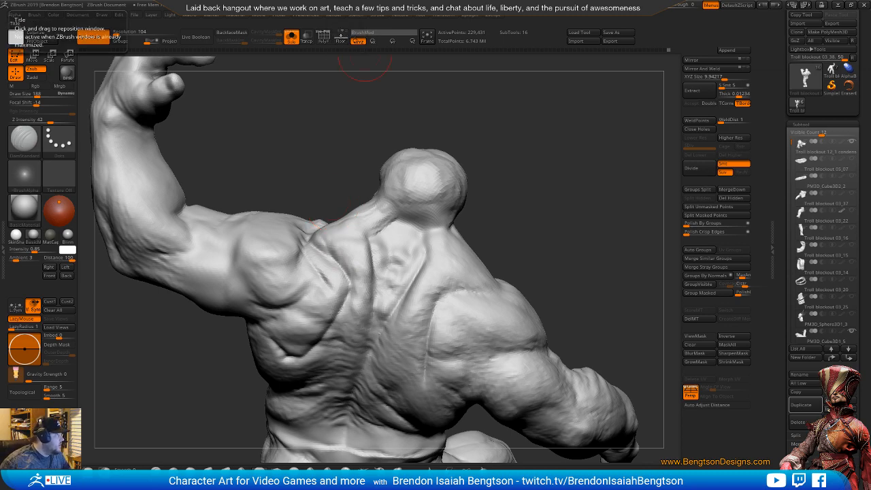
# - Switch to Firefox and search Google Images for "scapula" in a new tab
pyautogui.hotkey('alt', 'Tab')
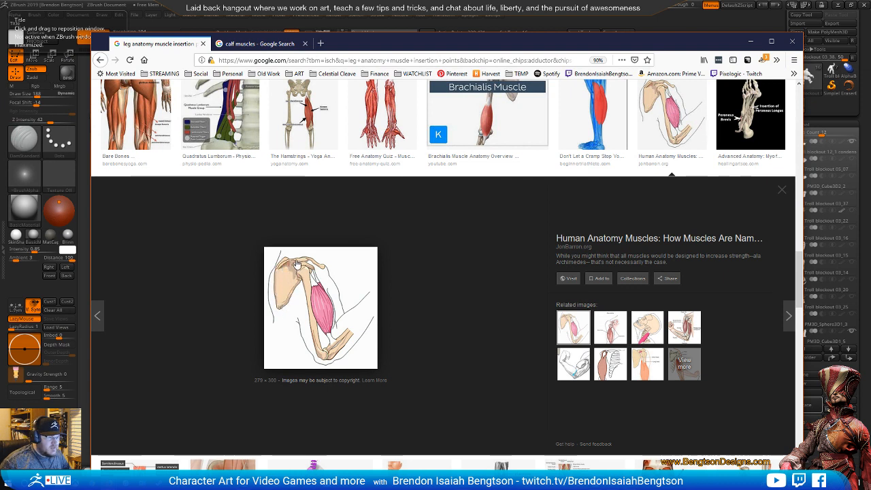
pyautogui.click(320, 43)
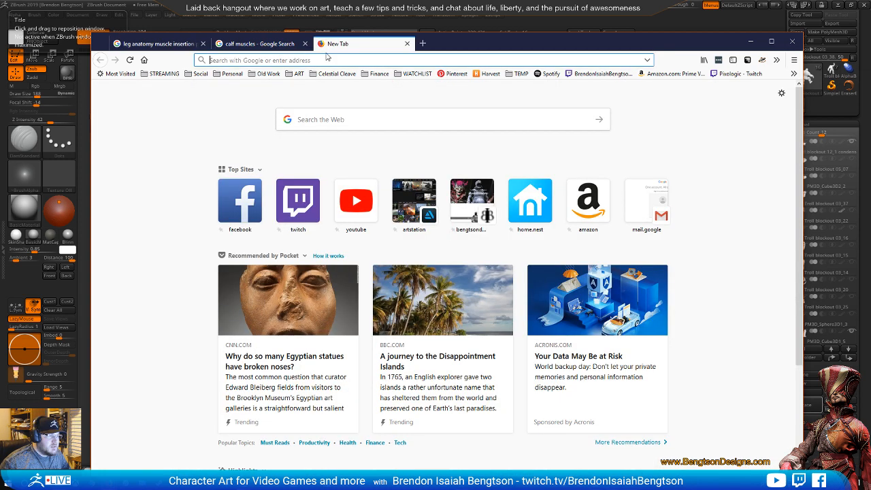
pyautogui.write('sca')
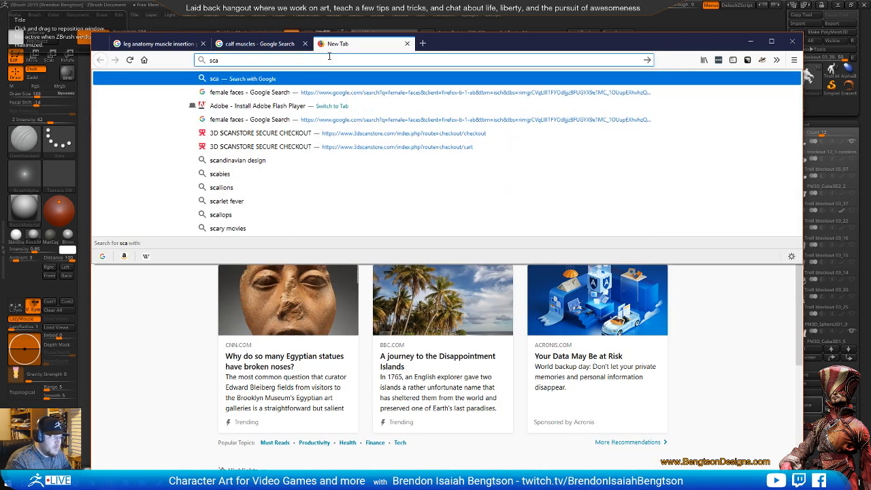
pyautogui.write('pula')
pyautogui.press('Return')
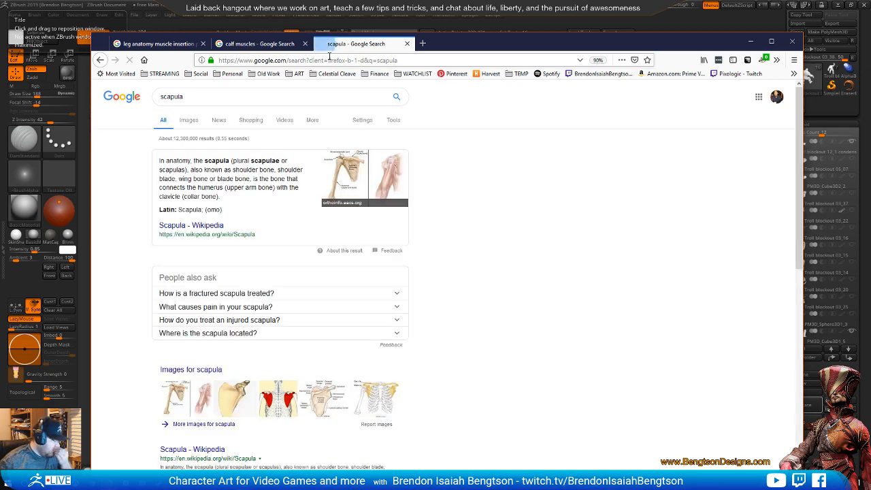
pyautogui.click(190, 120)
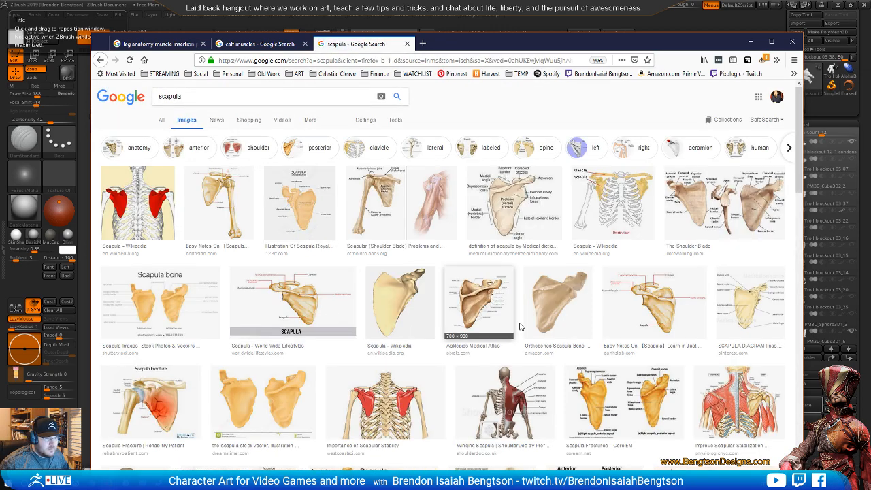
# - Examine scapula references: the Asklepios Medical Atlas picture, the Importance of Scapular Stability skeleton and the Winging Scapula back muscle diagram
pyautogui.click(481, 293)
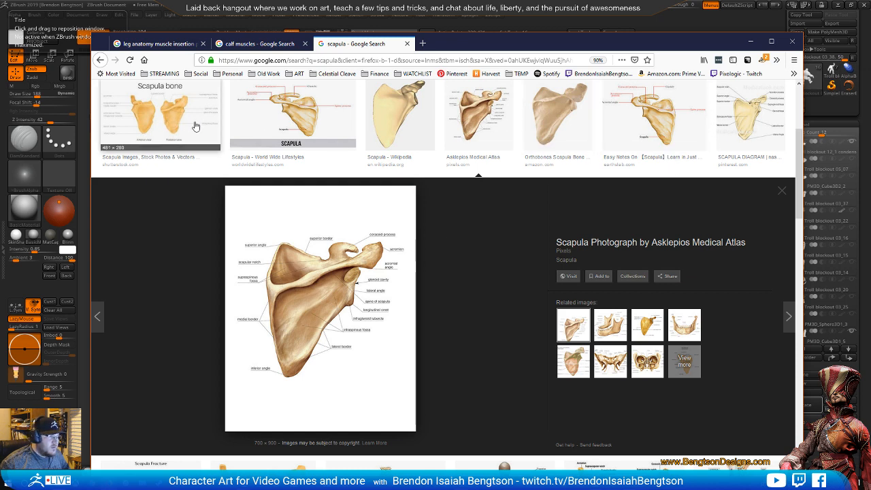
pyautogui.click(479, 112)
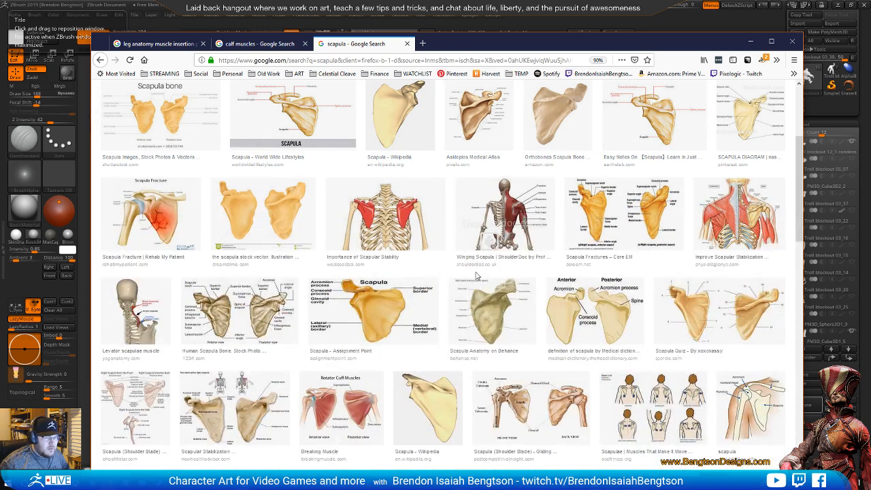
pyautogui.scroll(-1, 480, 285)
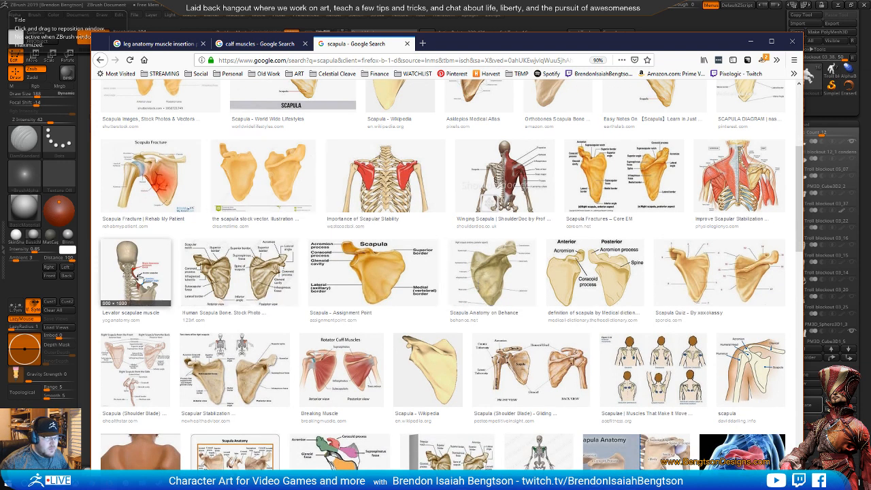
pyautogui.click(385, 178)
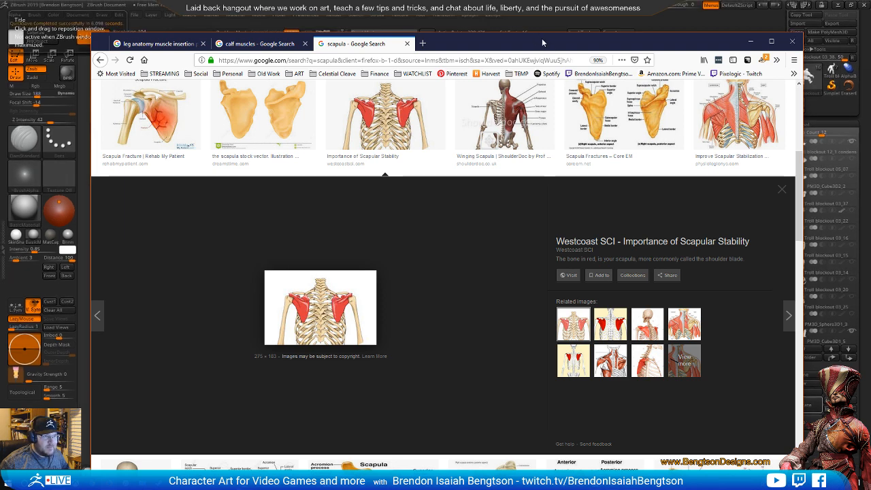
pyautogui.click(519, 101)
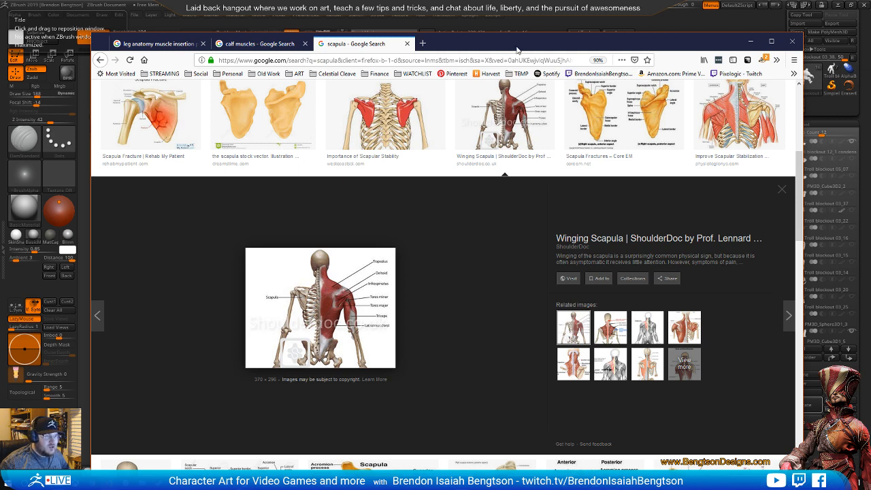
# - Switch back to ZBrush and carve the muscle separations on top of the raised arm's shoulder with DamStandard at Draw Size 188
pyautogui.hotkey('alt', 'Tab')
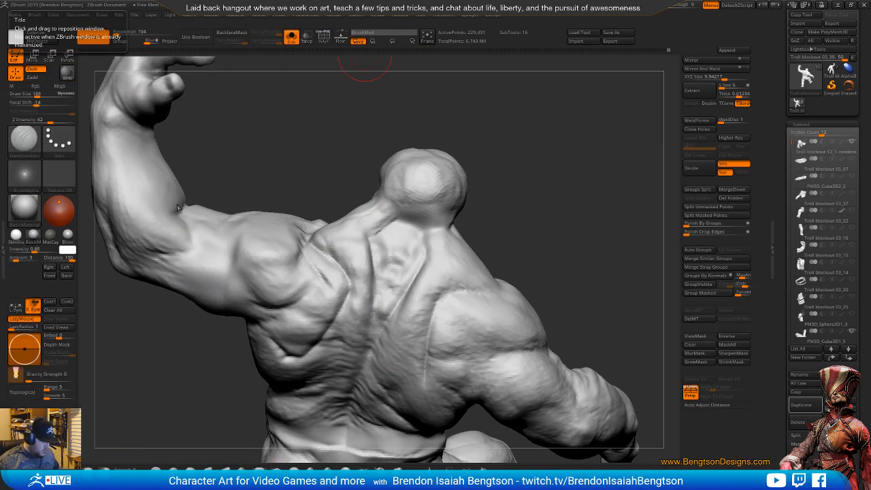
pyautogui.moveTo(577, 145)
pyautogui.mouseDown()
pyautogui.moveTo(534, 162)
pyautogui.moveTo(578, 153)
pyautogui.moveTo(595, 161)
pyautogui.moveTo(470, 202)
pyautogui.mouseUp()
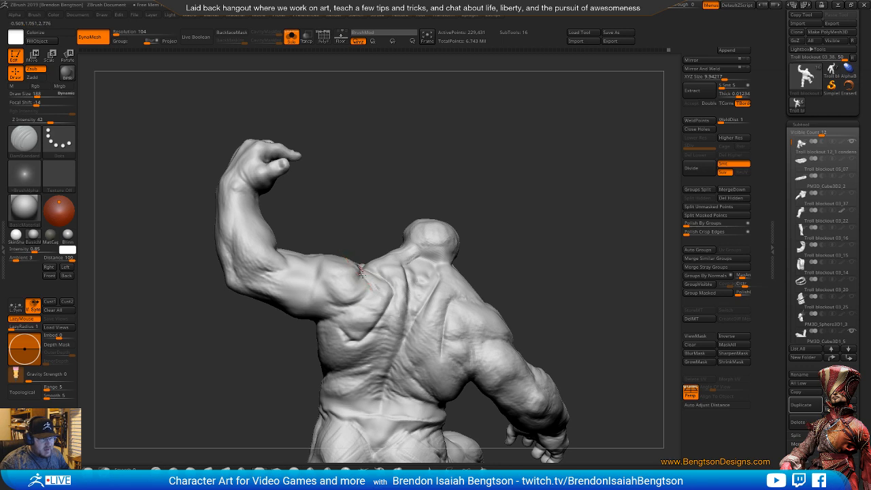
pyautogui.moveTo(449, 142)
pyautogui.mouseDown()
pyautogui.moveTo(443, 136)
pyautogui.moveTo(439, 146)
pyautogui.moveTo(445, 164)
pyautogui.moveTo(447, 156)
pyautogui.moveTo(443, 196)
pyautogui.moveTo(394, 234)
pyautogui.mouseUp()
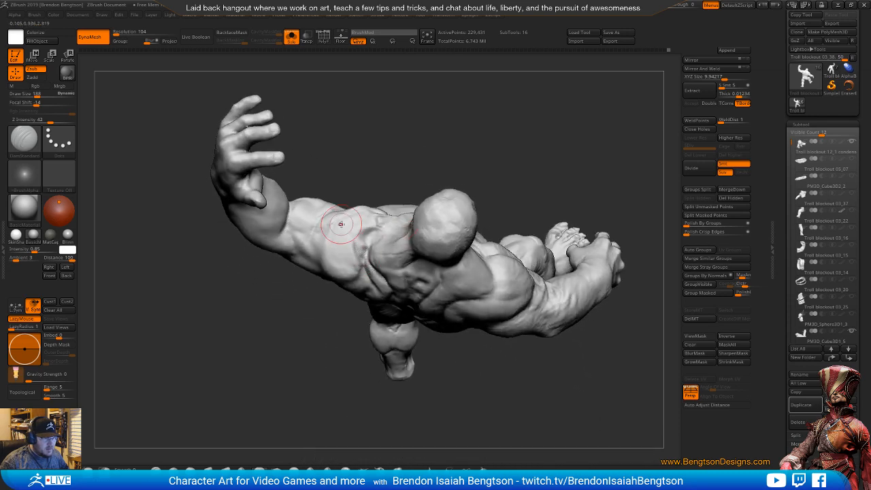
pyautogui.moveTo(356, 149)
pyautogui.mouseDown()
pyautogui.moveTo(408, 130)
pyautogui.moveTo(344, 227)
pyautogui.mouseUp()
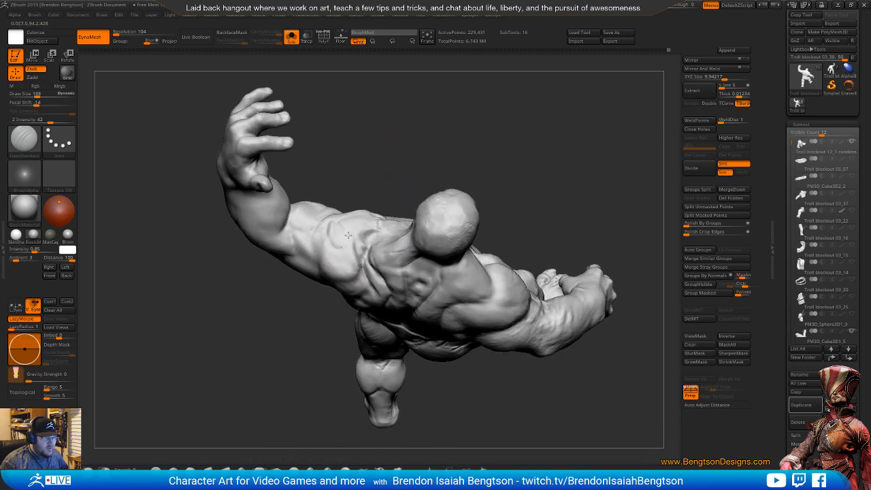
pyautogui.moveTo(443, 172); pyautogui.dragTo(447, 111)
pyautogui.moveTo(424, 139)
pyautogui.mouseDown()
pyautogui.moveTo(423, 150)
pyautogui.moveTo(478, 206)
pyautogui.moveTo(499, 134)
pyautogui.moveTo(475, 211)
pyautogui.moveTo(488, 225)
pyautogui.moveTo(494, 200)
pyautogui.moveTo(462, 217)
pyautogui.mouseUp()
# - Build up the muscle forms on top of the raised arm's shoulder with ClayBuildup at Draw Size 188
pyautogui.press('b')
pyautogui.press('c')
pyautogui.press('b')
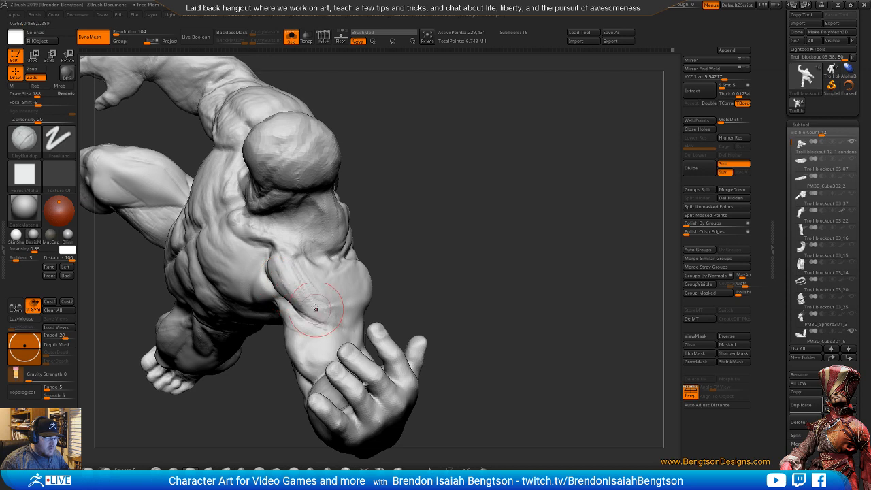
pyautogui.moveTo(455, 243); pyautogui.dragTo(449, 142)
pyautogui.moveTo(463, 212)
pyautogui.mouseDown()
pyautogui.moveTo(455, 172)
pyautogui.moveTo(445, 235)
pyautogui.mouseUp()
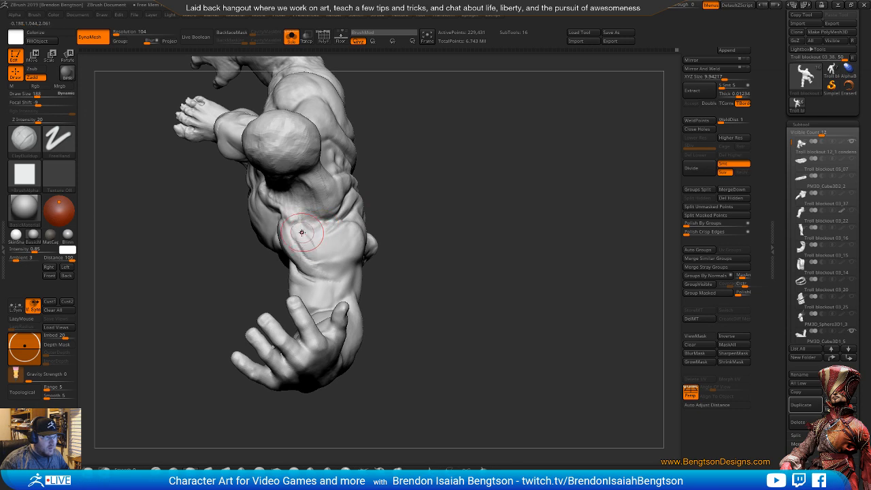
pyautogui.moveTo(425, 181)
pyautogui.mouseDown()
pyautogui.moveTo(510, 227)
pyautogui.moveTo(370, 239)
pyautogui.mouseUp()
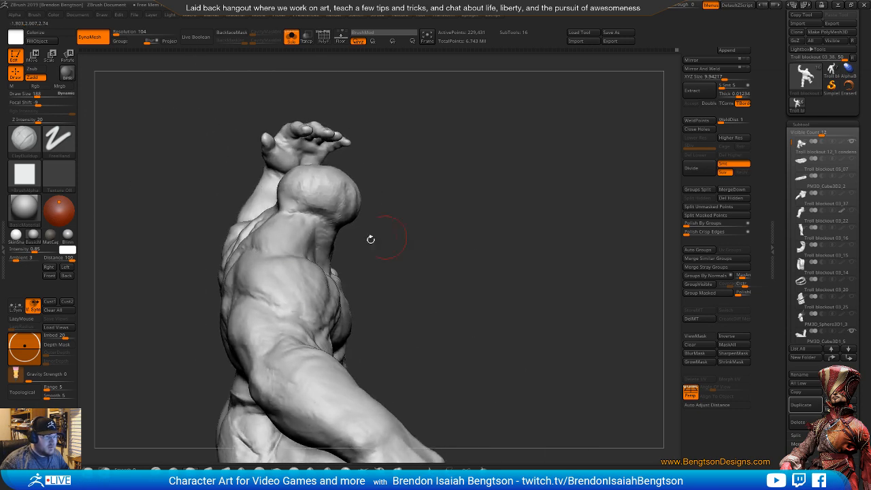
# - Smooth the surface of the lowered arm's shoulder and the adjoining side of the torso
pyautogui.moveTo(443, 275); pyautogui.dragTo(519, 213)
pyautogui.keyDown('alt'); pyautogui.moveTo(297, 189); pyautogui.dragTo(416, 205, button='right'); pyautogui.keyUp('alt')
pyautogui.keyDown('shift'); pyautogui.moveTo(384, 226); pyautogui.dragTo(320, 255); pyautogui.keyUp('shift')
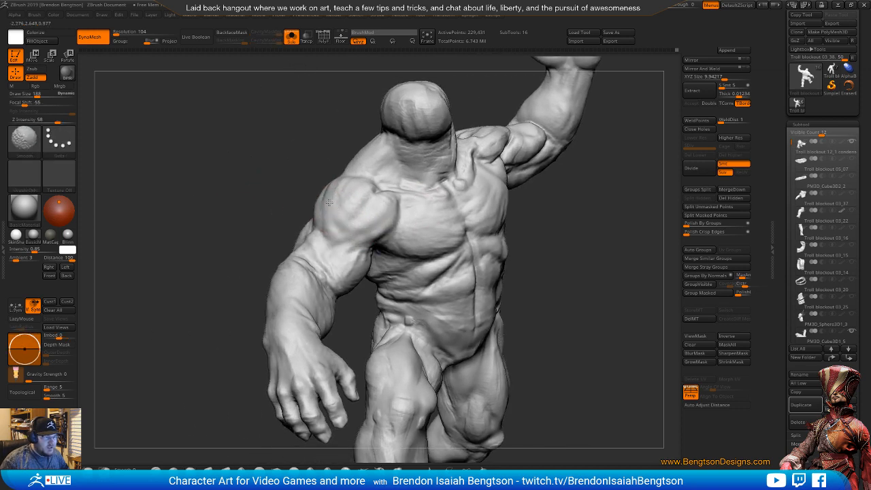
pyautogui.moveTo(566, 200)
pyautogui.mouseDown()
pyautogui.moveTo(579, 272)
pyautogui.moveTo(538, 248)
pyautogui.moveTo(587, 245)
pyautogui.moveTo(388, 243)
pyautogui.mouseUp()
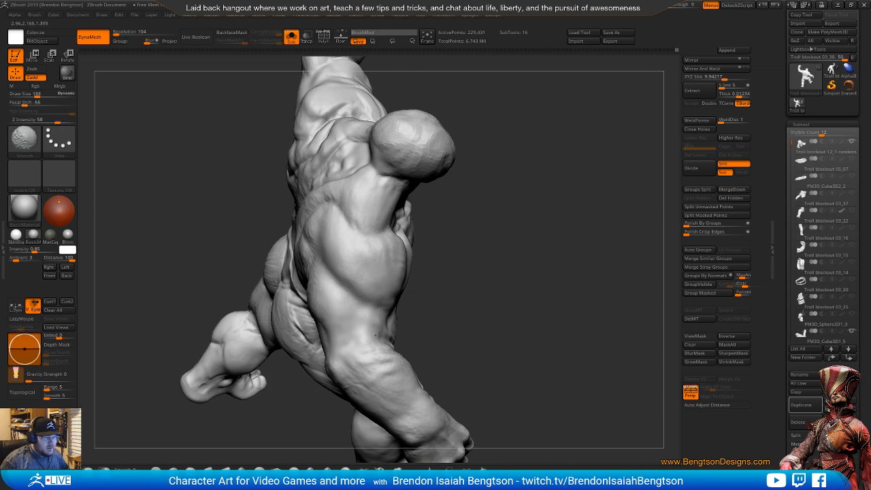
pyautogui.moveTo(486, 302); pyautogui.dragTo(408, 266)
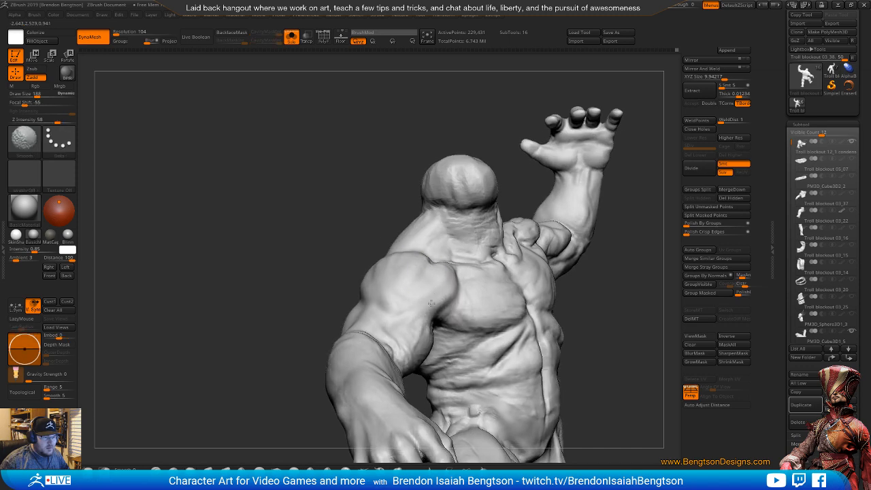
pyautogui.moveTo(604, 303)
pyautogui.mouseDown()
pyautogui.moveTo(546, 292)
pyautogui.moveTo(534, 280)
pyautogui.mouseUp()
pyautogui.moveTo(350, 281)
pyautogui.keyDown('shift'); pyautogui.mouseDown()
pyautogui.moveTo(308, 327)
pyautogui.moveTo(395, 353)
pyautogui.mouseUp(); pyautogui.keyUp('shift')
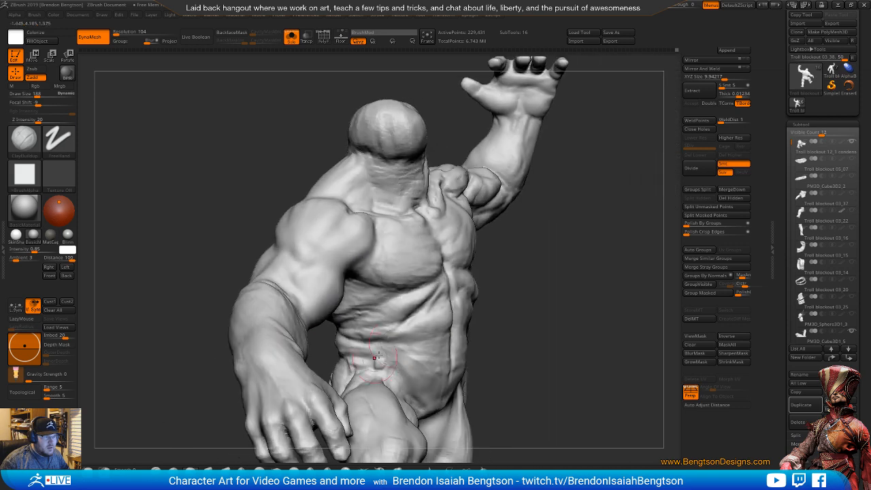
# - Build up a collarbone ridge from the lowered arm's shoulder toward the neck using the ClayBuildup brush at draw size 81
pyautogui.moveTo(575, 231)
pyautogui.keyDown('alt'); pyautogui.mouseDown()
pyautogui.moveTo(583, 268)
pyautogui.moveTo(534, 292)
pyautogui.mouseUp(); pyautogui.keyUp('alt')
pyautogui.press('b')
pyautogui.press('d')
pyautogui.press('s')
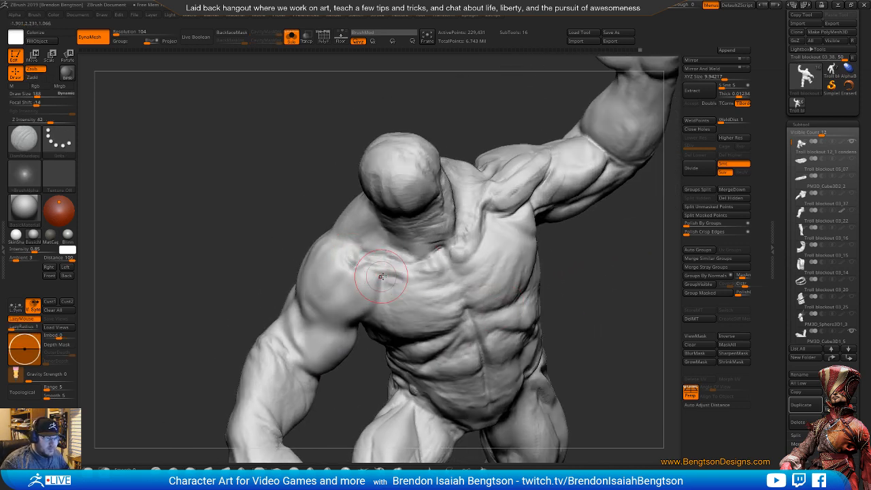
pyautogui.moveTo(544, 288)
pyautogui.mouseDown()
pyautogui.moveTo(631, 267)
pyautogui.moveTo(602, 317)
pyautogui.mouseUp()
pyautogui.press('b')
pyautogui.press('c')
pyautogui.press('b')
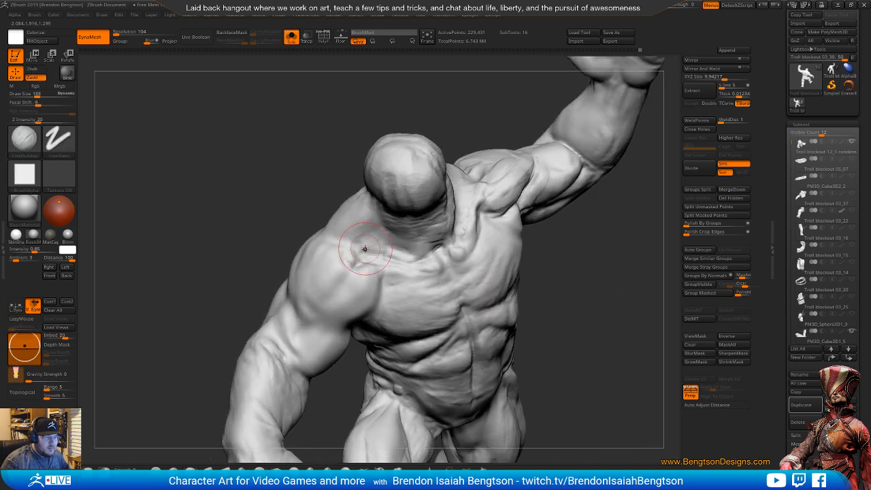
pyautogui.press('space')
pyautogui.moveTo(363, 250)
pyautogui.mouseDown()
pyautogui.moveTo(347, 253)
pyautogui.moveTo(436, 266)
pyautogui.mouseUp()
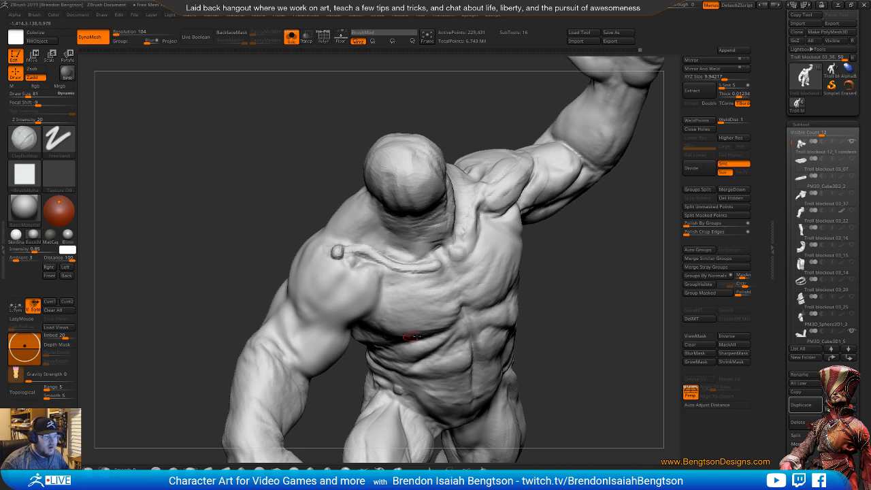
# - Smooth the outer end of the new collarbone ridge where it meets the shoulder
pyautogui.moveTo(566, 293)
pyautogui.mouseDown()
pyautogui.moveTo(645, 288)
pyautogui.moveTo(645, 268)
pyautogui.mouseUp()
pyautogui.moveTo(615, 316)
pyautogui.mouseDown()
pyautogui.moveTo(534, 335)
pyautogui.moveTo(543, 347)
pyautogui.moveTo(604, 371)
pyautogui.moveTo(580, 362)
pyautogui.mouseUp()
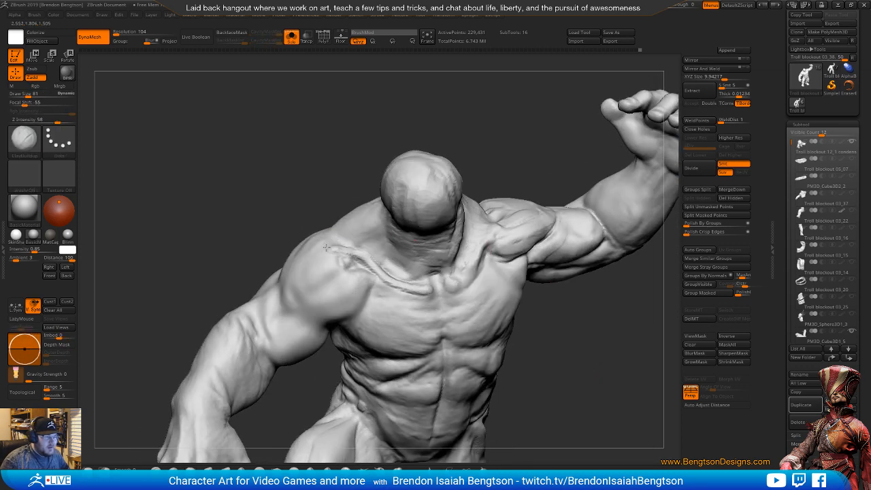
pyautogui.press('shift')
pyautogui.keyDown('shift'); pyautogui.moveTo(347, 257); pyautogui.dragTo(344, 265); pyautogui.keyUp('shift')
pyautogui.moveTo(532, 388); pyautogui.dragTo(576, 379)
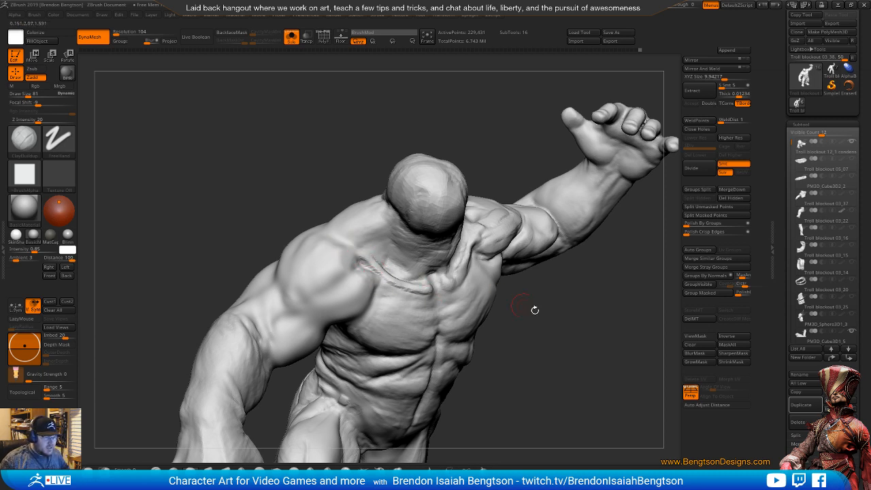
# - Carve creases down the front of the lowered arm's deltoid from below the collarbone using the DamStandard brush
pyautogui.moveTo(534, 307); pyautogui.dragTo(602, 313)
pyautogui.rightClick(422, 281)
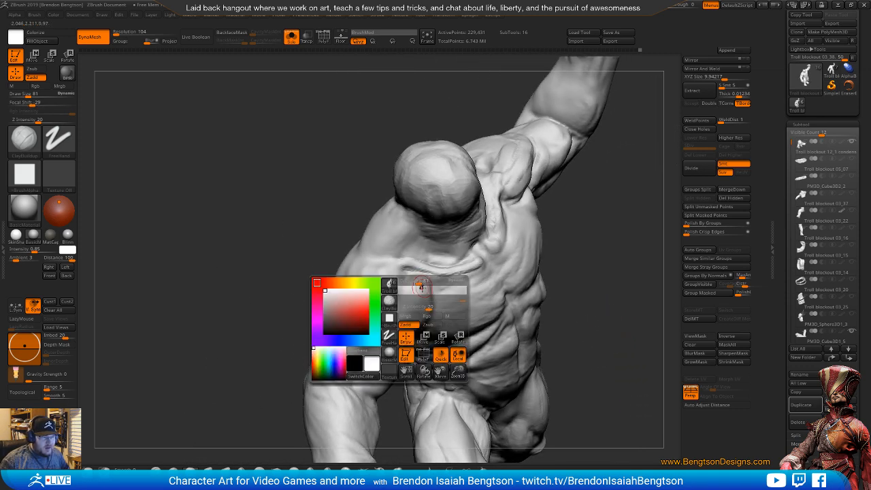
pyautogui.press('b')
pyautogui.press('d')
pyautogui.press('s')
pyautogui.moveTo(592, 245); pyautogui.dragTo(544, 248)
pyautogui.moveTo(427, 275)
pyautogui.mouseDown()
pyautogui.moveTo(410, 317)
pyautogui.moveTo(391, 332)
pyautogui.mouseUp()
pyautogui.moveTo(428, 275); pyautogui.dragTo(425, 273)
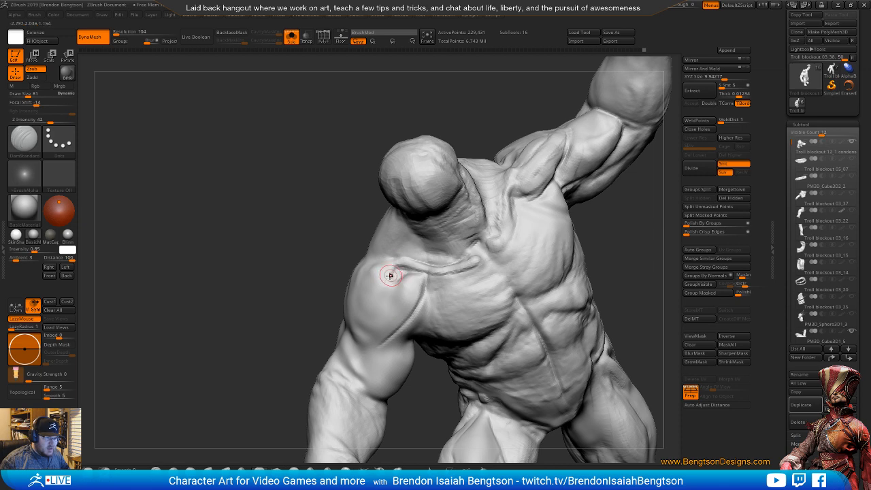
pyautogui.moveTo(392, 275); pyautogui.dragTo(373, 335)
pyautogui.moveTo(417, 437)
pyautogui.mouseDown()
pyautogui.moveTo(412, 296)
pyautogui.moveTo(427, 287)
pyautogui.mouseUp()
# - Build up the front of the deltoid beside the chest with the ClayBuildup brush, enlarging the draw size to 195
pyautogui.press('1')
pyautogui.press('space')
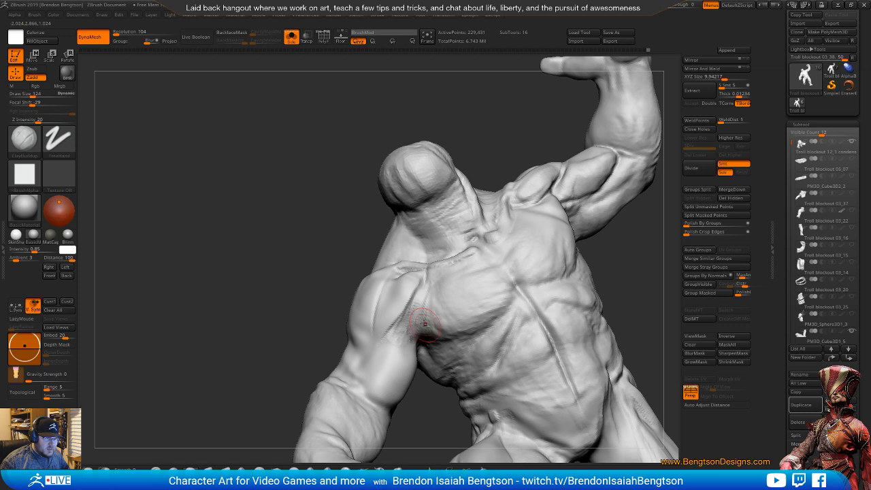
pyautogui.press('shift')
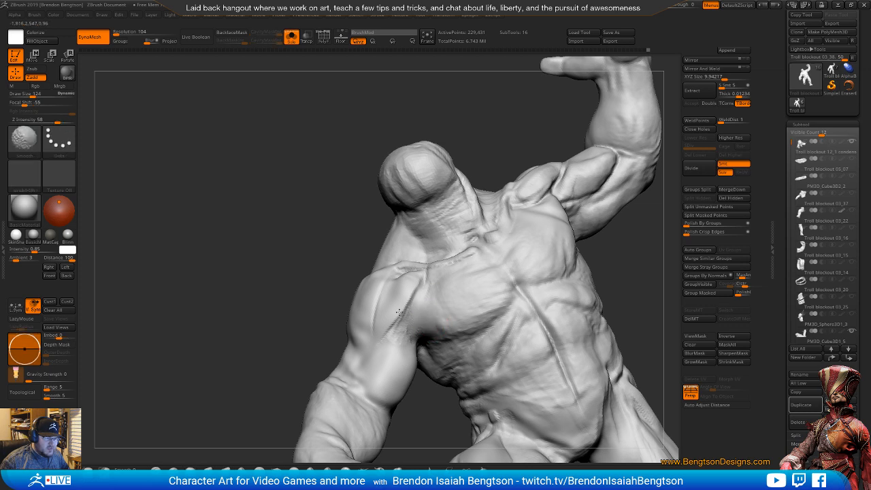
pyautogui.moveTo(399, 313)
pyautogui.mouseDown(button='right')
pyautogui.moveTo(406, 326)
pyautogui.moveTo(392, 290)
pyautogui.mouseUp(button='right')
pyautogui.press('space')
pyautogui.moveTo(388, 288); pyautogui.dragTo(393, 288)
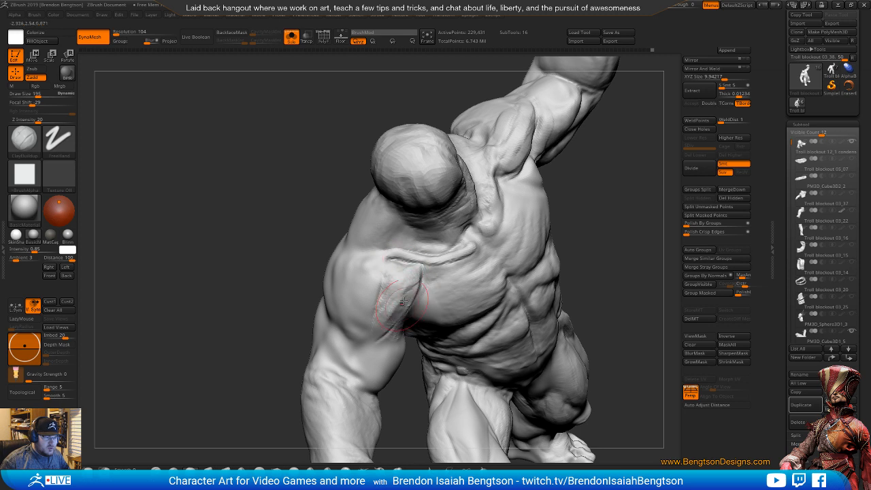
pyautogui.moveTo(409, 278); pyautogui.dragTo(383, 332)
# - Add ClayBuildup volume across the top of the lowered arm's shoulder, where the deltoid begins
pyautogui.moveTo(403, 415); pyautogui.dragTo(395, 376, button='right')
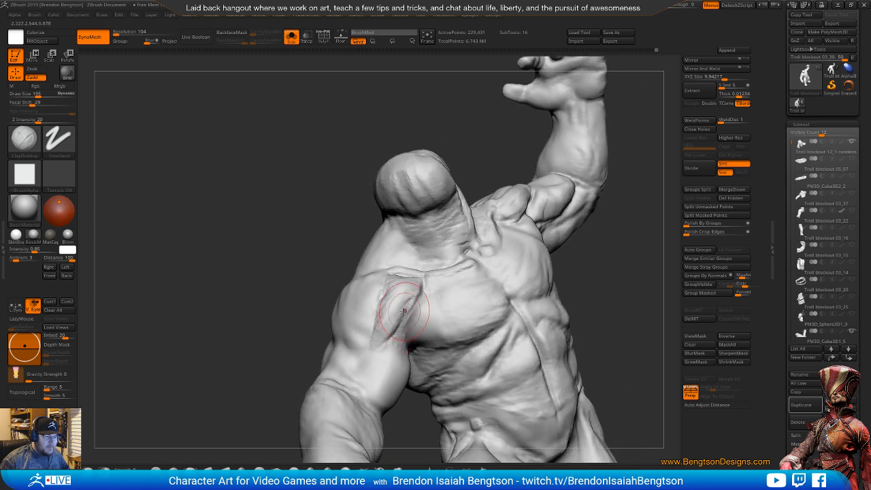
pyautogui.moveTo(372, 315); pyautogui.dragTo(283, 284, button='right')
pyautogui.moveTo(357, 243); pyautogui.dragTo(575, 304, button='right')
pyautogui.moveTo(593, 268); pyautogui.dragTo(616, 259, button='right')
pyautogui.moveTo(629, 213)
pyautogui.mouseDown(button='right')
pyautogui.moveTo(415, 169)
pyautogui.moveTo(306, 276)
pyautogui.mouseUp(button='right')
pyautogui.moveTo(303, 274)
pyautogui.mouseDown()
pyautogui.moveTo(317, 292)
pyautogui.moveTo(339, 267)
pyautogui.moveTo(345, 274)
pyautogui.moveTo(336, 276)
pyautogui.mouseUp()
pyautogui.moveTo(475, 298); pyautogui.dragTo(422, 272)
pyautogui.moveTo(537, 306); pyautogui.dragTo(525, 247)
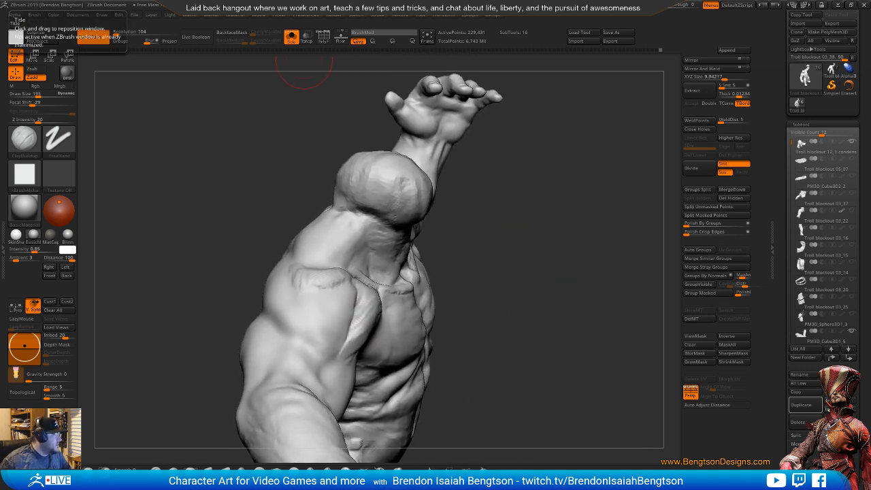
# - Switch to the web browser and search Google Images for "scapula deltoid"
pyautogui.moveTo(0, 129); pyautogui.dragTo(577, 82)
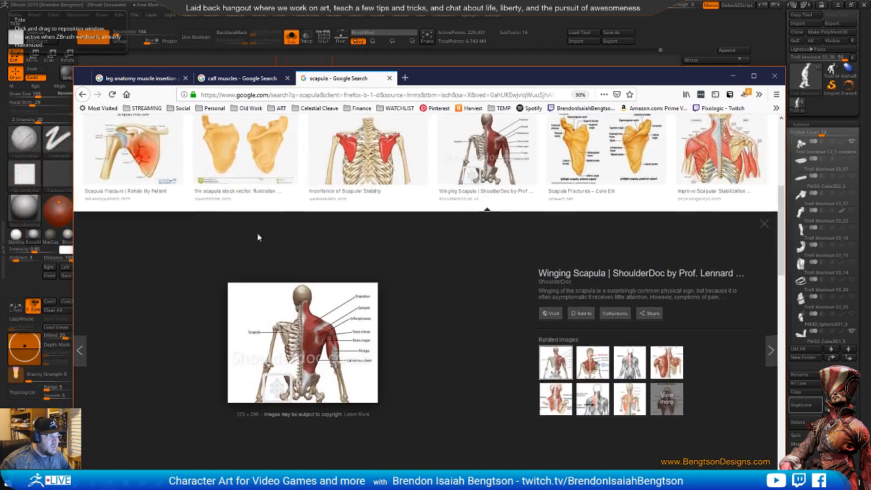
pyautogui.scroll(5, 258, 235)
pyautogui.scroll(2, 336, 221)
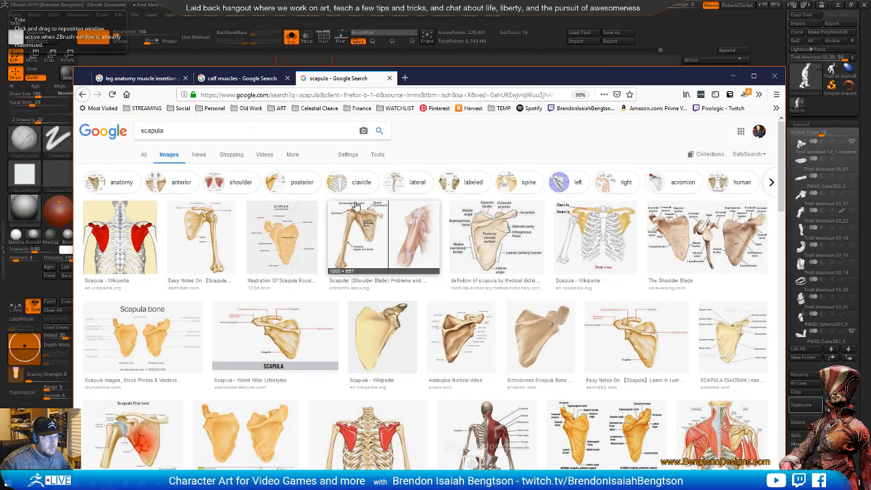
pyautogui.click(231, 133)
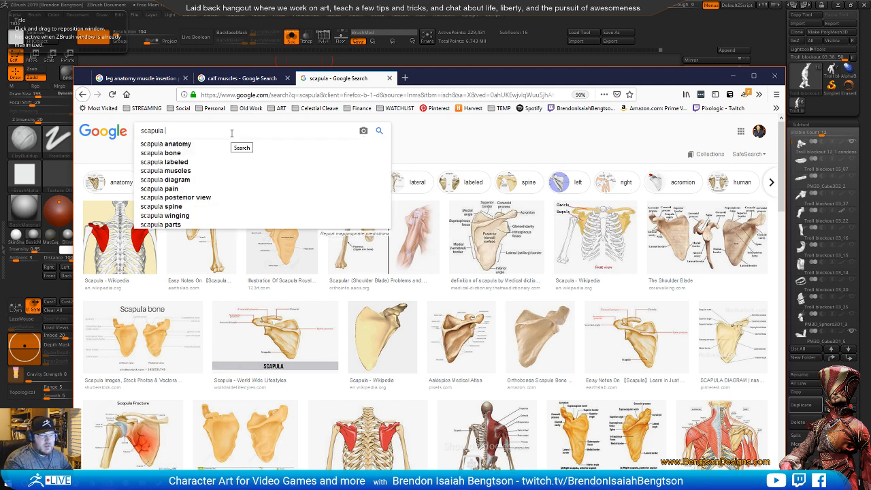
pyautogui.write('deltoid')
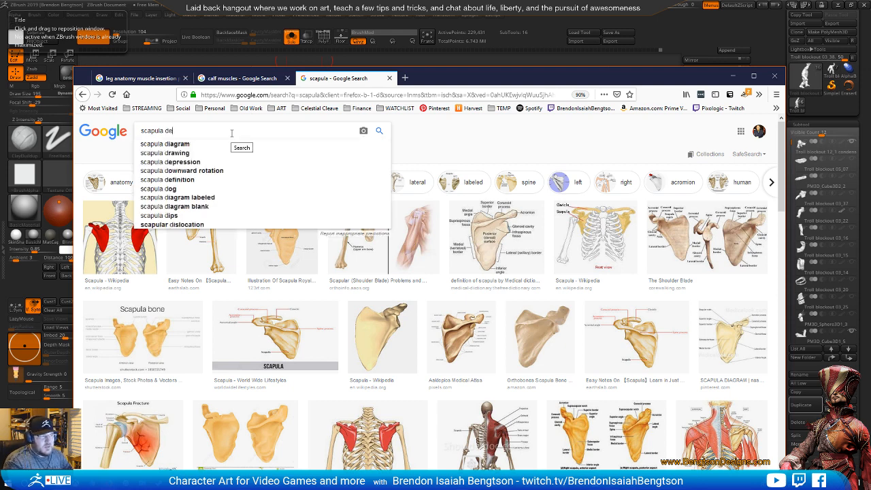
pyautogui.press('Return')
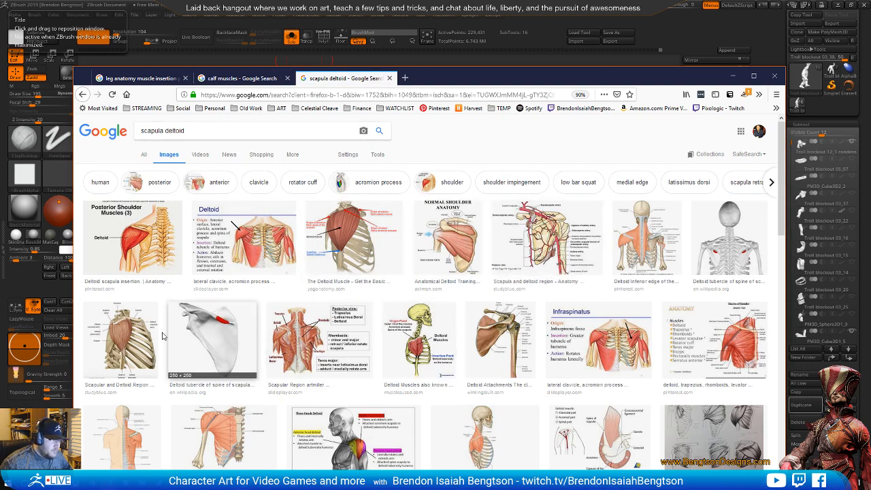
# - Preview the StudyBlue scapular and deltoid region diagram and the Wikipedia deltoid muscle image among the results
pyautogui.click(126, 333)
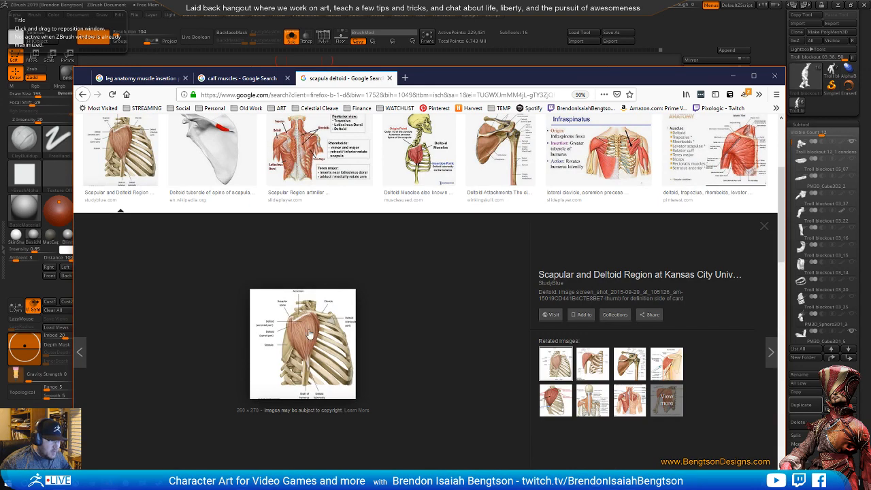
pyautogui.click(120, 160)
pyautogui.scroll(-3, 343, 364)
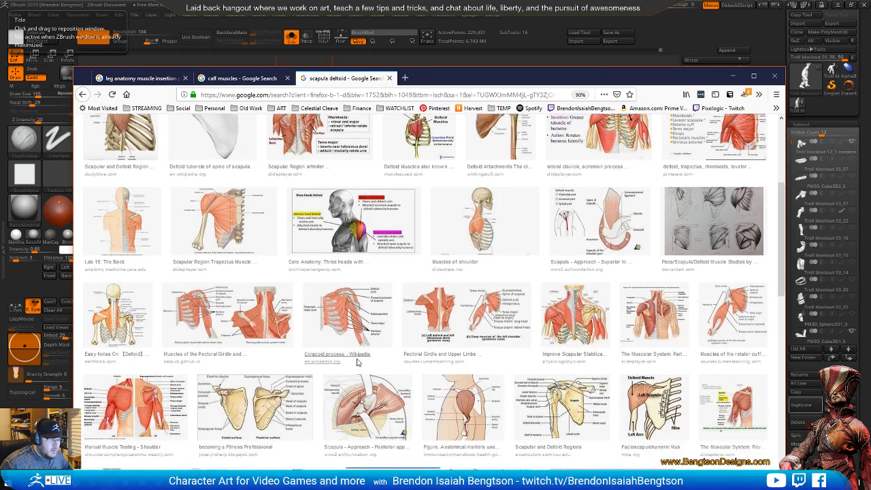
pyautogui.scroll(-2, 360, 353)
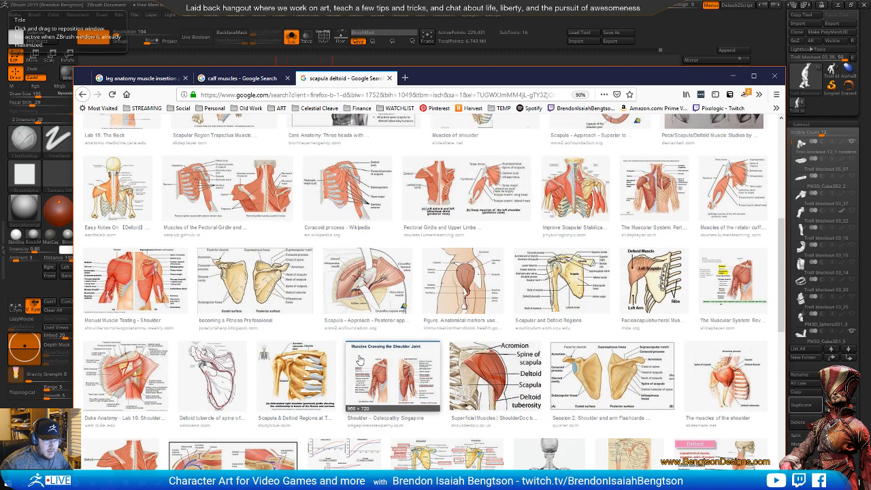
pyautogui.scroll(-2, 359, 359)
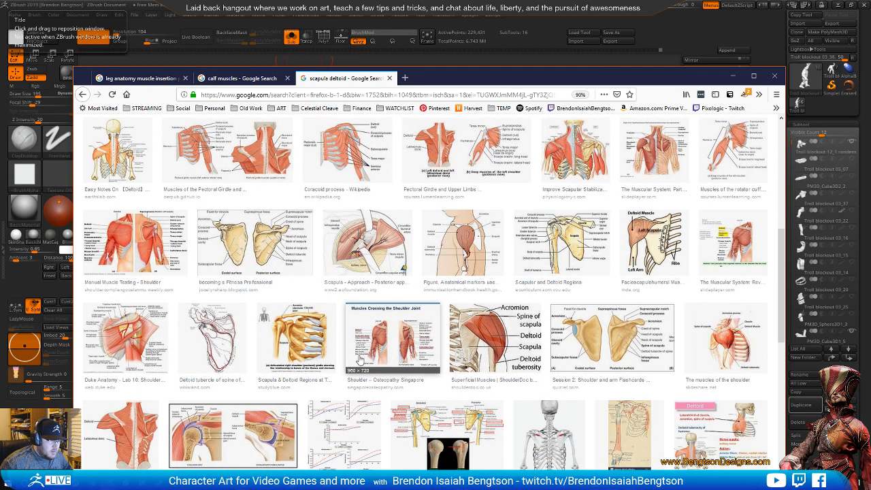
pyautogui.scroll(-1, 361, 359)
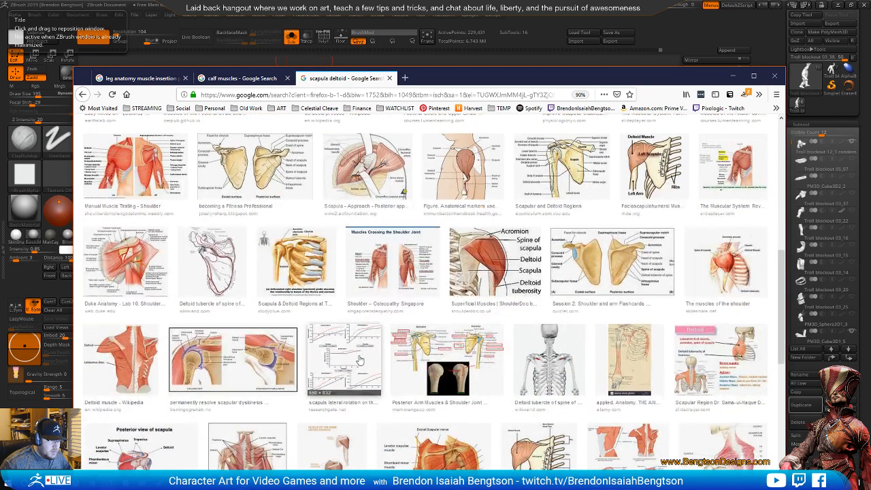
pyautogui.click(135, 356)
pyautogui.scroll(-1, 211, 341)
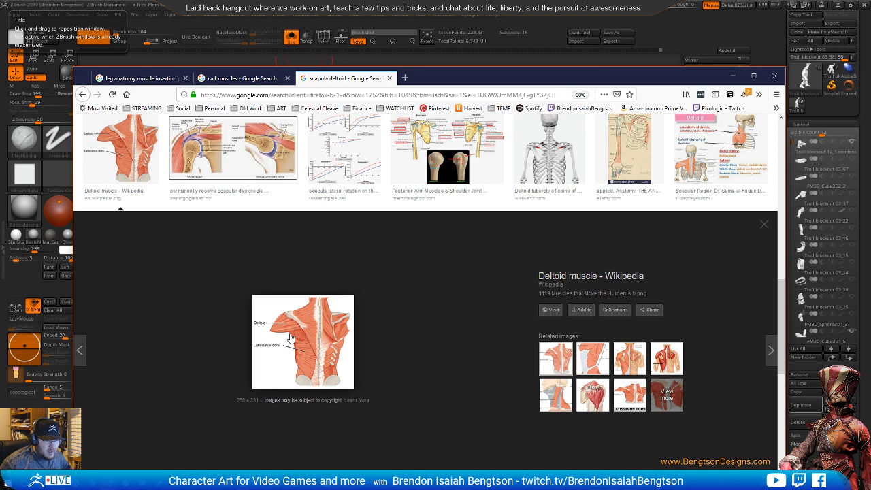
pyautogui.click(121, 150)
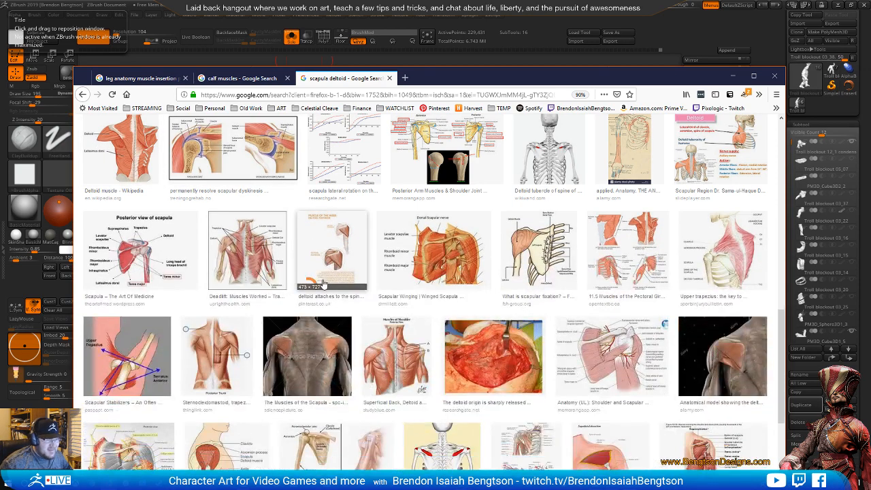
# - Preview the "Superficial Back, Deltoid and Scapular Regions" posterior shoulder muscle diagram
pyautogui.scroll(-1, 324, 283)
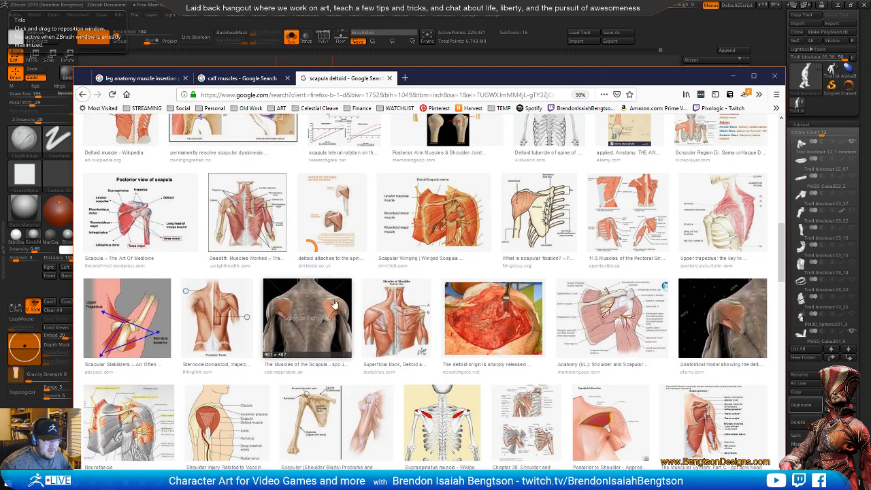
pyautogui.scroll(-1, 333, 303)
pyautogui.click(387, 327)
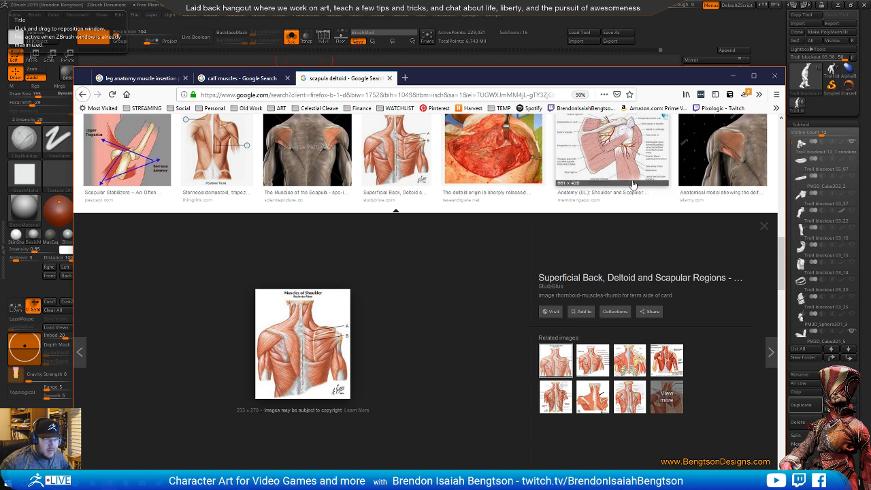
pyautogui.click(414, 152)
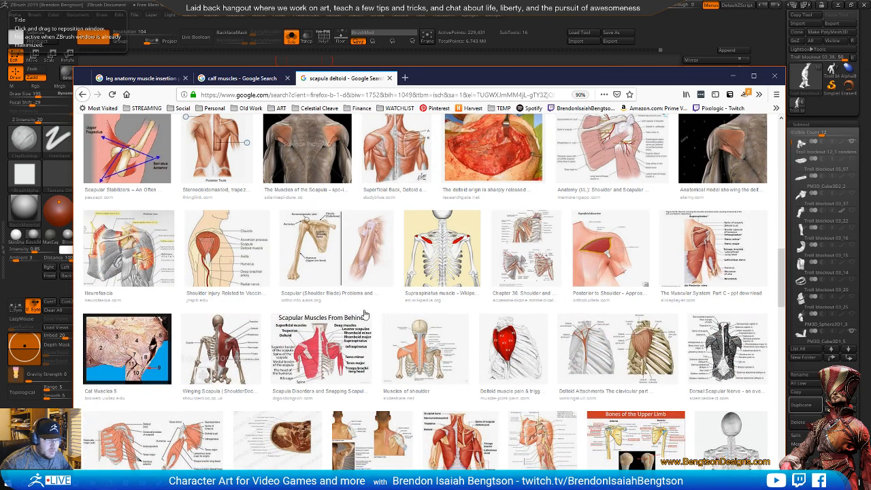
# - Browse further shoulder references and open the lateral-view diagram showing the deltoid's parts and the upper limb's attachment to the trunk
pyautogui.scroll(-2, 365, 311)
pyautogui.scroll(-4, 365, 311)
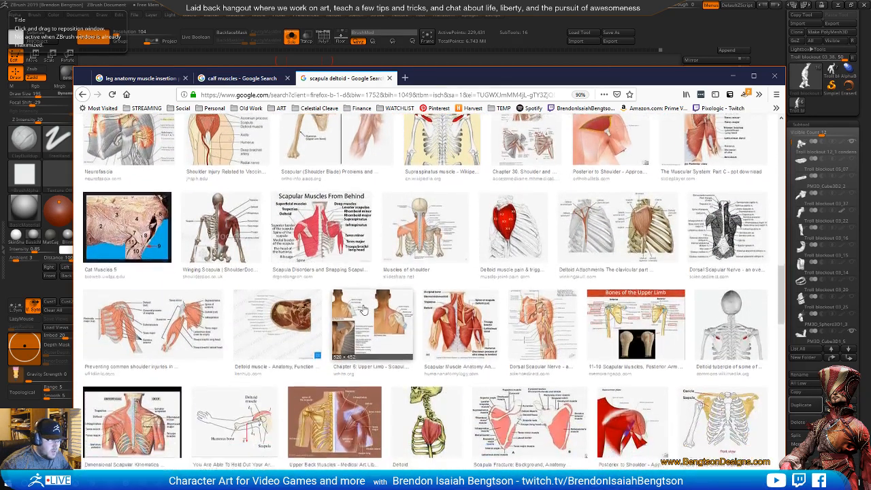
pyautogui.scroll(-2, 364, 310)
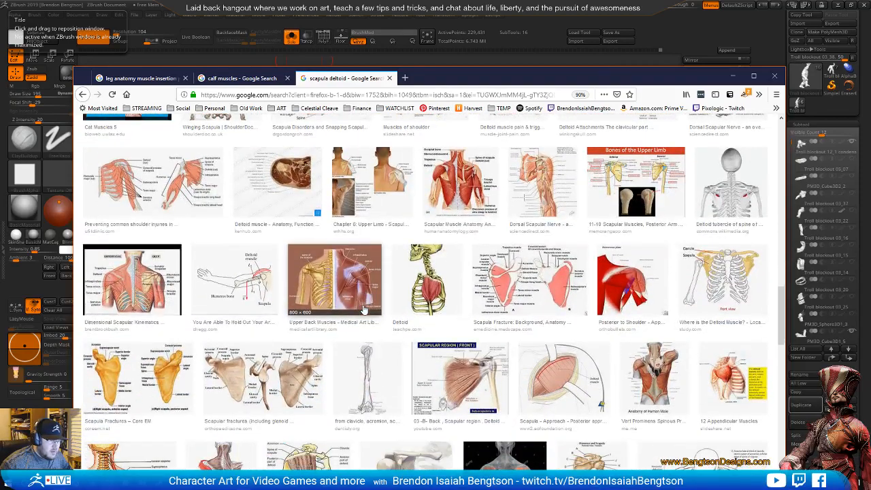
pyautogui.scroll(-1, 364, 309)
pyautogui.scroll(-4, 365, 311)
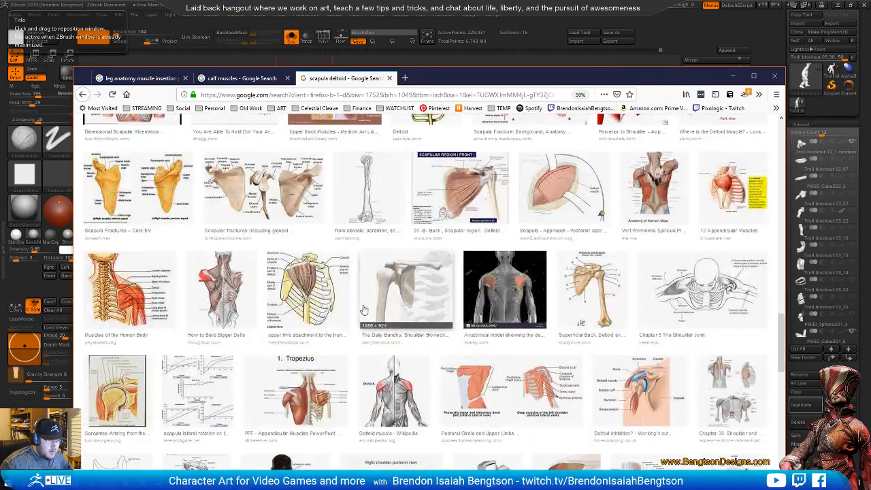
pyautogui.click(309, 283)
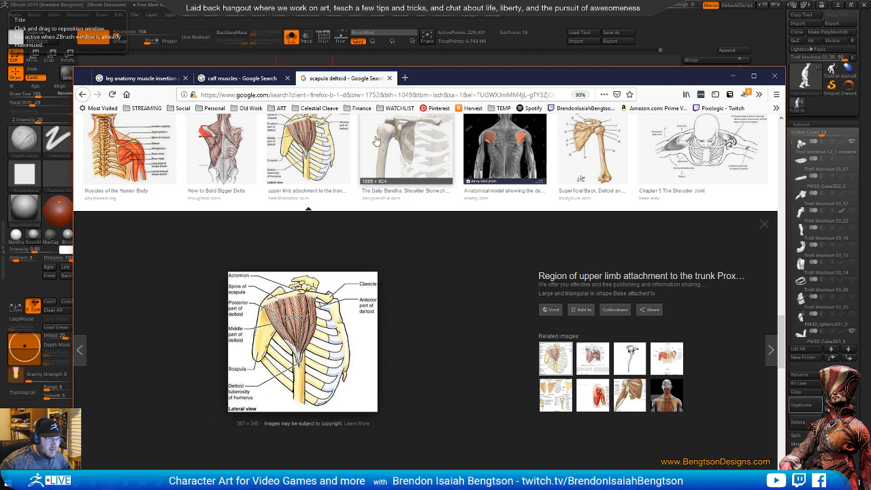
# - Preview the "Chapter 5 The Shoulder Joint" line drawing and skim the remaining scapula deltoid image results
pyautogui.click(667, 149)
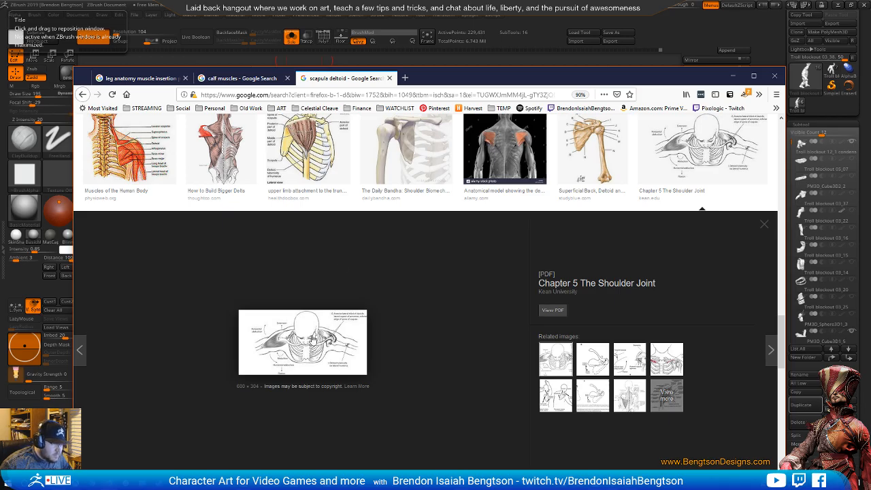
pyautogui.scroll(-15, 307, 319)
pyautogui.scroll(15, 325, 273)
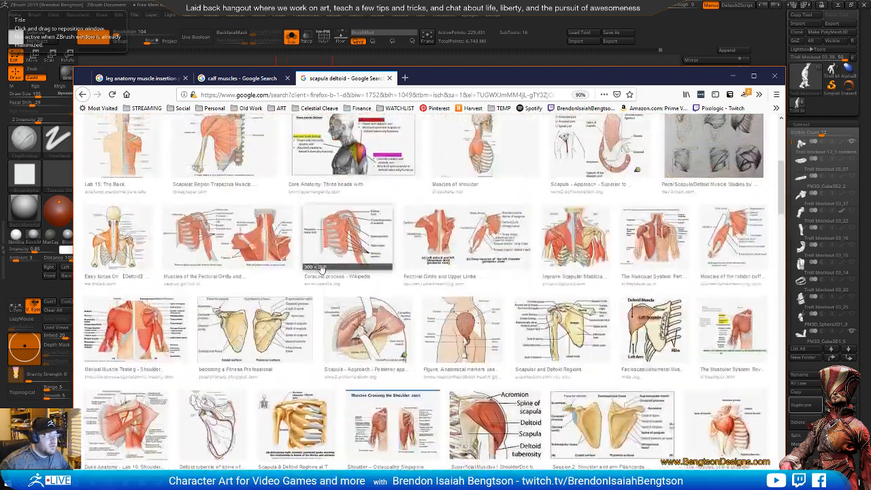
# - Search Google Images for "deltoid muscle origin and insertion" and preview the chart listing the anterior, lateral and posterior deltoid heads
pyautogui.doubleClick(152, 130)
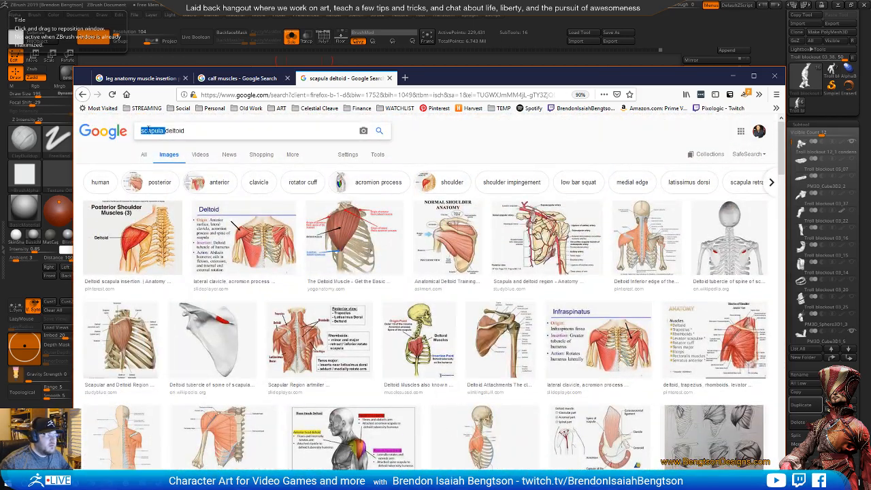
pyautogui.press('BackSpace')
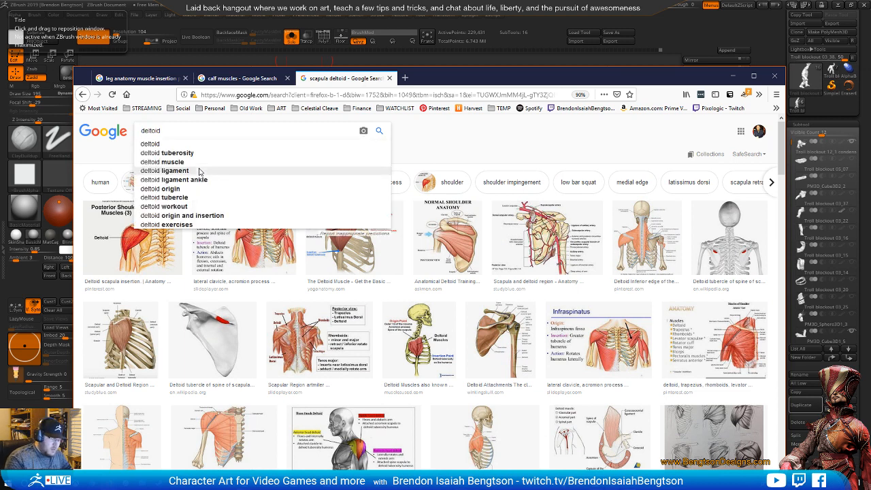
pyautogui.write('muscle')
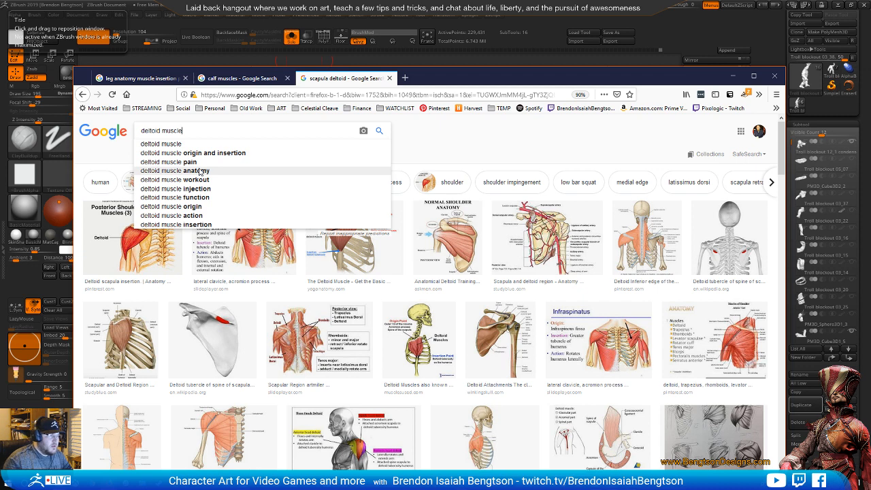
pyautogui.click(225, 153)
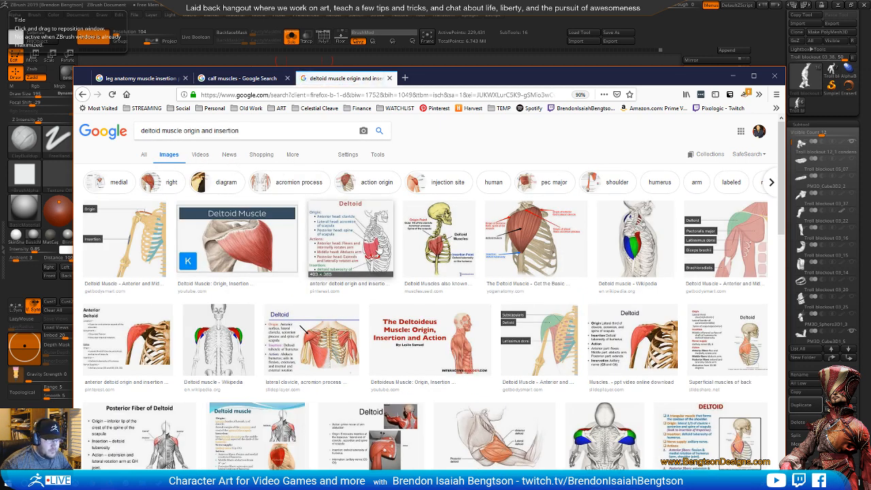
pyautogui.click(383, 245)
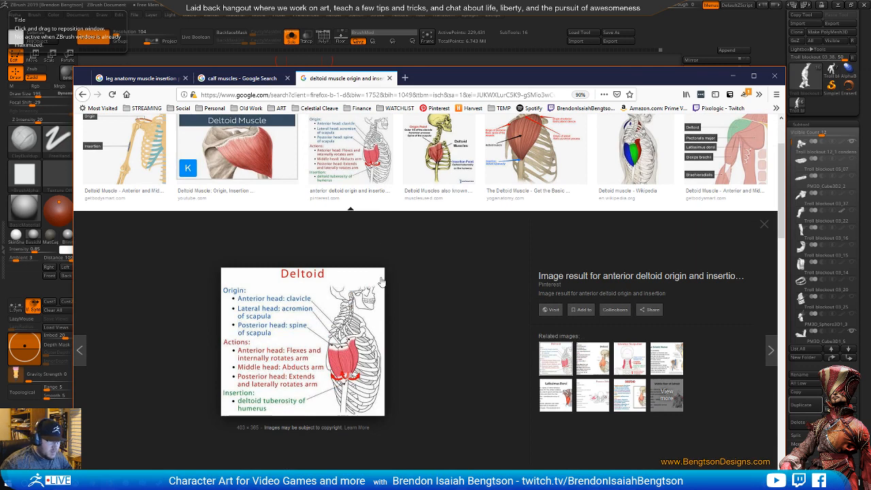
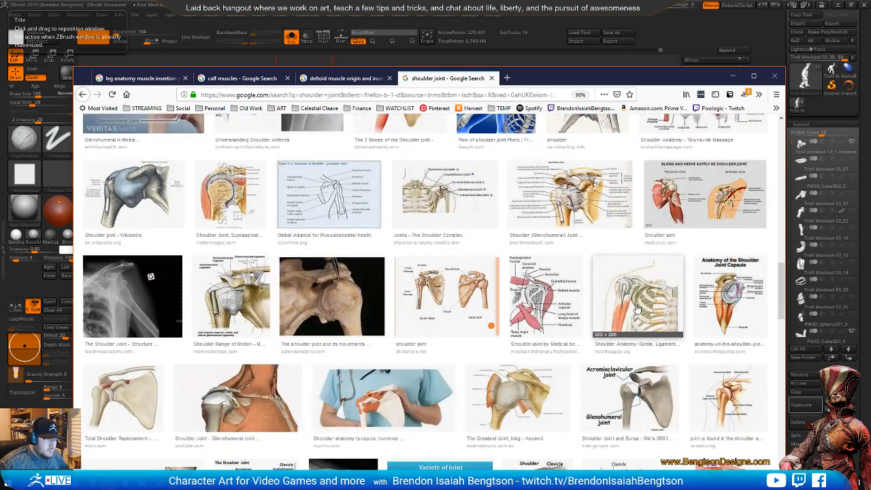
# - Compare the shoulder joint dissection photos from Acland's Video Atlas and BIOL 160 with the SlideShare front and back view bone diagram
pyautogui.click(331, 298)
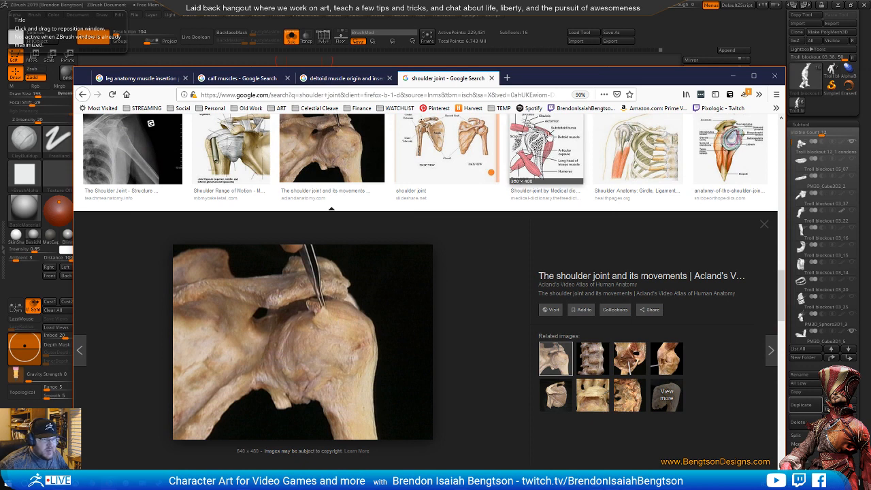
pyautogui.click(444, 160)
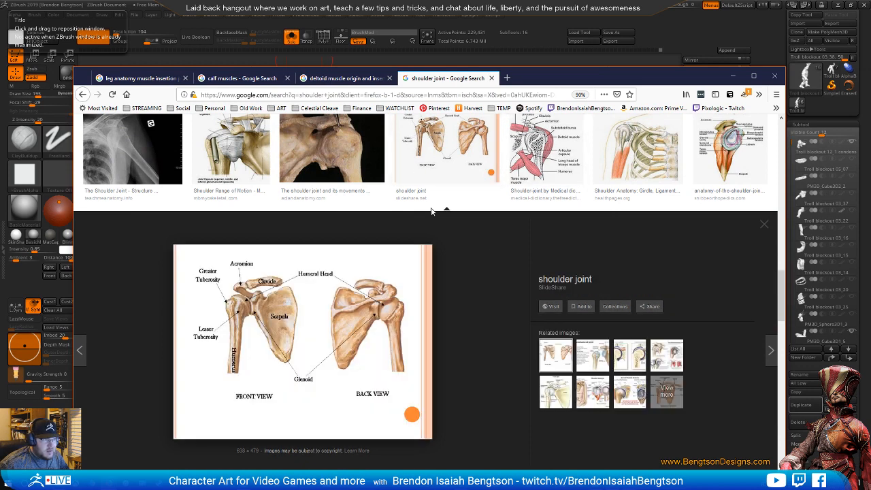
pyautogui.click(331, 150)
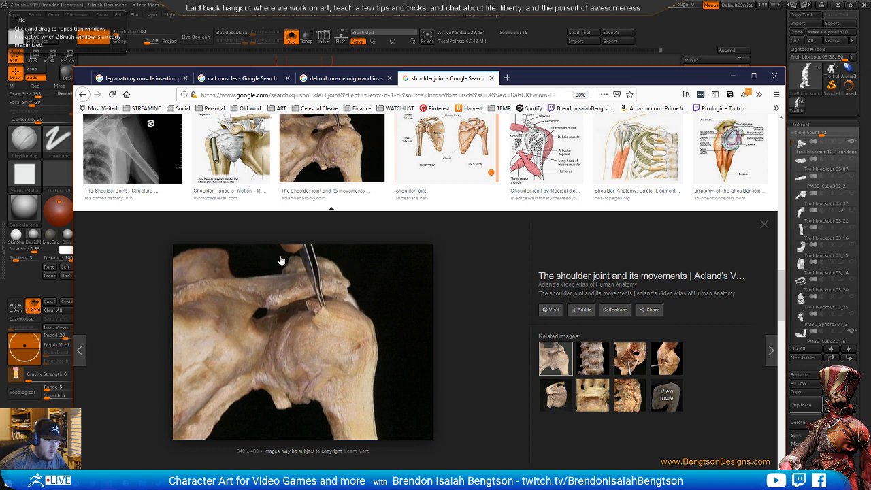
pyautogui.click(554, 400)
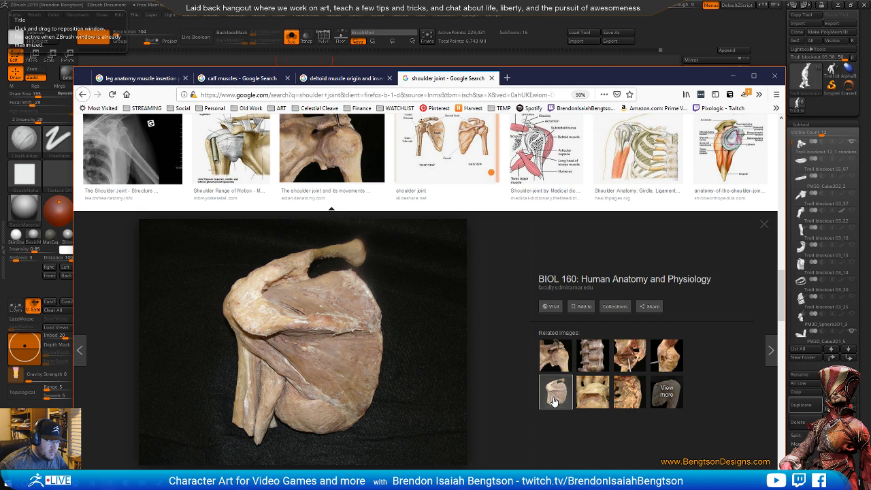
pyautogui.click(453, 151)
# - Return to ZBrush and carve the crease along the top of the lowered arm's shoulder with the DamStandard brush at draw size 81
pyautogui.click(733, 76)
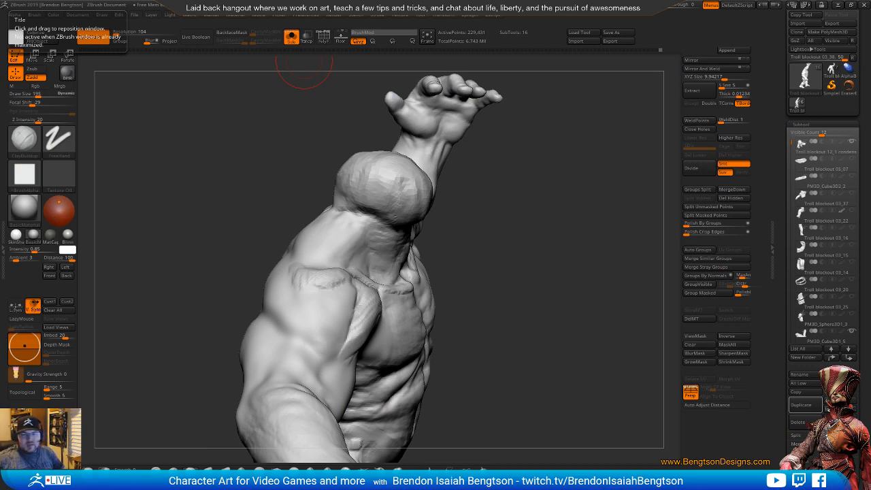
pyautogui.moveTo(542, 285)
pyautogui.mouseDown()
pyautogui.moveTo(538, 323)
pyautogui.moveTo(534, 302)
pyautogui.moveTo(580, 277)
pyautogui.moveTo(576, 250)
pyautogui.mouseUp()
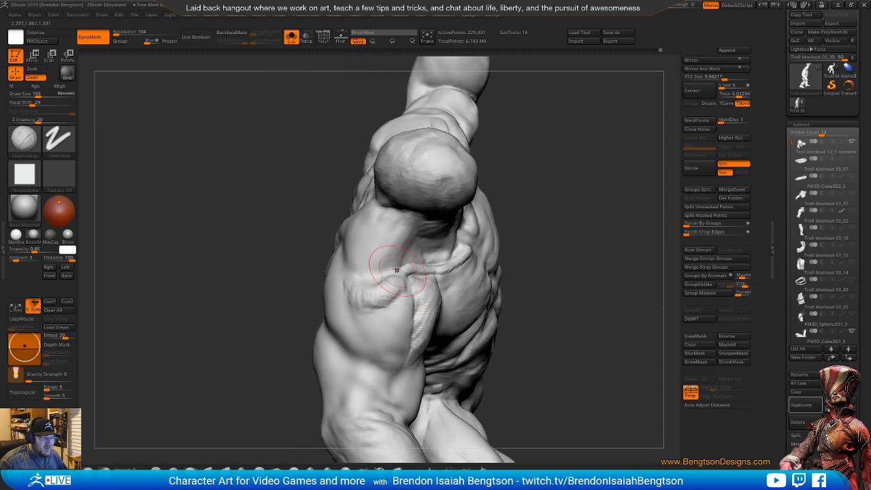
pyautogui.moveTo(638, 274)
pyautogui.mouseDown()
pyautogui.moveTo(576, 249)
pyautogui.moveTo(571, 278)
pyautogui.mouseUp()
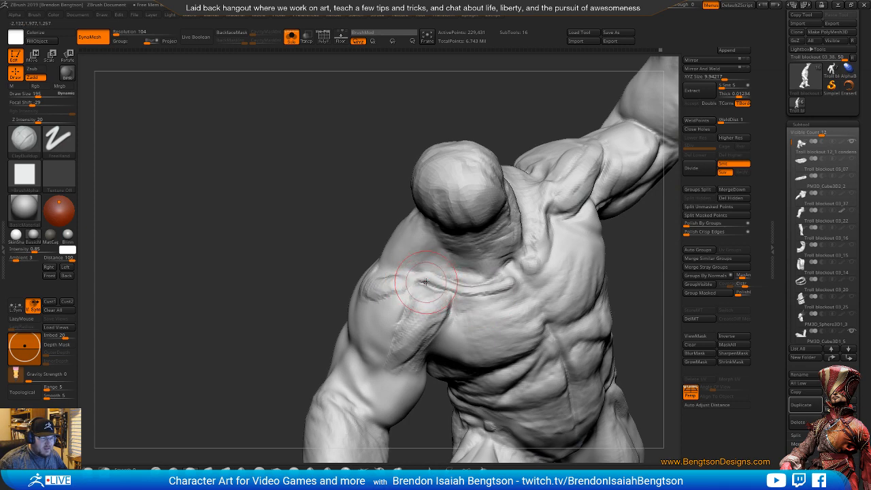
pyautogui.press('b')
pyautogui.press('d')
pyautogui.press('s')
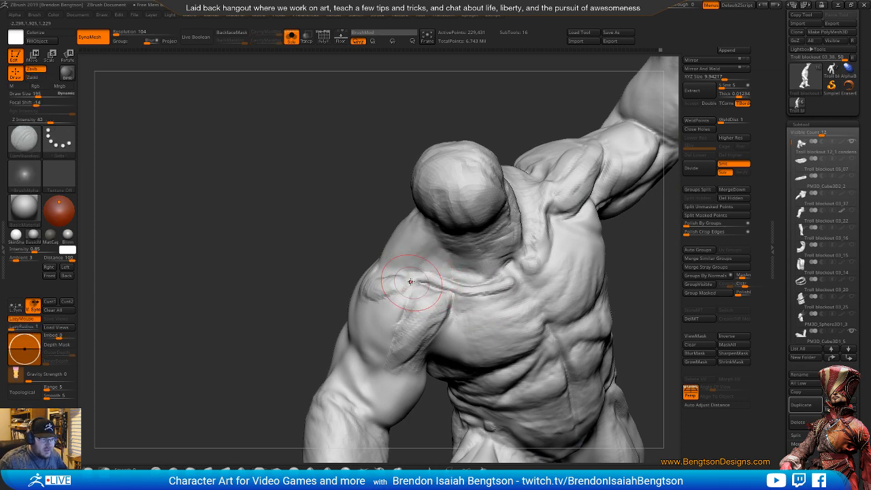
pyautogui.press('space')
pyautogui.moveTo(412, 275); pyautogui.dragTo(400, 275)
pyautogui.moveTo(323, 207)
pyautogui.mouseDown()
pyautogui.moveTo(389, 262)
pyautogui.moveTo(618, 272)
pyautogui.moveTo(644, 375)
pyautogui.moveTo(578, 317)
pyautogui.moveTo(612, 293)
pyautogui.moveTo(384, 331)
pyautogui.moveTo(415, 341)
pyautogui.mouseUp()
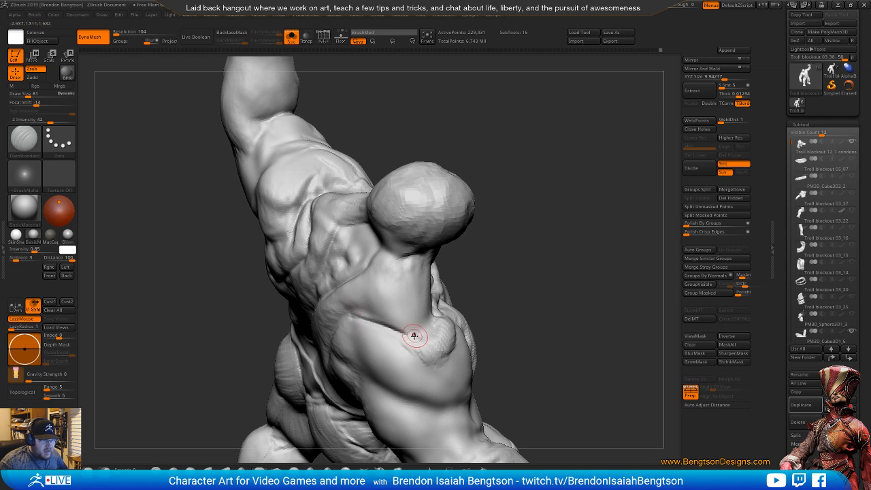
# - Refine the creases around the acromion where the trapezius, deltoid and outer collarbone meet, checking them from the front and back
pyautogui.moveTo(501, 280); pyautogui.dragTo(499, 311)
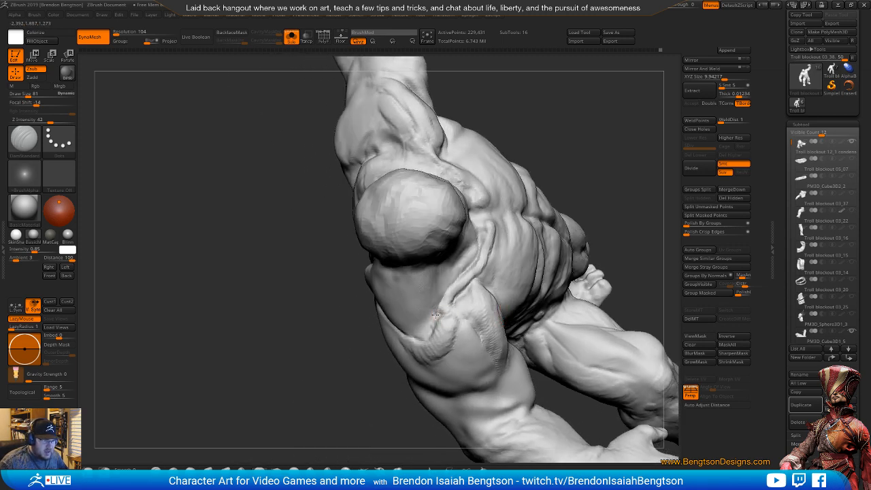
pyautogui.moveTo(591, 189)
pyautogui.mouseDown()
pyautogui.moveTo(637, 167)
pyautogui.moveTo(582, 268)
pyautogui.moveTo(538, 288)
pyautogui.moveTo(585, 268)
pyautogui.moveTo(579, 237)
pyautogui.moveTo(560, 238)
pyautogui.moveTo(599, 264)
pyautogui.moveTo(593, 220)
pyautogui.moveTo(585, 225)
pyautogui.mouseUp()
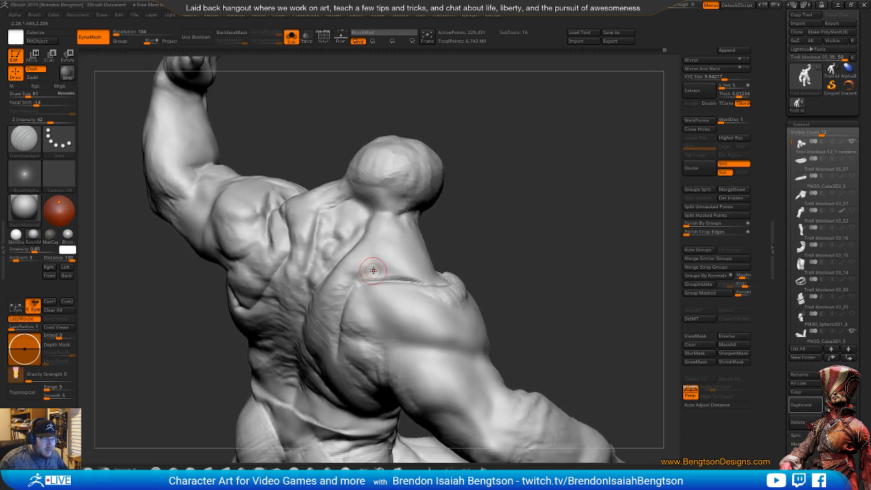
pyautogui.moveTo(519, 222)
pyautogui.mouseDown()
pyautogui.moveTo(485, 229)
pyautogui.moveTo(549, 246)
pyautogui.moveTo(558, 272)
pyautogui.moveTo(530, 247)
pyautogui.moveTo(566, 230)
pyautogui.moveTo(583, 193)
pyautogui.moveTo(558, 253)
pyautogui.moveTo(548, 245)
pyautogui.mouseUp()
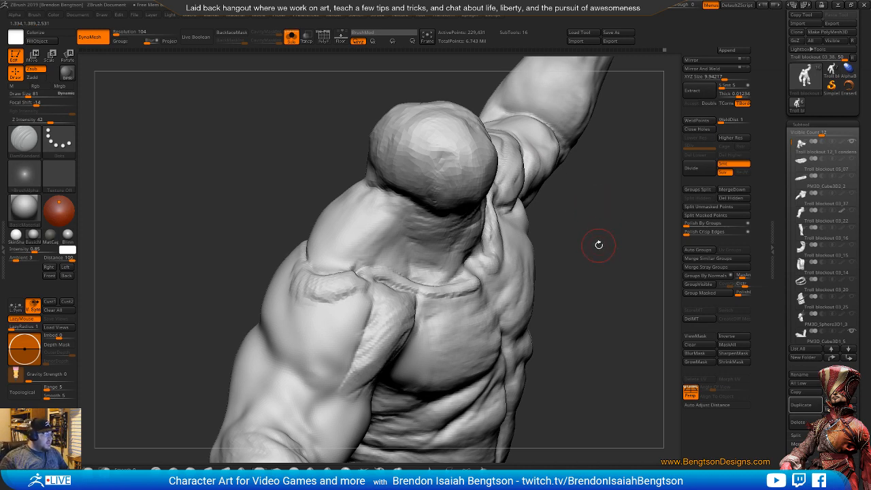
pyautogui.moveTo(598, 245); pyautogui.dragTo(568, 257)
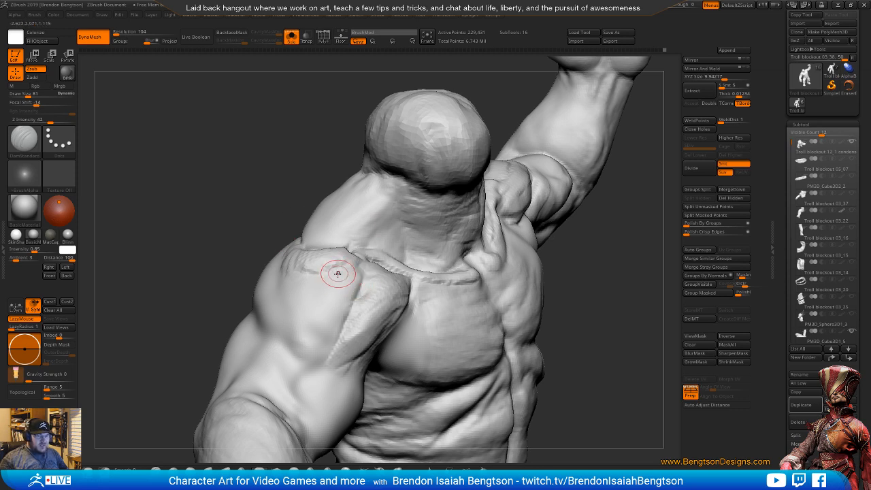
pyautogui.moveTo(143, 305)
pyautogui.mouseDown()
pyautogui.moveTo(176, 326)
pyautogui.moveTo(327, 367)
pyautogui.moveTo(337, 381)
pyautogui.moveTo(537, 340)
pyautogui.moveTo(566, 261)
pyautogui.mouseUp()
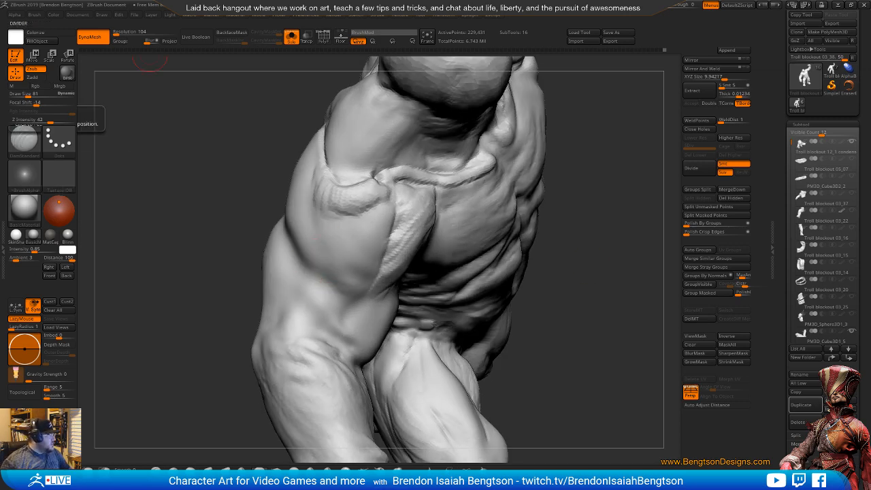
# - Switch to the web browser, revisit the deltoid origin and insertion results and preview the "Deltoid Muscle - Anterior and Middle Heads" image
pyautogui.moveTo(2, 105); pyautogui.dragTo(530, 29)
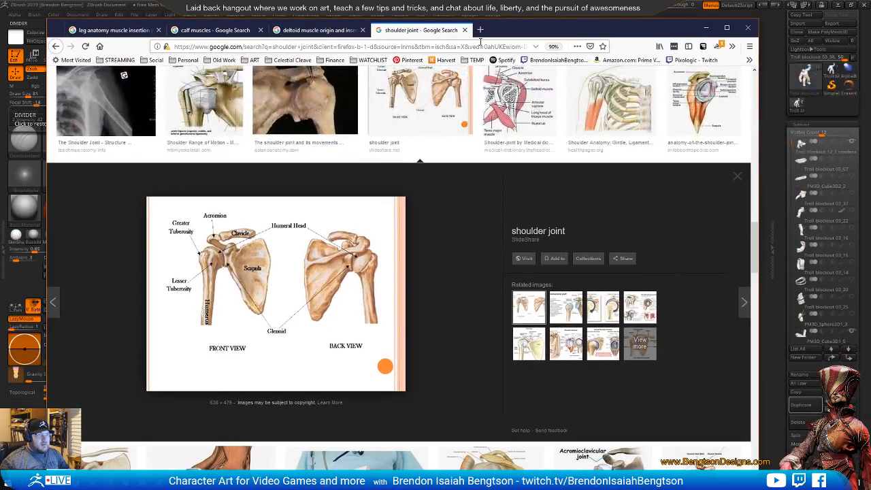
pyautogui.scroll(-10, 361, 292)
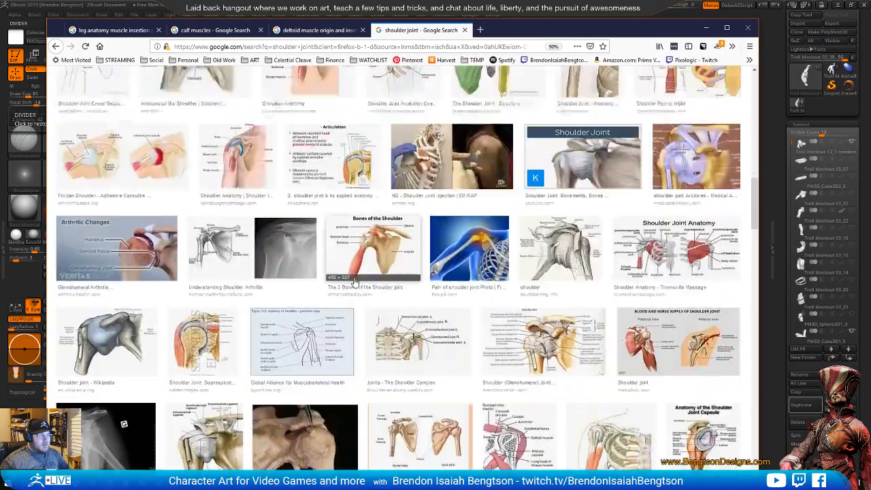
pyautogui.scroll(3, 360, 292)
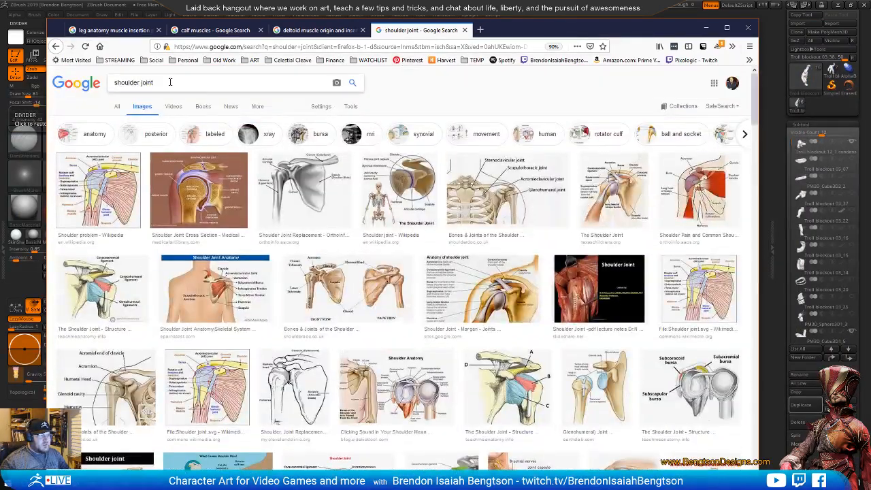
pyautogui.click(329, 31)
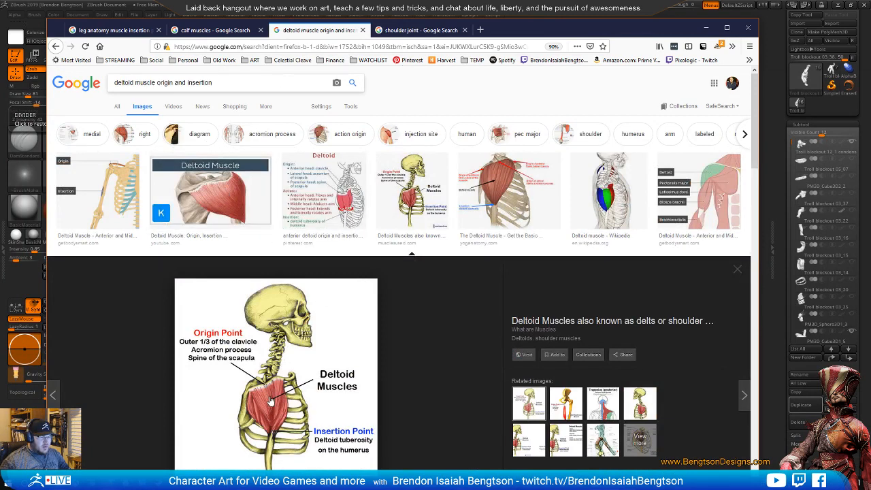
pyautogui.scroll(-2, 272, 408)
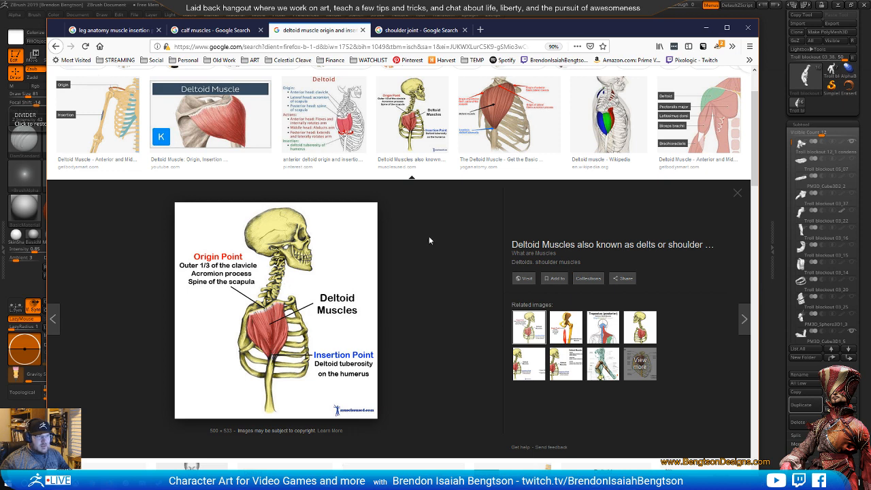
pyautogui.click(694, 117)
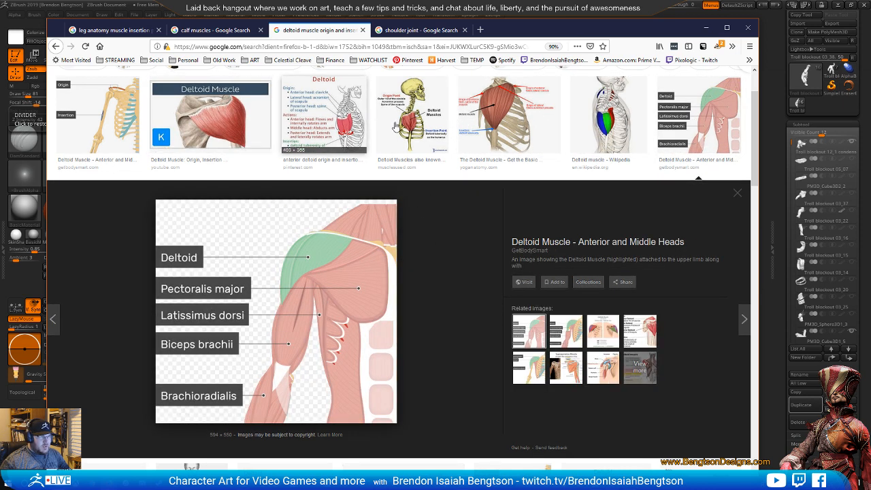
pyautogui.click(697, 115)
# - Browse further deltoid references, previewing the Deltoid Strain image, the SlideShare deltoid slide and the Socratic anterior, medial and posterior deltoid chart
pyautogui.scroll(-2, 656, 172)
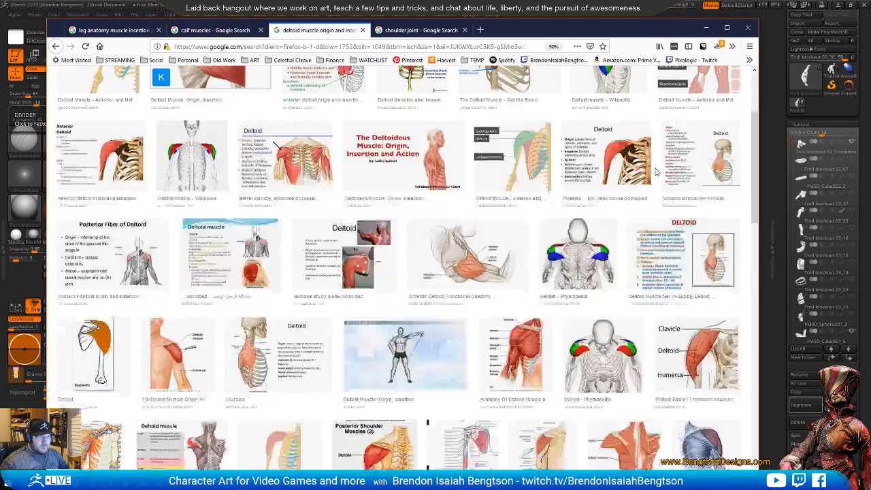
pyautogui.scroll(-2, 656, 172)
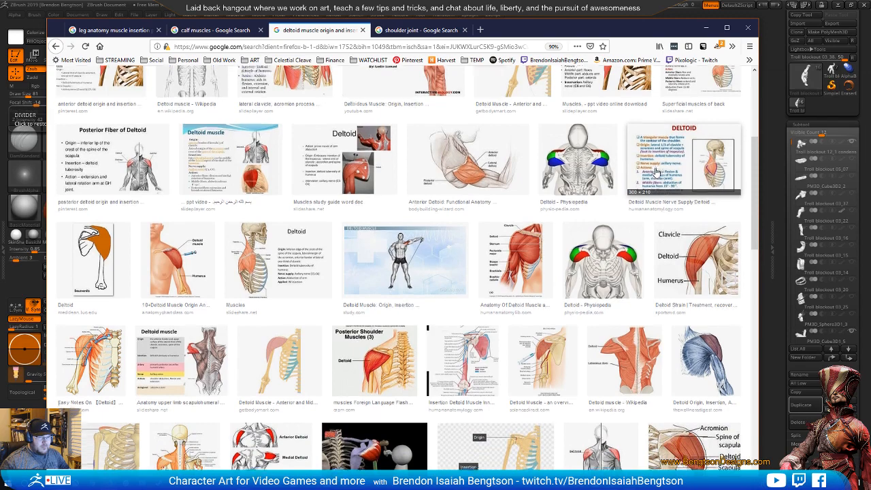
pyautogui.scroll(-1, 680, 204)
pyautogui.click(690, 222)
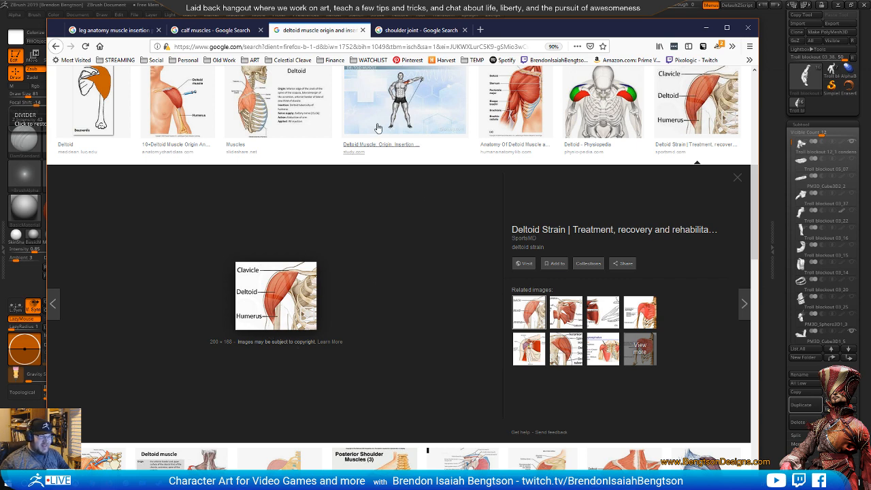
pyautogui.click(316, 155)
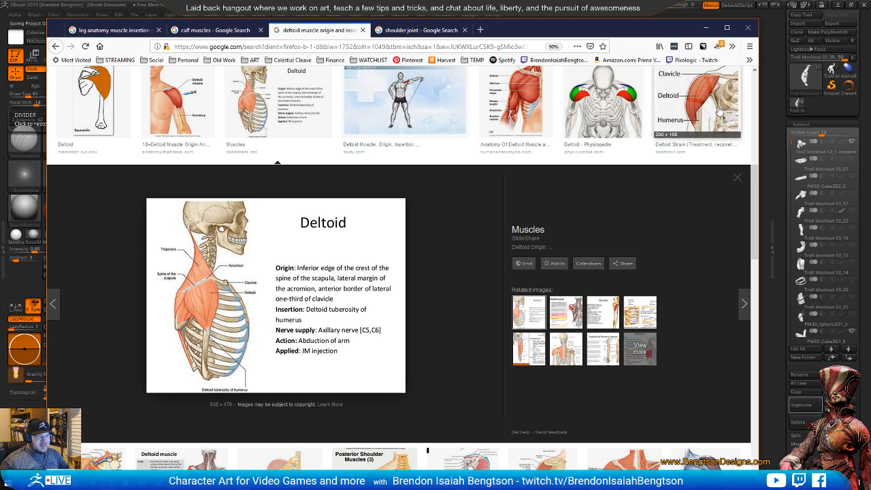
pyautogui.click(289, 113)
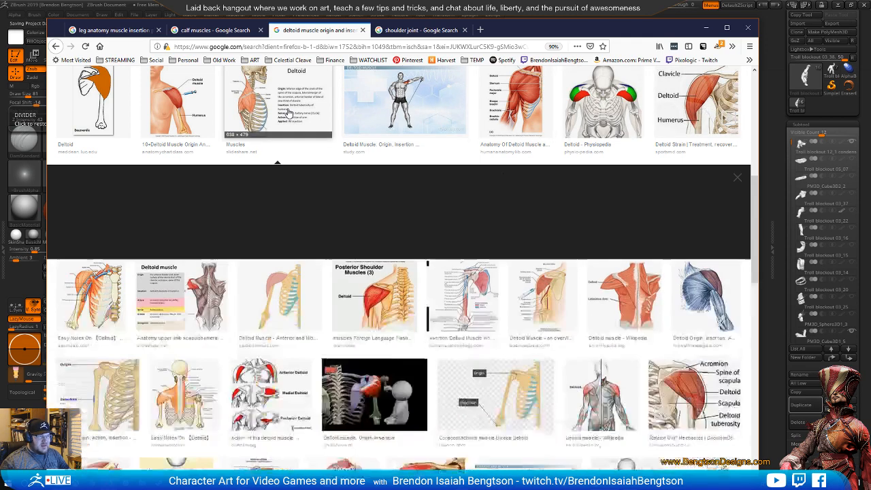
pyautogui.scroll(-1, 367, 197)
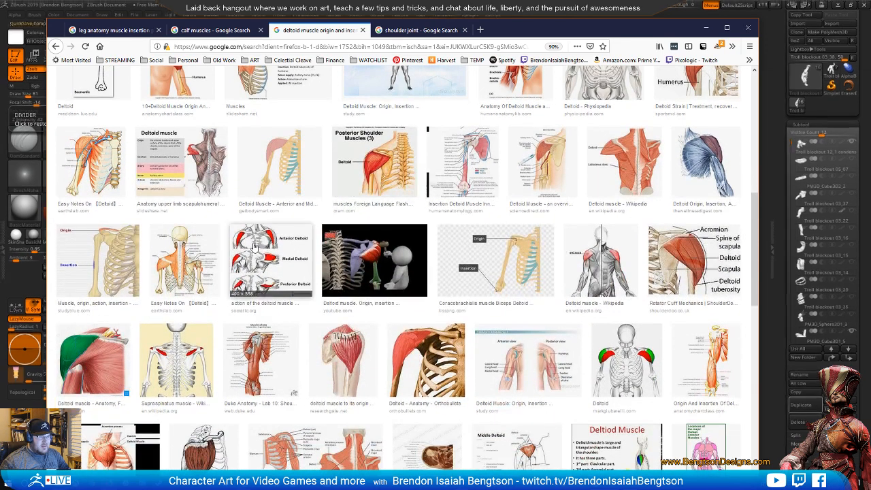
pyautogui.click(279, 262)
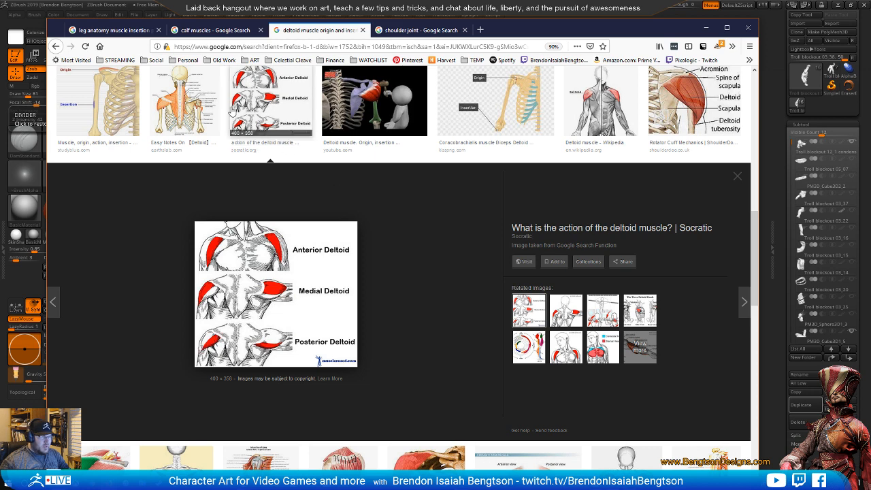
# - Preview the "Easy Notes On 【Deltoid】" back-view diagram of the trapezius and deltoid, and return to ZBrush to compare the lowered shoulder
pyautogui.click(185, 115)
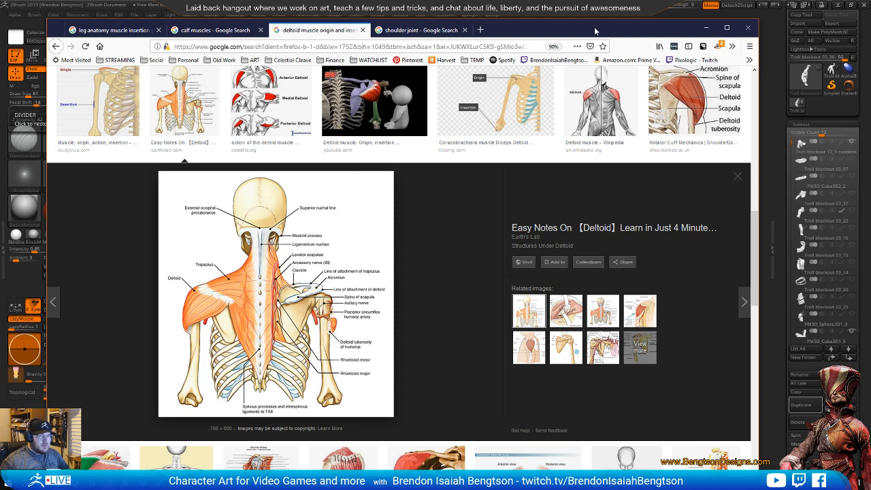
pyautogui.moveTo(595, 32); pyautogui.dragTo(0, 71)
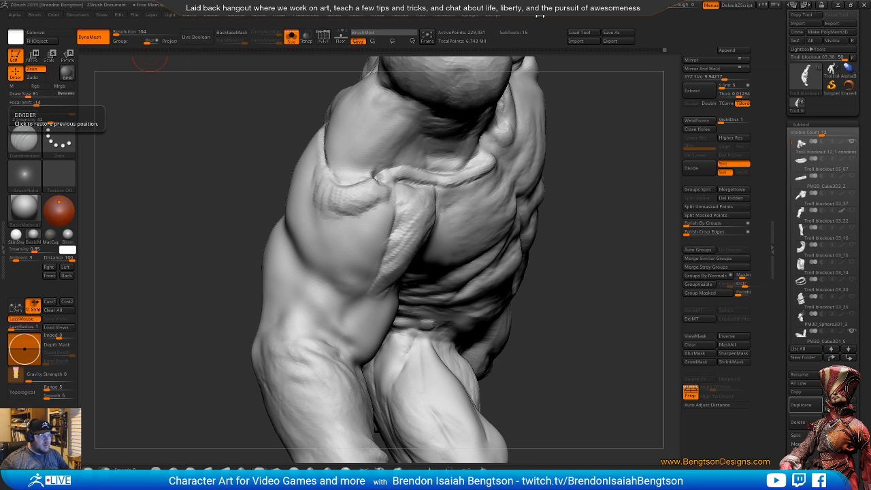
pyautogui.moveTo(602, 273); pyautogui.dragTo(602, 277)
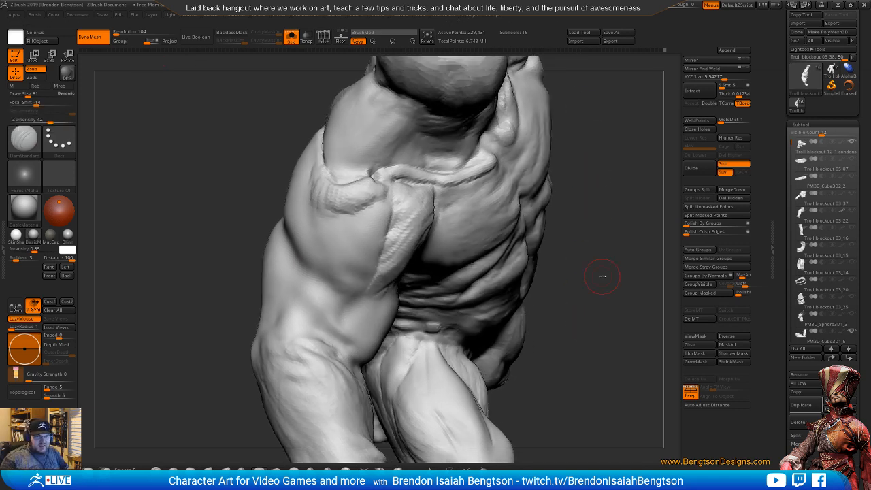
# - Carve the lower border of the front deltoid head and its separation from the middle head with DamStandard at draw size 81
pyautogui.moveTo(587, 216); pyautogui.dragTo(558, 200)
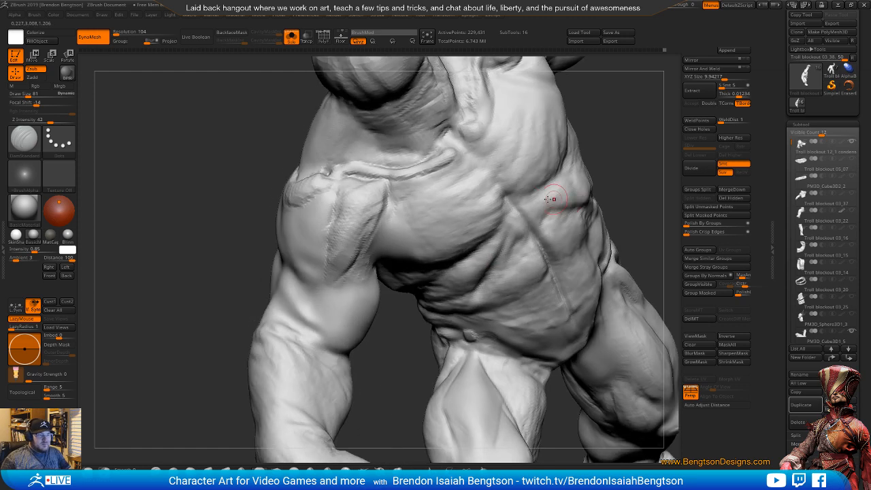
pyautogui.moveTo(385, 192); pyautogui.dragTo(329, 276)
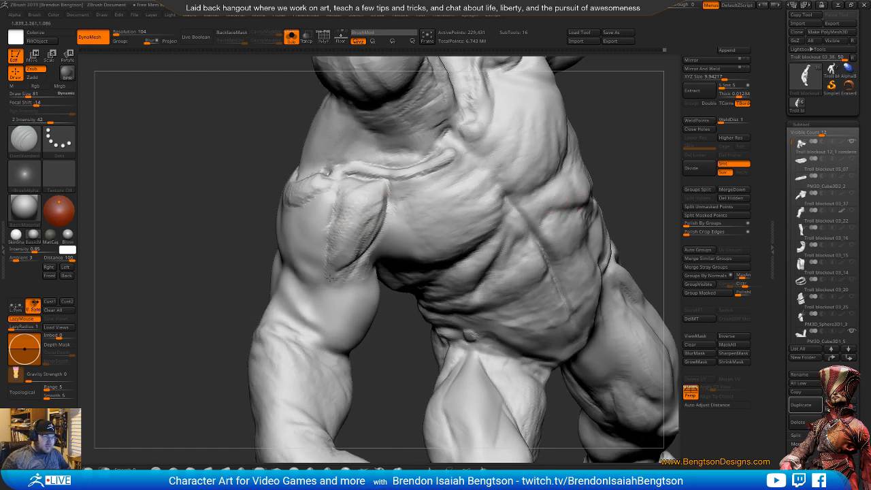
pyautogui.moveTo(398, 369)
pyautogui.mouseDown()
pyautogui.moveTo(367, 231)
pyautogui.moveTo(336, 262)
pyautogui.mouseUp()
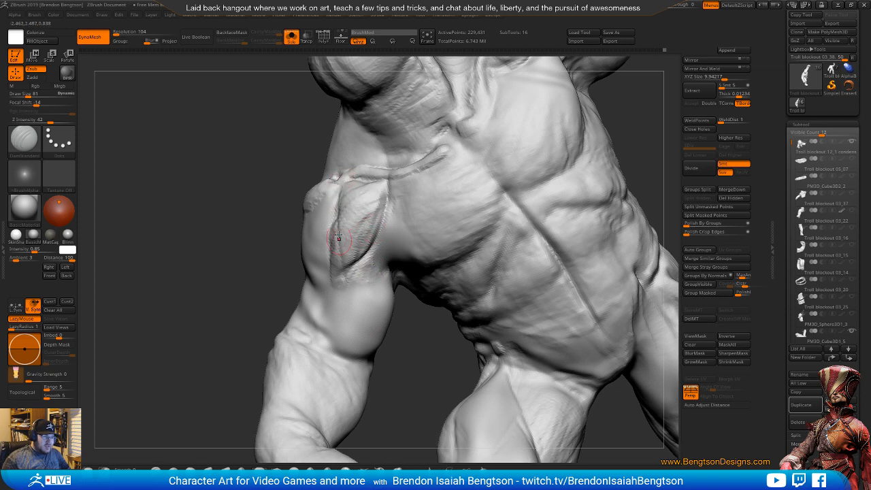
pyautogui.moveTo(338, 208); pyautogui.dragTo(335, 279)
pyautogui.moveTo(389, 385); pyautogui.dragTo(361, 289)
pyautogui.moveTo(330, 195); pyautogui.dragTo(332, 264)
# - Carve the outer edge of the middle deltoid head down to its insertion point on the lowered arm
pyautogui.moveTo(211, 263)
pyautogui.mouseDown()
pyautogui.moveTo(227, 258)
pyautogui.moveTo(252, 189)
pyautogui.mouseUp()
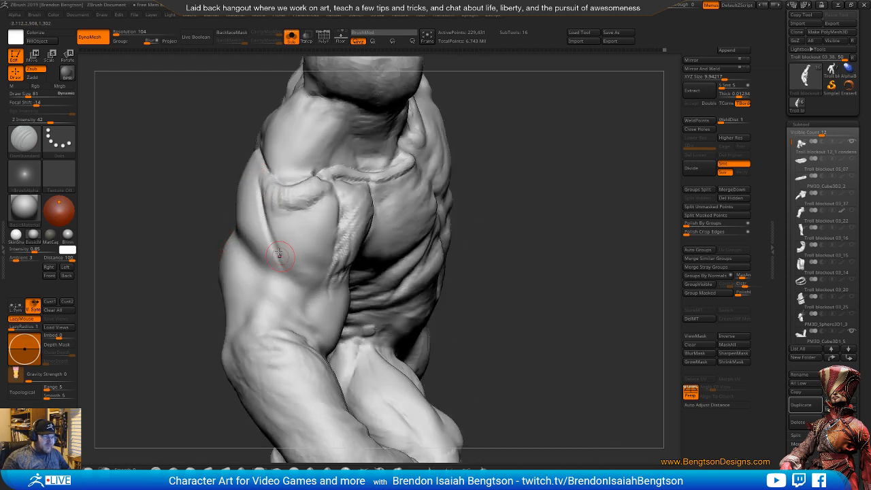
pyautogui.moveTo(274, 235); pyautogui.dragTo(308, 291)
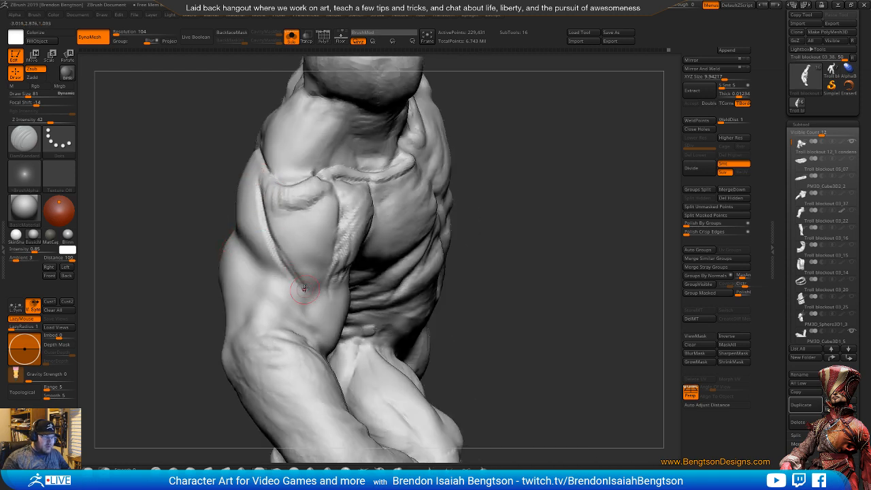
pyautogui.moveTo(481, 269); pyautogui.dragTo(565, 261)
# - Build up the middle deltoid head down toward its insertion with the ClayBuildup brush at draw size 119
pyautogui.press('b')
pyautogui.press('c')
pyautogui.press('b')
pyautogui.press('space')
pyautogui.moveTo(284, 211)
pyautogui.mouseDown()
pyautogui.moveTo(274, 211)
pyautogui.moveTo(310, 281)
pyautogui.moveTo(288, 252)
pyautogui.moveTo(315, 291)
pyautogui.mouseUp()
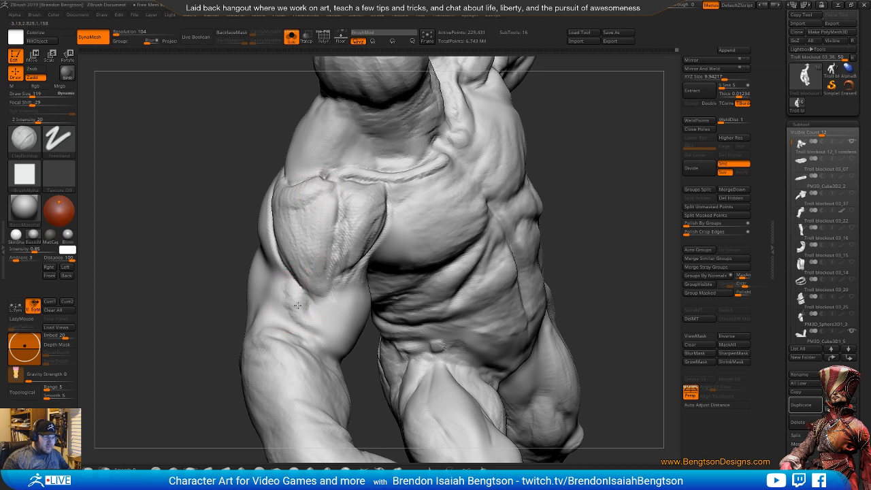
# - Deepen the creases below the deltoid tip and along the top of the biceps with DamStandard at draw size 119
pyautogui.press('b')
pyautogui.press('d')
pyautogui.press('s')
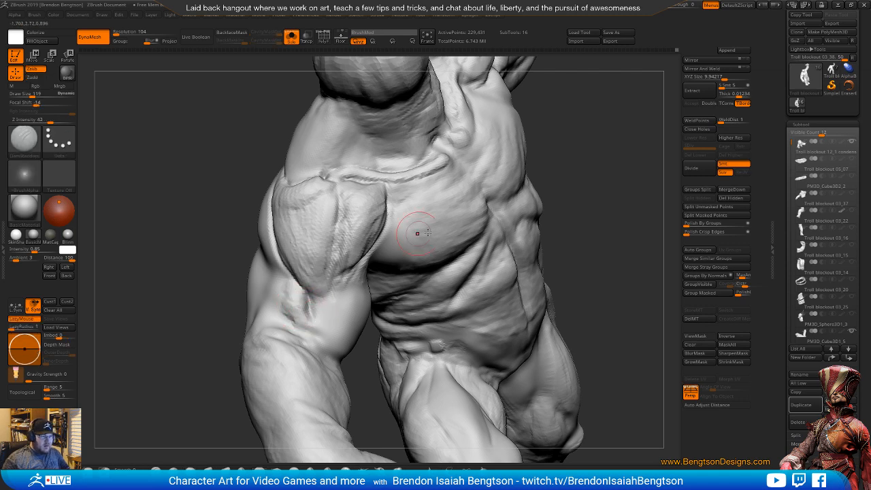
pyautogui.moveTo(605, 219)
pyautogui.keyDown('alt'); pyautogui.mouseDown()
pyautogui.moveTo(621, 143)
pyautogui.moveTo(557, 133)
pyautogui.mouseUp(); pyautogui.keyUp('alt')
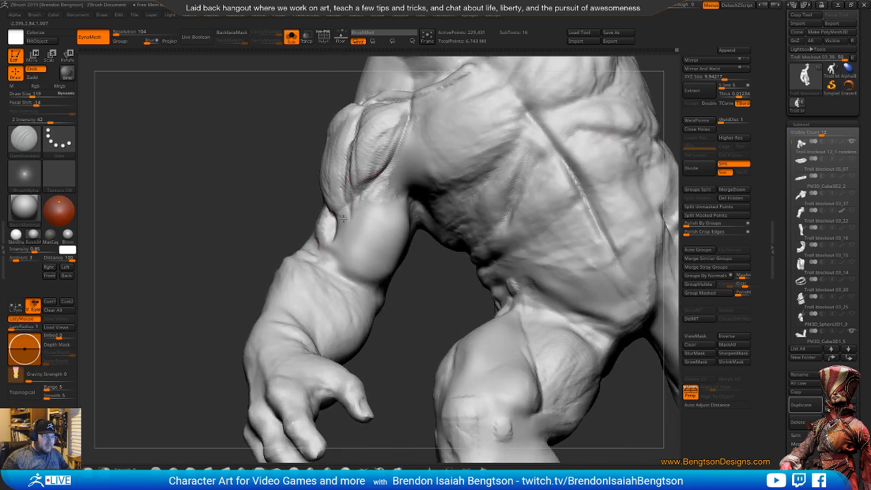
pyautogui.moveTo(343, 218)
pyautogui.mouseDown()
pyautogui.moveTo(400, 176)
pyautogui.moveTo(406, 211)
pyautogui.mouseUp()
pyautogui.keyDown('alt'); pyautogui.moveTo(404, 315); pyautogui.dragTo(401, 282); pyautogui.keyUp('alt')
pyautogui.moveTo(411, 244)
pyautogui.mouseDown()
pyautogui.moveTo(459, 195)
pyautogui.moveTo(521, 301)
pyautogui.moveTo(531, 265)
pyautogui.moveTo(541, 275)
pyautogui.moveTo(504, 238)
pyautogui.moveTo(513, 270)
pyautogui.moveTo(505, 247)
pyautogui.mouseUp()
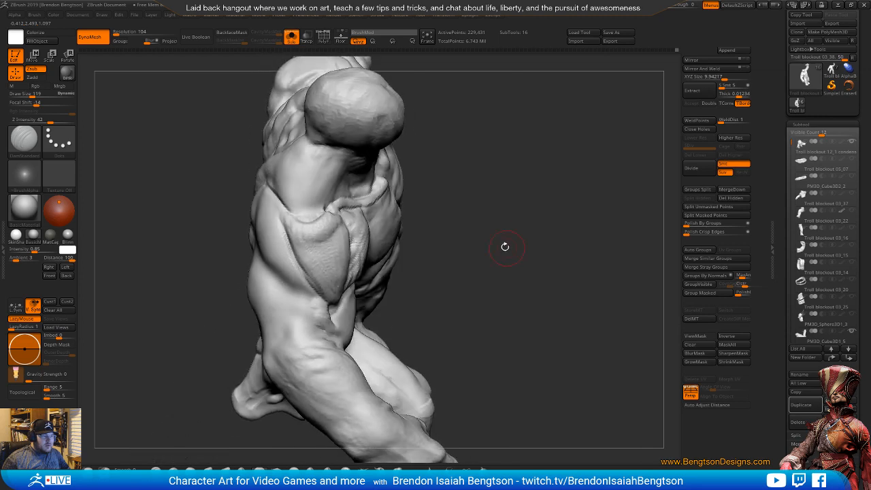
# - Carve the crease on the outer upper arm between the rear deltoid and the triceps with DamStandard
pyautogui.press('2')
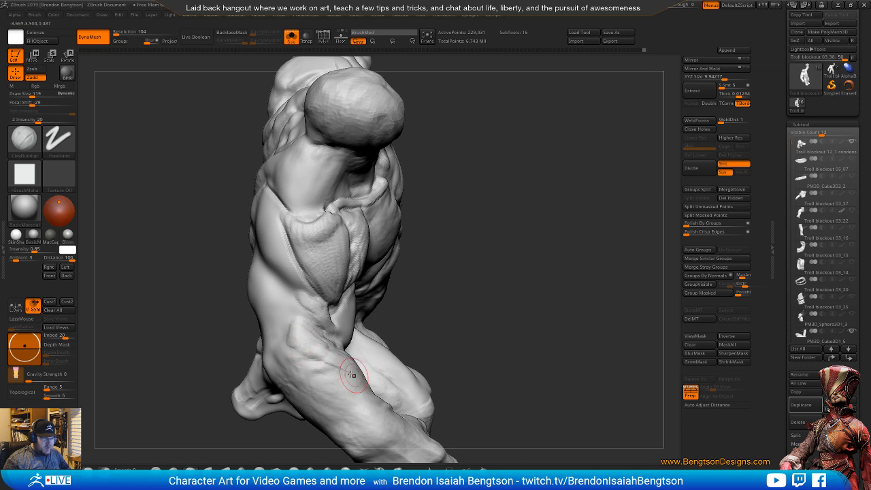
pyautogui.moveTo(396, 277); pyautogui.dragTo(272, 253)
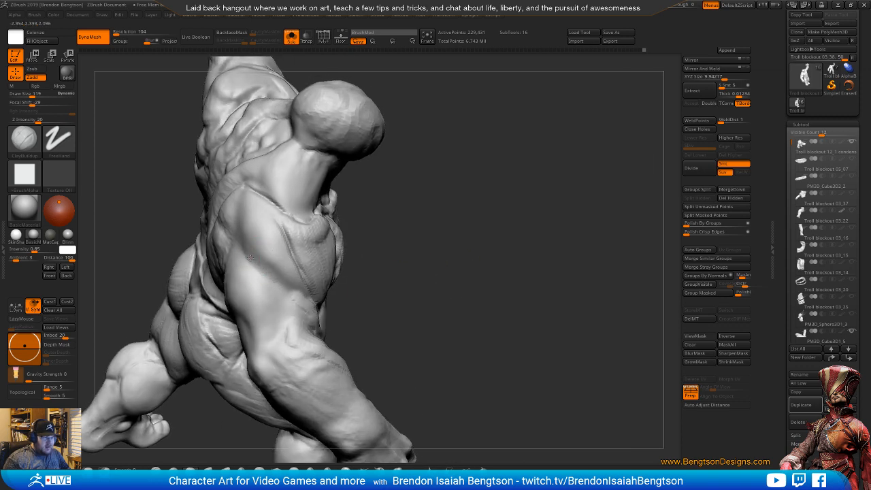
pyautogui.press('b')
pyautogui.press('d')
pyautogui.press('s')
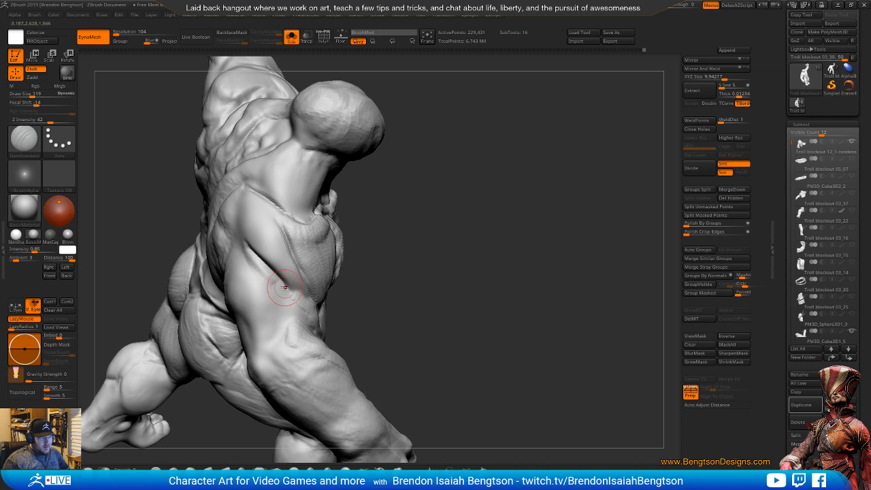
pyautogui.moveTo(279, 283); pyautogui.dragTo(268, 347)
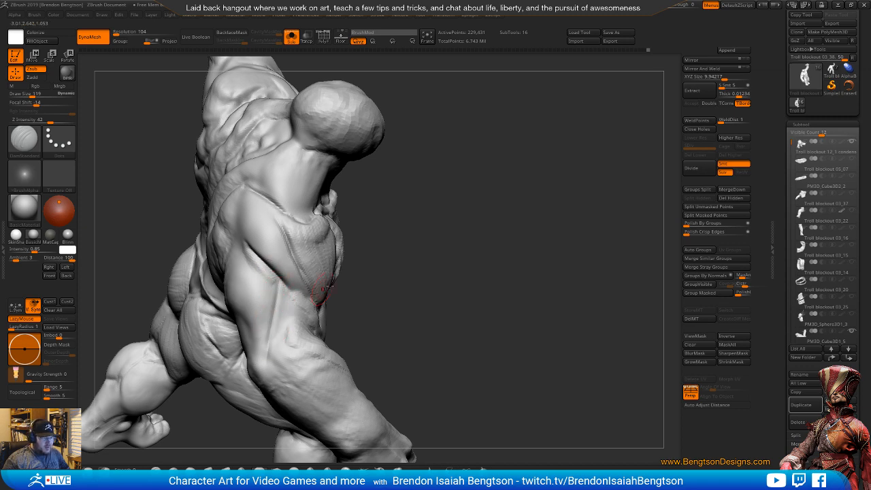
pyautogui.moveTo(406, 312)
pyautogui.mouseDown()
pyautogui.moveTo(372, 332)
pyautogui.moveTo(367, 303)
pyautogui.moveTo(386, 276)
pyautogui.moveTo(293, 294)
pyautogui.mouseUp()
# - Build up the outer upper arm around the deltoid insertion with ClayBuildup at draw size 119, checking it from side and front
pyautogui.press('b')
pyautogui.press('c')
pyautogui.press('b')
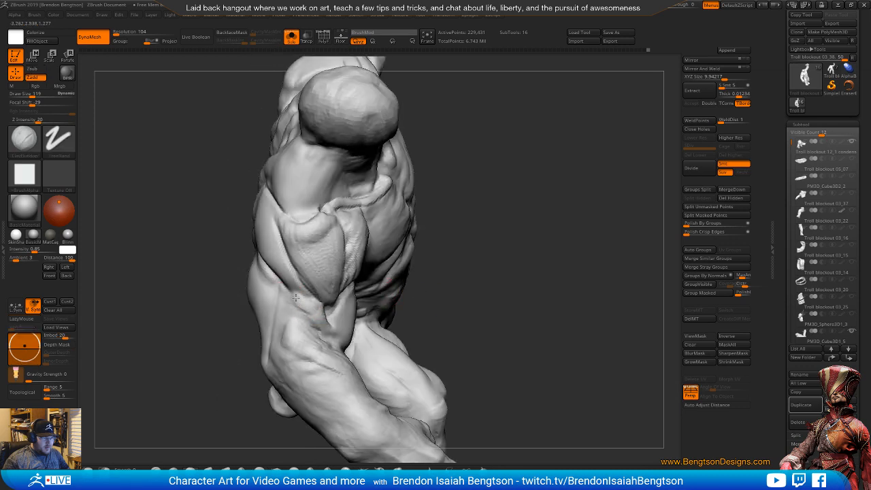
pyautogui.moveTo(445, 292); pyautogui.dragTo(409, 306)
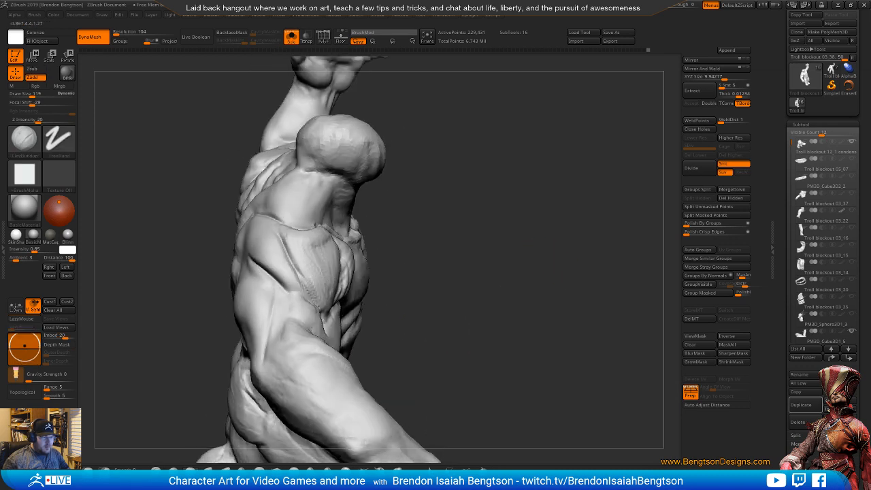
pyautogui.moveTo(554, 309)
pyautogui.mouseDown()
pyautogui.moveTo(319, 299)
pyautogui.moveTo(338, 339)
pyautogui.mouseUp()
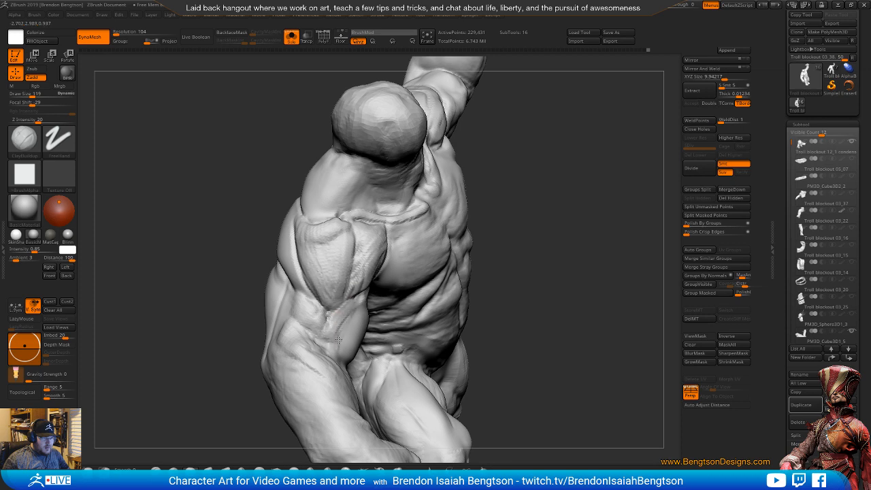
pyautogui.moveTo(563, 304); pyautogui.dragTo(557, 204)
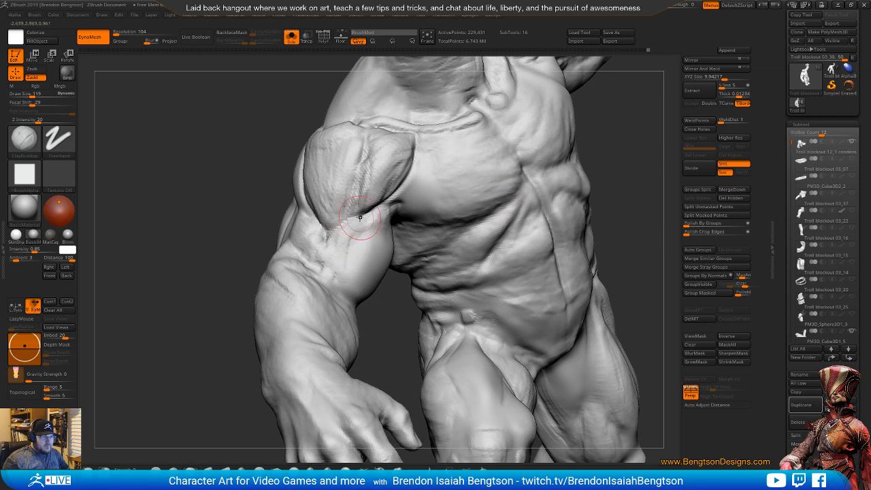
# - Carve the crease between the deltoid's lower edge and the biceps, and outline the biceps with DamStandard
pyautogui.press('b')
pyautogui.press('d')
pyautogui.press('s')
pyautogui.moveTo(353, 221); pyautogui.dragTo(328, 255)
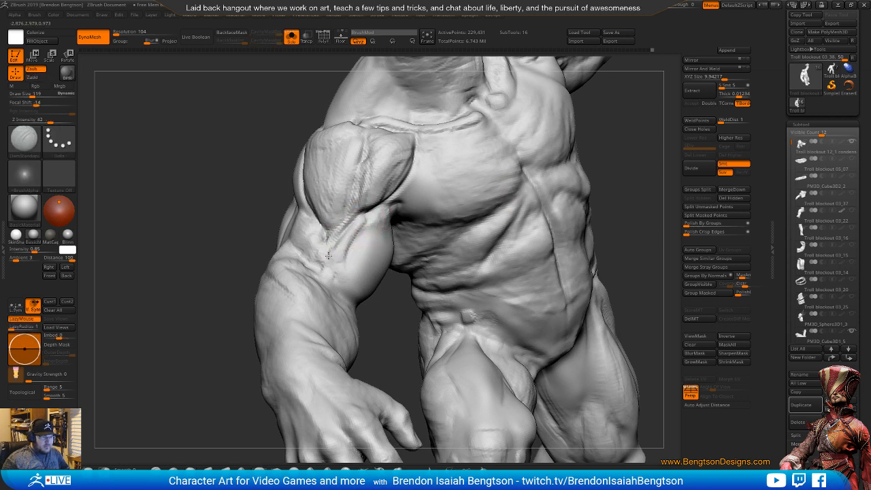
pyautogui.moveTo(406, 342)
pyautogui.mouseDown()
pyautogui.moveTo(363, 251)
pyautogui.moveTo(355, 253)
pyautogui.mouseUp()
# - Build up the biceps volume of the lowered arm with ClayBuildup at draw size 188
pyautogui.press('b')
pyautogui.press('c')
pyautogui.press('b')
pyautogui.press('space')
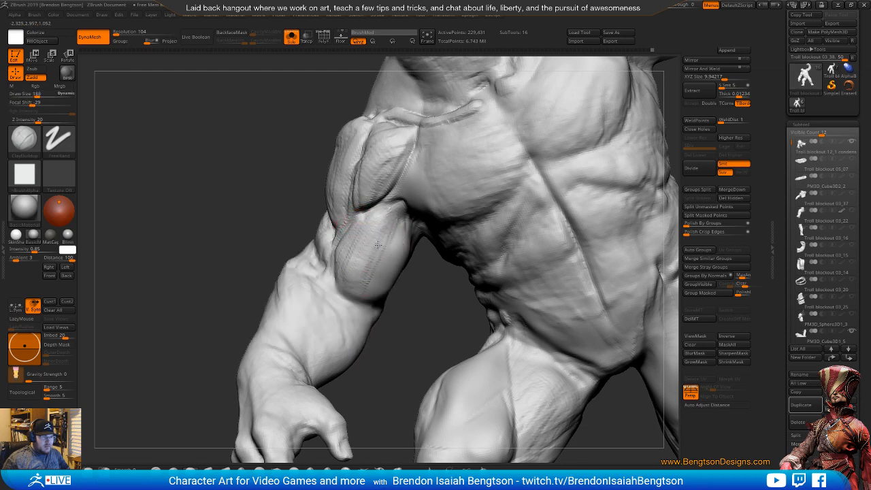
pyautogui.moveTo(395, 271); pyautogui.dragTo(399, 240, button='right')
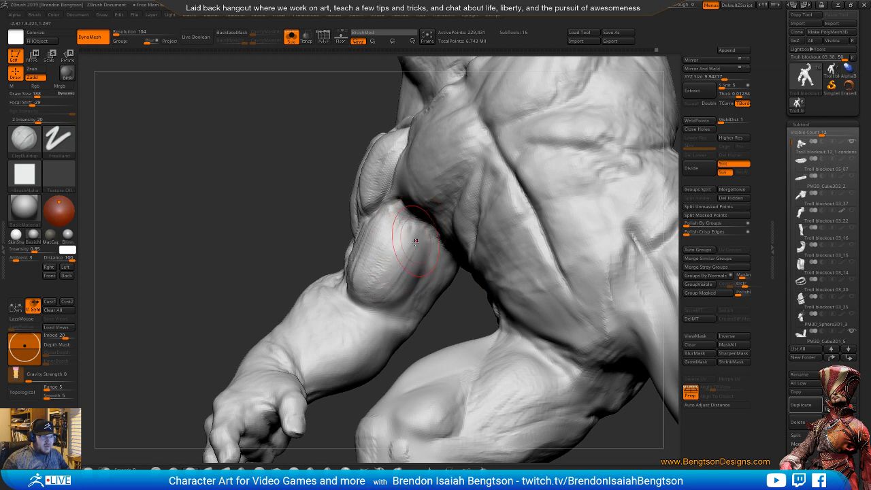
pyautogui.moveTo(379, 288); pyautogui.dragTo(328, 246, button='right')
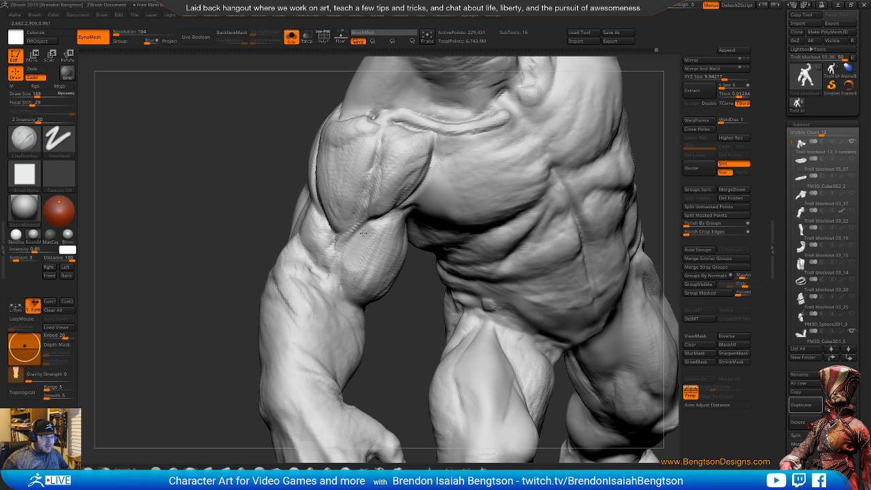
pyautogui.moveTo(388, 294)
pyautogui.mouseDown(button='right')
pyautogui.moveTo(405, 310)
pyautogui.moveTo(383, 303)
pyautogui.moveTo(361, 255)
pyautogui.mouseUp(button='right')
# - Refine the front deltoid head where it meets the outer collarbone with ClayBuildup at draw size 81
pyautogui.press('space')
pyautogui.moveTo(354, 191); pyautogui.dragTo(347, 220)
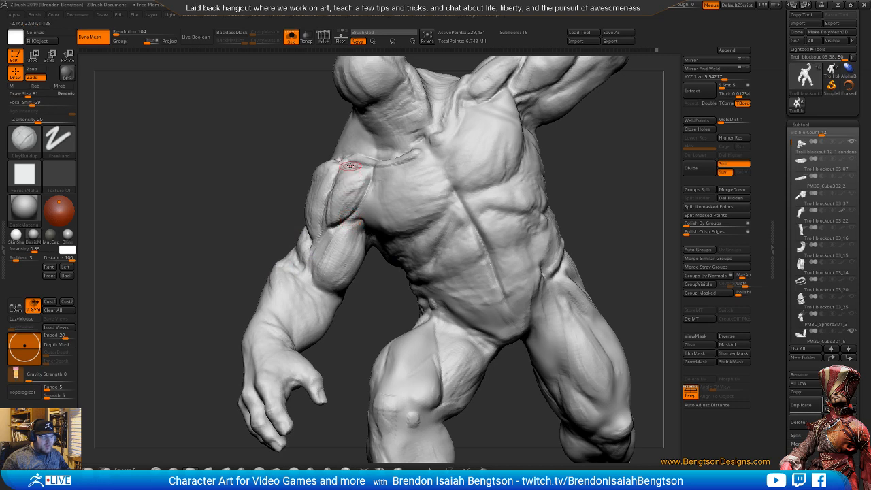
pyautogui.moveTo(376, 327)
pyautogui.mouseDown(button='right')
pyautogui.moveTo(381, 319)
pyautogui.moveTo(368, 302)
pyautogui.mouseUp(button='right')
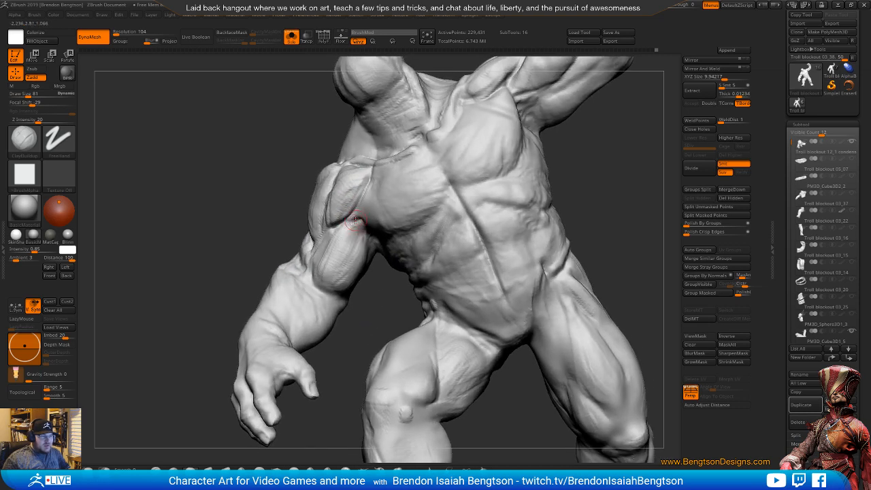
# - Sharpen the creases around the front deltoid head and the upper biceps with DamStandard at draw size 81
pyautogui.press('b')
pyautogui.press('d')
pyautogui.press('s')
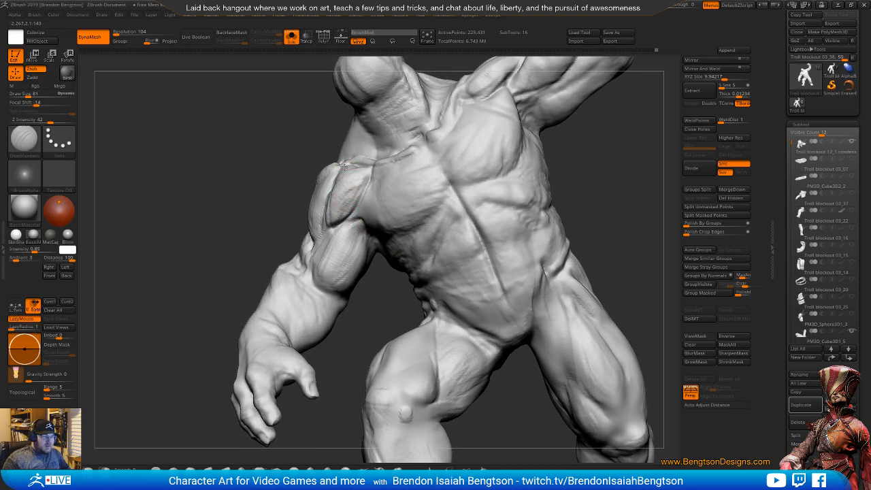
pyautogui.moveTo(358, 222); pyautogui.dragTo(349, 232, button='right')
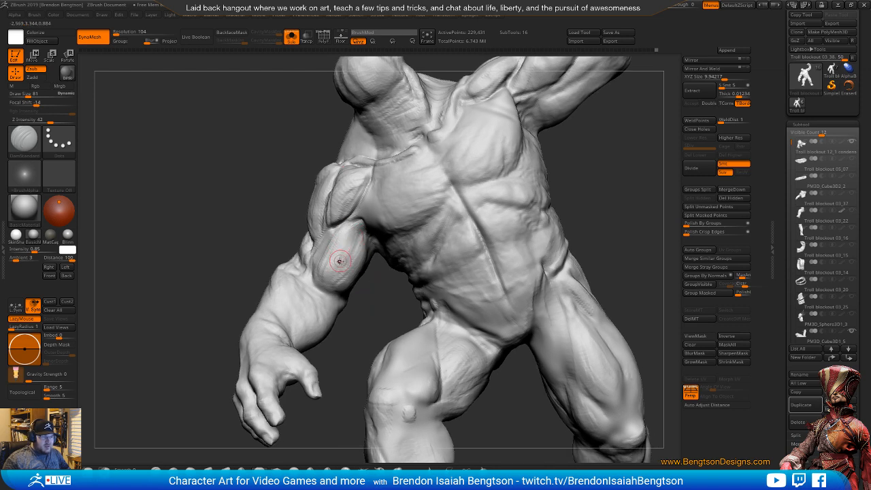
# - Smooth the biceps of the lowered arm and bulk it up with ClayBuildup at draw size 297
pyautogui.press('b')
pyautogui.press('c')
pyautogui.press('b')
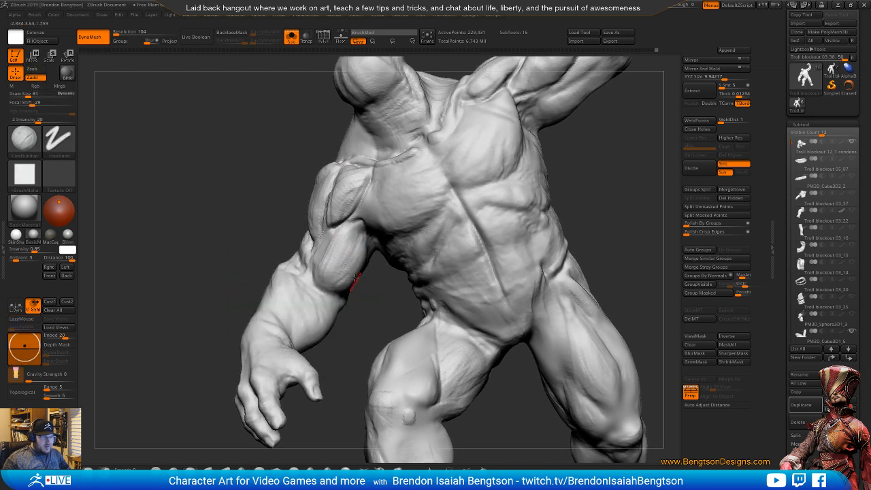
pyautogui.press('space')
pyautogui.keyDown('shift'); pyautogui.moveTo(340, 244); pyautogui.dragTo(340, 251); pyautogui.keyUp('shift')
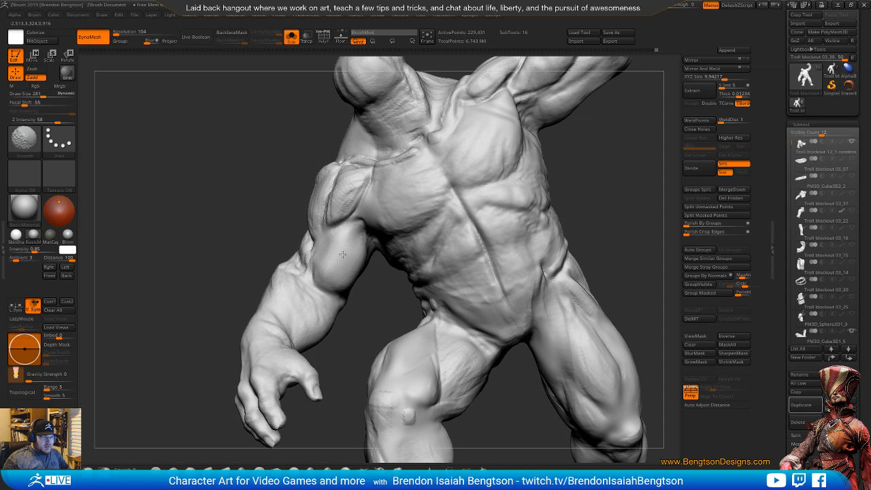
pyautogui.press('space')
pyautogui.moveTo(369, 317); pyautogui.dragTo(348, 230, button='right')
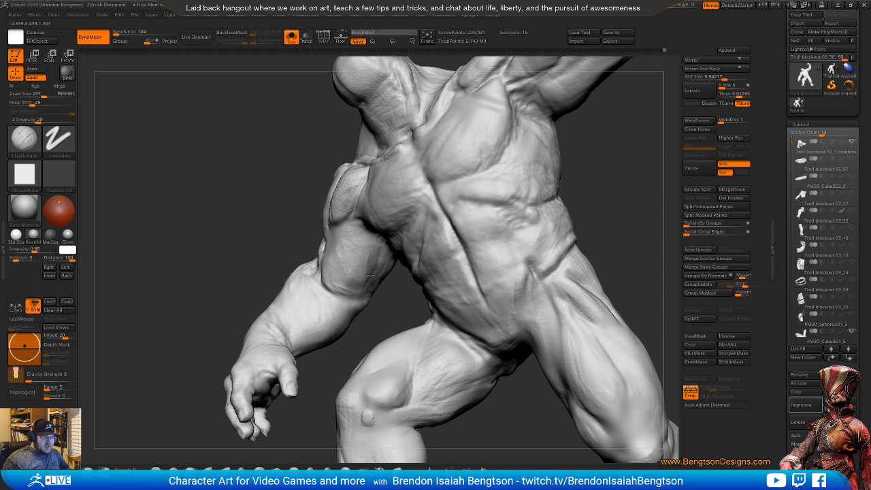
# - Refine the volume of the deltoid and inner upper arm with ClayBuildup at draw size 169
pyautogui.moveTo(277, 238)
pyautogui.mouseDown()
pyautogui.moveTo(350, 317)
pyautogui.moveTo(350, 309)
pyautogui.mouseUp()
pyautogui.press('space')
pyautogui.moveTo(274, 243)
pyautogui.mouseDown()
pyautogui.moveTo(324, 219)
pyautogui.moveTo(317, 227)
pyautogui.mouseUp()
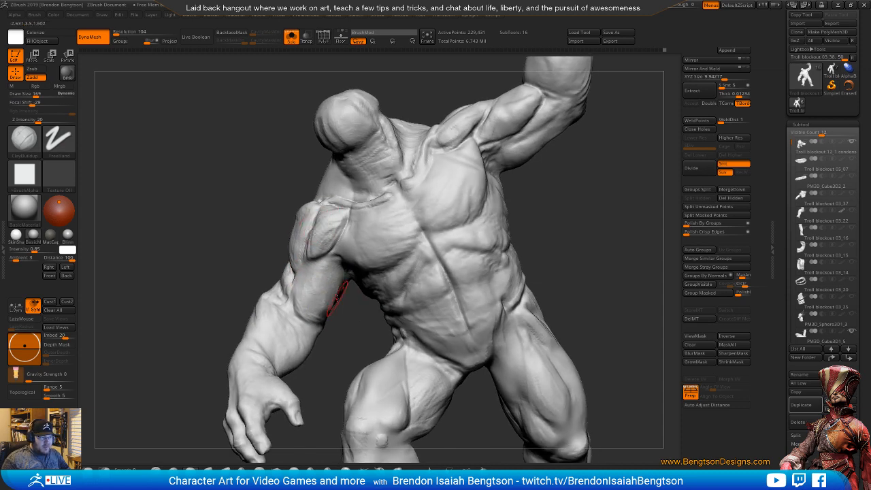
pyautogui.moveTo(338, 299)
pyautogui.mouseDown()
pyautogui.moveTo(336, 219)
pyautogui.moveTo(283, 229)
pyautogui.mouseUp()
# - Carve the creases across the top of the shoulder and between the deltoid heads with DamStandard at draw size 169
pyautogui.press('b')
pyautogui.press('d')
pyautogui.press('s')
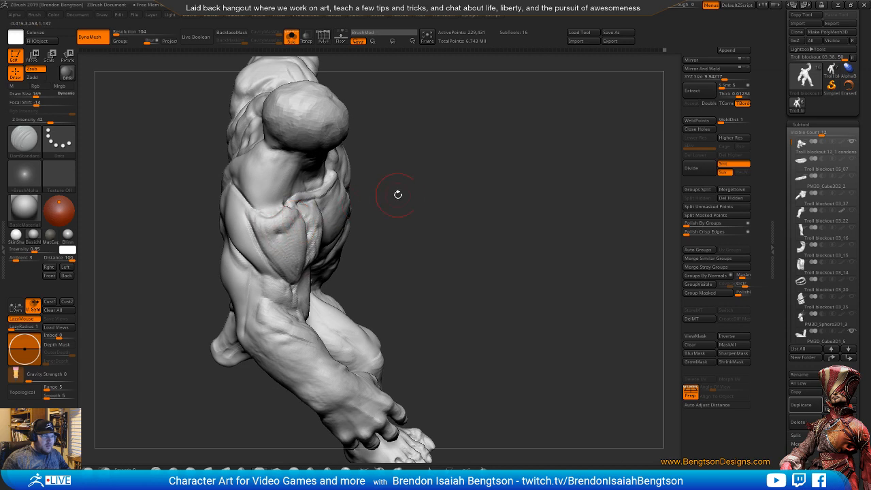
pyautogui.moveTo(398, 195); pyautogui.dragTo(370, 203)
pyautogui.moveTo(432, 236)
pyautogui.mouseDown()
pyautogui.moveTo(259, 171)
pyautogui.moveTo(296, 140)
pyautogui.moveTo(381, 204)
pyautogui.moveTo(337, 204)
pyautogui.moveTo(318, 172)
pyautogui.mouseUp()
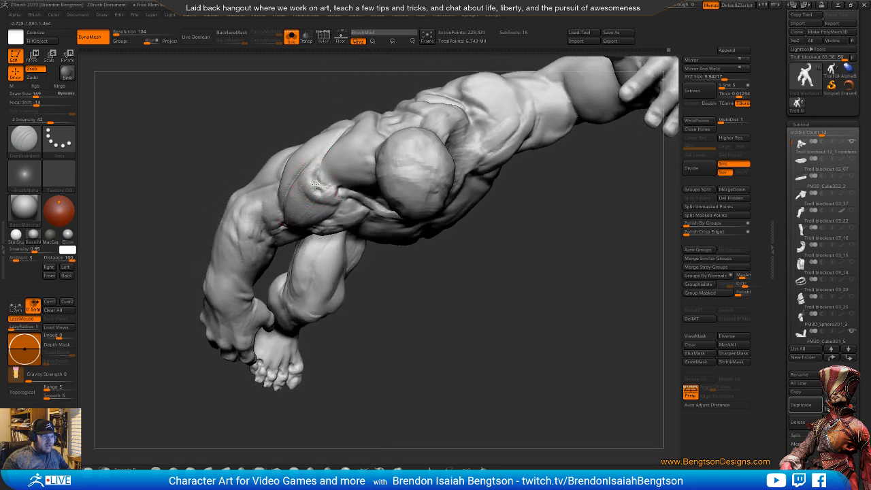
pyautogui.moveTo(421, 336)
pyautogui.mouseDown()
pyautogui.moveTo(301, 171)
pyautogui.moveTo(326, 177)
pyautogui.moveTo(297, 143)
pyautogui.moveTo(292, 155)
pyautogui.moveTo(304, 166)
pyautogui.mouseUp()
pyautogui.moveTo(293, 274); pyautogui.dragTo(303, 255, button='right')
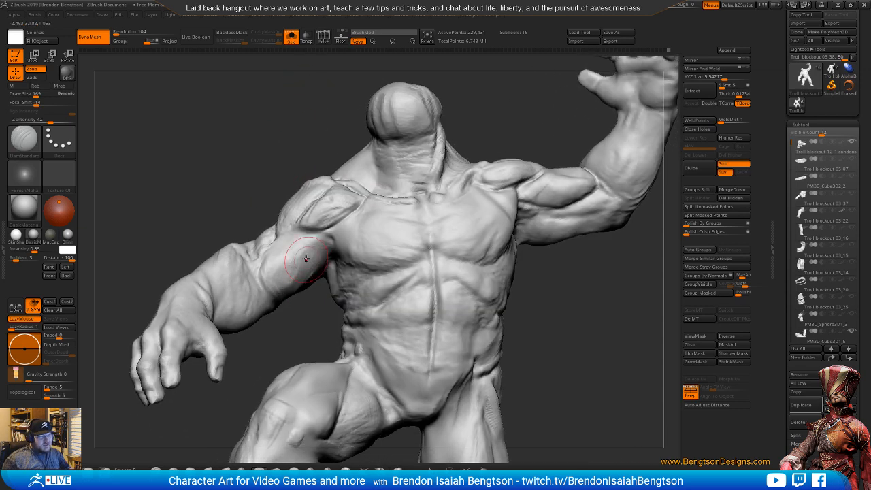
# - Fill in the creases between the deltoid heads of the lowered arm's shoulder with ClayBuildup at draw size 169
pyautogui.moveTo(332, 208); pyautogui.dragTo(317, 216)
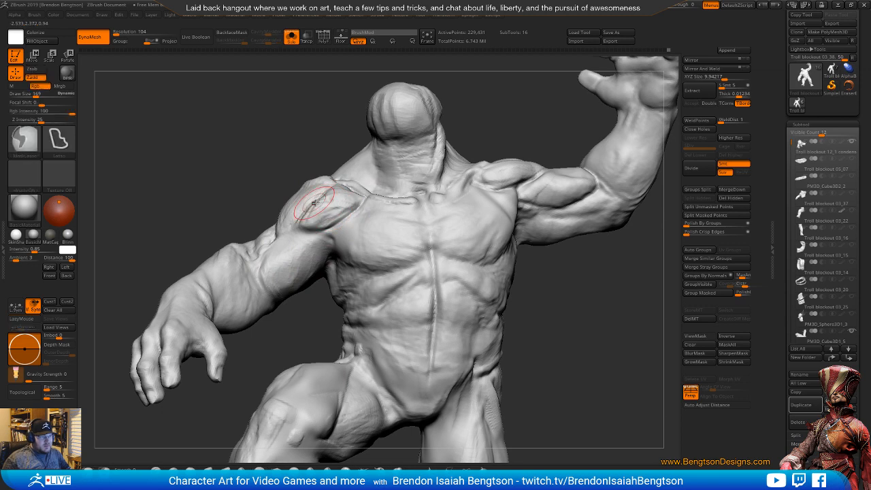
pyautogui.hotkey('ctrl', 'z')
pyautogui.press('b')
pyautogui.press('c')
pyautogui.press('b')
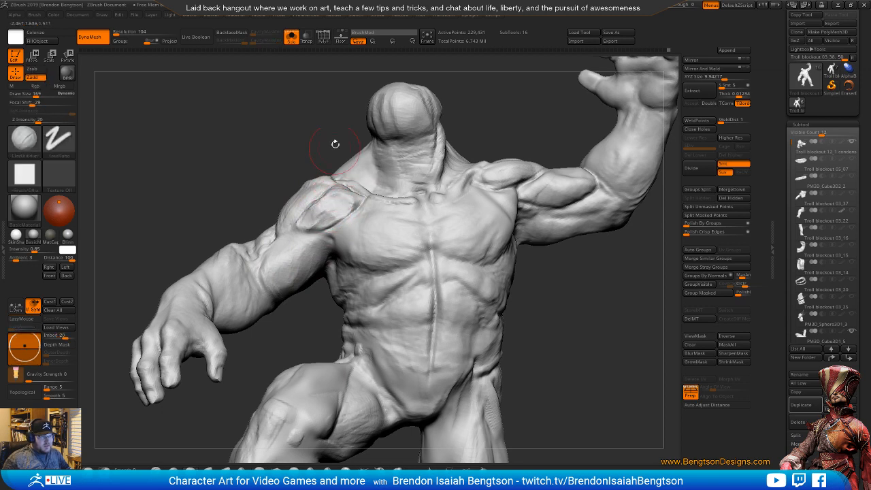
pyautogui.moveTo(334, 144); pyautogui.dragTo(351, 190)
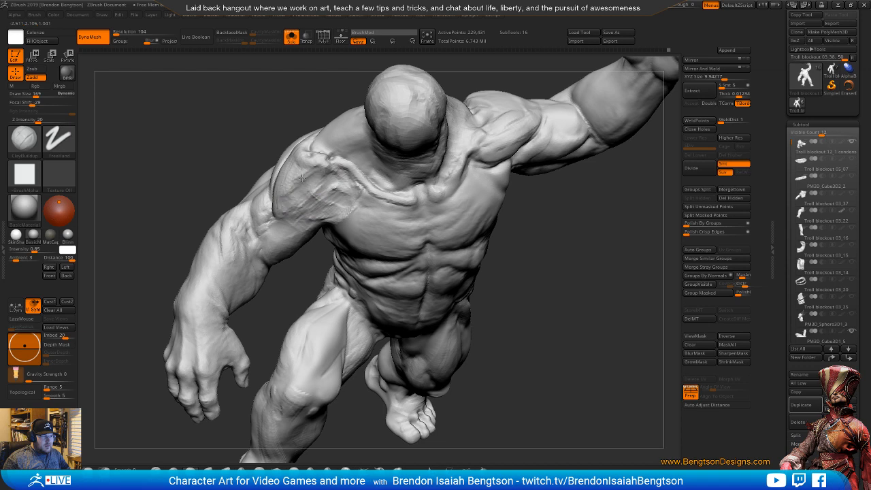
pyautogui.moveTo(273, 113); pyautogui.dragTo(308, 130)
pyautogui.moveTo(291, 168)
pyautogui.mouseDown()
pyautogui.moveTo(270, 187)
pyautogui.moveTo(274, 174)
pyautogui.moveTo(269, 196)
pyautogui.moveTo(279, 187)
pyautogui.moveTo(307, 193)
pyautogui.mouseUp()
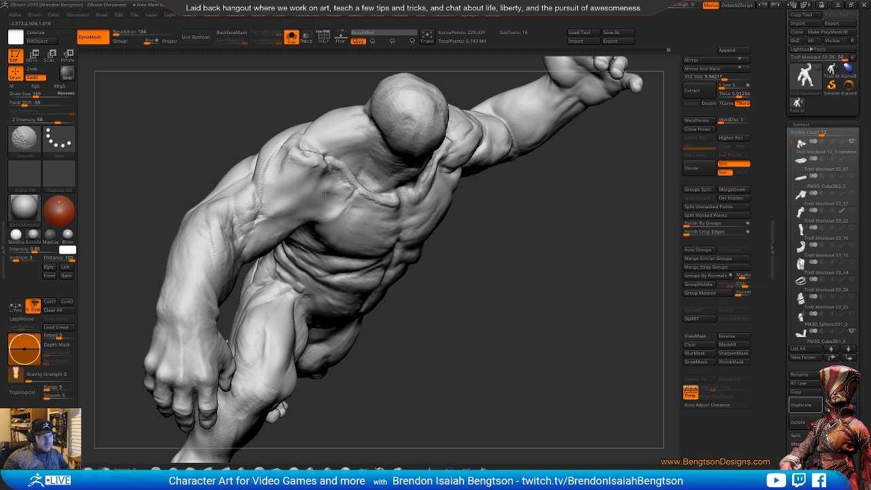
# - Smooth the front and side of the rebuilt deltoid into one continuous mass at smoothing intensity 100
pyautogui.hotkey('shift', 'space')
pyautogui.keyDown('shift'); pyautogui.moveTo(326, 233); pyautogui.dragTo(352, 233); pyautogui.keyUp('shift')
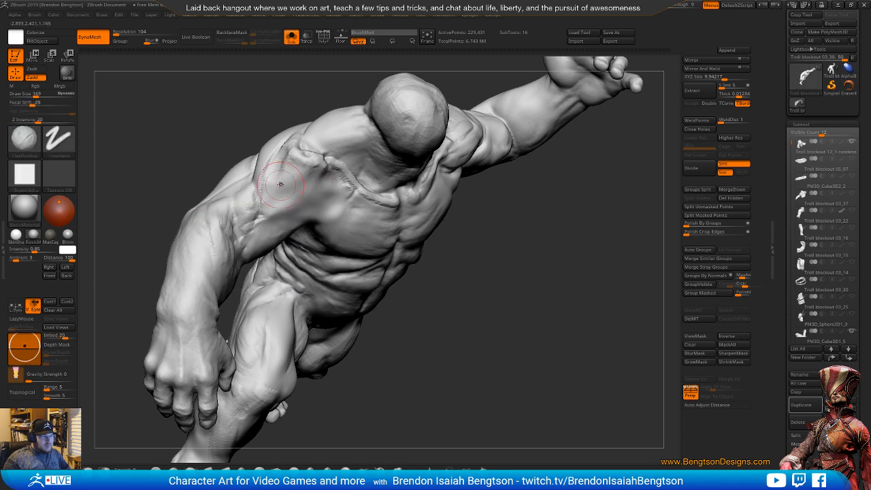
pyautogui.keyDown('shift'); pyautogui.moveTo(282, 184); pyautogui.dragTo(276, 206); pyautogui.keyUp('shift')
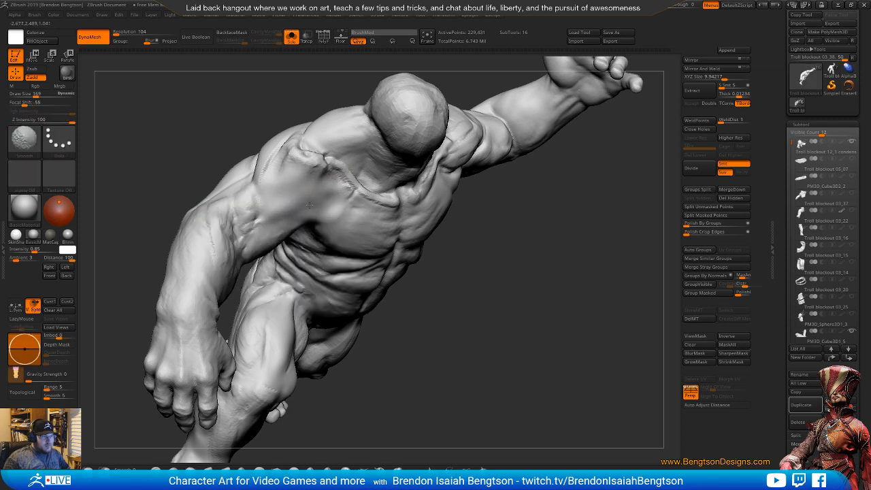
pyautogui.moveTo(559, 326)
pyautogui.mouseDown()
pyautogui.moveTo(521, 311)
pyautogui.moveTo(544, 279)
pyautogui.moveTo(610, 248)
pyautogui.mouseUp()
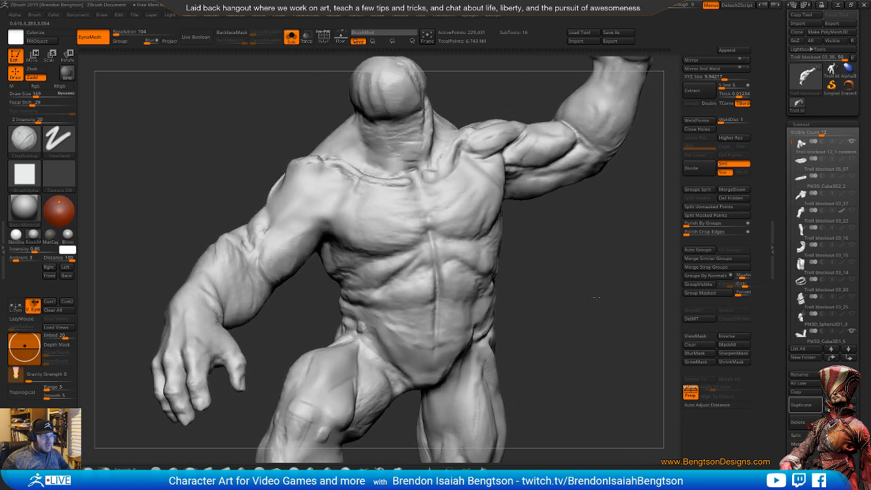
# - Carve the outline of the biceps and the lower deltoid edge on the lowered arm with DamStandard at draw size 114
pyautogui.moveTo(597, 297); pyautogui.dragTo(575, 293)
pyautogui.press('b')
pyautogui.press('d')
pyautogui.press('s')
pyautogui.press('space')
pyautogui.click(293, 187)
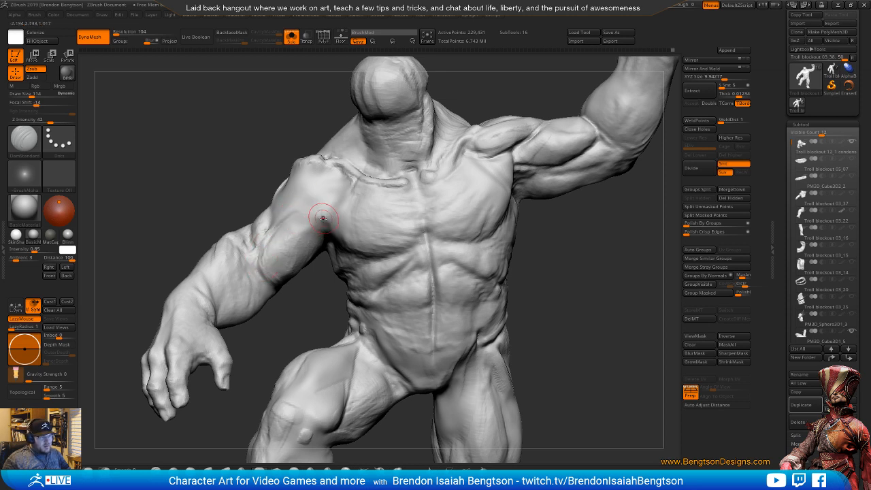
pyautogui.moveTo(311, 315); pyautogui.dragTo(324, 228)
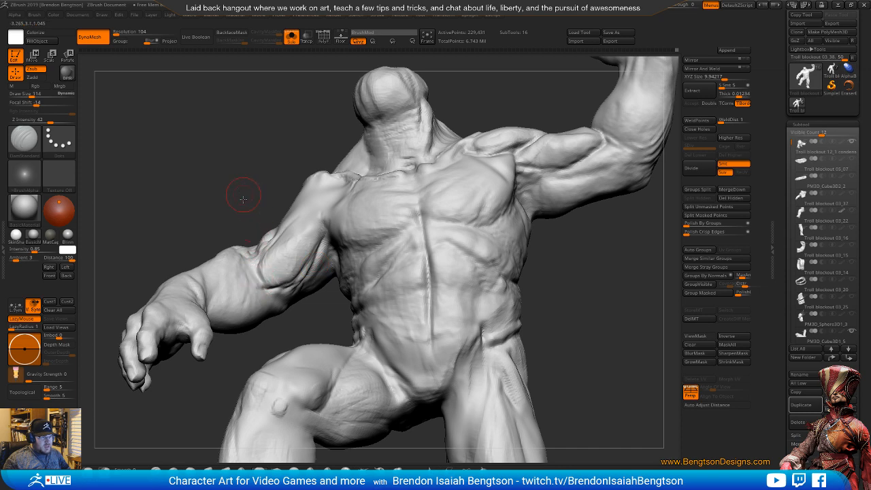
pyautogui.moveTo(241, 194); pyautogui.dragTo(263, 246)
pyautogui.moveTo(269, 352)
pyautogui.mouseDown()
pyautogui.moveTo(251, 272)
pyautogui.moveTo(290, 338)
pyautogui.mouseUp()
pyautogui.moveTo(292, 368); pyautogui.dragTo(229, 262)
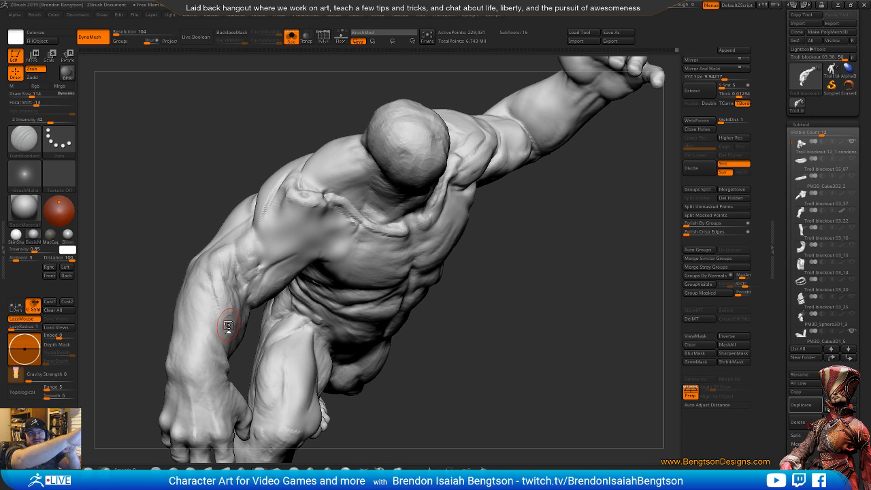
# - Carve a diagonal groove from the elbow towards the wrist along the back of the lowered forearm with DamStandard
pyautogui.moveTo(560, 268)
pyautogui.mouseDown()
pyautogui.moveTo(216, 197)
pyautogui.moveTo(274, 163)
pyautogui.moveTo(293, 252)
pyautogui.moveTo(242, 265)
pyautogui.moveTo(239, 204)
pyautogui.mouseUp()
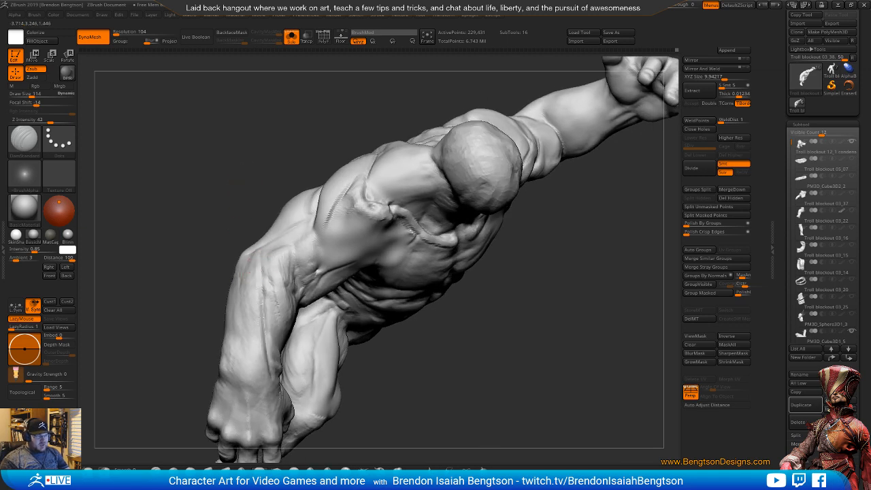
pyautogui.moveTo(481, 381)
pyautogui.mouseDown()
pyautogui.moveTo(490, 369)
pyautogui.moveTo(294, 359)
pyautogui.moveTo(327, 385)
pyautogui.mouseUp()
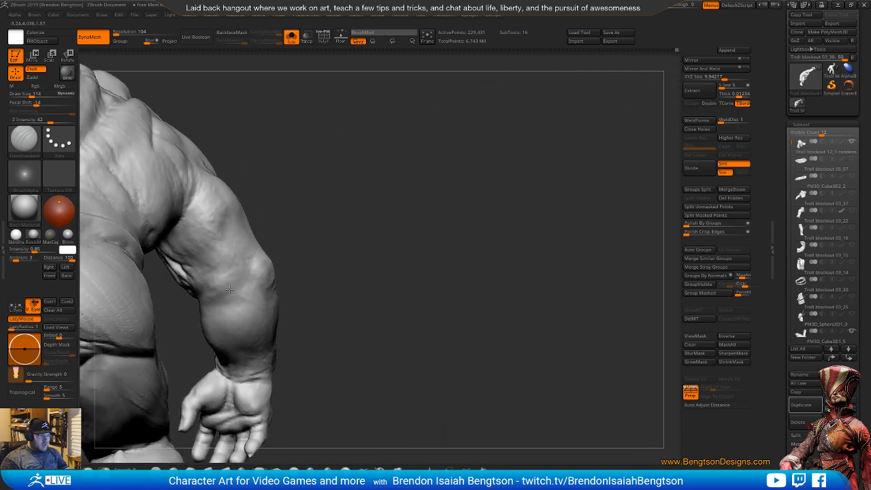
pyautogui.moveTo(334, 305)
pyautogui.mouseDown()
pyautogui.moveTo(373, 301)
pyautogui.moveTo(284, 400)
pyautogui.moveTo(368, 313)
pyautogui.mouseUp()
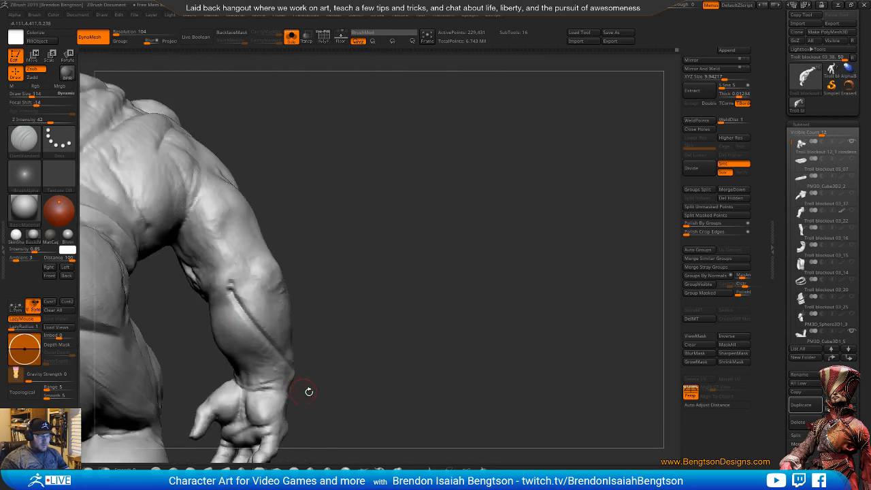
# - Refine the crease around the lower biceps near the inner elbow of the lowered arm
pyautogui.moveTo(434, 362)
pyautogui.mouseDown()
pyautogui.moveTo(383, 369)
pyautogui.moveTo(437, 371)
pyautogui.moveTo(418, 377)
pyautogui.moveTo(411, 359)
pyautogui.moveTo(481, 394)
pyautogui.moveTo(494, 365)
pyautogui.moveTo(474, 339)
pyautogui.moveTo(266, 338)
pyautogui.moveTo(233, 204)
pyautogui.mouseUp()
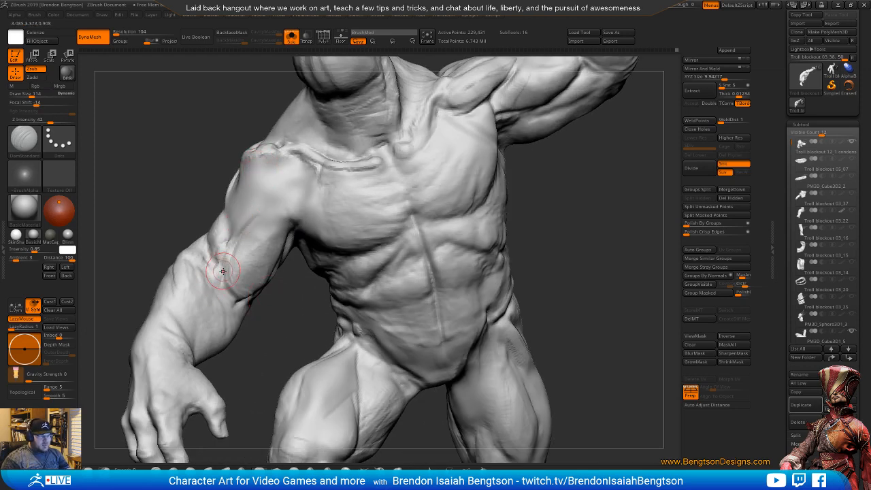
pyautogui.moveTo(286, 336); pyautogui.dragTo(259, 223)
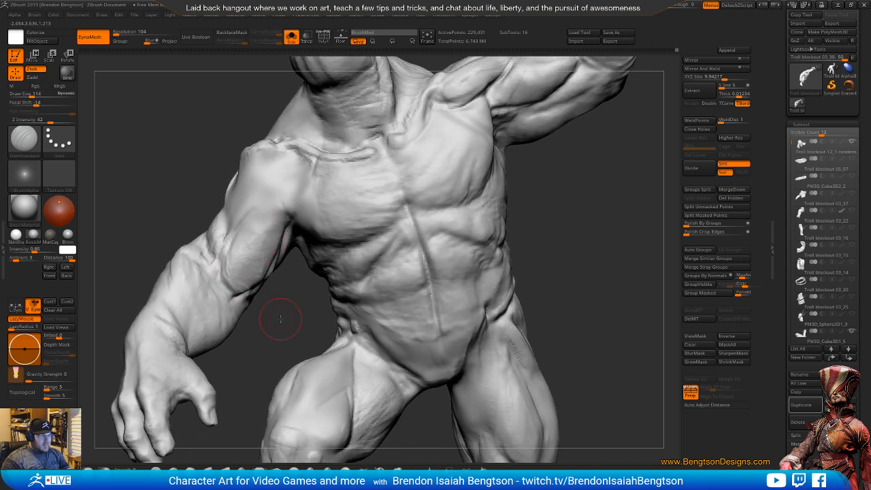
pyautogui.moveTo(278, 316); pyautogui.dragTo(272, 297)
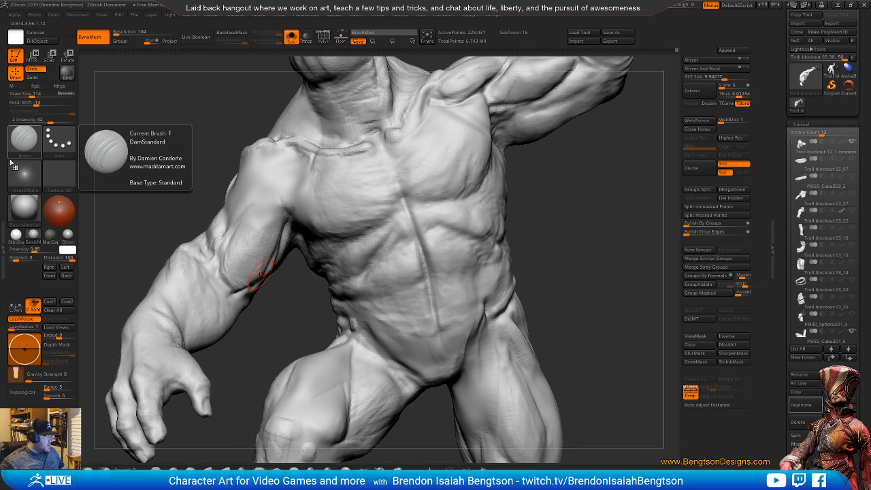
# - Switch to the Firefox browser and search Google Images for "bicep insertion points"
pyautogui.moveTo(0, 68); pyautogui.dragTo(653, 26)
pyautogui.click(489, 28)
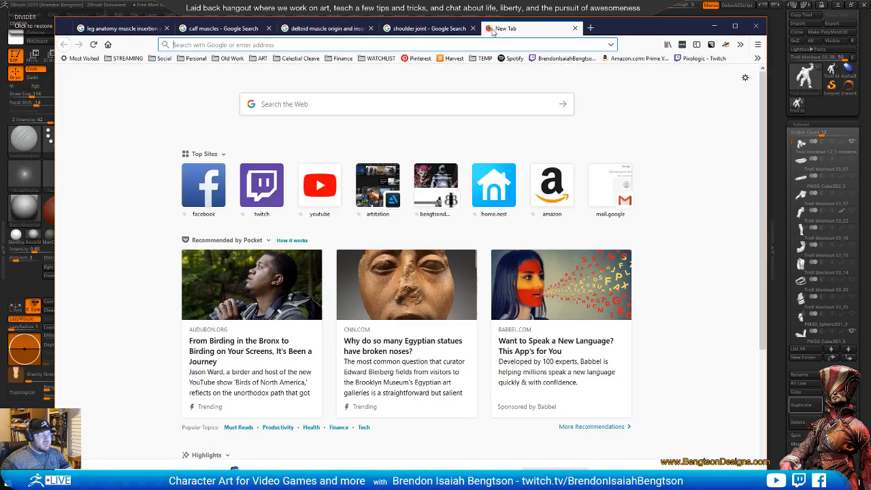
pyautogui.write('bicep')
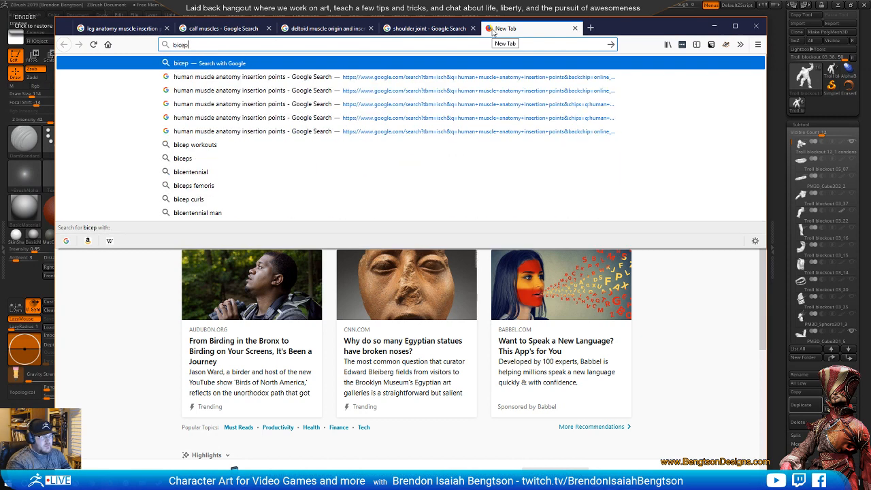
pyautogui.write(' incer')
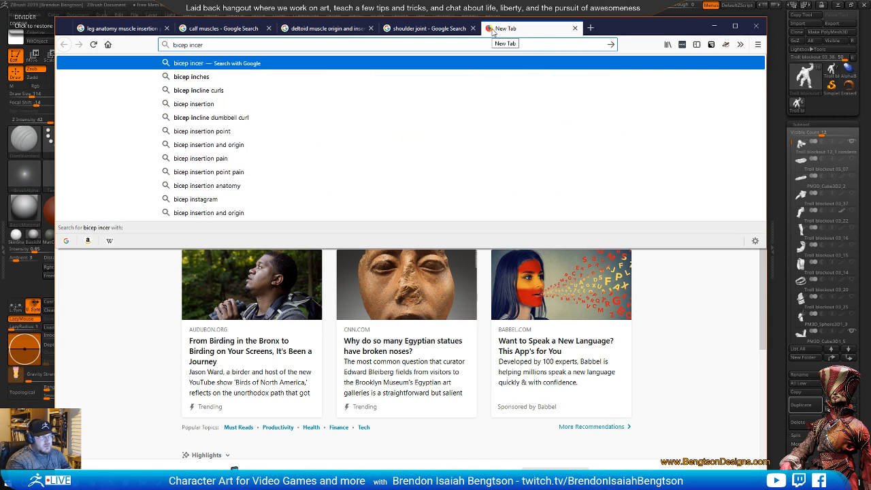
pyautogui.press('BackSpace')
pyautogui.press('BackSpace')
pyautogui.press('BackSpace')
pyautogui.write('se')
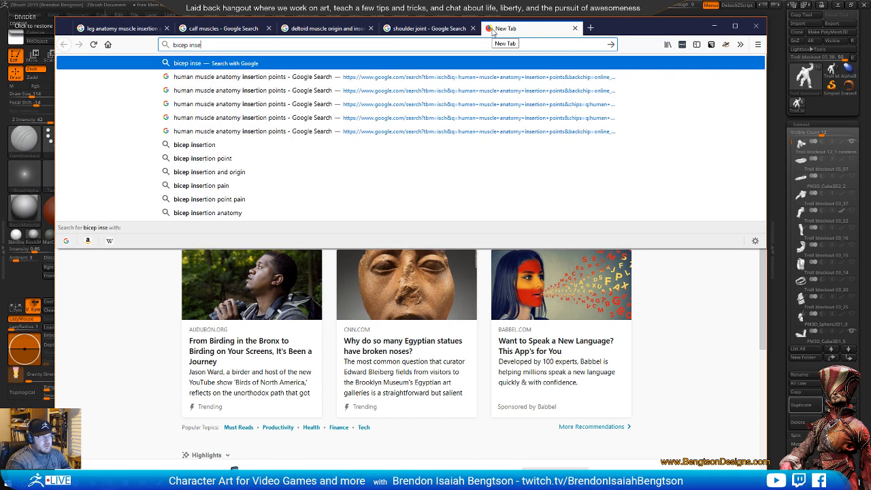
pyautogui.write('rtion points')
pyautogui.press('Return')
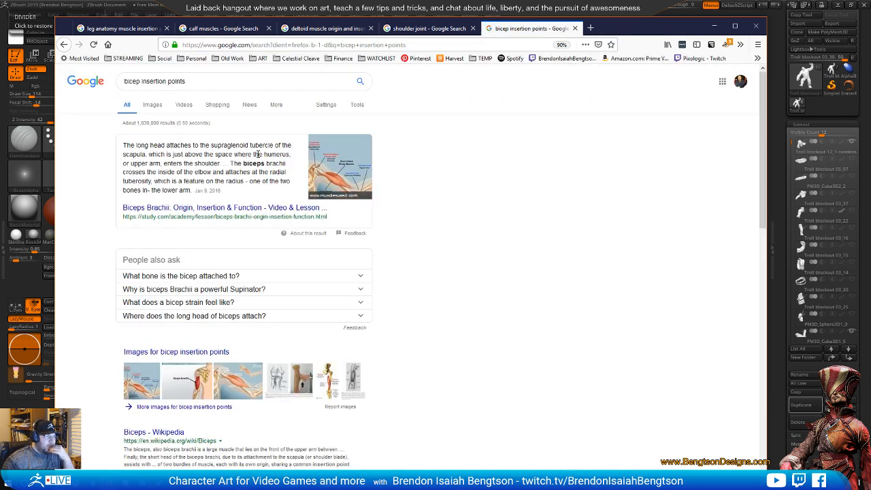
pyautogui.click(153, 106)
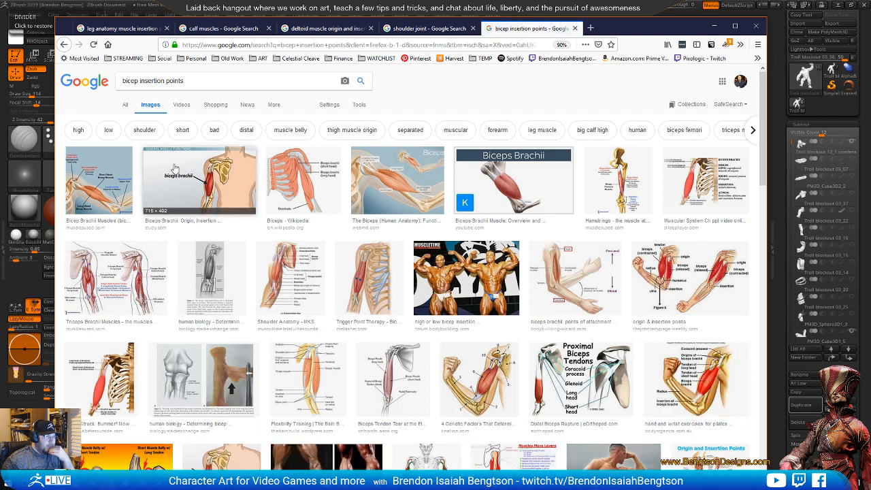
# - Examine the biceps reference images for the long head, short head and tendon attachments, and return to the ZBrush sculpt
pyautogui.click(285, 272)
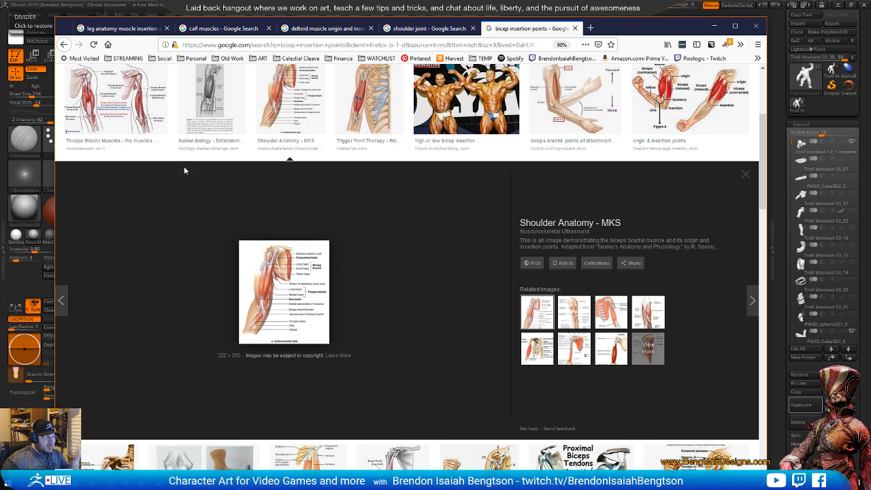
pyautogui.click(209, 89)
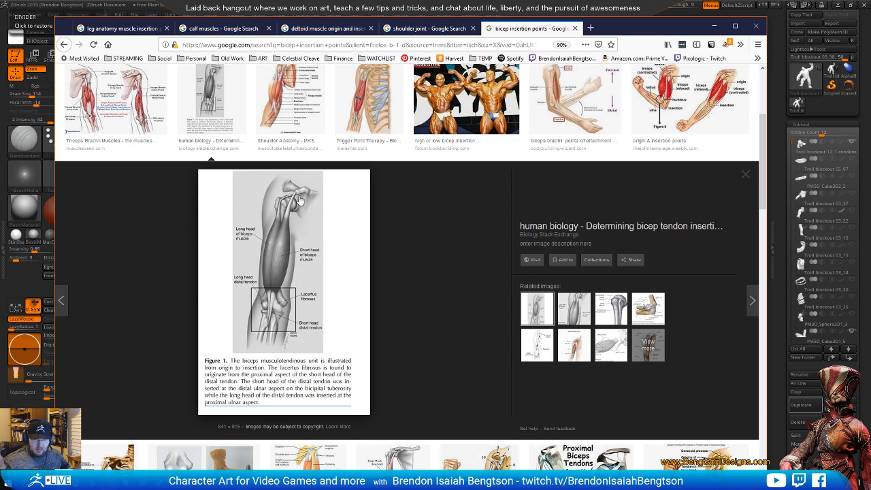
pyautogui.scroll(-3, 251, 319)
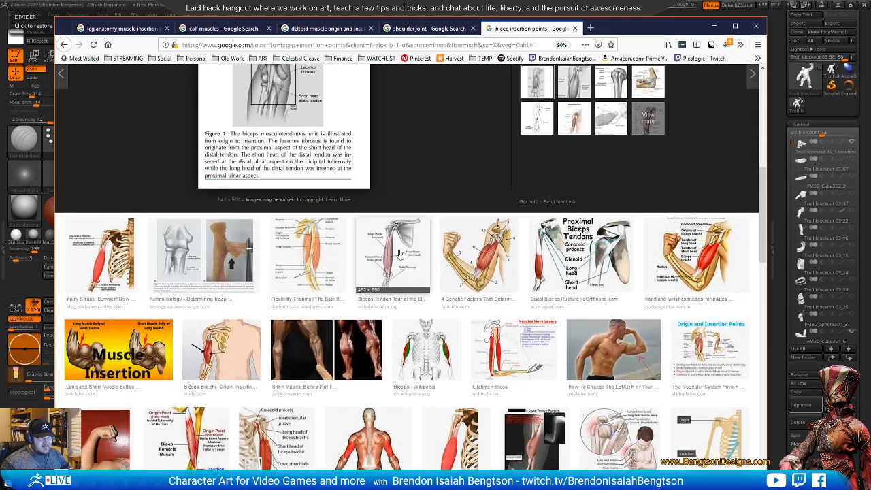
pyautogui.click(400, 253)
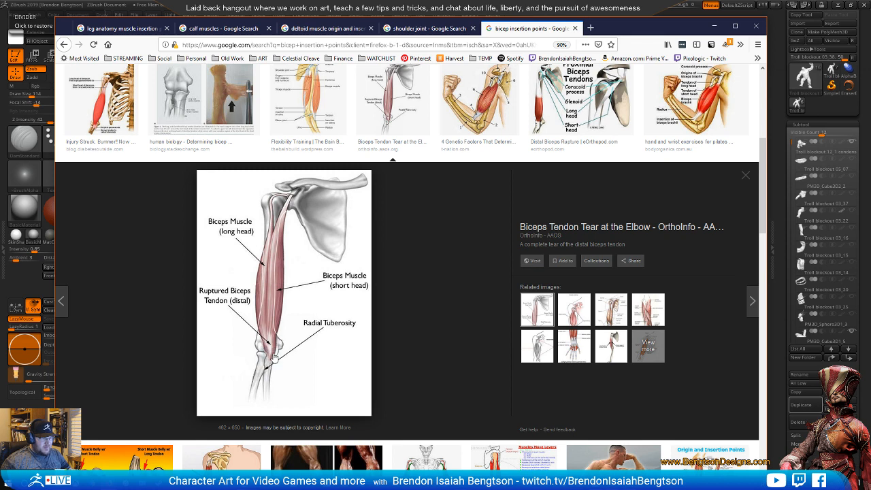
pyautogui.scroll(2, 383, 187)
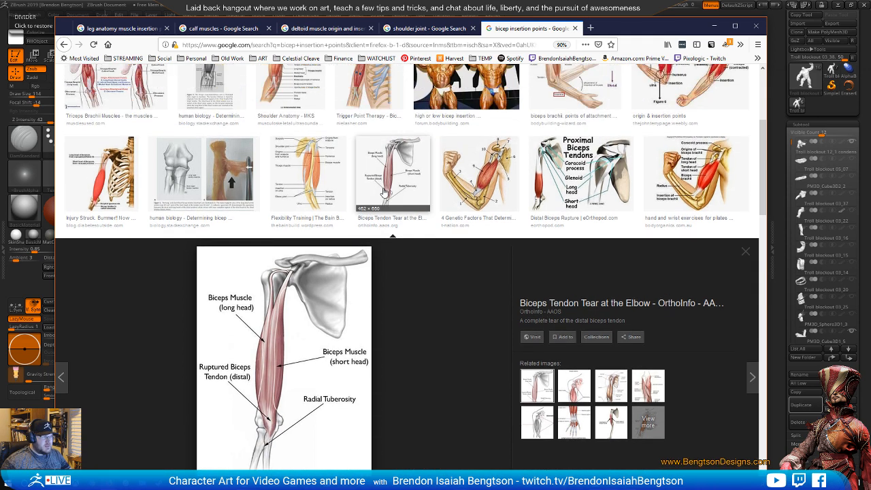
pyautogui.scroll(1, 391, 195)
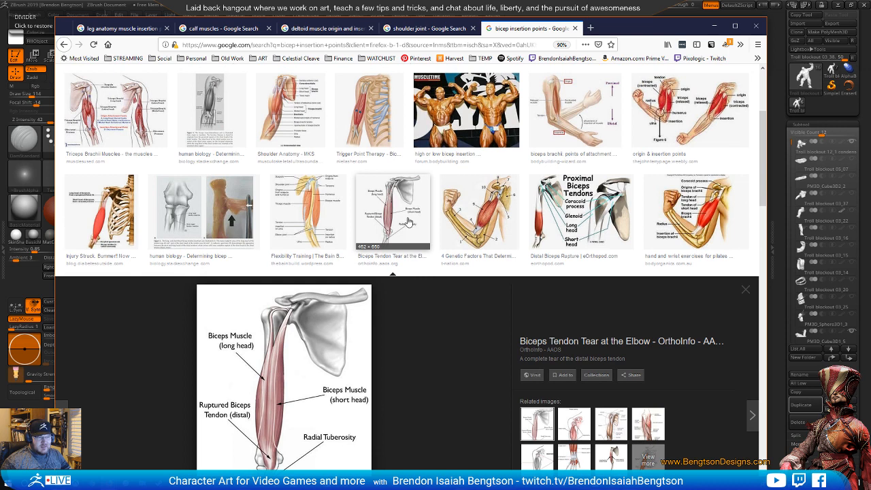
pyautogui.click(469, 218)
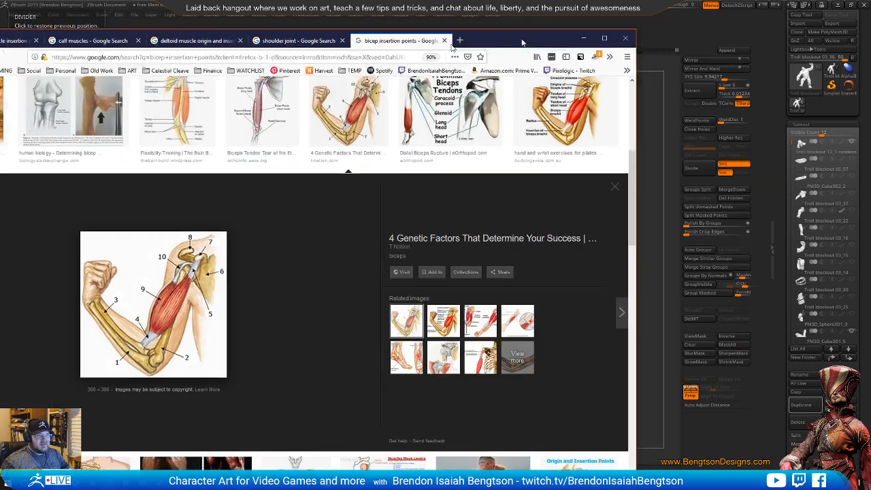
pyautogui.click(714, 25)
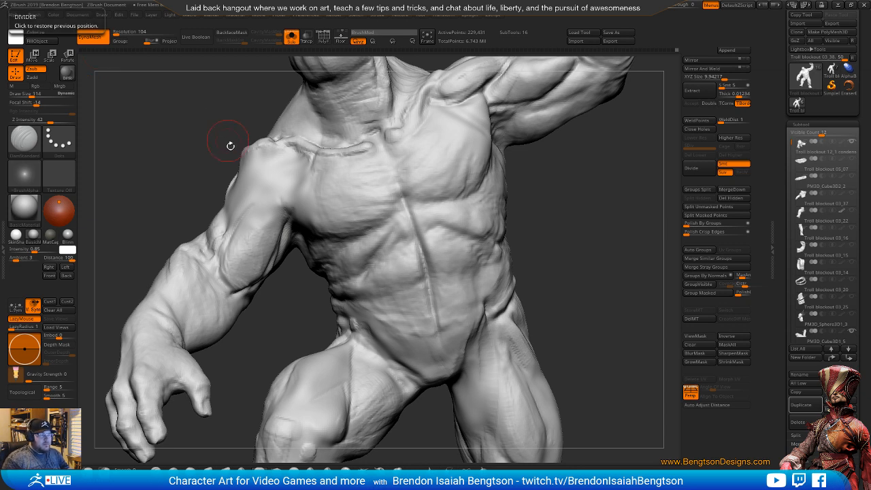
# - Carve converging grooves from the collarbone and shoulder top down the deltoid to separate its heads with DamStandard at draw size 114
pyautogui.moveTo(160, 146)
pyautogui.mouseDown()
pyautogui.moveTo(524, 193)
pyautogui.moveTo(287, 179)
pyautogui.moveTo(287, 151)
pyautogui.moveTo(264, 195)
pyautogui.mouseUp()
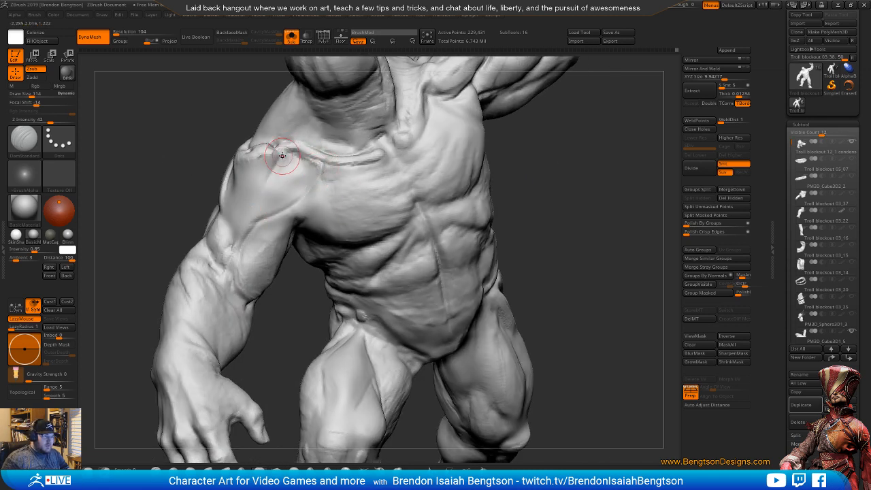
pyautogui.moveTo(282, 157)
pyautogui.mouseDown()
pyautogui.moveTo(267, 191)
pyautogui.moveTo(273, 218)
pyautogui.mouseUp()
pyautogui.moveTo(318, 179); pyautogui.dragTo(261, 224)
pyautogui.moveTo(159, 160); pyautogui.dragTo(194, 174)
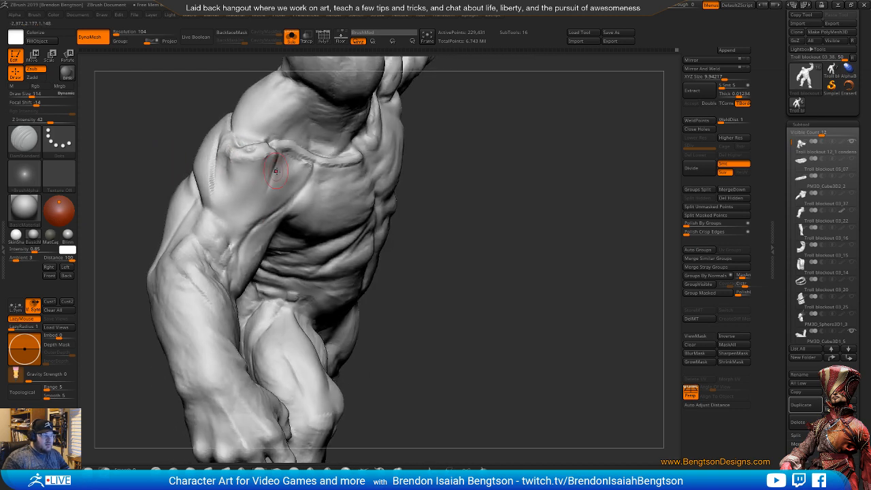
pyautogui.moveTo(277, 160)
pyautogui.mouseDown()
pyautogui.moveTo(261, 210)
pyautogui.moveTo(265, 203)
pyautogui.moveTo(247, 226)
pyautogui.mouseUp()
pyautogui.moveTo(265, 177); pyautogui.dragTo(243, 233)
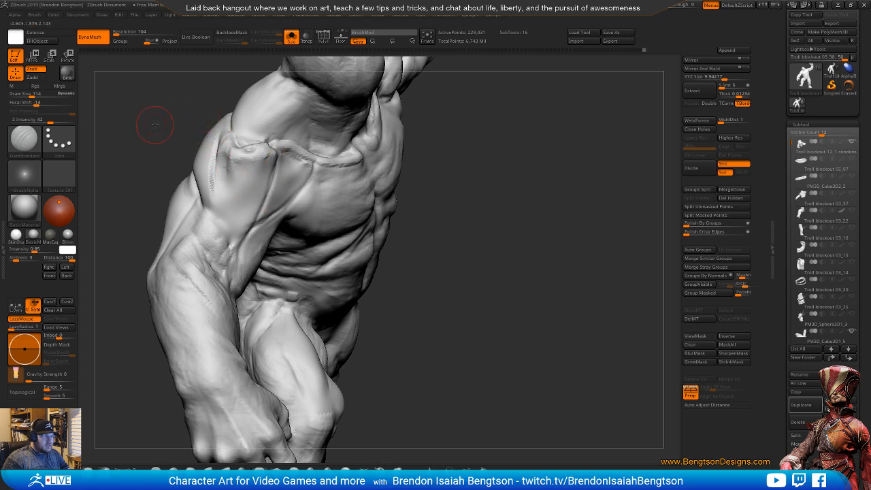
pyautogui.moveTo(156, 126); pyautogui.dragTo(219, 140)
pyautogui.moveTo(224, 196); pyautogui.dragTo(203, 158)
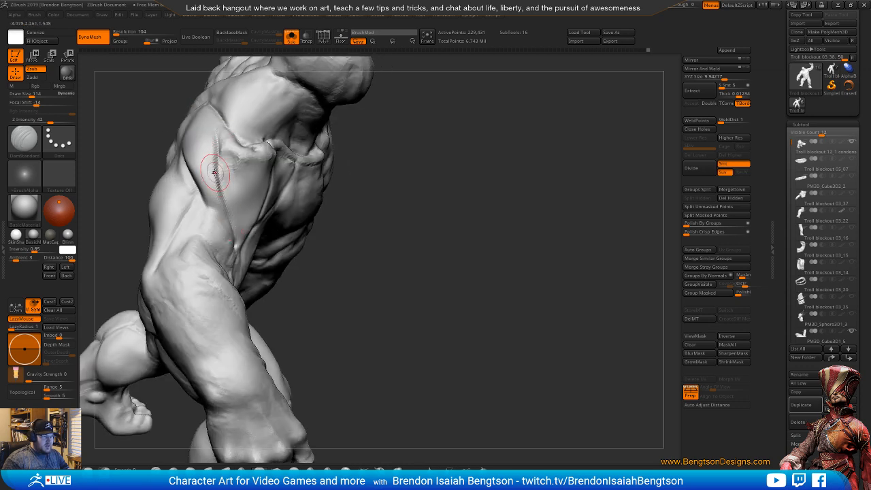
# - Build up the front deltoid head of the lowered arm, from the collarbone down, with ClayBuildup at draw size 163
pyautogui.moveTo(396, 278)
pyautogui.mouseDown()
pyautogui.moveTo(263, 328)
pyautogui.moveTo(228, 313)
pyautogui.mouseUp()
pyautogui.press('b')
pyautogui.press('m')
pyautogui.press('t')
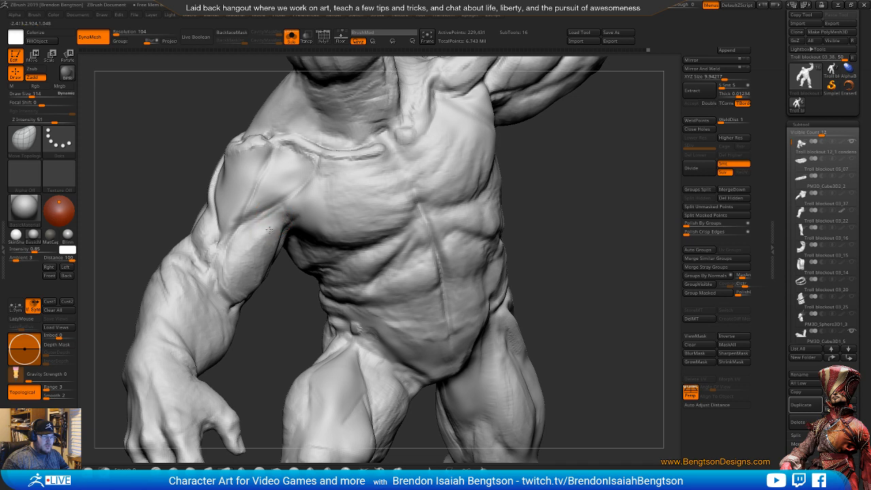
pyautogui.moveTo(283, 353); pyautogui.dragTo(263, 340)
pyautogui.press('b')
pyautogui.press('c')
pyautogui.press('b')
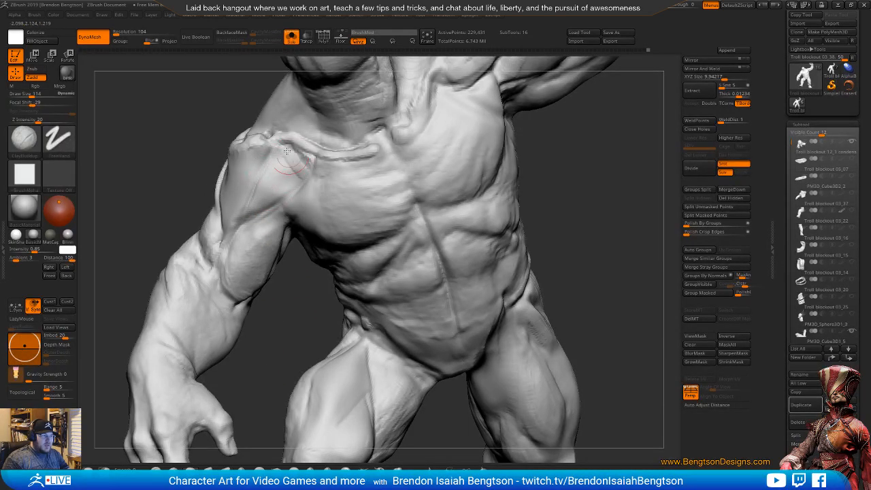
pyautogui.press('space')
pyautogui.moveTo(300, 159); pyautogui.dragTo(230, 225)
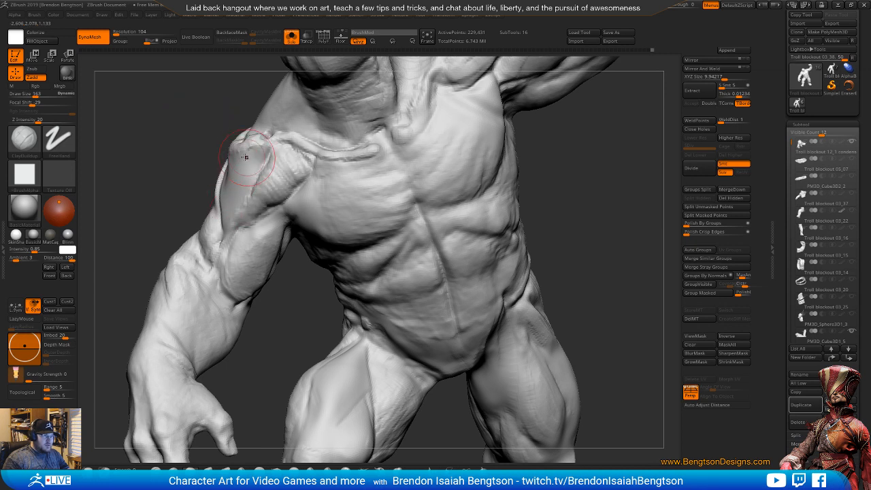
# - Build up the middle deltoid head with ClayBuildup strokes running from the shoulder top down to its insertion
pyautogui.moveTo(247, 153); pyautogui.dragTo(239, 185)
pyautogui.moveTo(195, 126)
pyautogui.mouseDown()
pyautogui.moveTo(225, 158)
pyautogui.moveTo(209, 212)
pyautogui.mouseUp()
pyautogui.hotkey('ctrl', 'z')
pyautogui.moveTo(210, 143)
pyautogui.mouseDown()
pyautogui.moveTo(213, 219)
pyautogui.moveTo(208, 211)
pyautogui.mouseUp()
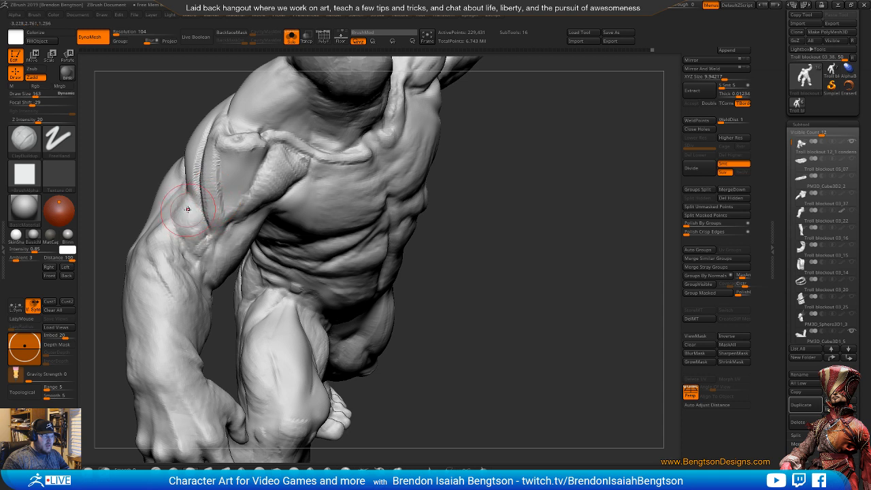
pyautogui.moveTo(222, 160); pyautogui.dragTo(200, 206)
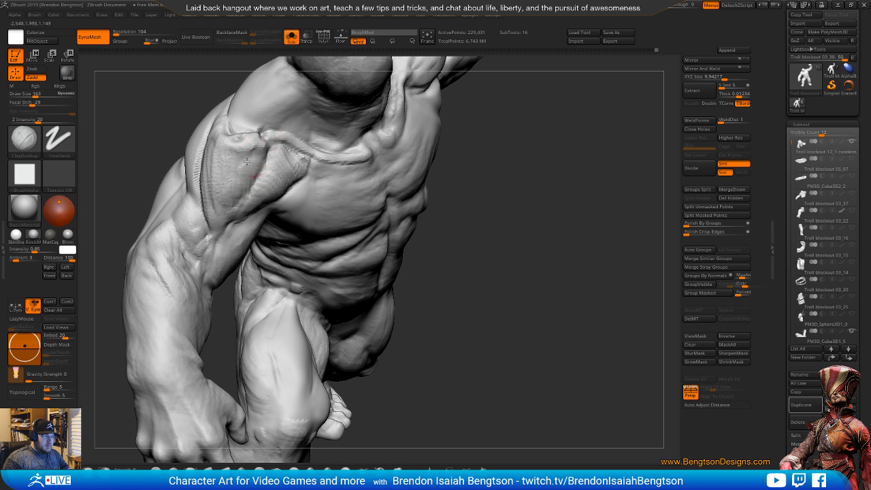
pyautogui.moveTo(235, 150); pyautogui.dragTo(223, 146)
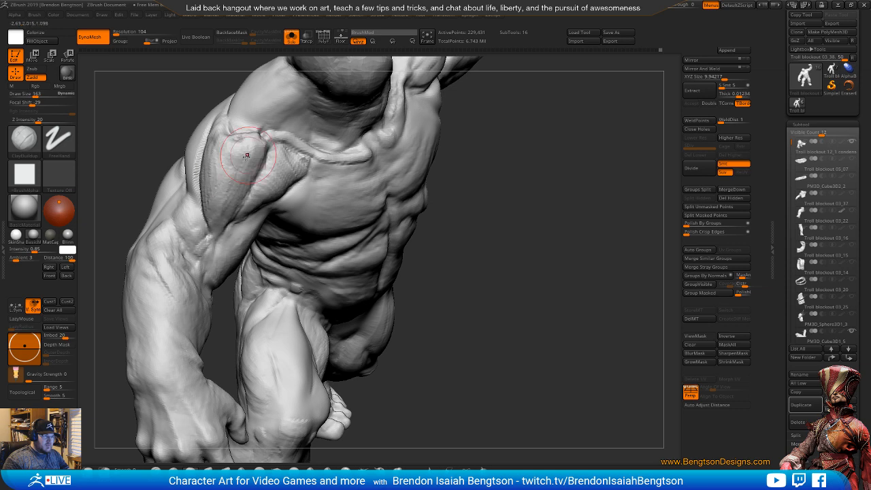
# - Fill out the deltoid between its front and middle heads, tapering the form toward the upper arm
pyautogui.moveTo(470, 254); pyautogui.dragTo(524, 225)
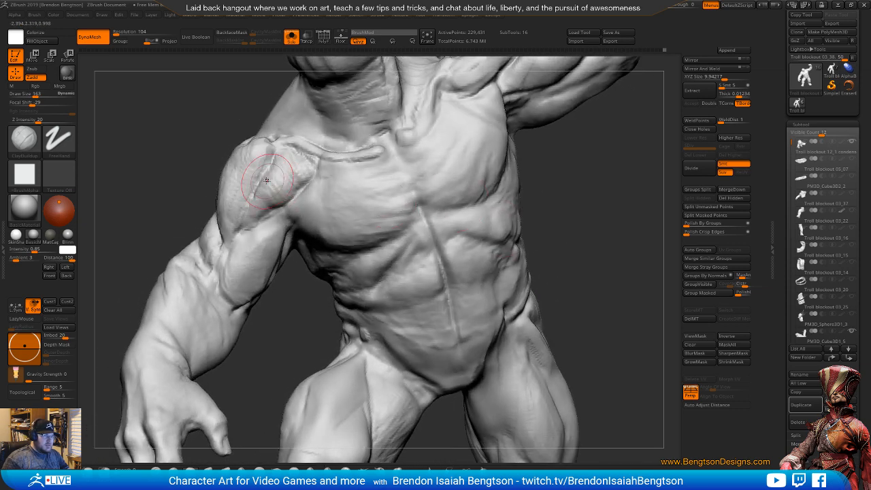
pyautogui.moveTo(287, 303)
pyautogui.mouseDown()
pyautogui.moveTo(280, 190)
pyautogui.moveTo(314, 168)
pyautogui.mouseUp()
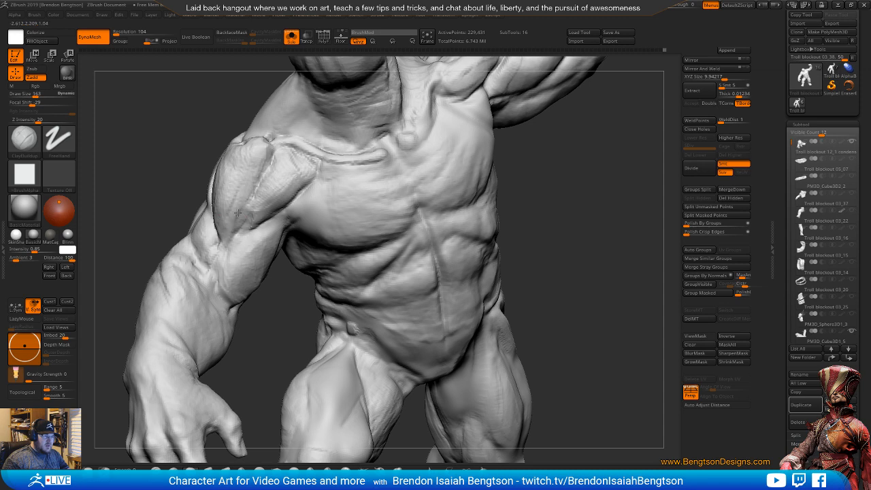
pyautogui.moveTo(256, 170); pyautogui.dragTo(238, 216)
# - Reshape the front deltoid head where it borders the chest and collarbone with Move Topological at draw size 163
pyautogui.moveTo(242, 208); pyautogui.dragTo(271, 203, button='right')
pyautogui.press('b')
pyautogui.press('m')
pyautogui.press('t')
pyautogui.moveTo(279, 270); pyautogui.dragTo(268, 198, button='right')
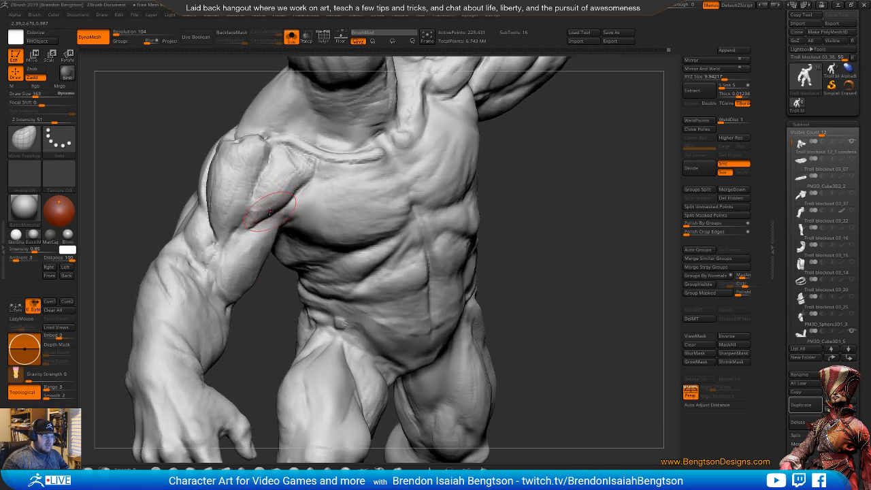
pyautogui.moveTo(307, 166); pyautogui.dragTo(312, 162)
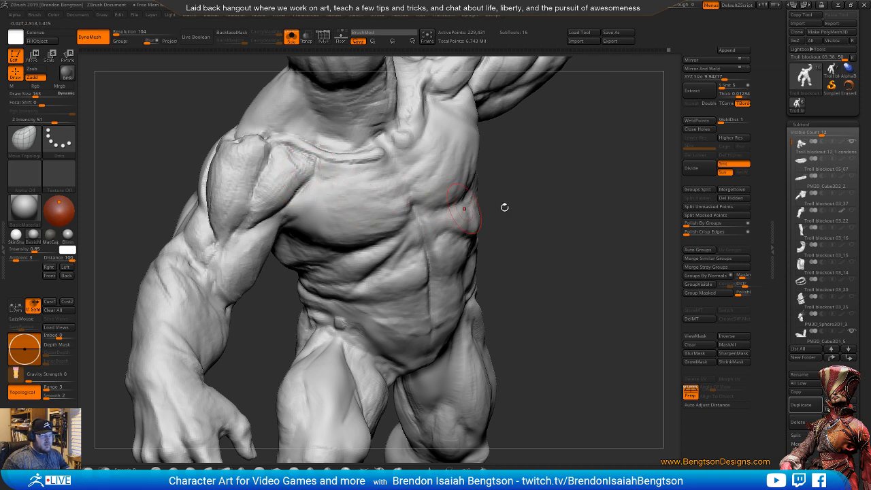
pyautogui.moveTo(503, 206); pyautogui.dragTo(489, 196, button='right')
pyautogui.press('b')
pyautogui.press('d')
pyautogui.press('s')
pyautogui.moveTo(223, 100); pyautogui.dragTo(207, 112, button='right')
pyautogui.press('b')
pyautogui.press('m')
pyautogui.press('t')
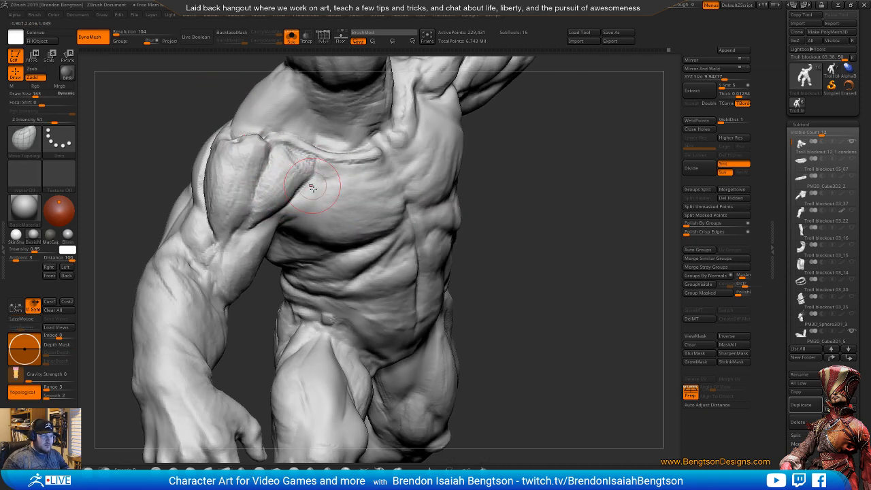
pyautogui.moveTo(301, 187)
pyautogui.mouseDown()
pyautogui.moveTo(307, 164)
pyautogui.moveTo(304, 185)
pyautogui.mouseUp()
# - Tighten the transition between the front deltoid and the biceps with Move Topological at draw size 119 and DamStandard
pyautogui.press('space')
pyautogui.moveTo(622, 251); pyautogui.dragTo(578, 243)
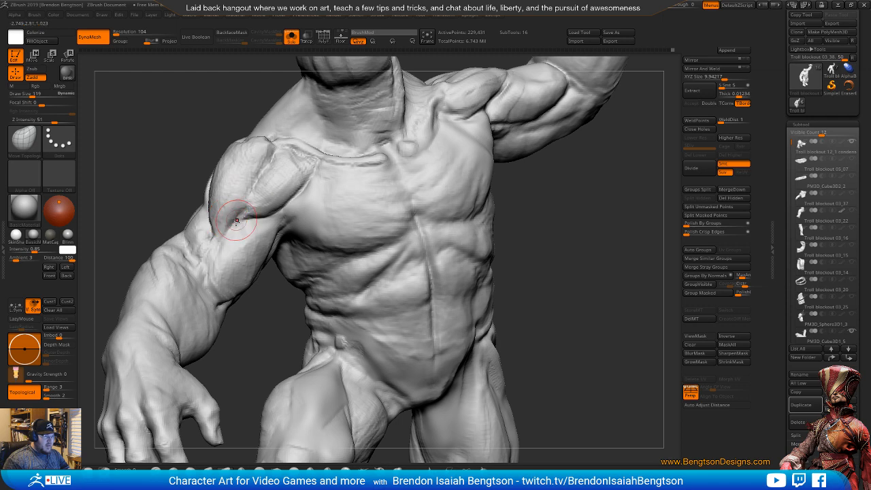
pyautogui.moveTo(249, 328); pyautogui.dragTo(272, 237)
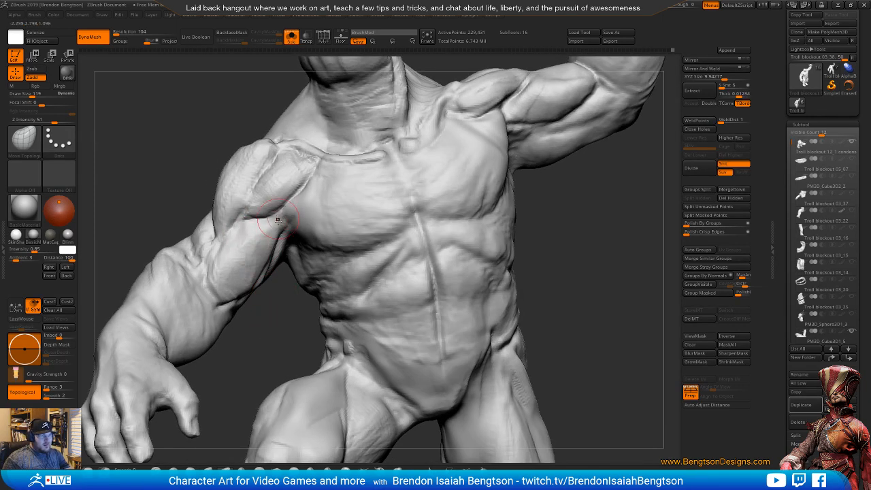
pyautogui.press('b')
pyautogui.press('d')
pyautogui.press('s')
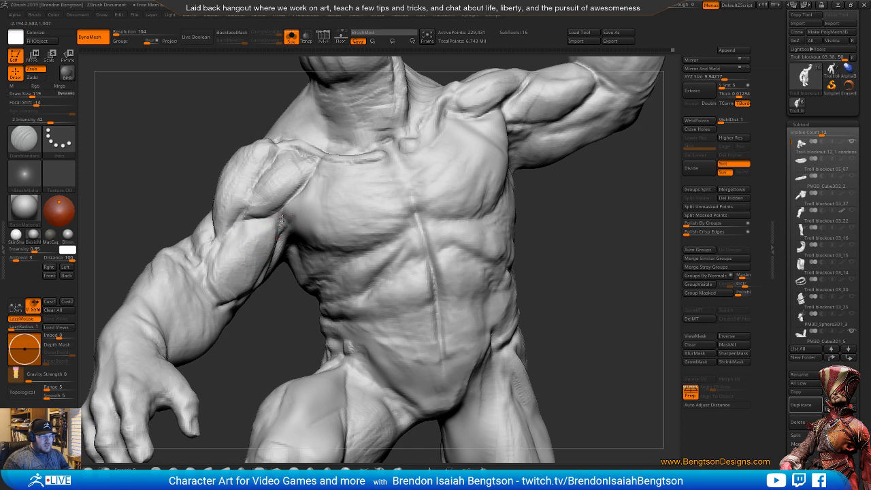
# - Build up the biceps from beneath the deltoid toward the inner elbow with ClayBuildup at draw size 182
pyautogui.press('b')
pyautogui.press('c')
pyautogui.press('b')
pyautogui.press('b')
pyautogui.press('d')
pyautogui.press('s')
pyautogui.press('b')
pyautogui.press('c')
pyautogui.press('b')
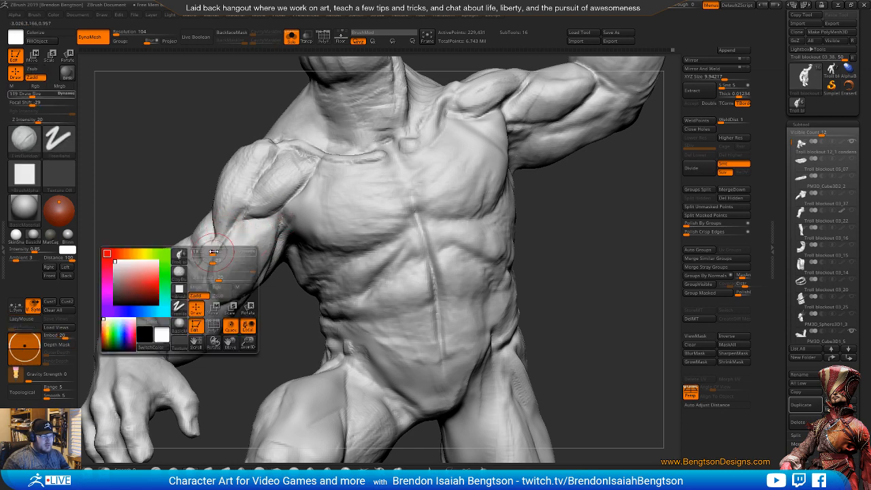
pyautogui.moveTo(223, 253); pyautogui.dragTo(214, 290)
pyautogui.moveTo(241, 223)
pyautogui.mouseDown()
pyautogui.moveTo(221, 279)
pyautogui.moveTo(231, 286)
pyautogui.moveTo(245, 218)
pyautogui.moveTo(233, 276)
pyautogui.mouseUp()
pyautogui.moveTo(272, 314); pyautogui.dragTo(225, 315)
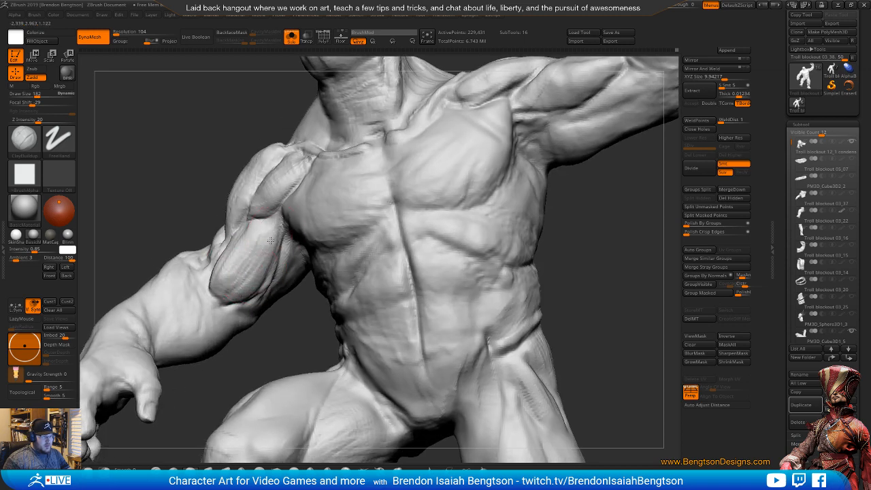
pyautogui.moveTo(270, 240); pyautogui.dragTo(245, 266)
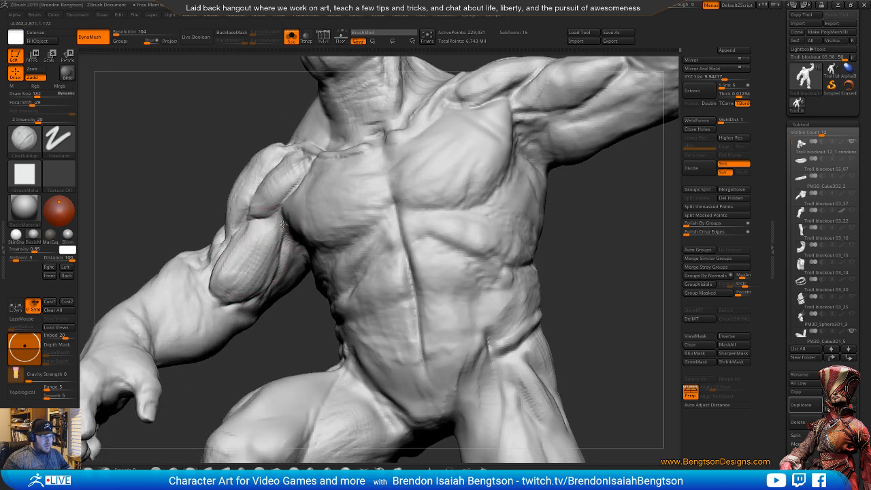
# - Adjust the form of the biceps and lowered upper arm with Move Topological at draw size 243
pyautogui.press('f')
pyautogui.moveTo(491, 262)
pyautogui.mouseDown()
pyautogui.moveTo(524, 314)
pyautogui.moveTo(507, 297)
pyautogui.moveTo(487, 326)
pyautogui.moveTo(515, 375)
pyautogui.mouseUp()
pyautogui.press('b')
pyautogui.press('m')
pyautogui.press('t')
pyautogui.press('space')
pyautogui.moveTo(265, 305); pyautogui.dragTo(286, 305)
pyautogui.moveTo(273, 337)
pyautogui.mouseDown()
pyautogui.moveTo(278, 326)
pyautogui.moveTo(262, 332)
pyautogui.mouseUp()
pyautogui.press('space')
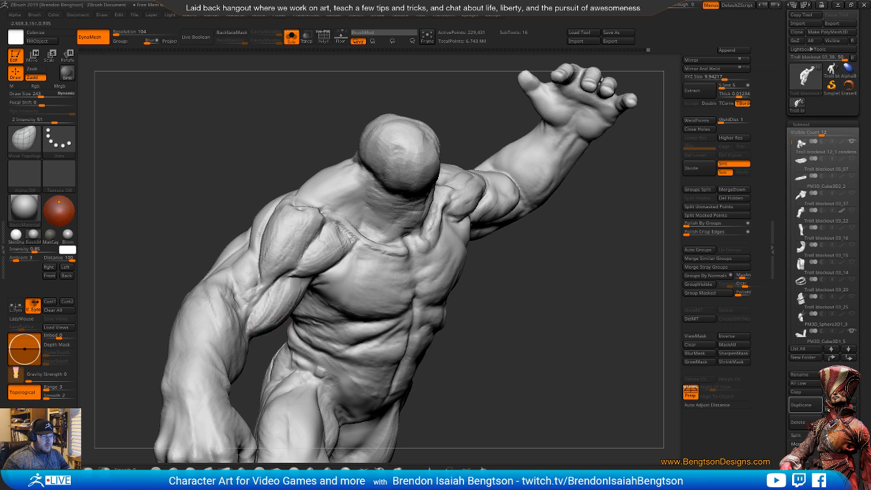
# - Carve the groove along the rear deltoid with DamStandard and build up the muscle beside it with ClayBuildup at draw size 243
pyautogui.moveTo(247, 174); pyautogui.dragTo(395, 235)
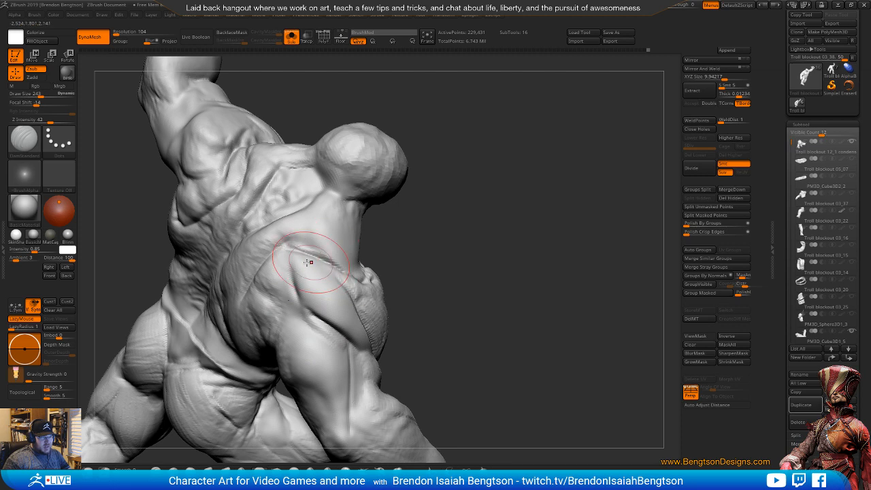
pyautogui.moveTo(302, 281)
pyautogui.mouseDown()
pyautogui.moveTo(299, 310)
pyautogui.moveTo(328, 324)
pyautogui.mouseUp()
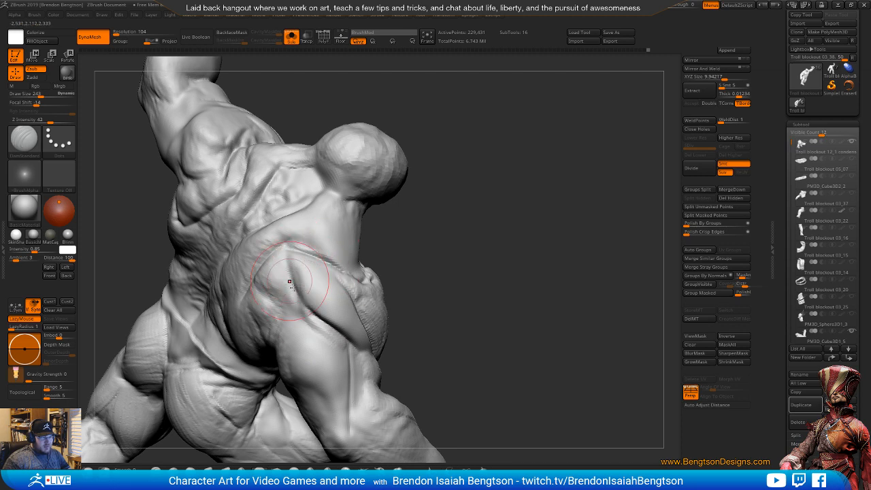
pyautogui.moveTo(446, 316); pyautogui.dragTo(414, 311)
pyautogui.press('b')
pyautogui.press('c')
pyautogui.press('b')
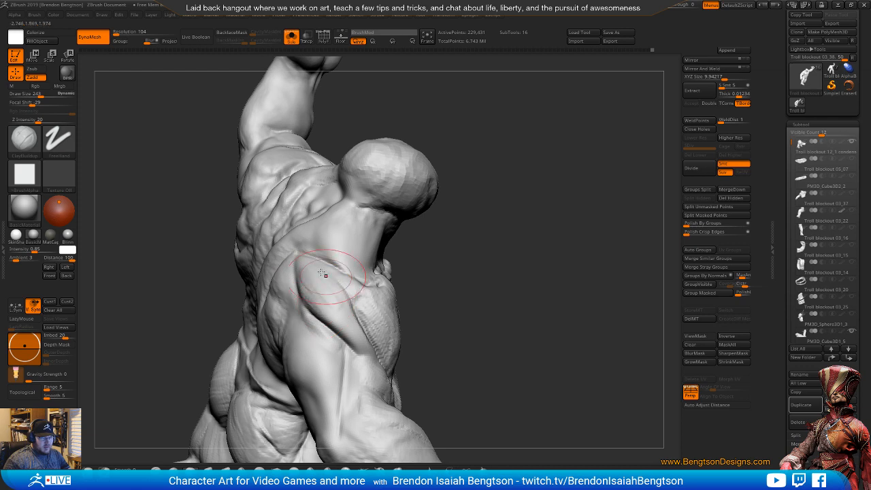
pyautogui.moveTo(321, 272); pyautogui.dragTo(353, 324)
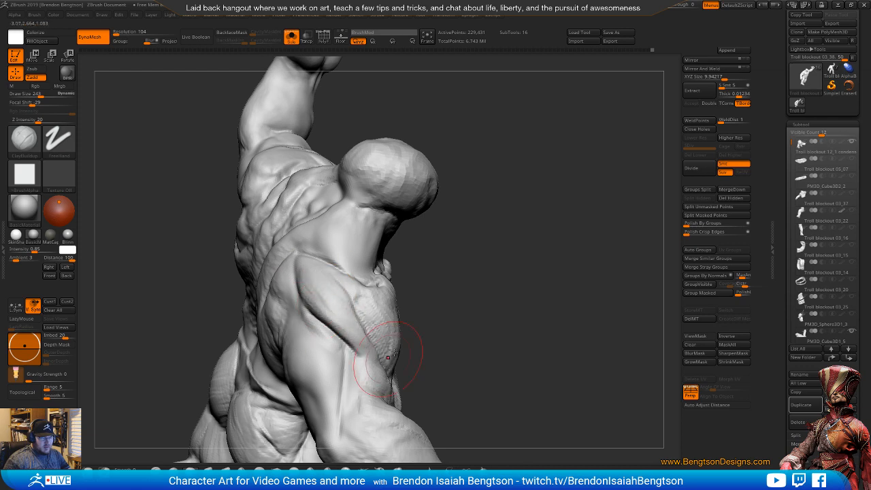
# - Refine the outer upper arm forms and the creases around the deltoid insertion with ClayBuildup and DamStandard at draw size 243
pyautogui.moveTo(462, 354)
pyautogui.mouseDown()
pyautogui.moveTo(521, 351)
pyautogui.moveTo(565, 258)
pyautogui.moveTo(573, 216)
pyautogui.moveTo(599, 188)
pyautogui.mouseUp()
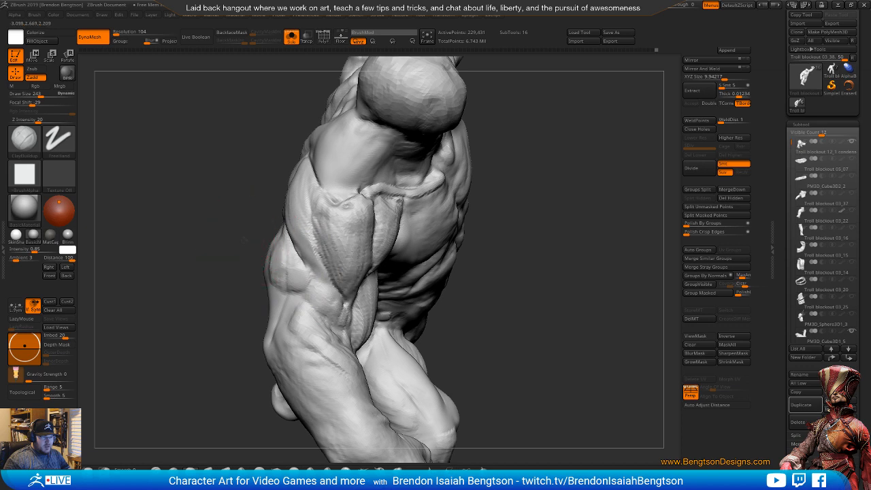
pyautogui.moveTo(243, 239); pyautogui.dragTo(316, 291)
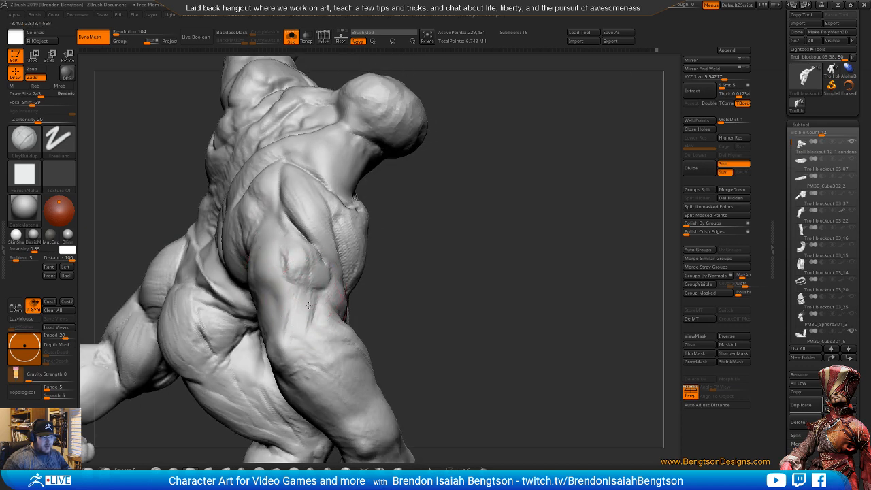
pyautogui.press('b')
pyautogui.press('d')
pyautogui.press('s')
pyautogui.moveTo(368, 253); pyautogui.dragTo(316, 267, button='right')
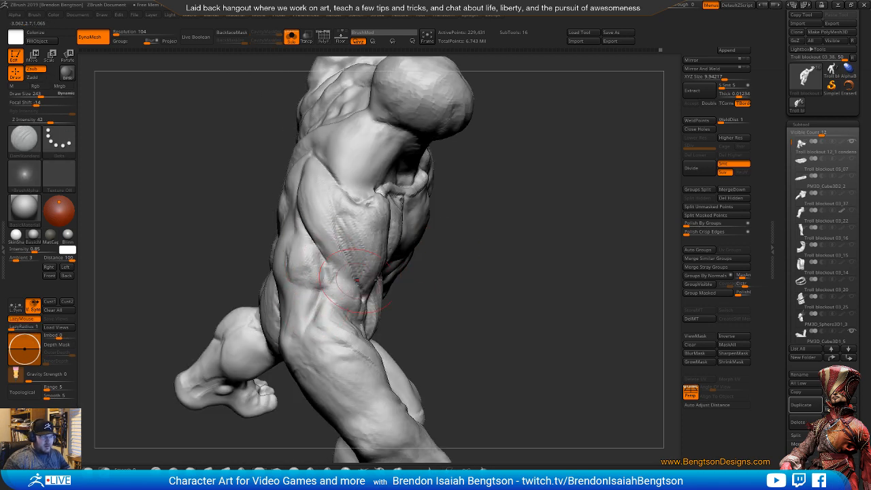
pyautogui.moveTo(378, 279); pyautogui.dragTo(324, 292, button='right')
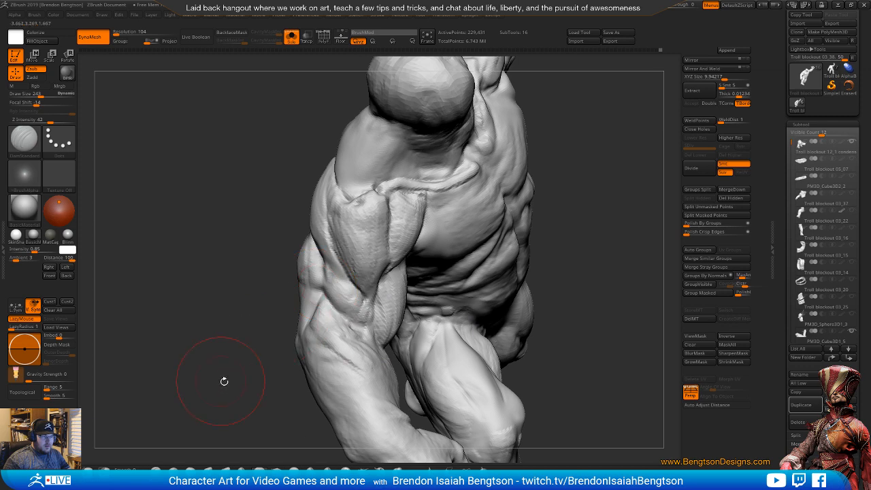
pyautogui.keyDown('alt'); pyautogui.moveTo(223, 381); pyautogui.dragTo(217, 295); pyautogui.keyUp('alt')
pyautogui.moveTo(217, 295); pyautogui.dragTo(262, 300)
pyautogui.moveTo(539, 325); pyautogui.dragTo(565, 325)
pyautogui.moveTo(291, 185); pyautogui.dragTo(326, 198, button='right')
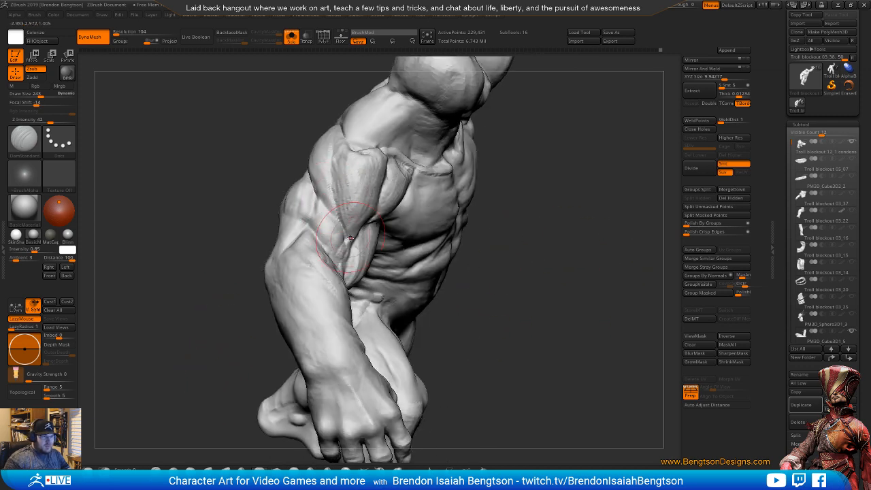
pyautogui.moveTo(334, 257); pyautogui.dragTo(335, 237, button='right')
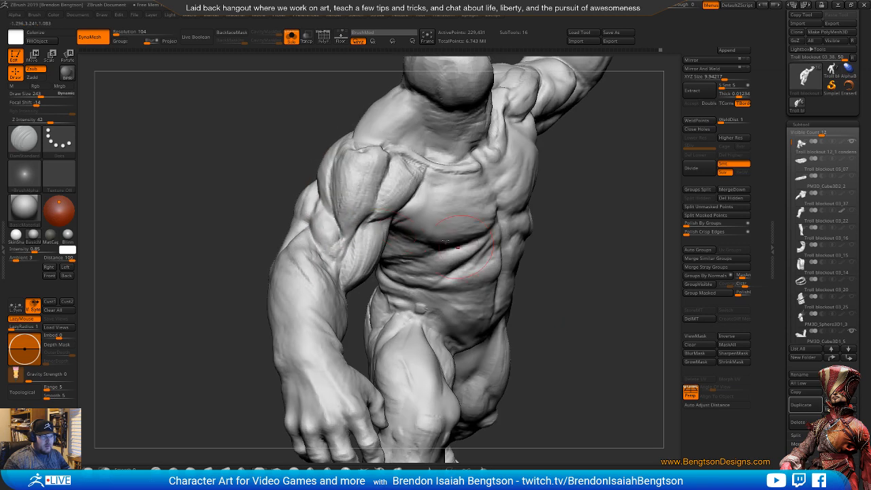
# - Reshape the silhouette of the lowered upper arm with Move Topological at draw size 357
pyautogui.press('f')
pyautogui.moveTo(588, 150)
pyautogui.mouseDown()
pyautogui.moveTo(548, 235)
pyautogui.moveTo(567, 303)
pyautogui.moveTo(562, 266)
pyautogui.moveTo(586, 323)
pyautogui.moveTo(606, 286)
pyautogui.moveTo(613, 182)
pyautogui.mouseUp()
pyautogui.press('b')
pyautogui.press('m')
pyautogui.press('t')
pyautogui.press('space')
pyautogui.moveTo(361, 249); pyautogui.dragTo(366, 249)
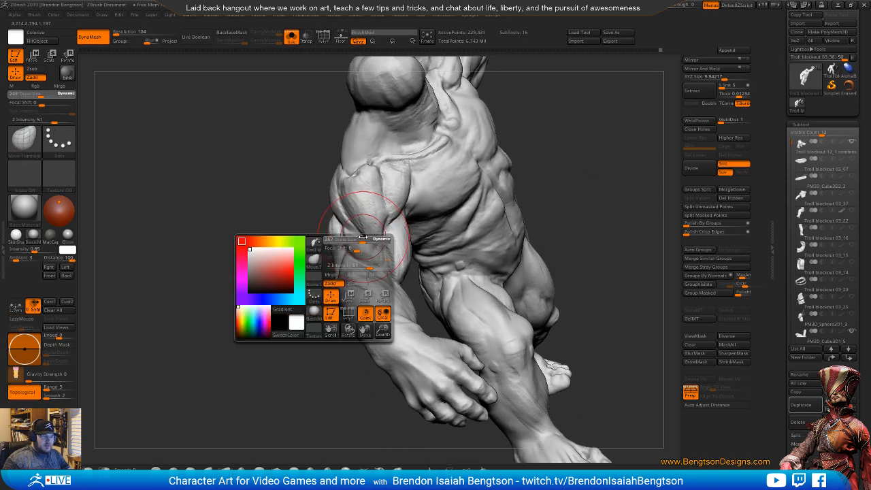
pyautogui.moveTo(362, 238); pyautogui.dragTo(339, 270, button='right')
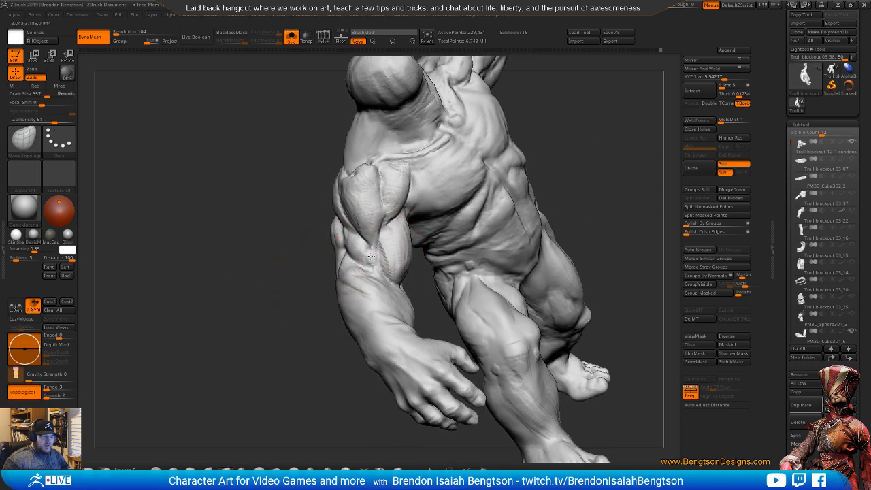
# - Adjust the shape of the outer upper arm and deltoid with Move Topological at draw size 297
pyautogui.press('space')
pyautogui.press('space')
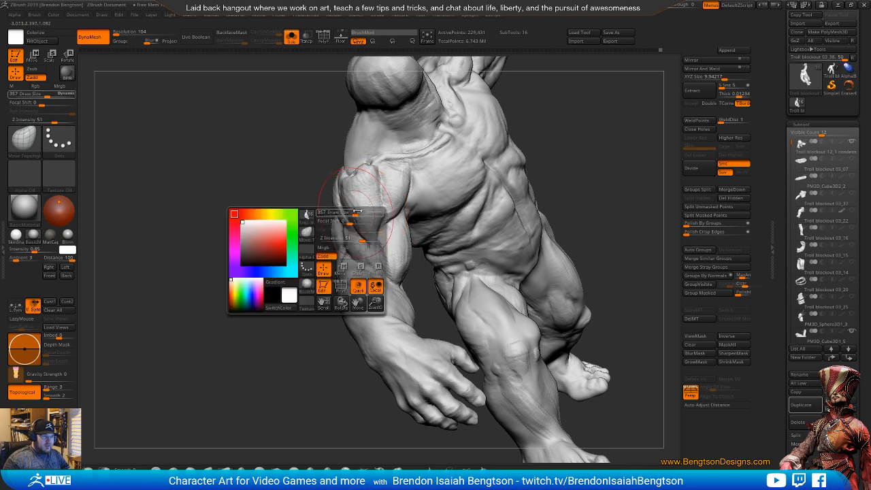
pyautogui.moveTo(355, 213); pyautogui.dragTo(351, 213)
pyautogui.moveTo(323, 202); pyautogui.dragTo(358, 213, button='right')
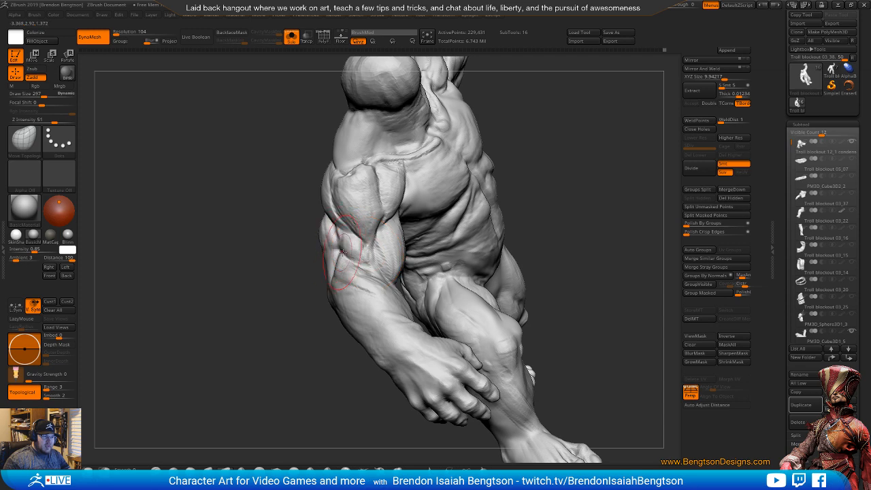
pyautogui.moveTo(593, 141); pyautogui.dragTo(373, 258, button='right')
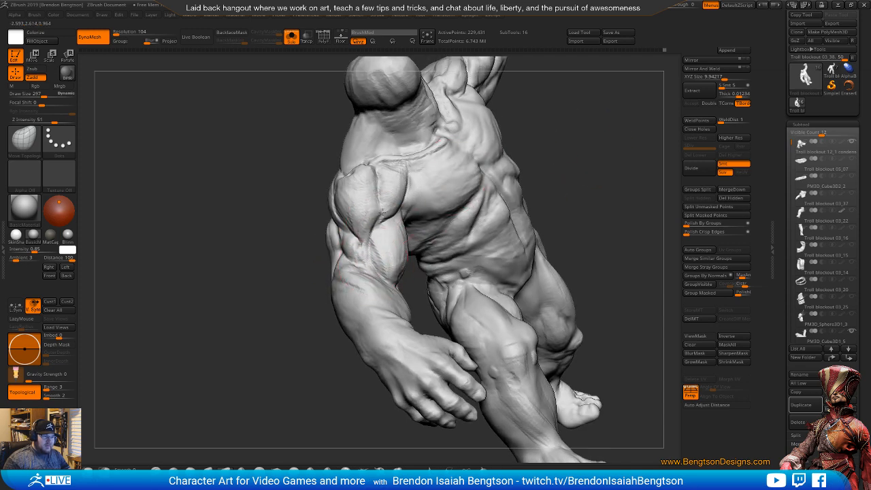
pyautogui.moveTo(431, 169); pyautogui.dragTo(513, 167, button='right')
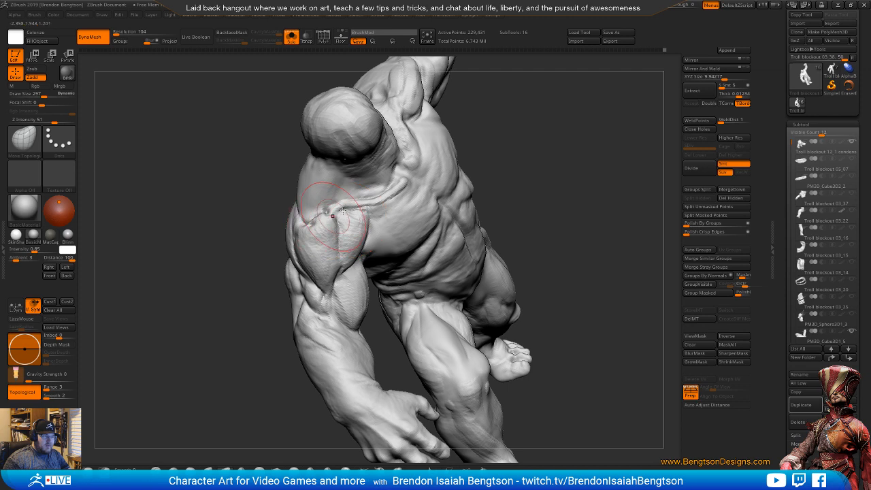
# - Refine the creases and muscle volume on top of the lowered shoulder with DamStandard and ClayBuildup at draw size 124
pyautogui.moveTo(534, 186)
pyautogui.mouseDown(button='right')
pyautogui.moveTo(579, 152)
pyautogui.moveTo(553, 244)
pyautogui.moveTo(331, 262)
pyautogui.mouseUp(button='right')
pyautogui.press('b')
pyautogui.press('d')
pyautogui.press('s')
pyautogui.press('space')
pyautogui.write('124')
pyautogui.press('Return')
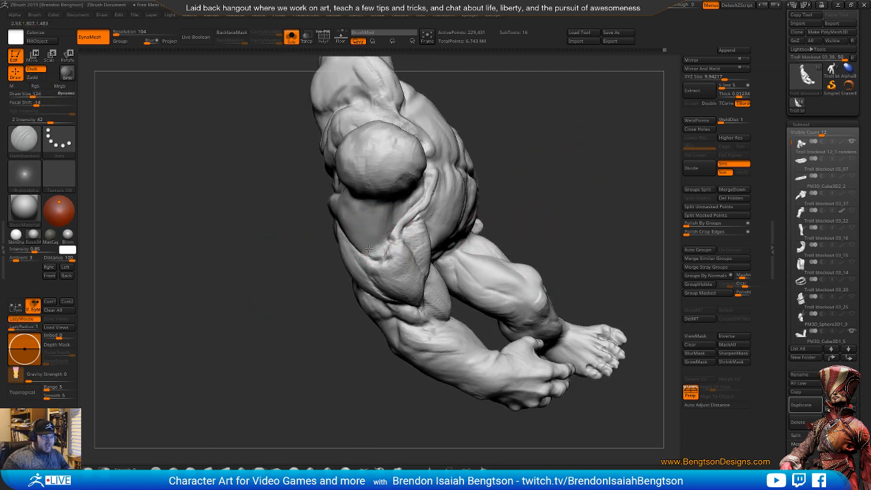
pyautogui.press('b')
pyautogui.press('c')
pyautogui.press('b')
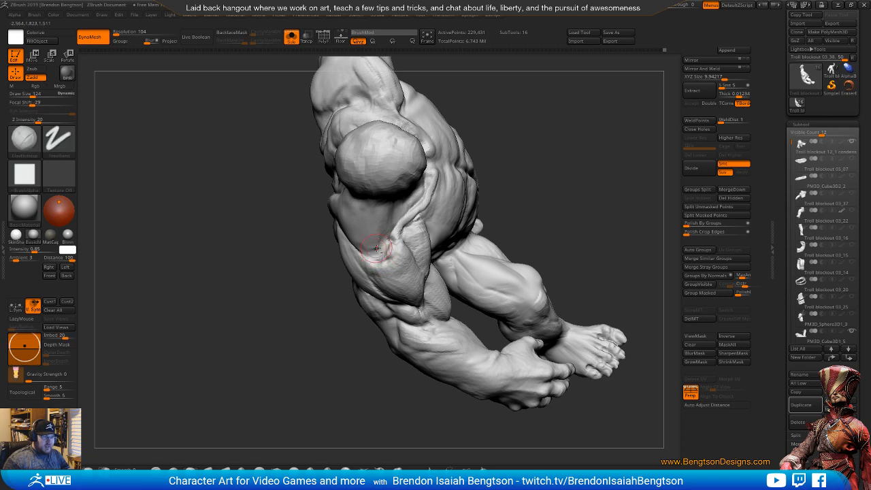
pyautogui.moveTo(521, 191)
pyautogui.mouseDown()
pyautogui.moveTo(560, 200)
pyautogui.moveTo(442, 232)
pyautogui.mouseUp()
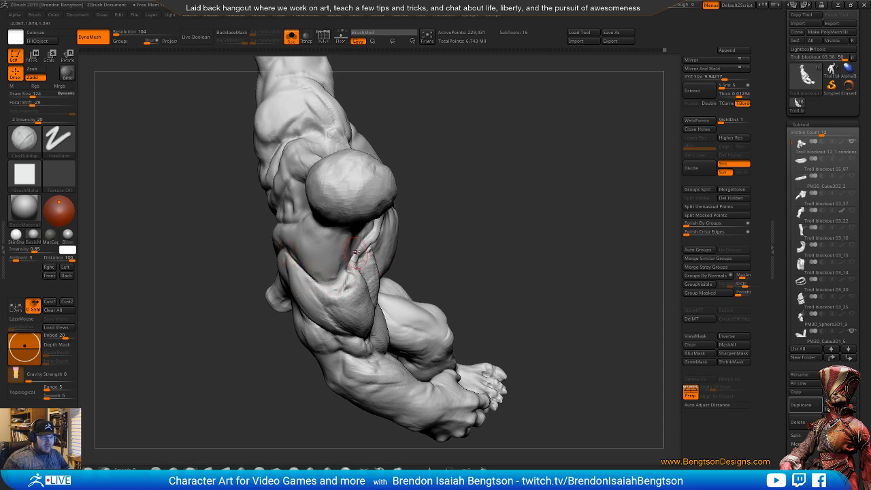
# - Carve striations across the pectoral from the lowered arm's armpit toward the sternum with DamStandard at draw size 124
pyautogui.moveTo(516, 250)
pyautogui.mouseDown()
pyautogui.moveTo(528, 211)
pyautogui.moveTo(539, 219)
pyautogui.moveTo(474, 264)
pyautogui.moveTo(505, 226)
pyautogui.moveTo(563, 351)
pyautogui.moveTo(559, 324)
pyautogui.moveTo(565, 342)
pyautogui.moveTo(545, 340)
pyautogui.mouseUp()
pyautogui.press('b')
pyautogui.press('d')
pyautogui.press('s')
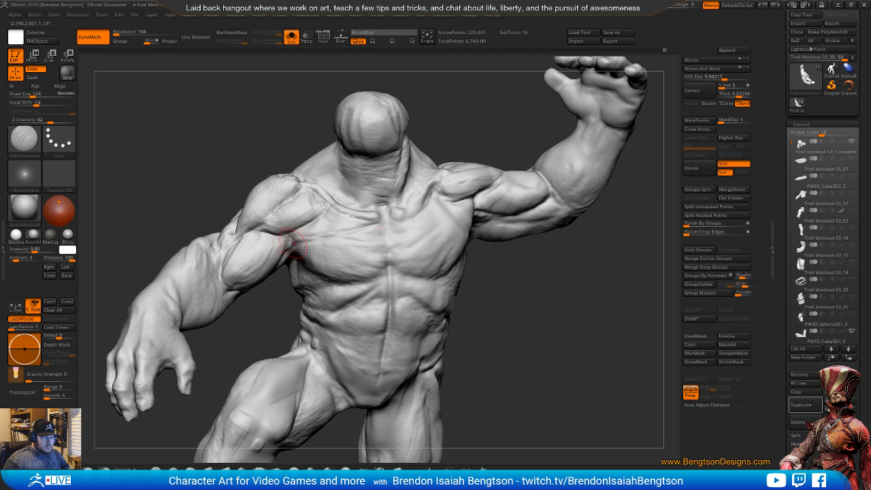
pyautogui.moveTo(304, 249); pyautogui.dragTo(379, 255)
pyautogui.hotkey('ctrl', 'z')
pyautogui.moveTo(288, 243); pyautogui.dragTo(388, 271)
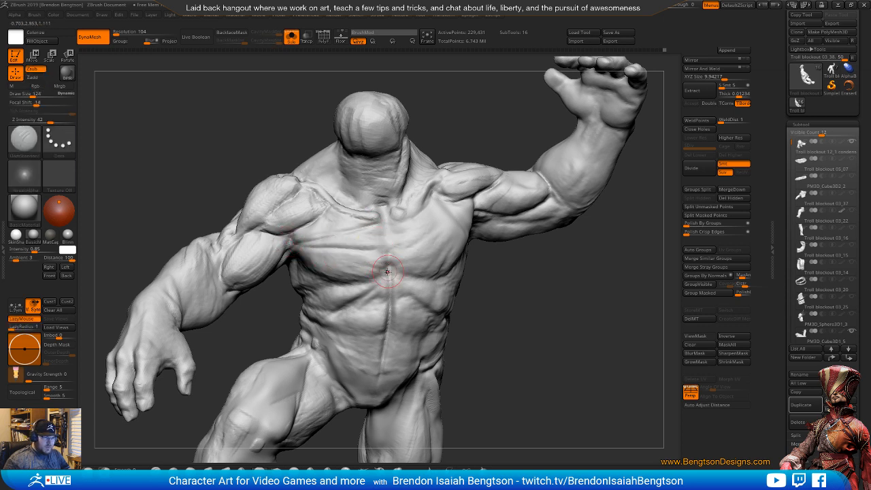
pyautogui.moveTo(307, 255)
pyautogui.mouseDown()
pyautogui.moveTo(351, 274)
pyautogui.moveTo(381, 272)
pyautogui.mouseUp()
pyautogui.hotkey('ctrl', 'z')
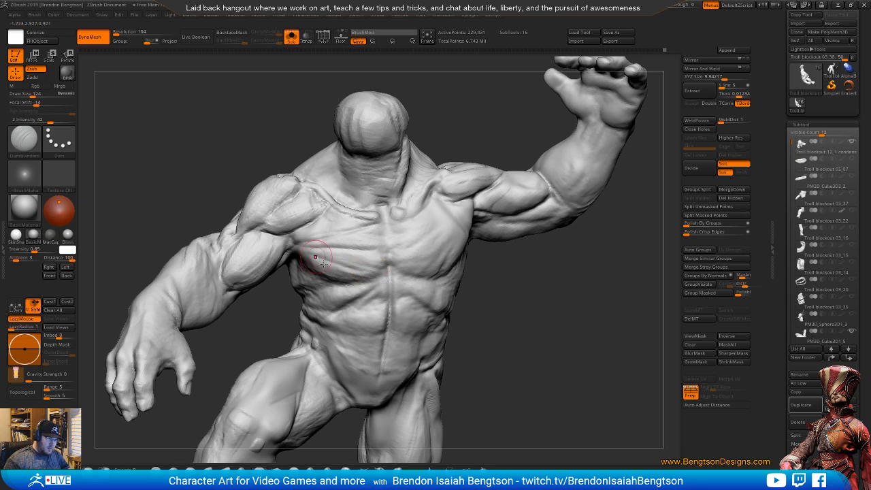
# - Carve fanned muscle striations into the pectoral beneath the raised arm with DamStandard at draw size 124
pyautogui.moveTo(531, 332)
pyautogui.mouseDown()
pyautogui.moveTo(543, 337)
pyautogui.moveTo(527, 331)
pyautogui.moveTo(534, 334)
pyautogui.moveTo(521, 347)
pyautogui.moveTo(528, 344)
pyautogui.moveTo(505, 345)
pyautogui.moveTo(355, 292)
pyautogui.mouseUp()
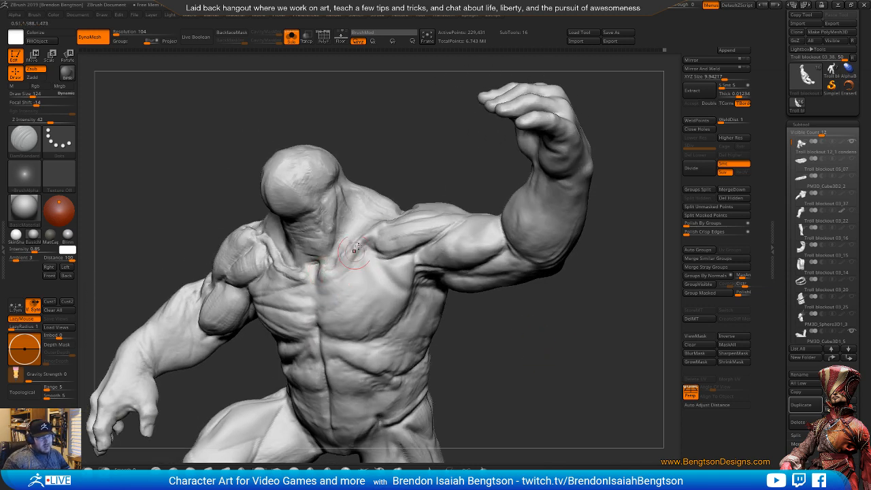
pyautogui.moveTo(393, 168)
pyautogui.mouseDown()
pyautogui.moveTo(366, 160)
pyautogui.moveTo(410, 165)
pyautogui.moveTo(389, 166)
pyautogui.mouseUp()
pyautogui.press('shift')
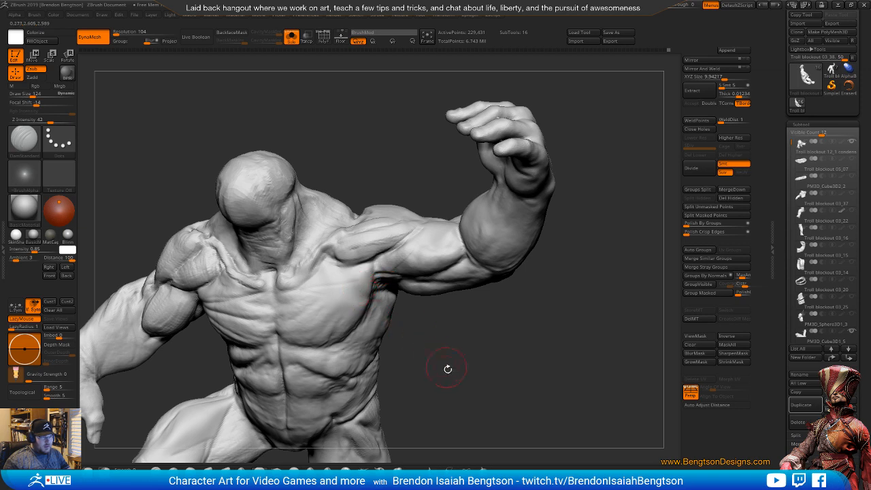
pyautogui.moveTo(448, 368); pyautogui.dragTo(287, 279)
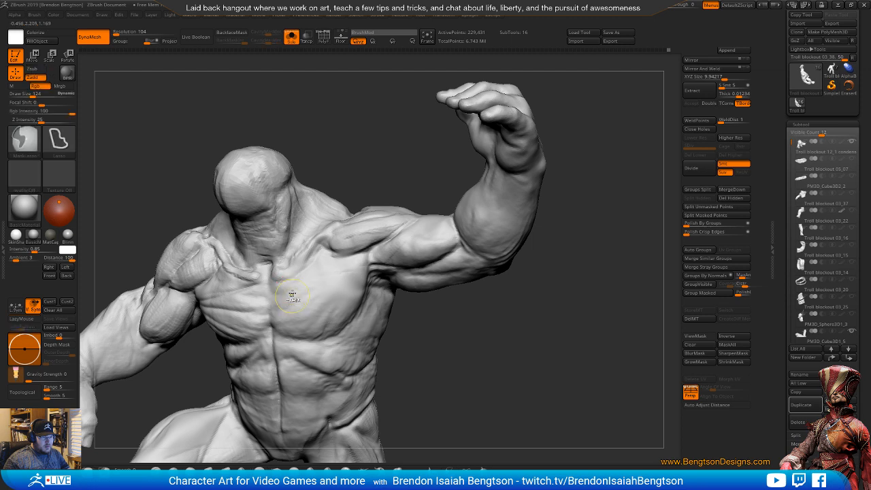
pyautogui.moveTo(458, 346); pyautogui.dragTo(435, 356)
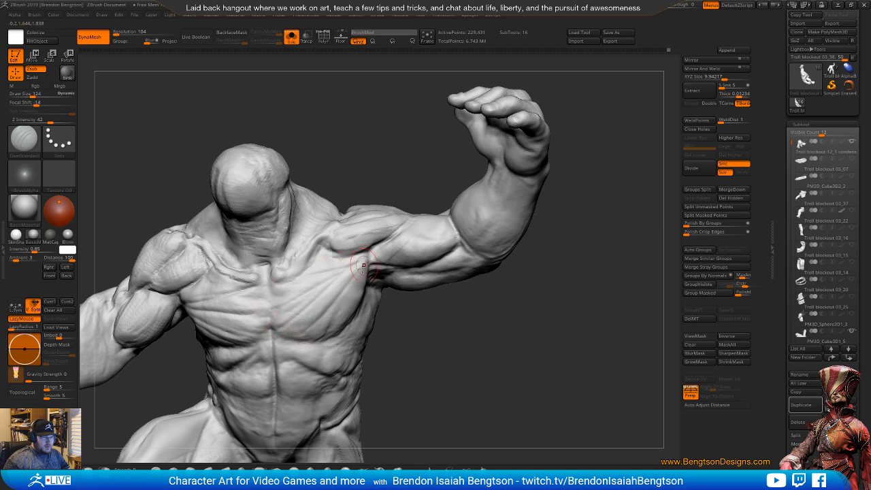
# - Adjust the outer pectoral and armpit shape beneath the raised arm with Move Topological at draw size 243
pyautogui.press('b')
pyautogui.press('m')
pyautogui.press('t')
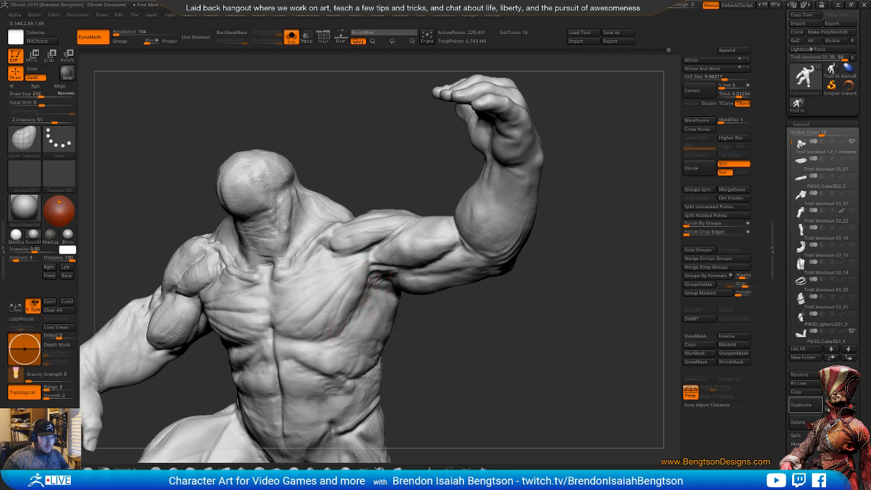
pyautogui.moveTo(357, 292); pyautogui.dragTo(355, 293)
pyautogui.moveTo(479, 382)
pyautogui.keyDown('ctrl'); pyautogui.mouseDown(button='right')
pyautogui.moveTo(469, 338)
pyautogui.moveTo(472, 293)
pyautogui.mouseUp(button='right'); pyautogui.keyUp('ctrl')
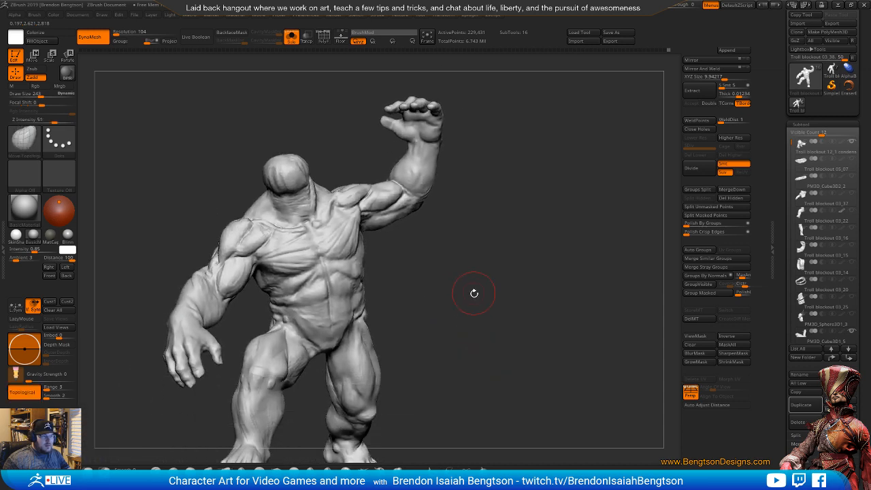
pyautogui.moveTo(475, 302)
pyautogui.mouseDown()
pyautogui.moveTo(470, 313)
pyautogui.moveTo(485, 329)
pyautogui.moveTo(449, 313)
pyautogui.moveTo(478, 326)
pyautogui.moveTo(480, 376)
pyautogui.mouseUp()
pyautogui.press('space')
pyautogui.moveTo(479, 376)
pyautogui.keyDown('alt'); pyautogui.mouseDown()
pyautogui.moveTo(469, 277)
pyautogui.moveTo(478, 293)
pyautogui.mouseUp(); pyautogui.keyUp('alt')
pyautogui.moveTo(434, 275)
pyautogui.mouseDown()
pyautogui.moveTo(461, 292)
pyautogui.moveTo(429, 278)
pyautogui.mouseUp()
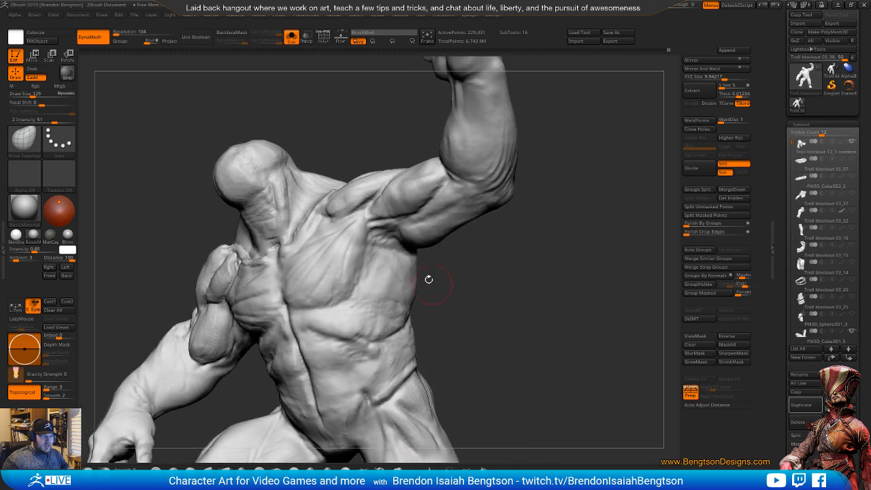
# - Deepen the crease where the pectoral tucks into the raised arm's armpit with DamStandard at draw size 208
pyautogui.press('b')
pyautogui.press('d')
pyautogui.press('s')
pyautogui.press('space')
pyautogui.press('space')
pyautogui.moveTo(364, 207); pyautogui.dragTo(373, 206)
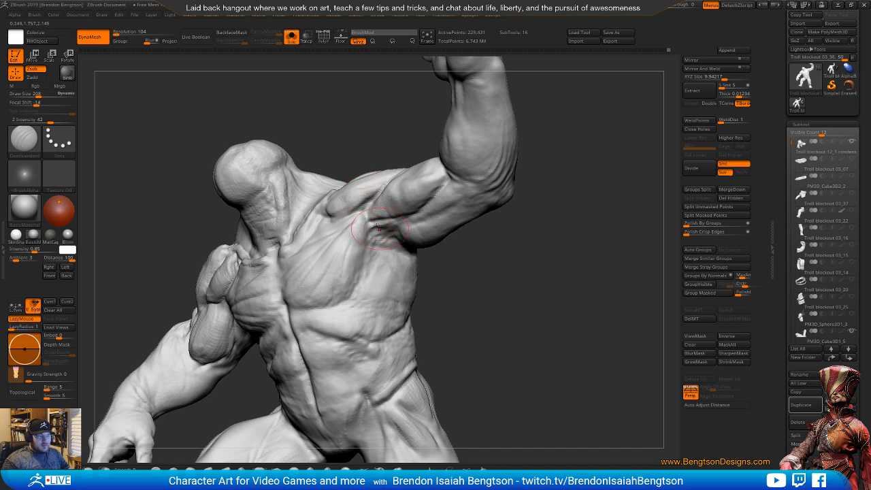
# - Build up the raised upper arm beside the armpit with ClayBuildup at draw size 208 and save the work
pyautogui.press('b')
pyautogui.press('c')
pyautogui.press('b')
pyautogui.moveTo(379, 207); pyautogui.dragTo(407, 187)
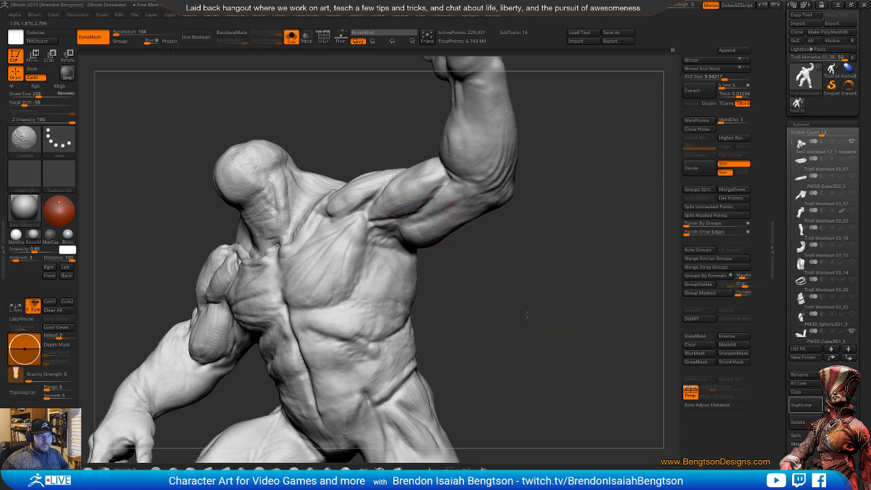
pyautogui.keyDown('shift'); pyautogui.moveTo(527, 314); pyautogui.dragTo(544, 303); pyautogui.keyUp('shift')
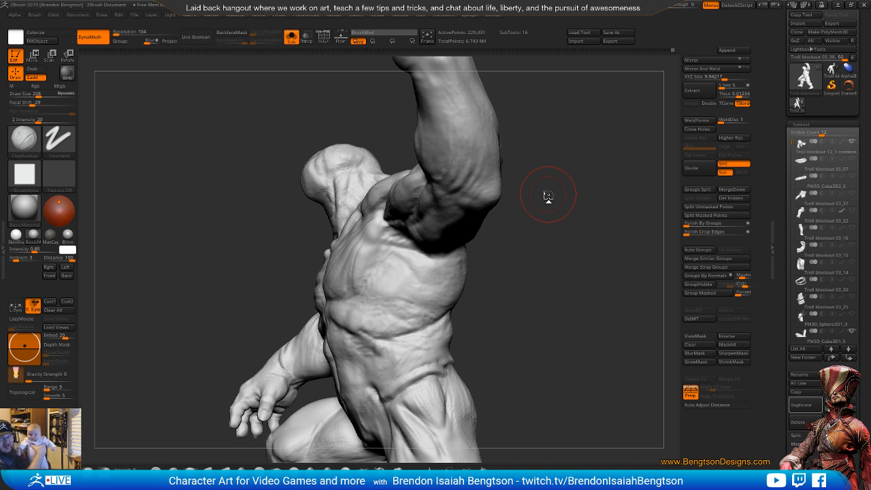
pyautogui.hotkey('ctrl', 's')
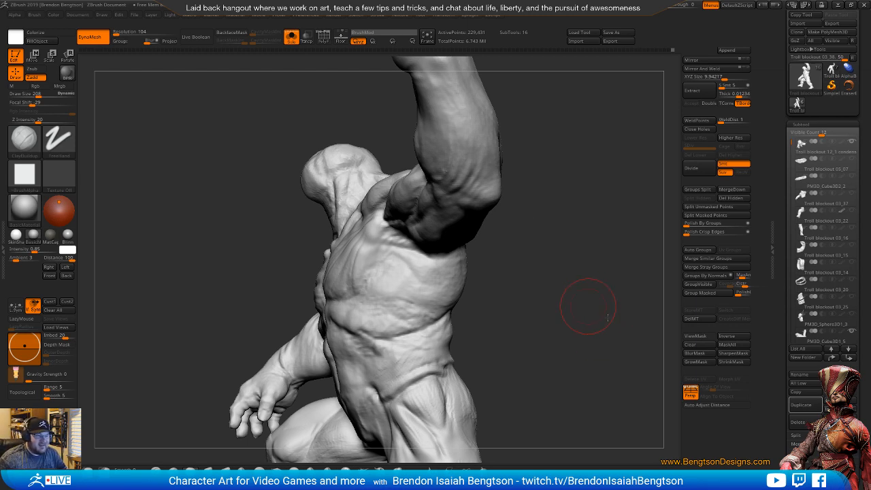
# - Add volume to the underside of the raised upper arm with ClayBuildup at draw size 119
pyautogui.moveTo(588, 305)
pyautogui.mouseDown()
pyautogui.moveTo(622, 317)
pyautogui.moveTo(580, 319)
pyautogui.moveTo(578, 297)
pyautogui.moveTo(631, 323)
pyautogui.moveTo(602, 317)
pyautogui.moveTo(594, 347)
pyautogui.moveTo(579, 275)
pyautogui.mouseUp()
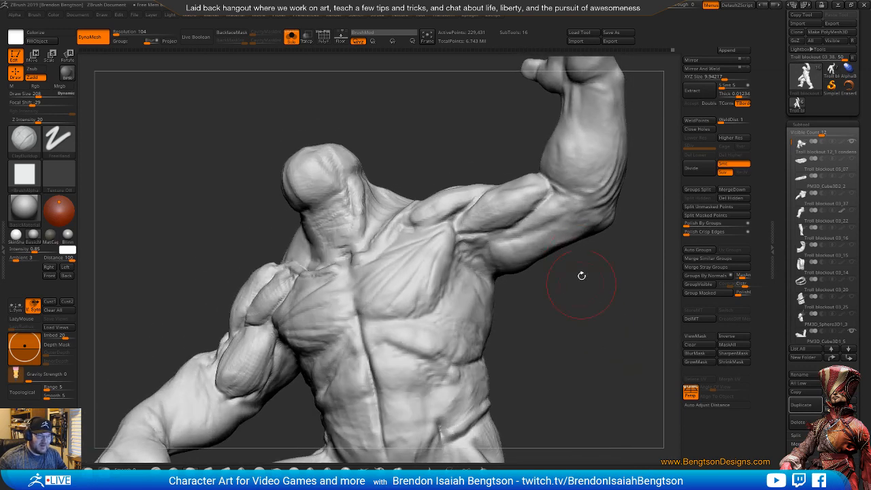
pyautogui.press('space')
pyautogui.moveTo(551, 217)
pyautogui.mouseDown()
pyautogui.moveTo(543, 218)
pyautogui.moveTo(550, 219)
pyautogui.mouseUp()
pyautogui.moveTo(550, 224); pyautogui.dragTo(562, 227)
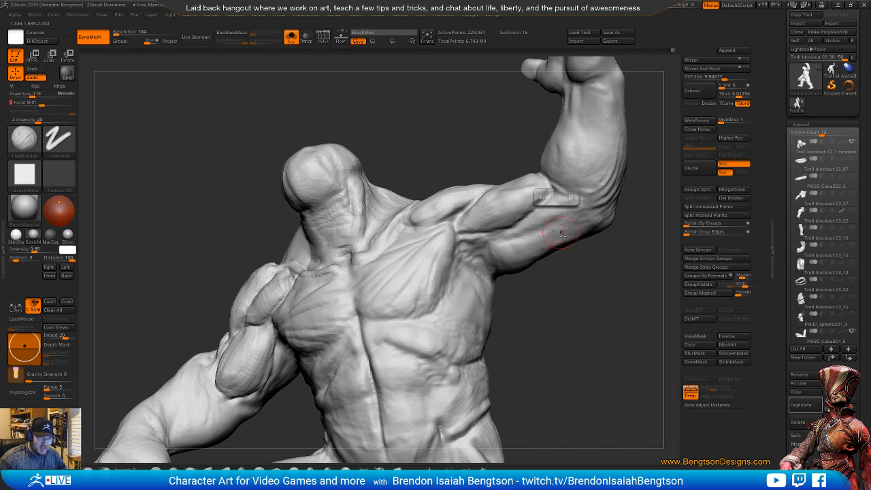
# - Carve the outer edge of the pectoral below the raised arm with DamStandard and reshape it with Move Topological at draw size 119
pyautogui.moveTo(593, 331)
pyautogui.mouseDown()
pyautogui.moveTo(585, 316)
pyautogui.moveTo(565, 334)
pyautogui.moveTo(589, 314)
pyautogui.moveTo(424, 254)
pyautogui.mouseUp()
pyautogui.press('b')
pyautogui.press('d')
pyautogui.press('s')
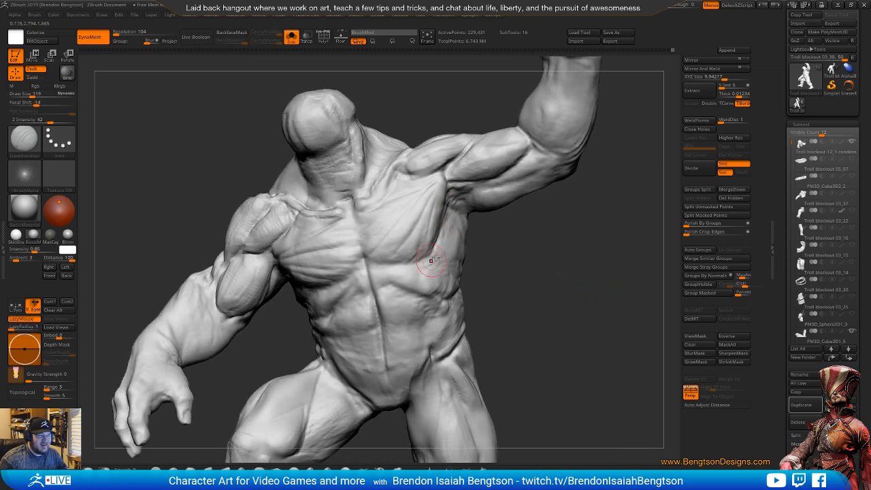
pyautogui.moveTo(557, 295)
pyautogui.mouseDown()
pyautogui.moveTo(583, 342)
pyautogui.moveTo(589, 332)
pyautogui.moveTo(587, 356)
pyautogui.moveTo(496, 305)
pyautogui.mouseUp()
pyautogui.press('b')
pyautogui.press('m')
pyautogui.press('t')
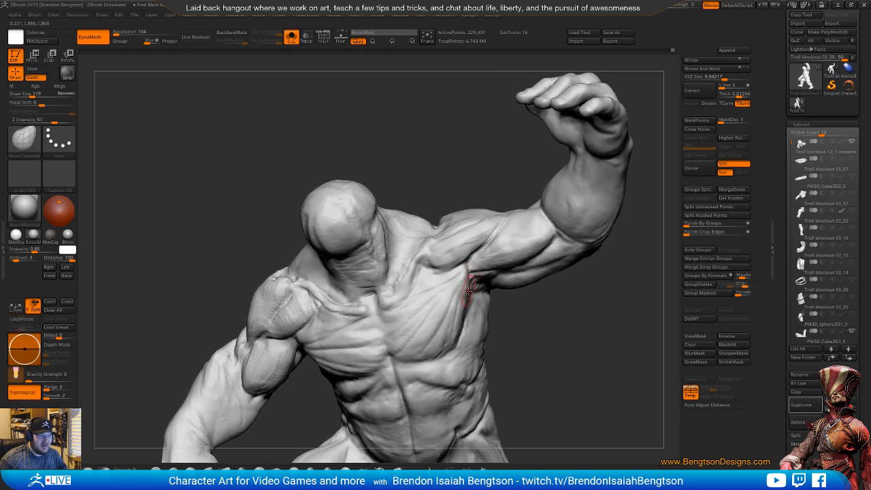
# - Carve the crease between the raised deltoid and the trapezius and collarbone area with DamStandard at draw size 109
pyautogui.moveTo(579, 363)
pyautogui.mouseDown()
pyautogui.moveTo(606, 273)
pyautogui.moveTo(673, 266)
pyautogui.moveTo(437, 314)
pyautogui.moveTo(290, 369)
pyautogui.moveTo(365, 152)
pyautogui.moveTo(368, 113)
pyautogui.moveTo(381, 126)
pyautogui.moveTo(388, 113)
pyautogui.moveTo(399, 142)
pyautogui.moveTo(378, 146)
pyautogui.moveTo(371, 192)
pyautogui.mouseUp()
pyautogui.press('b')
pyautogui.press('d')
pyautogui.press('s')
pyautogui.press('space')
pyautogui.moveTo(377, 179)
pyautogui.mouseDown()
pyautogui.moveTo(387, 260)
pyautogui.moveTo(343, 276)
pyautogui.mouseUp()
pyautogui.press('space')
pyautogui.moveTo(447, 350); pyautogui.dragTo(450, 292)
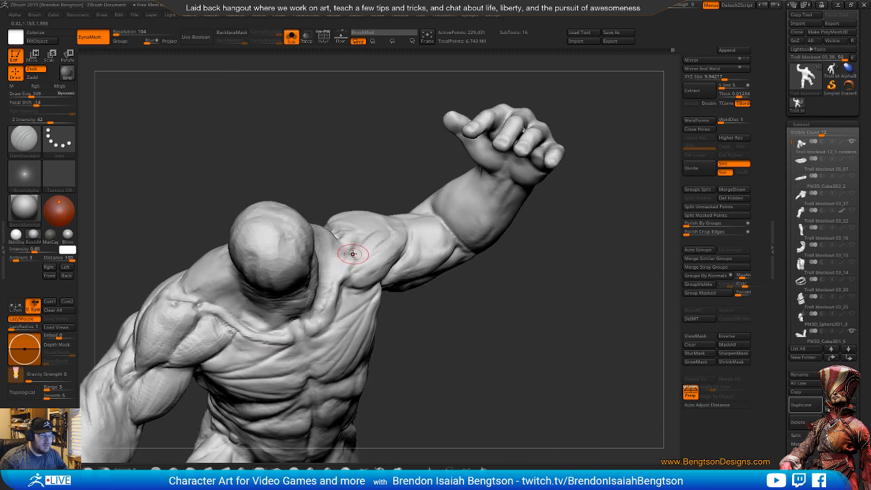
pyautogui.moveTo(327, 227); pyautogui.dragTo(348, 252)
pyautogui.moveTo(439, 334); pyautogui.dragTo(346, 249)
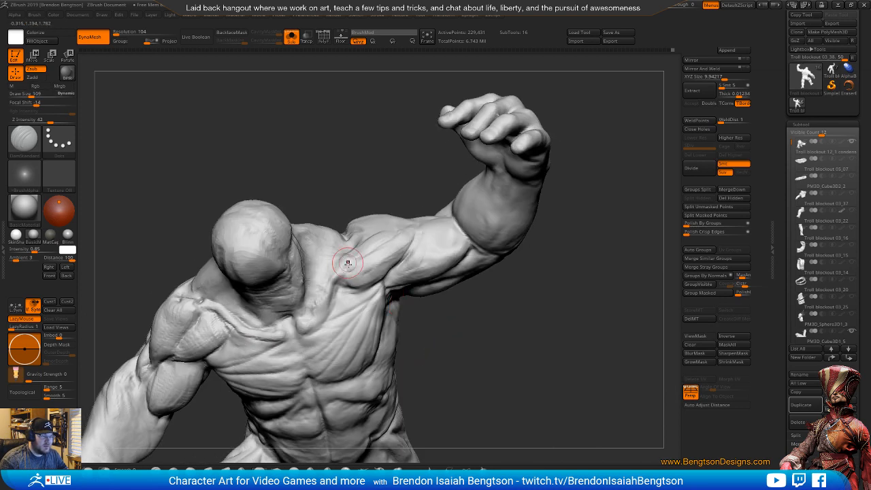
# - Build up the front of the raised shoulder near the collarbone with ClayBuildup at draw size 109
pyautogui.press('b')
pyautogui.press('c')
pyautogui.press('b')
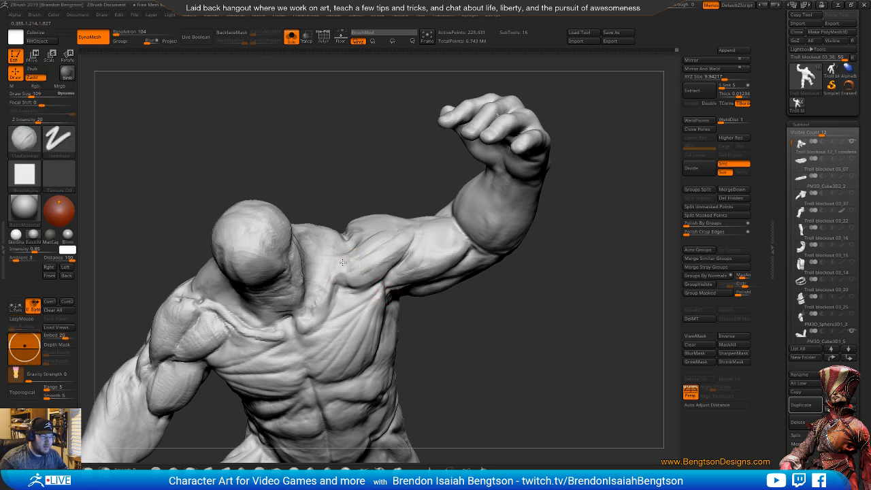
pyautogui.keyDown('alt'); pyautogui.moveTo(432, 338); pyautogui.dragTo(470, 364); pyautogui.keyUp('alt')
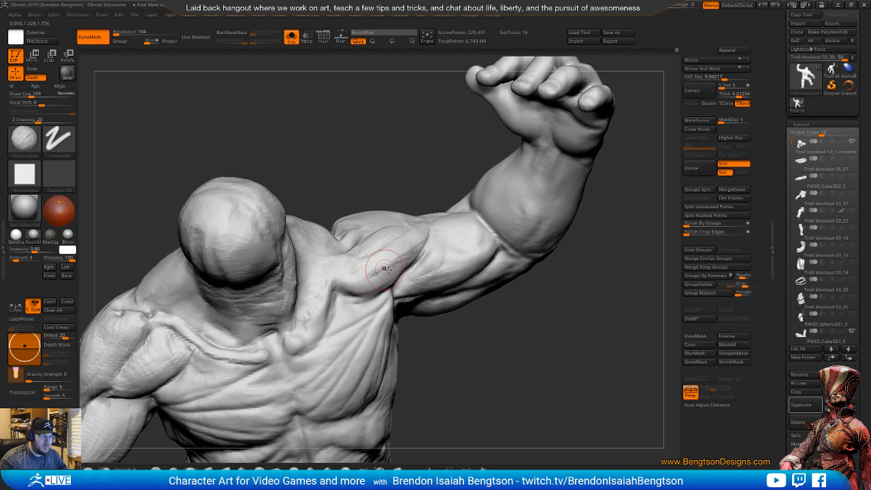
# - Carve the grooves on top of the raised shoulder and down toward the deltoid insertion with DamStandard at draw size 109
pyautogui.moveTo(486, 391)
pyautogui.mouseDown()
pyautogui.moveTo(524, 363)
pyautogui.moveTo(422, 179)
pyautogui.moveTo(441, 249)
pyautogui.moveTo(394, 253)
pyautogui.moveTo(389, 305)
pyautogui.mouseUp()
pyautogui.press('b')
pyautogui.press('d')
pyautogui.press('s')
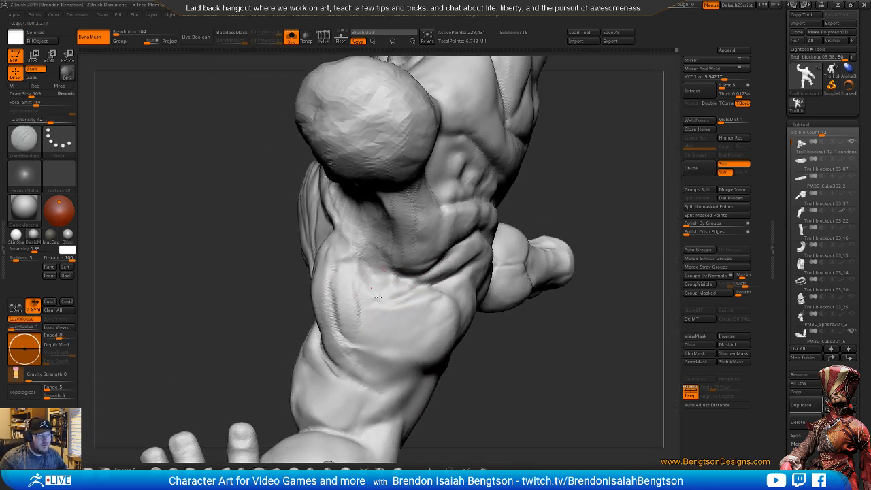
pyautogui.moveTo(513, 383)
pyautogui.mouseDown()
pyautogui.moveTo(539, 383)
pyautogui.moveTo(559, 239)
pyautogui.mouseUp()
pyautogui.moveTo(521, 185); pyautogui.dragTo(440, 252)
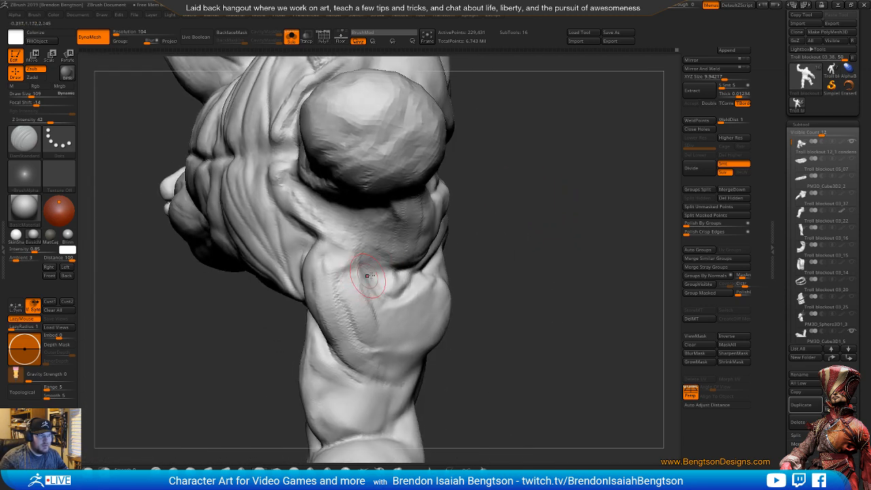
pyautogui.moveTo(503, 251)
pyautogui.mouseDown()
pyautogui.moveTo(487, 247)
pyautogui.moveTo(529, 200)
pyautogui.moveTo(528, 181)
pyautogui.mouseUp()
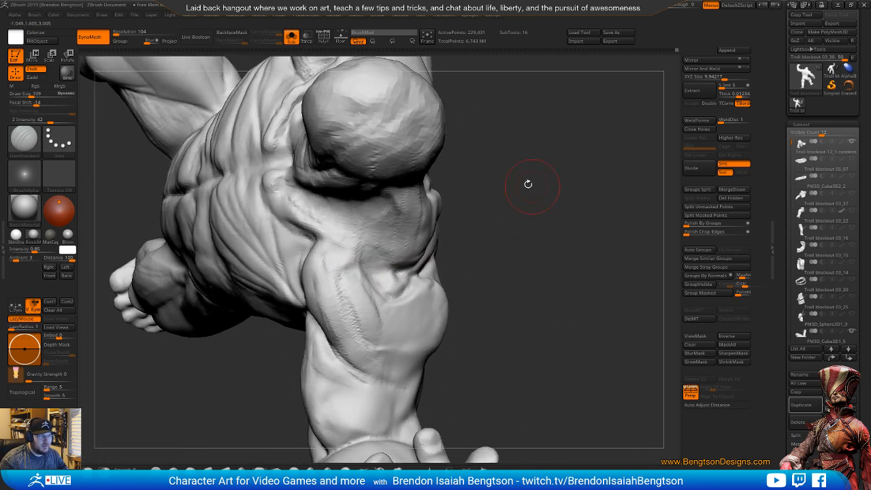
pyautogui.moveTo(463, 274)
pyautogui.mouseDown()
pyautogui.moveTo(488, 259)
pyautogui.moveTo(454, 256)
pyautogui.mouseUp()
pyautogui.moveTo(350, 331); pyautogui.dragTo(367, 372)
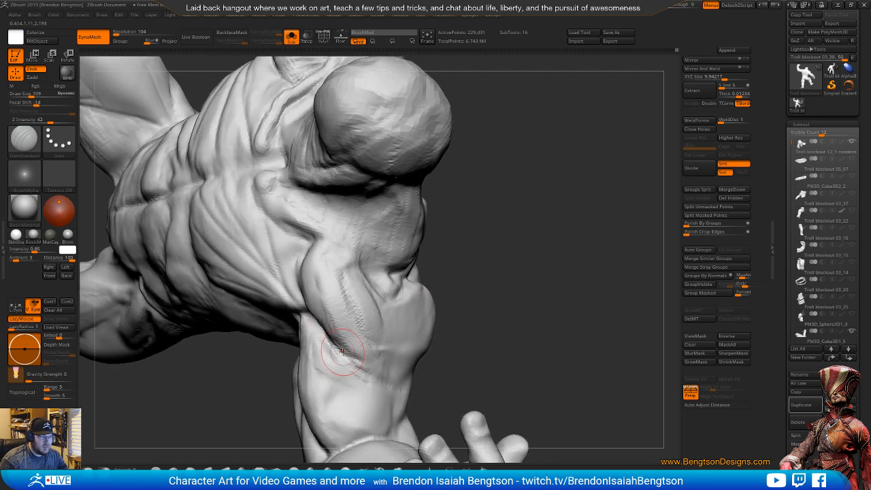
# - Mark the raised arm's deltoid insertion with DamStandard at draw size 135 and add volume above it with ClayBuildup
pyautogui.press('space')
pyautogui.moveTo(543, 314)
pyautogui.mouseDown()
pyautogui.moveTo(558, 310)
pyautogui.moveTo(530, 301)
pyautogui.mouseUp()
pyautogui.moveTo(538, 259)
pyautogui.mouseDown()
pyautogui.moveTo(551, 239)
pyautogui.moveTo(569, 255)
pyautogui.moveTo(571, 242)
pyautogui.mouseUp()
pyautogui.moveTo(593, 238); pyautogui.dragTo(408, 351)
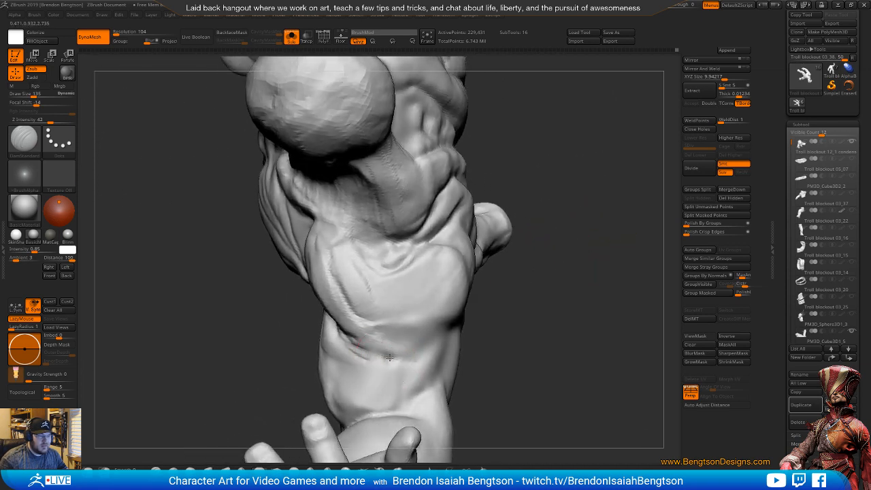
pyautogui.press('b')
pyautogui.press('c')
pyautogui.press('b')
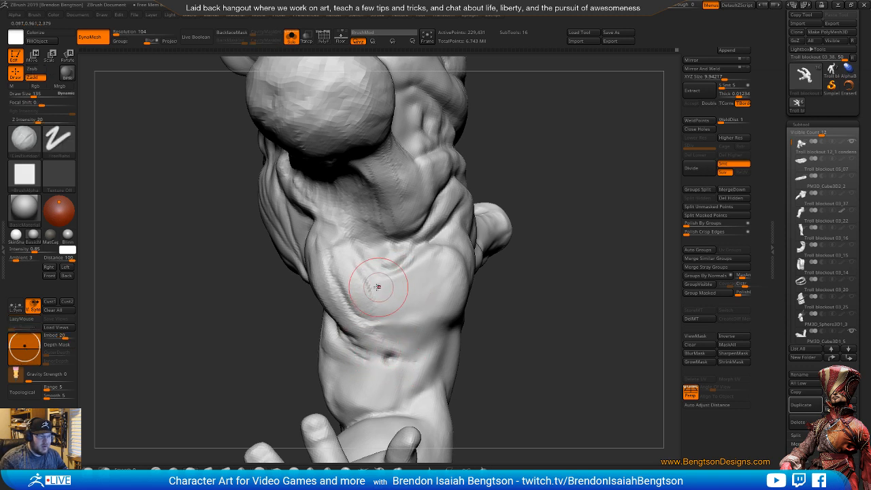
# - Carve both borders of the raised arm's middle deltoid head, converging at its insertion, with DamStandard at draw size 135
pyautogui.press('b')
pyautogui.press('d')
pyautogui.press('s')
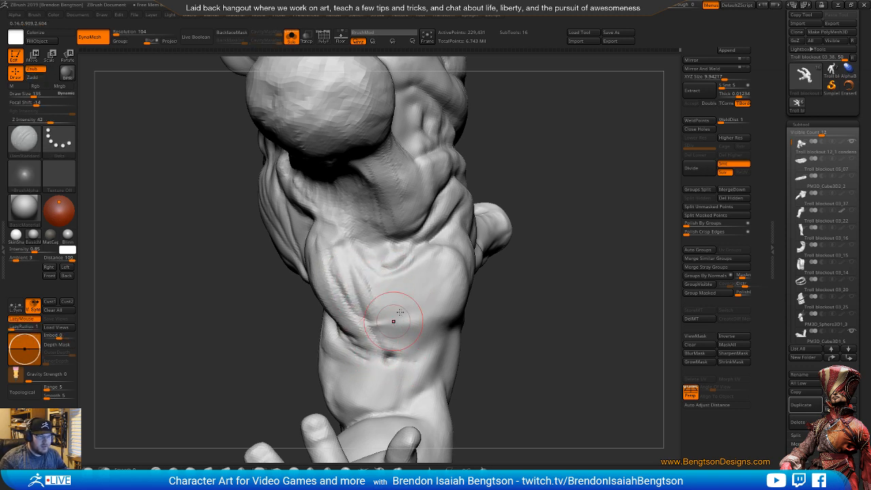
pyautogui.moveTo(444, 258)
pyautogui.mouseDown()
pyautogui.moveTo(425, 330)
pyautogui.moveTo(432, 323)
pyautogui.moveTo(374, 365)
pyautogui.mouseUp()
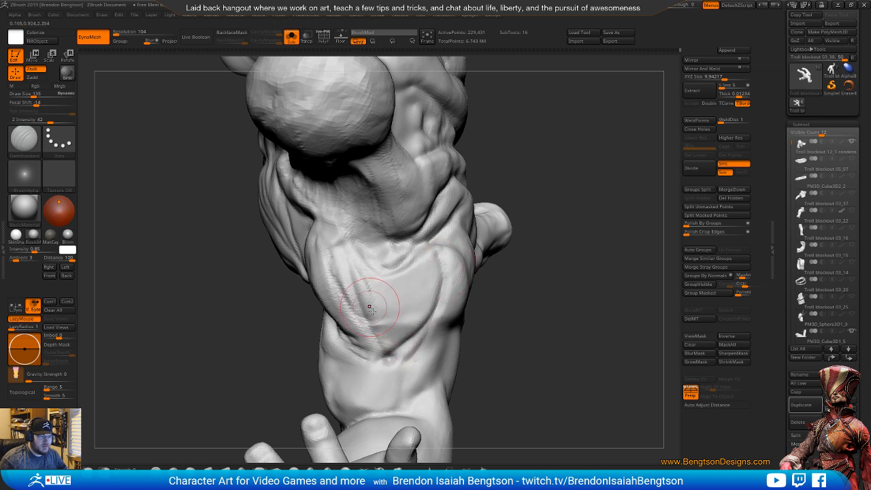
pyautogui.moveTo(366, 309); pyautogui.dragTo(384, 349)
pyautogui.moveTo(357, 319); pyautogui.dragTo(378, 347)
pyautogui.moveTo(338, 268); pyautogui.dragTo(360, 341)
pyautogui.moveTo(344, 300)
pyautogui.mouseDown()
pyautogui.moveTo(376, 357)
pyautogui.moveTo(364, 316)
pyautogui.moveTo(373, 341)
pyautogui.mouseUp()
# - Build up the raised deltoid beside the groove between its front and middle heads with ClayBuildup at draw size 135
pyautogui.press('b')
pyautogui.press('c')
pyautogui.press('b')
pyautogui.moveTo(347, 272); pyautogui.dragTo(371, 323)
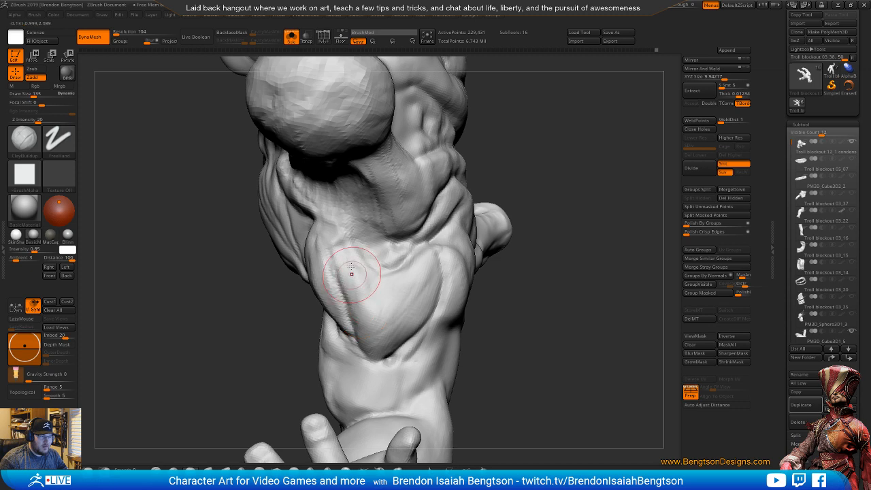
pyautogui.moveTo(518, 216); pyautogui.dragTo(555, 216)
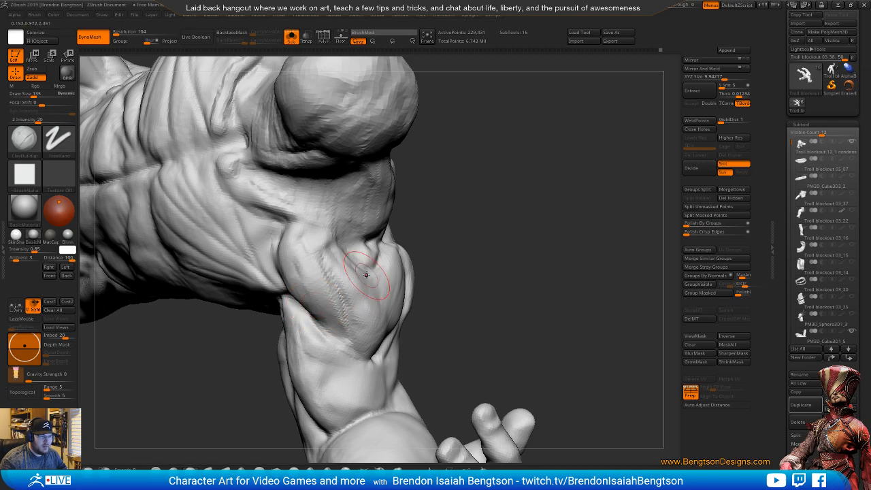
# - Reshape the top and front of the raised shoulder with Move Topological at draw size 169
pyautogui.moveTo(506, 279)
pyautogui.mouseDown()
pyautogui.moveTo(529, 257)
pyautogui.moveTo(495, 188)
pyautogui.moveTo(578, 313)
pyautogui.moveTo(519, 199)
pyautogui.moveTo(487, 208)
pyautogui.mouseUp()
pyautogui.press('b')
pyautogui.press('m')
pyautogui.press('t')
pyautogui.press('space')
pyautogui.moveTo(410, 274)
pyautogui.mouseDown()
pyautogui.moveTo(419, 269)
pyautogui.moveTo(380, 275)
pyautogui.mouseUp()
pyautogui.press('space')
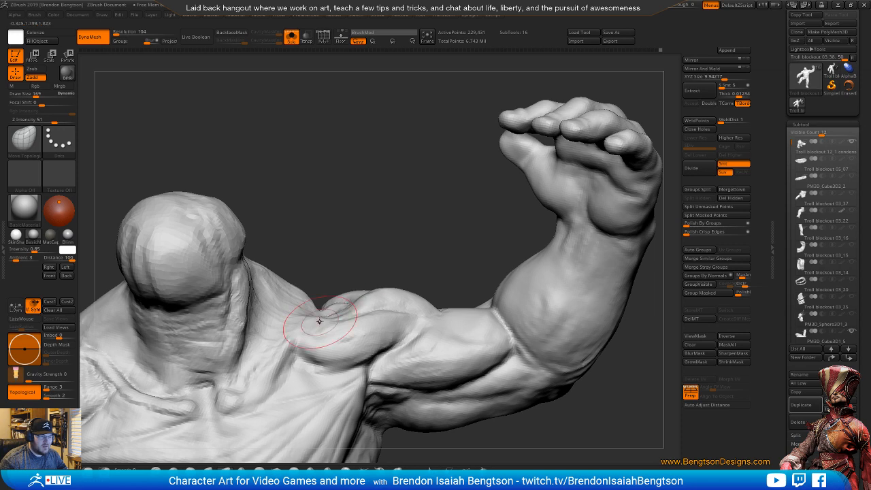
pyautogui.moveTo(319, 320); pyautogui.dragTo(347, 304)
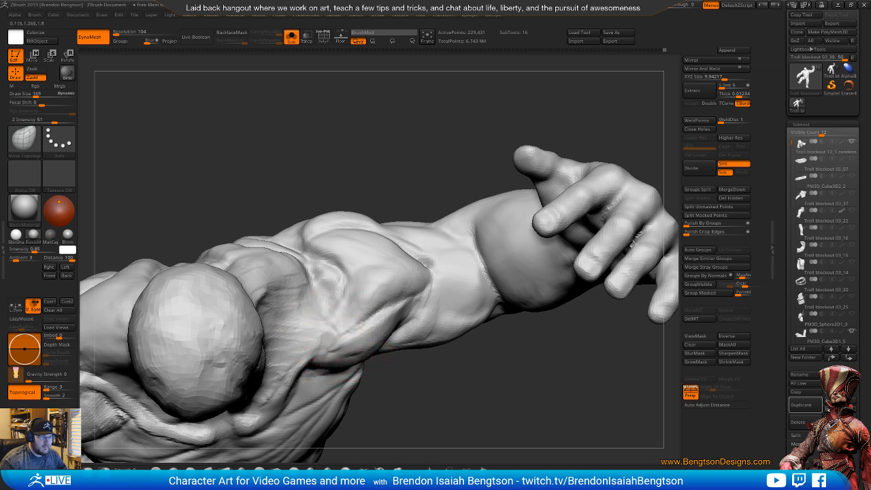
pyautogui.moveTo(450, 399)
pyautogui.mouseDown()
pyautogui.moveTo(449, 410)
pyautogui.moveTo(415, 301)
pyautogui.moveTo(465, 181)
pyautogui.moveTo(417, 261)
pyautogui.moveTo(381, 272)
pyautogui.moveTo(436, 224)
pyautogui.moveTo(450, 196)
pyautogui.moveTo(398, 198)
pyautogui.moveTo(460, 323)
pyautogui.moveTo(387, 275)
pyautogui.mouseUp()
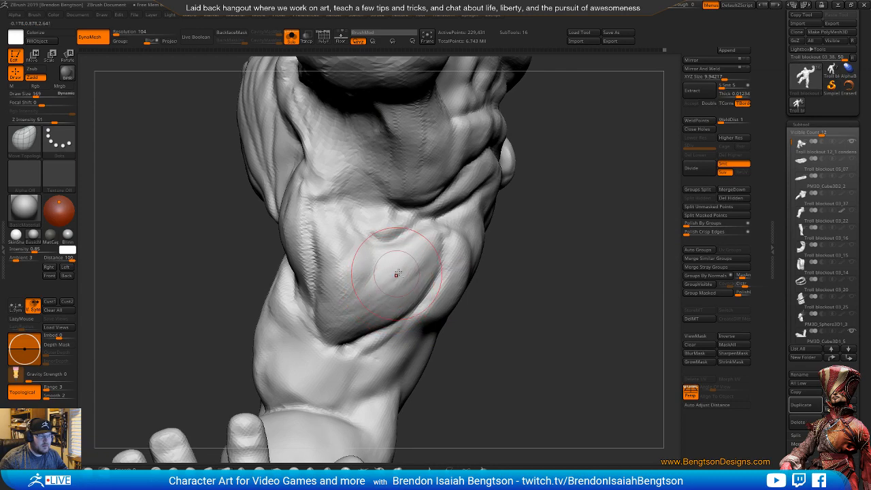
# - Reshape the raised arm's rear deltoid head with Move Topological at draw size 208
pyautogui.moveTo(572, 415)
pyautogui.mouseDown()
pyautogui.moveTo(597, 369)
pyautogui.moveTo(543, 342)
pyautogui.moveTo(350, 320)
pyautogui.mouseUp()
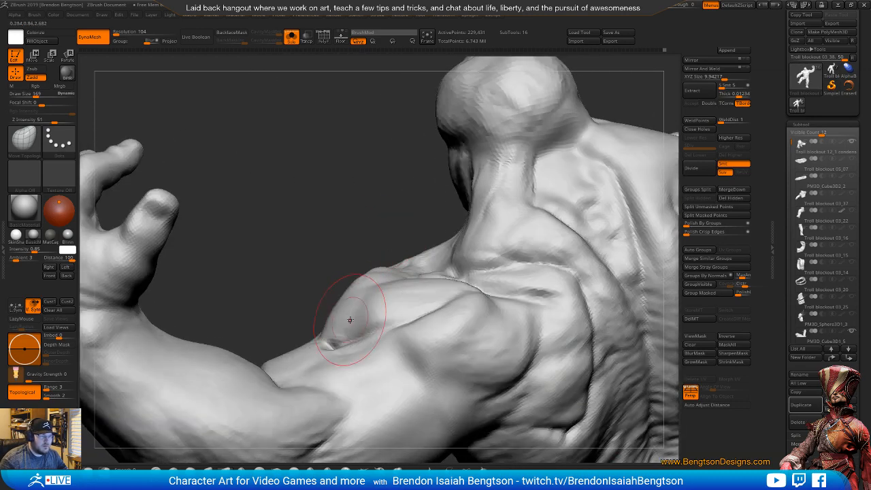
pyautogui.moveTo(402, 246)
pyautogui.mouseDown()
pyautogui.moveTo(514, 297)
pyautogui.moveTo(527, 340)
pyautogui.moveTo(533, 234)
pyautogui.mouseUp()
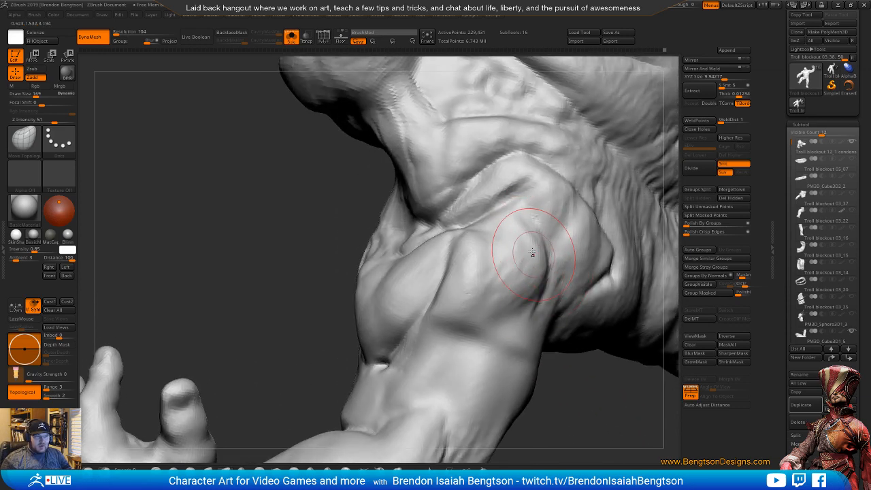
pyautogui.press('1')
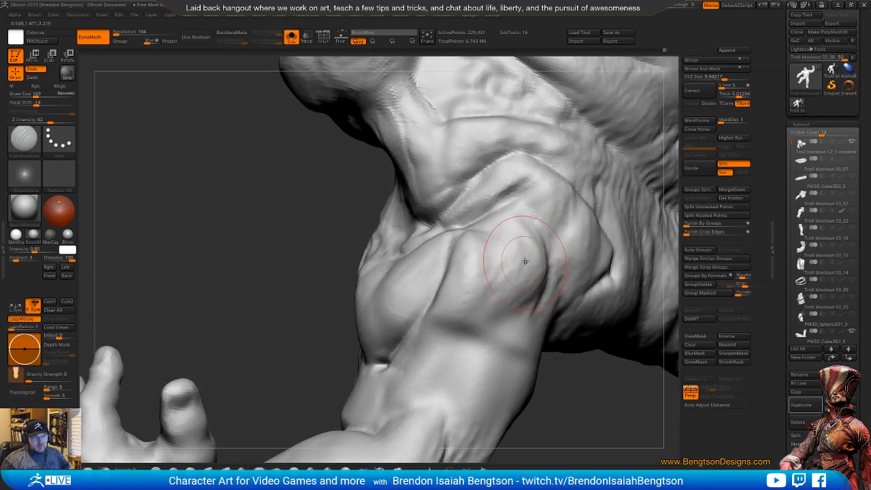
pyautogui.hotkey('ctrl', '1')
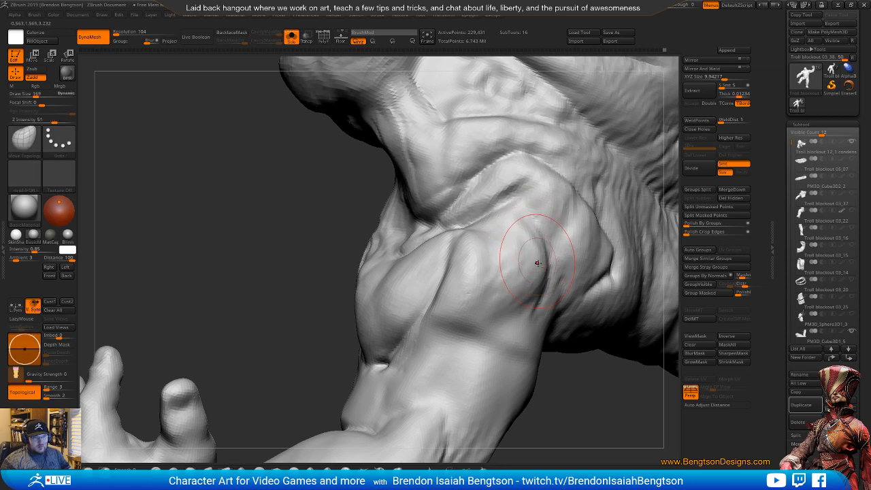
pyautogui.press('space')
pyautogui.moveTo(499, 264)
pyautogui.mouseDown()
pyautogui.moveTo(465, 246)
pyautogui.moveTo(479, 262)
pyautogui.mouseUp()
pyautogui.press('space')
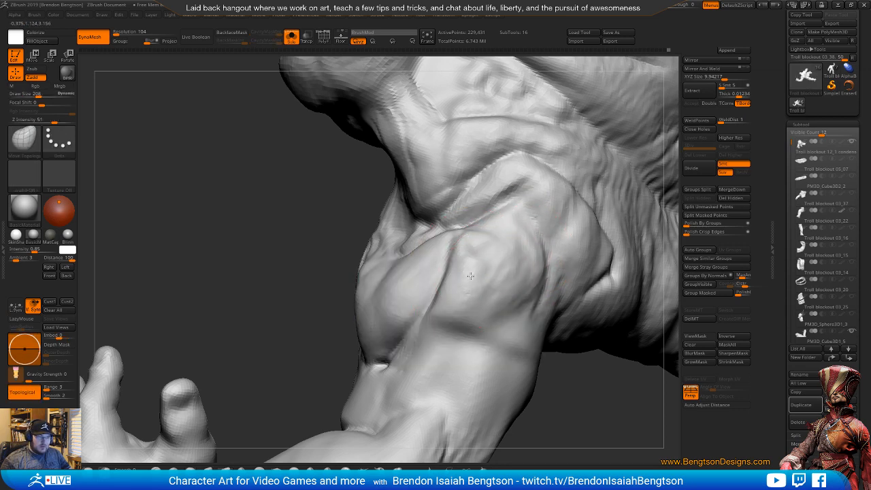
# - Fill in the hollows across the raised arm's rear deltoid head with ClayBuildup at draw size 208
pyautogui.press('b')
pyautogui.press('c')
pyautogui.press('b')
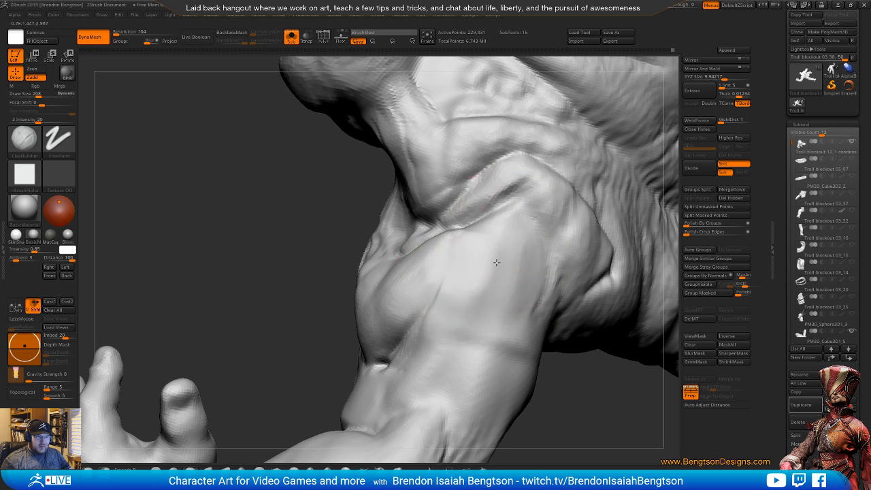
pyautogui.moveTo(498, 212)
pyautogui.mouseDown(button='right')
pyautogui.moveTo(518, 188)
pyautogui.moveTo(431, 299)
pyautogui.mouseUp(button='right')
pyautogui.moveTo(429, 298); pyautogui.dragTo(447, 304)
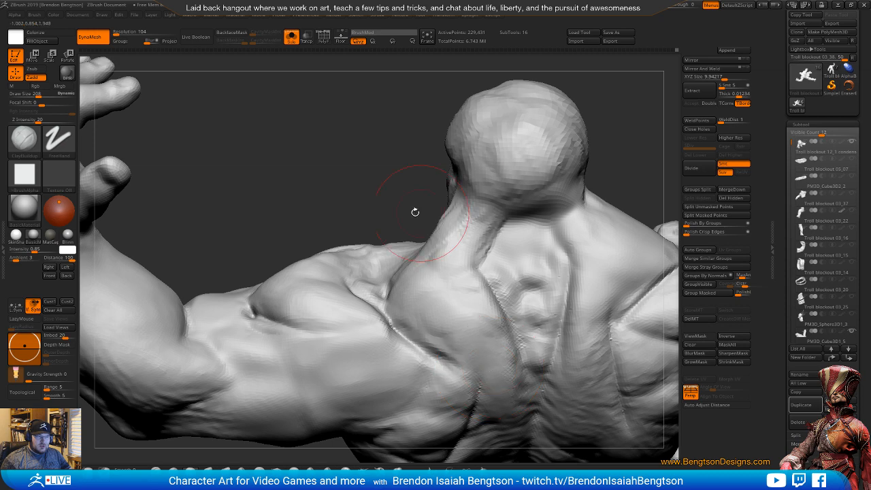
# - Build up the trapezius between the neck and the raised shoulder with ClayBuildup
pyautogui.moveTo(415, 211)
pyautogui.mouseDown()
pyautogui.moveTo(379, 168)
pyautogui.moveTo(389, 231)
pyautogui.mouseUp()
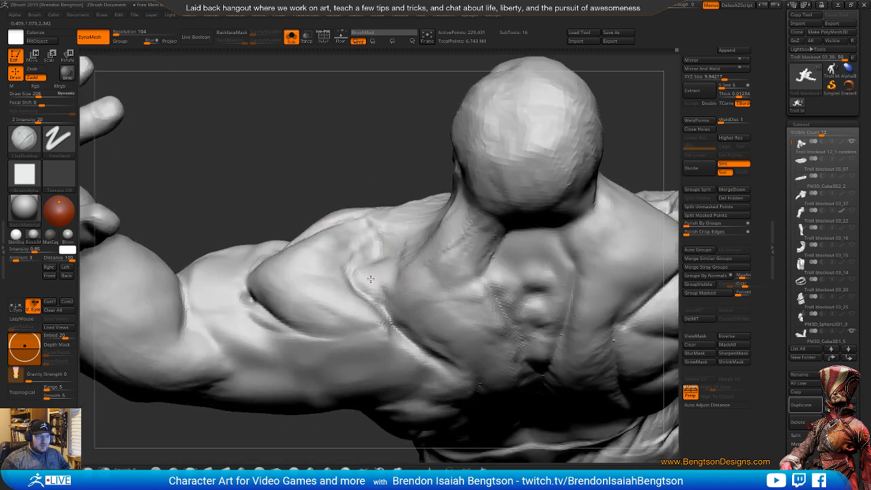
pyautogui.moveTo(392, 268); pyautogui.dragTo(434, 247)
pyautogui.moveTo(417, 257); pyautogui.dragTo(446, 239)
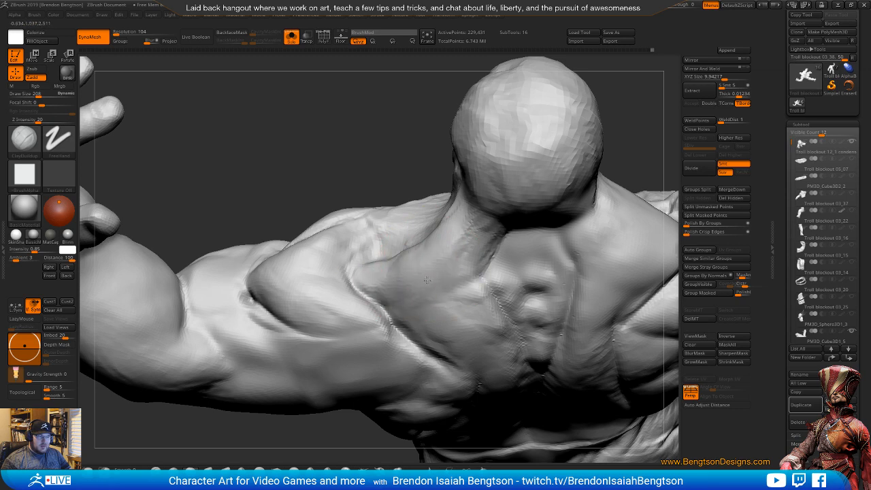
# - Carve the separation between the raised deltoid and the back of the upper arm with DamStandard at draw size 208
pyautogui.moveTo(385, 149)
pyautogui.mouseDown()
pyautogui.moveTo(378, 117)
pyautogui.moveTo(361, 192)
pyautogui.moveTo(349, 148)
pyautogui.mouseUp()
pyautogui.moveTo(424, 193)
pyautogui.mouseDown()
pyautogui.moveTo(400, 191)
pyautogui.moveTo(409, 195)
pyautogui.moveTo(402, 183)
pyautogui.moveTo(414, 197)
pyautogui.moveTo(391, 238)
pyautogui.mouseUp()
pyautogui.press('b')
pyautogui.press('d')
pyautogui.press('s')
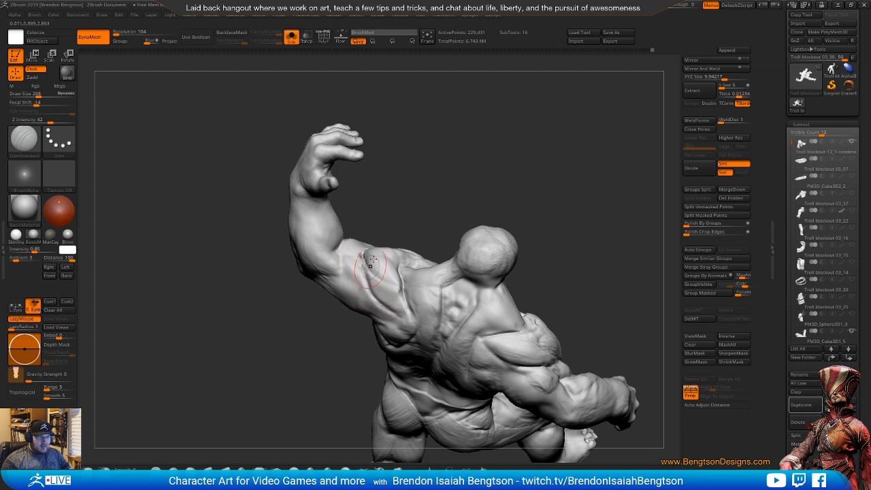
pyautogui.moveTo(417, 187)
pyautogui.mouseDown()
pyautogui.moveTo(460, 170)
pyautogui.moveTo(482, 144)
pyautogui.moveTo(470, 160)
pyautogui.mouseUp()
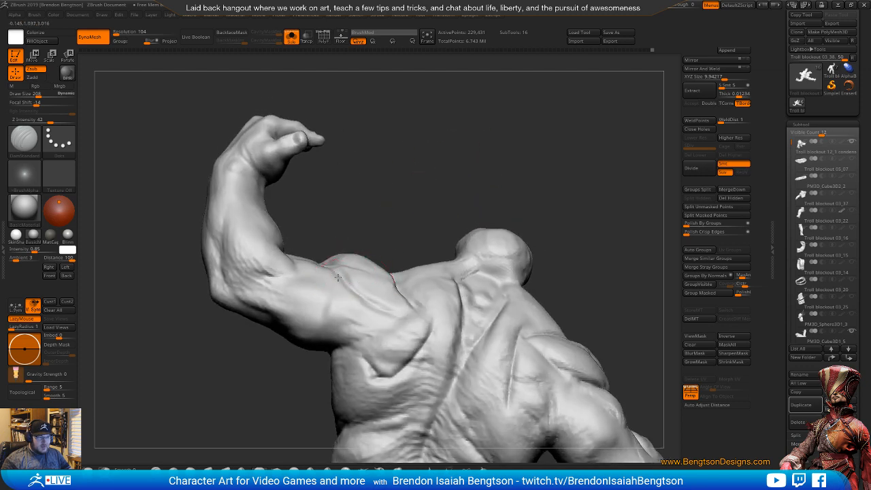
pyautogui.moveTo(363, 226); pyautogui.dragTo(347, 319)
# - Add volume behind the raised deltoid with ClayBuildup and adjust its shape with Move Topological
pyautogui.press('b')
pyautogui.press('c')
pyautogui.press('b')
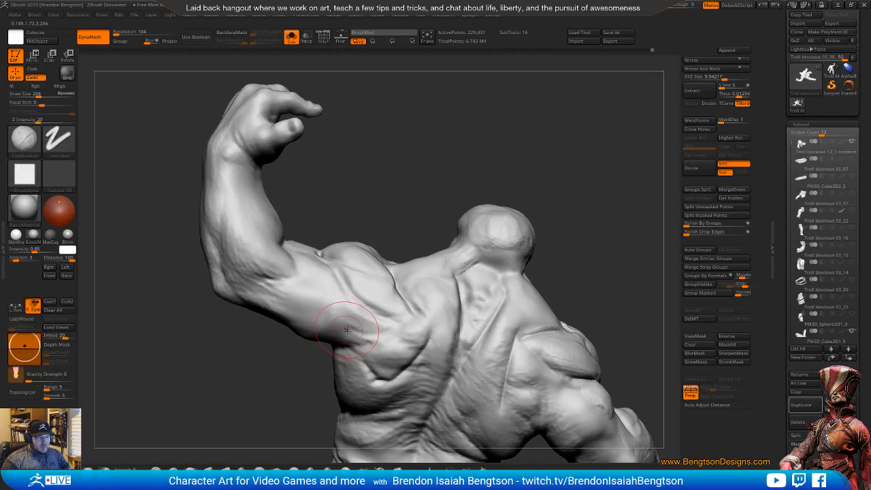
pyautogui.press('b')
pyautogui.press('m')
pyautogui.press('t')
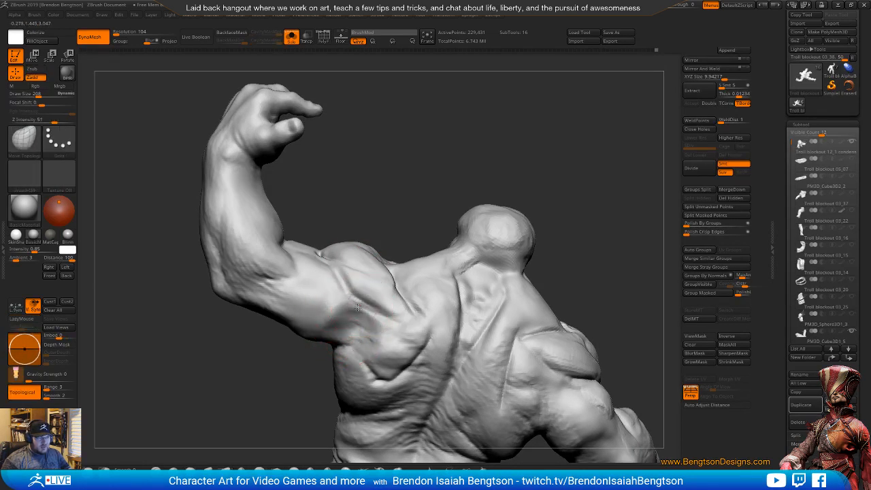
# - Build up the rear and side of the raised deltoid with ClayBuildup at draw size 208
pyautogui.moveTo(409, 206)
pyautogui.mouseDown()
pyautogui.moveTo(437, 193)
pyautogui.moveTo(438, 162)
pyautogui.mouseUp()
pyautogui.press('b')
pyautogui.press('c')
pyautogui.press('b')
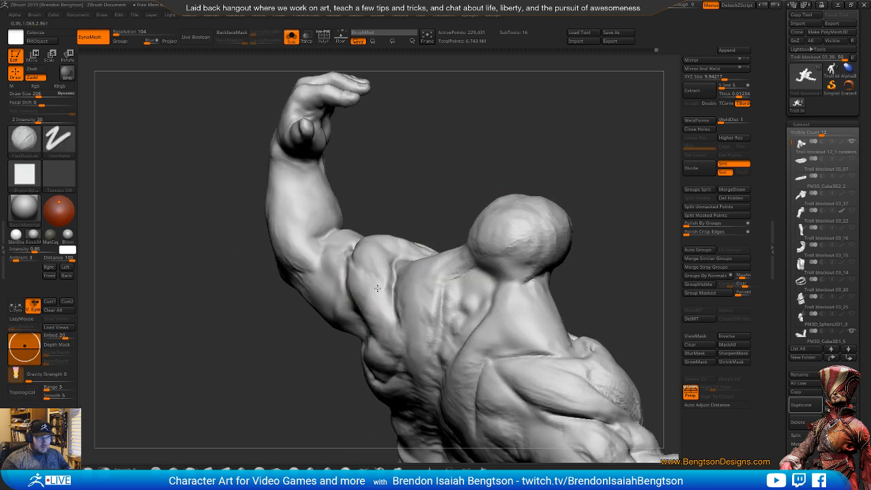
pyautogui.moveTo(376, 288)
pyautogui.mouseDown()
pyautogui.moveTo(542, 211)
pyautogui.moveTo(564, 298)
pyautogui.moveTo(581, 191)
pyautogui.moveTo(414, 252)
pyautogui.mouseUp()
# - Adjust the rear contour of the raised shoulder with Move Topological at draw size 222
pyautogui.press('b')
pyautogui.press('m')
pyautogui.press('t')
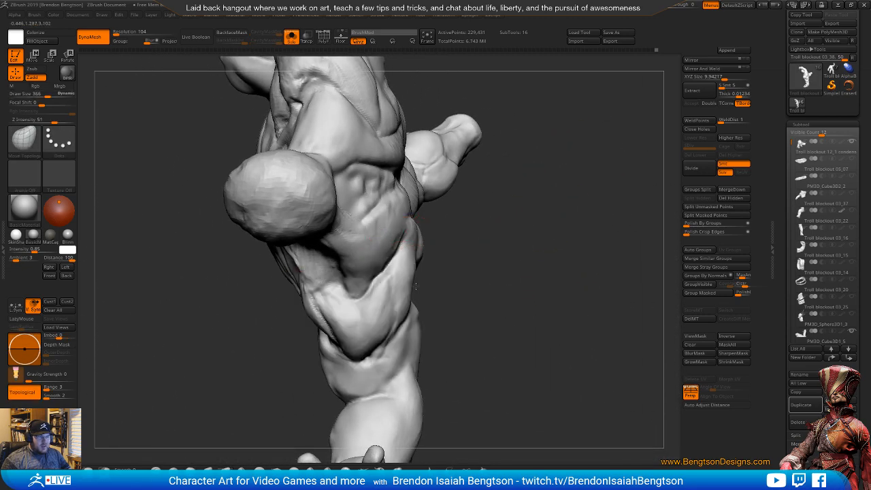
pyautogui.press('space')
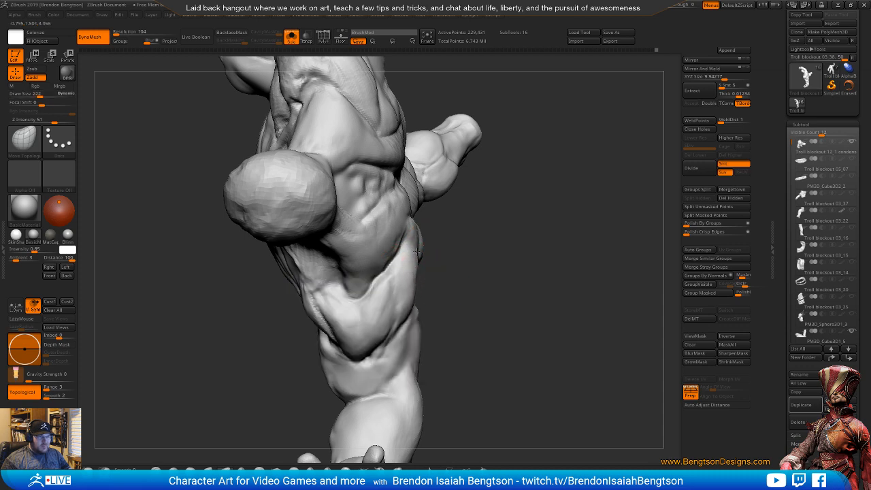
pyautogui.moveTo(410, 257)
pyautogui.mouseDown()
pyautogui.moveTo(510, 262)
pyautogui.moveTo(444, 378)
pyautogui.moveTo(512, 243)
pyautogui.moveTo(497, 312)
pyautogui.moveTo(470, 252)
pyautogui.moveTo(527, 247)
pyautogui.moveTo(557, 231)
pyautogui.moveTo(516, 285)
pyautogui.moveTo(529, 321)
pyautogui.moveTo(464, 274)
pyautogui.mouseUp()
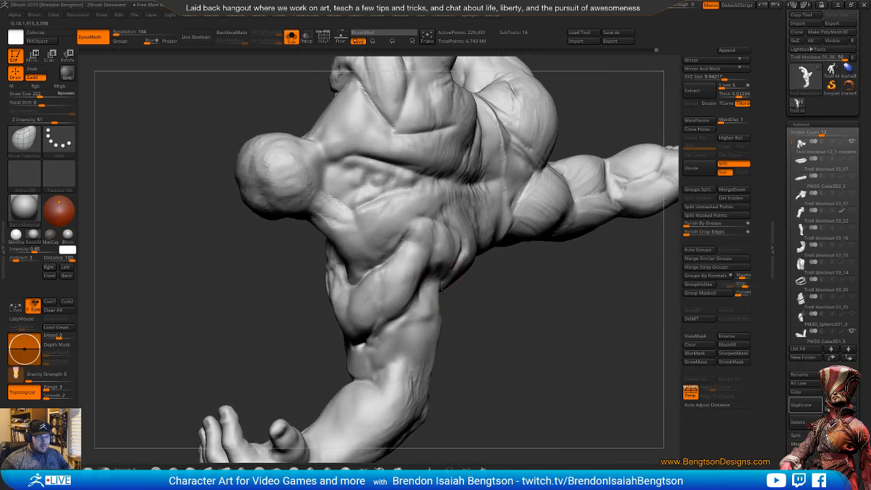
# - Carve the raised deltoid's rear lower border with DamStandard at draw size 222 and adjust its lower tip with Move Topological
pyautogui.moveTo(457, 309); pyautogui.dragTo(470, 334)
pyautogui.hotkey('ctrl', '2')
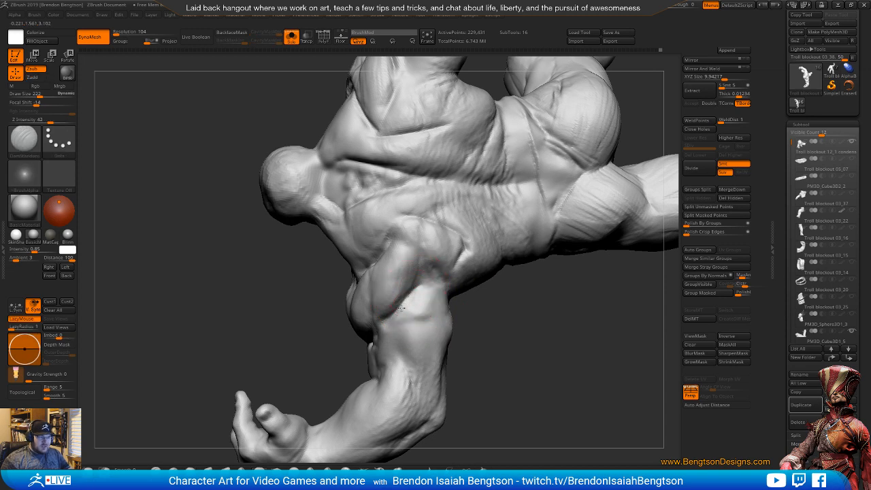
pyautogui.moveTo(488, 309); pyautogui.dragTo(509, 371)
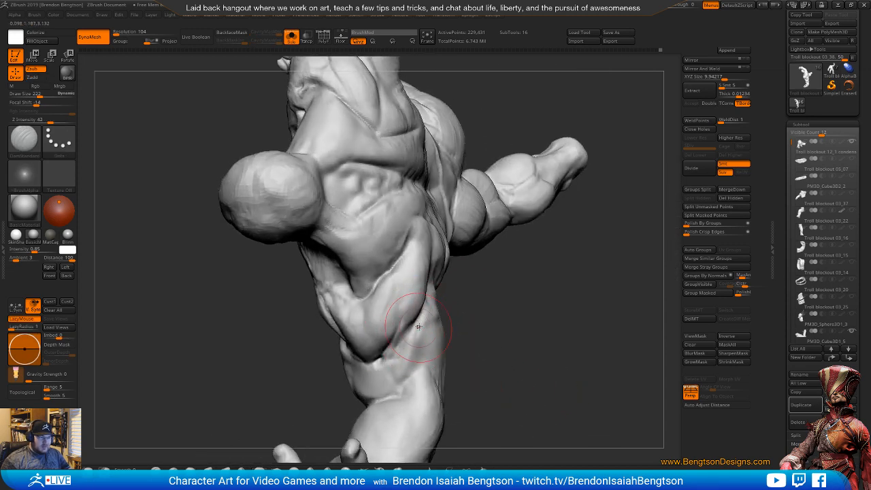
pyautogui.moveTo(468, 341); pyautogui.dragTo(415, 346)
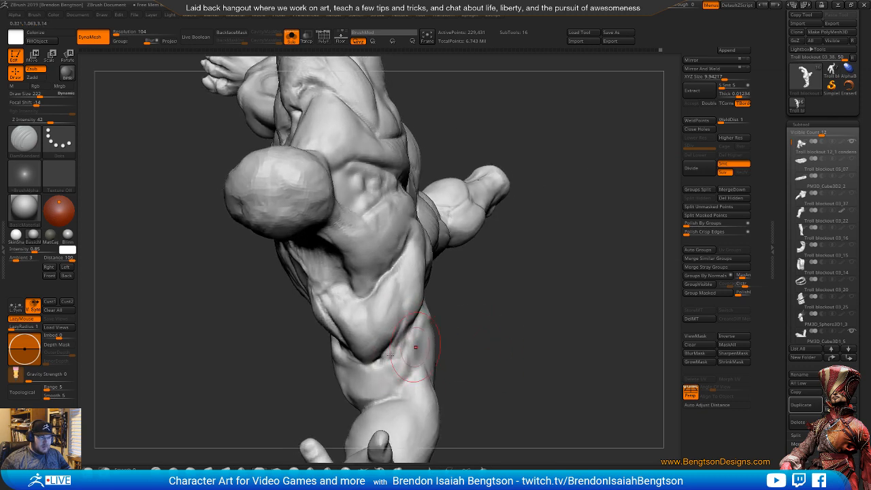
pyautogui.press('b')
pyautogui.press('m')
pyautogui.press('t')
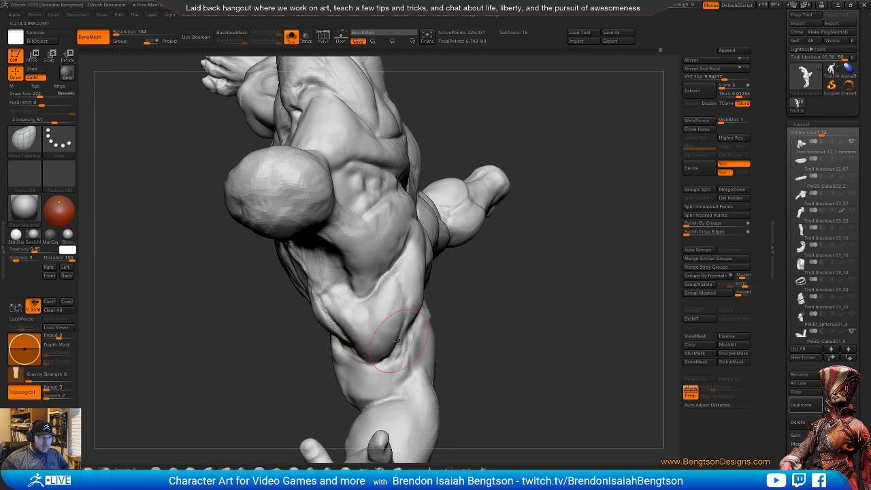
# - Sharpen the crease around the raised deltoid's insertion with DamStandard at draw size 163 and focal shift 15
pyautogui.moveTo(454, 340); pyautogui.dragTo(442, 303)
pyautogui.press('b')
pyautogui.press('d')
pyautogui.press('s')
pyautogui.press('space')
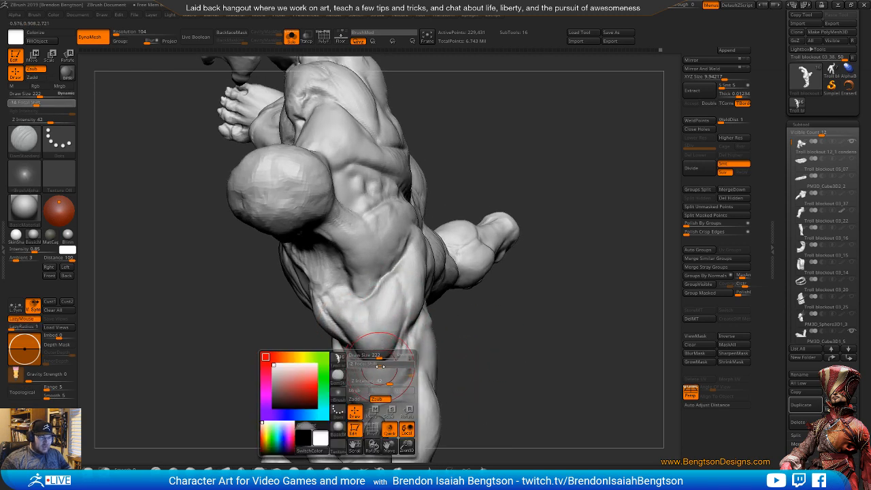
pyautogui.moveTo(379, 366); pyautogui.dragTo(375, 356)
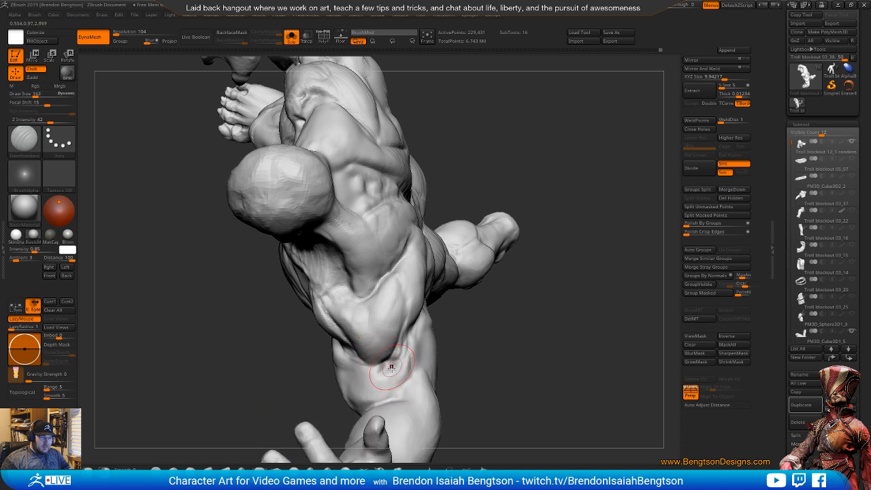
# - Build up the upper arm around and below the raised deltoid's insertion with ClayBuildup at draw size 163
pyautogui.press('b')
pyautogui.press('c')
pyautogui.press('b')
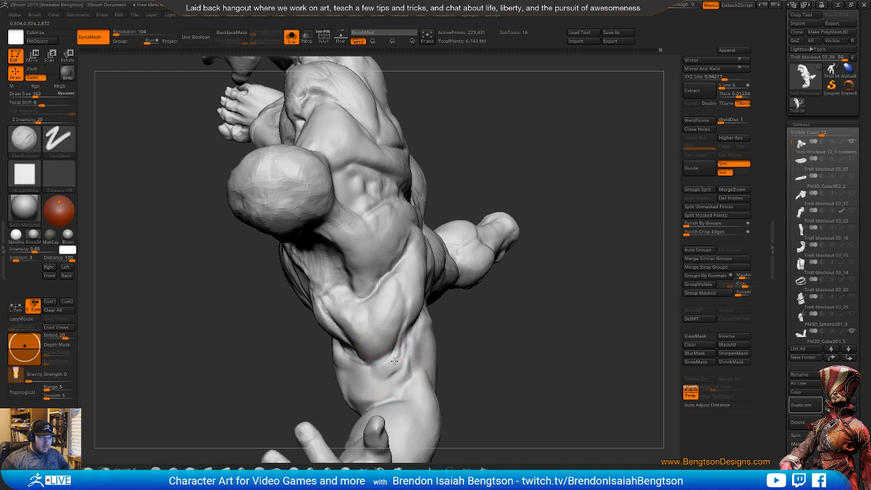
pyautogui.moveTo(450, 350)
pyautogui.mouseDown()
pyautogui.moveTo(472, 354)
pyautogui.moveTo(509, 297)
pyautogui.mouseUp()
pyautogui.moveTo(368, 323)
pyautogui.mouseDown()
pyautogui.moveTo(357, 335)
pyautogui.moveTo(346, 324)
pyautogui.moveTo(366, 368)
pyautogui.mouseUp()
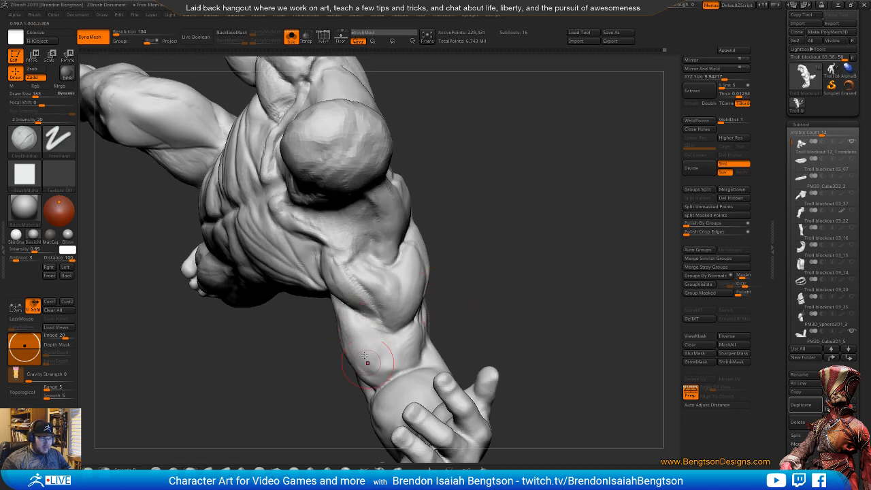
# - Shift the front deltoid head's lower border on the raised arm with Move Topological at draw size 109
pyautogui.moveTo(491, 306); pyautogui.dragTo(525, 278)
pyautogui.press('b')
pyautogui.press('m')
pyautogui.press('t')
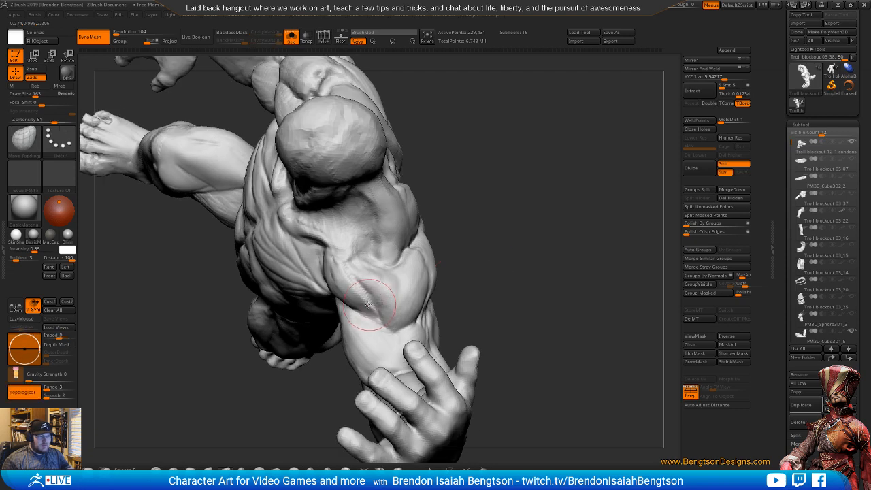
pyautogui.press('space')
pyautogui.moveTo(361, 304); pyautogui.dragTo(355, 304)
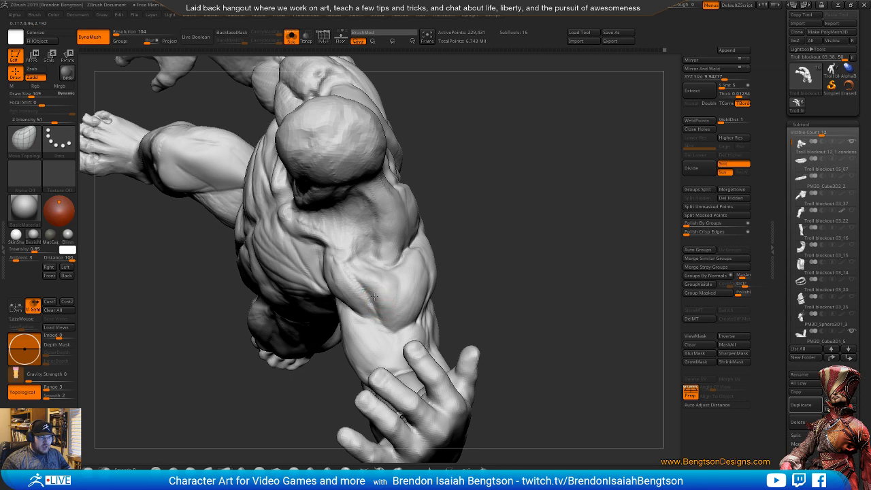
pyautogui.press('space')
pyautogui.moveTo(384, 295)
pyautogui.mouseDown()
pyautogui.moveTo(394, 296)
pyautogui.moveTo(378, 300)
pyautogui.mouseUp()
pyautogui.press('space')
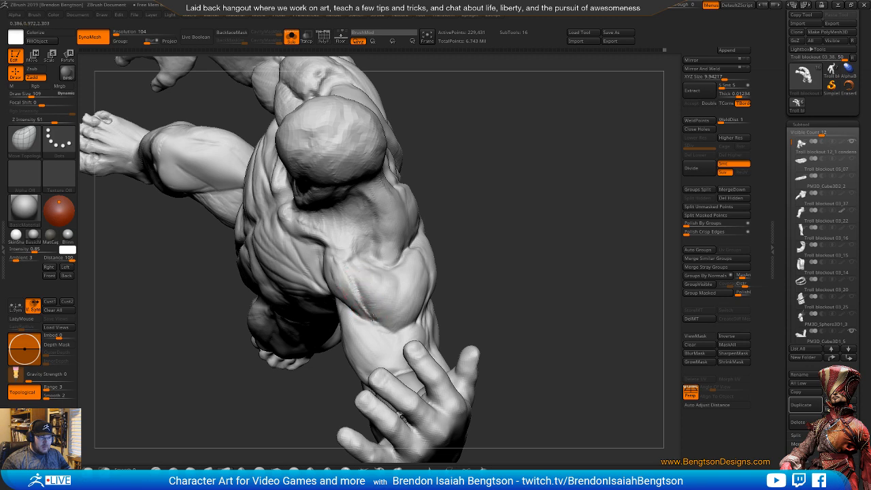
pyautogui.moveTo(372, 319); pyautogui.dragTo(373, 320)
# - Carve the lower border and the separations between the raised deltoid's heads with DamStandard at draw size 109
pyautogui.moveTo(522, 265); pyautogui.dragTo(485, 269)
pyautogui.press('b')
pyautogui.press('d')
pyautogui.press('s')
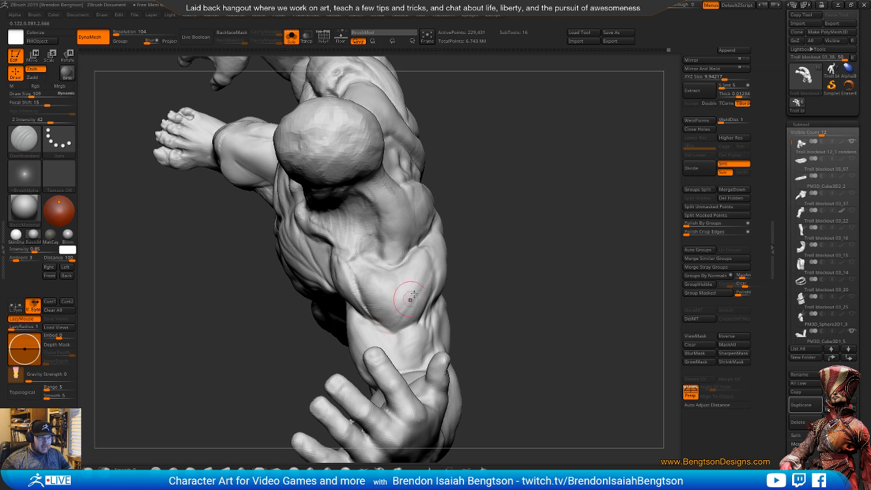
pyautogui.moveTo(431, 293); pyautogui.dragTo(404, 327)
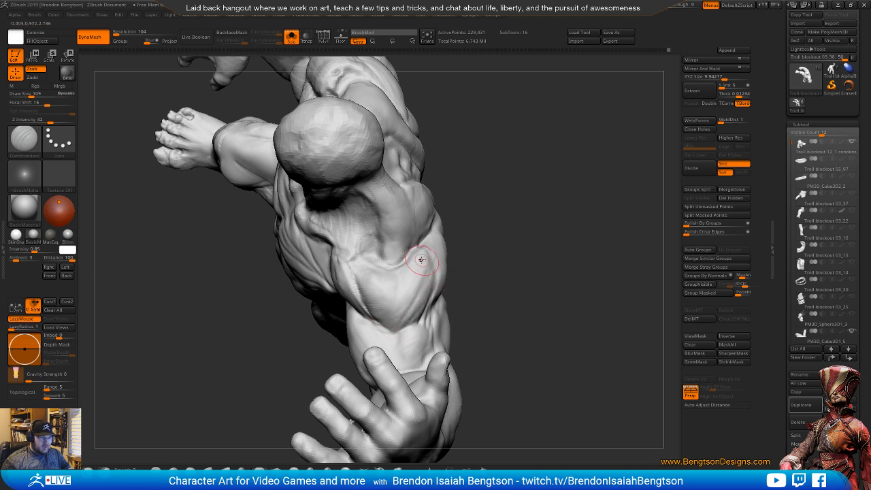
pyautogui.moveTo(396, 276); pyautogui.dragTo(396, 305)
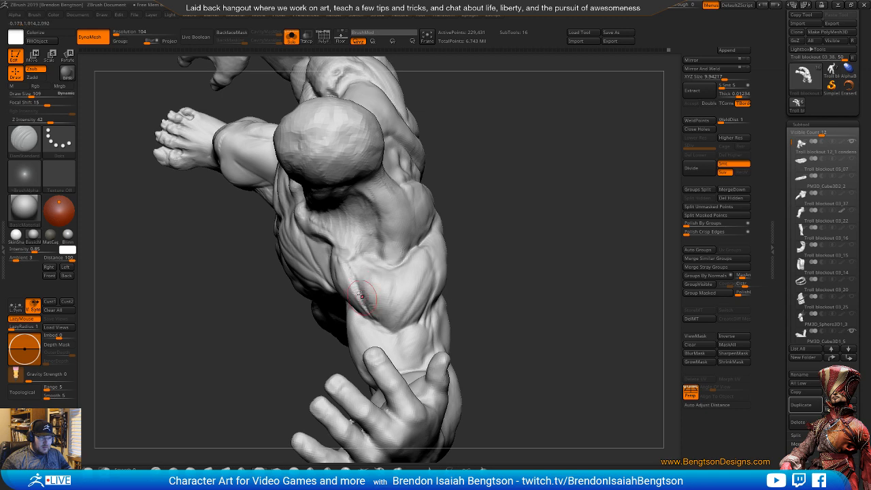
pyautogui.moveTo(442, 310); pyautogui.dragTo(393, 339, button='right')
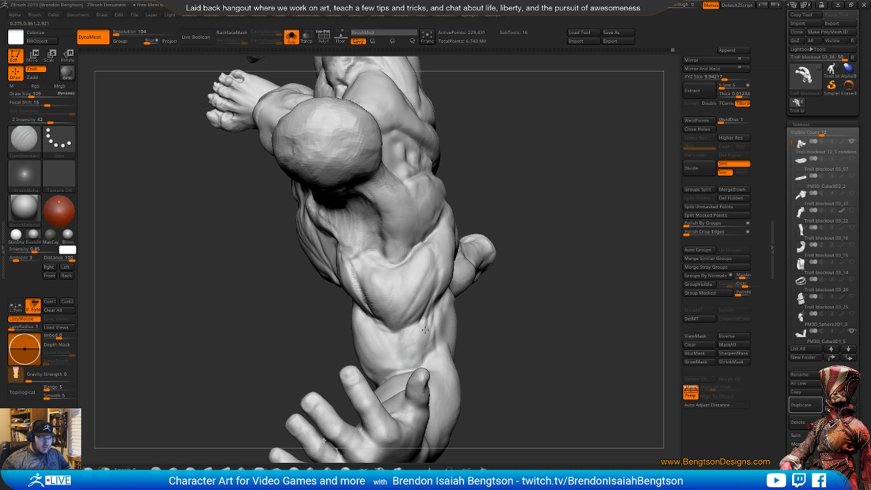
# - Build up the upper arm just below the raised deltoid's insertion with ClayBuildup at draw size 109
pyautogui.moveTo(423, 343); pyautogui.dragTo(452, 301, button='right')
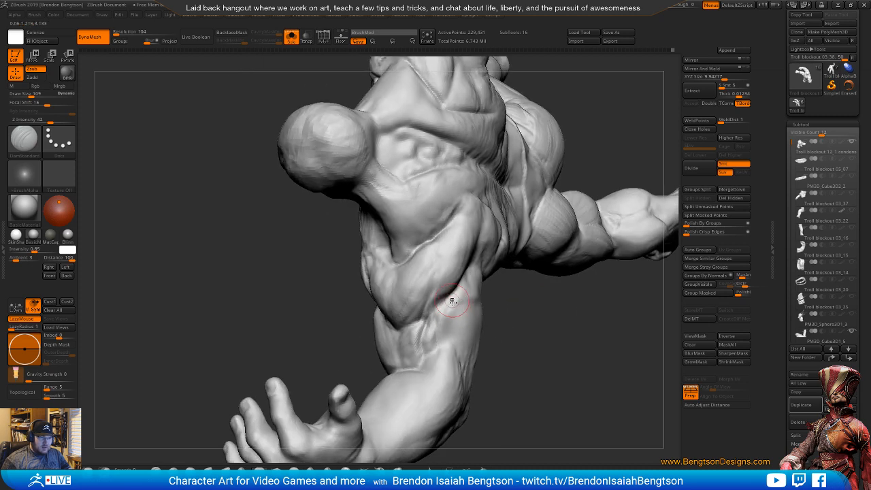
pyautogui.press('b')
pyautogui.press('c')
pyautogui.press('b')
pyautogui.moveTo(468, 299)
pyautogui.mouseDown()
pyautogui.moveTo(466, 280)
pyautogui.moveTo(450, 333)
pyautogui.moveTo(449, 323)
pyautogui.moveTo(451, 356)
pyautogui.moveTo(446, 323)
pyautogui.mouseUp()
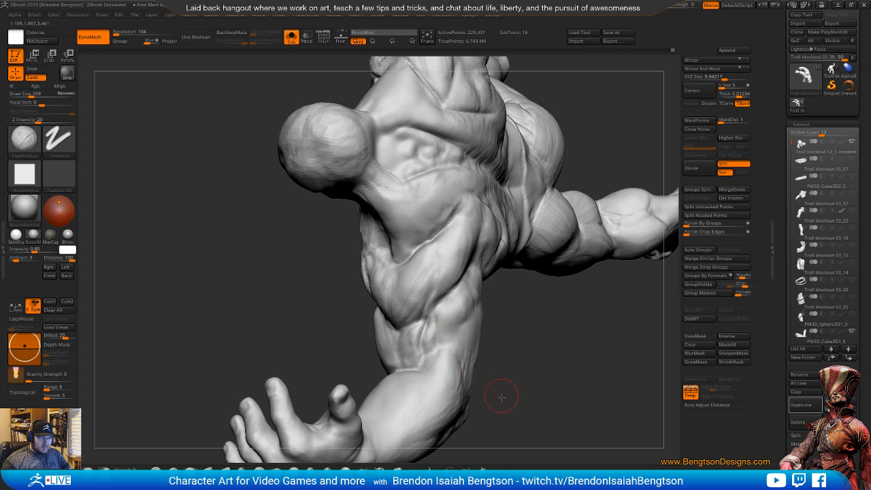
# - Carve the groove between the upper-arm muscles below the raised deltoid with DamStandard at draw size 109
pyautogui.moveTo(501, 396); pyautogui.dragTo(512, 402)
pyautogui.press('b')
pyautogui.press('d')
pyautogui.press('s')
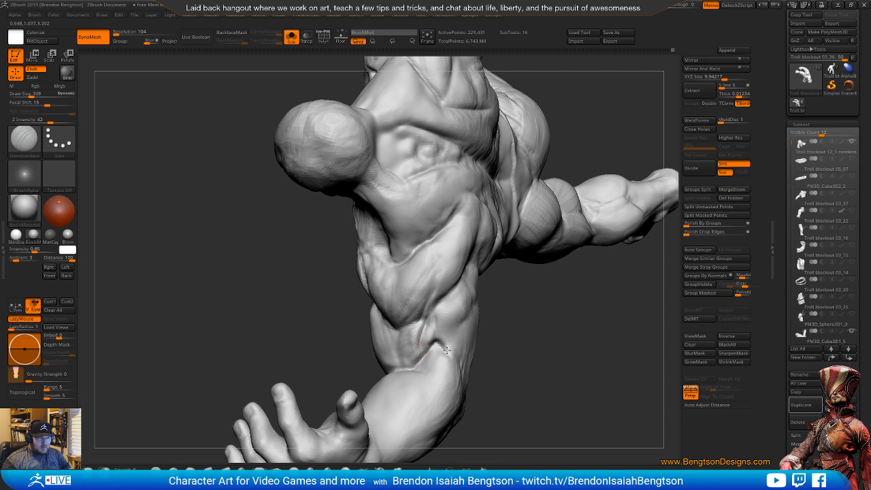
pyautogui.moveTo(522, 357); pyautogui.dragTo(469, 342)
# - Add volume to the outer side of the raised upper arm with ClayBuildup at draw size 109
pyautogui.press('b')
pyautogui.press('c')
pyautogui.press('b')
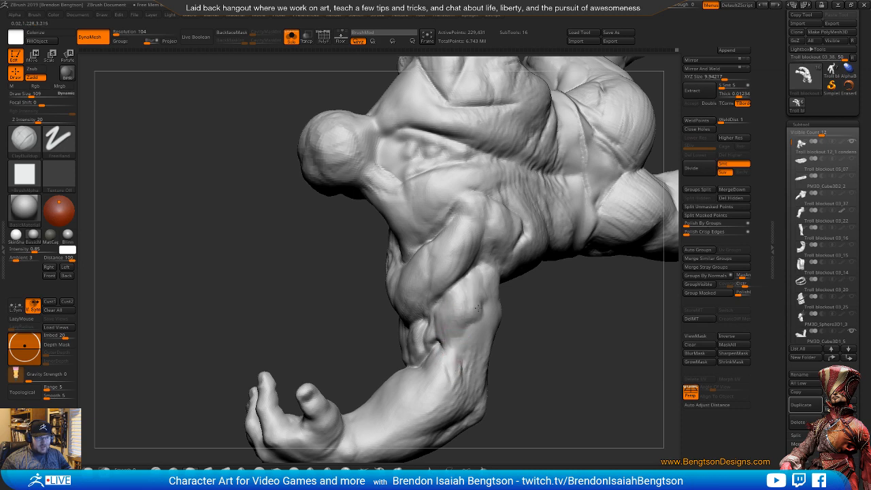
pyautogui.moveTo(546, 331); pyautogui.dragTo(519, 304)
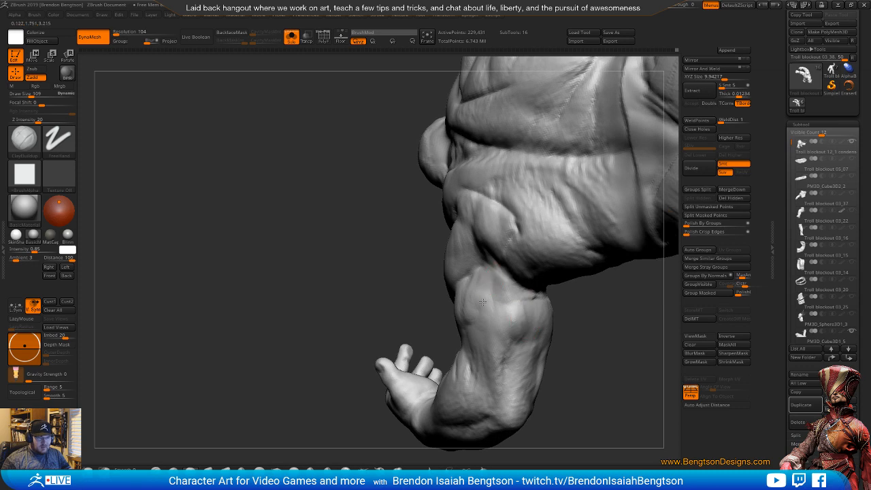
# - Carve a long separation down the triceps on the raised upper arm with DamStandard at draw size 109
pyautogui.press('b')
pyautogui.press('d')
pyautogui.press('s')
pyautogui.moveTo(593, 389); pyautogui.dragTo(577, 367)
pyautogui.moveTo(525, 295); pyautogui.dragTo(519, 336)
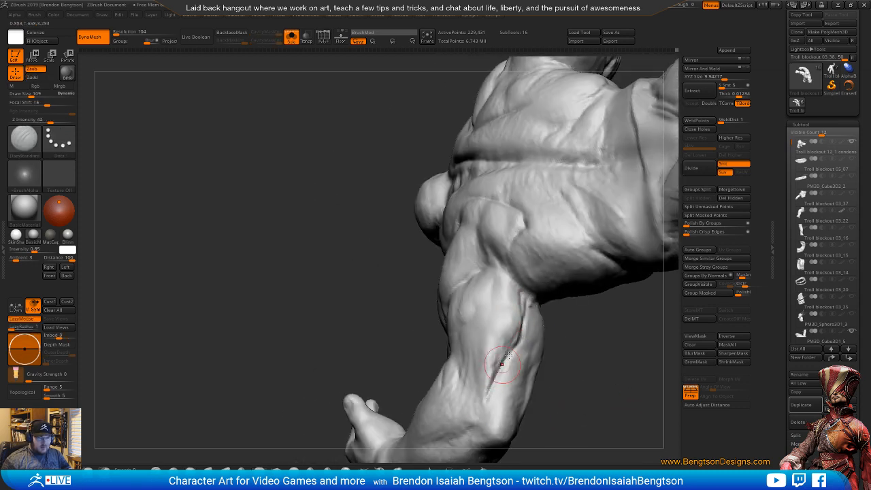
pyautogui.moveTo(575, 385)
pyautogui.mouseDown()
pyautogui.moveTo(594, 389)
pyautogui.moveTo(602, 419)
pyautogui.moveTo(570, 422)
pyautogui.moveTo(550, 397)
pyautogui.moveTo(531, 332)
pyautogui.moveTo(519, 379)
pyautogui.moveTo(528, 413)
pyautogui.moveTo(566, 429)
pyautogui.moveTo(579, 301)
pyautogui.moveTo(569, 273)
pyautogui.mouseUp()
# - Reshape the raised upper arm's triceps silhouette with Move Topological at draw size 322
pyautogui.press('b')
pyautogui.press('m')
pyautogui.press('t')
pyautogui.press('space')
pyautogui.moveTo(497, 279)
pyautogui.mouseDown()
pyautogui.moveTo(512, 278)
pyautogui.moveTo(504, 278)
pyautogui.mouseUp()
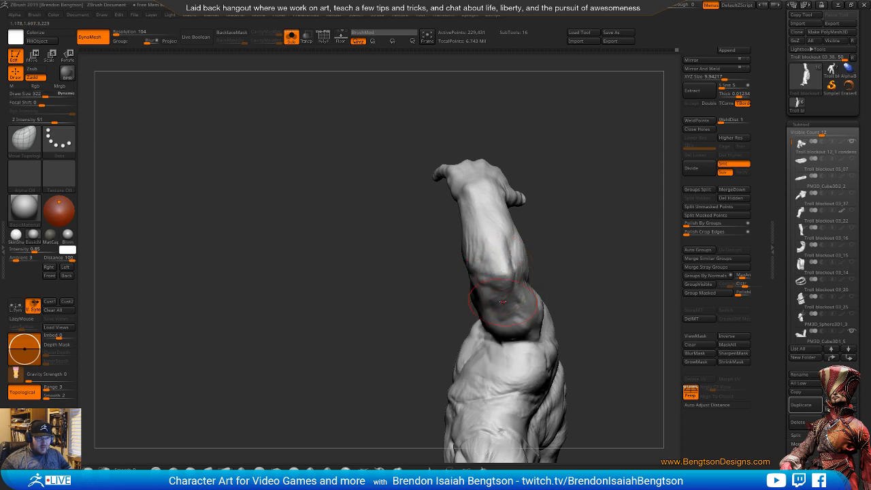
pyautogui.moveTo(576, 261); pyautogui.dragTo(575, 199)
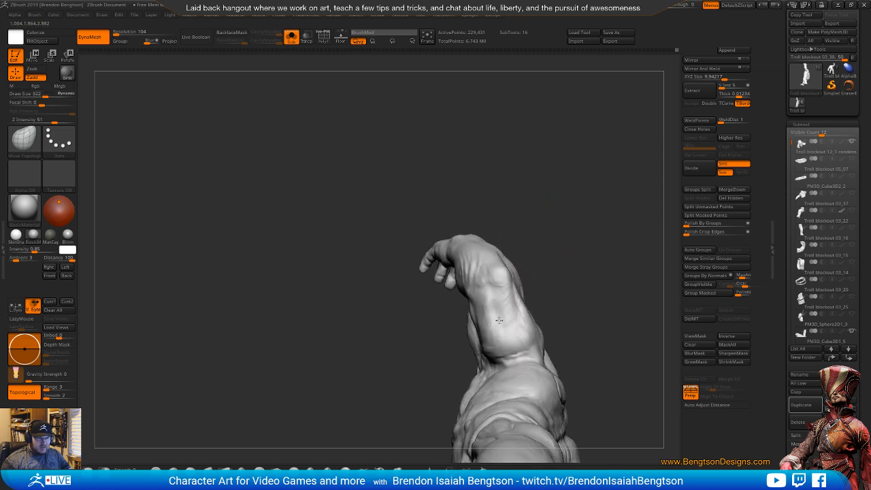
pyautogui.moveTo(596, 233); pyautogui.dragTo(575, 238)
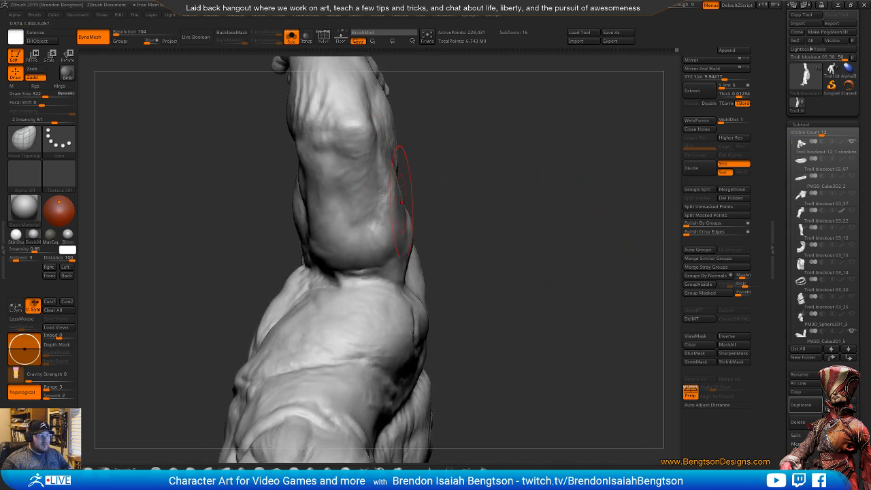
pyautogui.moveTo(402, 202); pyautogui.dragTo(410, 230)
# - Refine the triceps contour near the raised shoulder with Move Topological at draw size 215
pyautogui.press('space')
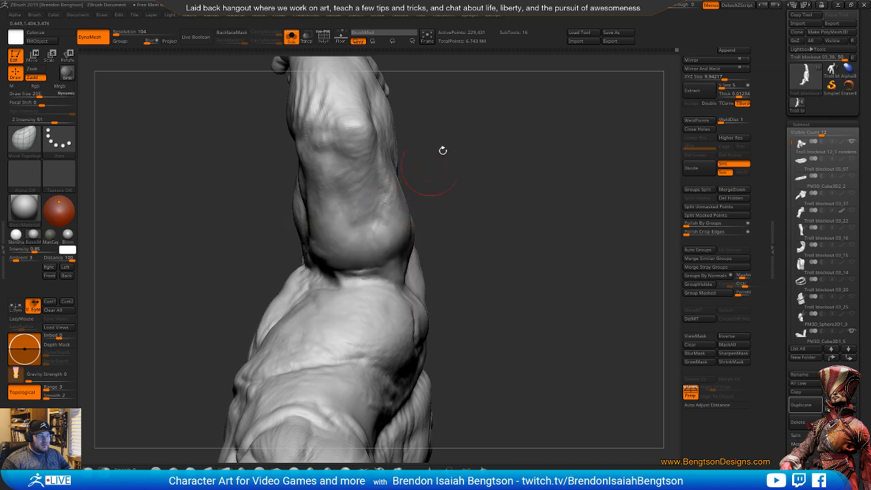
pyautogui.moveTo(443, 151); pyautogui.dragTo(412, 247)
pyautogui.moveTo(445, 361); pyautogui.dragTo(389, 253)
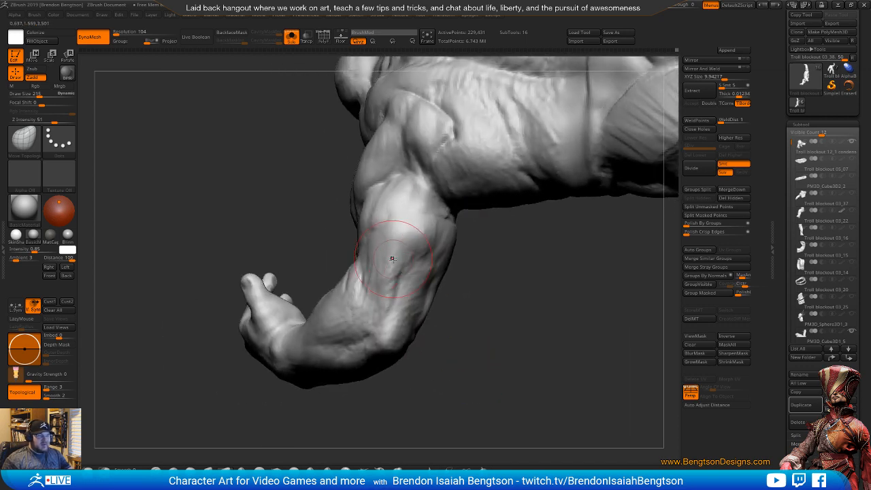
# - Build up the raised arm's triceps and deltoid surfaces with ClayBuildup at draw size 215
pyautogui.press('b')
pyautogui.press('c')
pyautogui.press('b')
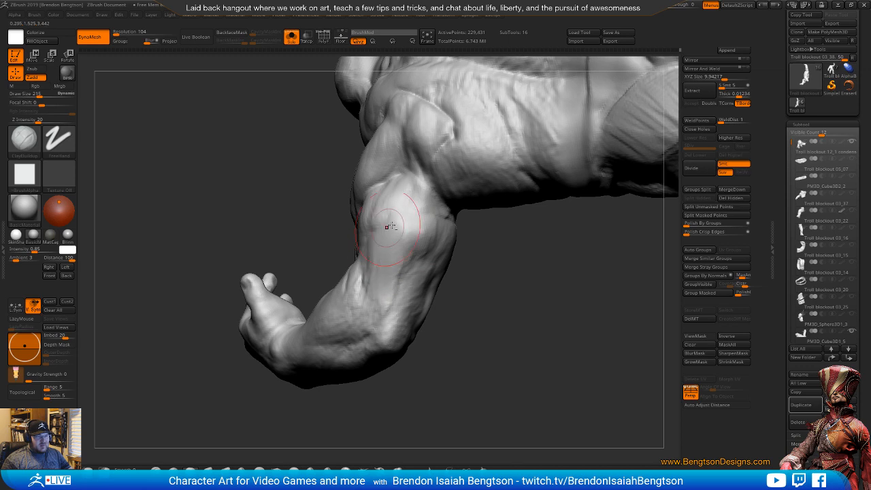
pyautogui.moveTo(386, 226); pyautogui.dragTo(373, 207)
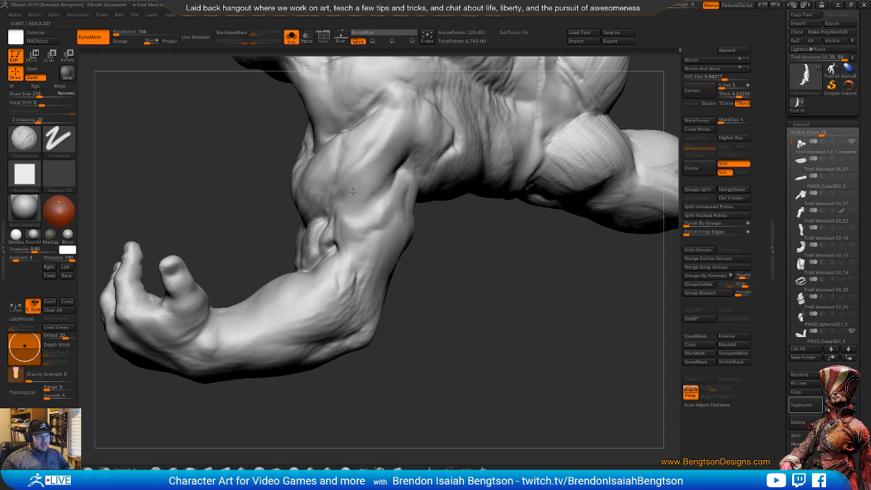
pyautogui.moveTo(352, 191); pyautogui.dragTo(400, 124)
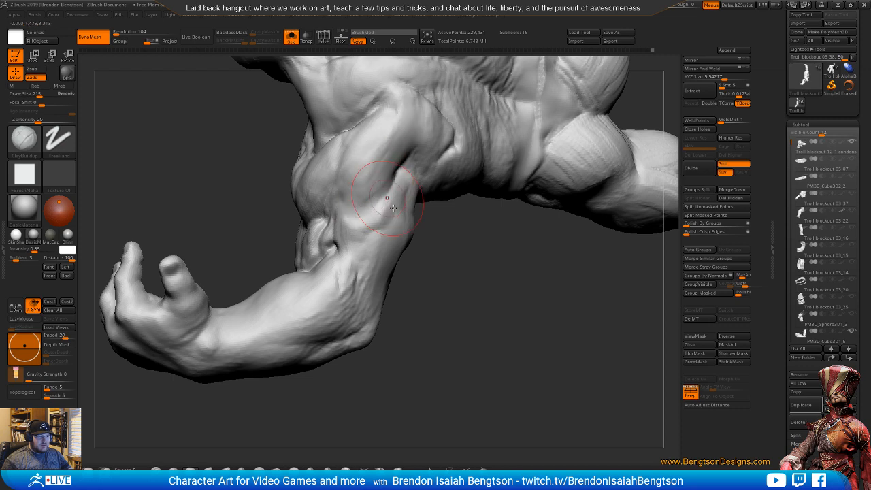
pyautogui.moveTo(452, 304)
pyautogui.mouseDown()
pyautogui.moveTo(465, 319)
pyautogui.moveTo(453, 271)
pyautogui.mouseUp()
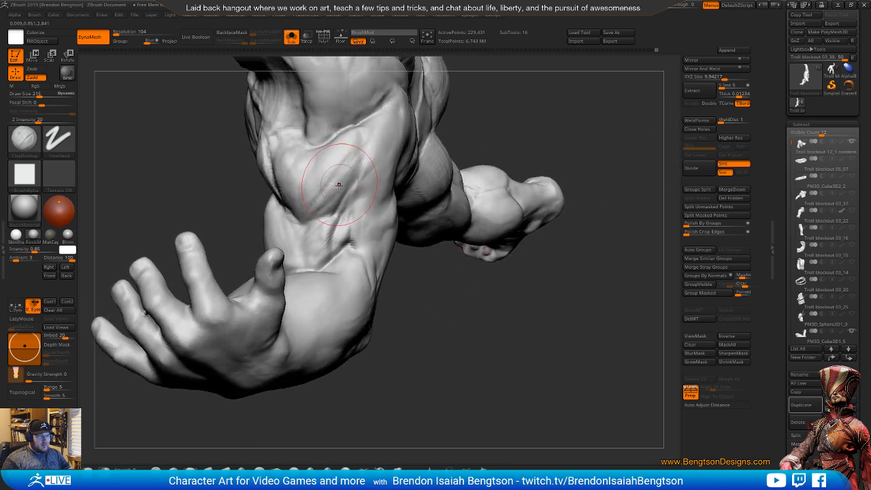
# - Adjust the raised deltoid's lower border with Move Topological at draw size 215 and smooth the upper-arm groove beneath it
pyautogui.press('b')
pyautogui.press('m')
pyautogui.press('t')
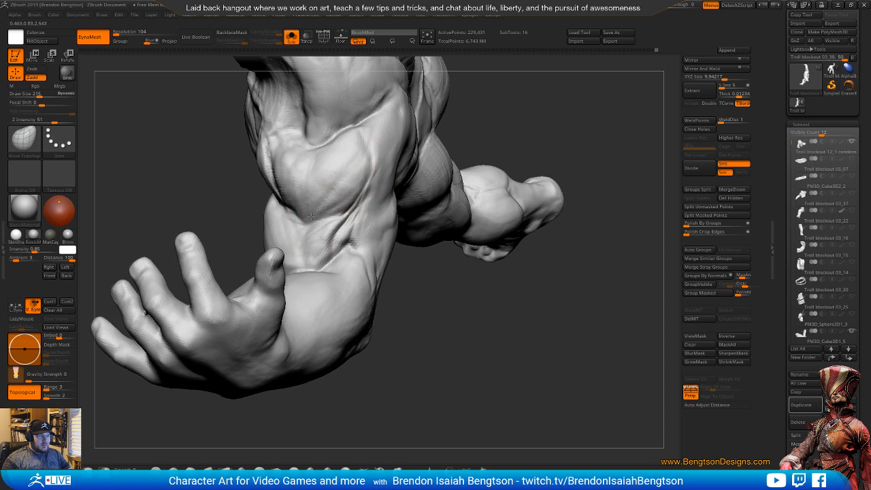
pyautogui.moveTo(409, 285); pyautogui.dragTo(333, 255)
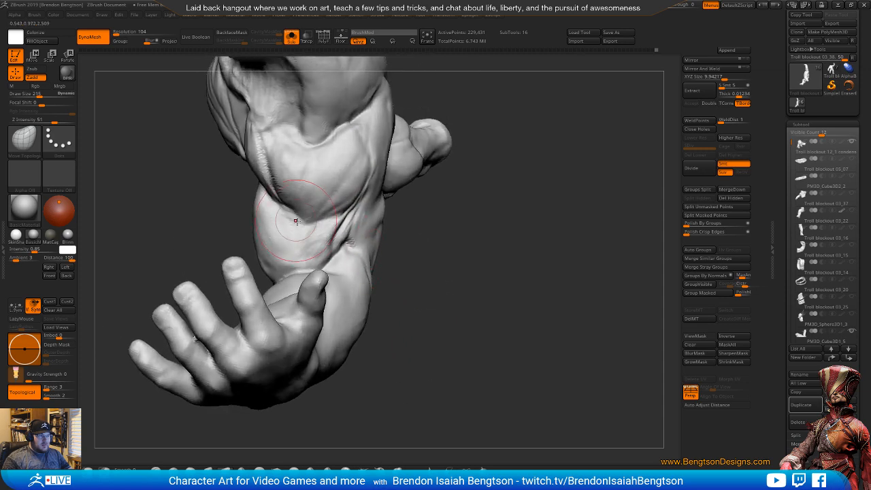
pyautogui.moveTo(278, 194); pyautogui.dragTo(291, 190)
pyautogui.moveTo(436, 262); pyautogui.dragTo(409, 276)
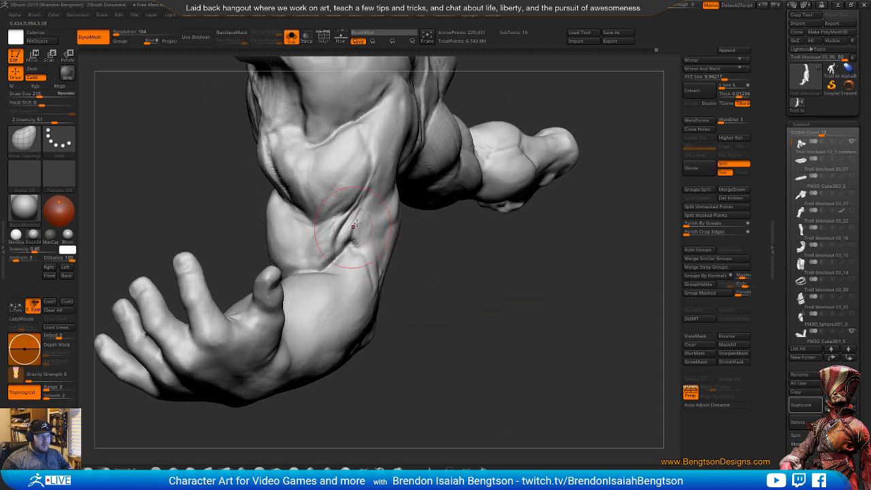
pyautogui.keyDown('shift'); pyautogui.moveTo(340, 235); pyautogui.dragTo(343, 252); pyautogui.keyUp('shift')
pyautogui.moveTo(484, 313)
pyautogui.mouseDown()
pyautogui.moveTo(442, 320)
pyautogui.moveTo(430, 306)
pyautogui.moveTo(446, 231)
pyautogui.mouseUp()
# - Compare the lowered arm's deltoid insertion with the labelled outer-arm muscle diagram in the browser's arm brachialis image results
pyautogui.press('b')
pyautogui.press('d')
pyautogui.press('s')
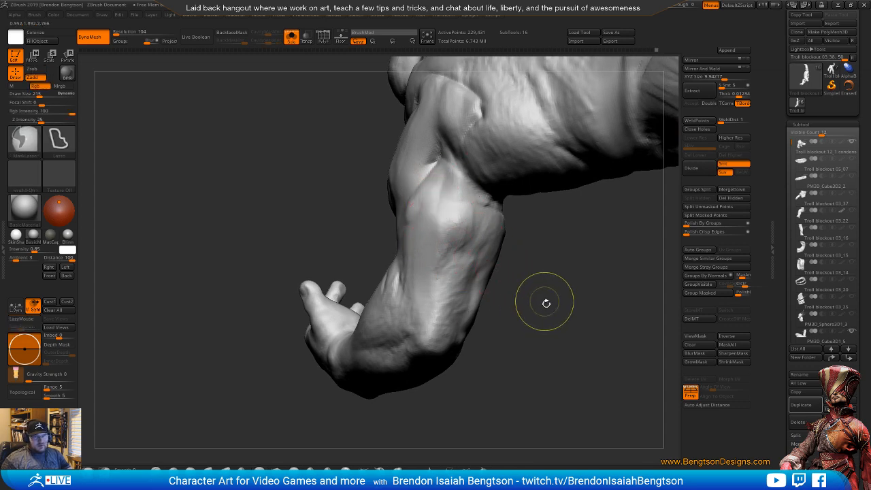
pyautogui.moveTo(546, 303)
pyautogui.mouseDown()
pyautogui.moveTo(555, 341)
pyautogui.moveTo(545, 361)
pyautogui.moveTo(480, 316)
pyautogui.moveTo(509, 330)
pyautogui.moveTo(499, 297)
pyautogui.moveTo(542, 305)
pyautogui.moveTo(551, 197)
pyautogui.moveTo(490, 79)
pyautogui.moveTo(584, 241)
pyautogui.moveTo(558, 248)
pyautogui.mouseUp()
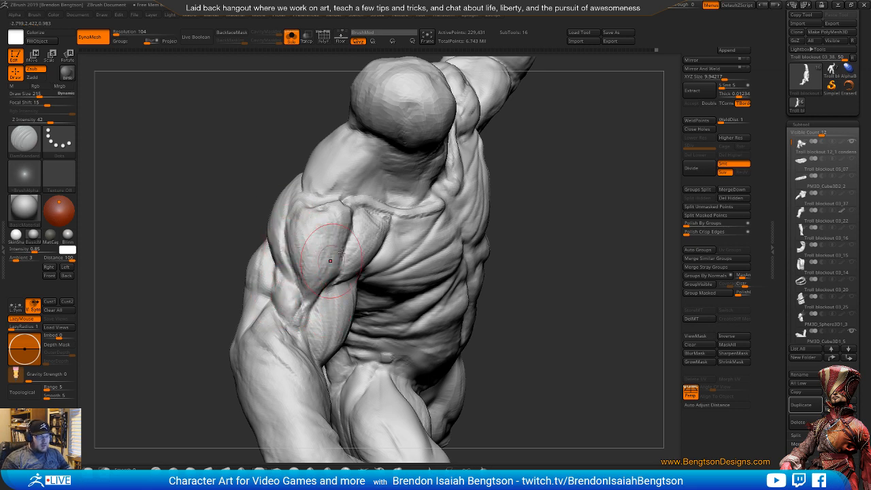
pyautogui.moveTo(566, 243); pyautogui.dragTo(522, 230)
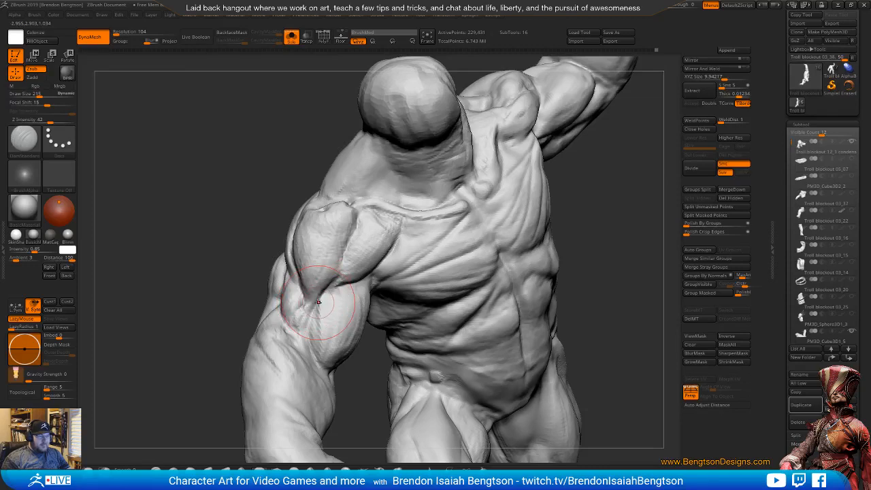
pyautogui.moveTo(240, 277)
pyautogui.mouseDown()
pyautogui.moveTo(194, 276)
pyautogui.moveTo(266, 285)
pyautogui.mouseUp()
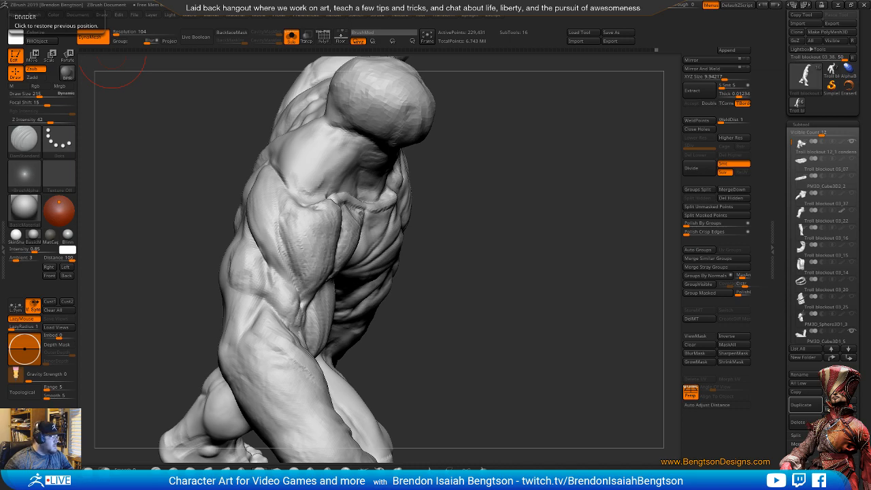
pyautogui.moveTo(0, 65); pyautogui.dragTo(702, 20)
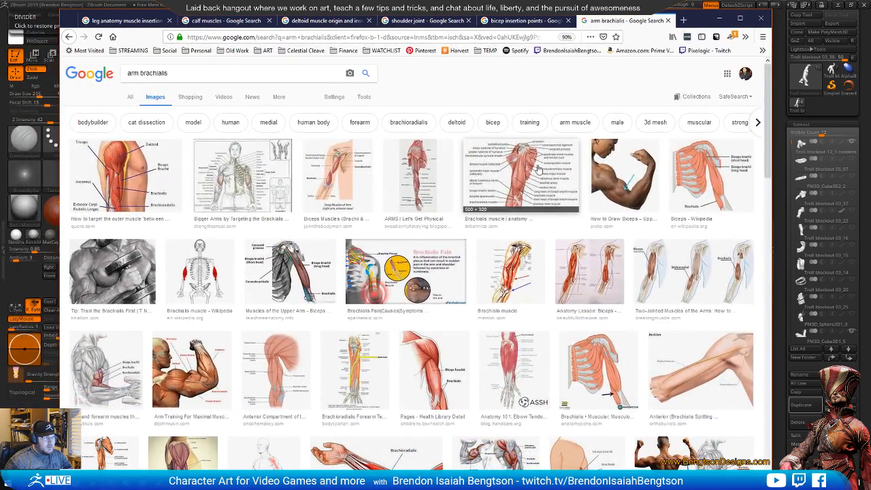
pyautogui.click(128, 185)
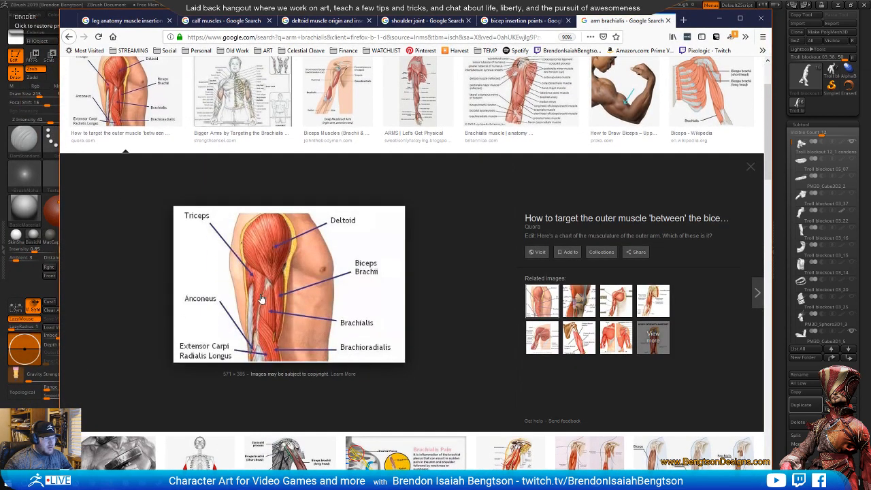
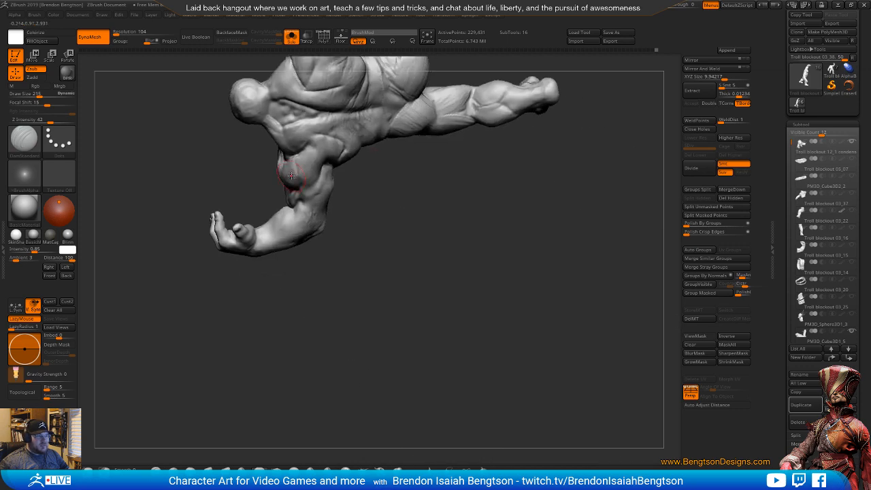
# - Build up the brachialis form below the raised deltoid's insertion with ClayBuildup at draw size 109
pyautogui.moveTo(476, 293)
pyautogui.mouseDown()
pyautogui.moveTo(524, 238)
pyautogui.moveTo(511, 252)
pyautogui.mouseUp()
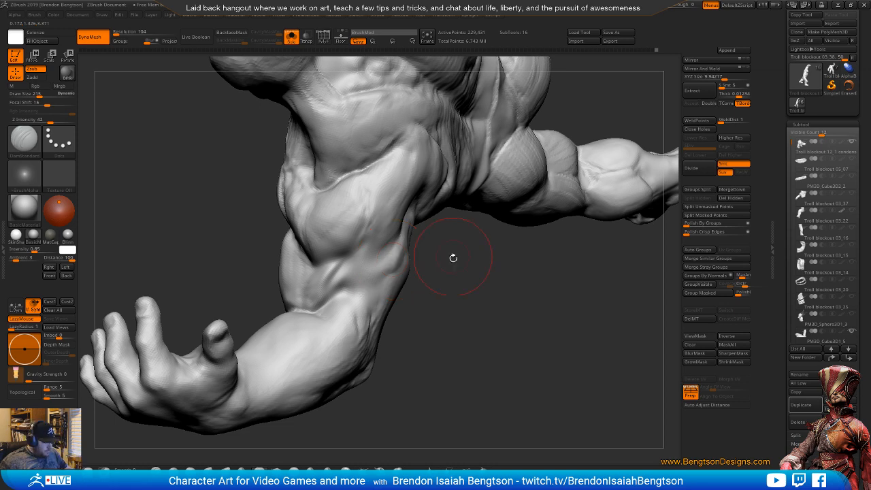
pyautogui.moveTo(467, 332)
pyautogui.mouseDown()
pyautogui.moveTo(496, 282)
pyautogui.moveTo(530, 251)
pyautogui.moveTo(535, 295)
pyautogui.moveTo(516, 249)
pyautogui.moveTo(506, 268)
pyautogui.moveTo(426, 268)
pyautogui.mouseUp()
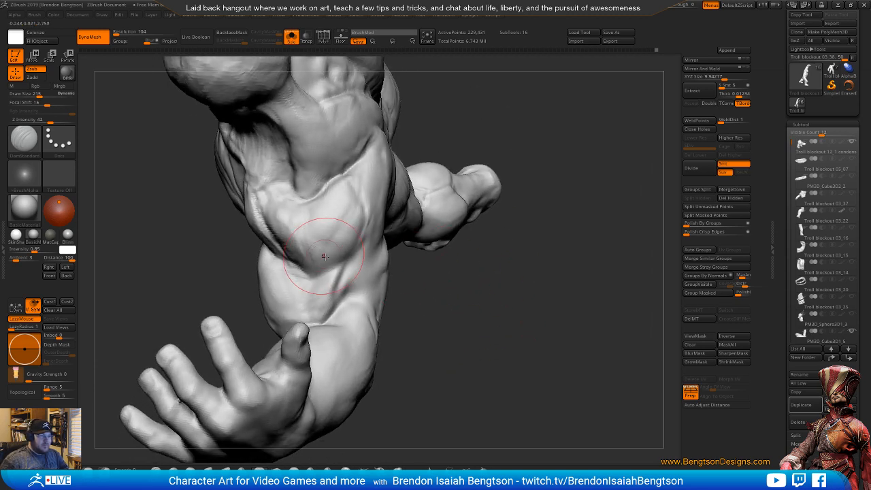
pyautogui.moveTo(456, 327); pyautogui.dragTo(422, 292)
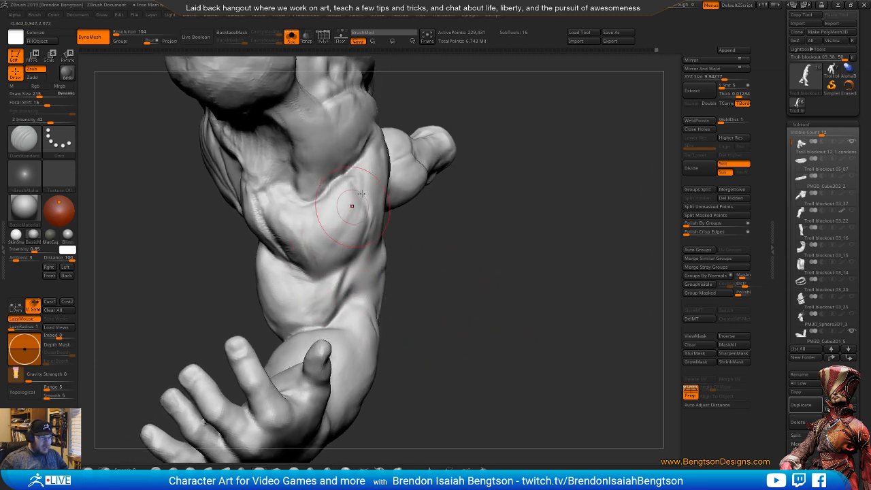
pyautogui.press('space')
pyautogui.moveTo(357, 224)
pyautogui.mouseDown()
pyautogui.moveTo(349, 224)
pyautogui.moveTo(345, 264)
pyautogui.moveTo(317, 282)
pyautogui.moveTo(344, 280)
pyautogui.moveTo(333, 292)
pyautogui.moveTo(351, 299)
pyautogui.mouseUp()
pyautogui.press('b')
pyautogui.press('c')
pyautogui.press('b')
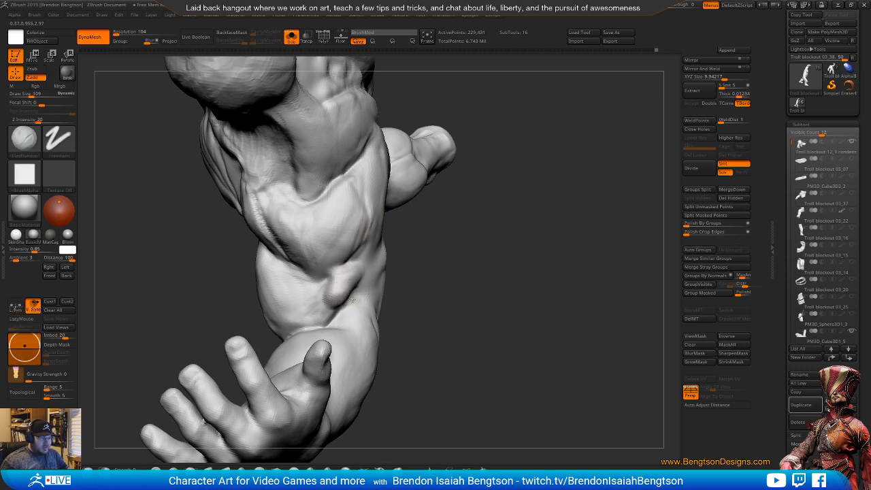
pyautogui.moveTo(466, 317); pyautogui.dragTo(397, 327)
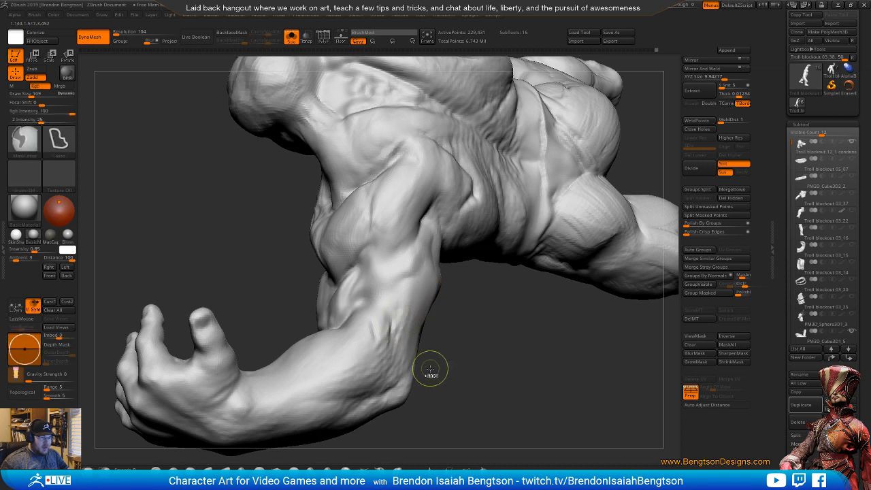
# - Define the brachialis edges beneath the raised deltoid with DamStandard at draw size 109 and focal shift 15
pyautogui.keyDown('alt'); pyautogui.moveTo(428, 366); pyautogui.dragTo(477, 377); pyautogui.keyUp('alt')
pyautogui.press('b')
pyautogui.press('d')
pyautogui.press('s')
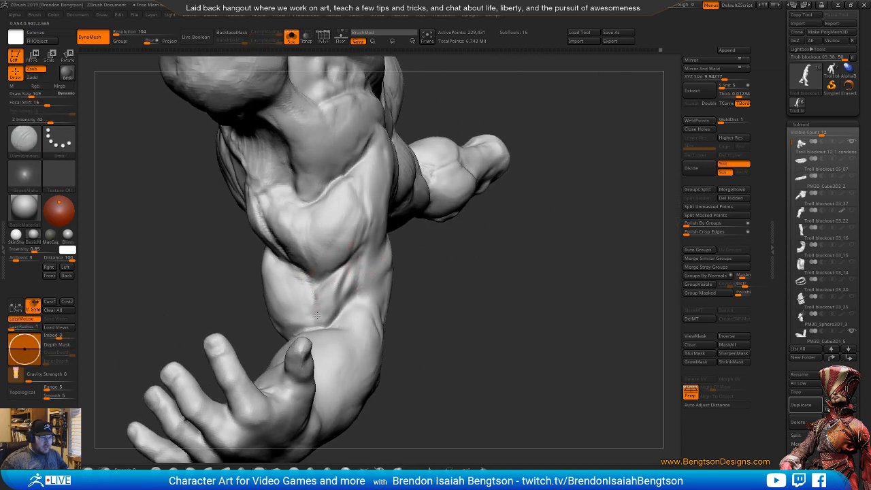
pyautogui.moveTo(361, 305)
pyautogui.mouseDown()
pyautogui.moveTo(342, 313)
pyautogui.moveTo(353, 307)
pyautogui.mouseUp()
pyautogui.moveTo(501, 299)
pyautogui.mouseDown()
pyautogui.moveTo(519, 274)
pyautogui.moveTo(520, 310)
pyautogui.moveTo(502, 264)
pyautogui.mouseUp()
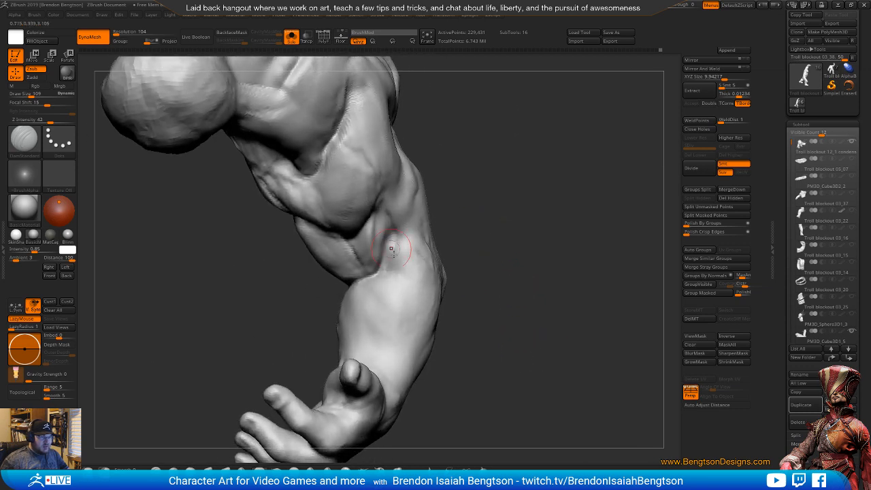
# - Add clay over the raised upper arm toward the elbow crease with ClayBuildup at draw size 109
pyautogui.press('b')
pyautogui.press('c')
pyautogui.press('b')
pyautogui.moveTo(398, 262)
pyautogui.mouseDown()
pyautogui.moveTo(385, 274)
pyautogui.moveTo(411, 245)
pyautogui.moveTo(393, 282)
pyautogui.moveTo(403, 291)
pyautogui.moveTo(391, 329)
pyautogui.mouseUp()
pyautogui.moveTo(472, 262)
pyautogui.mouseDown()
pyautogui.moveTo(509, 236)
pyautogui.moveTo(472, 238)
pyautogui.moveTo(488, 206)
pyautogui.moveTo(464, 208)
pyautogui.moveTo(486, 225)
pyautogui.moveTo(476, 235)
pyautogui.moveTo(499, 233)
pyautogui.moveTo(487, 195)
pyautogui.moveTo(423, 198)
pyautogui.mouseUp()
# - Carve the groove between the triceps heads and their lower edge on the raised upper arm with DamStandard at draw size 109
pyautogui.press('2')
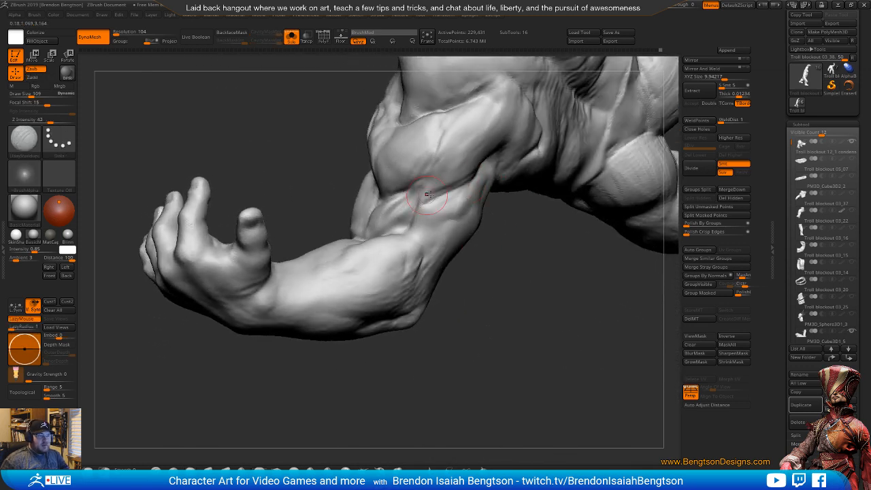
pyautogui.moveTo(507, 290)
pyautogui.mouseDown()
pyautogui.moveTo(482, 218)
pyautogui.moveTo(504, 257)
pyautogui.moveTo(512, 239)
pyautogui.mouseUp()
pyautogui.moveTo(503, 169); pyautogui.dragTo(500, 234)
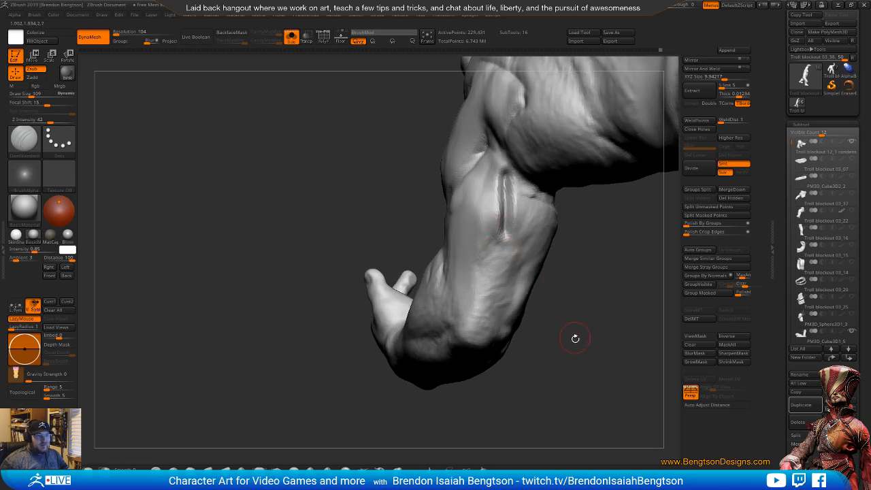
pyautogui.moveTo(575, 338)
pyautogui.mouseDown()
pyautogui.moveTo(561, 256)
pyautogui.moveTo(561, 347)
pyautogui.moveTo(567, 279)
pyautogui.moveTo(525, 226)
pyautogui.moveTo(548, 267)
pyautogui.moveTo(544, 300)
pyautogui.moveTo(555, 258)
pyautogui.moveTo(562, 283)
pyautogui.moveTo(545, 325)
pyautogui.mouseUp()
pyautogui.moveTo(443, 330); pyautogui.dragTo(412, 345)
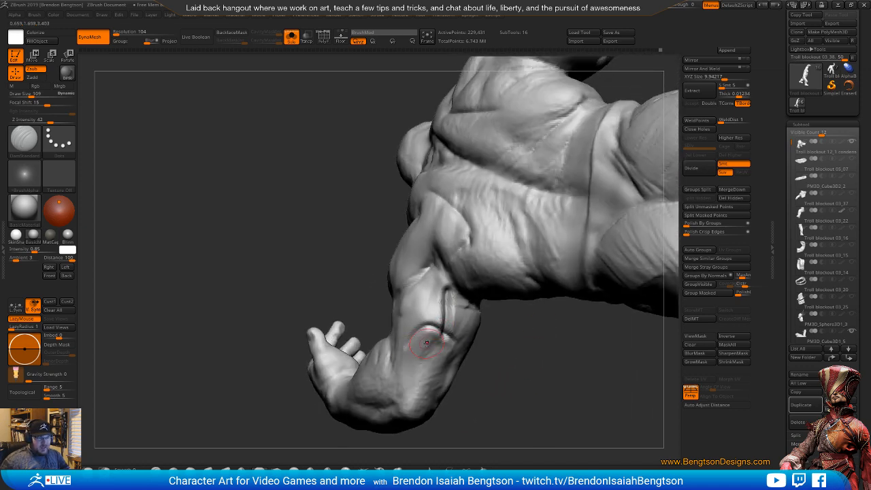
pyautogui.moveTo(515, 326); pyautogui.dragTo(504, 378)
pyautogui.moveTo(443, 328); pyautogui.dragTo(463, 370)
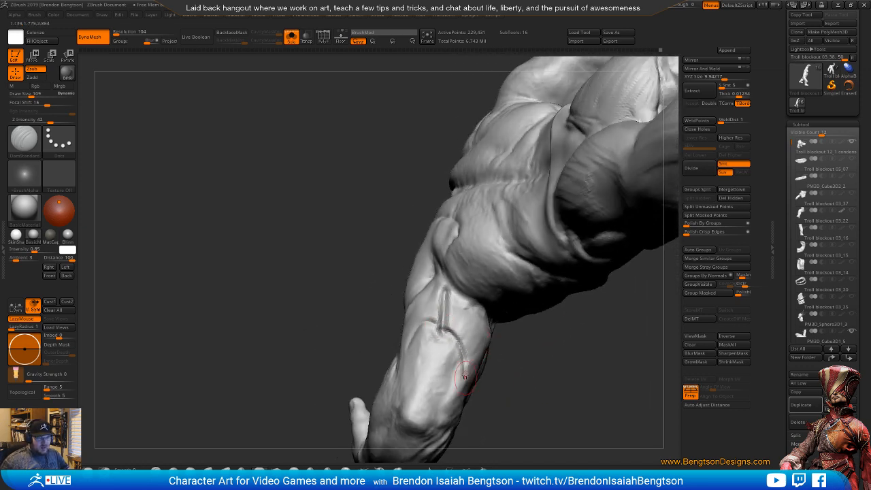
# - Undo the last triceps edge stroke and re-carve the lower end of the groove between the heads
pyautogui.moveTo(501, 401)
pyautogui.mouseDown()
pyautogui.moveTo(513, 388)
pyautogui.moveTo(497, 297)
pyautogui.moveTo(485, 292)
pyautogui.mouseUp()
pyautogui.press('ctrl')
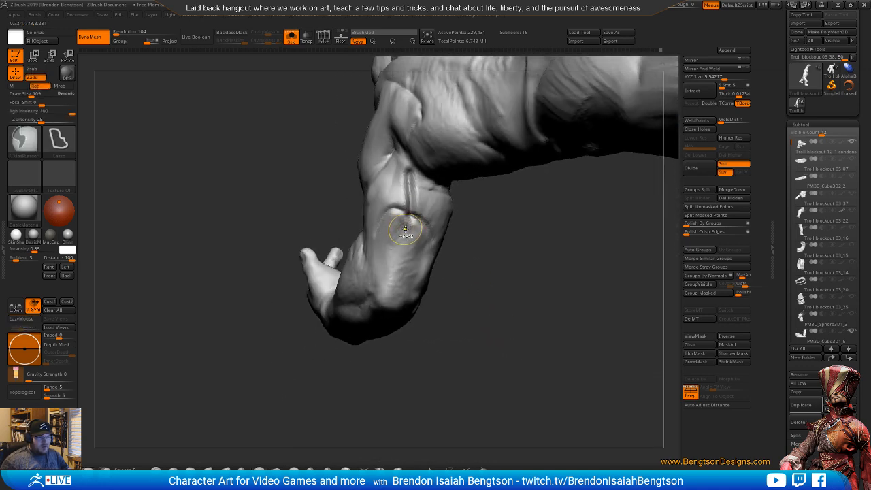
pyautogui.hotkey('ctrl', 'z')
pyautogui.moveTo(409, 202); pyautogui.dragTo(409, 218)
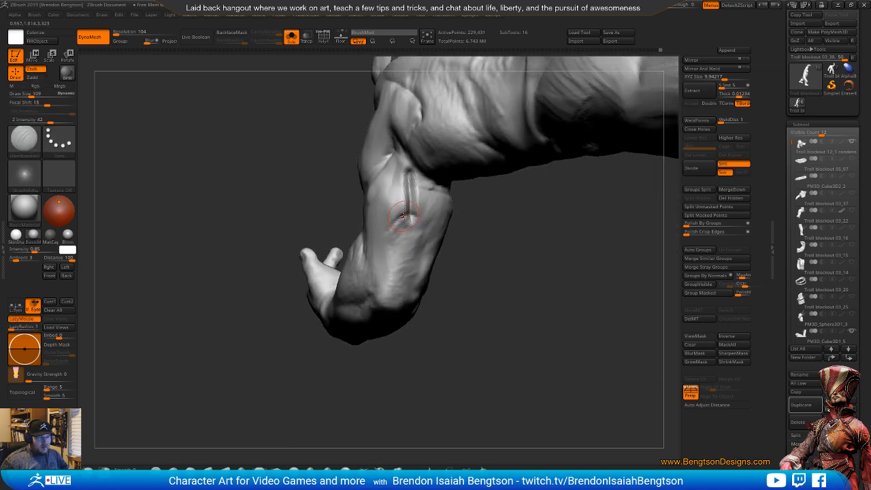
# - Build up the outer side of the raised upper arm below the deltoid with ClayBuildup at draw size 140
pyautogui.moveTo(482, 279); pyautogui.dragTo(435, 204)
pyautogui.moveTo(470, 306)
pyautogui.mouseDown()
pyautogui.moveTo(491, 340)
pyautogui.moveTo(496, 320)
pyautogui.moveTo(508, 326)
pyautogui.moveTo(402, 197)
pyautogui.moveTo(414, 195)
pyautogui.mouseUp()
pyautogui.press('b')
pyautogui.press('c')
pyautogui.press('b')
pyautogui.press('space')
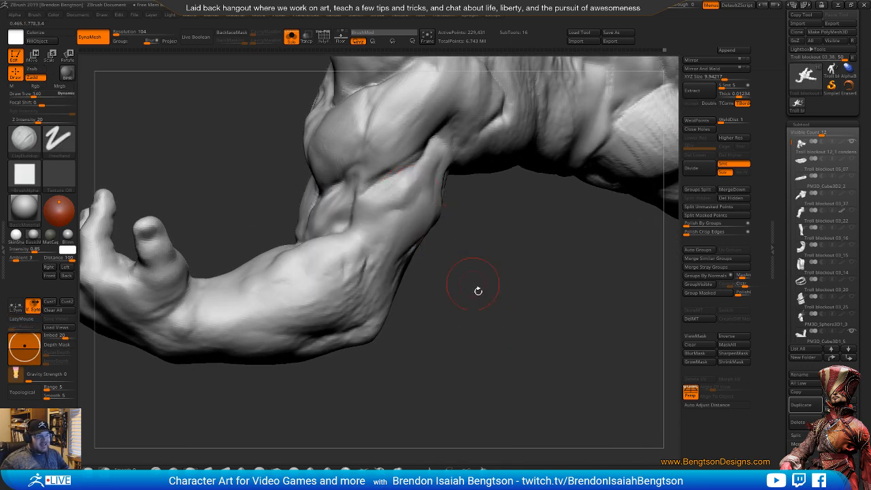
pyautogui.moveTo(476, 288)
pyautogui.mouseDown()
pyautogui.moveTo(490, 292)
pyautogui.moveTo(424, 238)
pyautogui.mouseUp()
pyautogui.moveTo(427, 314); pyautogui.dragTo(435, 316)
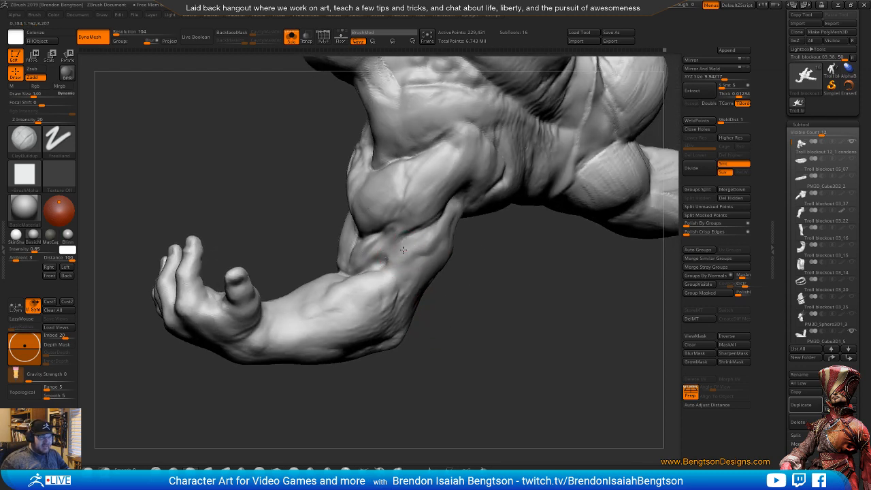
pyautogui.moveTo(416, 257); pyautogui.dragTo(437, 262, button='right')
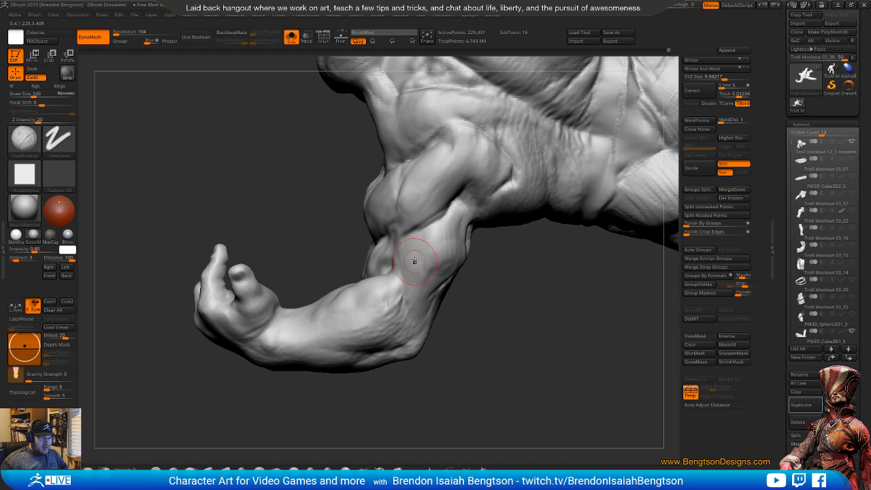
pyautogui.moveTo(487, 350); pyautogui.dragTo(426, 297)
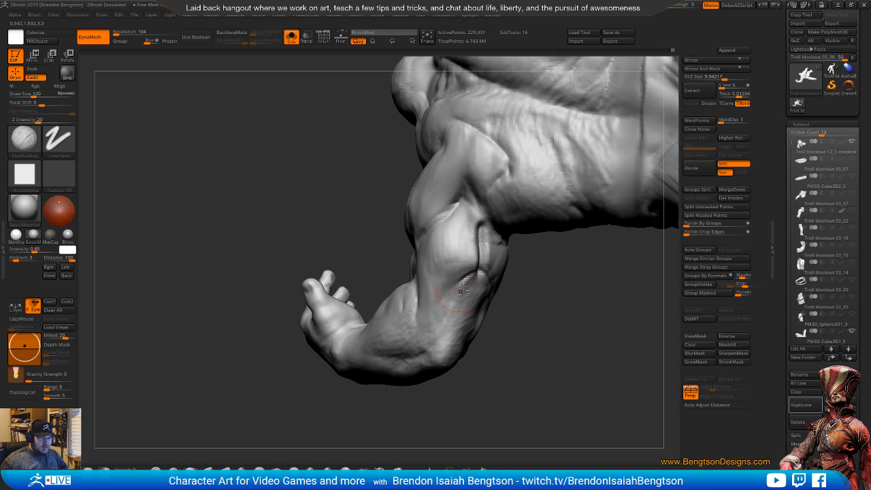
# - Add volume to the triceps heads beside the central groove with ClayBuildup at draw size 140 and smooth the area toward the elbow
pyautogui.moveTo(505, 294); pyautogui.dragTo(466, 242)
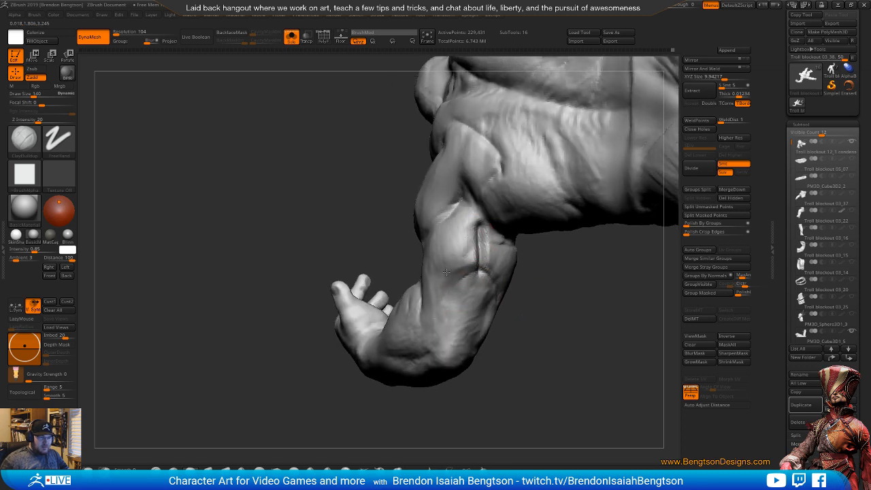
pyautogui.moveTo(558, 339); pyautogui.dragTo(537, 309)
pyautogui.moveTo(484, 243)
pyautogui.mouseDown()
pyautogui.moveTo(509, 269)
pyautogui.moveTo(501, 287)
pyautogui.mouseUp()
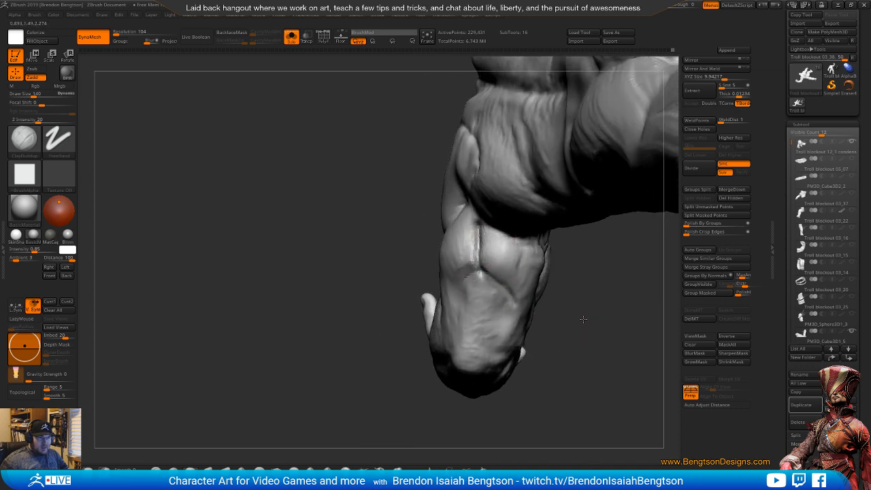
pyautogui.moveTo(583, 319)
pyautogui.mouseDown()
pyautogui.moveTo(527, 295)
pyautogui.moveTo(528, 303)
pyautogui.mouseUp()
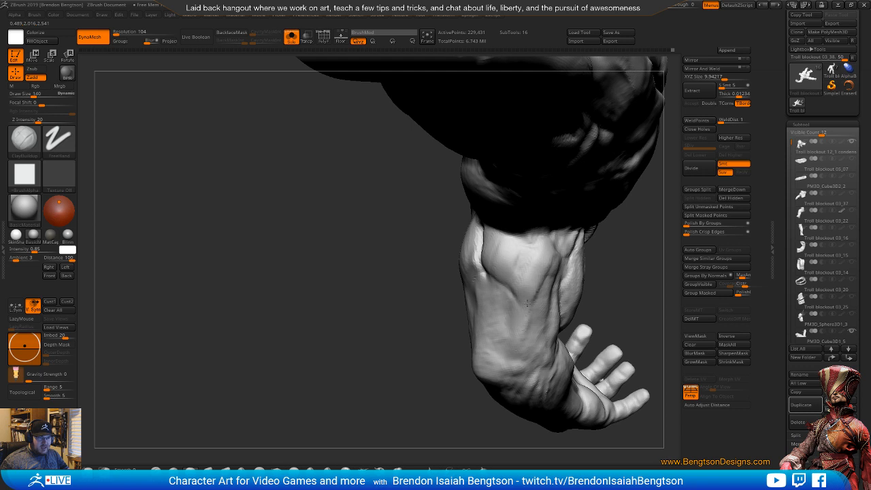
pyautogui.moveTo(551, 254); pyautogui.dragTo(530, 302)
pyautogui.moveTo(544, 270)
pyautogui.mouseDown()
pyautogui.moveTo(538, 314)
pyautogui.moveTo(517, 354)
pyautogui.moveTo(522, 338)
pyautogui.mouseUp()
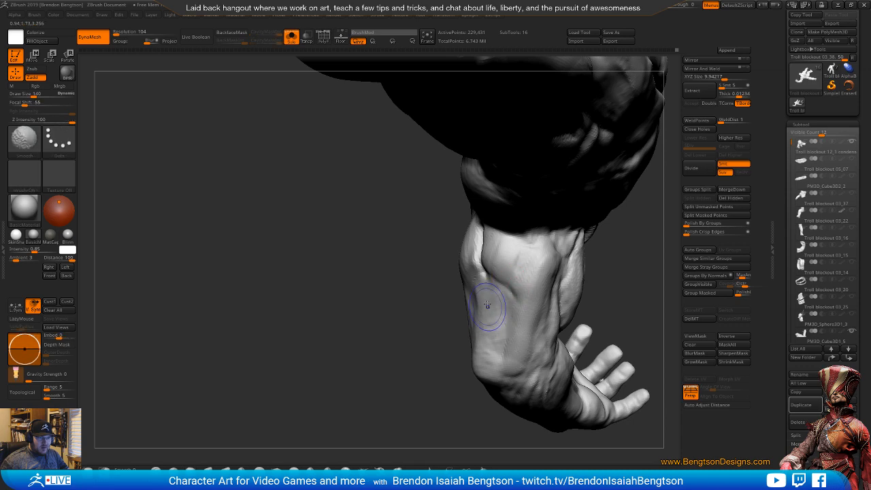
pyautogui.keyDown('shift'); pyautogui.moveTo(492, 330); pyautogui.dragTo(488, 305); pyautogui.keyUp('shift')
# - Reshape the raised upper arm's triceps contour with Move Topological at draw size 135
pyautogui.moveTo(425, 261)
pyautogui.mouseDown()
pyautogui.moveTo(418, 284)
pyautogui.moveTo(460, 354)
pyautogui.moveTo(494, 383)
pyautogui.moveTo(503, 297)
pyautogui.moveTo(535, 215)
pyautogui.moveTo(582, 280)
pyautogui.moveTo(471, 237)
pyautogui.moveTo(479, 362)
pyautogui.moveTo(481, 336)
pyautogui.moveTo(466, 365)
pyautogui.moveTo(415, 325)
pyautogui.mouseUp()
pyautogui.press('b')
pyautogui.press('m')
pyautogui.press('t')
pyautogui.press('space')
pyautogui.moveTo(442, 284); pyautogui.dragTo(439, 322)
pyautogui.press('space')
pyautogui.press('shift')
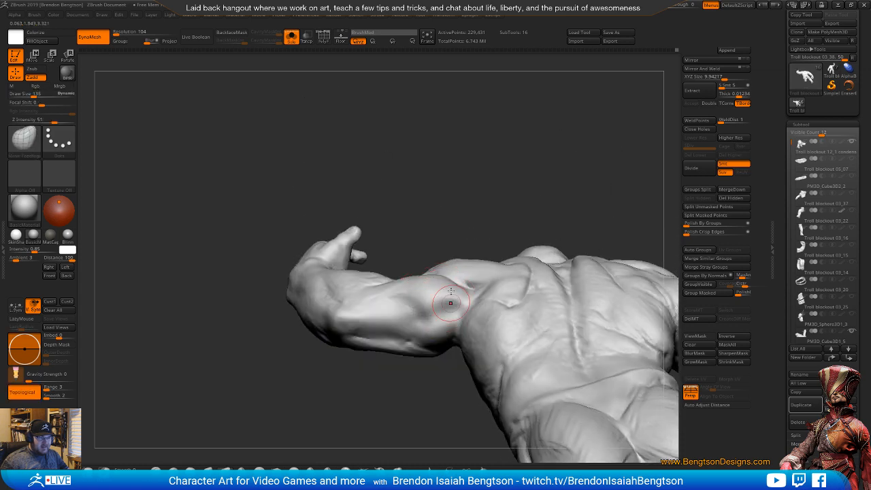
pyautogui.moveTo(462, 308)
pyautogui.mouseDown()
pyautogui.moveTo(400, 270)
pyautogui.moveTo(428, 204)
pyautogui.moveTo(422, 178)
pyautogui.moveTo(604, 156)
pyautogui.moveTo(347, 273)
pyautogui.moveTo(378, 276)
pyautogui.moveTo(379, 300)
pyautogui.mouseUp()
pyautogui.moveTo(379, 300); pyautogui.dragTo(382, 304, button='right')
# - Define the crease behind the lowered arm's shoulder with DamStandard at draw size 135
pyautogui.press('b')
pyautogui.press('d')
pyautogui.press('s')
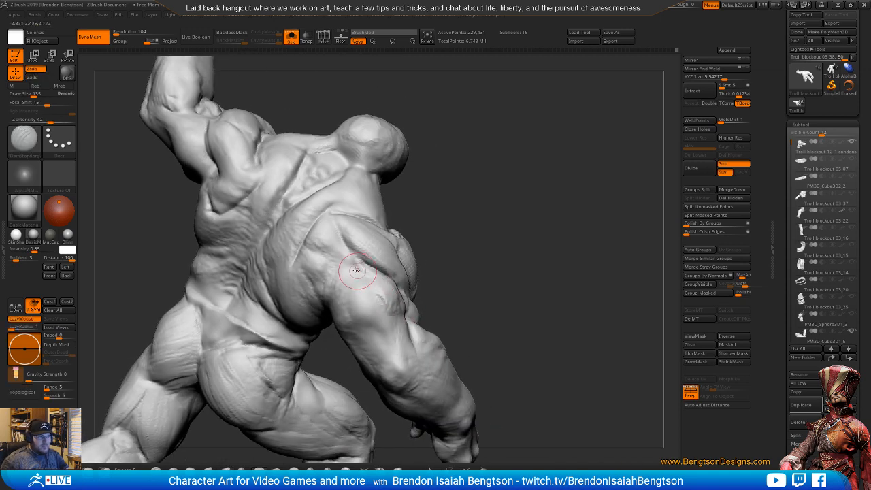
pyautogui.moveTo(462, 233)
pyautogui.mouseDown()
pyautogui.moveTo(458, 216)
pyautogui.moveTo(476, 219)
pyautogui.moveTo(476, 233)
pyautogui.moveTo(342, 283)
pyautogui.mouseUp()
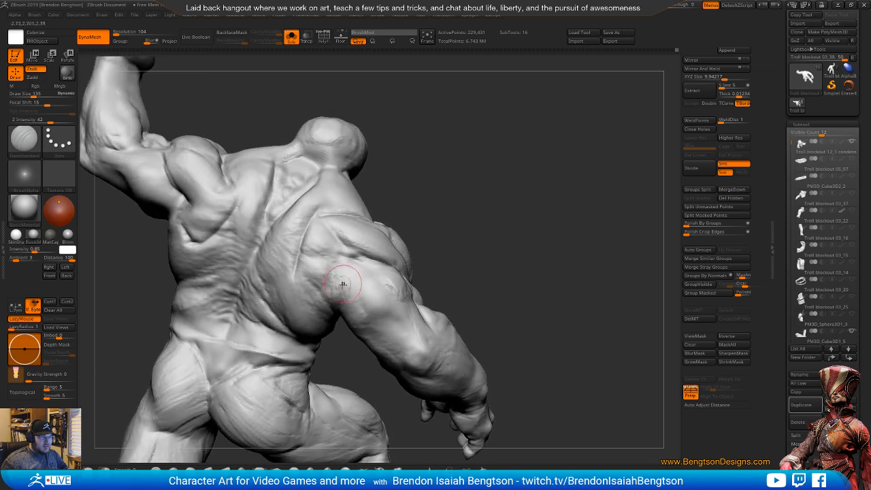
pyautogui.moveTo(459, 220); pyautogui.dragTo(451, 233)
# - Reposition the forms around the lowered arm's rear armpit with Move Topological at draw size 236
pyautogui.press('b')
pyautogui.press('m')
pyautogui.press('t')
pyautogui.press('space')
pyautogui.moveTo(346, 316)
pyautogui.mouseDown()
pyautogui.moveTo(354, 316)
pyautogui.moveTo(339, 305)
pyautogui.mouseUp()
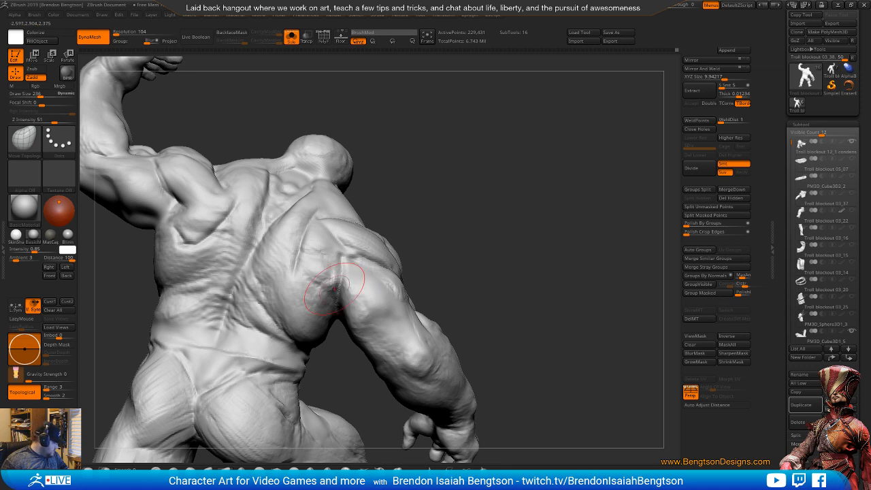
pyautogui.moveTo(473, 226); pyautogui.dragTo(421, 221)
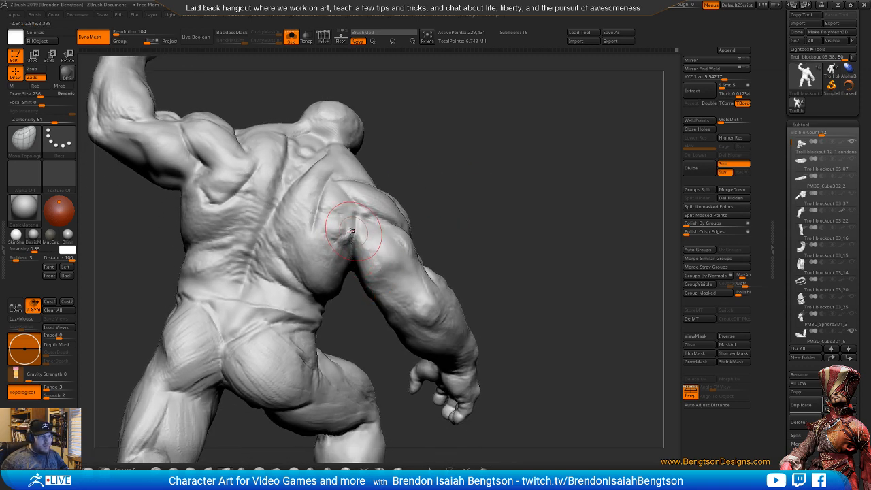
pyautogui.moveTo(463, 181); pyautogui.dragTo(433, 234)
# - Deepen the crease between the back and the lowered upper arm with DamStandard at draw size 236
pyautogui.moveTo(498, 186); pyautogui.dragTo(370, 249)
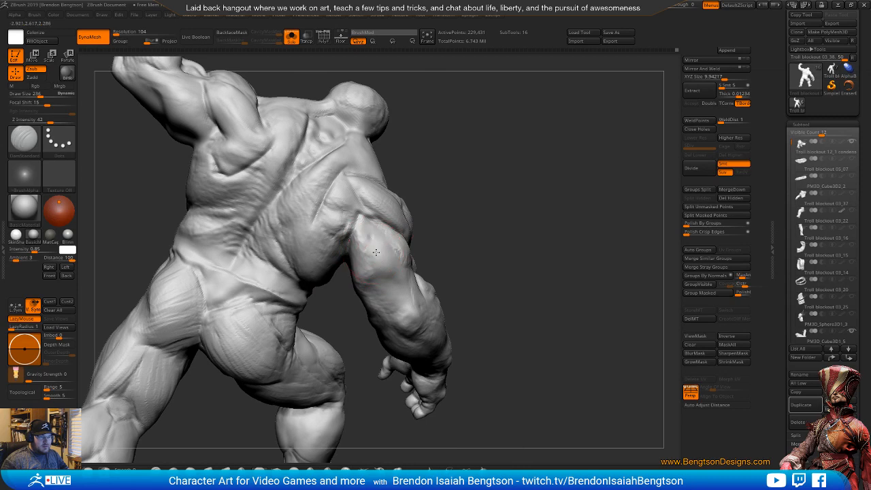
pyautogui.moveTo(479, 221); pyautogui.dragTo(461, 149)
pyautogui.moveTo(545, 235); pyautogui.dragTo(554, 193)
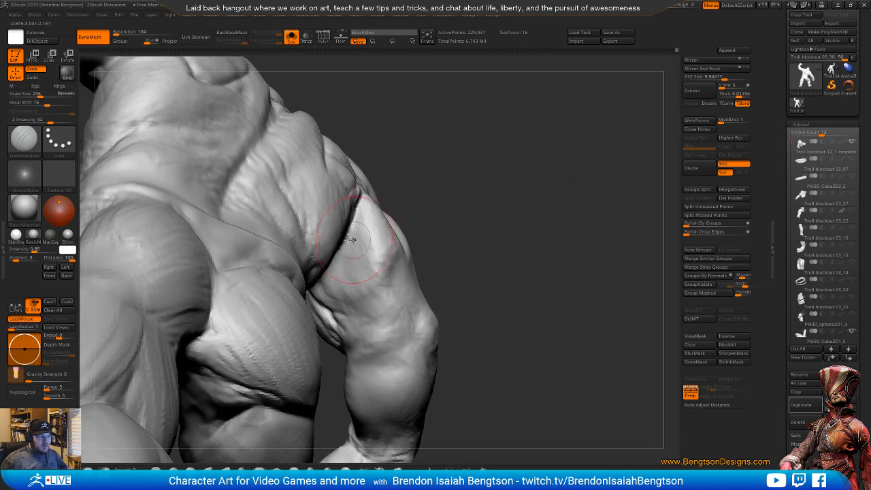
pyautogui.moveTo(388, 200); pyautogui.dragTo(392, 258)
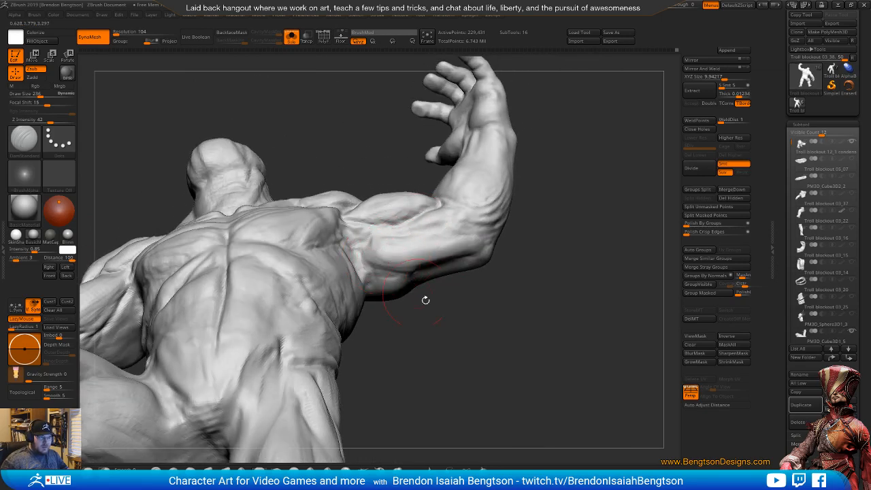
# - Sharpen the line beneath the raised arm's biceps toward the elbow crease with DamStandard at draw size 124
pyautogui.moveTo(425, 300); pyautogui.dragTo(448, 366)
pyautogui.press('space')
pyautogui.click(358, 236)
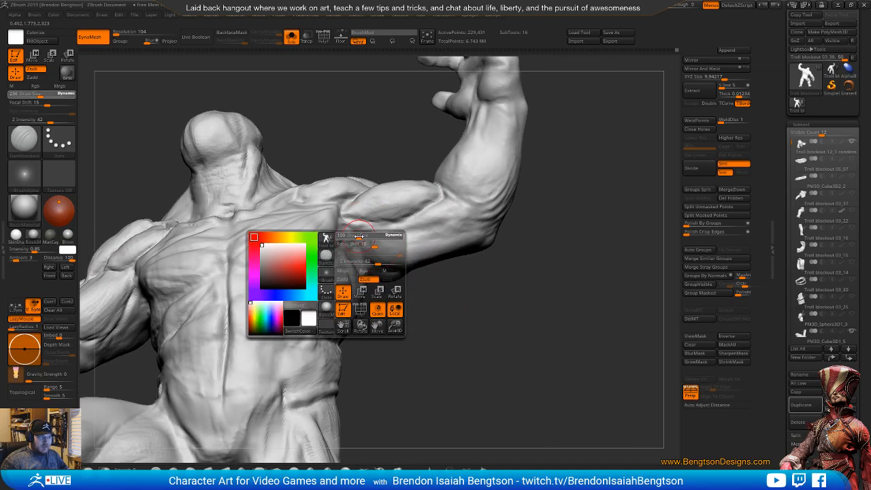
pyautogui.moveTo(359, 236); pyautogui.dragTo(449, 190)
pyautogui.moveTo(412, 215); pyautogui.dragTo(442, 196)
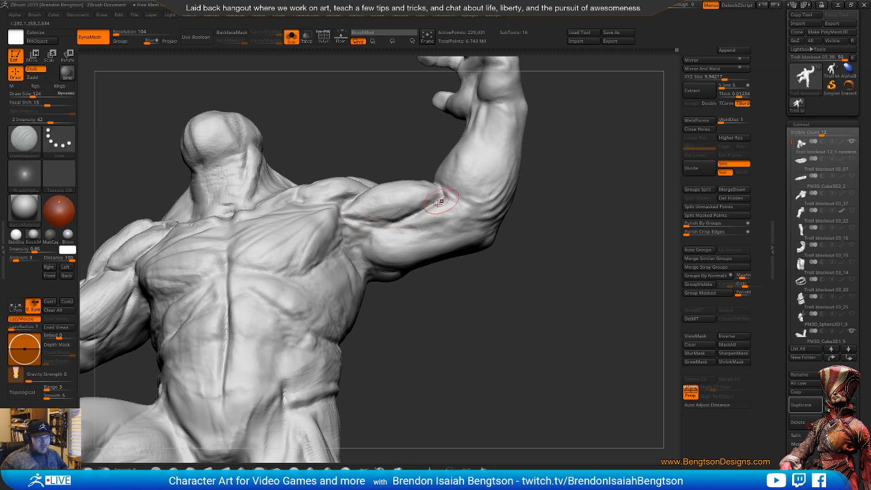
pyautogui.moveTo(440, 297); pyautogui.dragTo(422, 262)
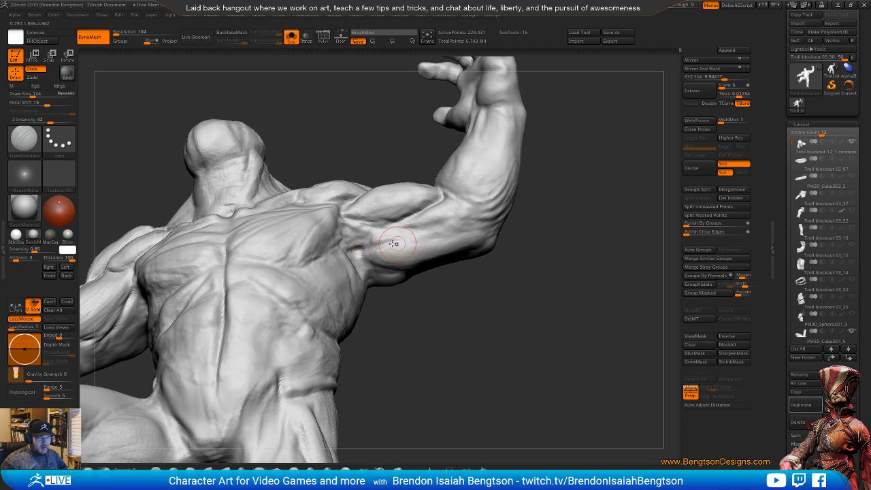
# - Build up the inner triceps along the raised upper arm's underside with ClayBuildup at draw size 124
pyautogui.press('b')
pyautogui.press('c')
pyautogui.press('b')
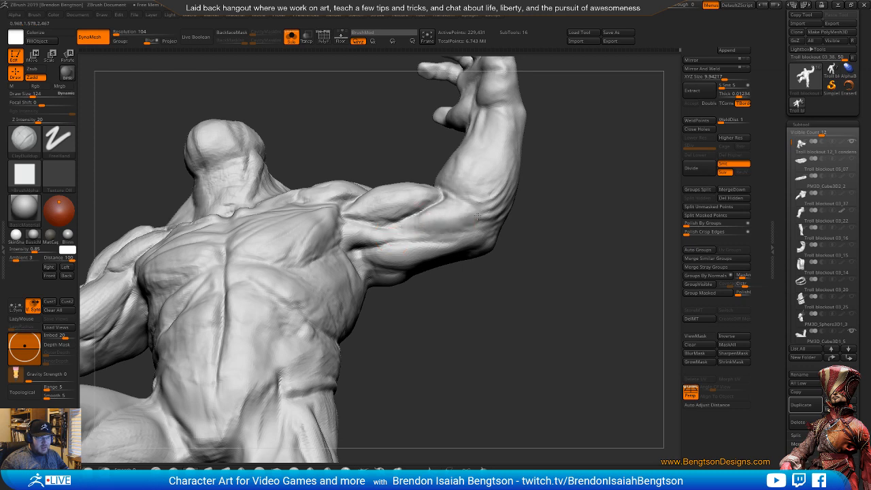
pyautogui.moveTo(510, 289)
pyautogui.mouseDown()
pyautogui.moveTo(531, 361)
pyautogui.moveTo(533, 314)
pyautogui.moveTo(515, 282)
pyautogui.mouseUp()
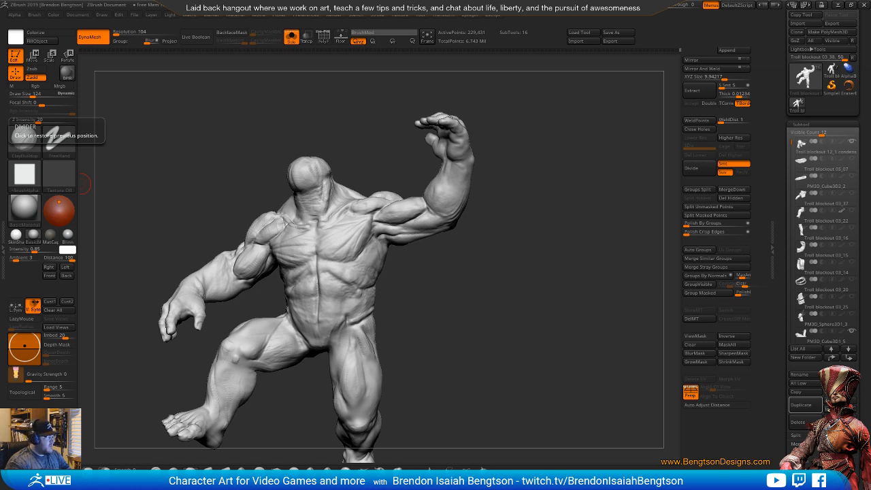
# - Adjust the lowered upper arm's outer contour from behind with Move Topological at draw size 289
pyautogui.moveTo(248, 167); pyautogui.dragTo(230, 256)
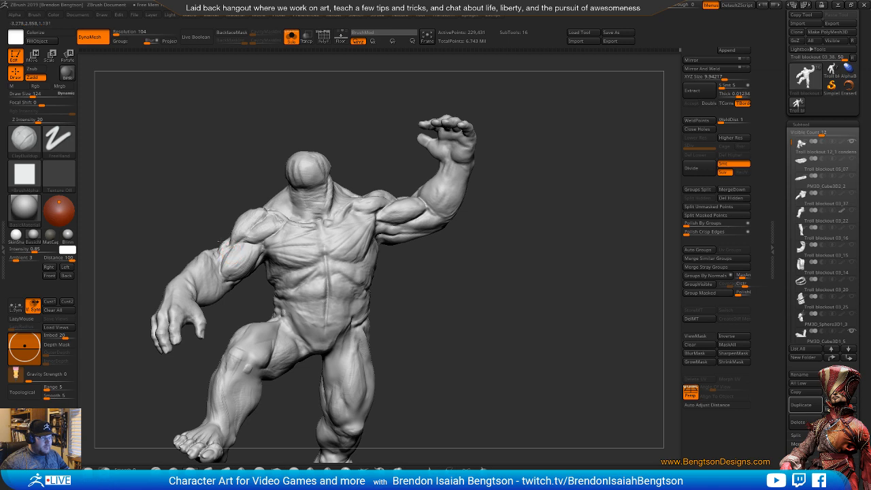
pyautogui.moveTo(217, 237)
pyautogui.mouseDown()
pyautogui.moveTo(260, 232)
pyautogui.moveTo(229, 238)
pyautogui.mouseUp()
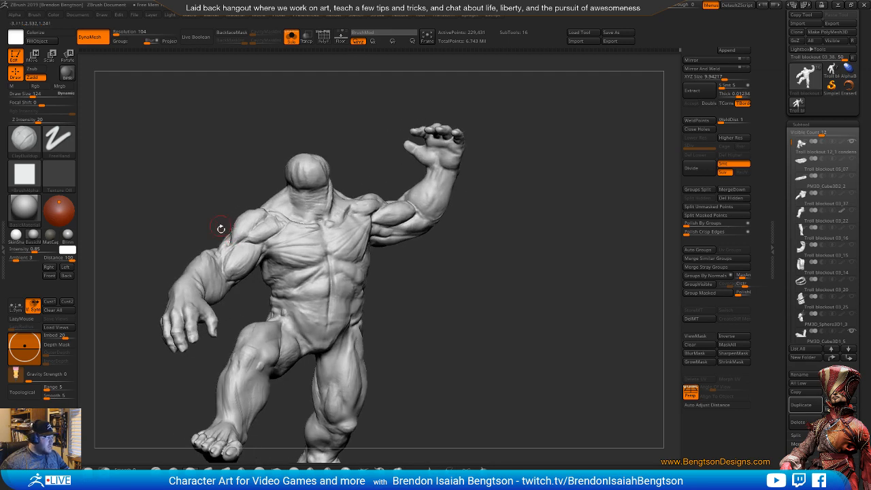
pyautogui.moveTo(221, 277)
pyautogui.mouseDown()
pyautogui.moveTo(276, 292)
pyautogui.moveTo(298, 268)
pyautogui.moveTo(416, 278)
pyautogui.moveTo(386, 278)
pyautogui.mouseUp()
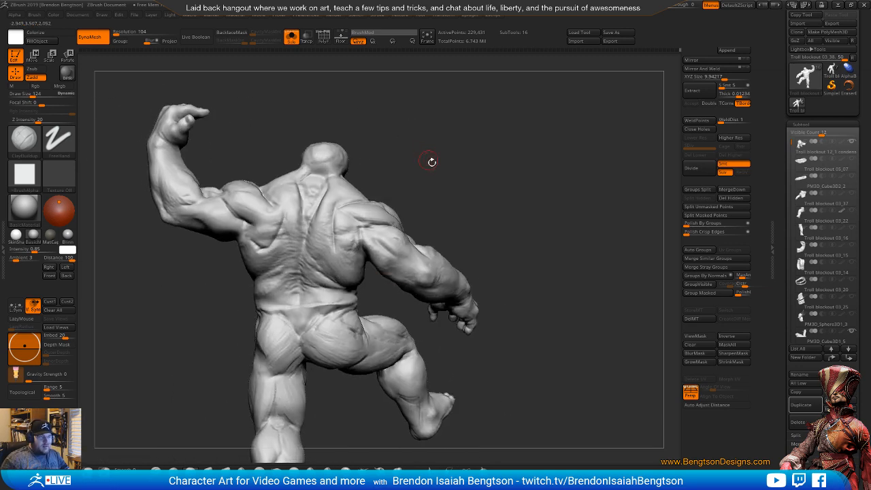
pyautogui.keyDown('alt'); pyautogui.moveTo(458, 180); pyautogui.dragTo(461, 251); pyautogui.keyUp('alt')
pyautogui.press('b')
pyautogui.press('m')
pyautogui.press('t')
pyautogui.press('space')
pyautogui.moveTo(392, 171); pyautogui.dragTo(405, 170)
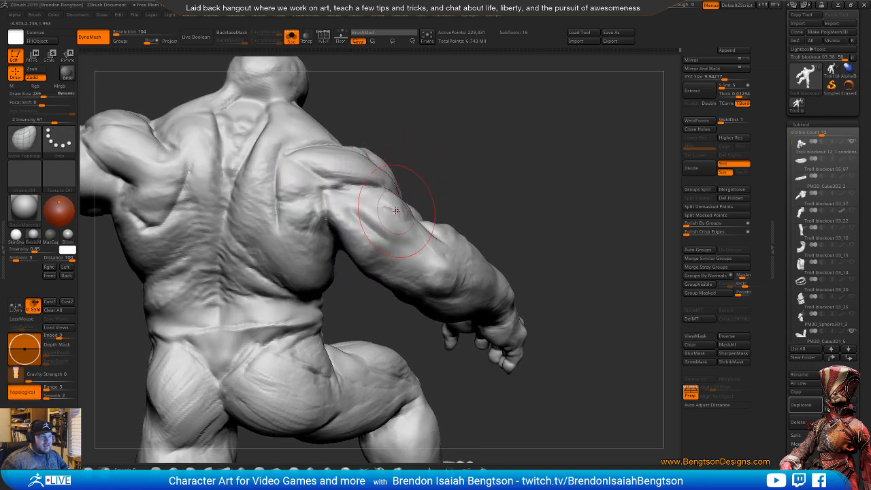
# - Refine the silhouette of the lowered arm's deltoid and outer upper arm from the front with Move Topological at draw size 151
pyautogui.moveTo(537, 187); pyautogui.dragTo(369, 202)
pyautogui.press('space')
pyautogui.moveTo(417, 187)
pyautogui.mouseDown()
pyautogui.moveTo(381, 228)
pyautogui.moveTo(402, 207)
pyautogui.mouseUp()
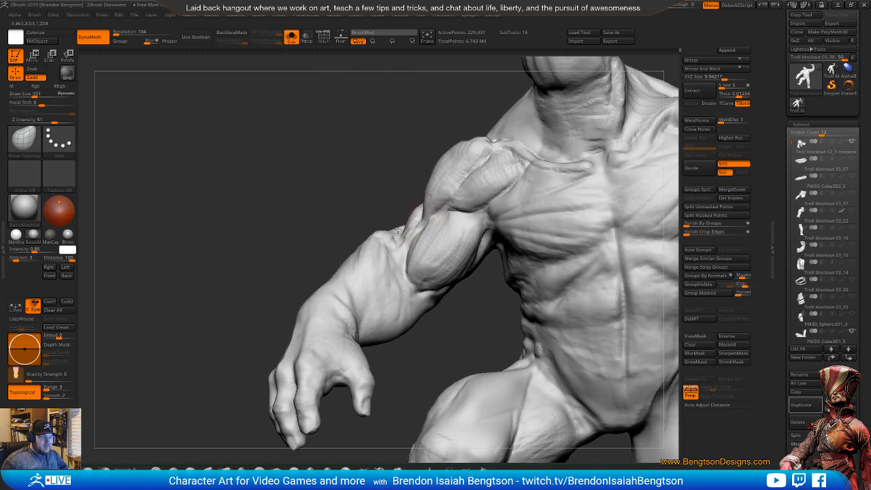
pyautogui.moveTo(386, 191)
pyautogui.mouseDown()
pyautogui.moveTo(381, 227)
pyautogui.moveTo(402, 161)
pyautogui.moveTo(412, 195)
pyautogui.mouseUp()
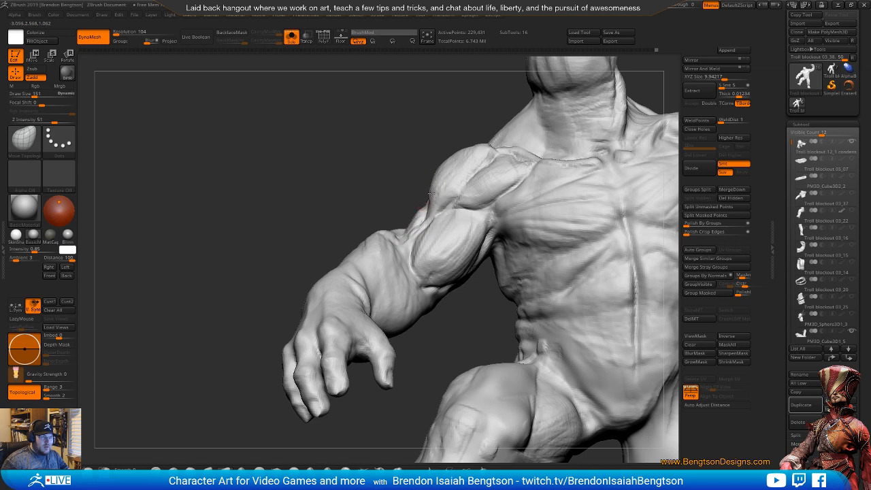
pyautogui.moveTo(446, 145)
pyautogui.mouseDown()
pyautogui.moveTo(442, 166)
pyautogui.moveTo(301, 229)
pyautogui.mouseUp()
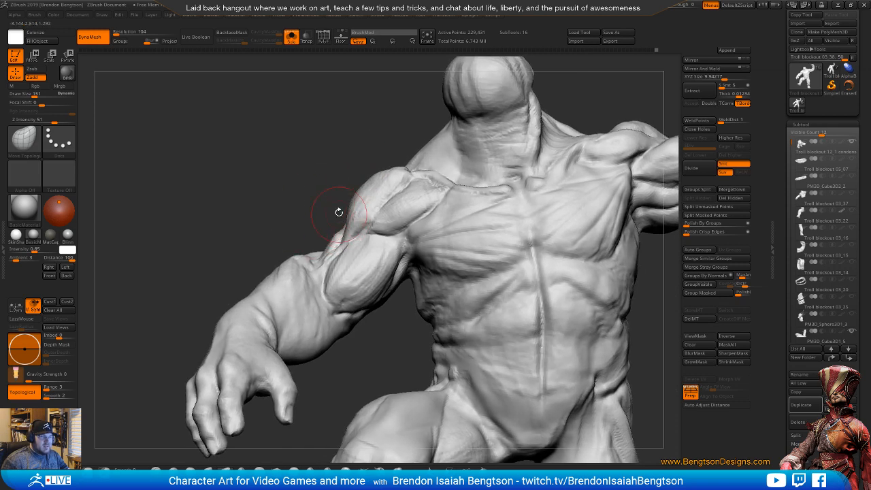
pyautogui.press('f')
pyautogui.moveTo(325, 163); pyautogui.dragTo(302, 190)
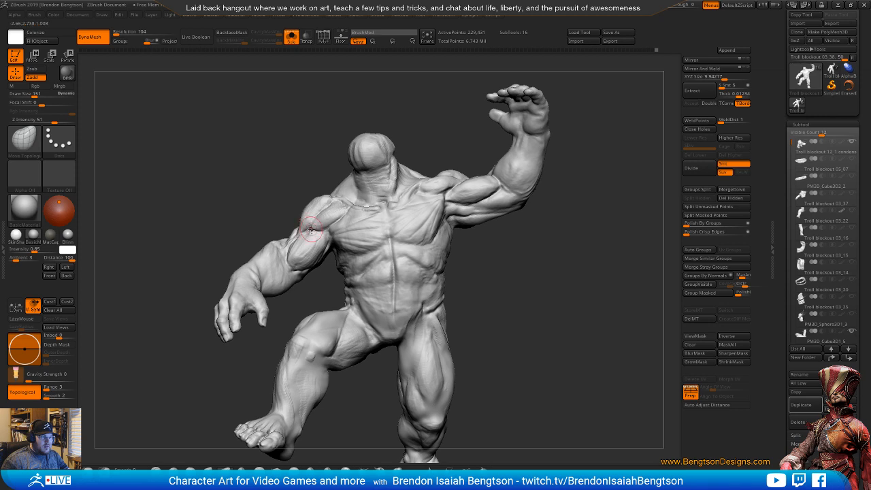
# - Check the troll's arms and torso from the front and from below, and save the project
pyautogui.moveTo(296, 165)
pyautogui.keyDown('alt'); pyautogui.mouseDown()
pyautogui.moveTo(321, 322)
pyautogui.moveTo(290, 306)
pyautogui.moveTo(302, 306)
pyautogui.moveTo(280, 305)
pyautogui.moveTo(322, 279)
pyautogui.moveTo(304, 294)
pyautogui.mouseUp(); pyautogui.keyUp('alt')
pyautogui.moveTo(314, 341)
pyautogui.mouseDown()
pyautogui.moveTo(330, 347)
pyautogui.moveTo(306, 339)
pyautogui.mouseUp()
pyautogui.keyDown('alt'); pyautogui.moveTo(274, 200); pyautogui.dragTo(276, 181); pyautogui.keyUp('alt')
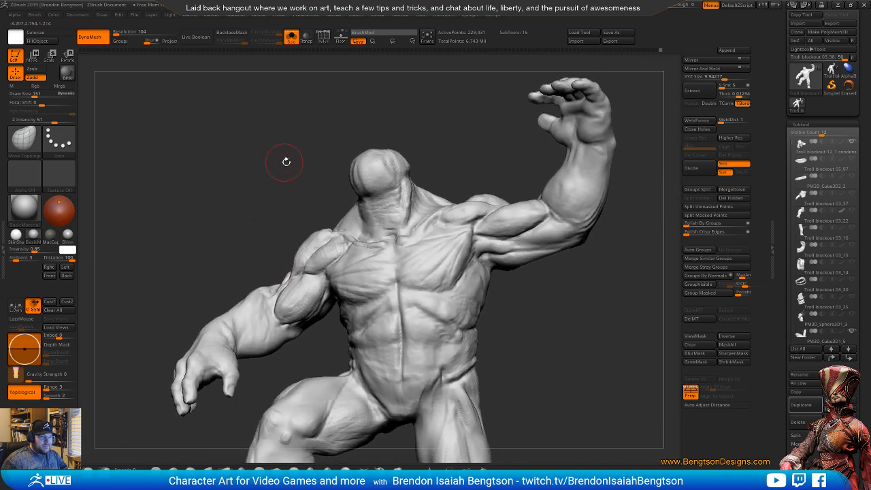
pyautogui.moveTo(430, 155); pyautogui.dragTo(387, 85)
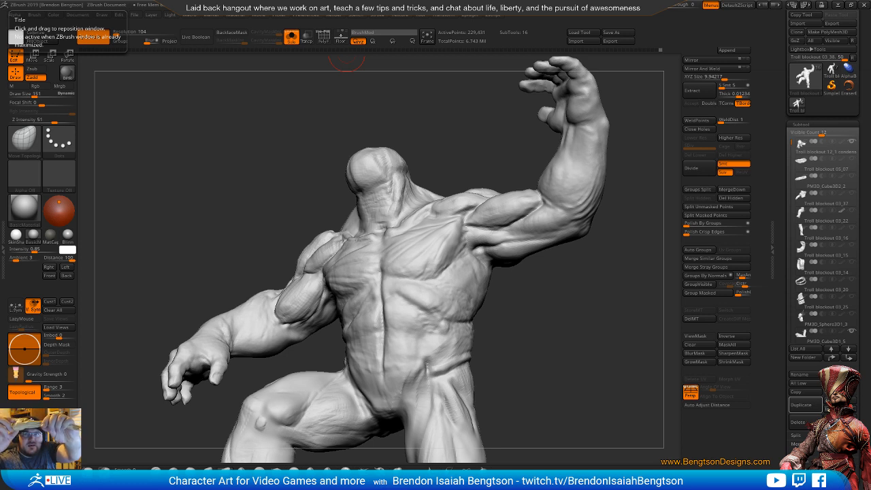
pyautogui.hotkey('ctrl', 's')
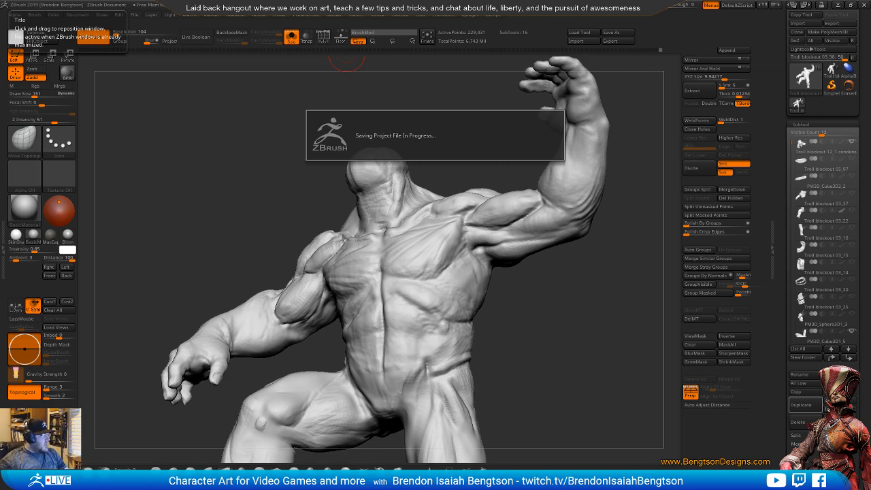
# - Switch to the web browser and examine the inner-arm diagrams showing the coracobrachialis, brachialis, biceps and the flexed arm's muscles
pyautogui.hotkey('alt', 'Tab')
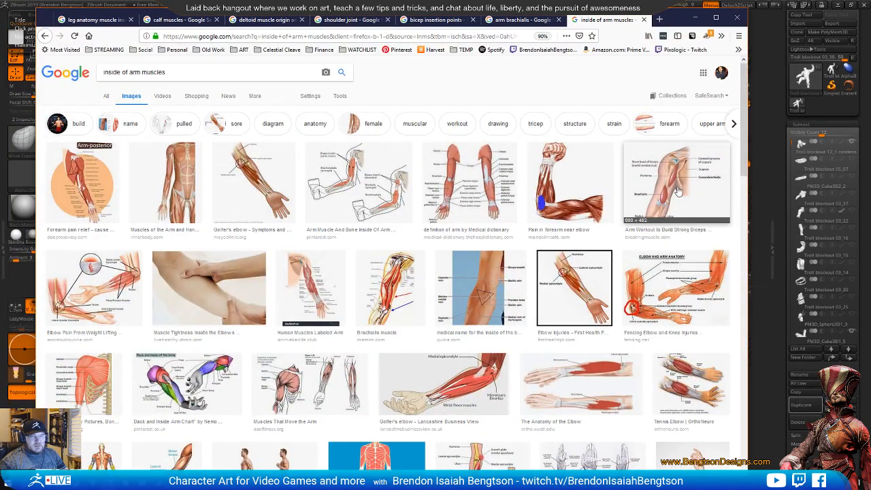
pyautogui.click(677, 193)
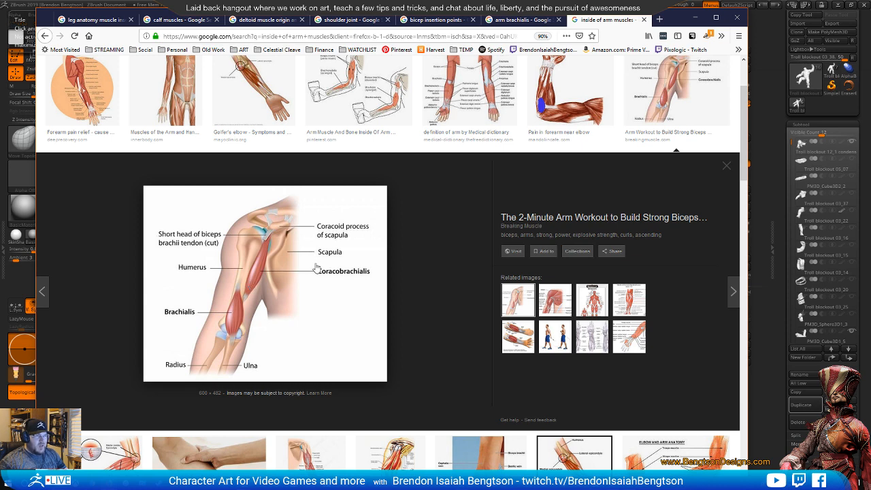
pyautogui.click(355, 92)
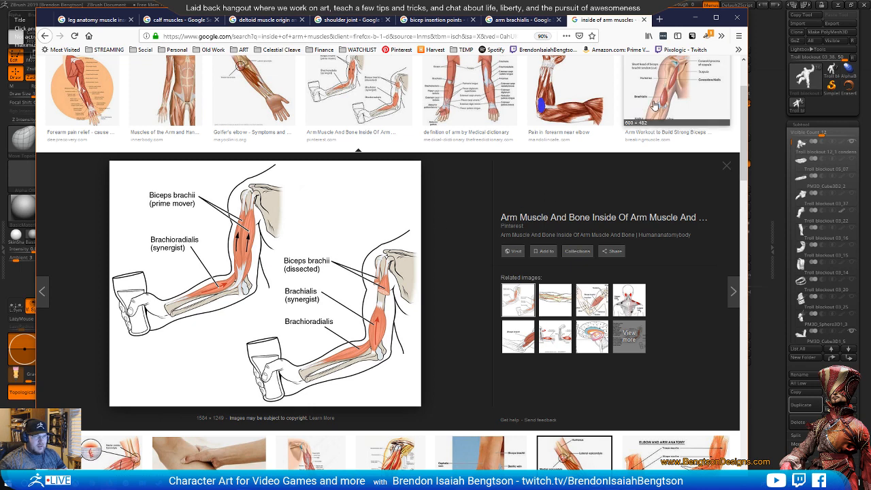
pyautogui.click(559, 102)
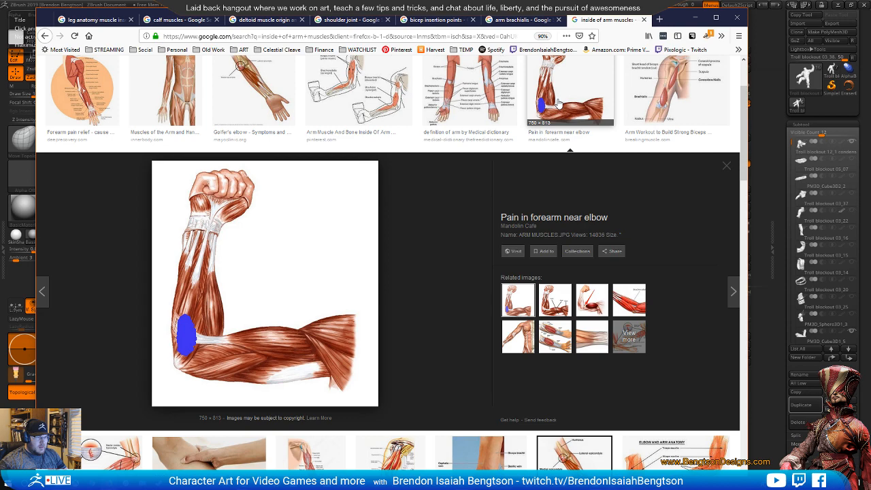
pyautogui.click(559, 102)
pyautogui.click(472, 90)
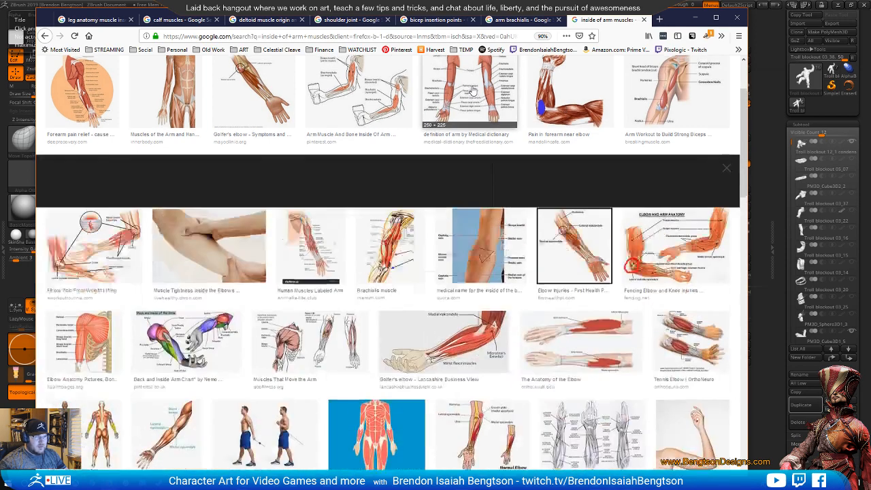
pyautogui.click(472, 90)
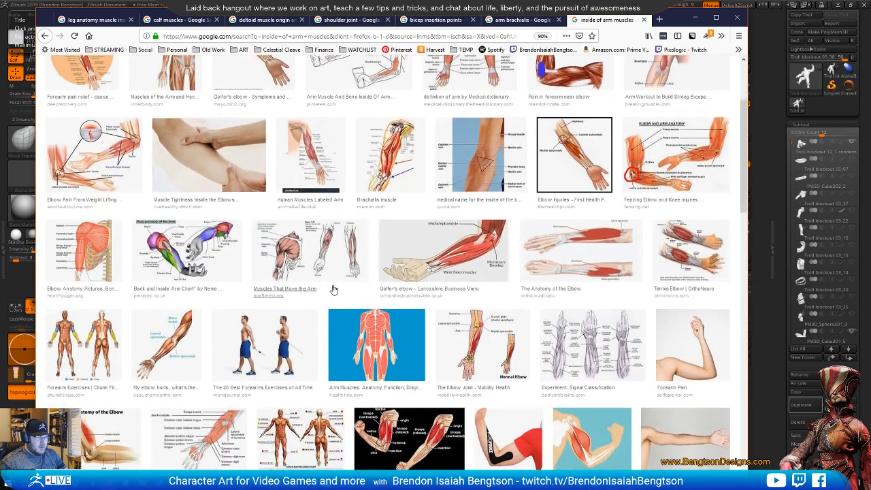
# - Examine references for the muscles that move the arm, biceps and triceps contraction, an outstretched arm and the elbow tendons
pyautogui.click(335, 304)
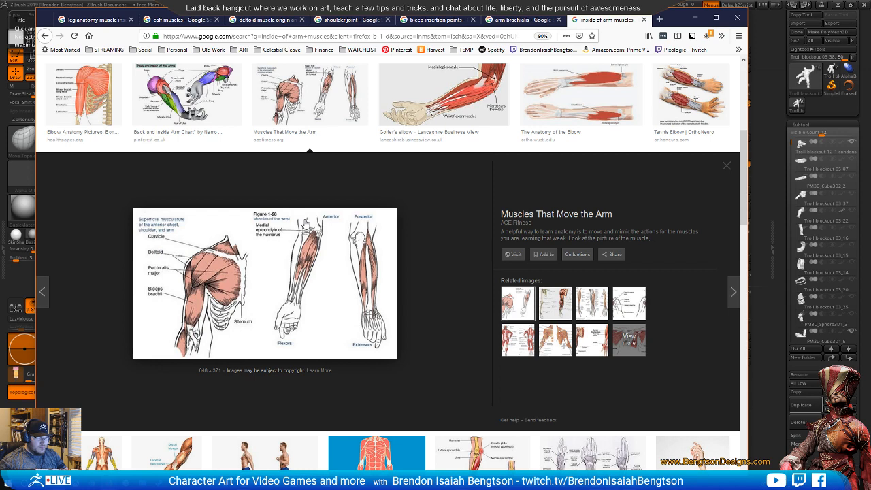
pyautogui.click(312, 105)
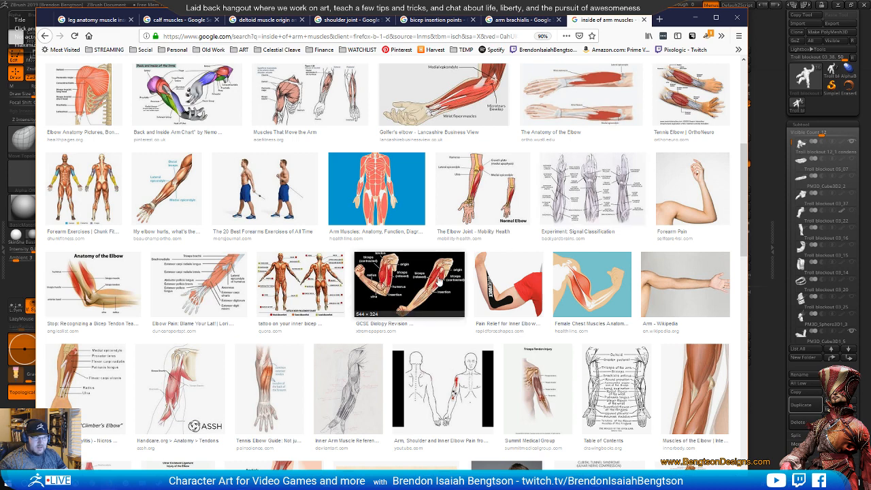
pyautogui.click(442, 281)
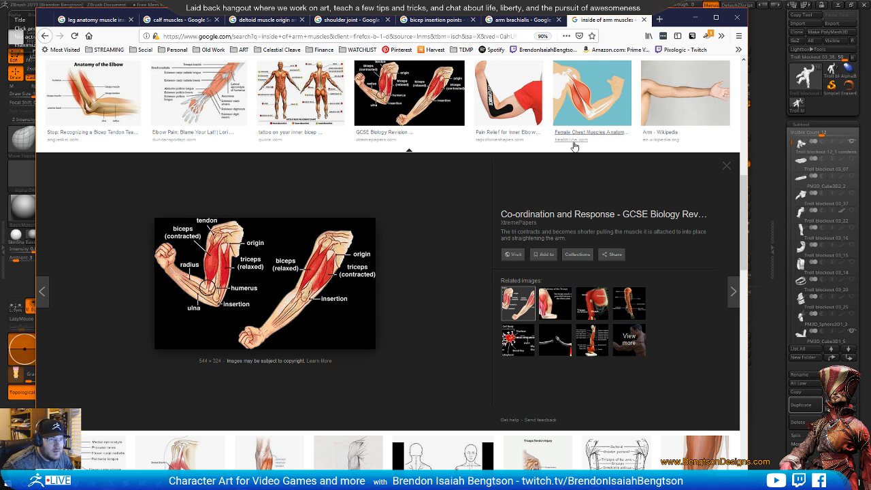
pyautogui.click(677, 93)
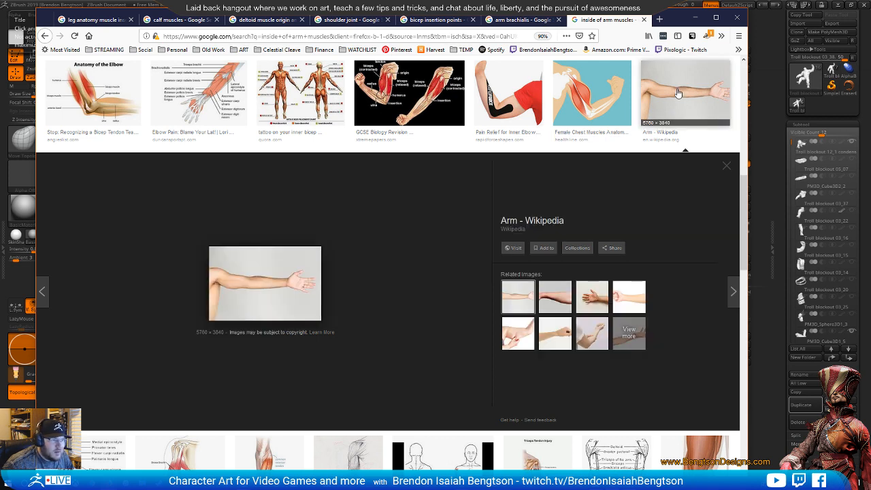
pyautogui.click(677, 93)
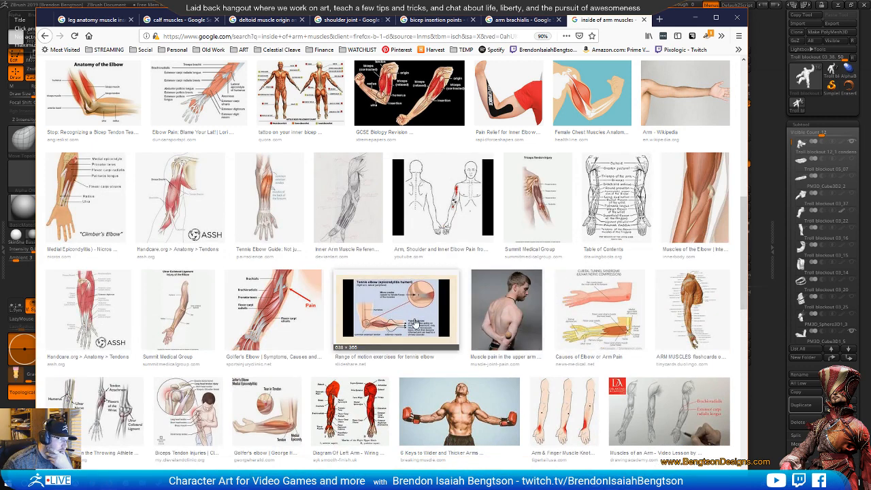
pyautogui.click(198, 204)
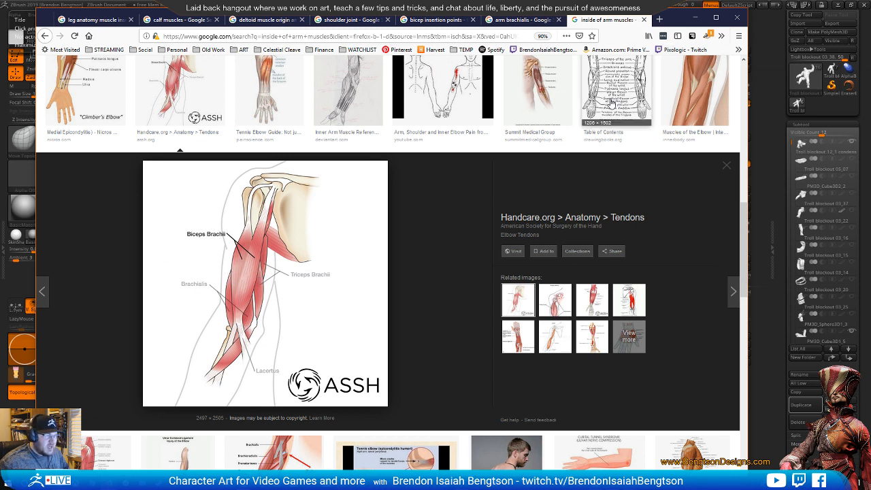
pyautogui.click(199, 108)
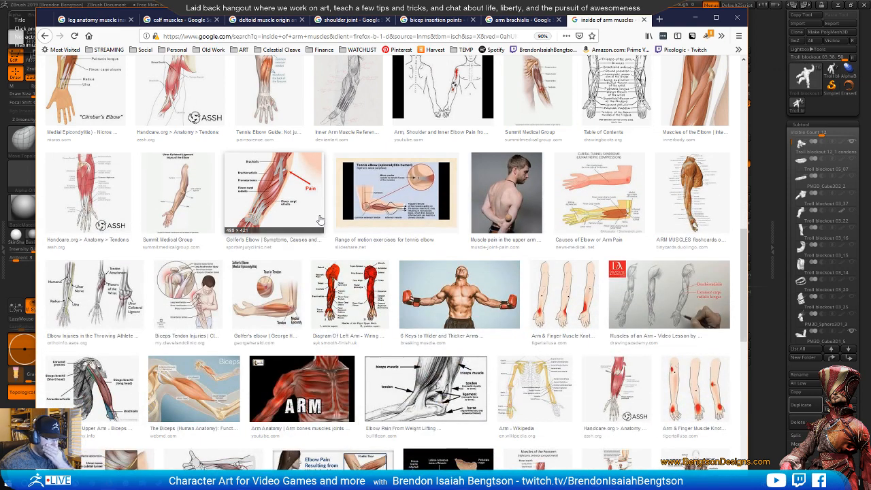
# - Study the photo of the man with outstretched arms and its related images of flexed arms from the front and back
pyautogui.click(464, 303)
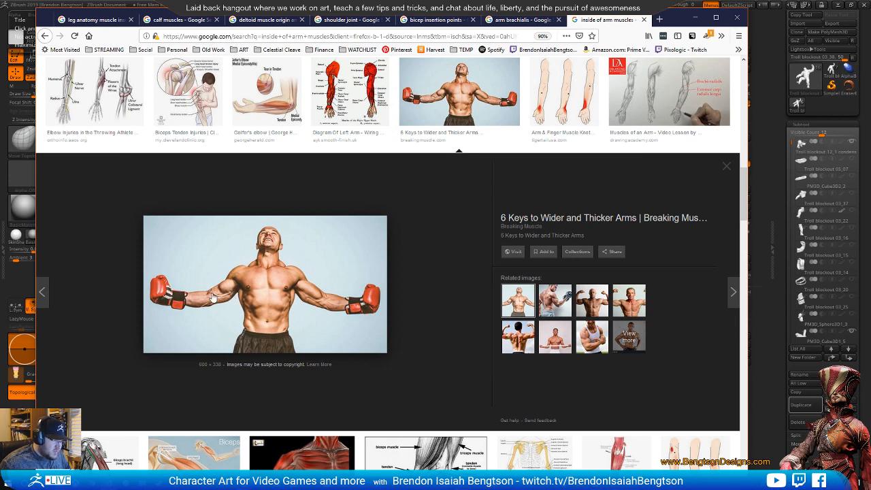
pyautogui.click(590, 307)
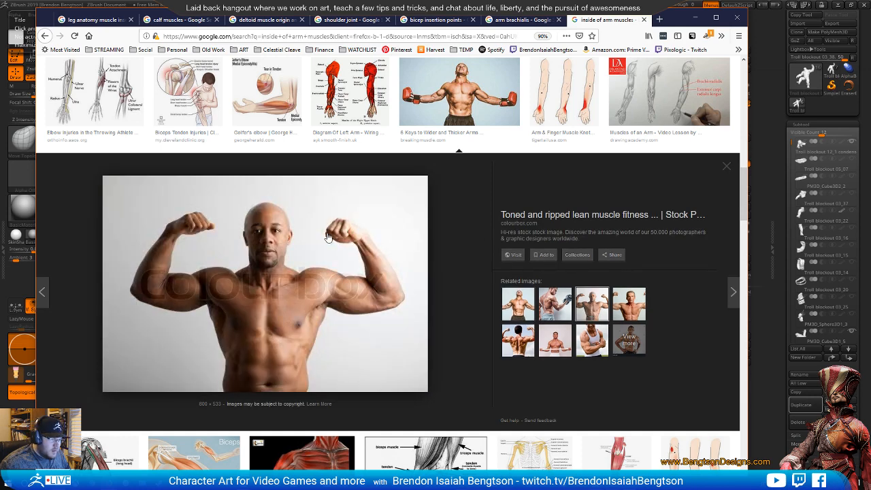
pyautogui.click(626, 308)
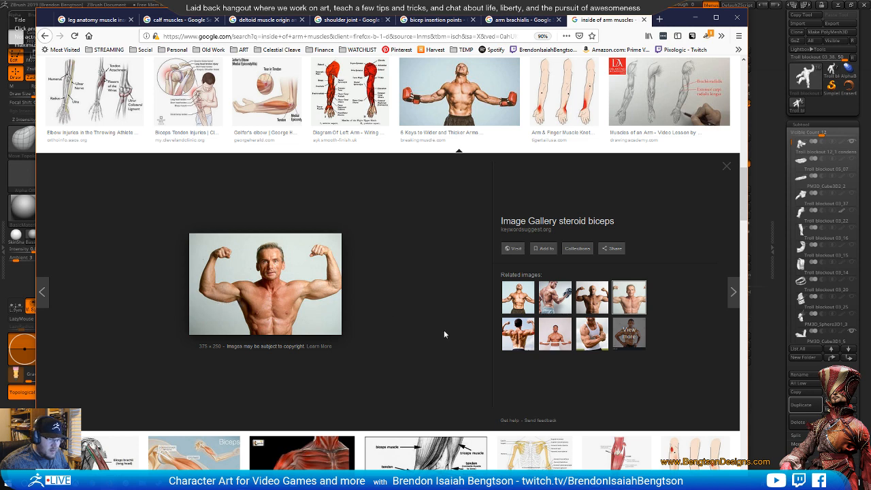
pyautogui.click(517, 333)
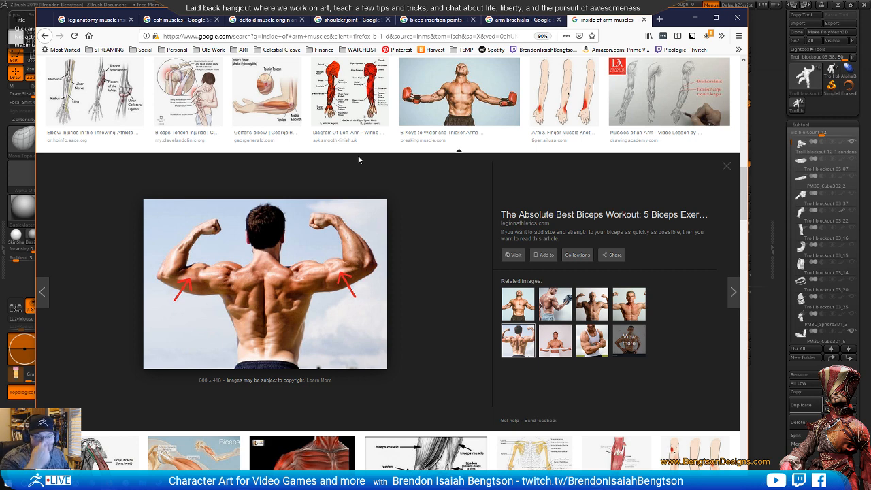
pyautogui.click(593, 345)
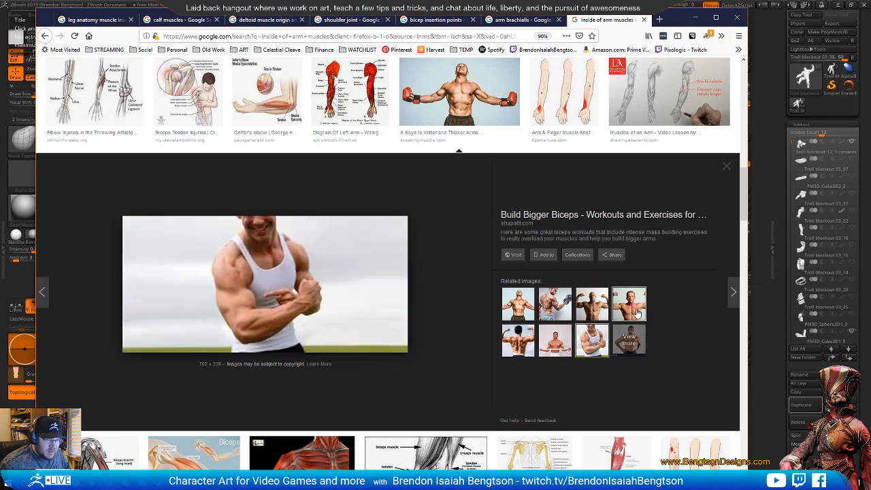
pyautogui.click(601, 310)
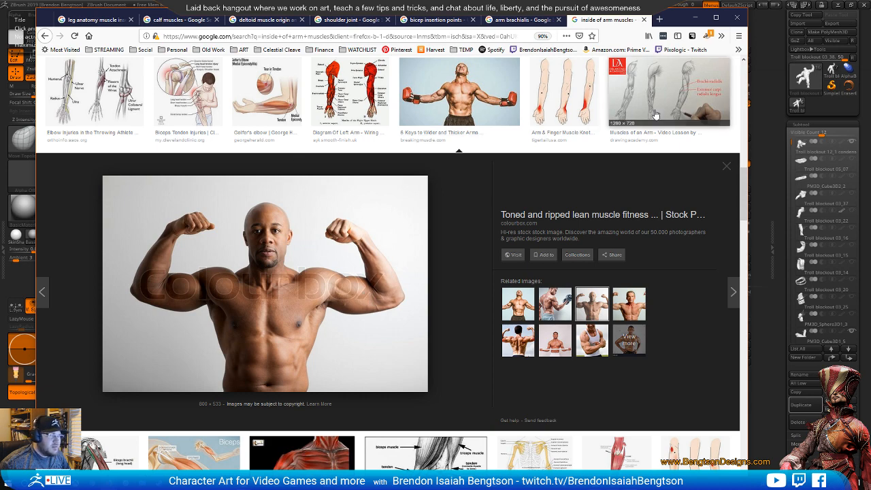
pyautogui.click(460, 96)
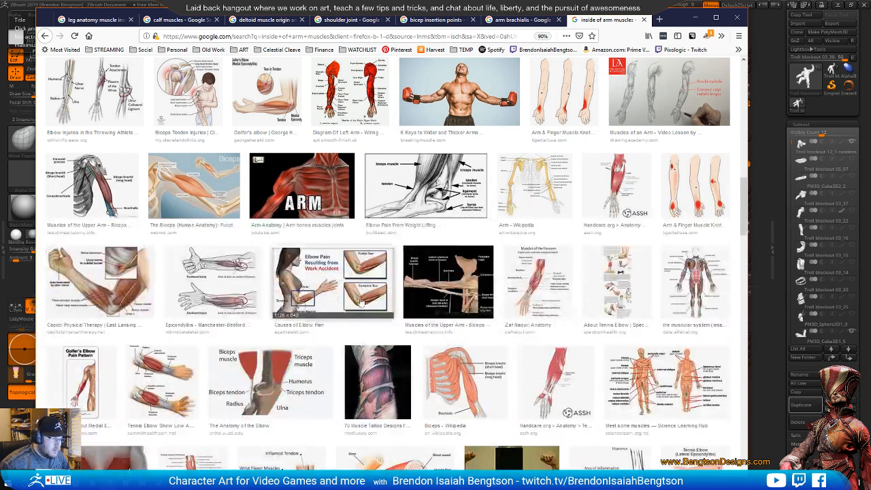
# - Look through further inner-arm muscle images, examining the elbow nerve diagram and the labelled double-biceps anatomy chart
pyautogui.scroll(-2, 448, 255)
pyautogui.click(105, 216)
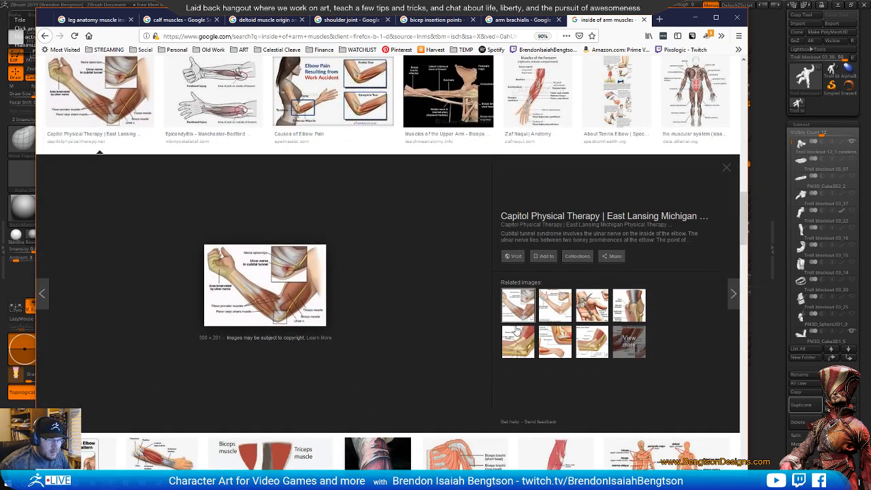
pyautogui.click(112, 95)
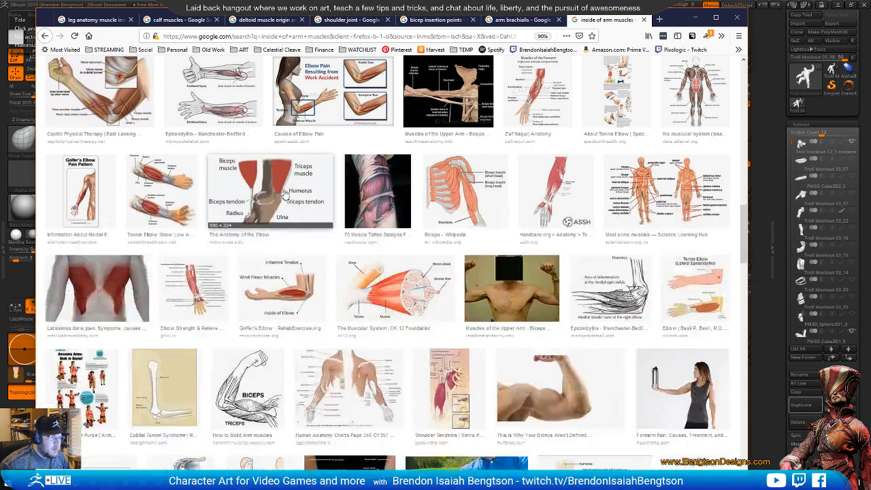
pyautogui.scroll(-1, 316, 328)
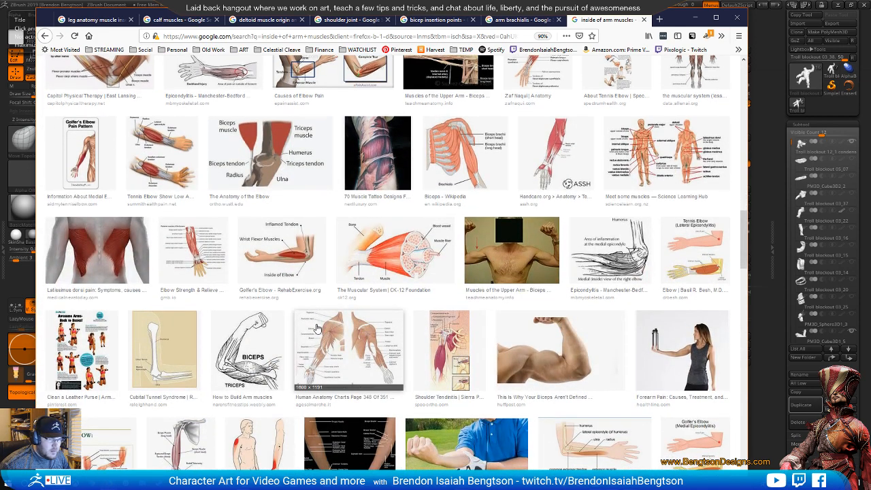
pyautogui.scroll(-4, 317, 328)
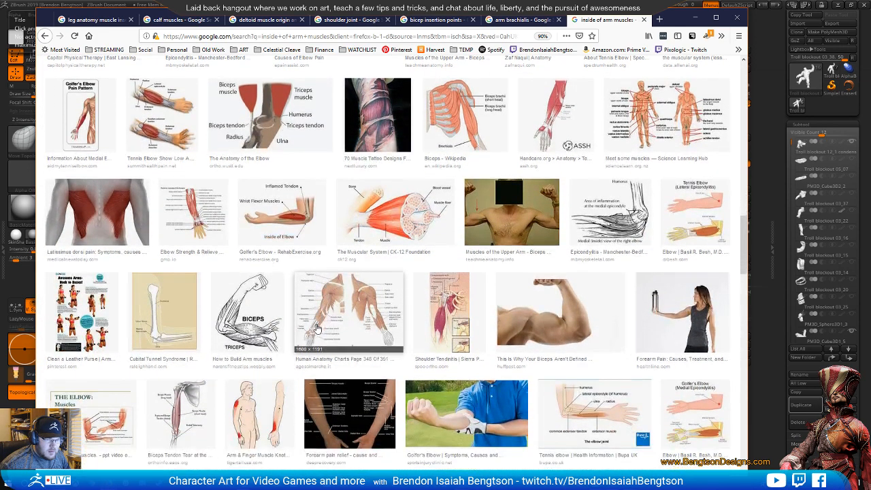
pyautogui.scroll(-2, 316, 328)
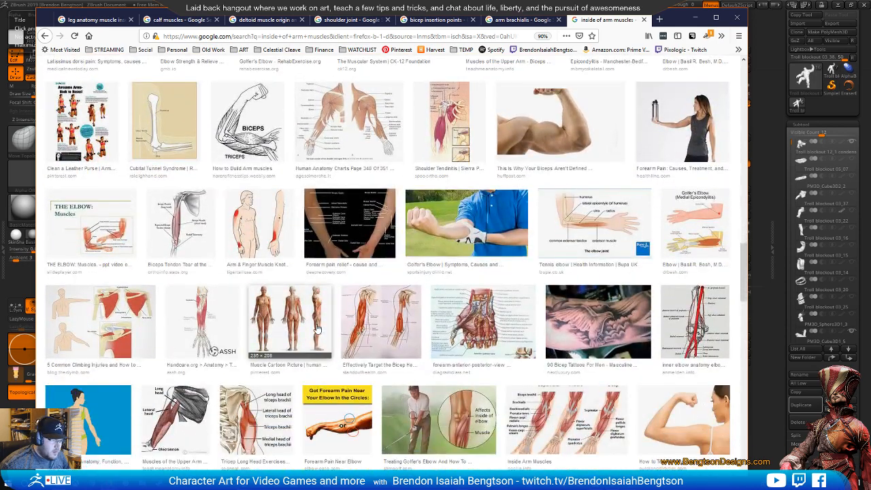
pyautogui.scroll(-3, 316, 328)
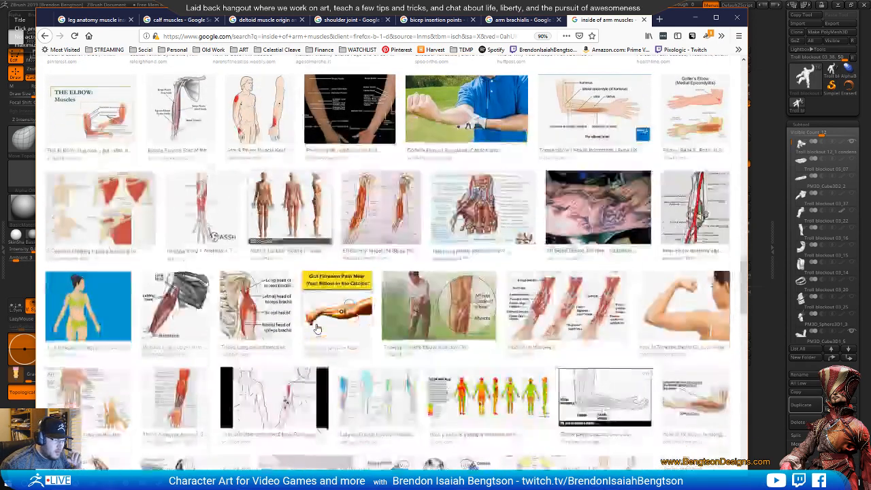
pyautogui.scroll(-3, 317, 328)
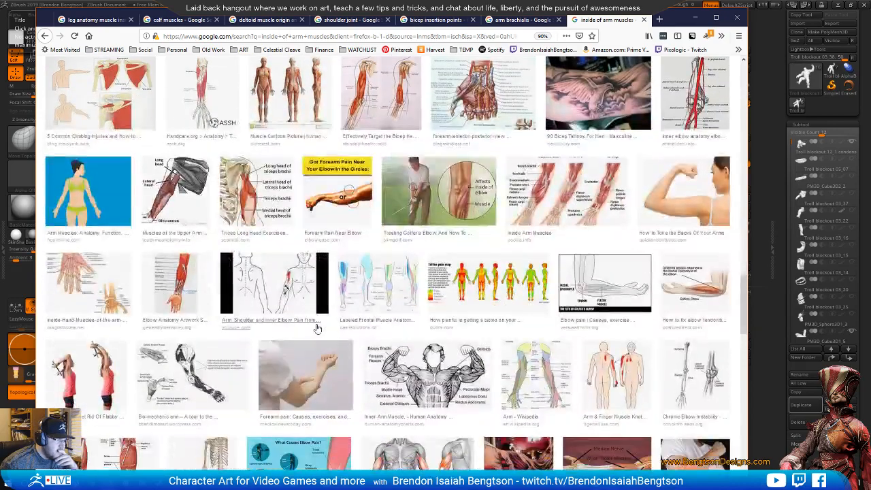
pyautogui.scroll(-3, 316, 328)
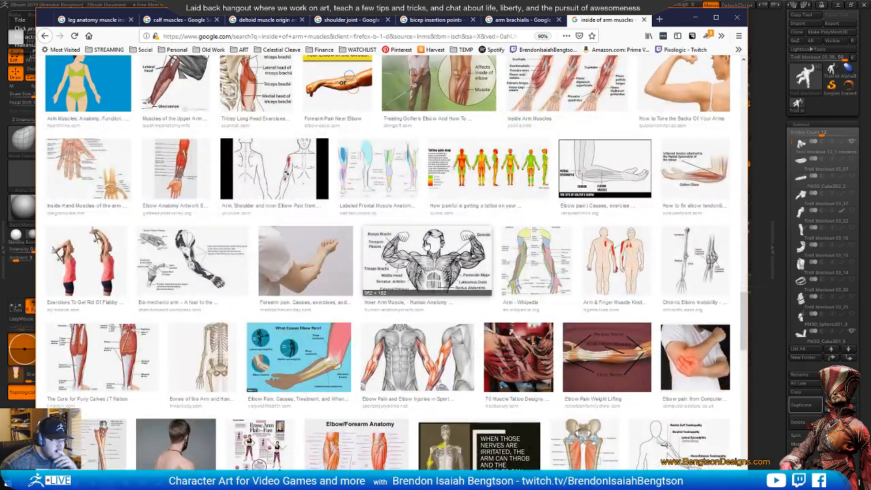
pyautogui.click(427, 259)
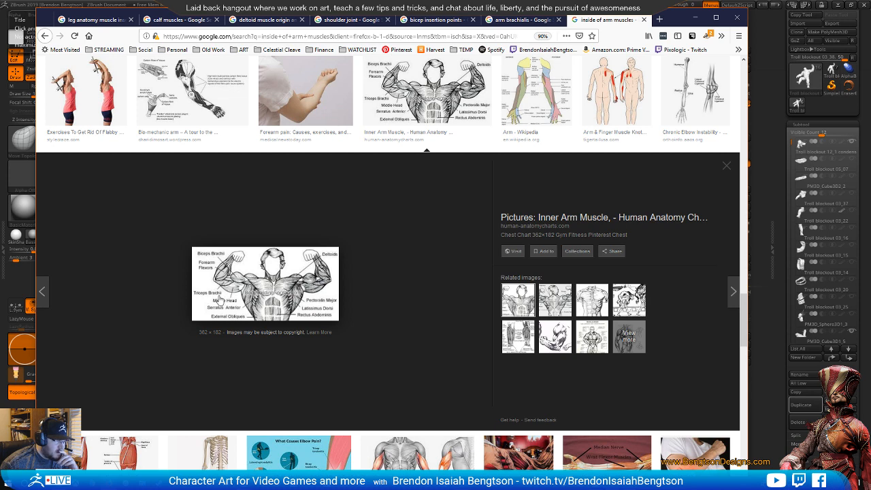
# - Search the web images for "triceps brachii"
pyautogui.scroll(10, 219, 299)
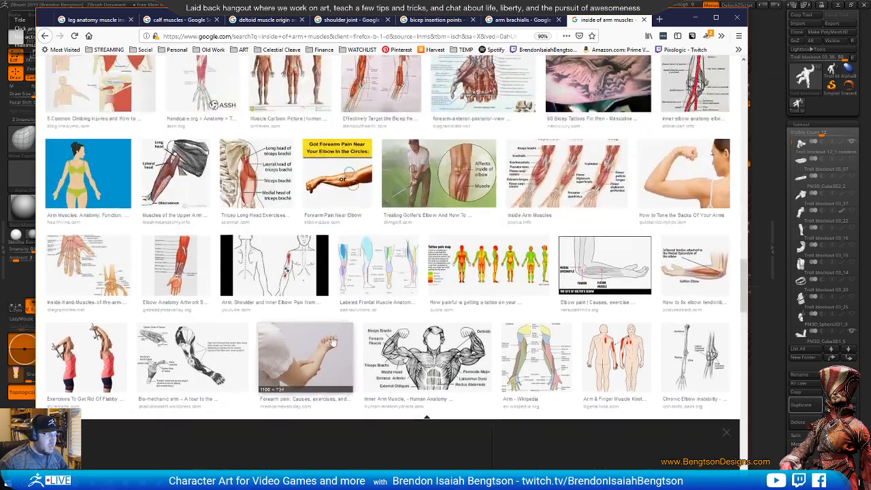
pyautogui.scroll(10, 331, 313)
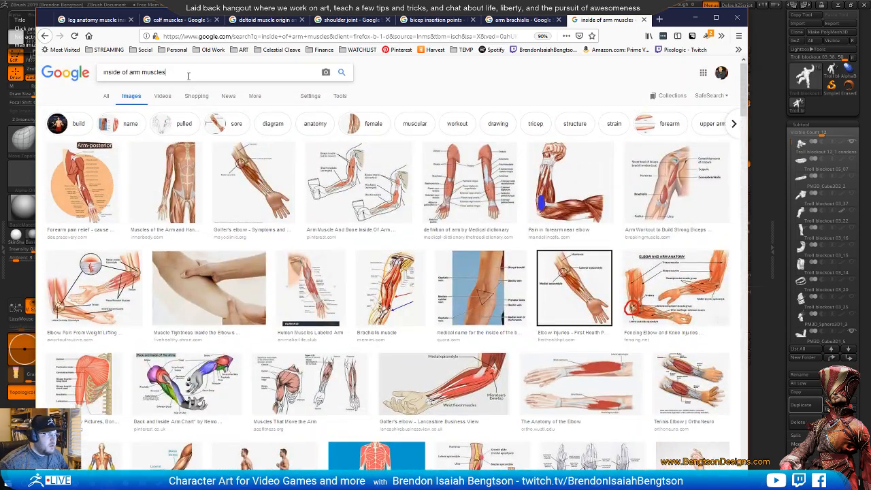
pyautogui.doubleClick(189, 76)
pyautogui.moveTo(188, 76); pyautogui.dragTo(58, 78)
pyautogui.write('tr')
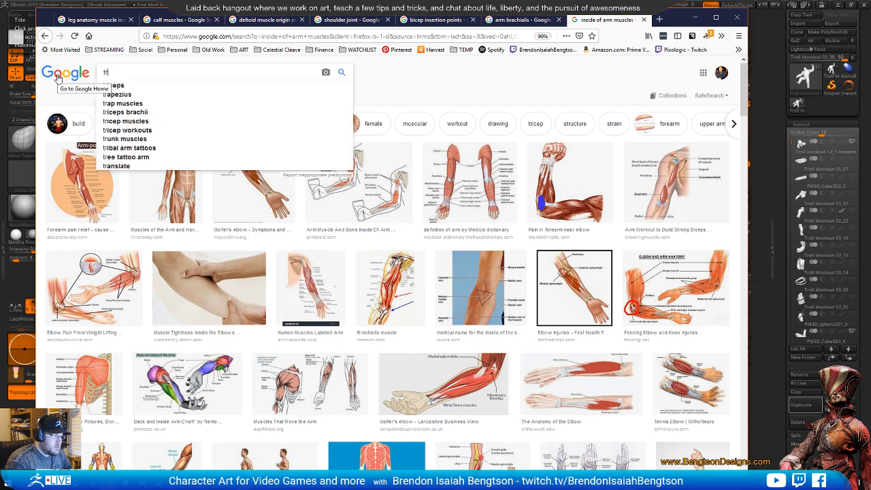
pyautogui.write('iceps')
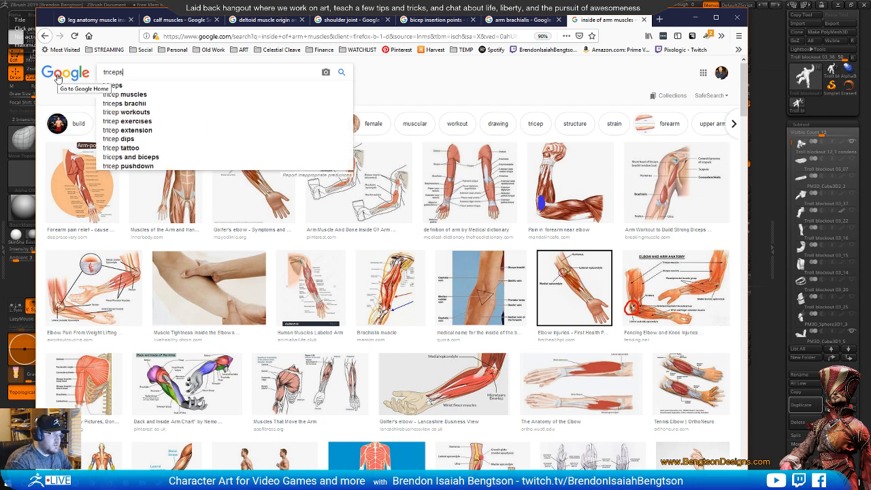
pyautogui.write(' brachii')
pyautogui.press('Return')
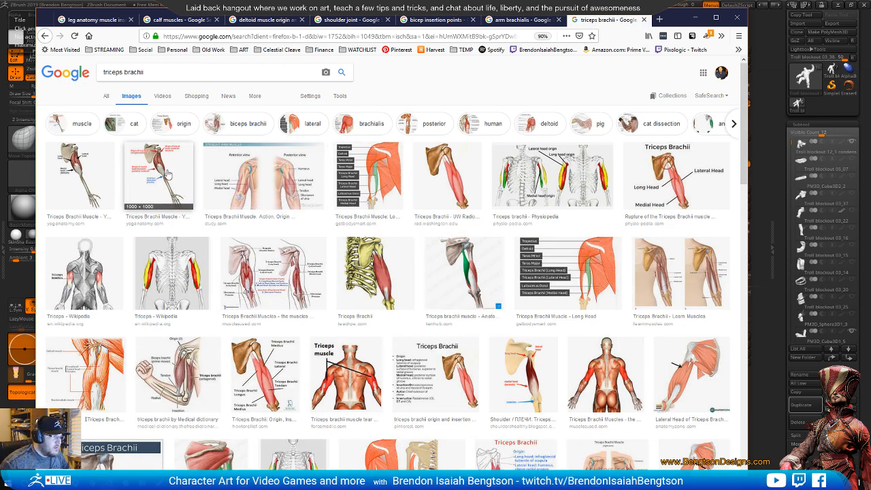
# - Examine the triceps brachii diagrams showing its attachment points, its relation to the scapula muscles, and the origins of its three heads
pyautogui.click(289, 272)
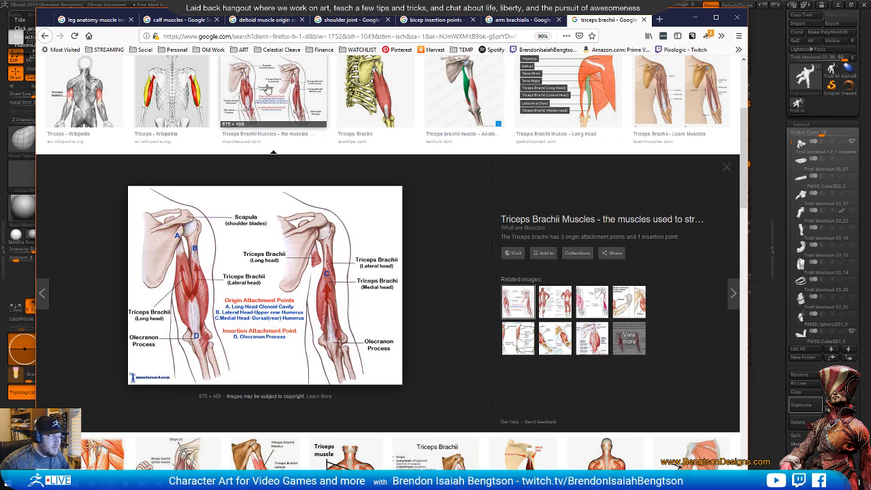
pyautogui.click(300, 109)
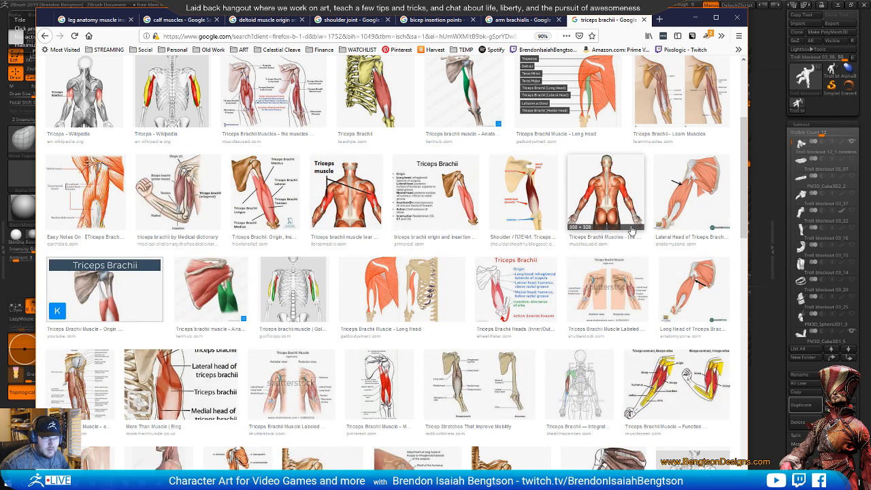
pyautogui.click(207, 289)
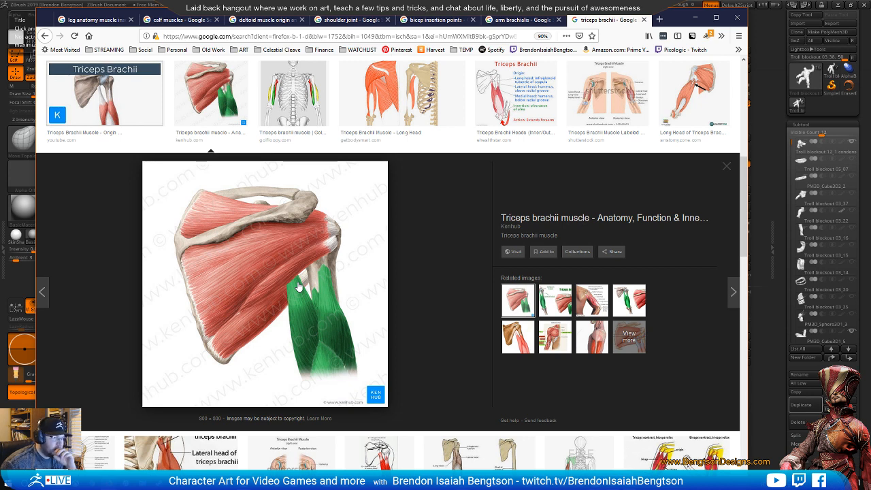
pyautogui.click(516, 105)
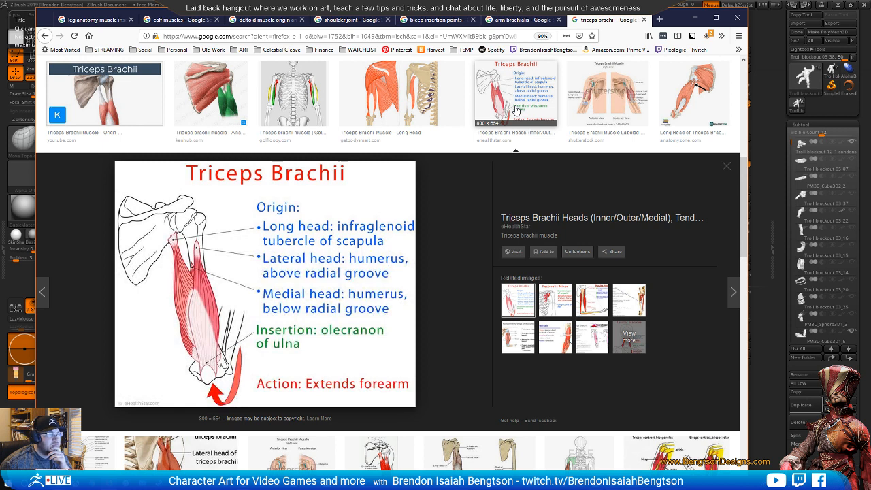
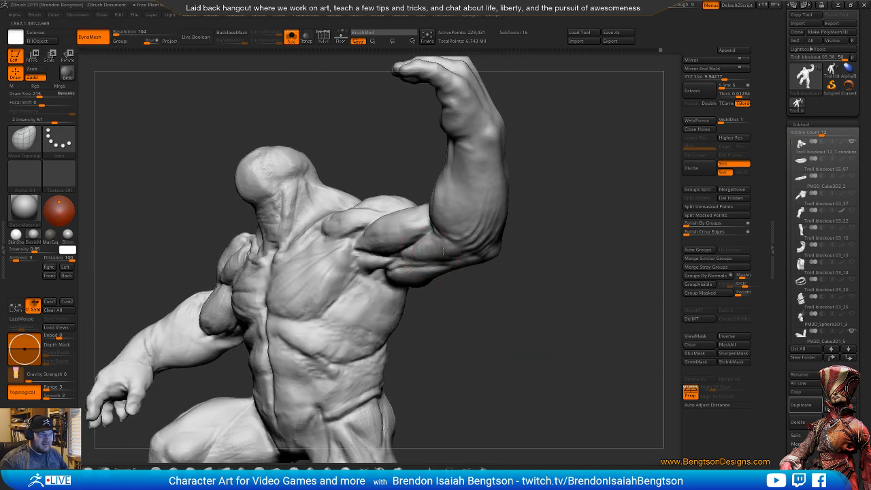
# - Switch back to ZBrush, nudge the underside of the raised upper arm with the Move Topological brush and check the whole figure
pyautogui.moveTo(428, 273)
pyautogui.mouseDown()
pyautogui.moveTo(461, 346)
pyautogui.moveTo(420, 270)
pyautogui.mouseUp()
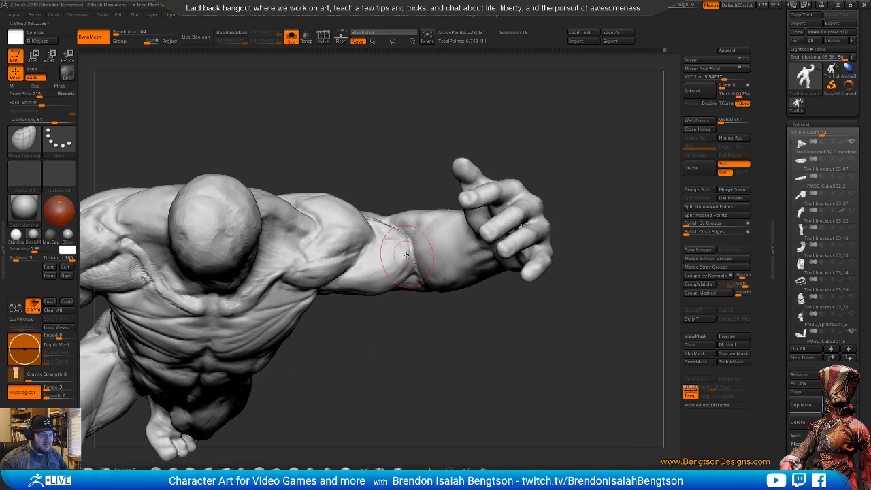
pyautogui.moveTo(427, 354)
pyautogui.mouseDown()
pyautogui.moveTo(398, 279)
pyautogui.moveTo(459, 283)
pyautogui.mouseUp()
pyautogui.keyDown('alt'); pyautogui.moveTo(543, 362); pyautogui.dragTo(539, 188); pyautogui.keyUp('alt')
pyautogui.moveTo(541, 272)
pyautogui.mouseDown()
pyautogui.moveTo(522, 280)
pyautogui.moveTo(524, 268)
pyautogui.moveTo(526, 283)
pyautogui.moveTo(501, 291)
pyautogui.moveTo(473, 289)
pyautogui.moveTo(484, 199)
pyautogui.mouseUp()
pyautogui.moveTo(606, 170)
pyautogui.mouseDown()
pyautogui.moveTo(519, 177)
pyautogui.moveTo(363, 222)
pyautogui.mouseUp()
pyautogui.moveTo(482, 186)
pyautogui.mouseDown()
pyautogui.moveTo(494, 184)
pyautogui.moveTo(408, 190)
pyautogui.moveTo(517, 210)
pyautogui.moveTo(509, 255)
pyautogui.moveTo(507, 244)
pyautogui.moveTo(497, 249)
pyautogui.mouseUp()
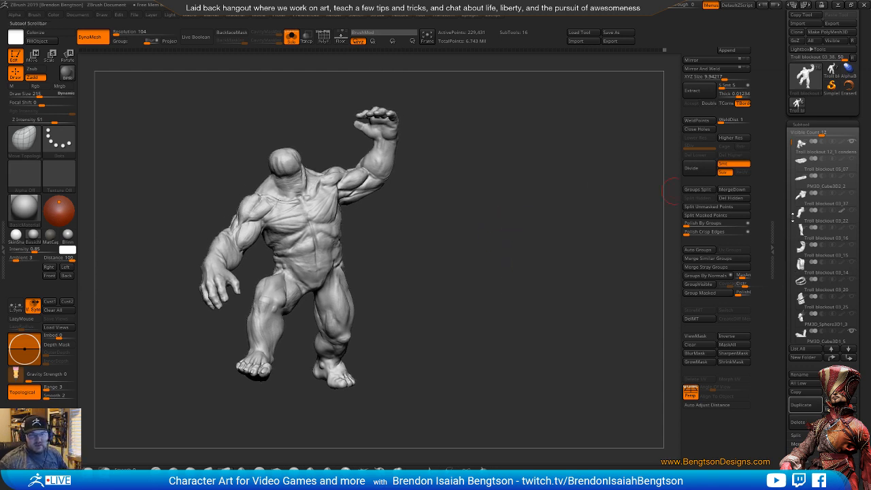
# - Switch to the tool containing Troll blockout 03_17 and turn off Solo to show the complete statue
pyautogui.moveTo(791, 140); pyautogui.dragTo(799, 208)
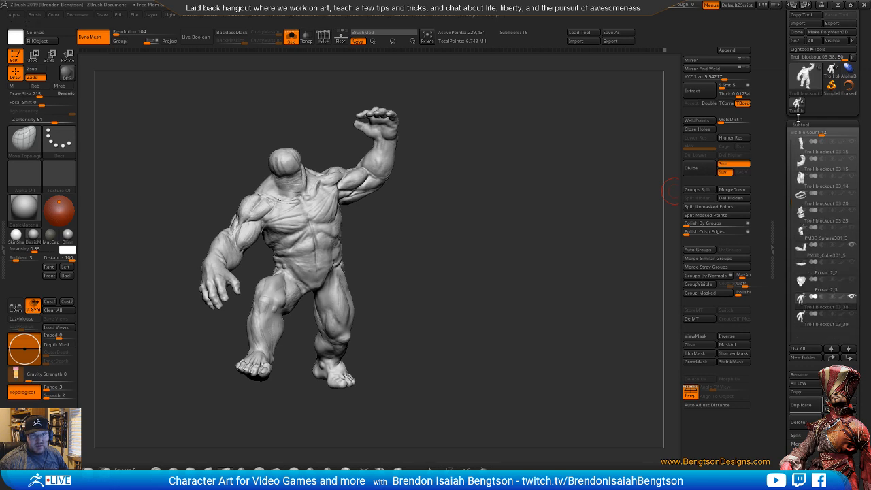
pyautogui.click(829, 70)
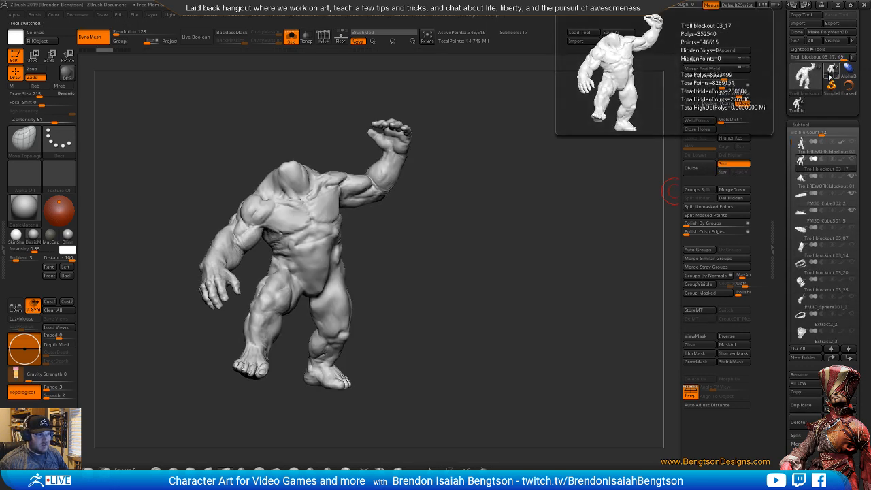
pyautogui.moveTo(618, 329)
pyautogui.mouseDown()
pyautogui.moveTo(620, 289)
pyautogui.moveTo(538, 296)
pyautogui.moveTo(605, 300)
pyautogui.moveTo(554, 307)
pyautogui.moveTo(580, 359)
pyautogui.moveTo(540, 349)
pyautogui.moveTo(563, 355)
pyautogui.moveTo(569, 346)
pyautogui.moveTo(553, 328)
pyautogui.moveTo(553, 289)
pyautogui.moveTo(543, 342)
pyautogui.moveTo(580, 272)
pyautogui.moveTo(615, 268)
pyautogui.moveTo(613, 289)
pyautogui.mouseUp()
pyautogui.moveTo(612, 289)
pyautogui.mouseDown()
pyautogui.moveTo(606, 237)
pyautogui.moveTo(587, 239)
pyautogui.mouseUp()
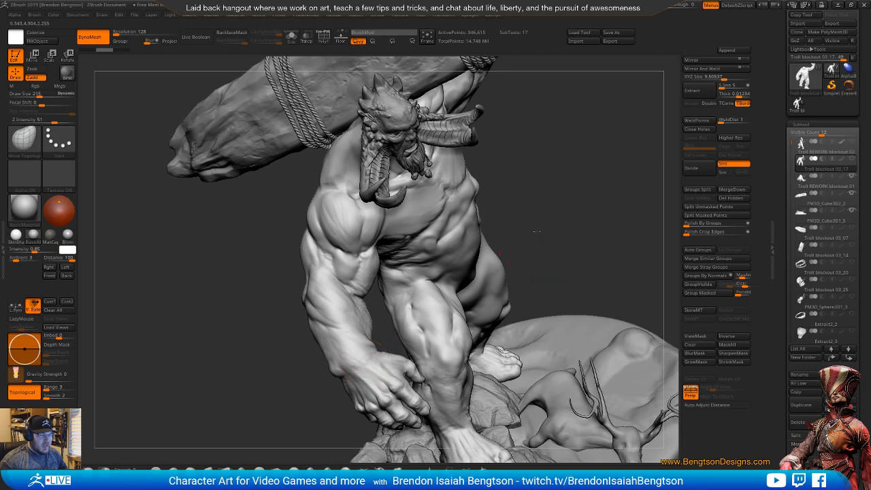
# - Examine the older troll statue's lowered arm, back and legs from the front and behind, plus its overall pose
pyautogui.moveTo(534, 234); pyautogui.dragTo(507, 236)
pyautogui.moveTo(311, 280)
pyautogui.mouseDown()
pyautogui.moveTo(315, 240)
pyautogui.moveTo(310, 286)
pyautogui.mouseUp()
pyautogui.moveTo(281, 227)
pyautogui.mouseDown()
pyautogui.moveTo(401, 225)
pyautogui.moveTo(416, 213)
pyautogui.mouseUp()
pyautogui.moveTo(330, 279); pyautogui.dragTo(398, 267)
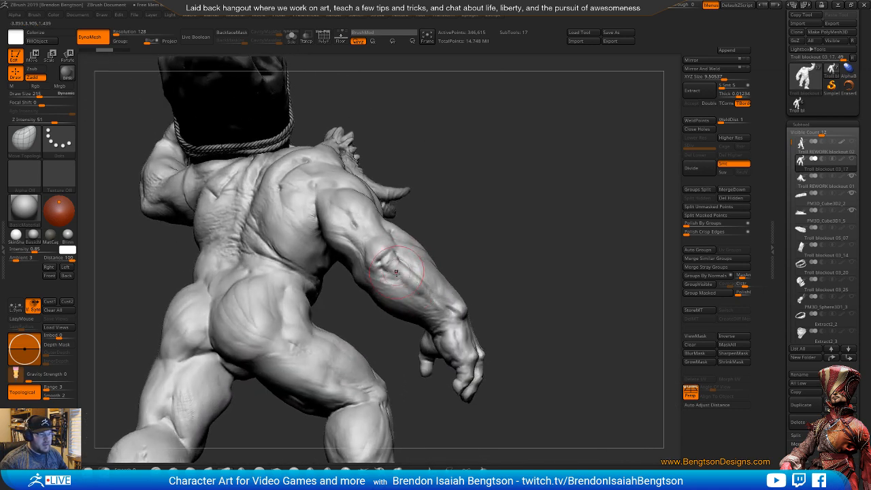
pyautogui.moveTo(396, 277)
pyautogui.mouseDown(button='right')
pyautogui.moveTo(418, 296)
pyautogui.moveTo(423, 320)
pyautogui.moveTo(395, 305)
pyautogui.moveTo(379, 185)
pyautogui.moveTo(357, 216)
pyautogui.mouseUp(button='right')
pyautogui.moveTo(337, 260); pyautogui.dragTo(398, 138, button='right')
pyautogui.moveTo(344, 244); pyautogui.dragTo(335, 355, button='right')
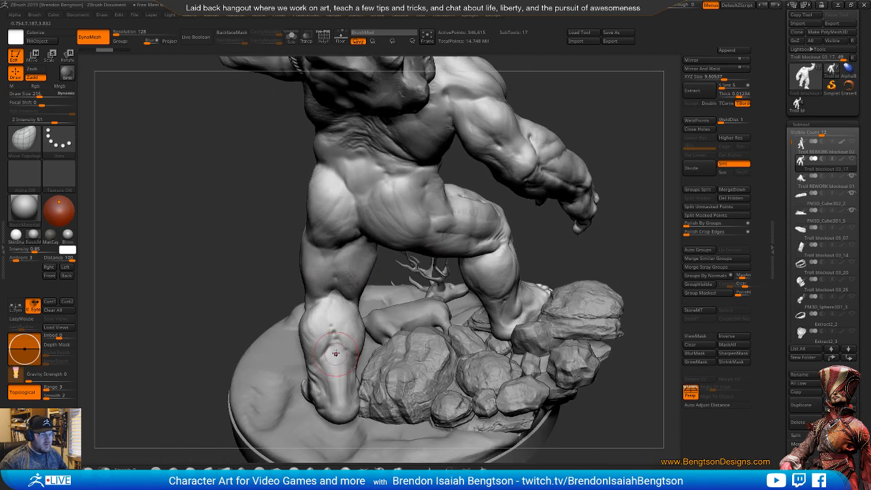
pyautogui.moveTo(347, 253)
pyautogui.mouseDown(button='right')
pyautogui.moveTo(359, 252)
pyautogui.moveTo(364, 283)
pyautogui.moveTo(351, 303)
pyautogui.moveTo(386, 268)
pyautogui.moveTo(377, 349)
pyautogui.moveTo(299, 329)
pyautogui.moveTo(305, 288)
pyautogui.moveTo(314, 311)
pyautogui.moveTo(297, 307)
pyautogui.moveTo(314, 305)
pyautogui.moveTo(335, 283)
pyautogui.moveTo(440, 249)
pyautogui.moveTo(446, 272)
pyautogui.moveTo(455, 264)
pyautogui.mouseUp(button='right')
pyautogui.press('f')
# - Switch to the tool containing Troll blockout 03_38 and select its Troll blockout 03_39 subtool
pyautogui.moveTo(806, 151)
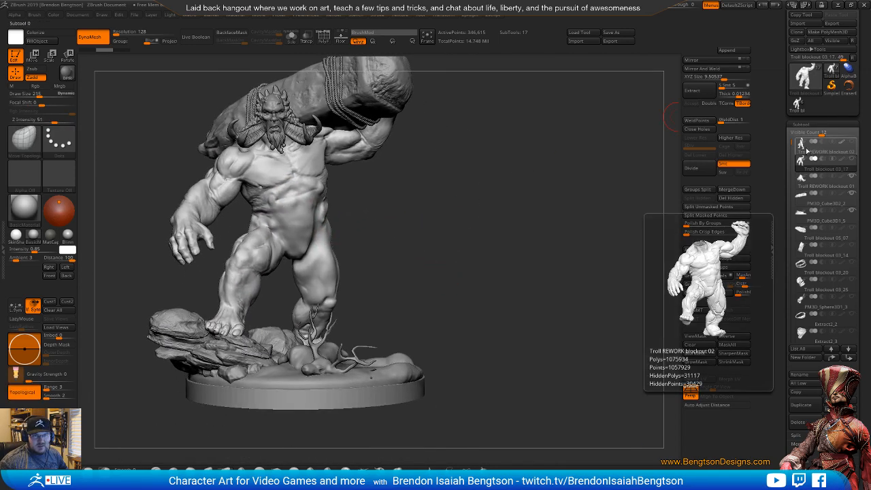
pyautogui.moveTo(801, 178)
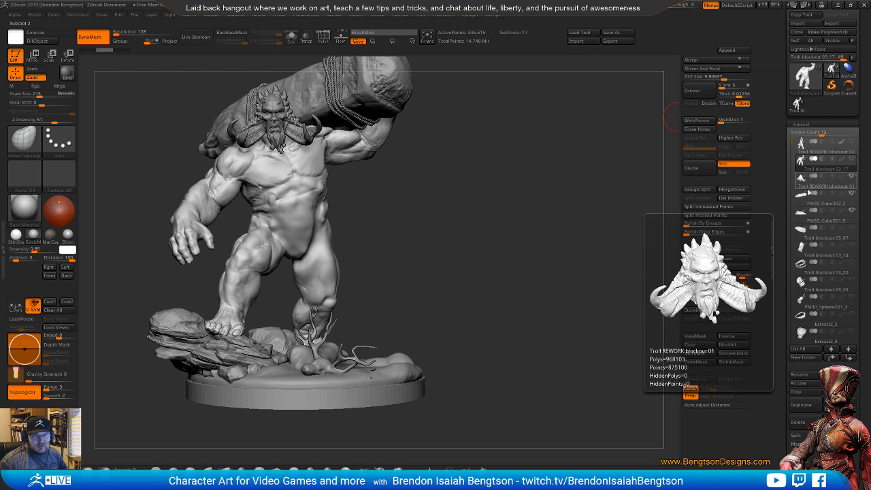
pyautogui.moveTo(807, 99)
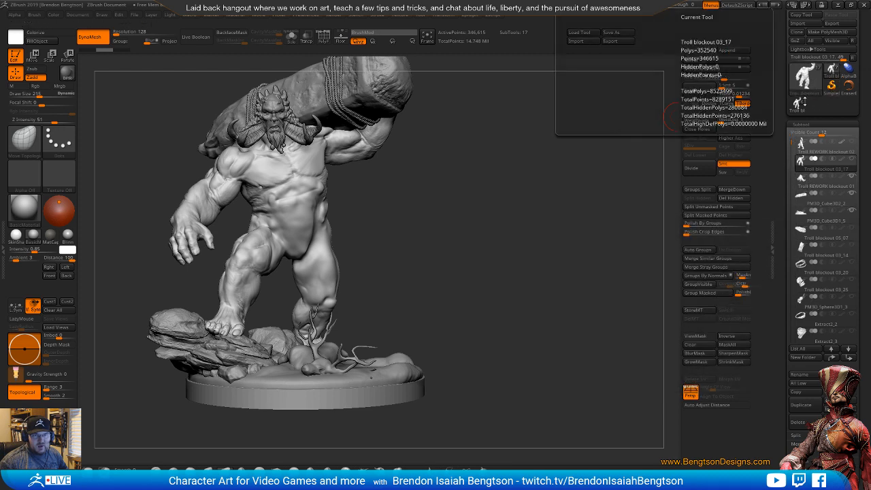
pyautogui.click(796, 114)
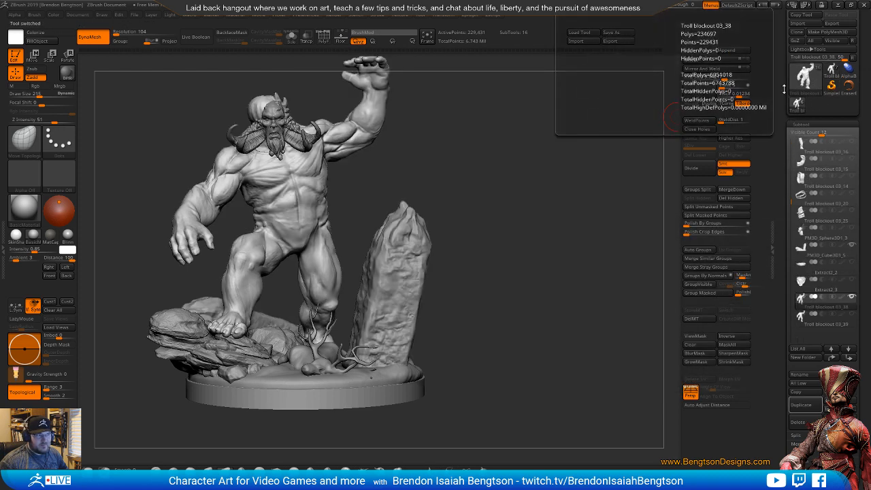
pyautogui.click(801, 316)
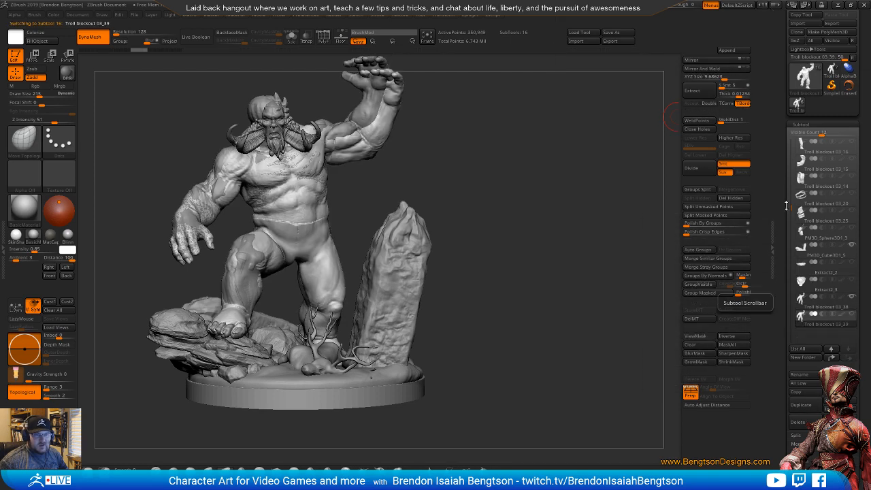
# - Append the Troll blockout 03_39 body to the older statue's tool and select the appended subtool
pyautogui.click(830, 76)
pyautogui.click(733, 57)
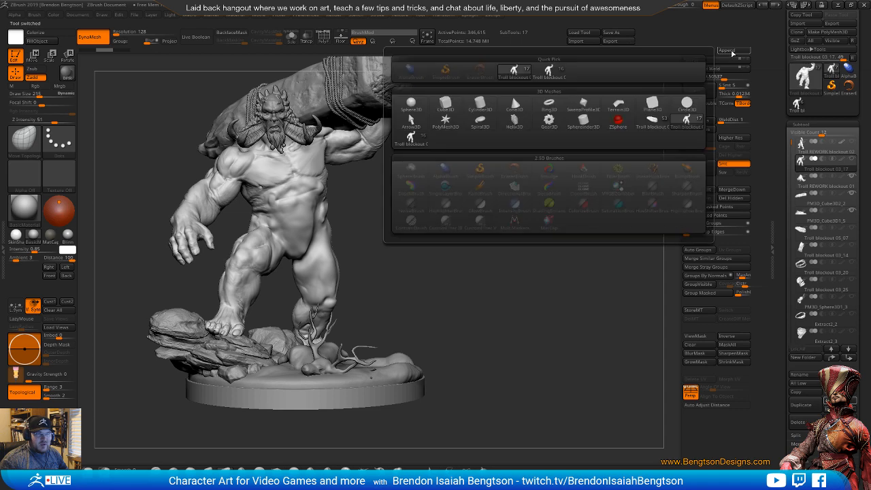
pyautogui.click(726, 50)
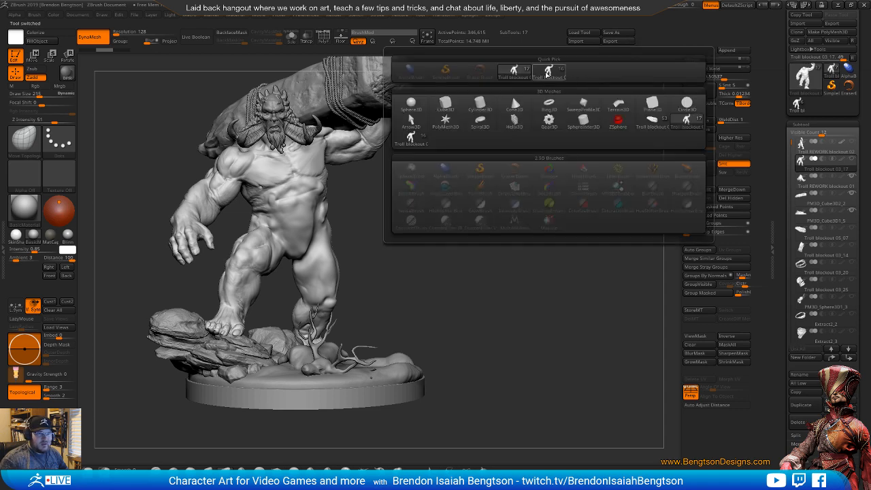
pyautogui.click(548, 75)
pyautogui.keyDown('alt'); pyautogui.moveTo(458, 280); pyautogui.dragTo(444, 260); pyautogui.keyUp('alt')
pyautogui.moveTo(790, 142); pyautogui.dragTo(794, 256)
pyautogui.click(802, 273)
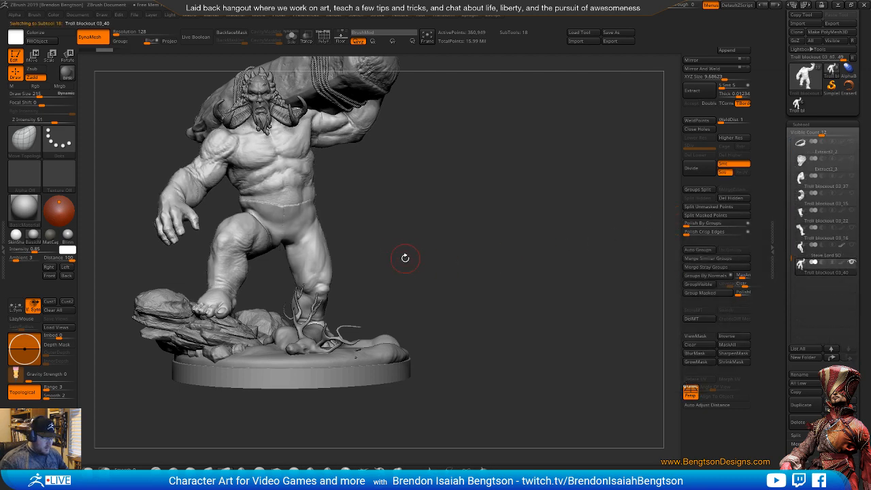
# - Activate Move mode with the 3D gizmo on the appended troll body
pyautogui.press('w')
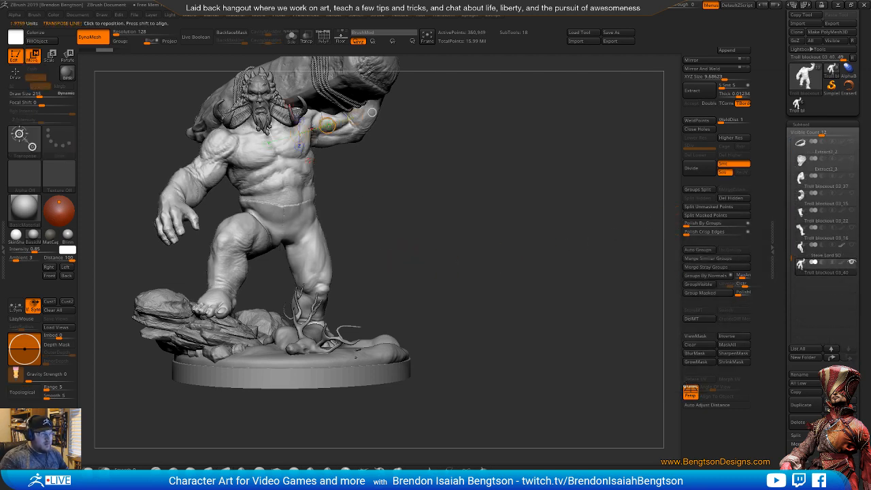
pyautogui.press('y')
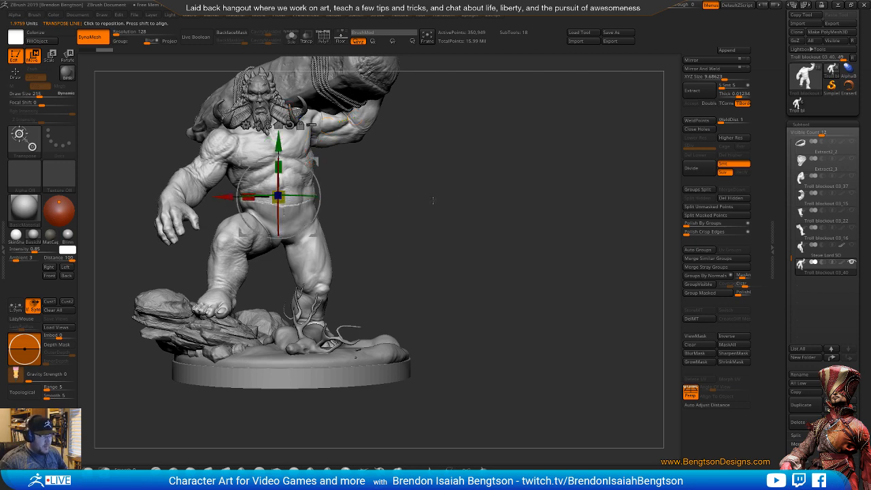
pyautogui.keyDown('alt'); pyautogui.moveTo(432, 198); pyautogui.dragTo(440, 238); pyautogui.keyUp('alt')
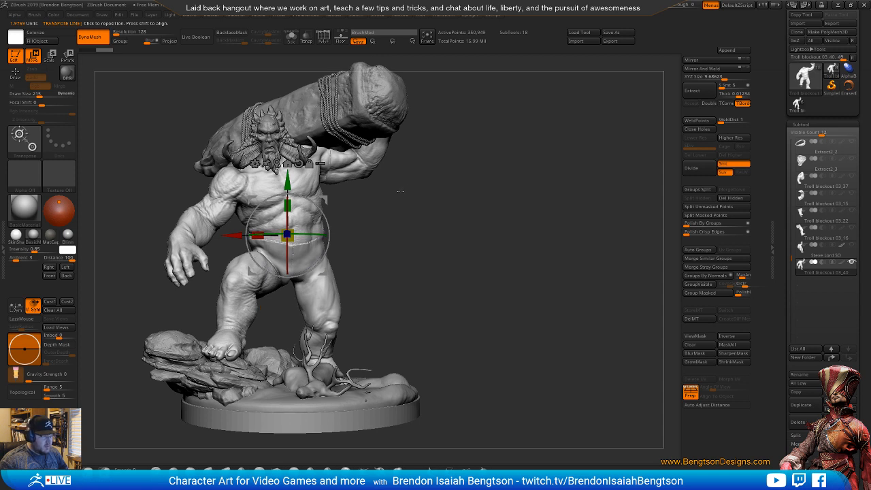
pyautogui.press('y')
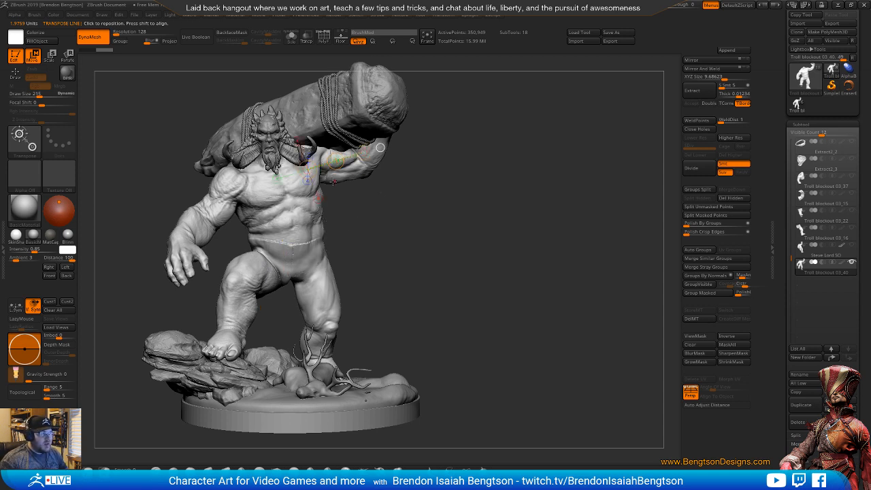
pyautogui.keyDown('shift'); pyautogui.moveTo(306, 251); pyautogui.dragTo(464, 251); pyautogui.keyUp('shift')
pyautogui.press('y')
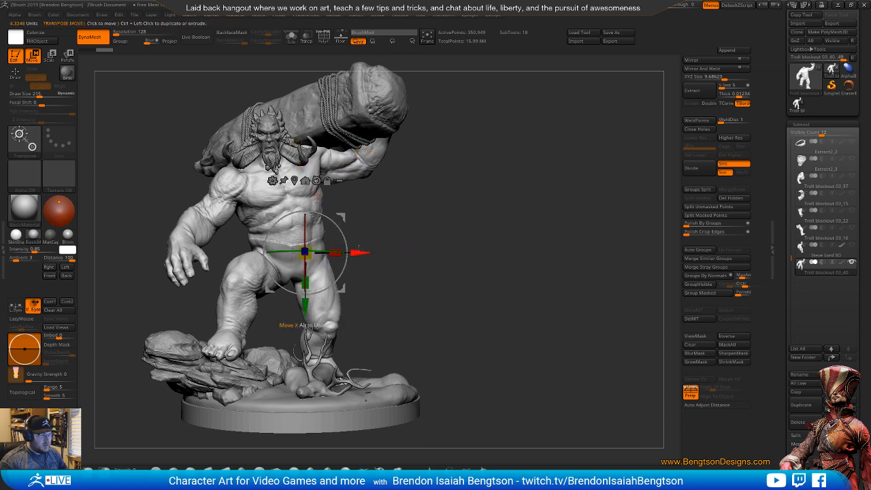
pyautogui.click(316, 180)
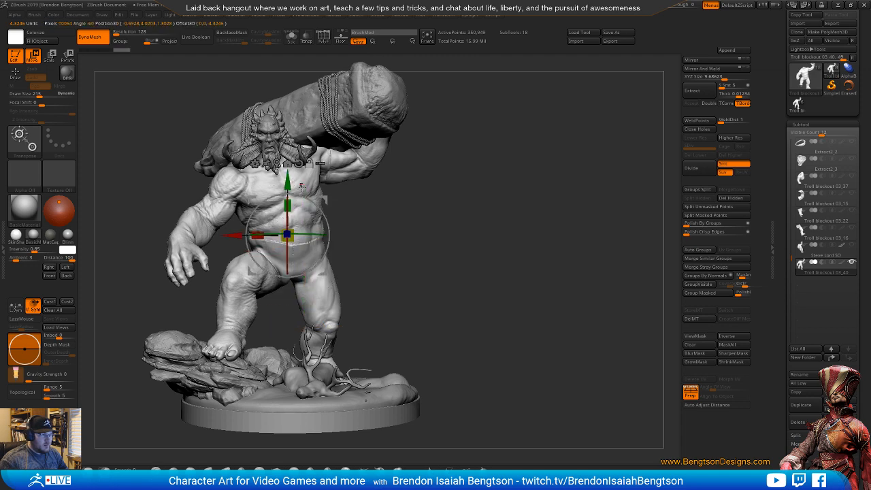
pyautogui.moveTo(238, 234); pyautogui.dragTo(338, 234)
pyautogui.hotkey('ctrl', 'z')
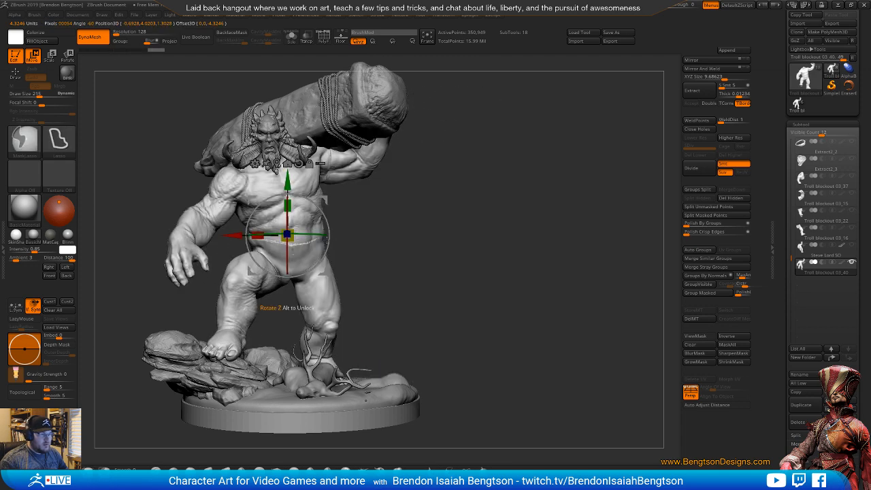
# - Show the Troll blockout 03_17 subtool, move the appended body sideways clear of the statue, and return to Draw mode
pyautogui.moveTo(790, 260); pyautogui.dragTo(791, 146)
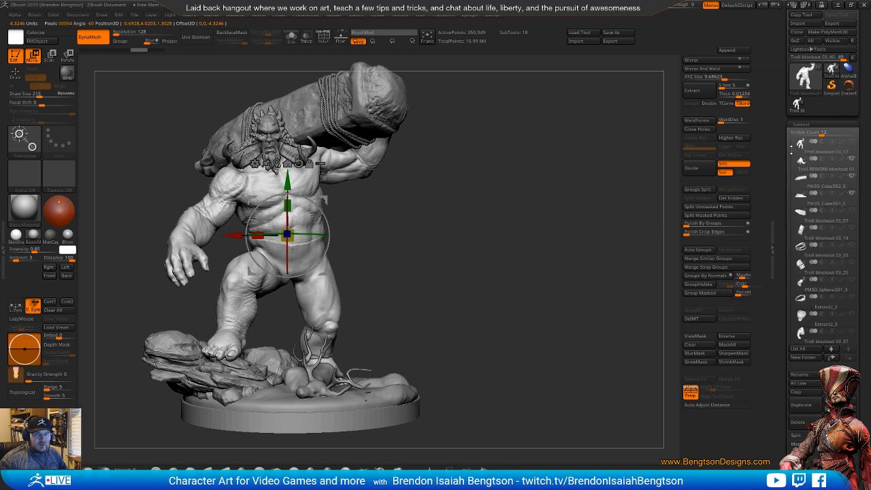
pyautogui.click(852, 142)
pyautogui.moveTo(235, 236); pyautogui.dragTo(428, 235)
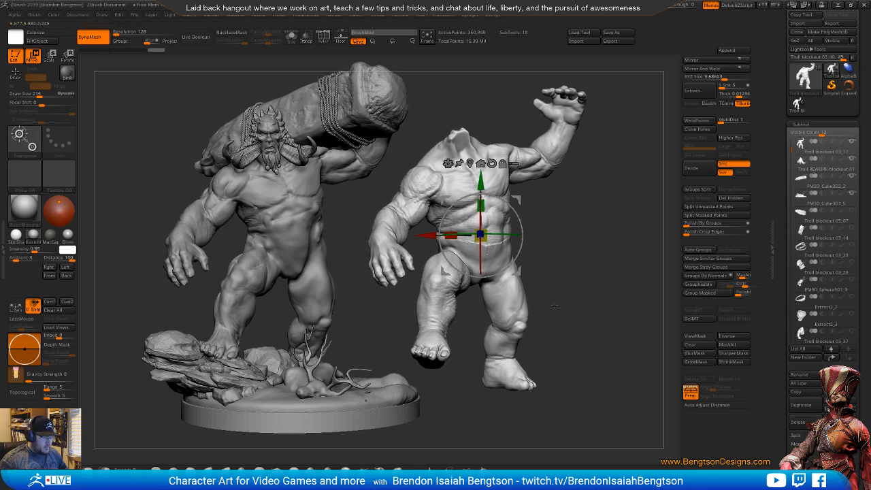
pyautogui.press('q')
pyautogui.moveTo(577, 307)
pyautogui.mouseDown()
pyautogui.moveTo(556, 308)
pyautogui.moveTo(572, 270)
pyautogui.moveTo(573, 299)
pyautogui.moveTo(570, 271)
pyautogui.moveTo(576, 286)
pyautogui.moveTo(581, 263)
pyautogui.mouseUp()
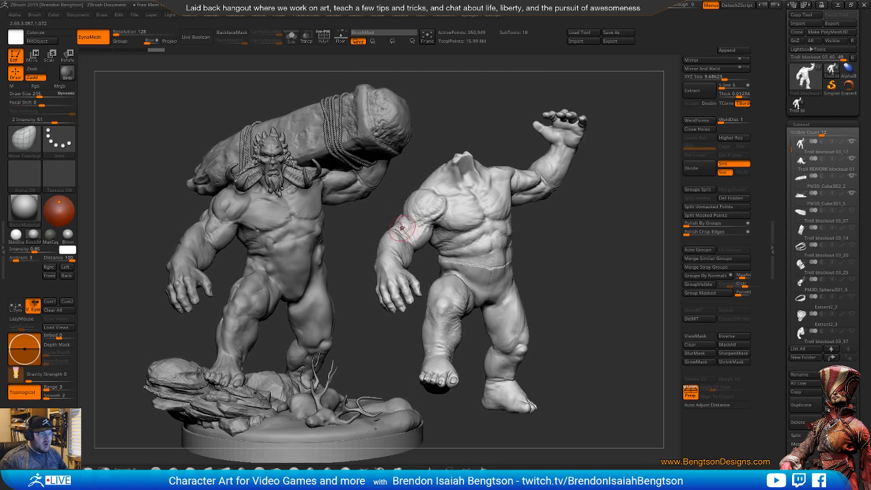
# - Move the appended troll body along the depth axis until it stands behind the older statue, and return to Draw mode
pyautogui.moveTo(207, 260); pyautogui.dragTo(427, 288, button='right')
pyautogui.moveTo(572, 257); pyautogui.dragTo(564, 207)
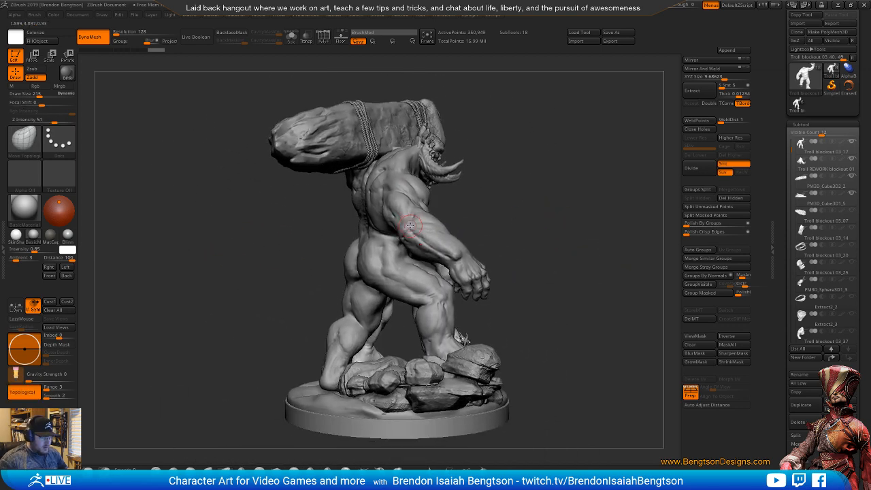
pyautogui.press('w')
pyautogui.moveTo(461, 250); pyautogui.dragTo(291, 256)
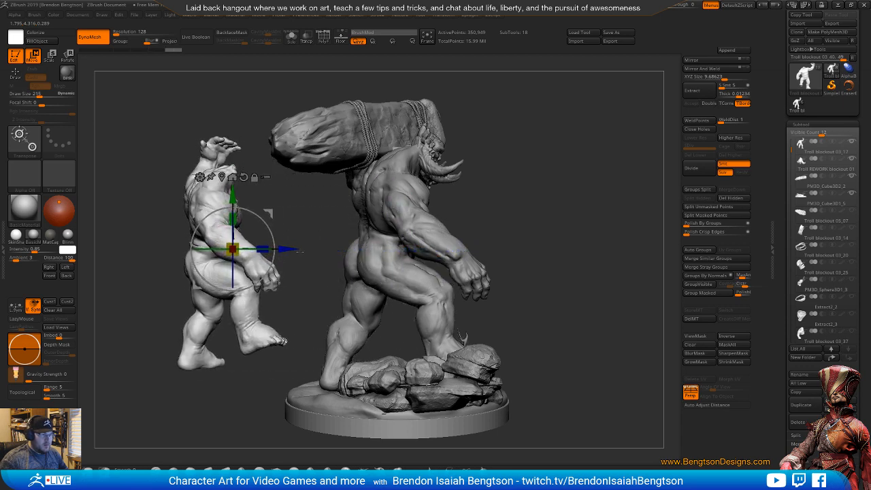
pyautogui.moveTo(521, 242); pyautogui.dragTo(555, 222)
pyautogui.moveTo(400, 198); pyautogui.dragTo(449, 245)
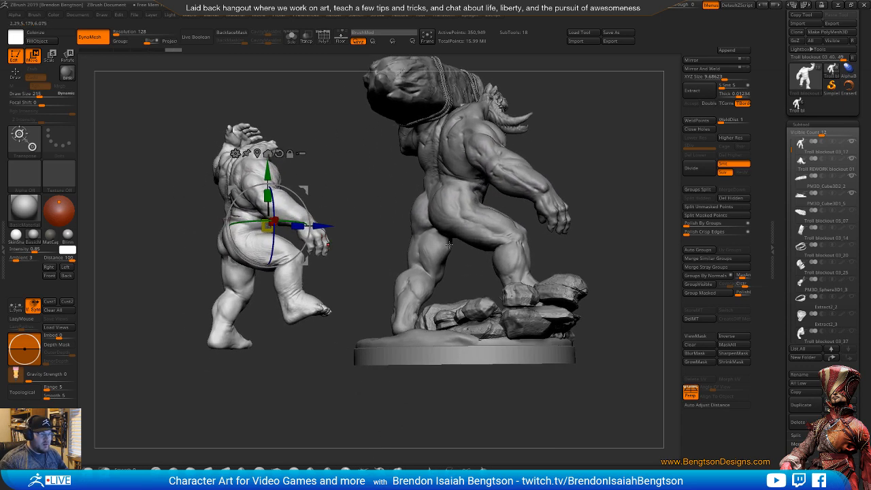
pyautogui.press('q')
# - Compare the appended body with the older statue from the back, side and front, closing in on the lowered arms
pyautogui.moveTo(344, 253); pyautogui.dragTo(300, 252)
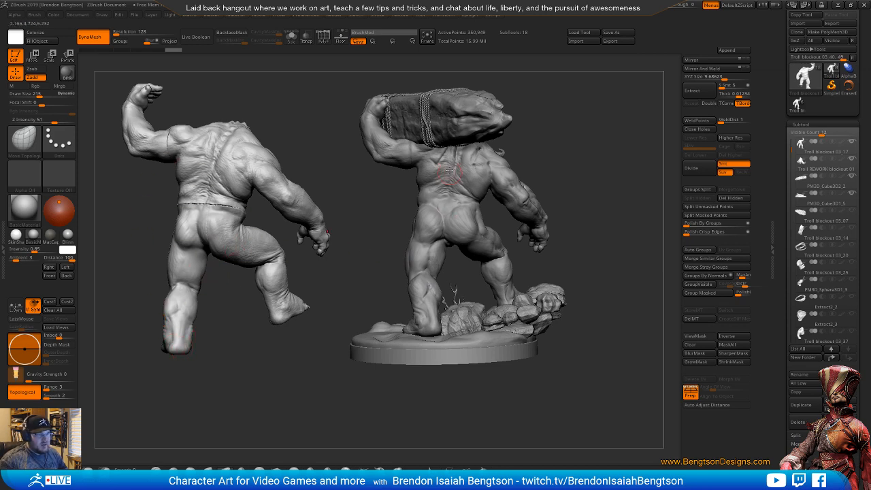
pyautogui.moveTo(594, 137); pyautogui.dragTo(586, 150)
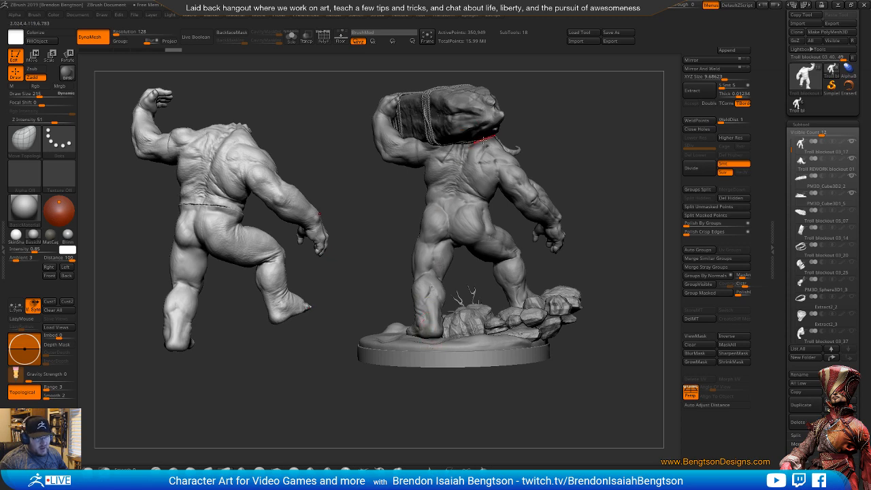
pyautogui.moveTo(584, 147); pyautogui.dragTo(566, 198)
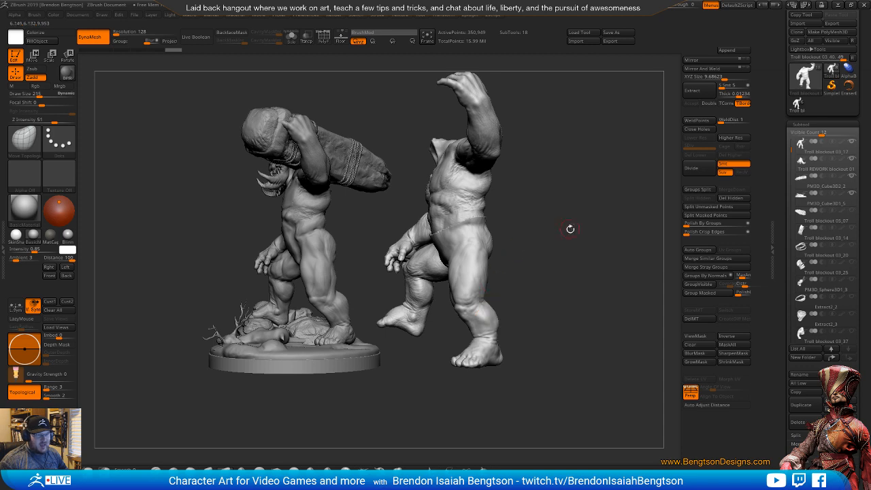
pyautogui.keyDown('alt'); pyautogui.moveTo(568, 227); pyautogui.dragTo(561, 239); pyautogui.keyUp('alt')
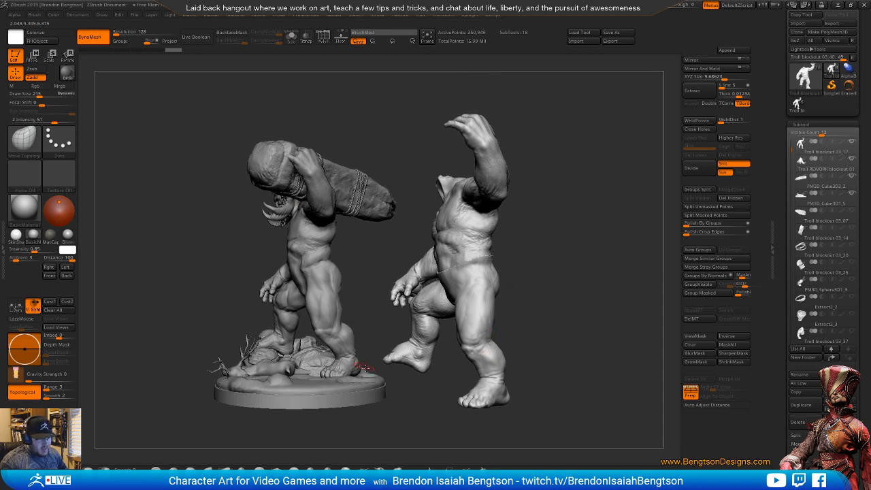
pyautogui.moveTo(340, 245); pyautogui.dragTo(375, 306)
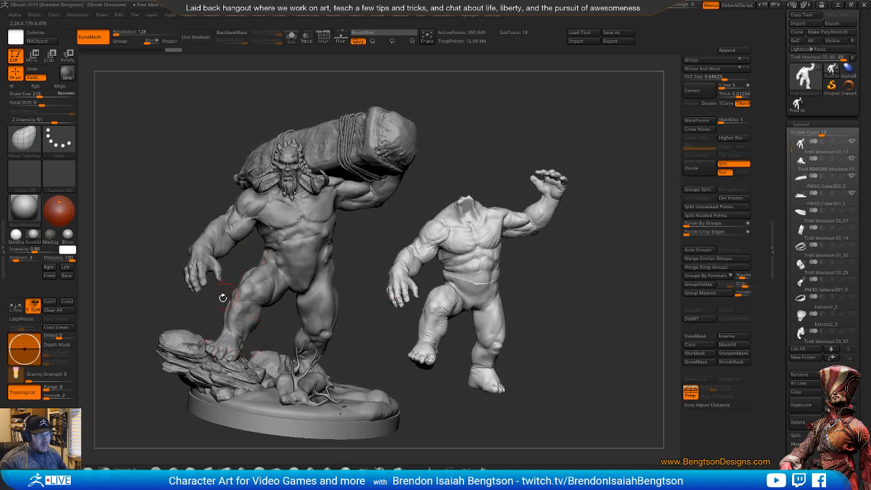
pyautogui.moveTo(351, 342); pyautogui.dragTo(337, 322)
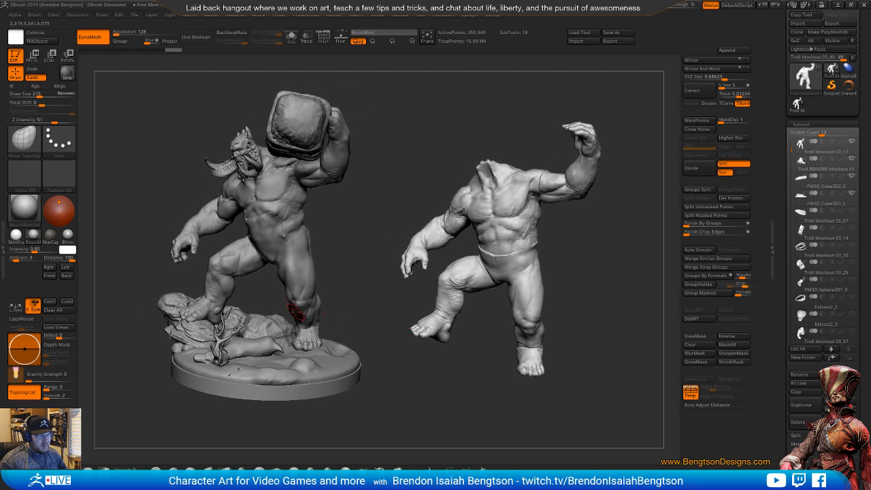
pyautogui.moveTo(340, 259); pyautogui.dragTo(359, 231)
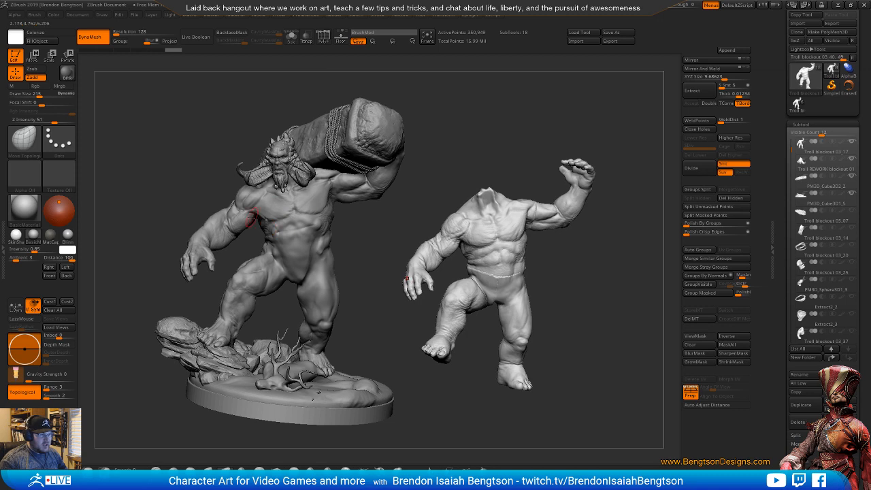
pyautogui.moveTo(374, 256); pyautogui.dragTo(292, 207)
pyautogui.moveTo(358, 251); pyautogui.dragTo(393, 249)
pyautogui.moveTo(381, 240); pyautogui.dragTo(295, 246)
pyautogui.moveTo(294, 247); pyautogui.dragTo(320, 247, button='right')
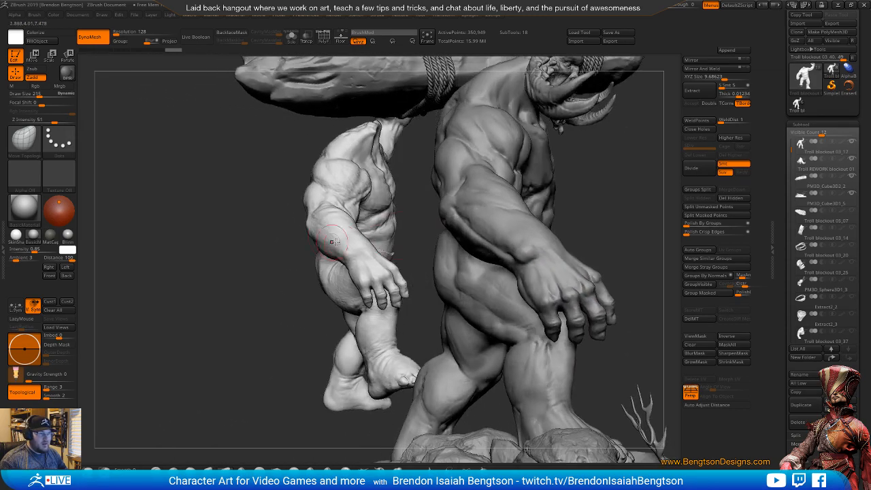
# - Select the older statue's Troll blockout 03_17 body and compare its full figure with the appended body
pyautogui.keyDown('alt'); pyautogui.click(508, 227); pyautogui.keyUp('alt')
pyautogui.keyDown('ctrl'); pyautogui.moveTo(522, 239); pyautogui.dragTo(419, 223, button='right'); pyautogui.keyUp('ctrl')
pyautogui.moveTo(355, 334)
pyautogui.mouseDown(button='right')
pyautogui.moveTo(340, 366)
pyautogui.moveTo(329, 368)
pyautogui.moveTo(356, 348)
pyautogui.moveTo(340, 311)
pyautogui.moveTo(378, 308)
pyautogui.moveTo(369, 306)
pyautogui.moveTo(383, 266)
pyautogui.moveTo(272, 245)
pyautogui.mouseUp(button='right')
pyautogui.rightClick(329, 368)
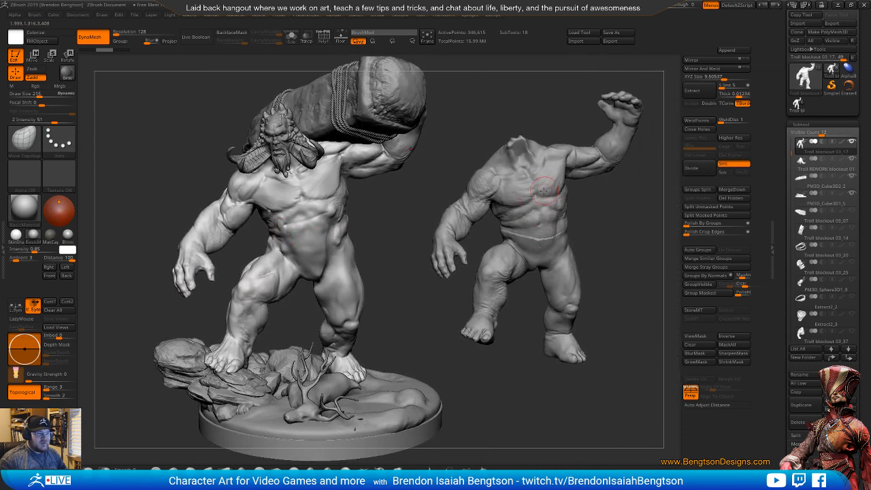
pyautogui.keyDown('ctrl'); pyautogui.moveTo(513, 354); pyautogui.dragTo(491, 348, button='right'); pyautogui.keyUp('ctrl')
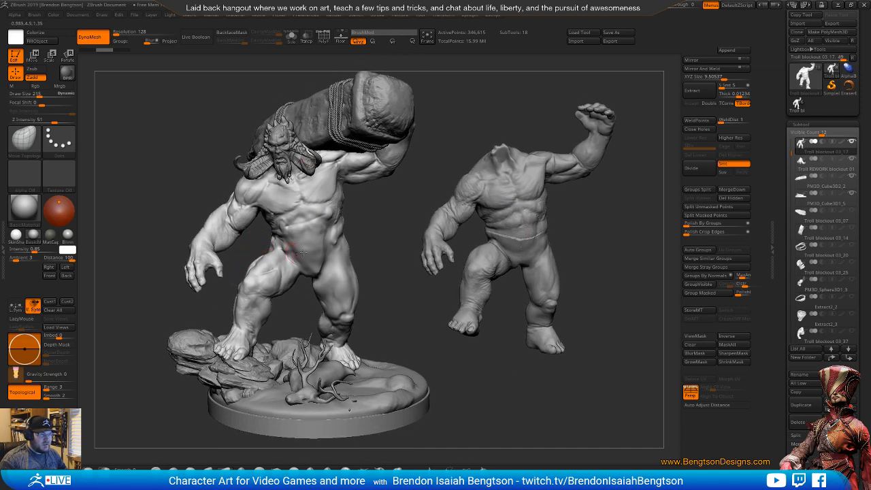
pyautogui.moveTo(388, 238); pyautogui.dragTo(408, 289, button='right')
# - Select the statue's PM3D_Cube3D1_5 rock base and unhide its hidden geometry
pyautogui.keyDown('alt'); pyautogui.click(365, 409); pyautogui.keyUp('alt')
pyautogui.hotkey('ctrl', 'shift')
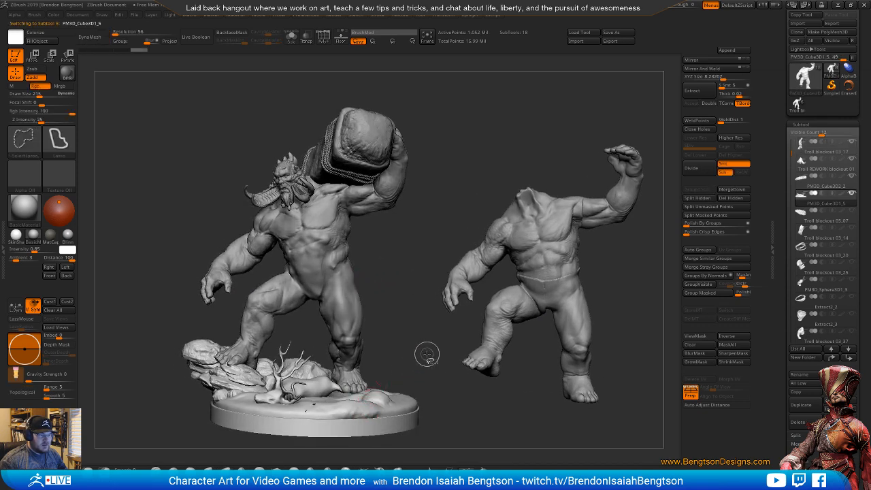
pyautogui.keyDown('ctrl'); pyautogui.keyDown('shift'); pyautogui.click(429, 356); pyautogui.keyUp('shift'); pyautogui.keyUp('ctrl')
pyautogui.moveTo(426, 344)
pyautogui.mouseDown(button='right')
pyautogui.moveTo(372, 426)
pyautogui.moveTo(455, 402)
pyautogui.moveTo(448, 388)
pyautogui.moveTo(393, 392)
pyautogui.mouseUp(button='right')
# - Select the Troll blockout 03_17 body and set the brush's draw size to 306
pyautogui.keyDown('alt'); pyautogui.click(337, 276); pyautogui.keyUp('alt')
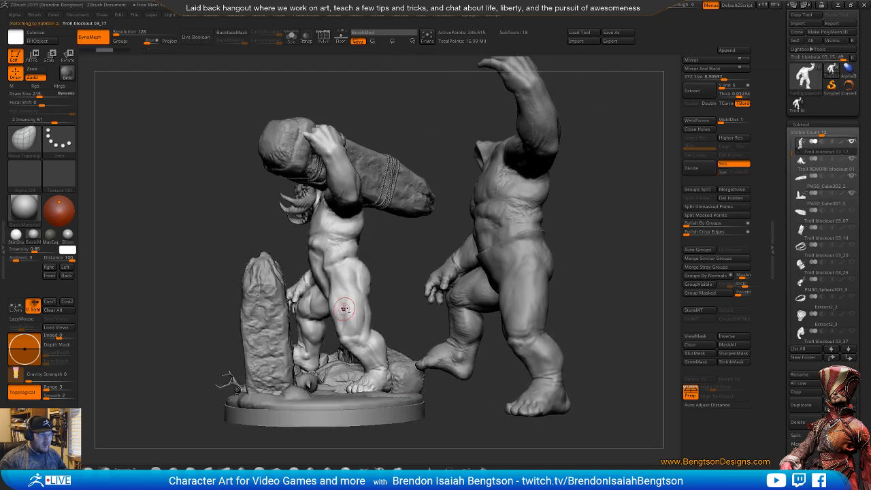
pyautogui.press('space')
pyautogui.moveTo(337, 277); pyautogui.dragTo(367, 272)
pyautogui.moveTo(375, 259)
pyautogui.keyDown('ctrl'); pyautogui.mouseDown(button='right')
pyautogui.moveTo(402, 274)
pyautogui.moveTo(435, 265)
pyautogui.moveTo(445, 293)
pyautogui.mouseUp(button='right'); pyautogui.keyUp('ctrl')
pyautogui.press('space')
pyautogui.moveTo(363, 307); pyautogui.dragTo(353, 304)
pyautogui.press('space')
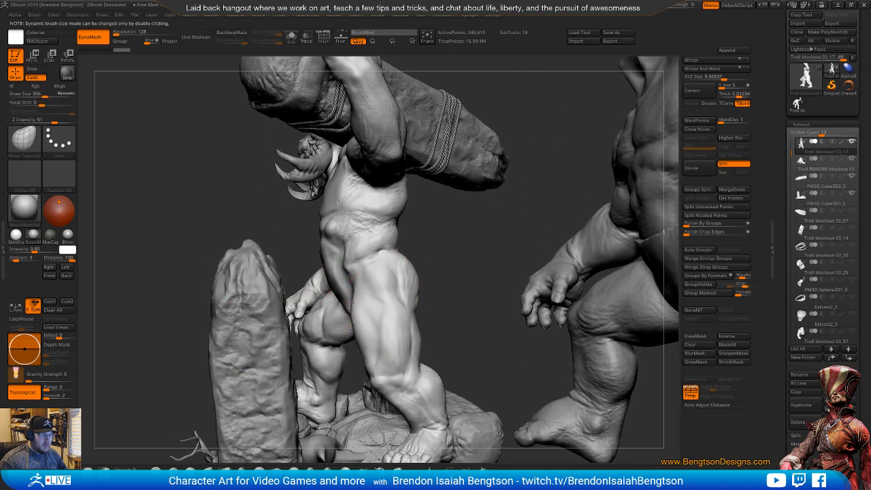
pyautogui.moveTo(455, 248)
pyautogui.mouseDown()
pyautogui.moveTo(555, 248)
pyautogui.moveTo(451, 250)
pyautogui.mouseUp()
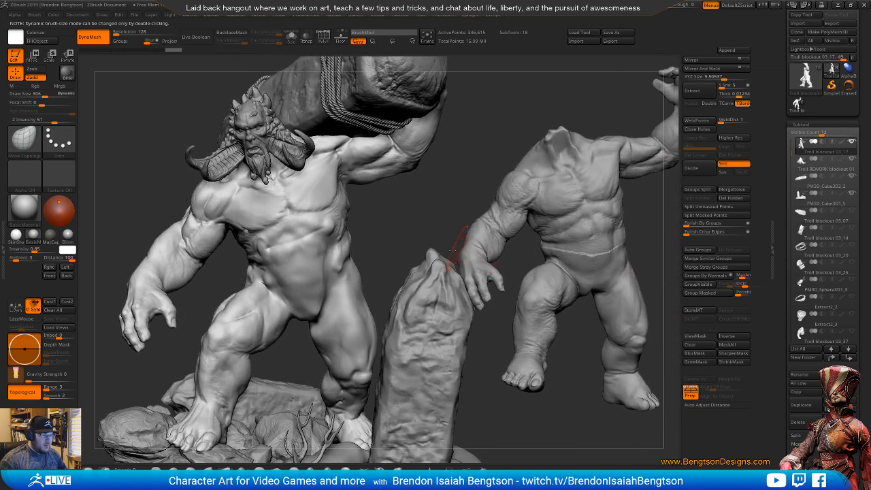
# - Undo the unhiding of the rock base's geometry and reselect the Troll blockout 03_17 body
pyautogui.keyDown('alt'); pyautogui.click(284, 393); pyautogui.keyUp('alt')
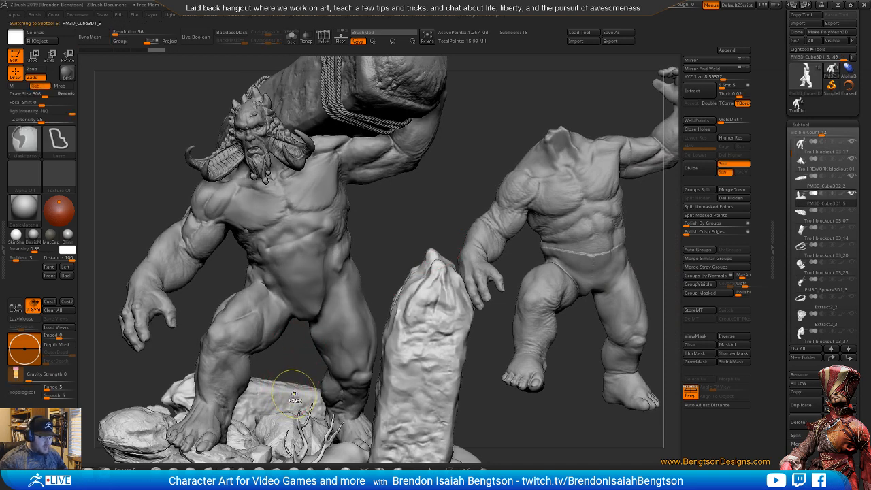
pyautogui.hotkey('ctrl', 'z')
pyautogui.moveTo(410, 331)
pyautogui.keyDown('alt'); pyautogui.mouseDown()
pyautogui.moveTo(401, 271)
pyautogui.moveTo(410, 301)
pyautogui.moveTo(396, 292)
pyautogui.mouseUp(); pyautogui.keyUp('alt')
pyautogui.keyDown('alt'); pyautogui.click(343, 286); pyautogui.keyUp('alt')
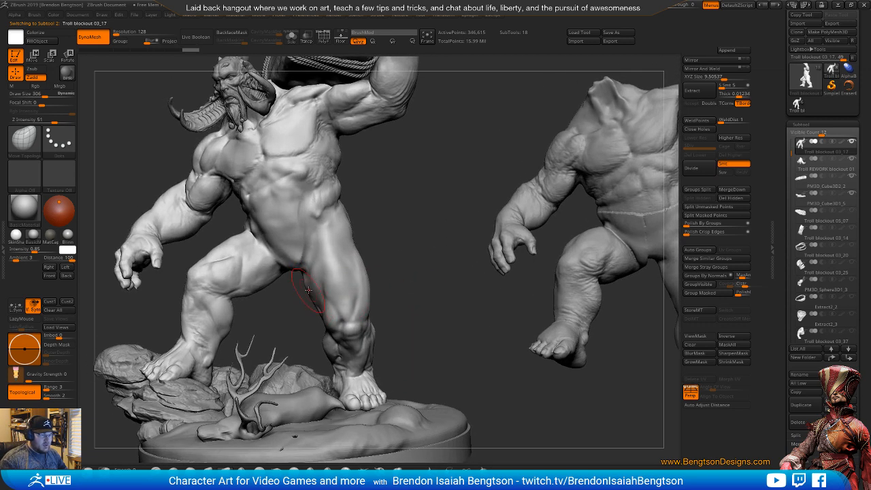
# - Examine the older statue's torso and legs beside the appended body from front and three-quarter views
pyautogui.moveTo(384, 286)
pyautogui.mouseDown()
pyautogui.moveTo(366, 308)
pyautogui.moveTo(368, 295)
pyautogui.mouseUp()
pyautogui.moveTo(351, 238); pyautogui.dragTo(354, 239)
pyautogui.moveTo(407, 218); pyautogui.dragTo(385, 311)
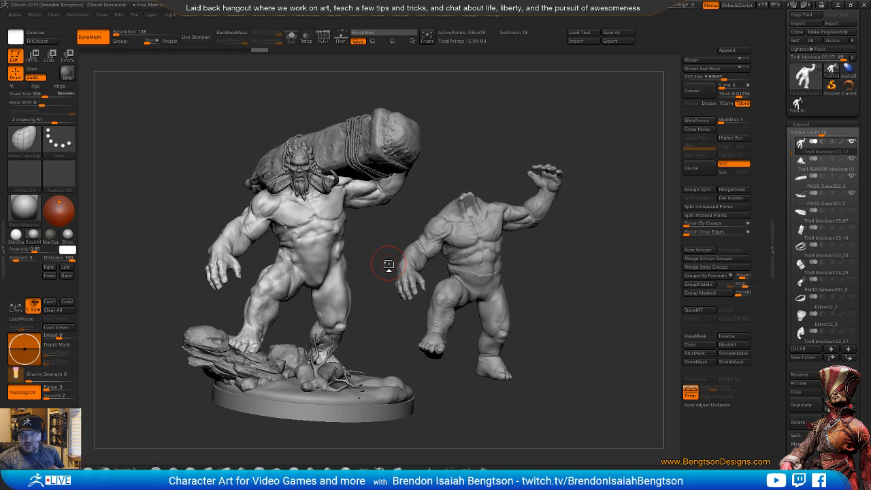
pyautogui.keyDown('alt'); pyautogui.moveTo(529, 267); pyautogui.dragTo(497, 295); pyautogui.keyUp('alt')
pyautogui.moveTo(441, 313); pyautogui.dragTo(388, 320)
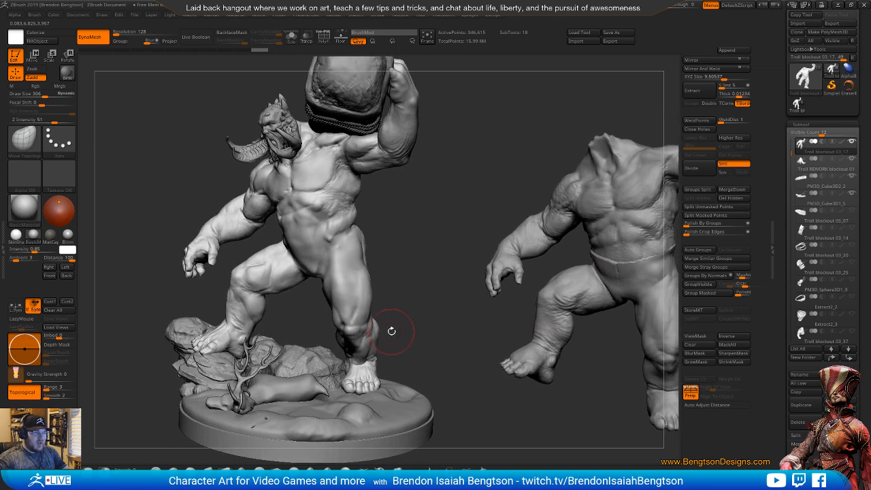